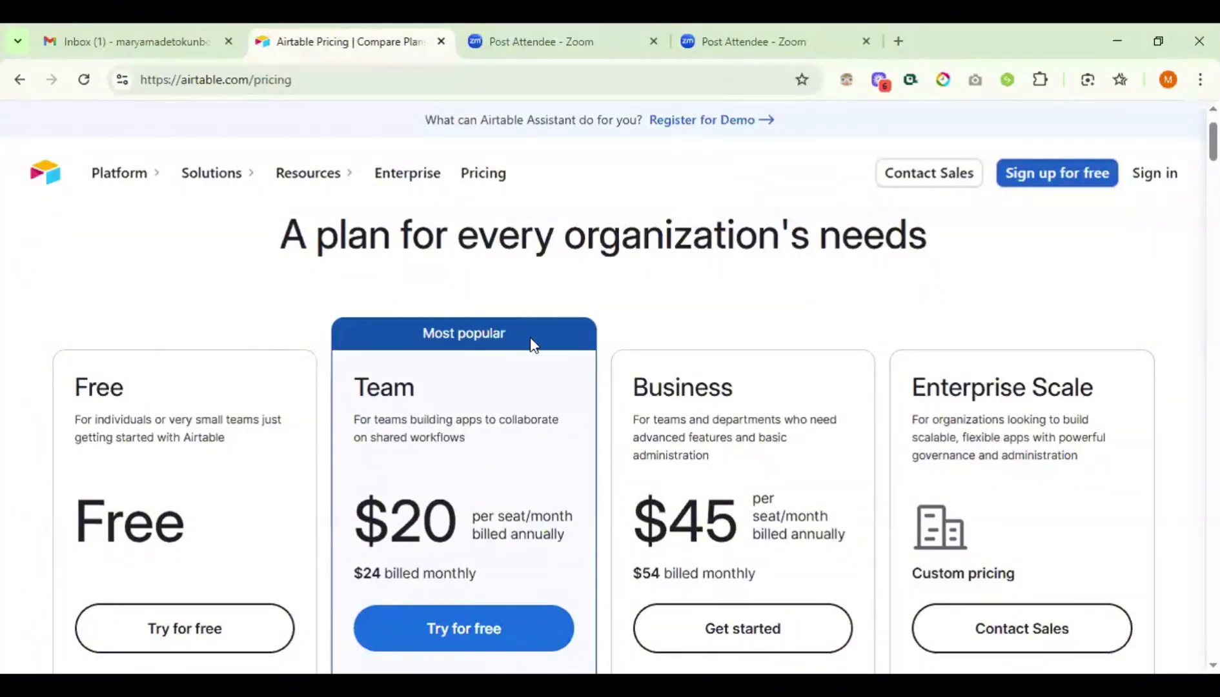
- Start a free Team plan trial signup using Continue with Google
scroll(105, 369, "down", 1)
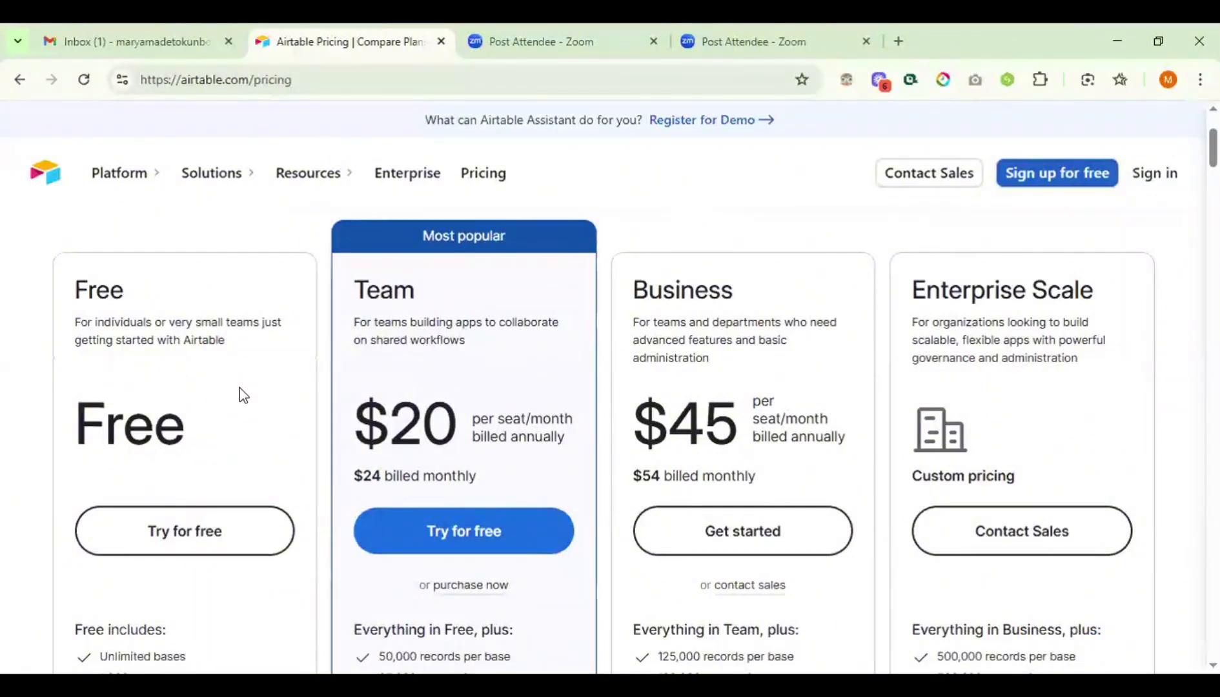
scroll(492, 419, "down", 5)
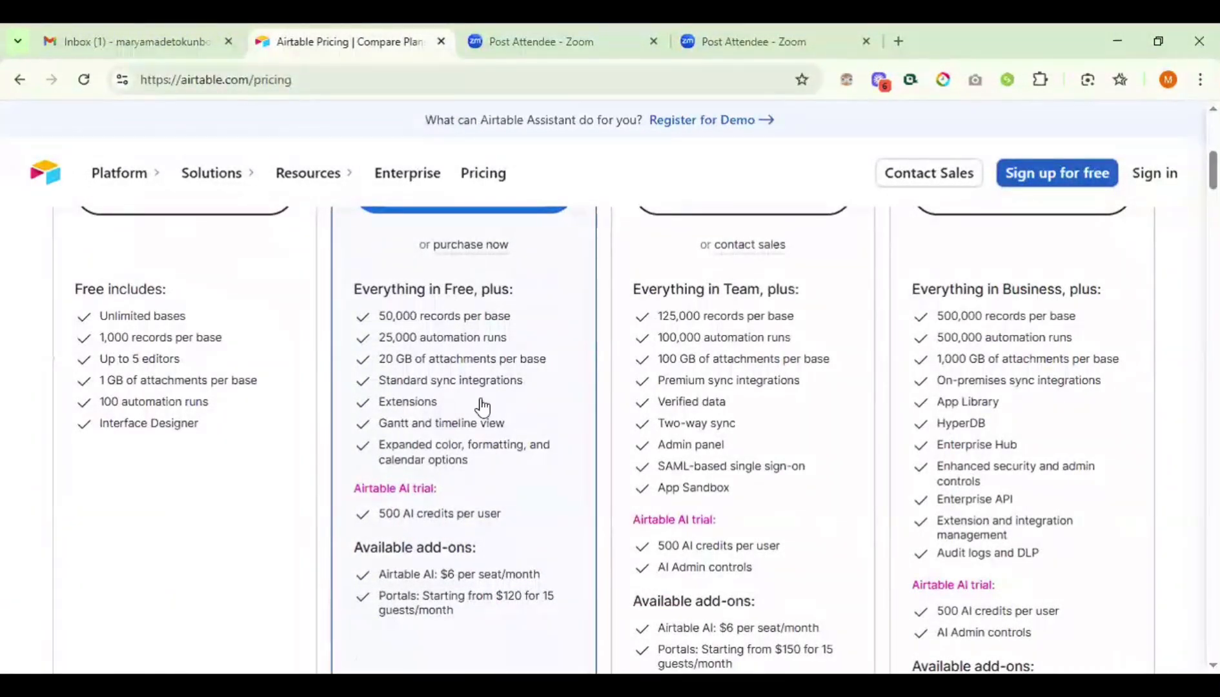
scroll(462, 329, "up", 3)
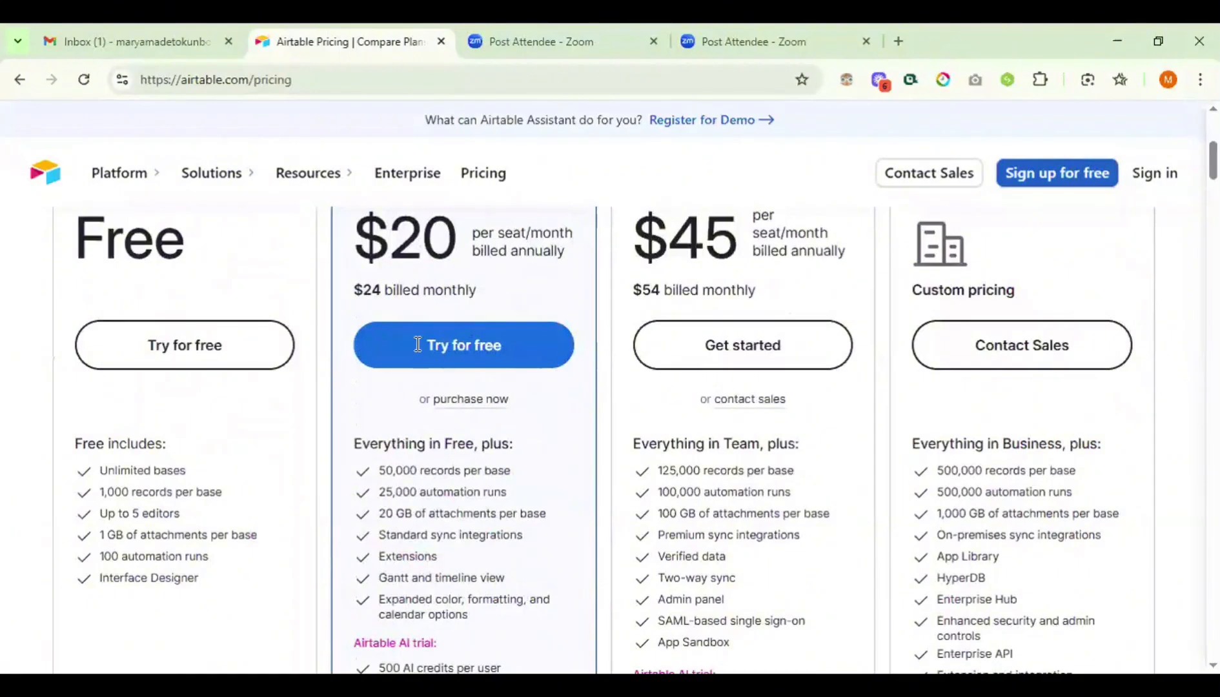
scroll(414, 343, "up", 1)
scroll(426, 413, "up", 2)
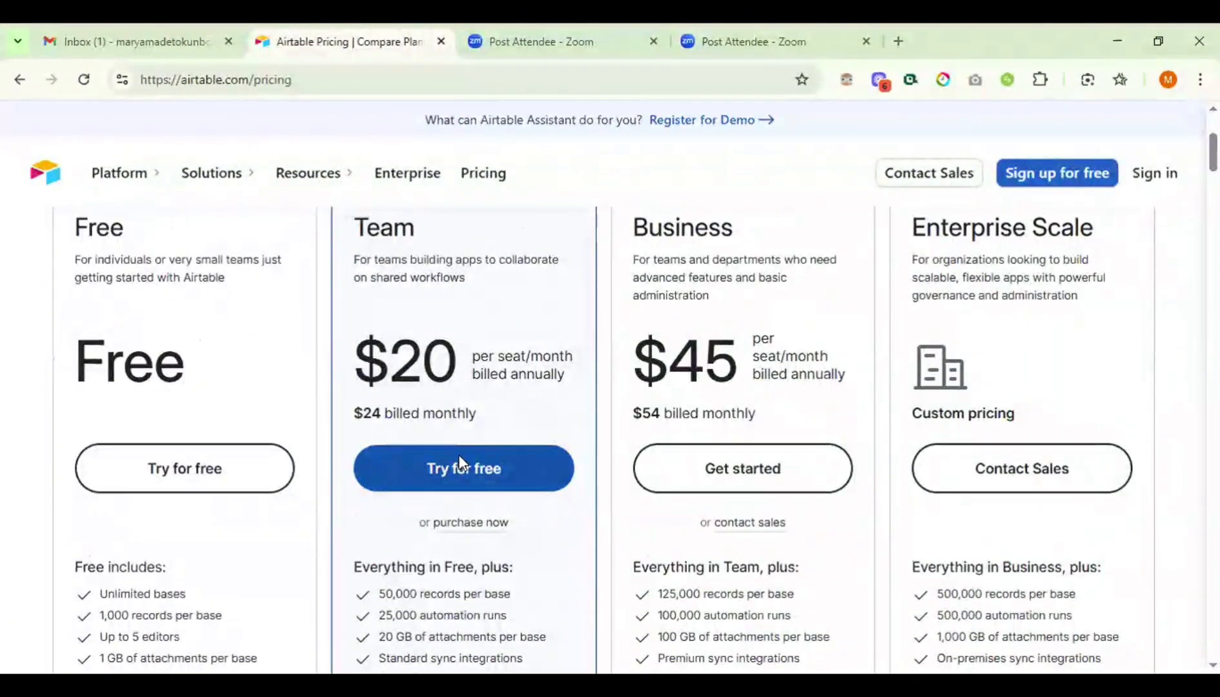
left_click(460, 463)
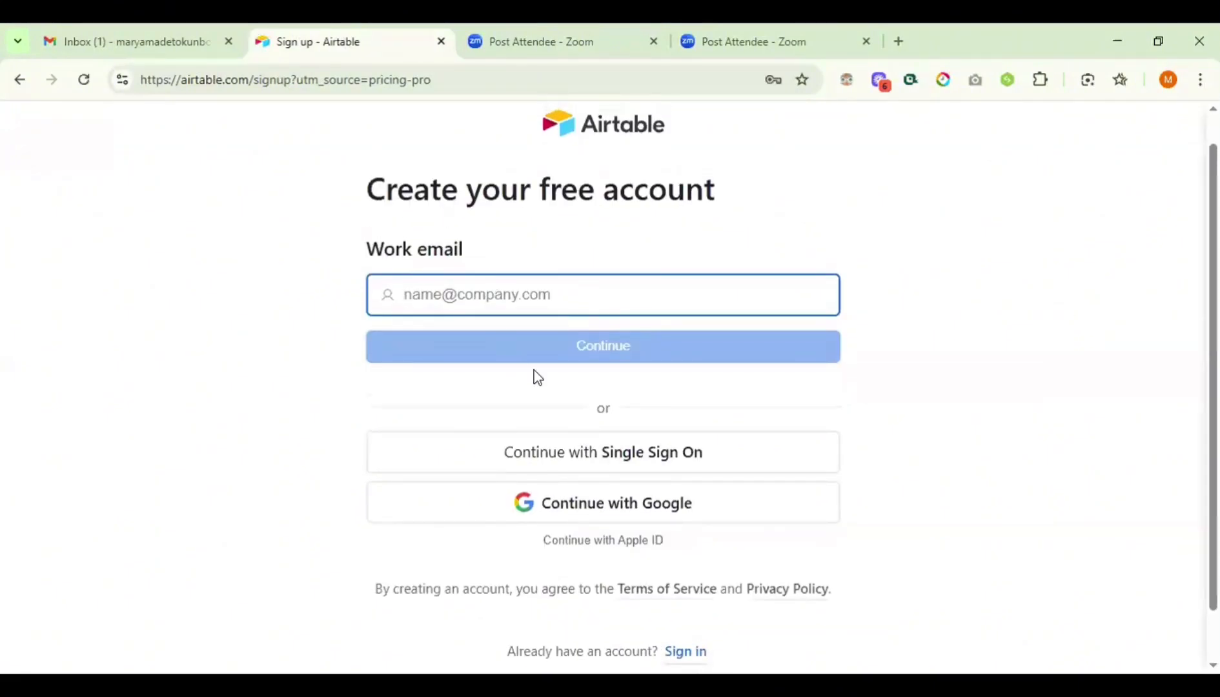
left_click(585, 504)
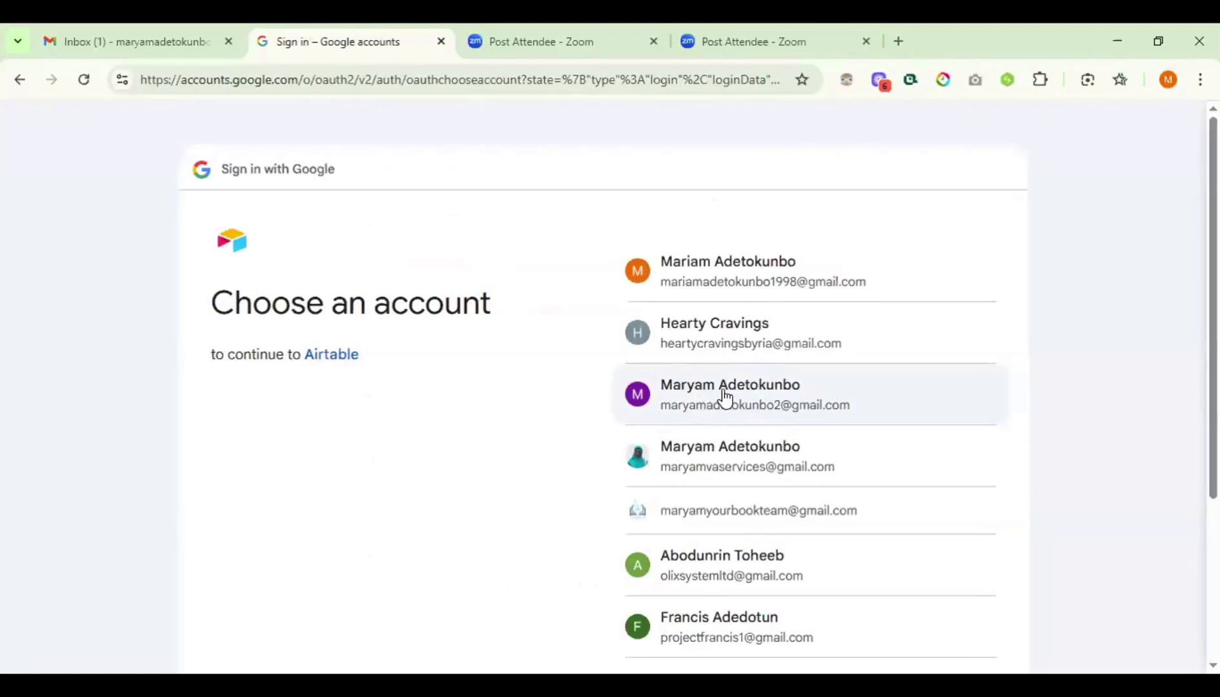
- Pick the Google account and allow Airtable to use it
left_click(756, 395)
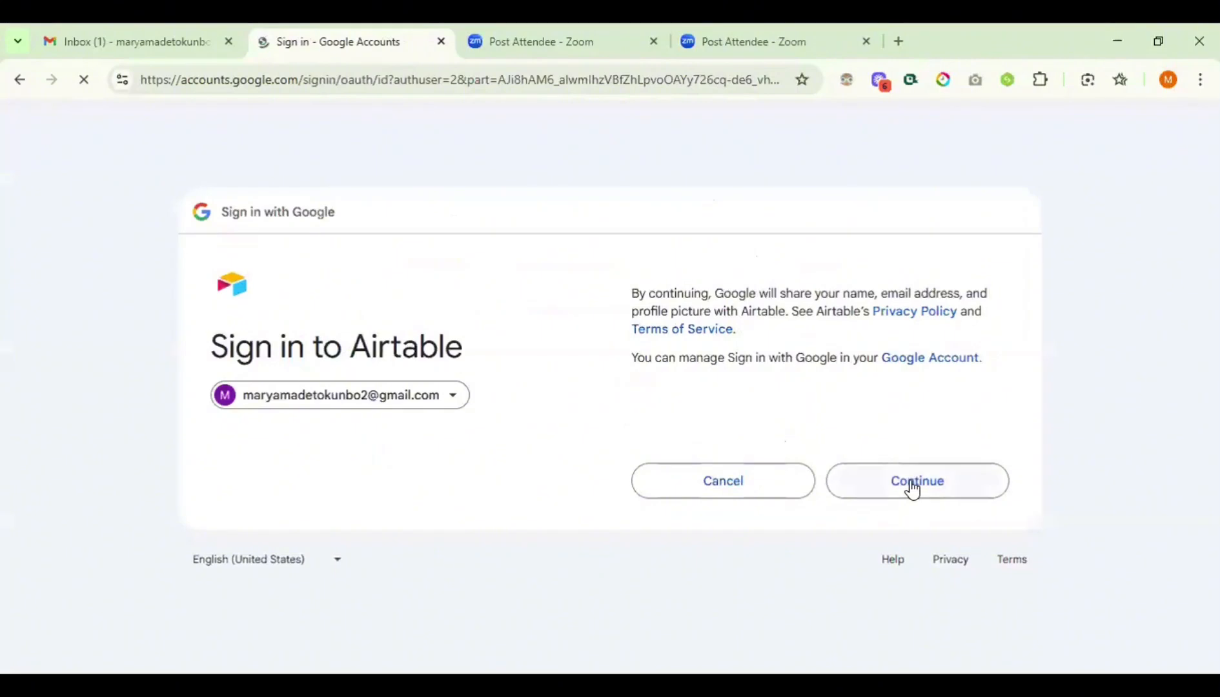
left_click(912, 488)
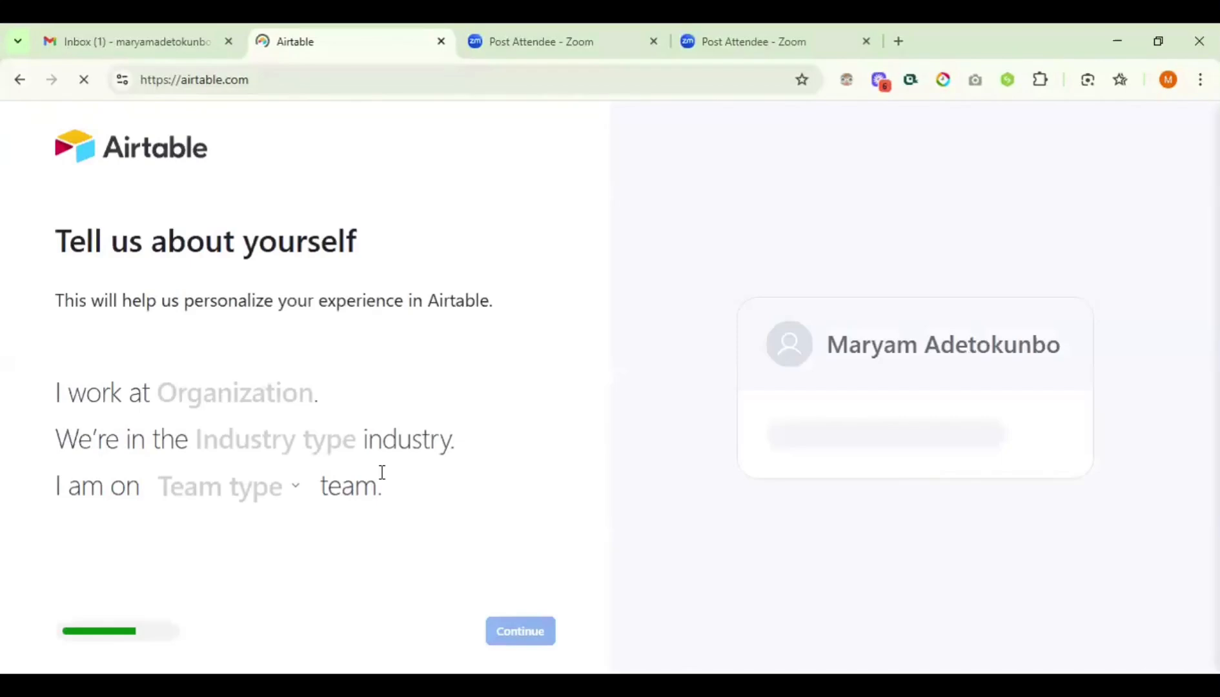
- Enter va as organization and industry, and set team type to Other / Personal
left_click(253, 400)
type("va")
key("Tab")
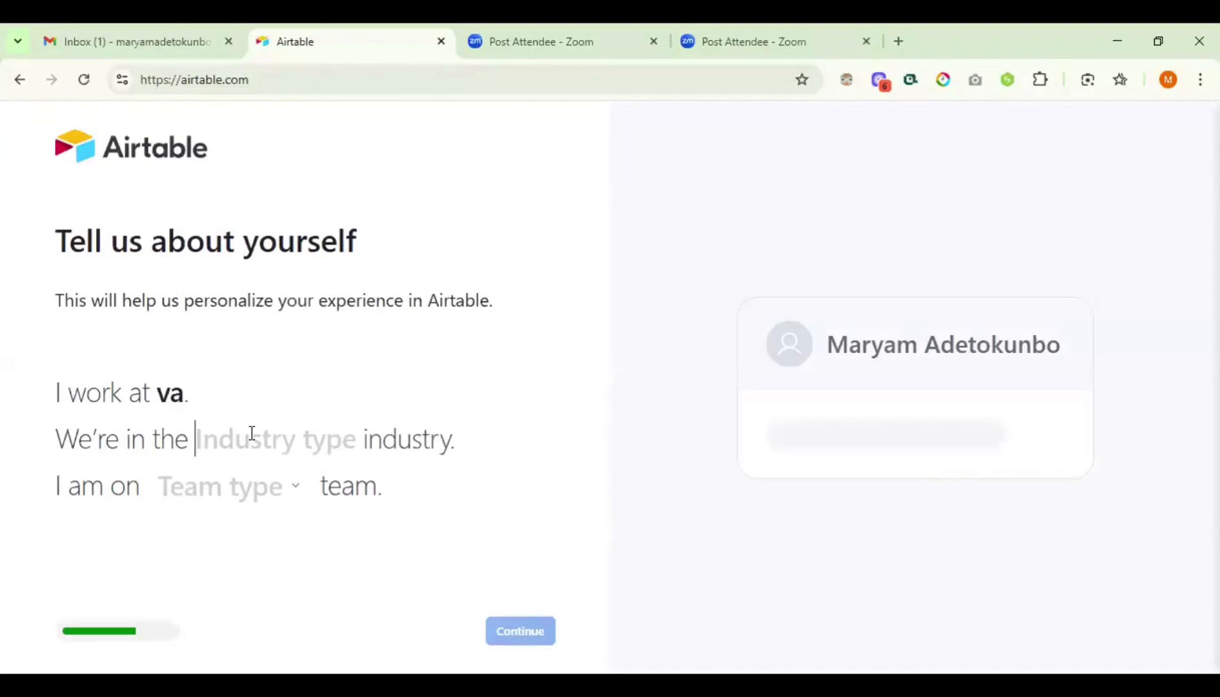
left_click(223, 493)
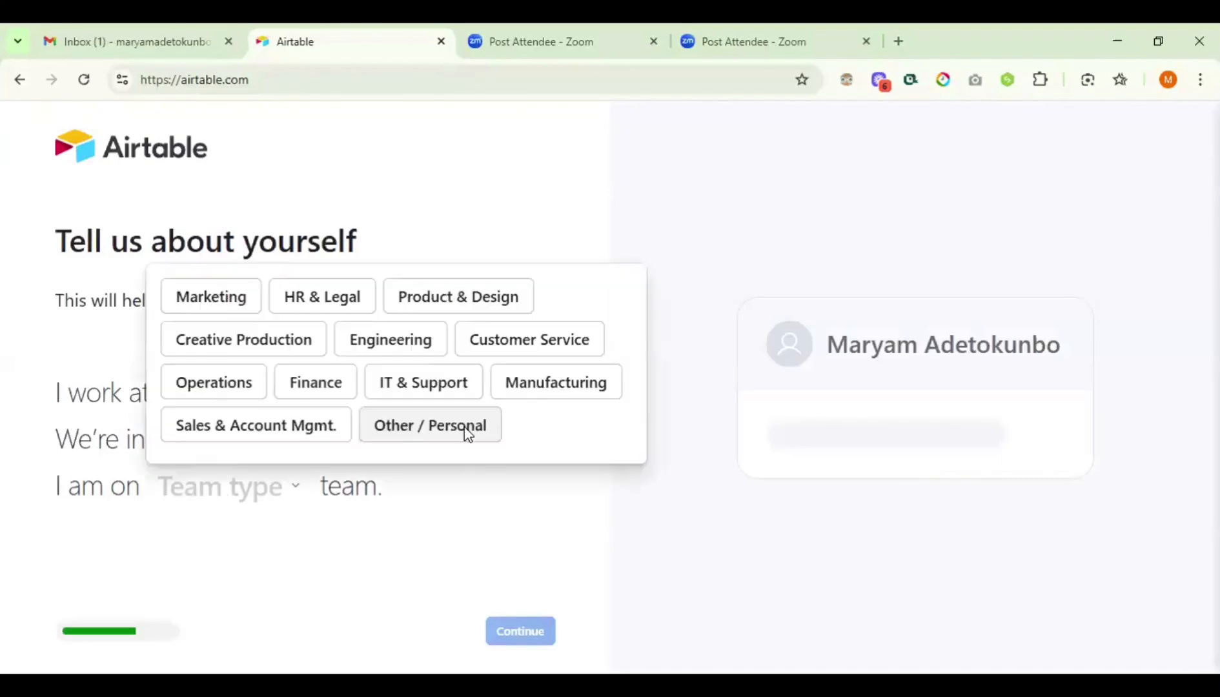
left_click(467, 432)
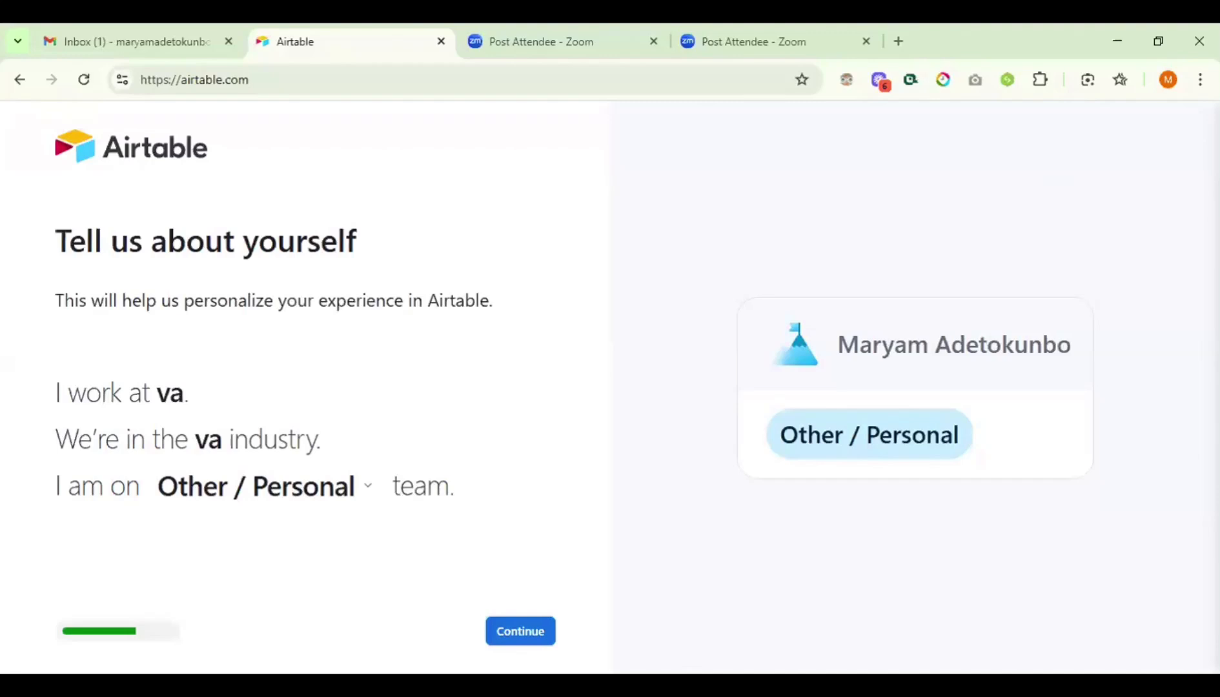
- Zoom the Chrome page out in two steps to 80%
left_click(1199, 79)
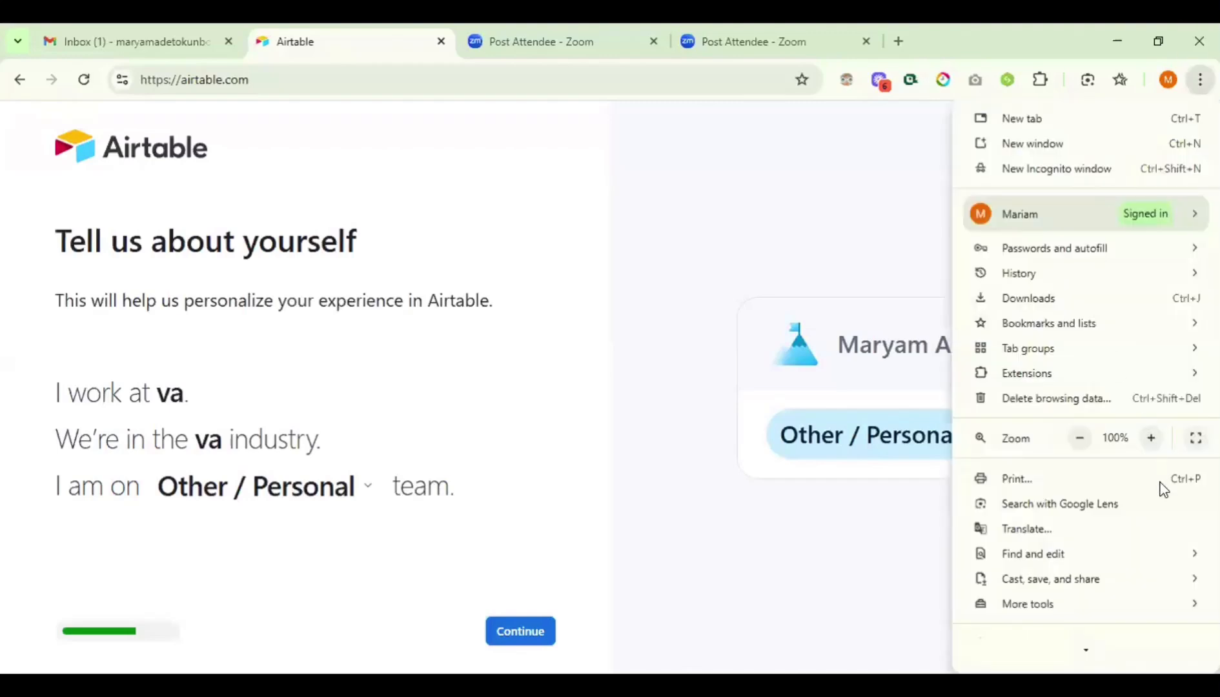
left_click(1080, 439)
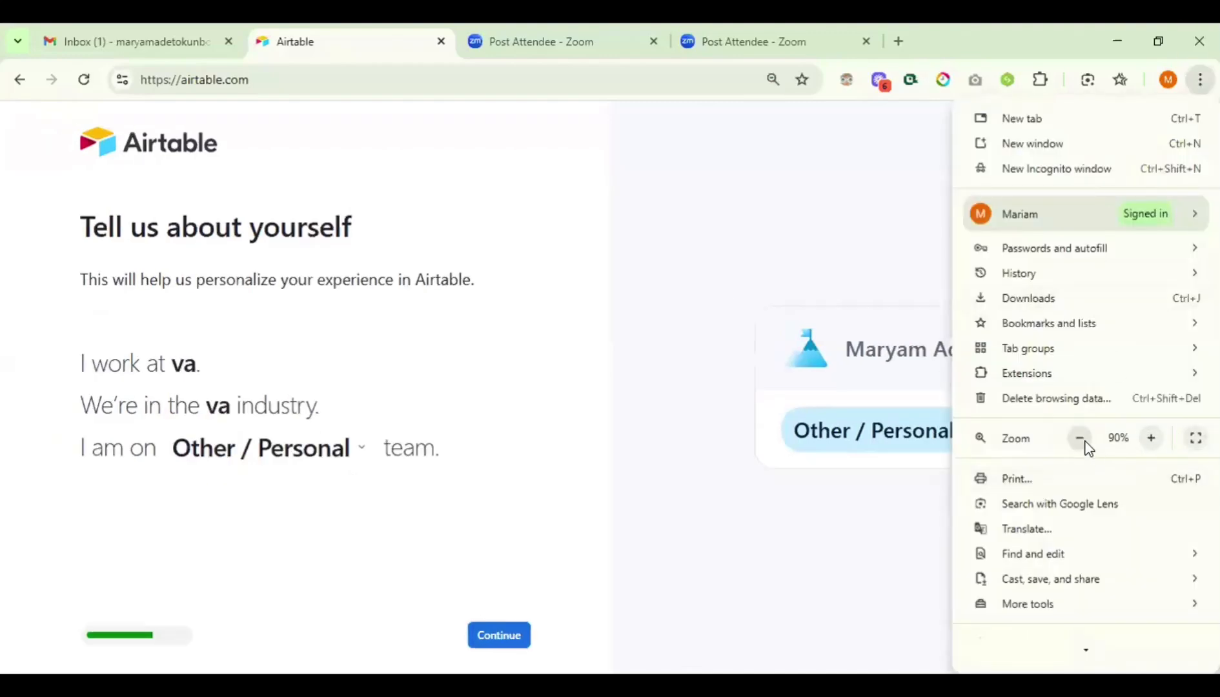
left_click(1080, 439)
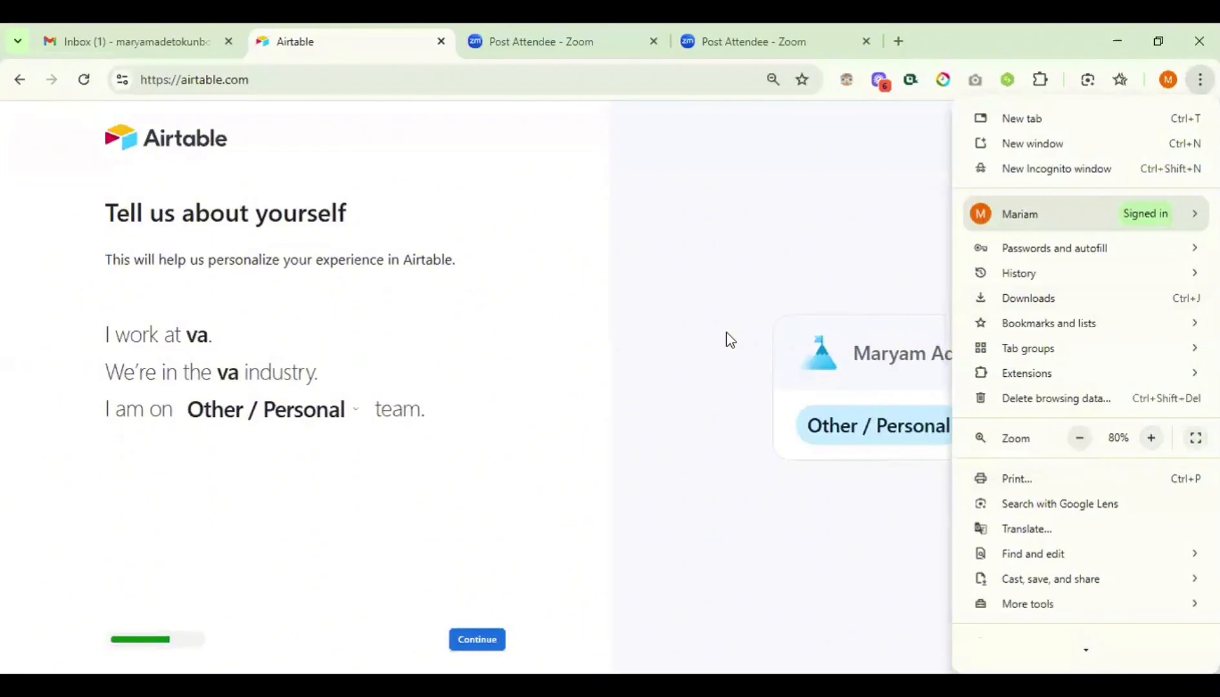
left_click(841, 405)
left_click_drag(841, 403, 825, 205)
left_click(1078, 396)
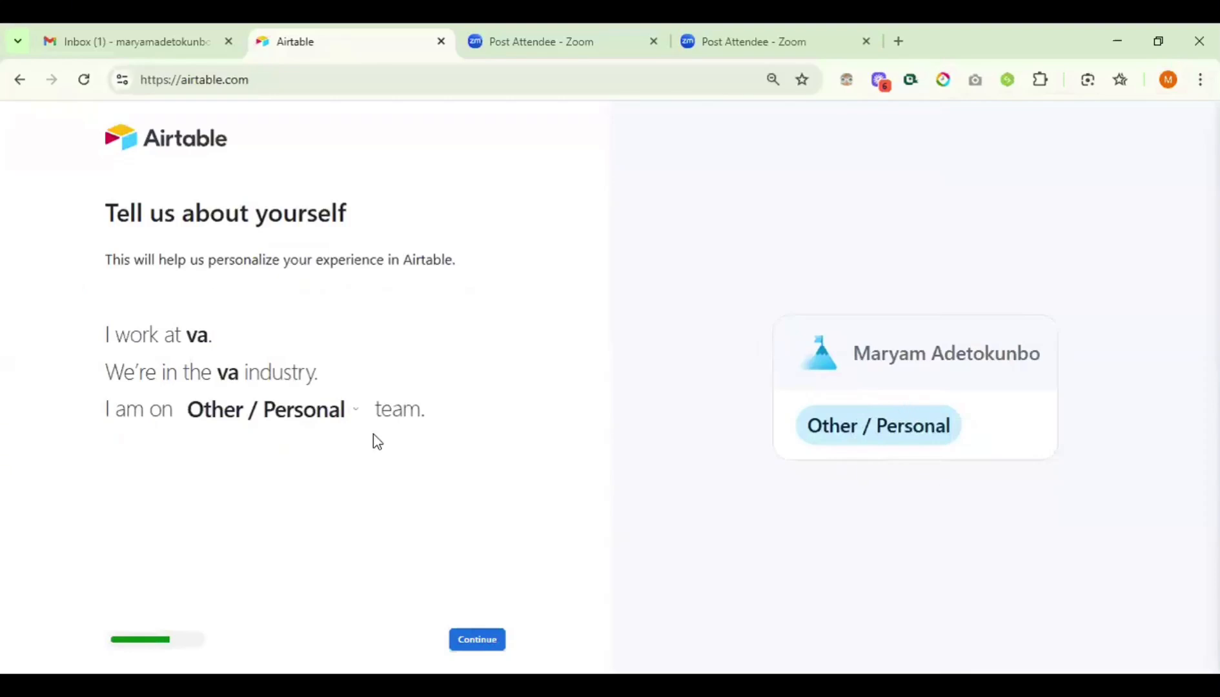
- Swipe back in the browser so the onboarding form reloads with every field blank
scroll(373, 435, "left", 5)
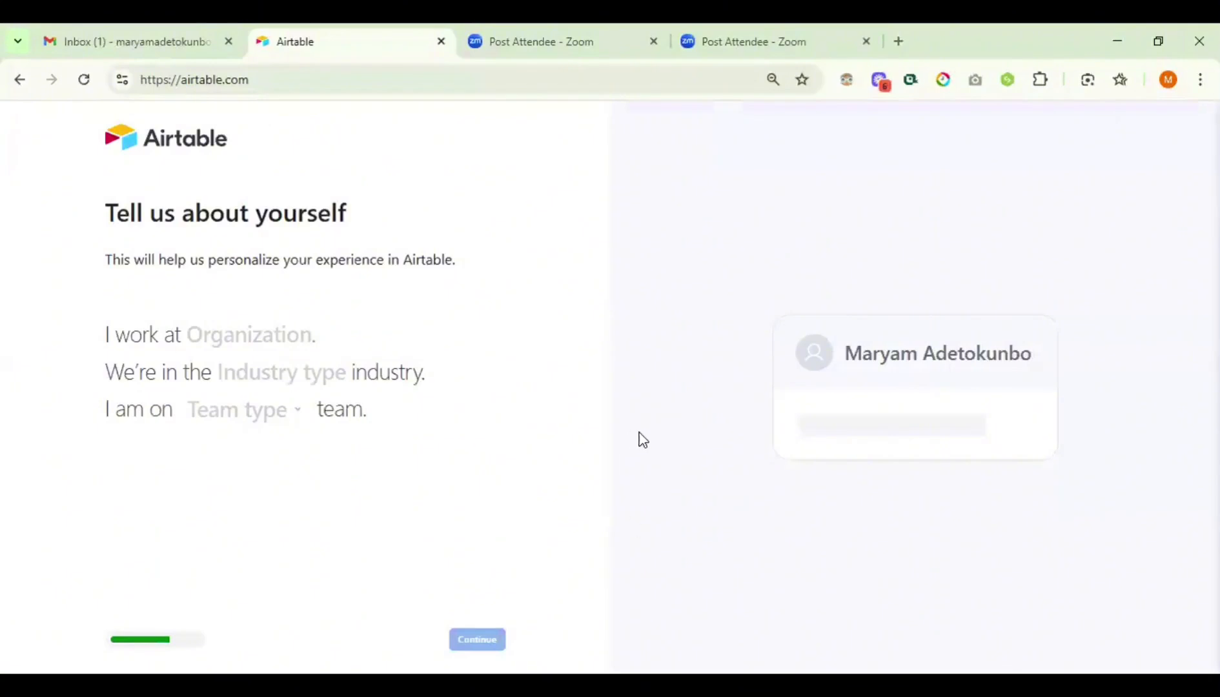
- Re-enter va for organization and industry, then pick Other / Personal as team type
left_click(268, 335)
type("v")
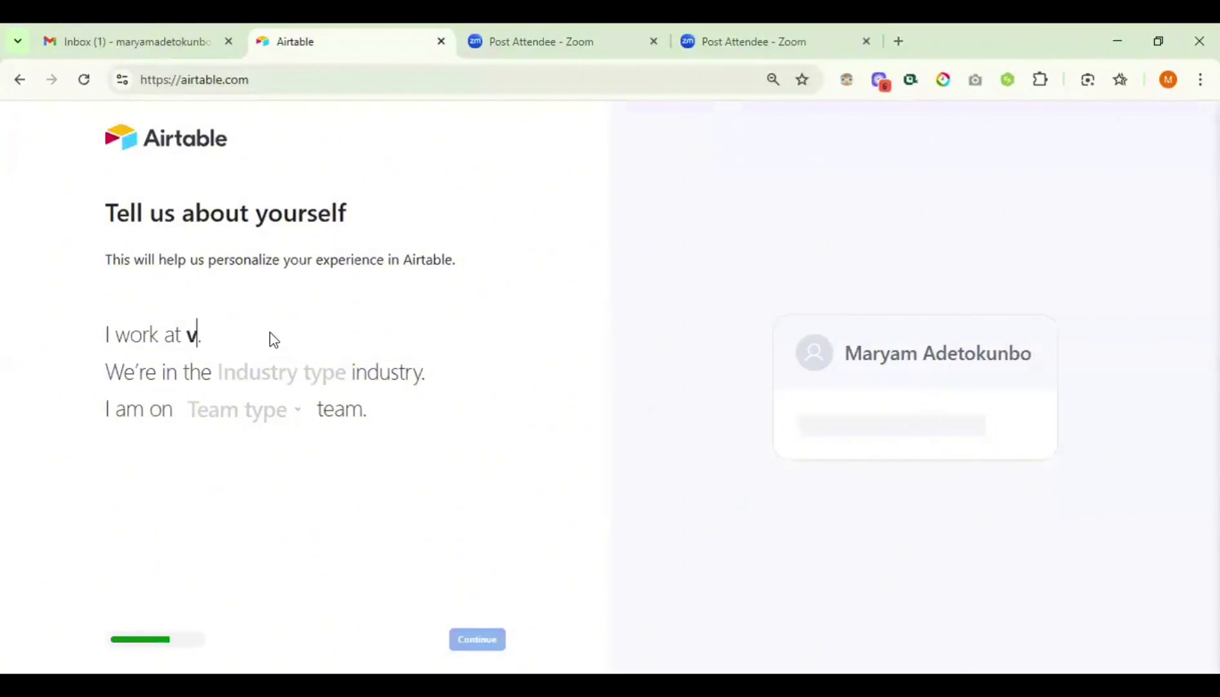
type("a")
left_click(264, 370)
type("va")
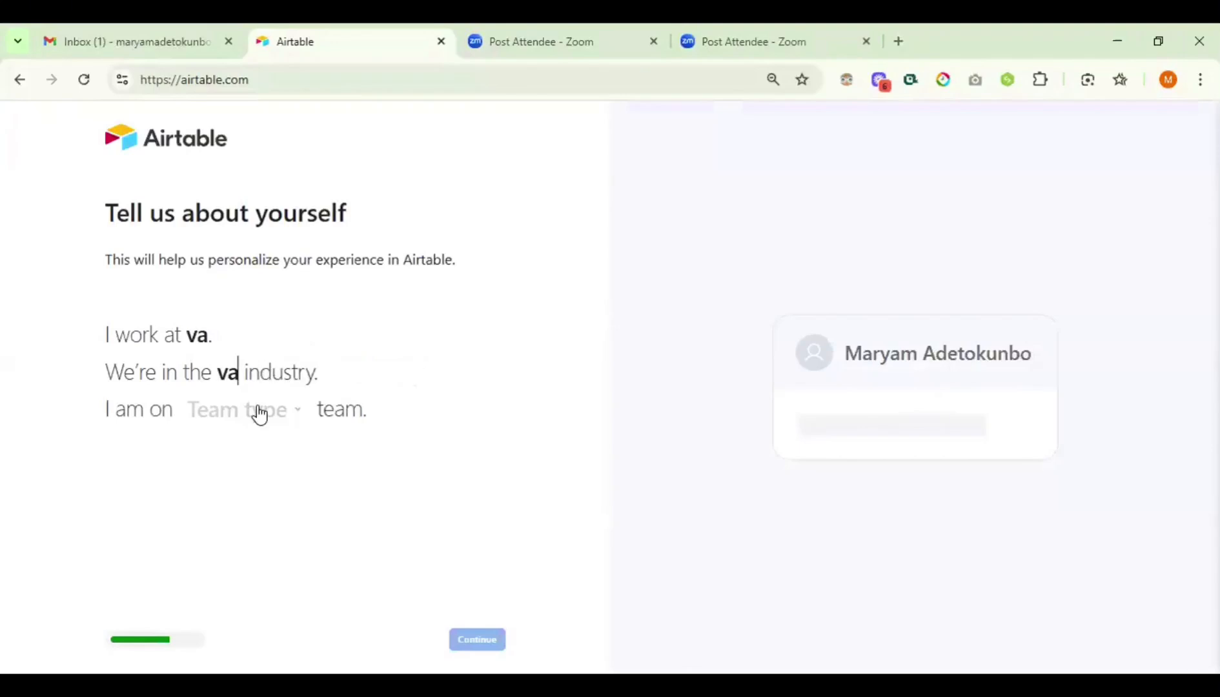
left_click(259, 412)
left_click(392, 553)
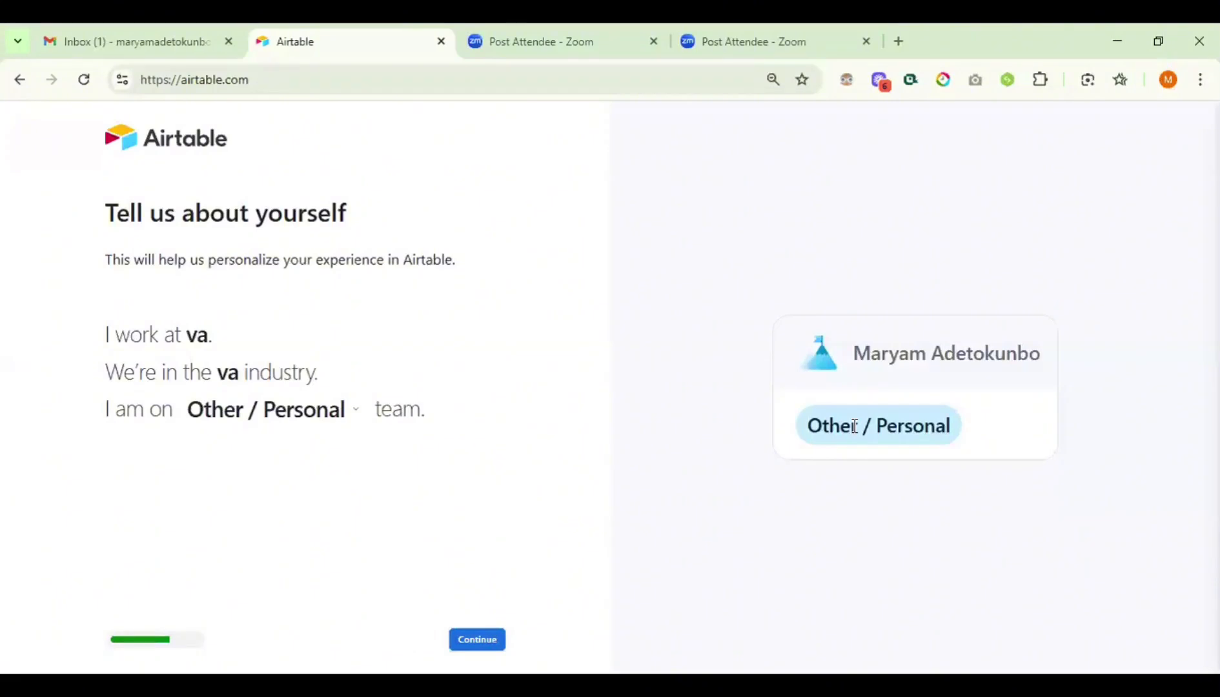
- Reload the onboarding page, enter va for organization and industry, and choose team Marketing
left_click(87, 80)
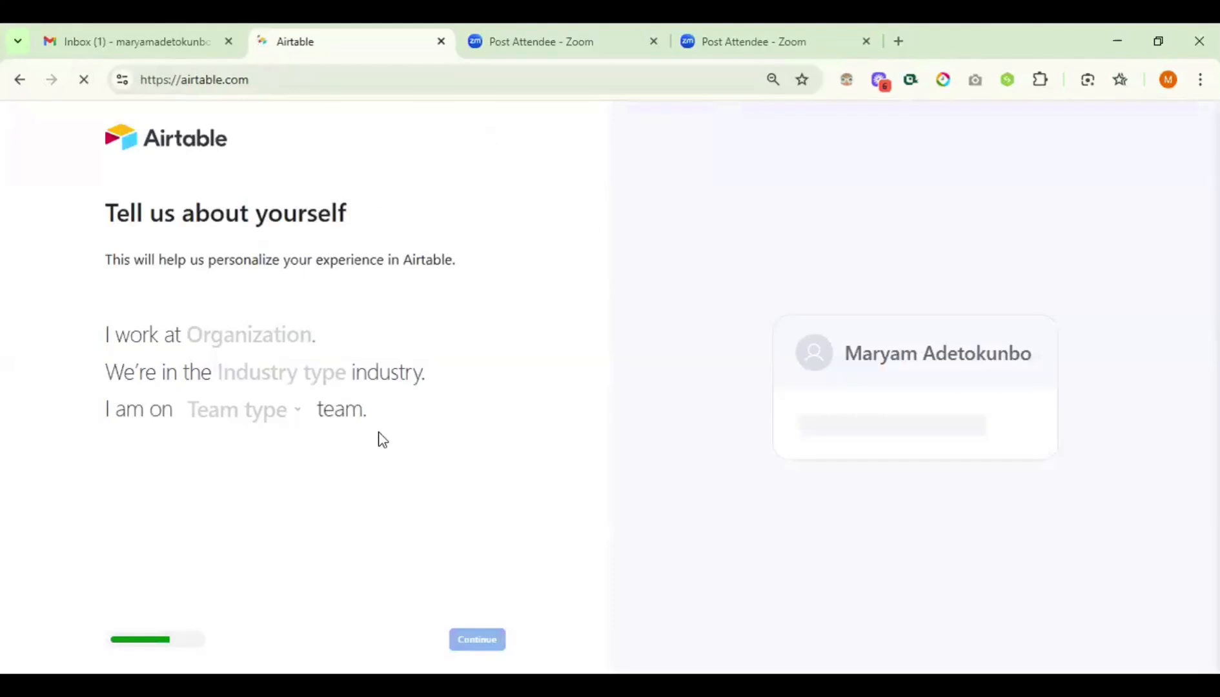
left_click(239, 328)
type("v")
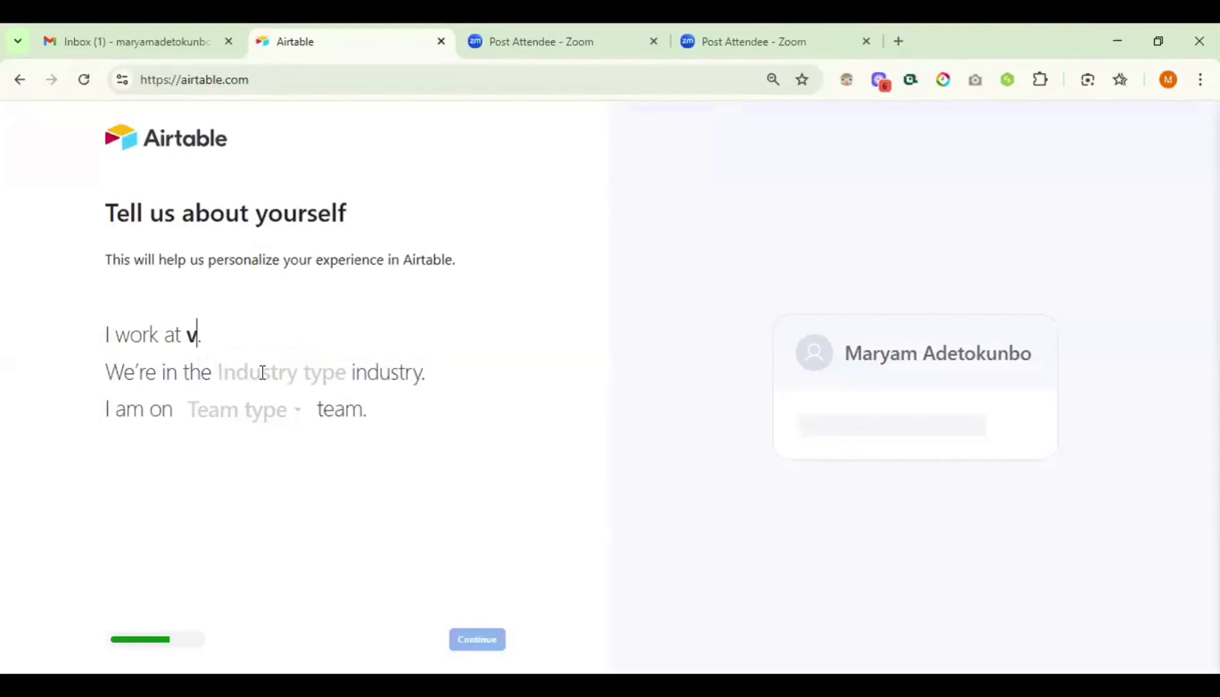
type("a")
left_click(262, 372)
type("va")
left_click(244, 409)
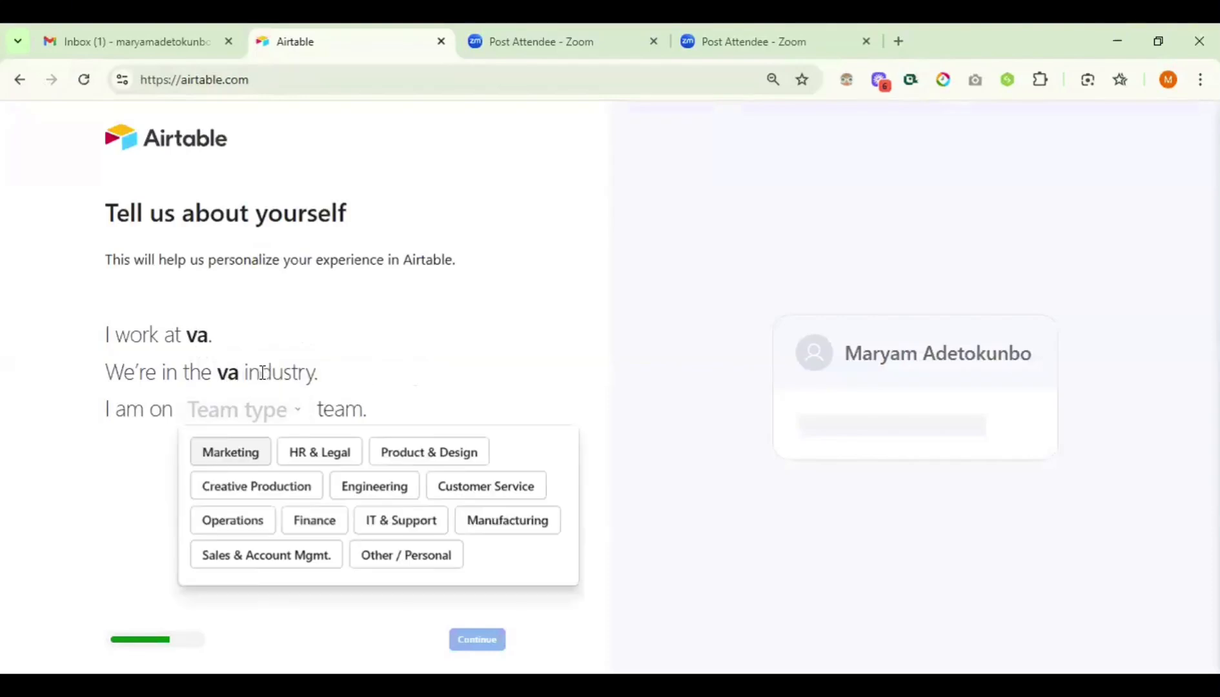
left_click(228, 451)
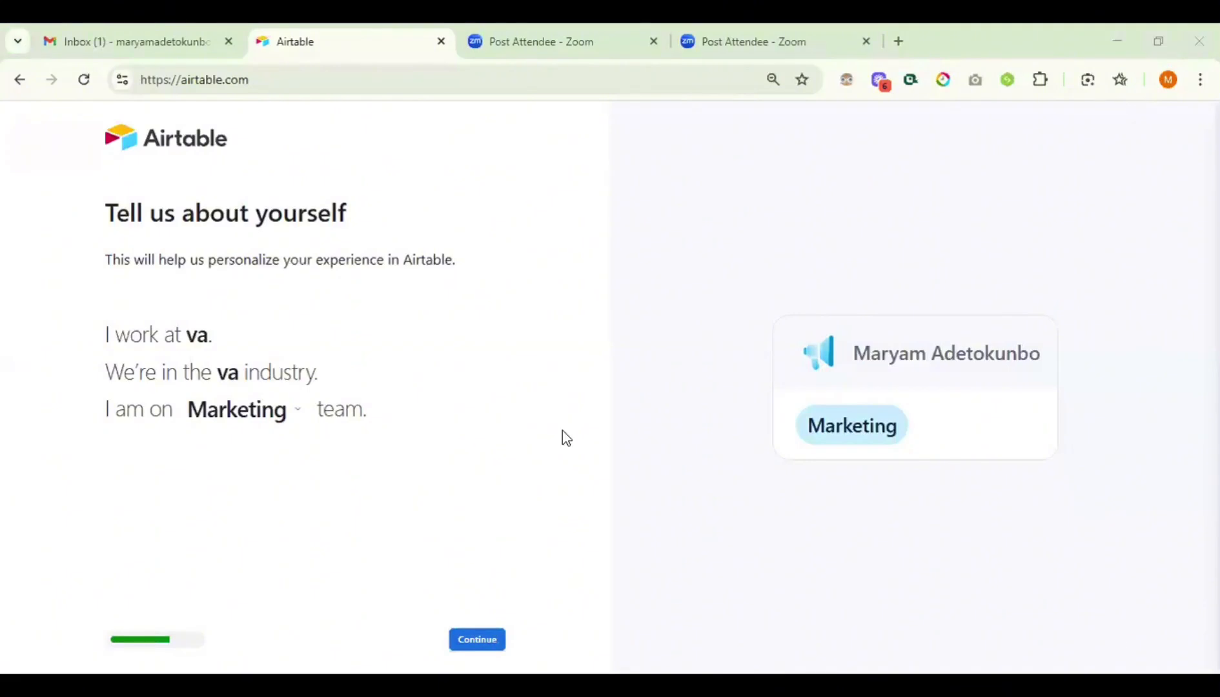
- Submit the va / Marketing profile details to continue onboarding
left_click(473, 639)
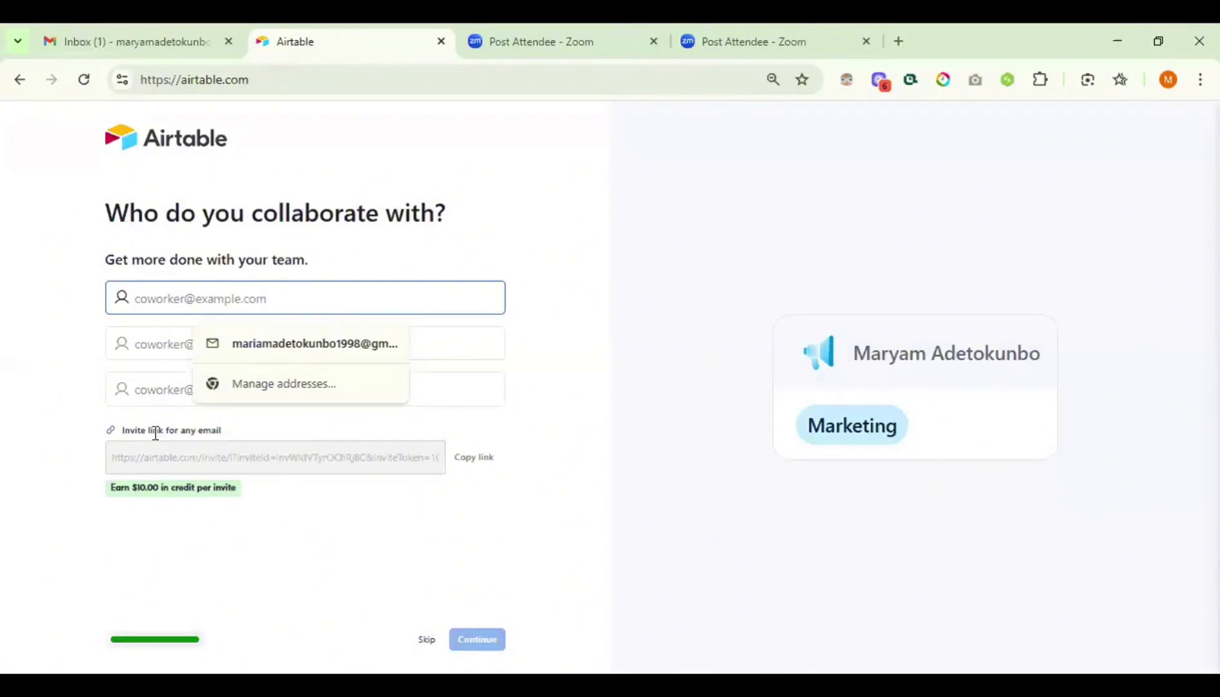
mouse_move(161, 436)
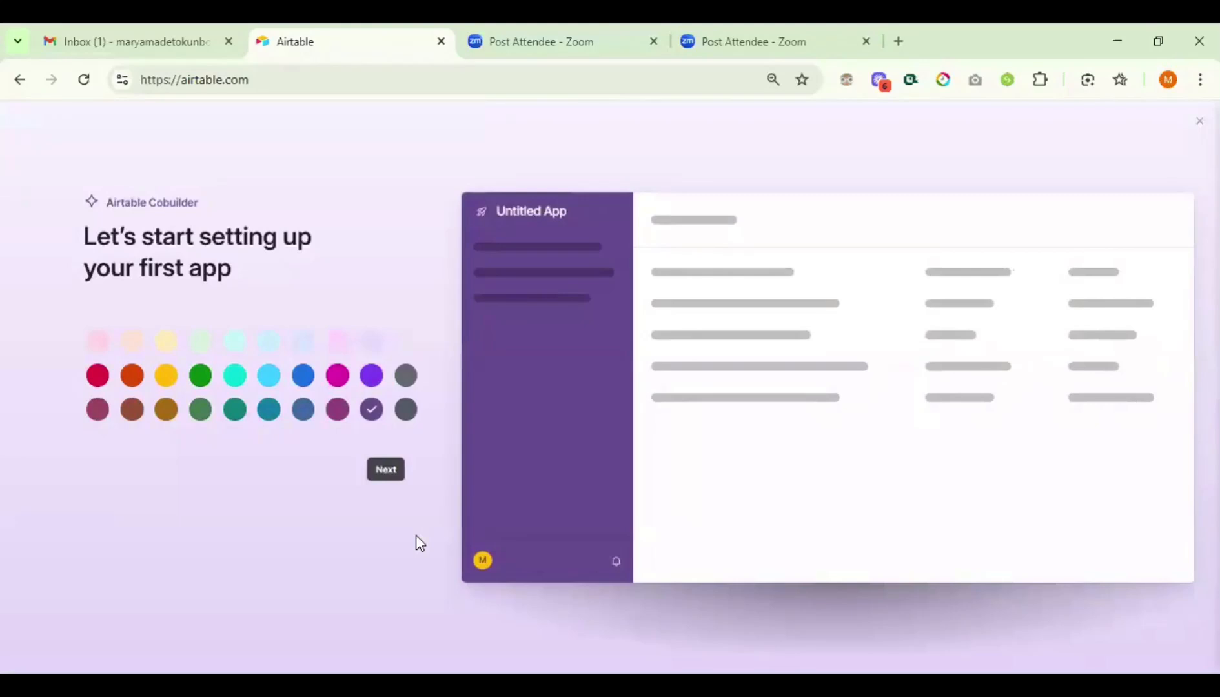
- Choose blue as the new app's colour and continue to Build your app
left_click(304, 381)
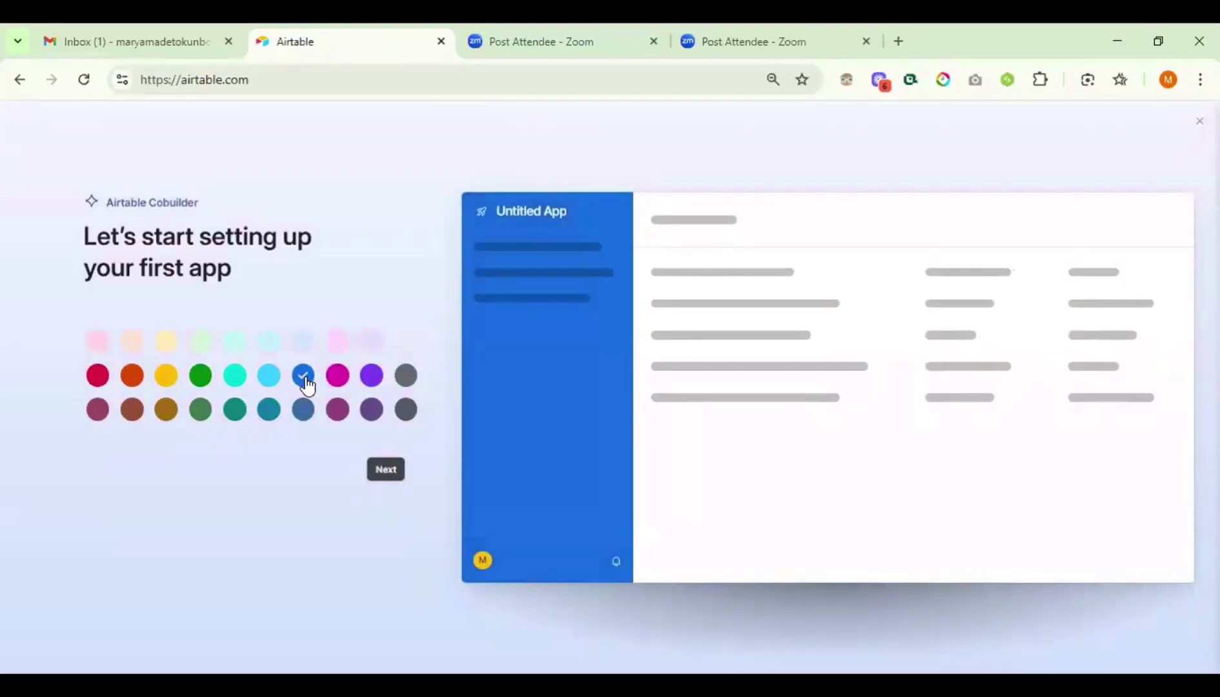
left_click(386, 469)
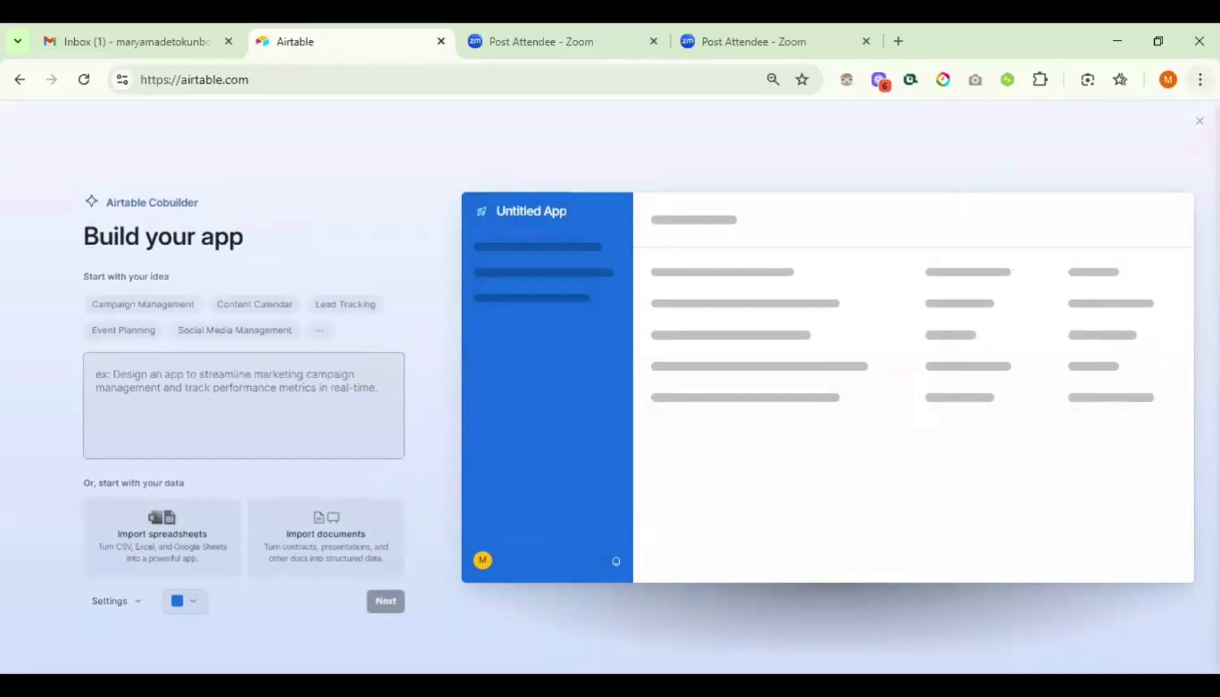
- Set Chrome's page zoom back to 100% on the Build your app step
left_click(1199, 79)
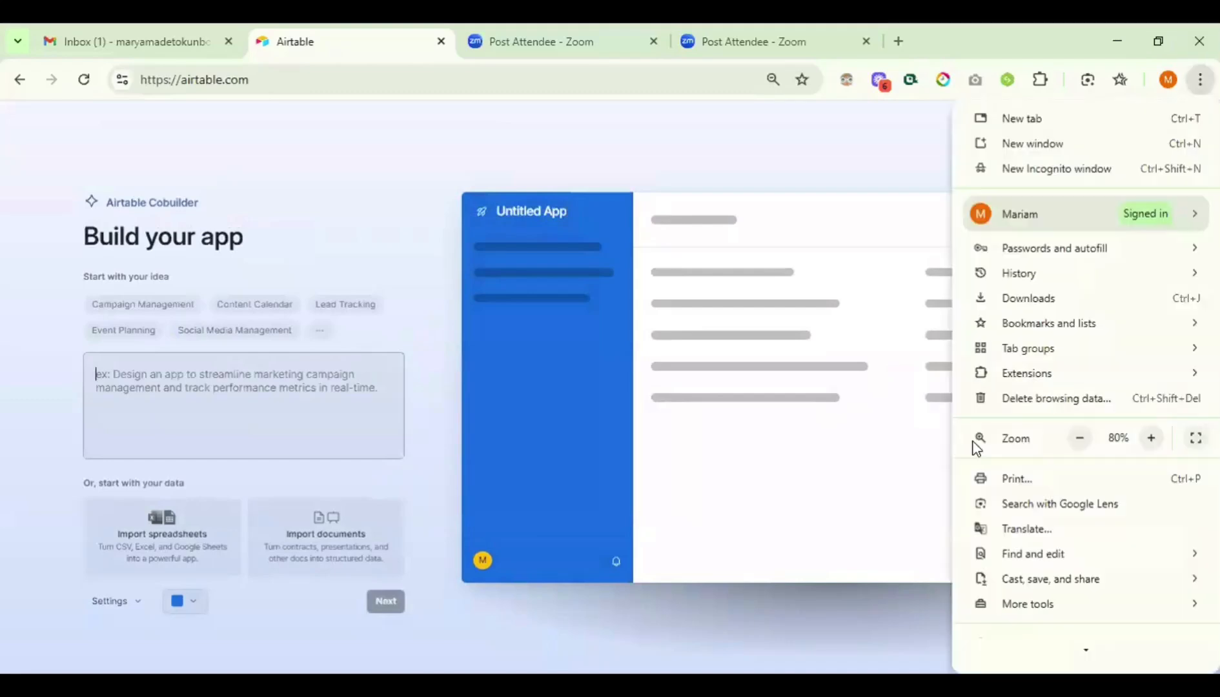
left_click(1150, 438)
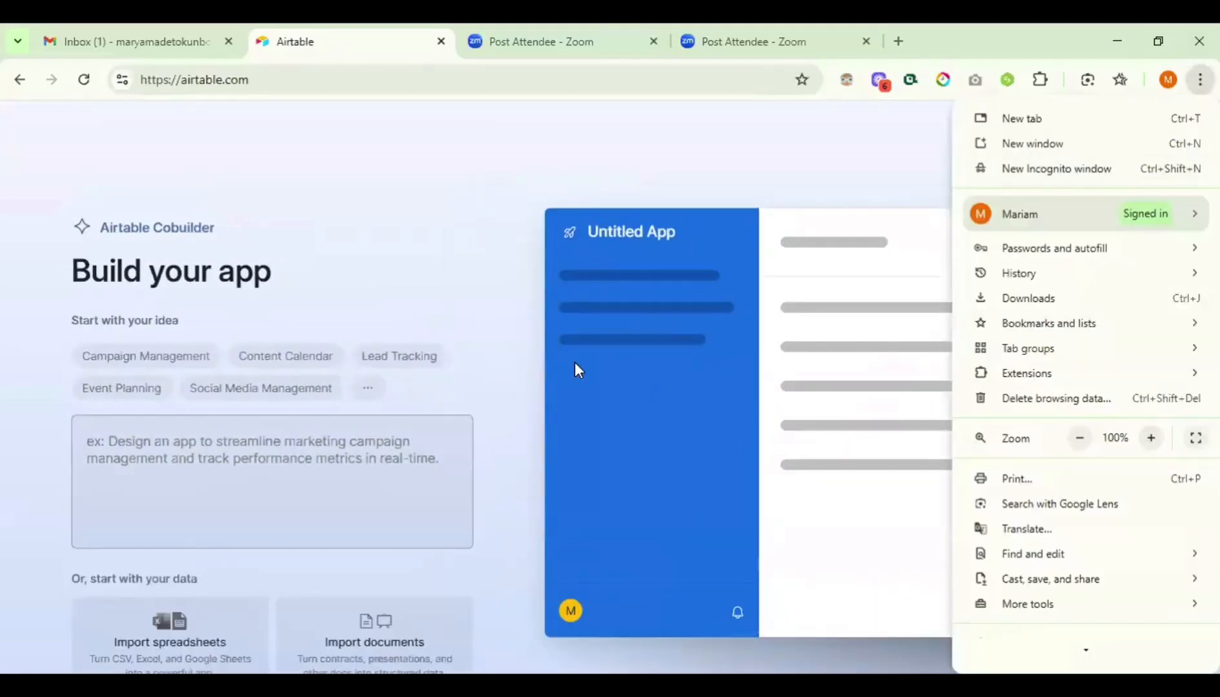
left_click(462, 238)
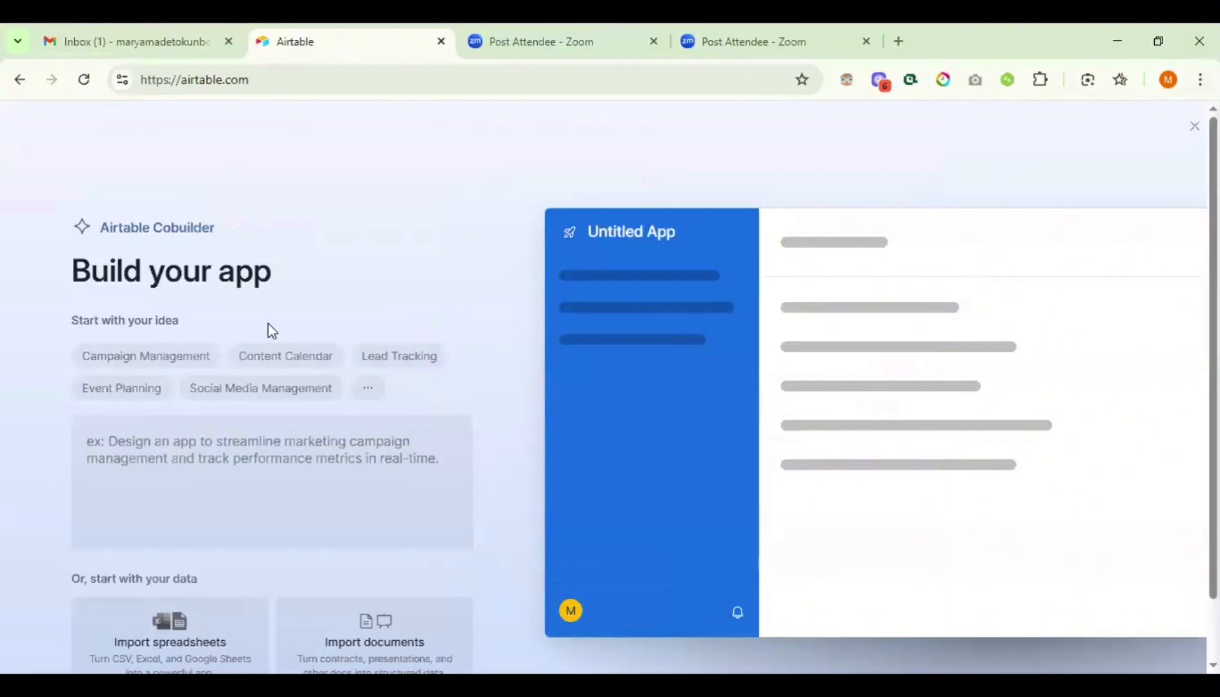
scroll(384, 495, "down", 2)
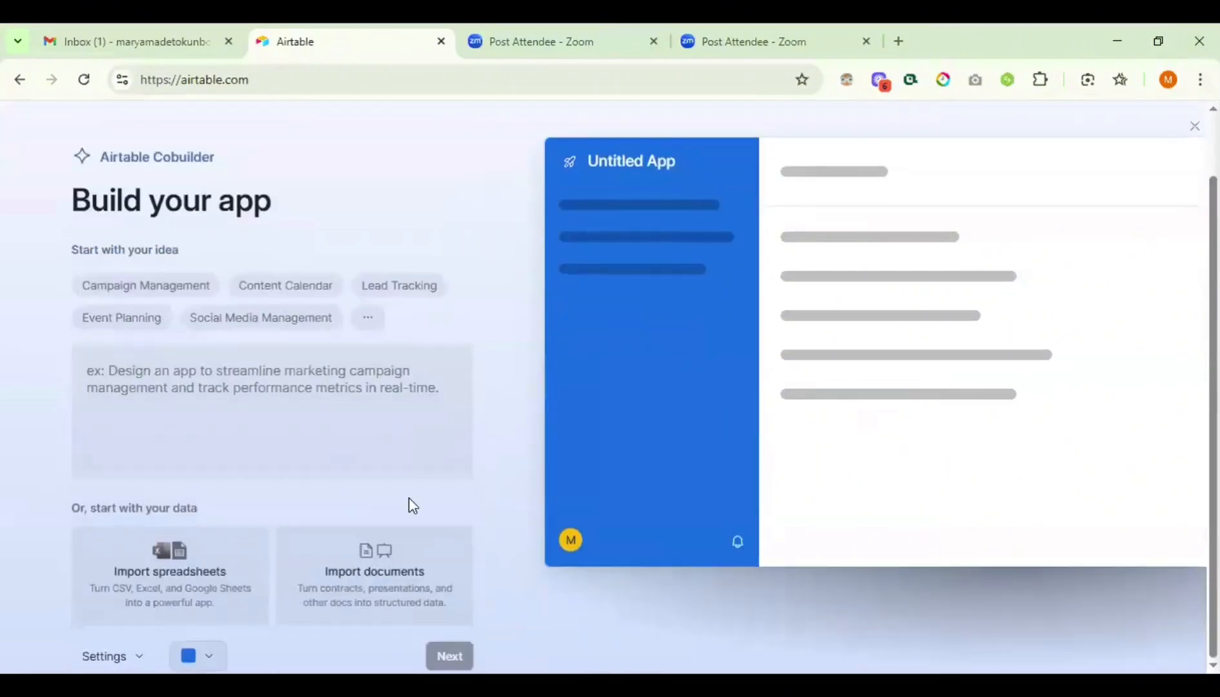
- Choose the Campaign Management idea and let Cobuilder generate the Marketing Campaign Manager preview
left_click(168, 282)
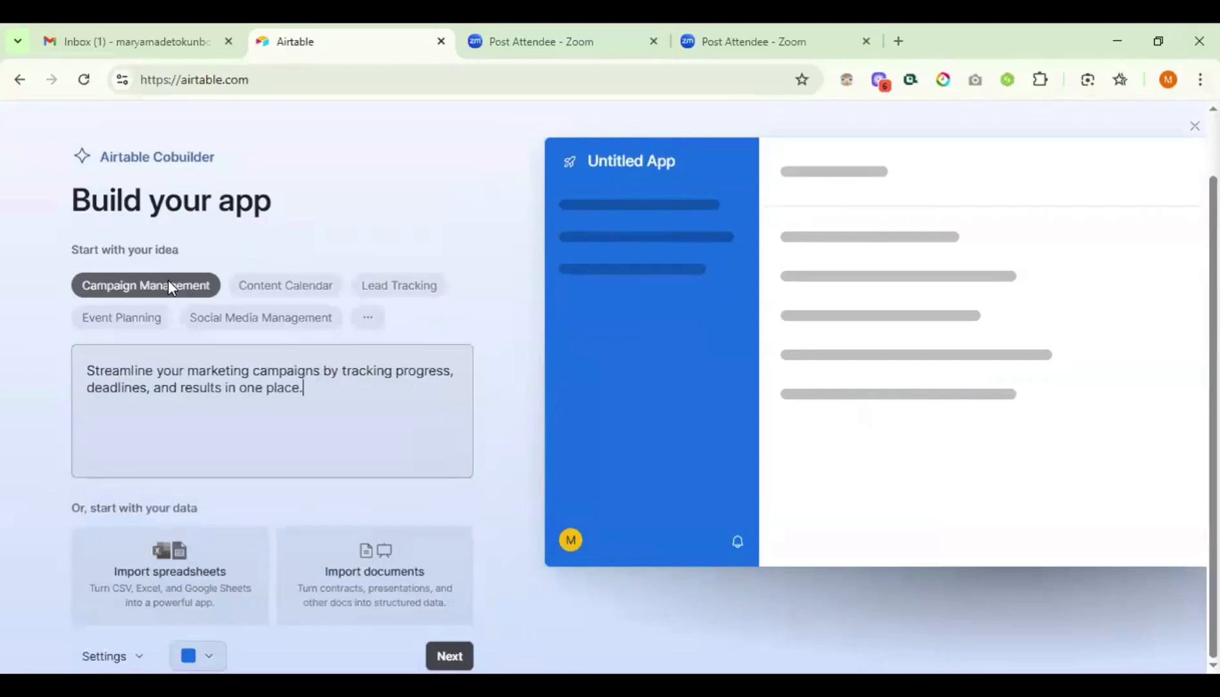
left_click(453, 653)
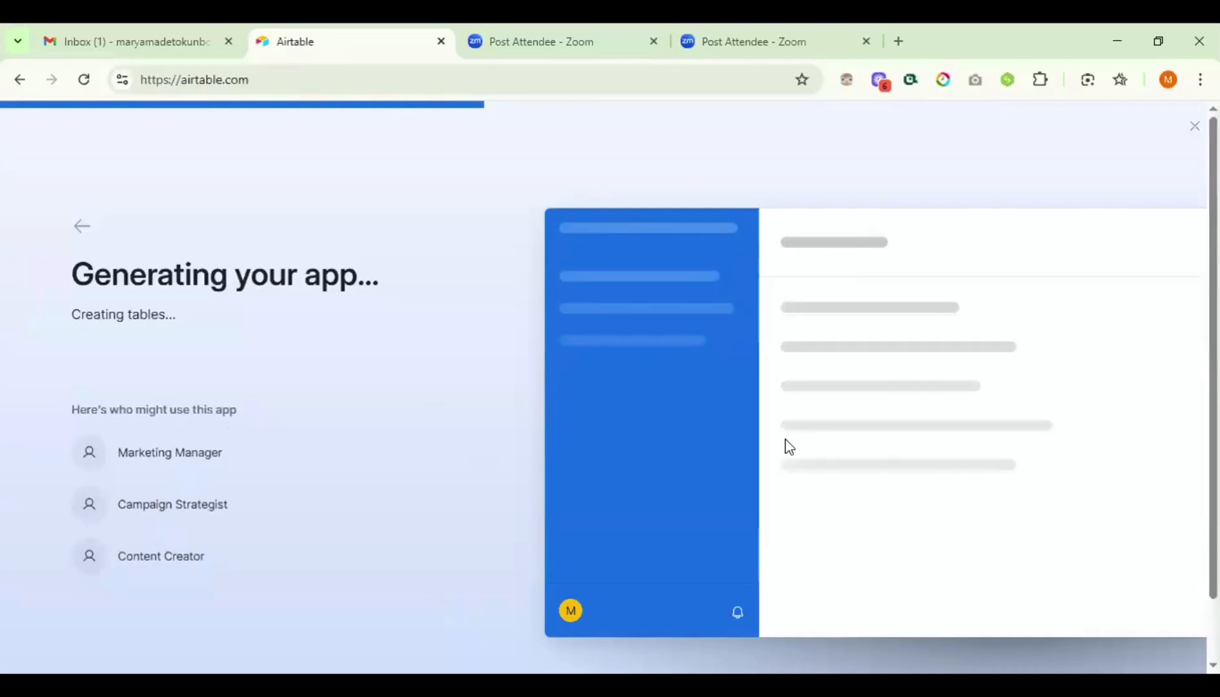
scroll(434, 580, "down", 1)
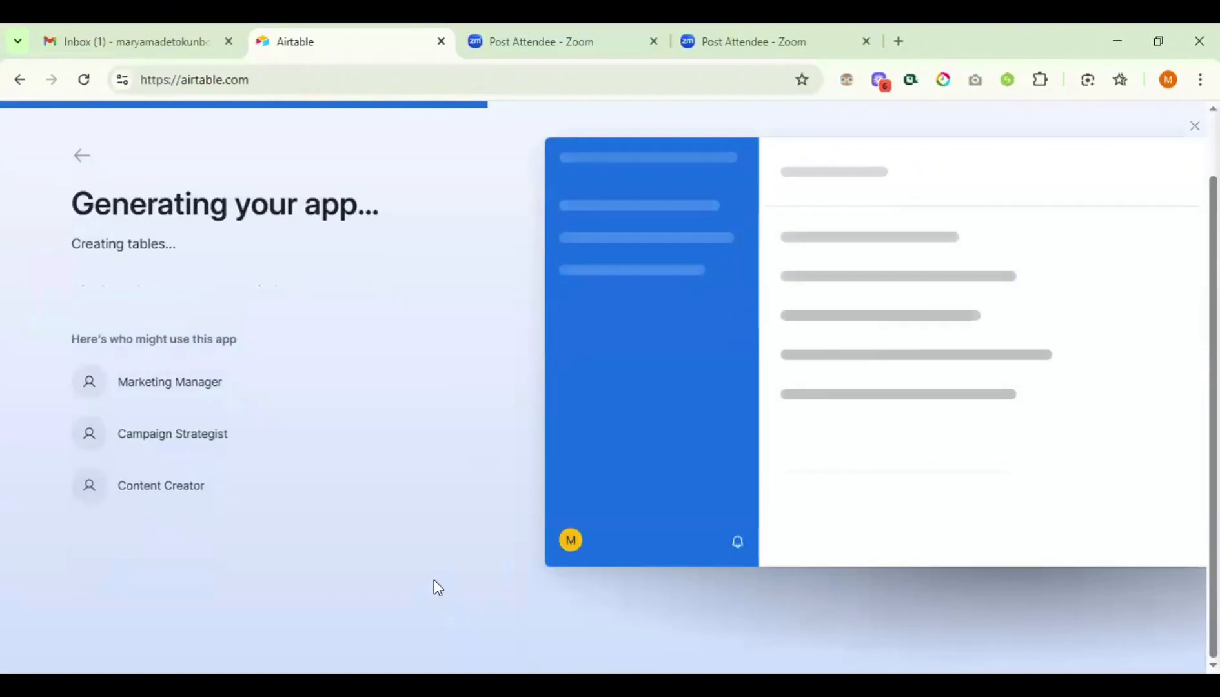
scroll(232, 462, "up", 1)
scroll(204, 363, "down", 1)
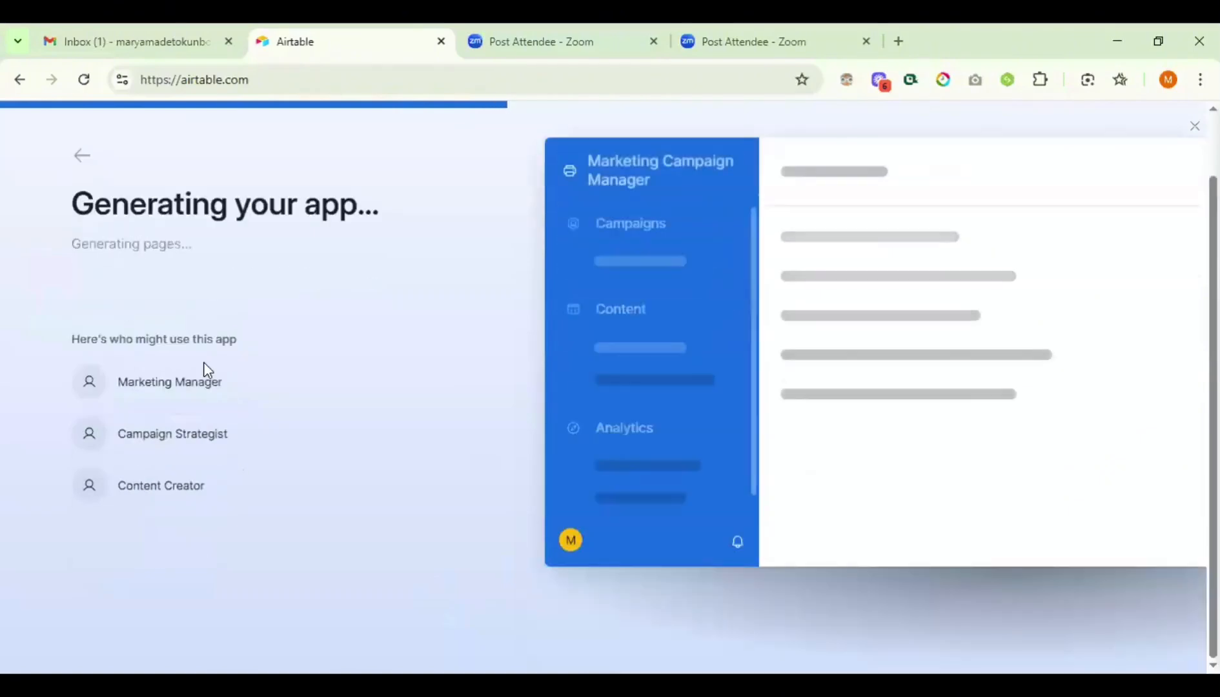
scroll(207, 369, "up", 1)
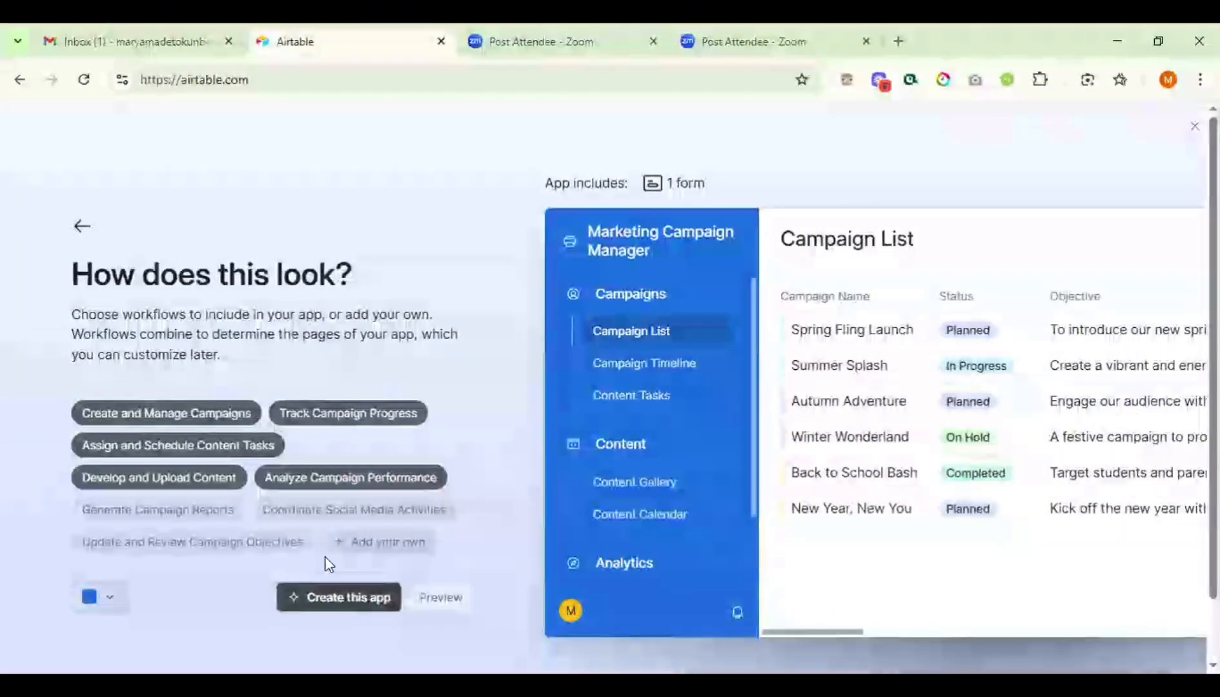
- Create the Marketing Campaign Manager app, accept the 14-day Team trial, and close the invite prompt
left_click(339, 605)
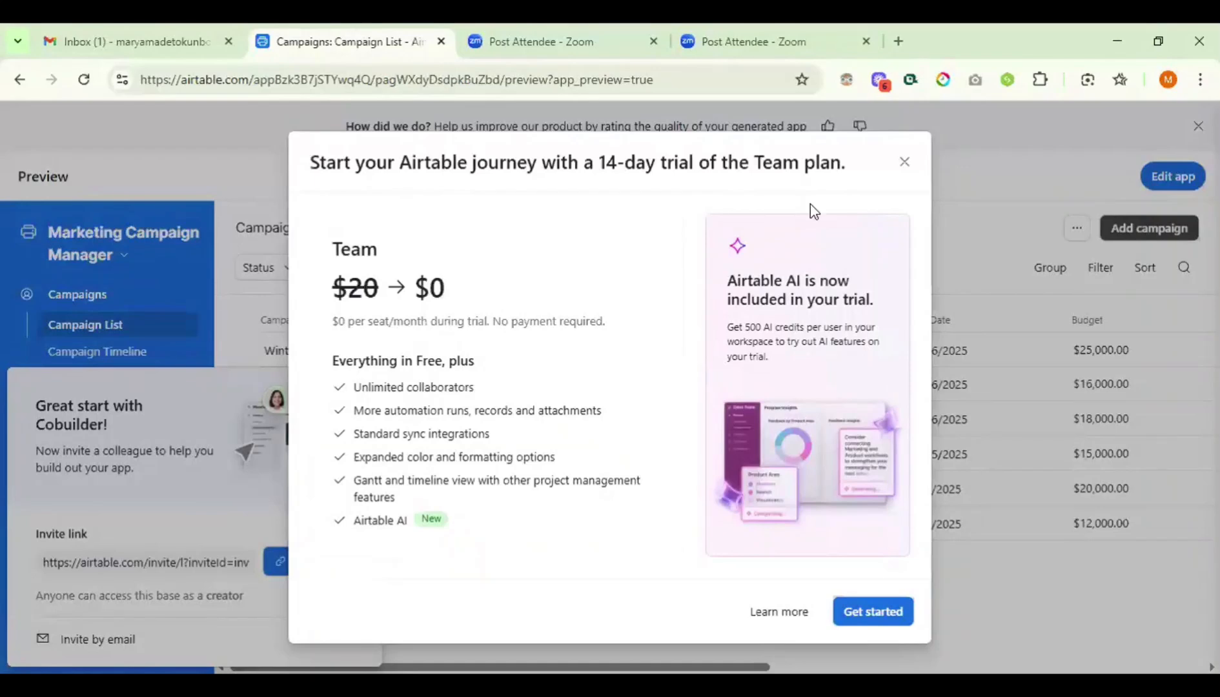
left_click(903, 163)
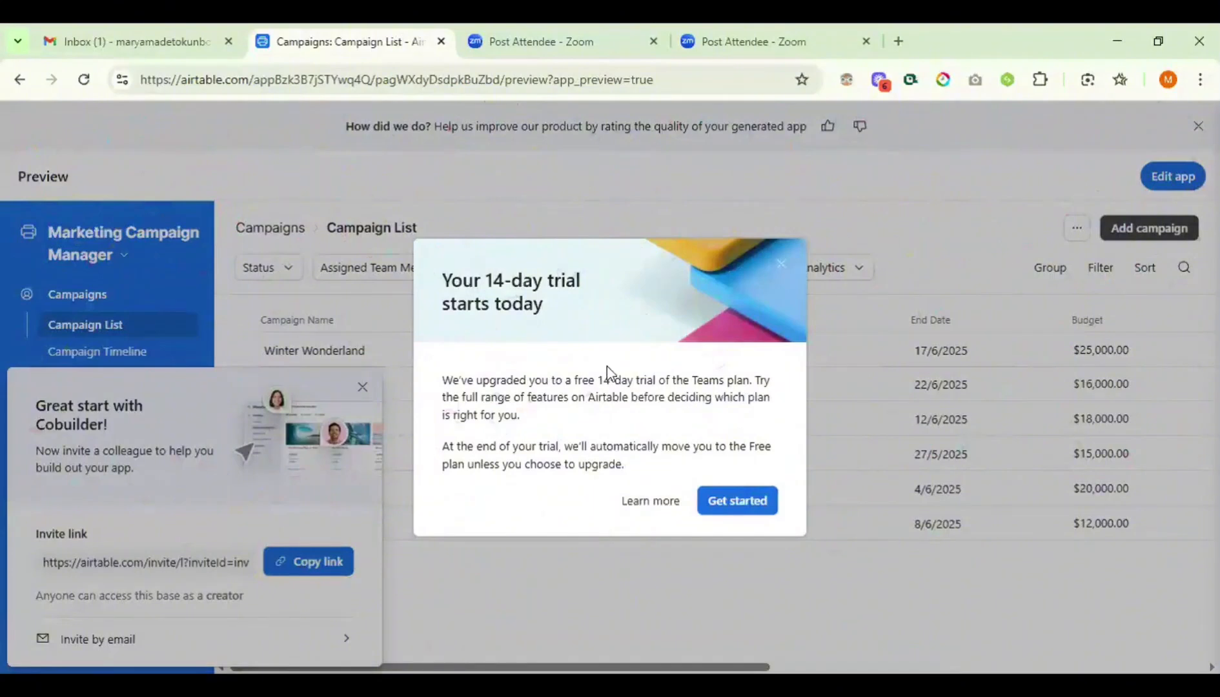
left_click(747, 502)
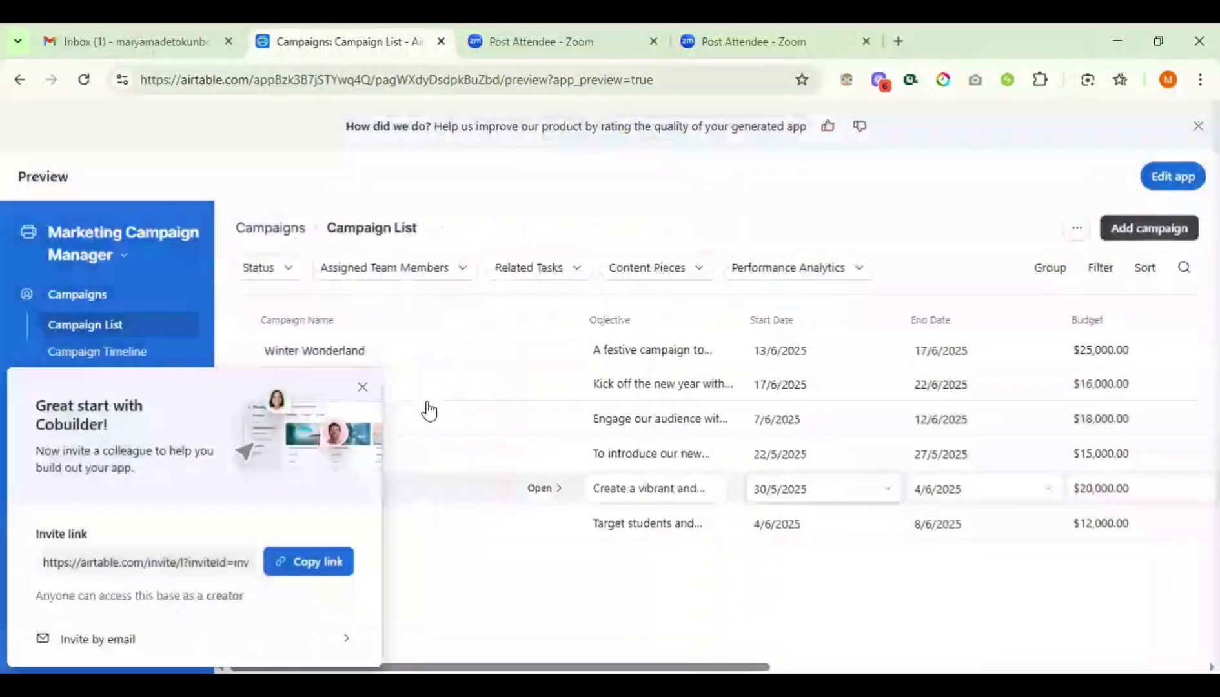
left_click(360, 386)
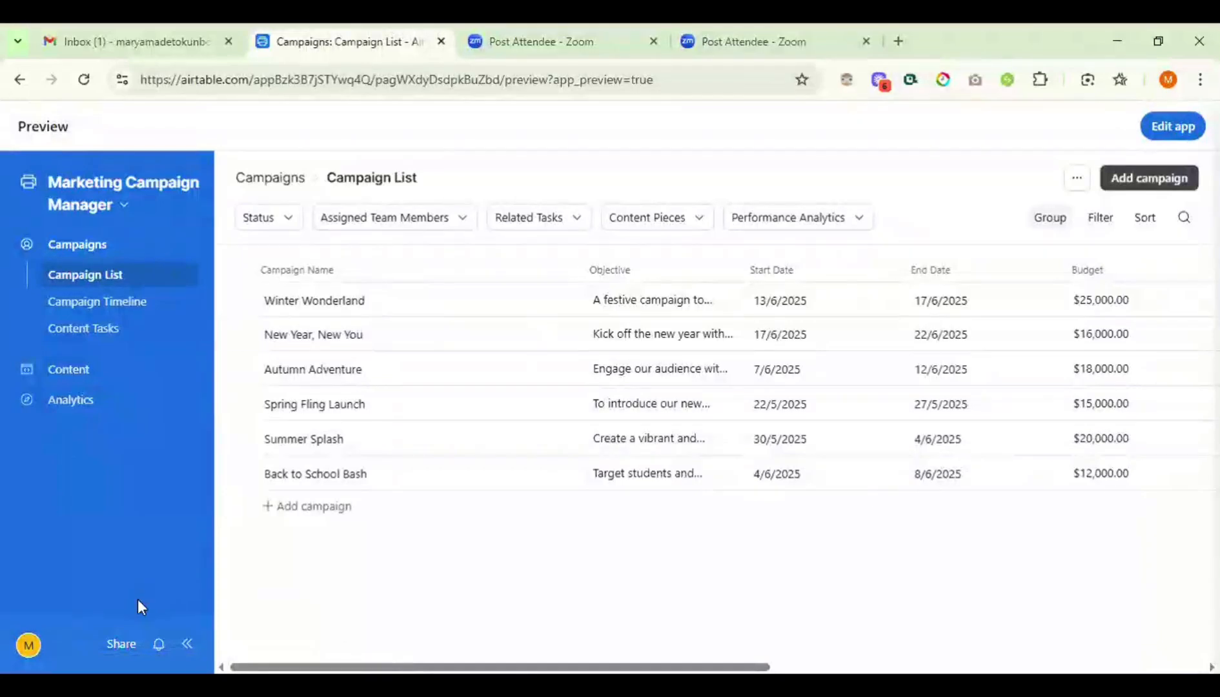
- Switch the app into editing, skip the editor tour, and go back to Airtable Home
left_click(28, 645)
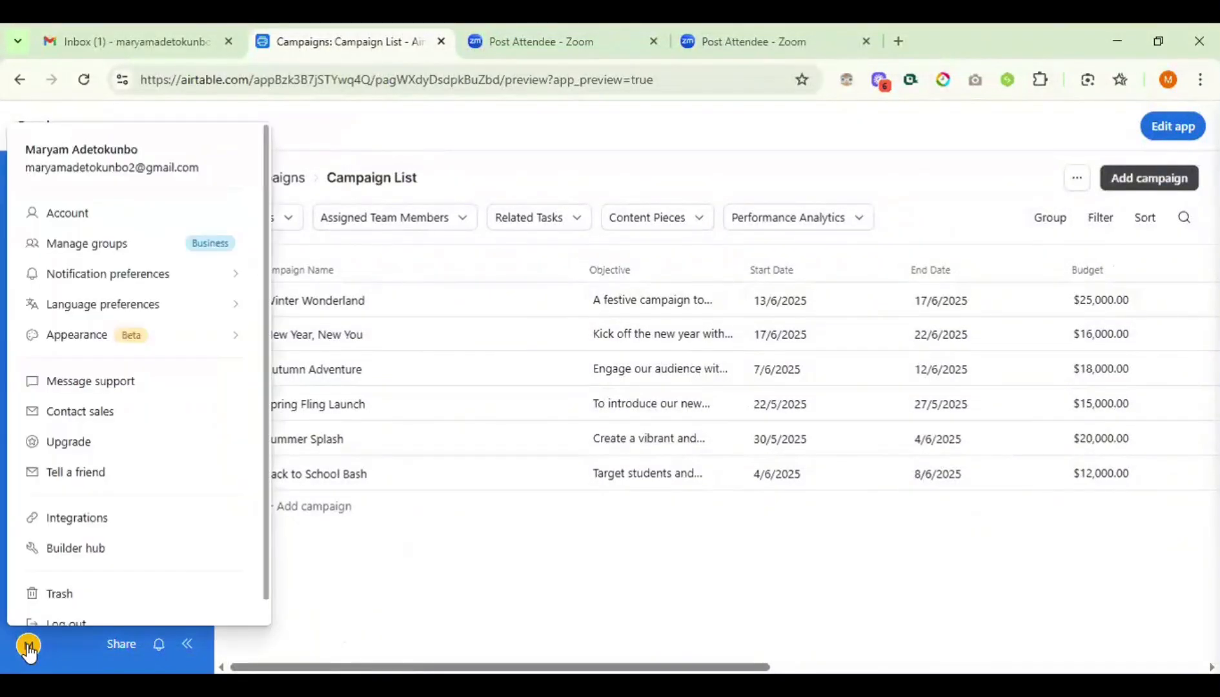
left_click(379, 620)
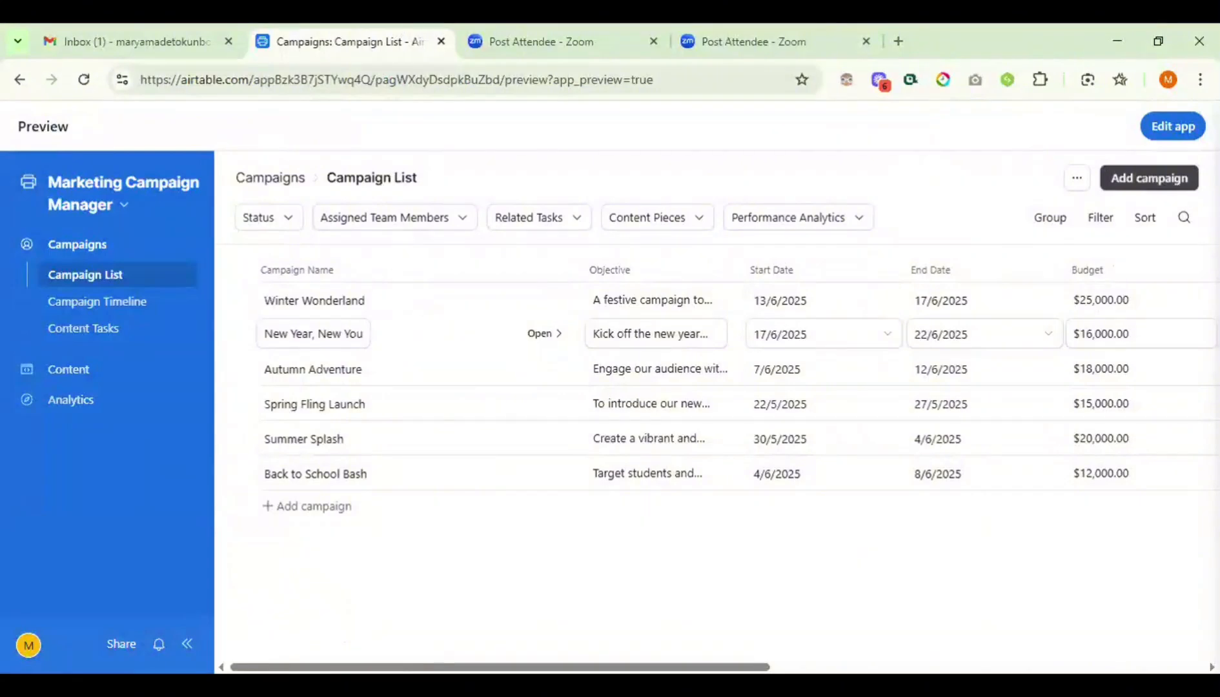
left_click(1169, 129)
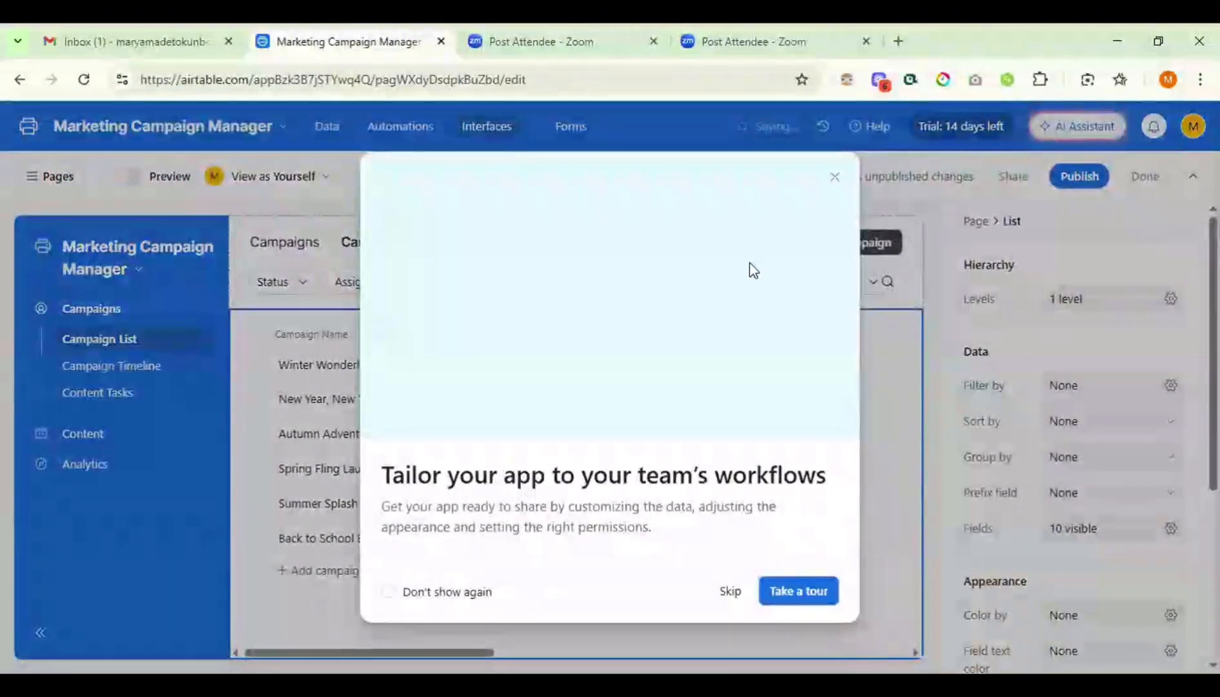
left_click(833, 178)
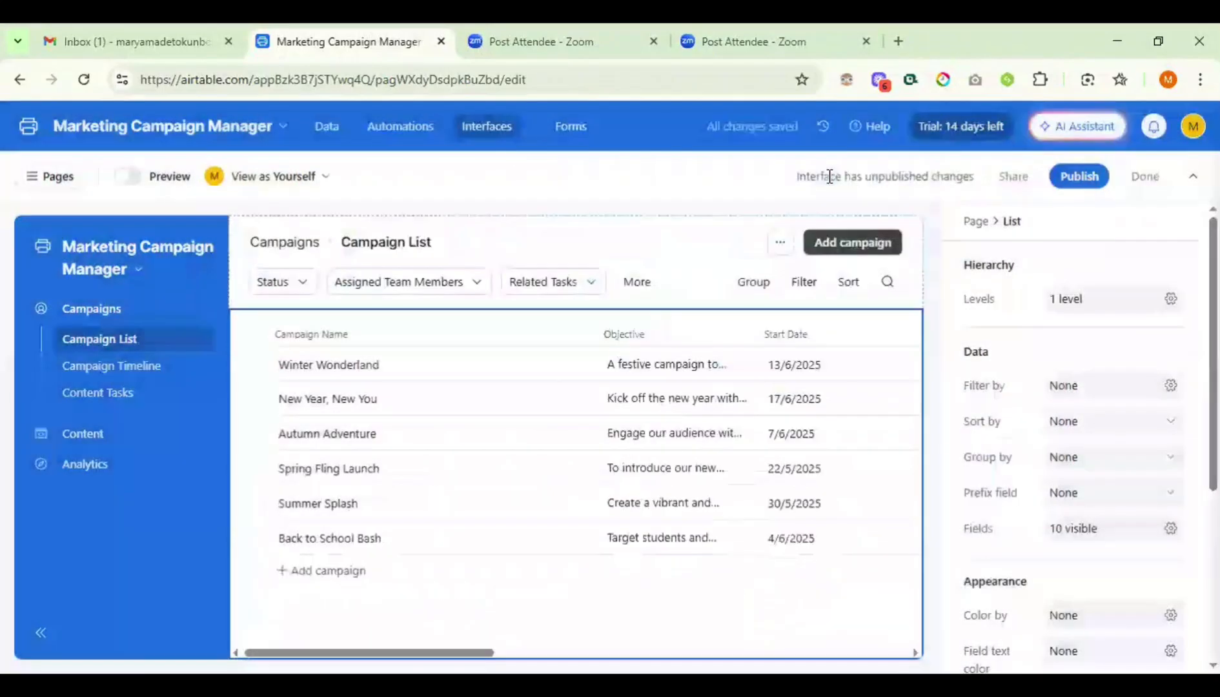
left_click(23, 128)
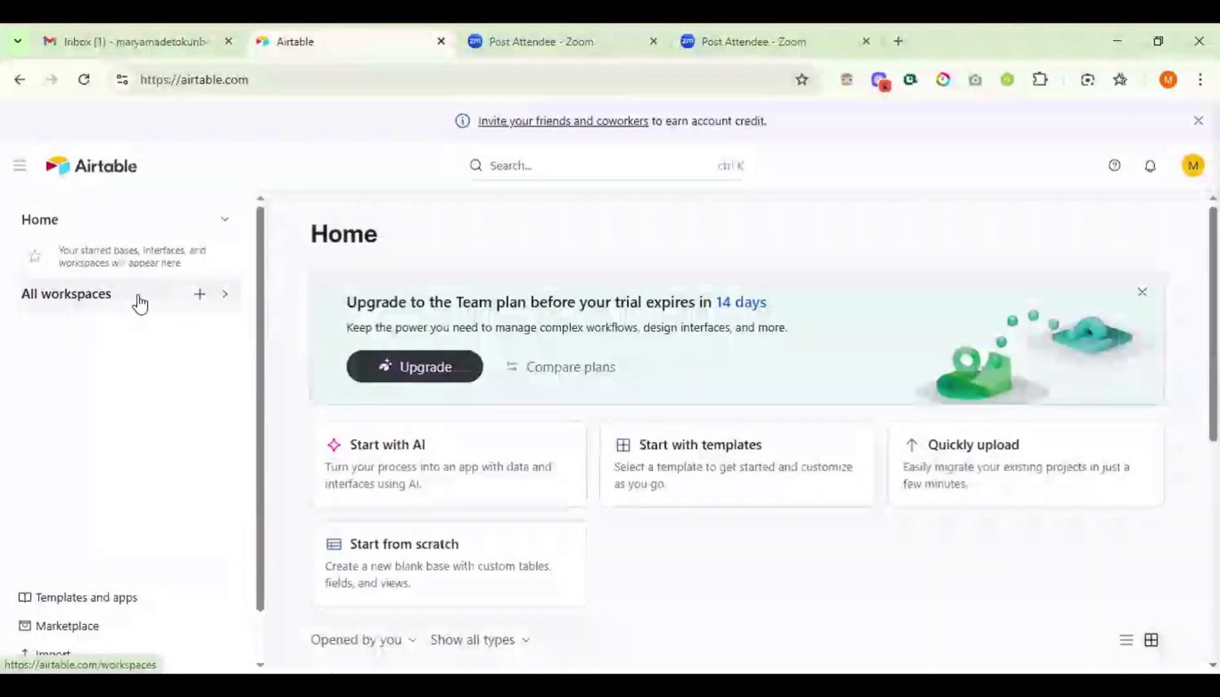
- Add a new workspace named 'Task' and begin creating a base in it
left_click(200, 297)
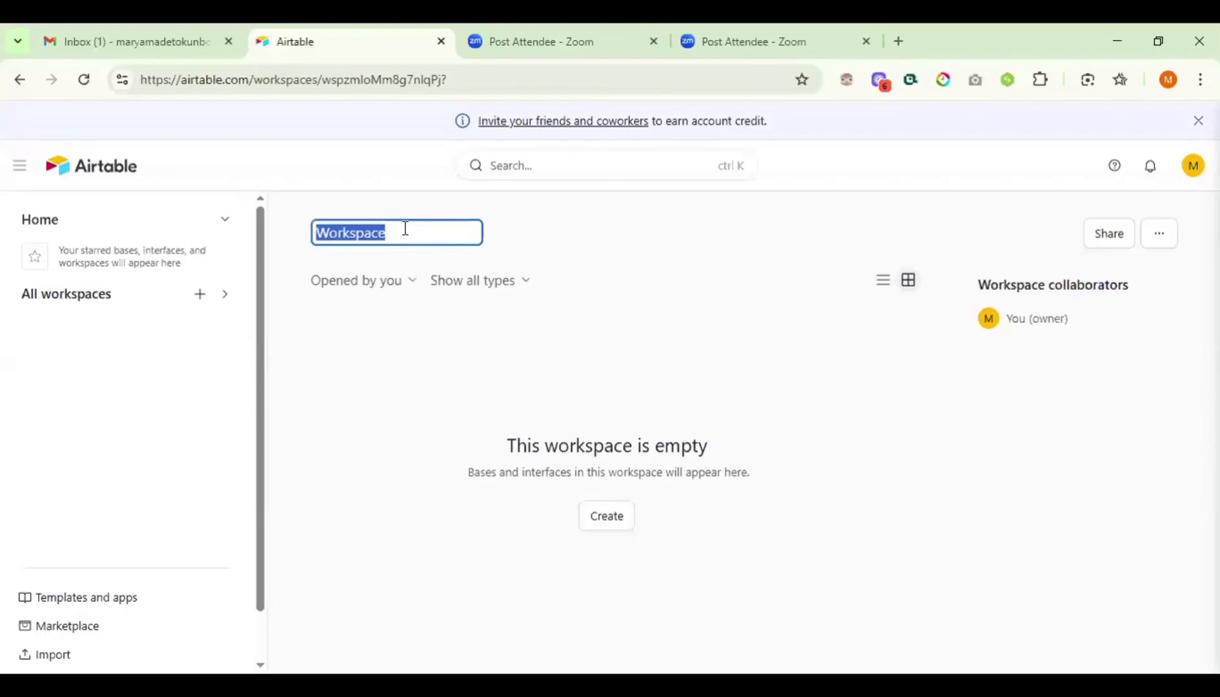
key("BackSpace")
type("T")
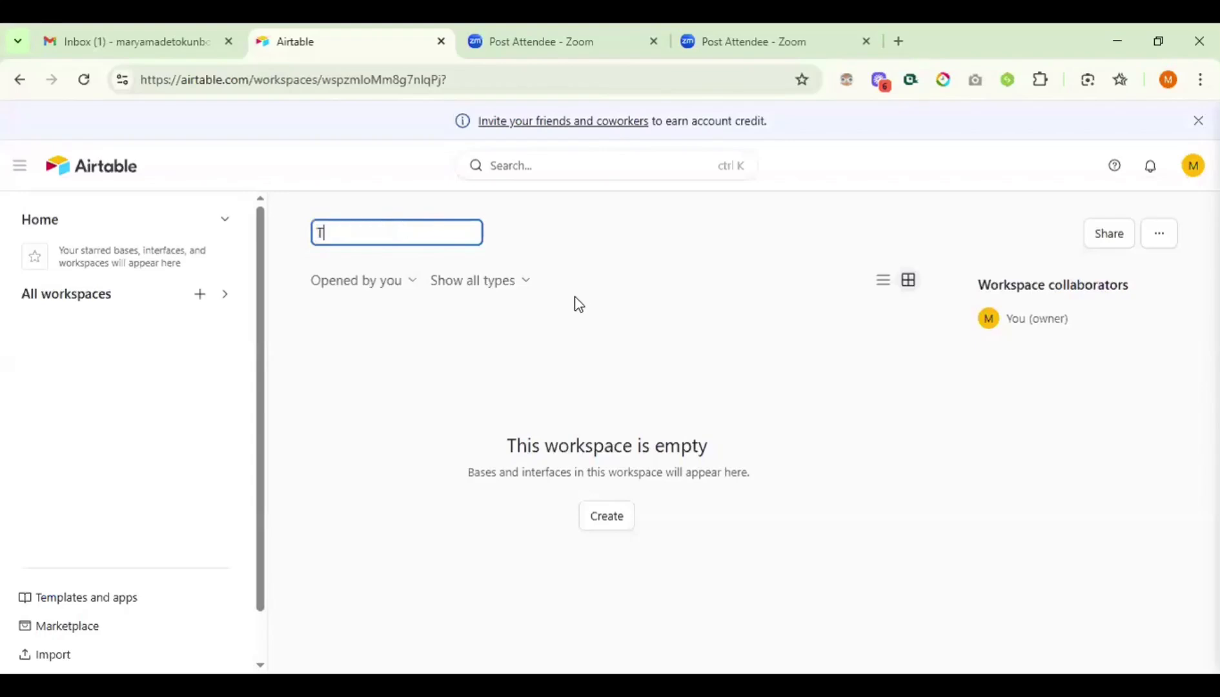
type("ask")
key("Return")
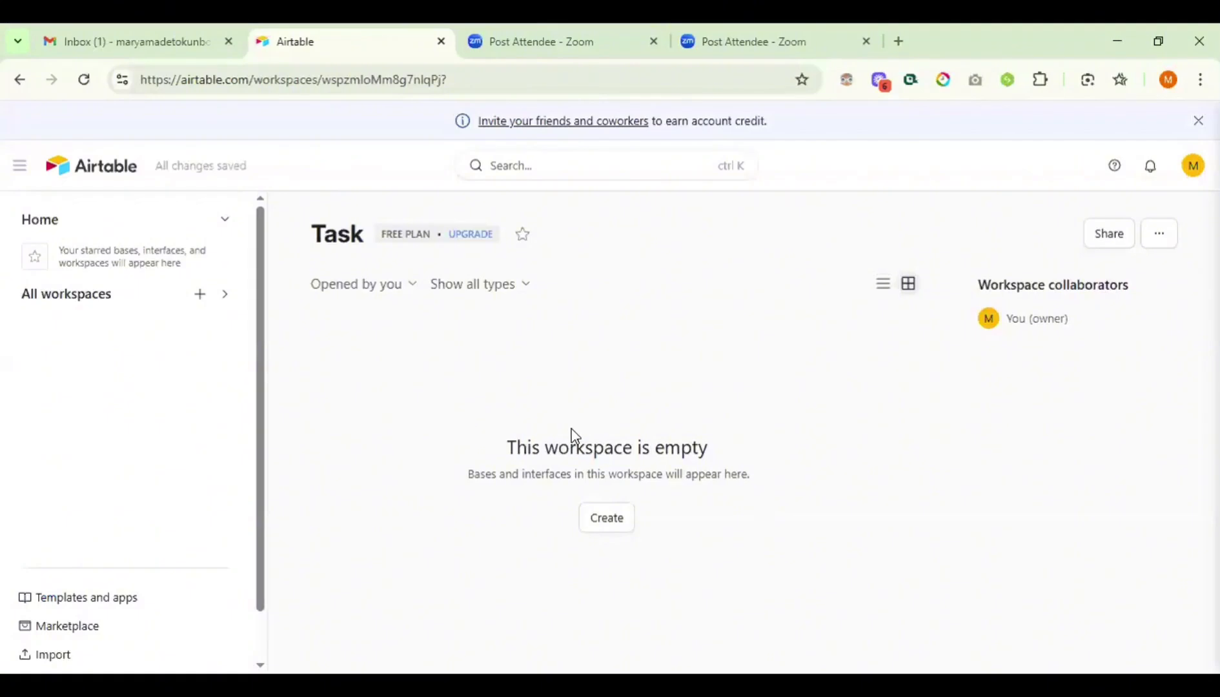
left_click(611, 519)
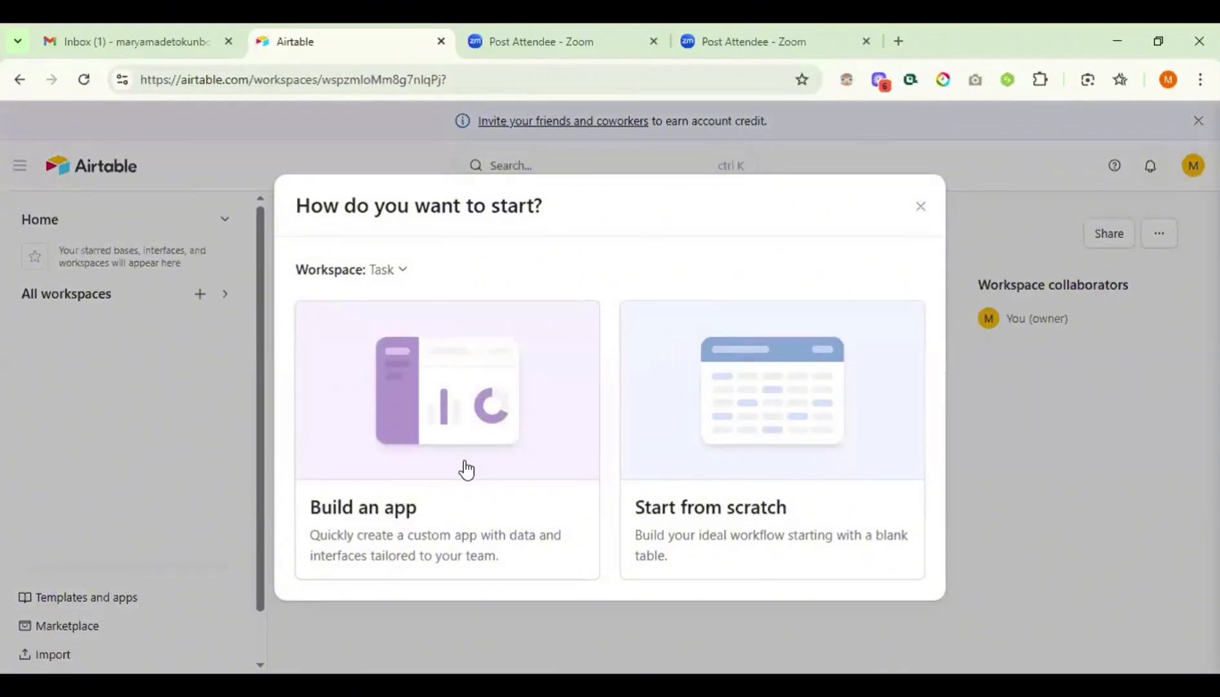
- Start an Untitled Base from scratch and close the Getting started panel and checklist
left_click(810, 427)
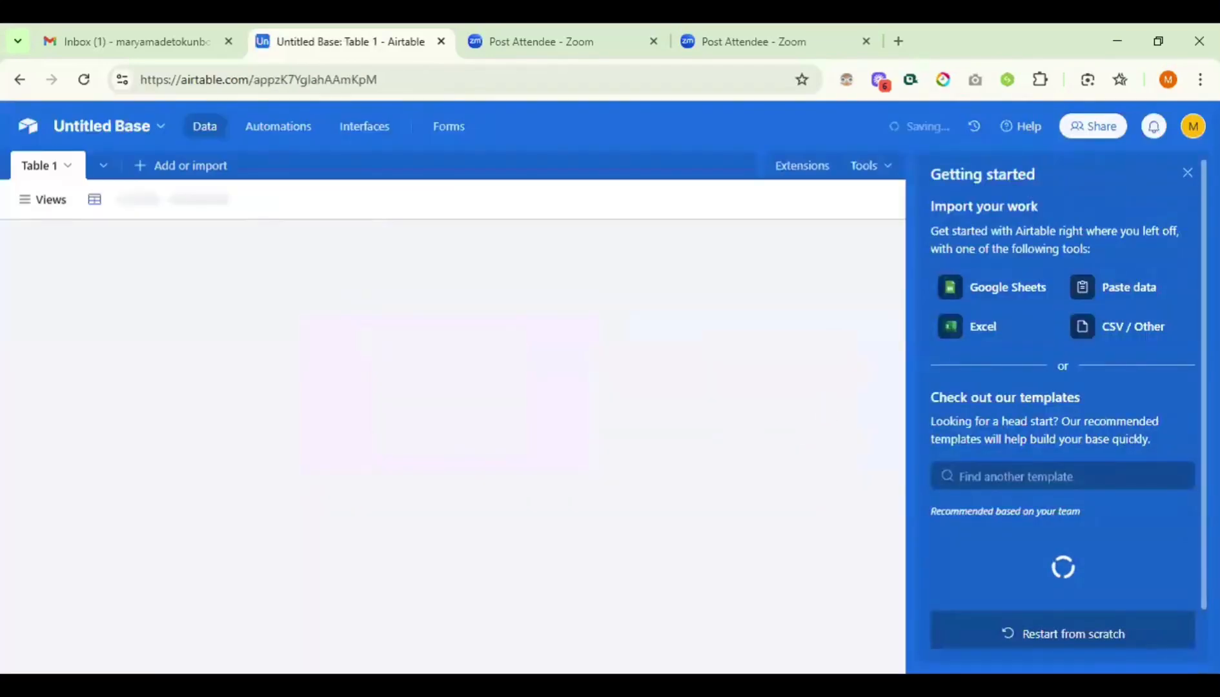
left_click(1187, 173)
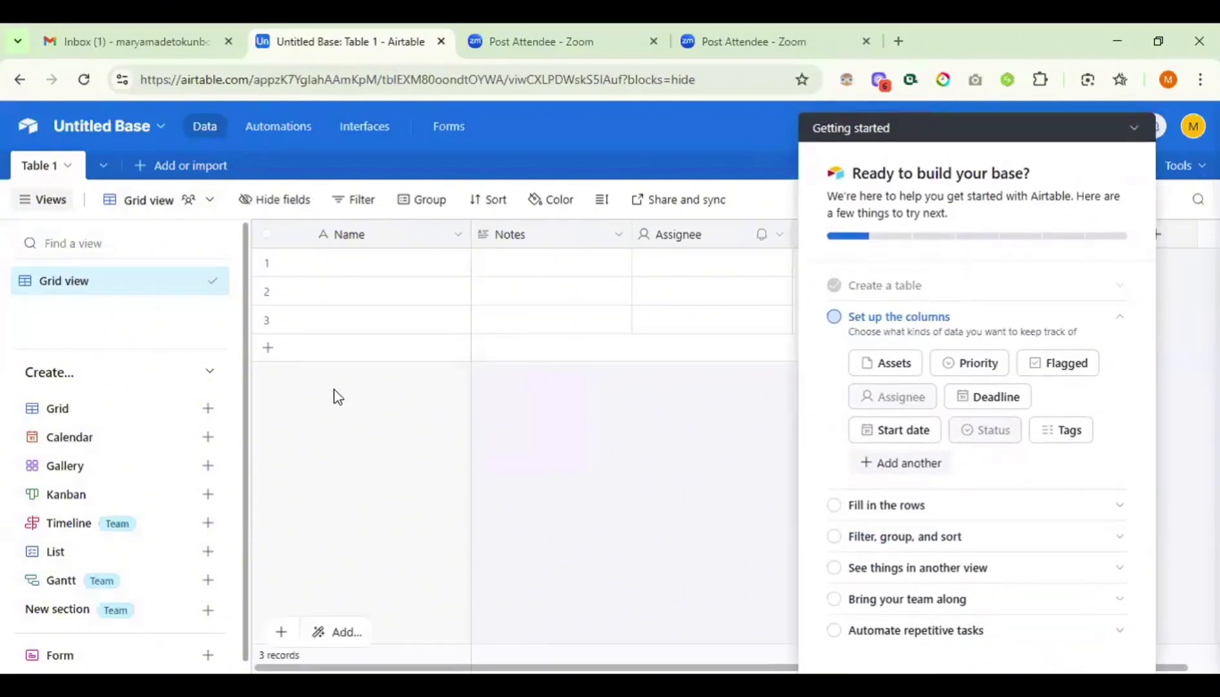
left_click(1134, 131)
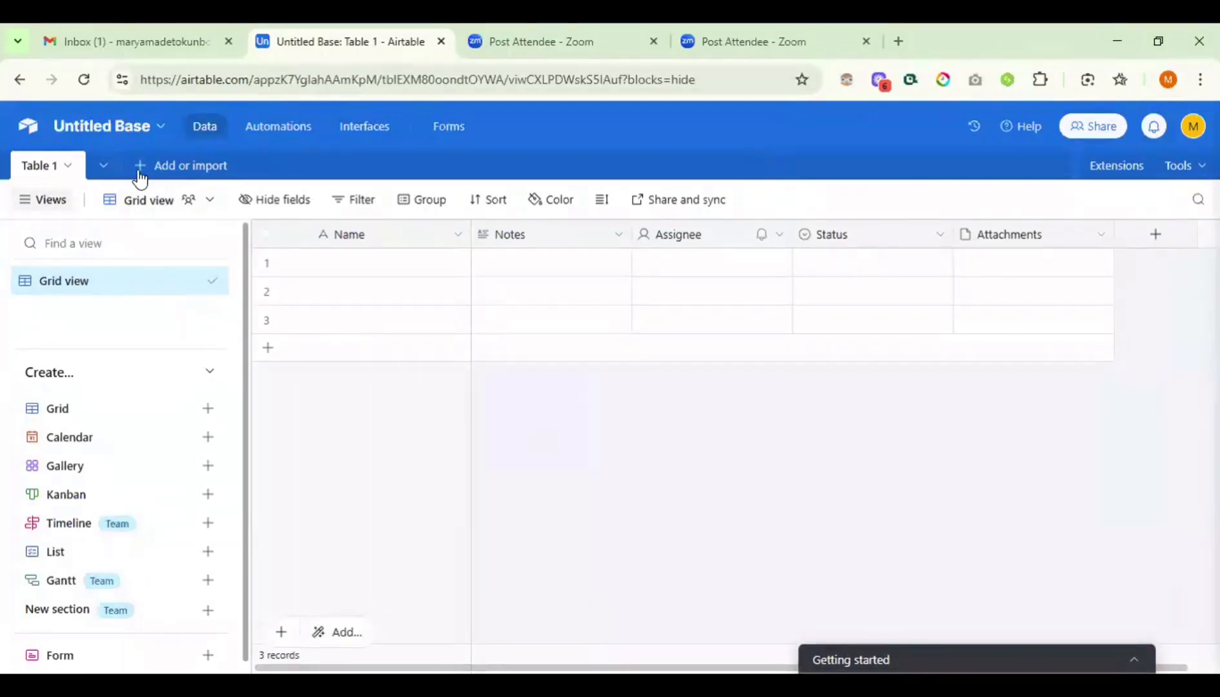
- Name the Untitled Base 'Project Management' and pick the light-blue colour swatch
left_click(125, 131)
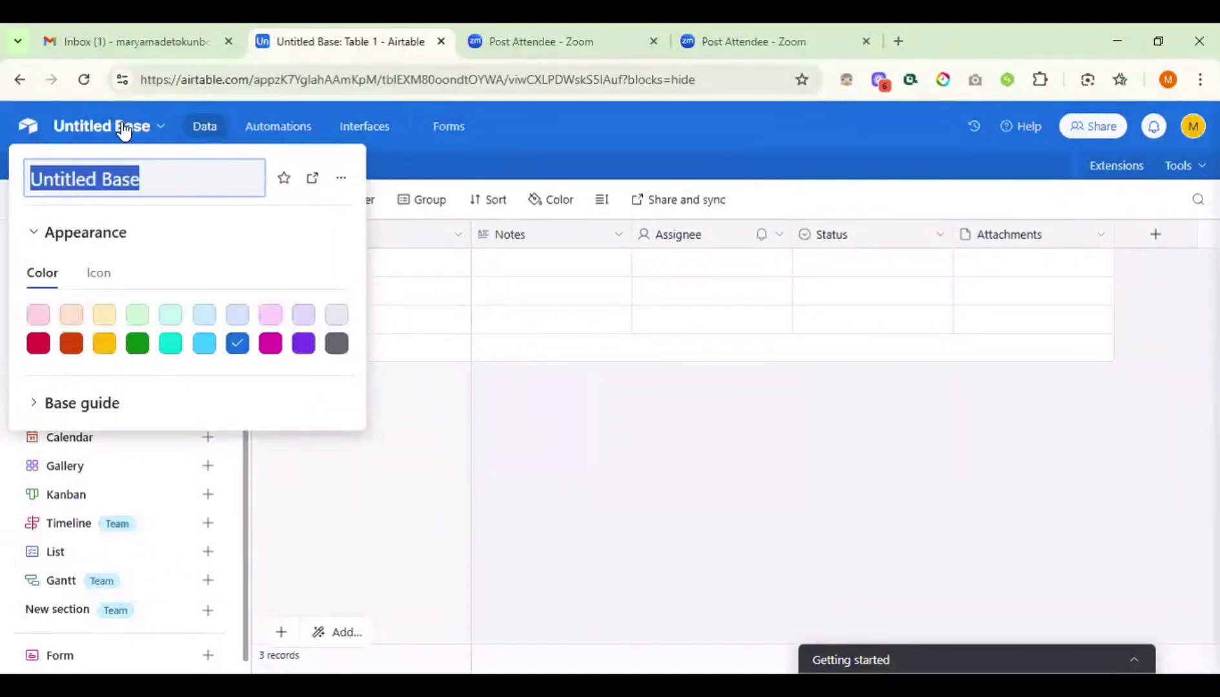
type("P")
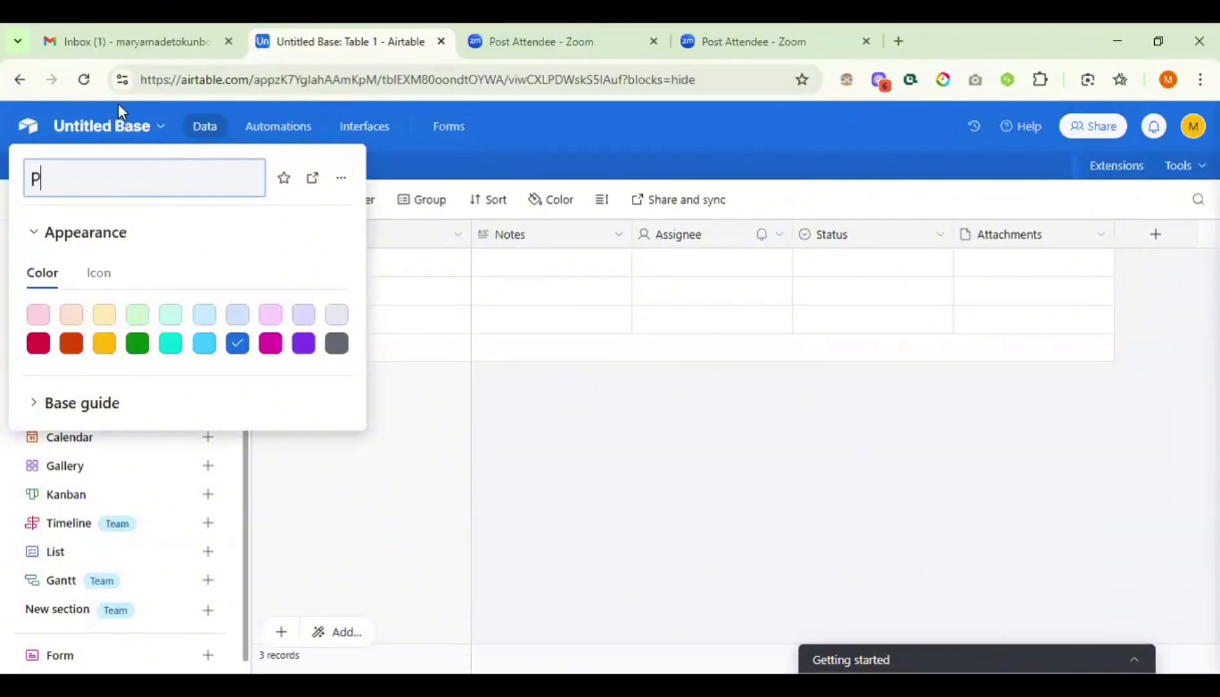
type("roject Management")
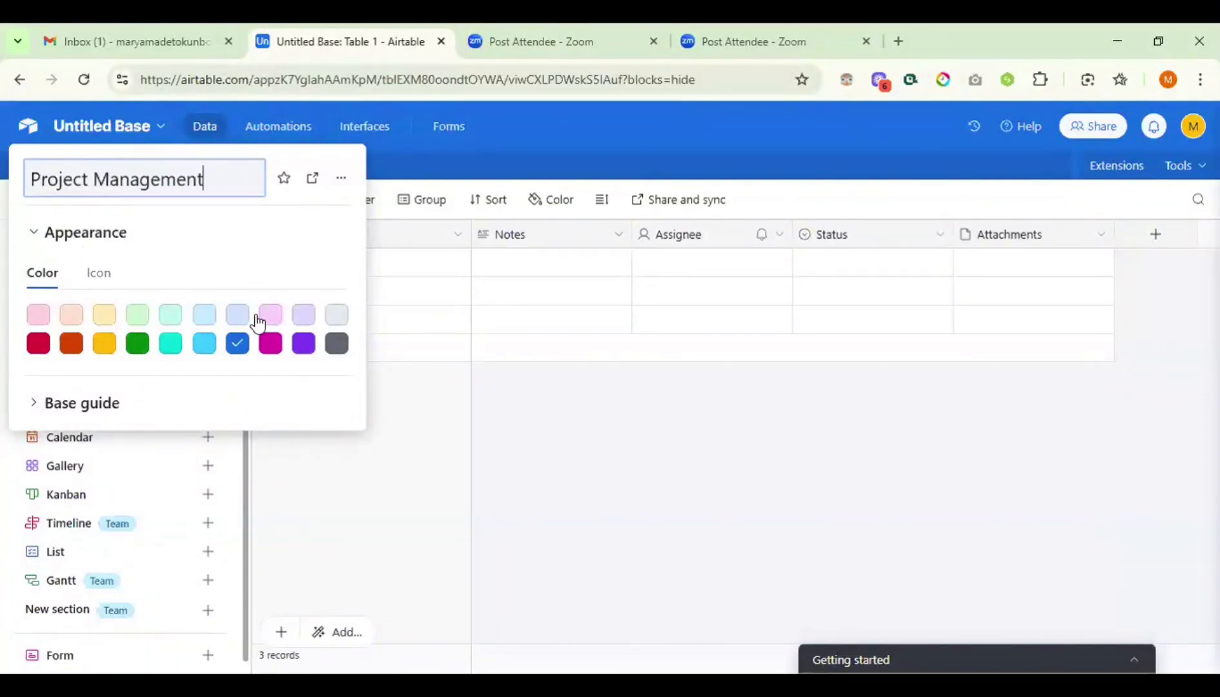
left_click(199, 347)
scroll(225, 416, "down", 1)
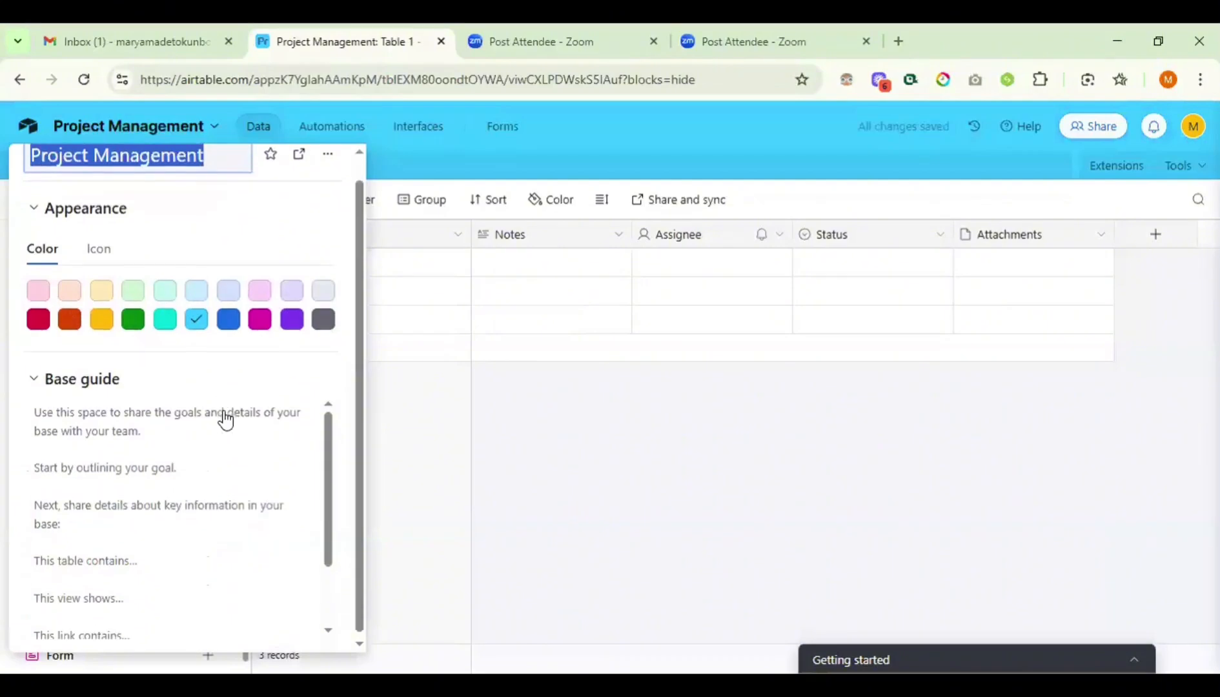
scroll(224, 417, "down", 3)
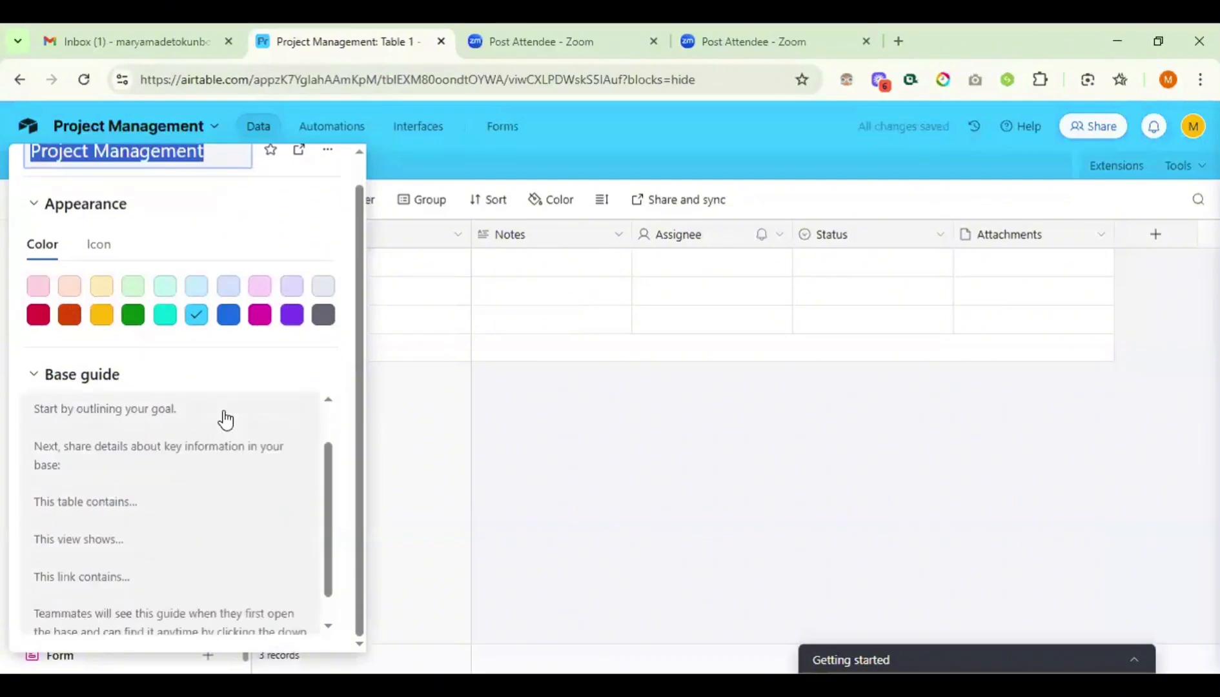
left_click(502, 411)
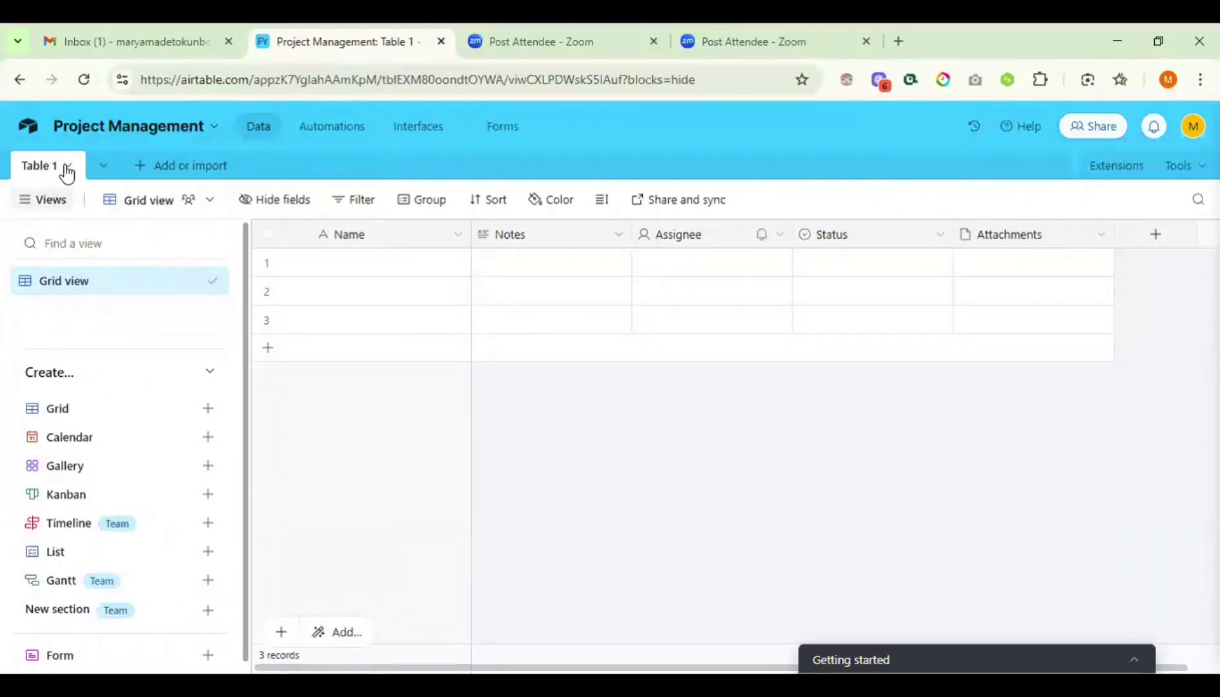
- Leave the Project Management base for the Task workspace page via the home icon
scroll(558, 270, "right", 1)
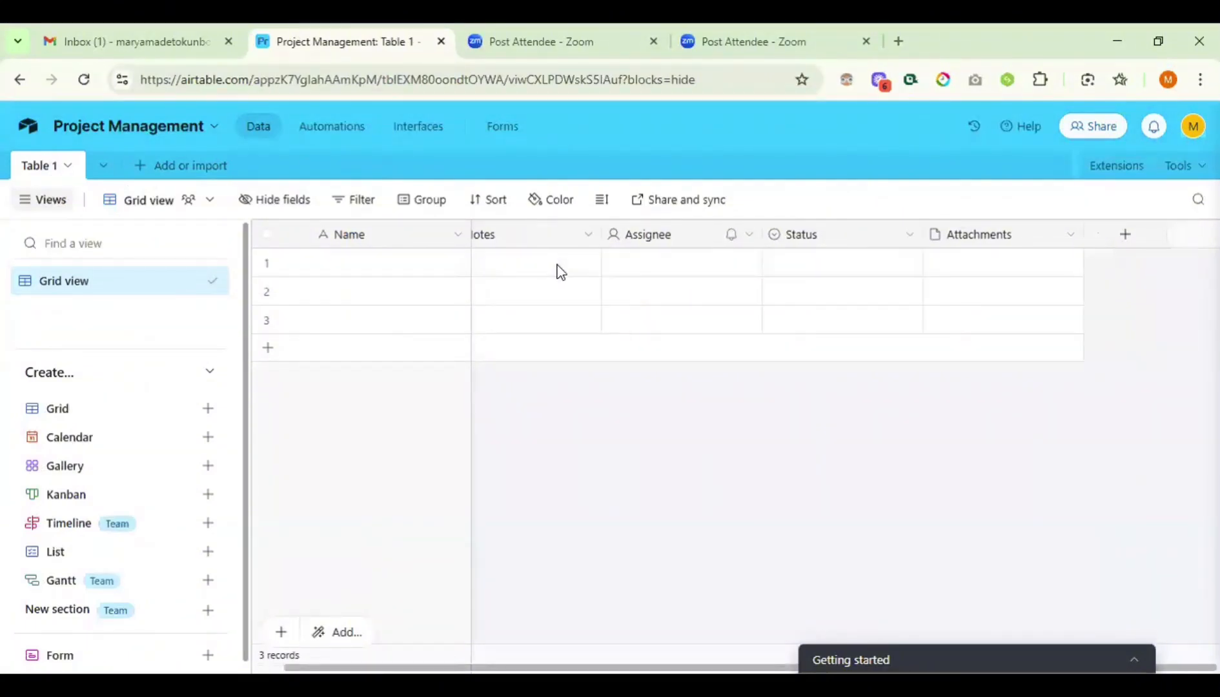
scroll(560, 271, "left", 1)
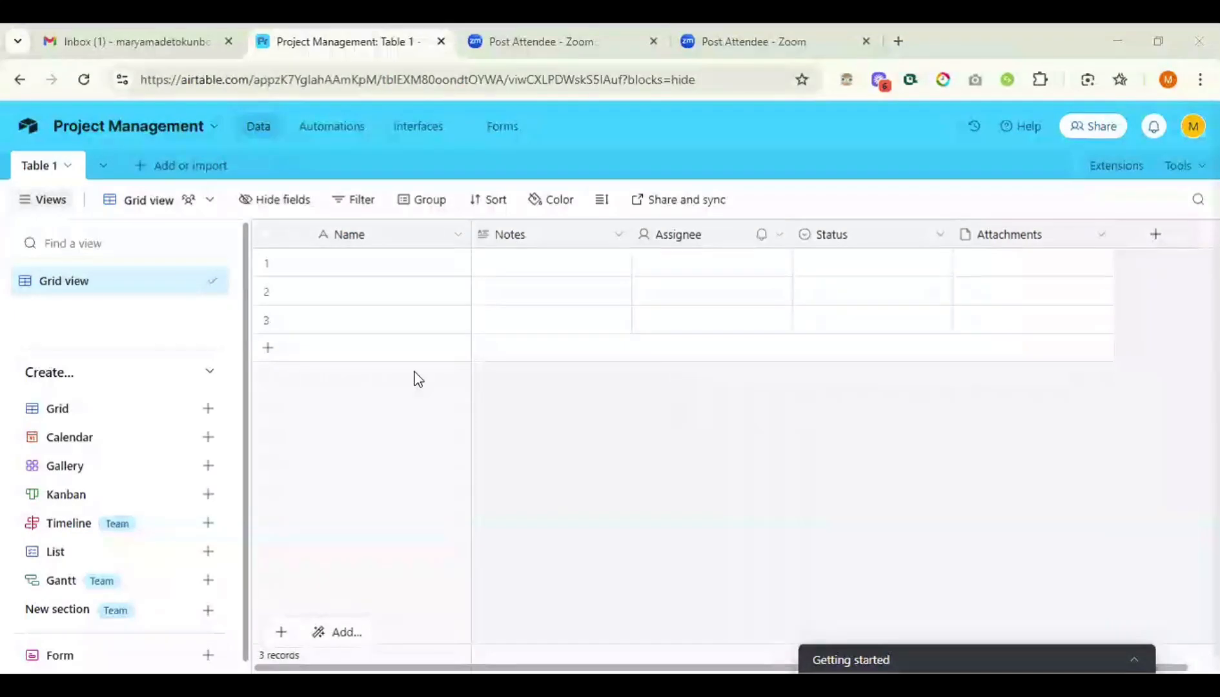
left_click(26, 132)
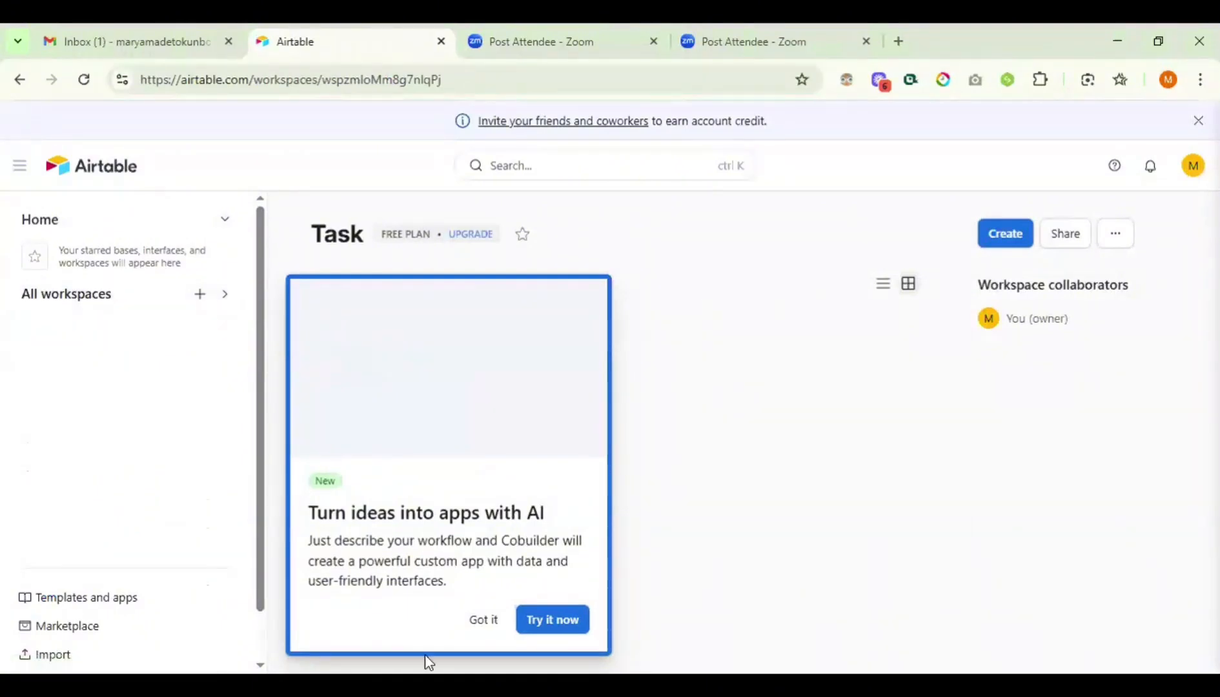
- Dismiss the AI apps popup and expand All workspaces in the sidebar
left_click(486, 621)
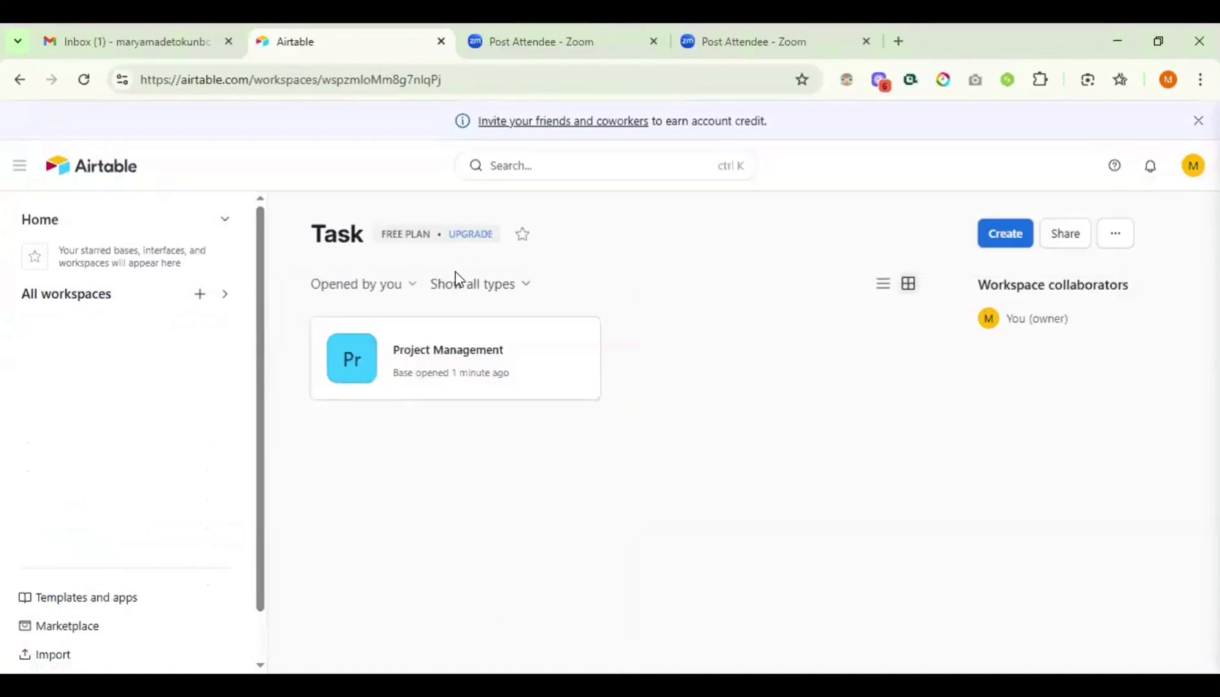
left_click(227, 299)
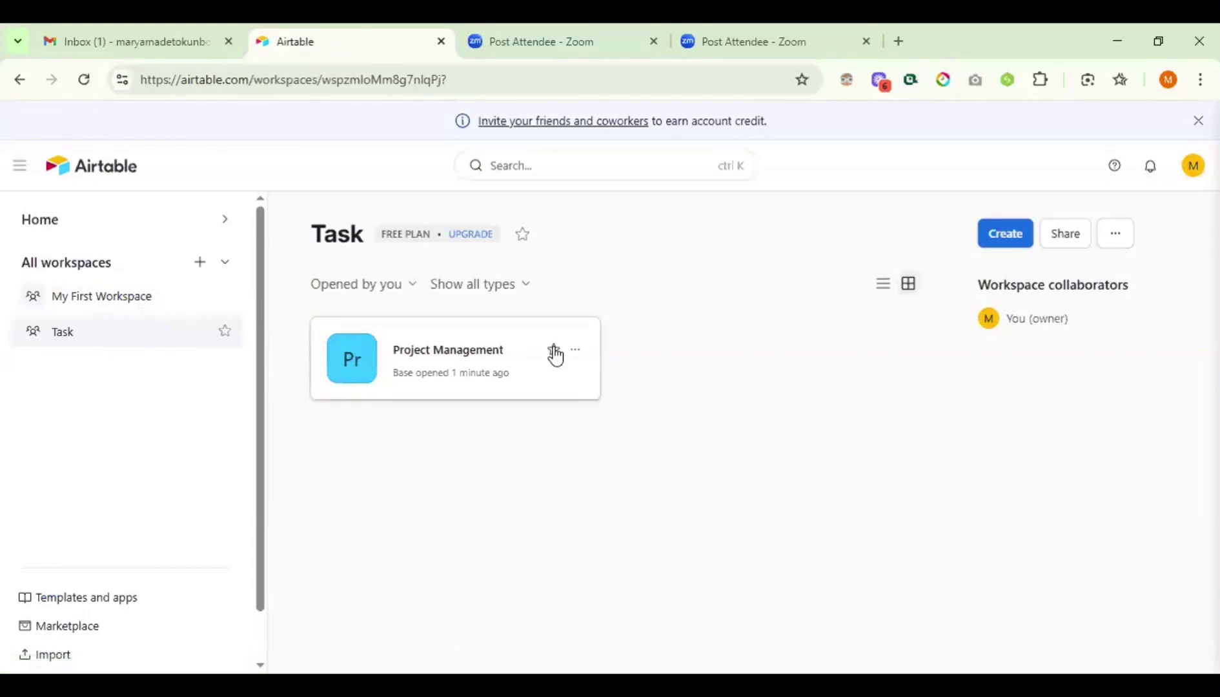
- Create a second blank base from scratch in Task, then return to the workspace page
left_click(1008, 239)
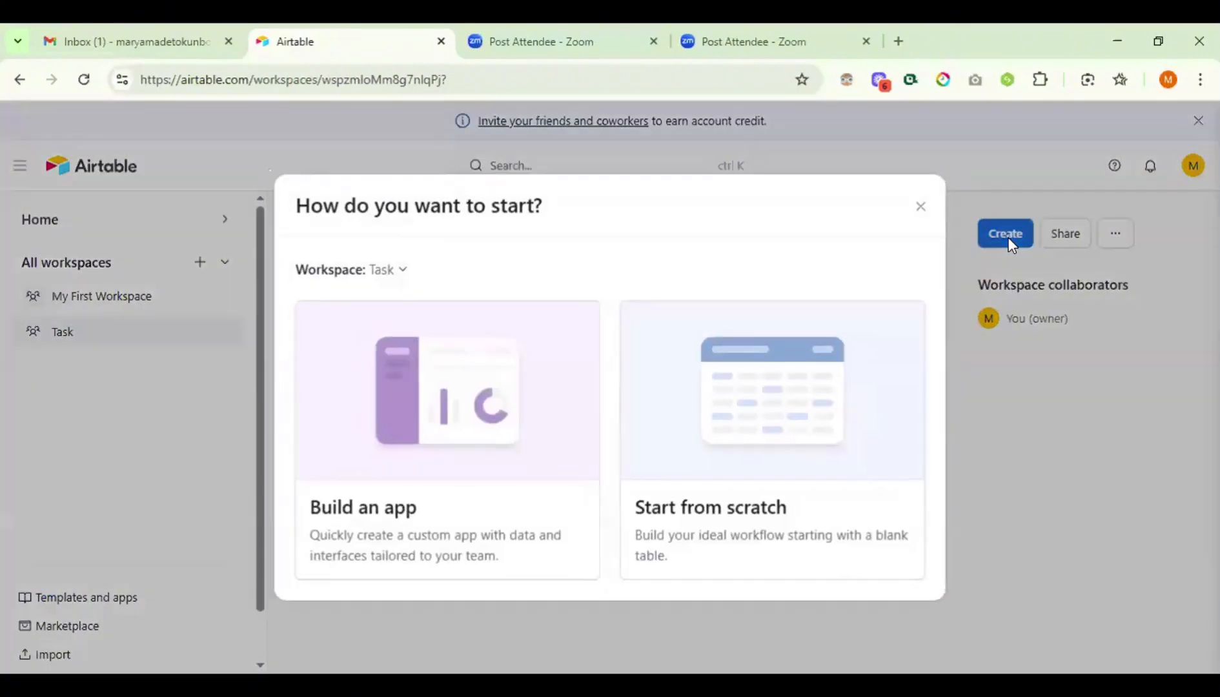
left_click(764, 423)
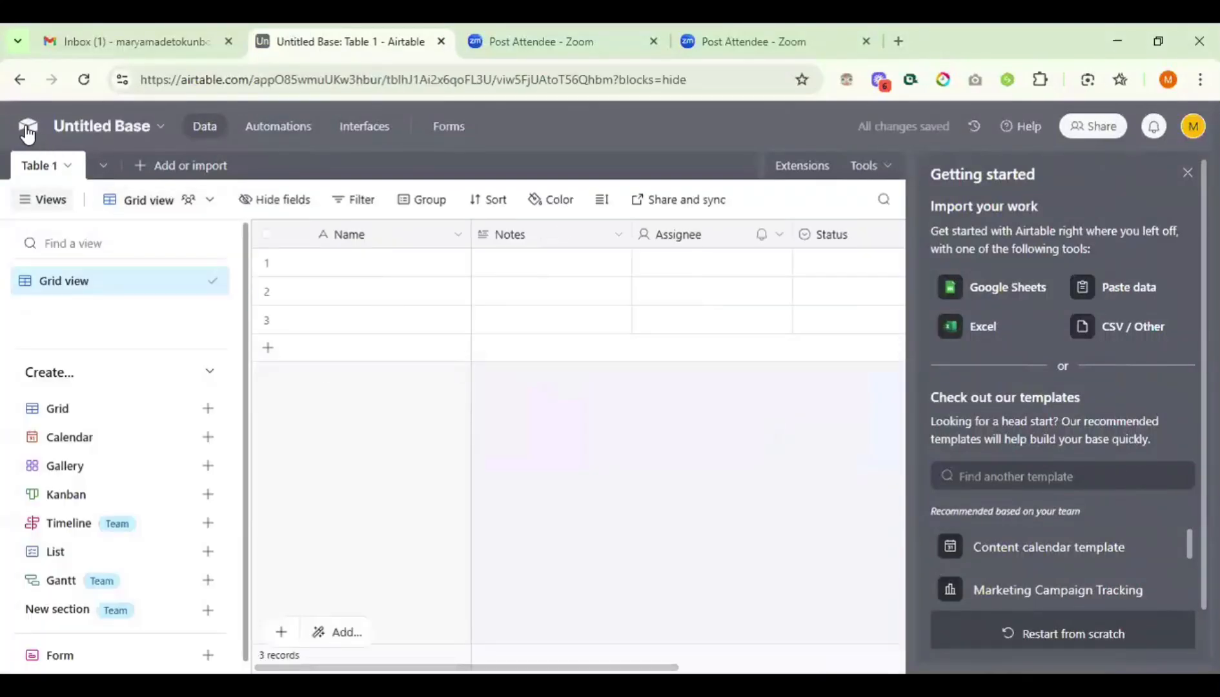
left_click(27, 128)
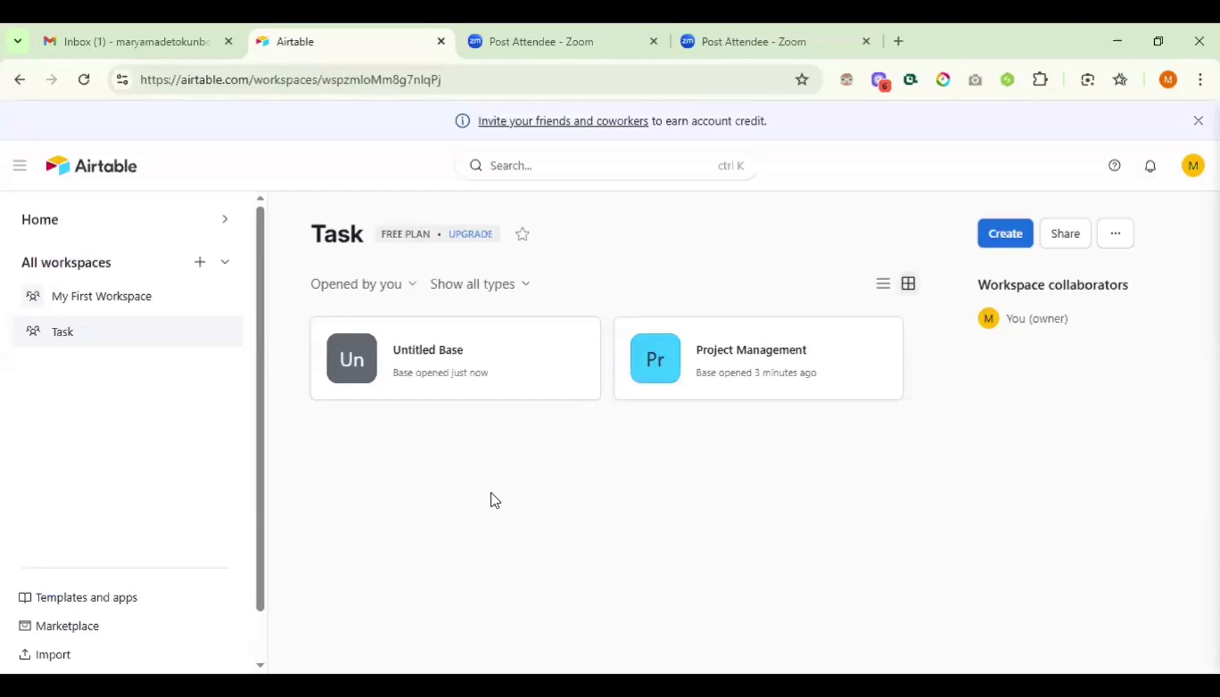
- Star the Untitled Base, view the starred bases, and open the Task workspace options
mouse_move(553, 355)
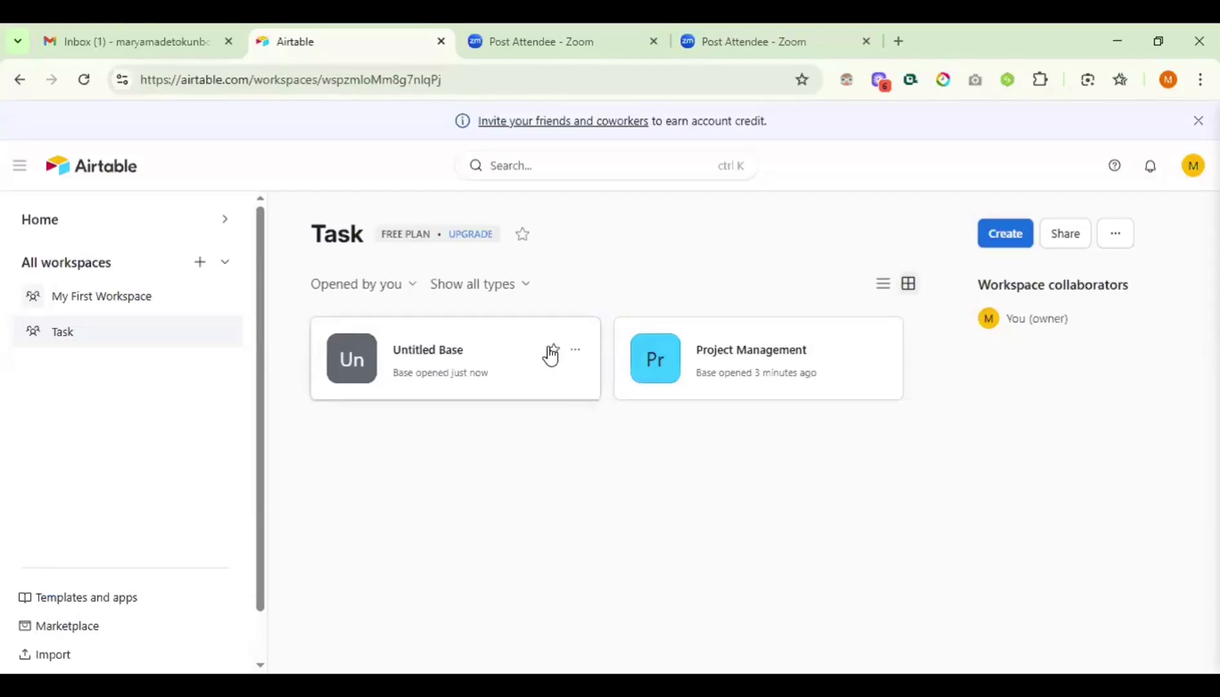
left_click(553, 352)
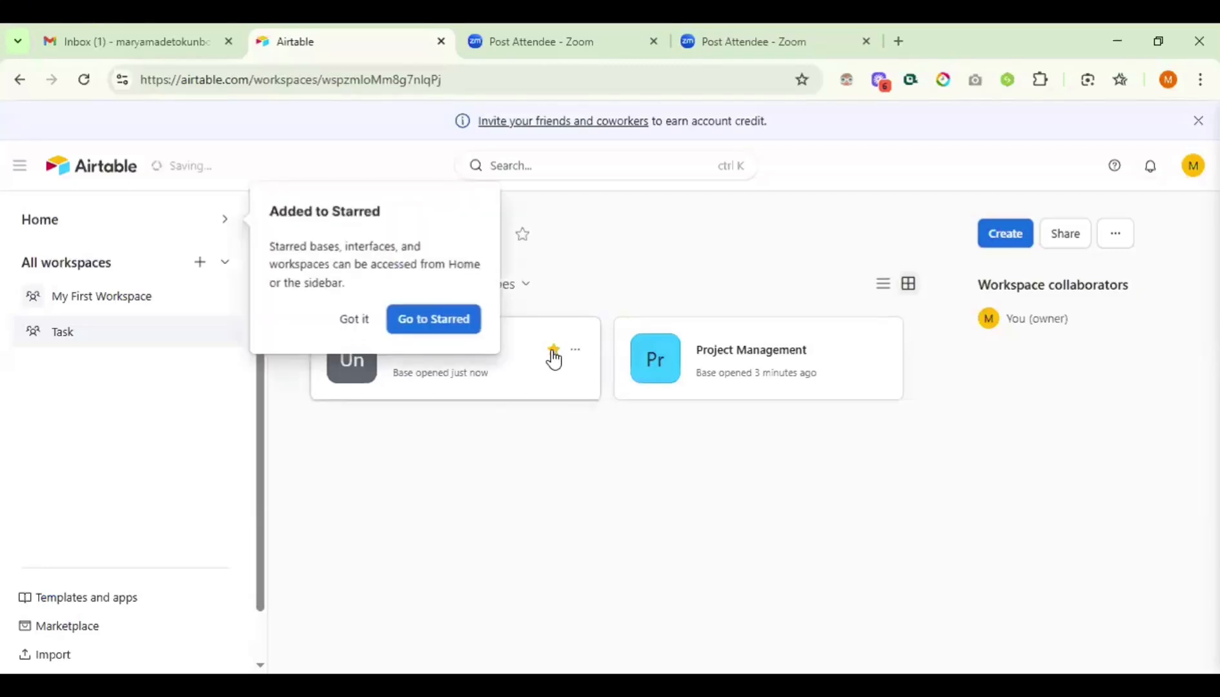
left_click(428, 326)
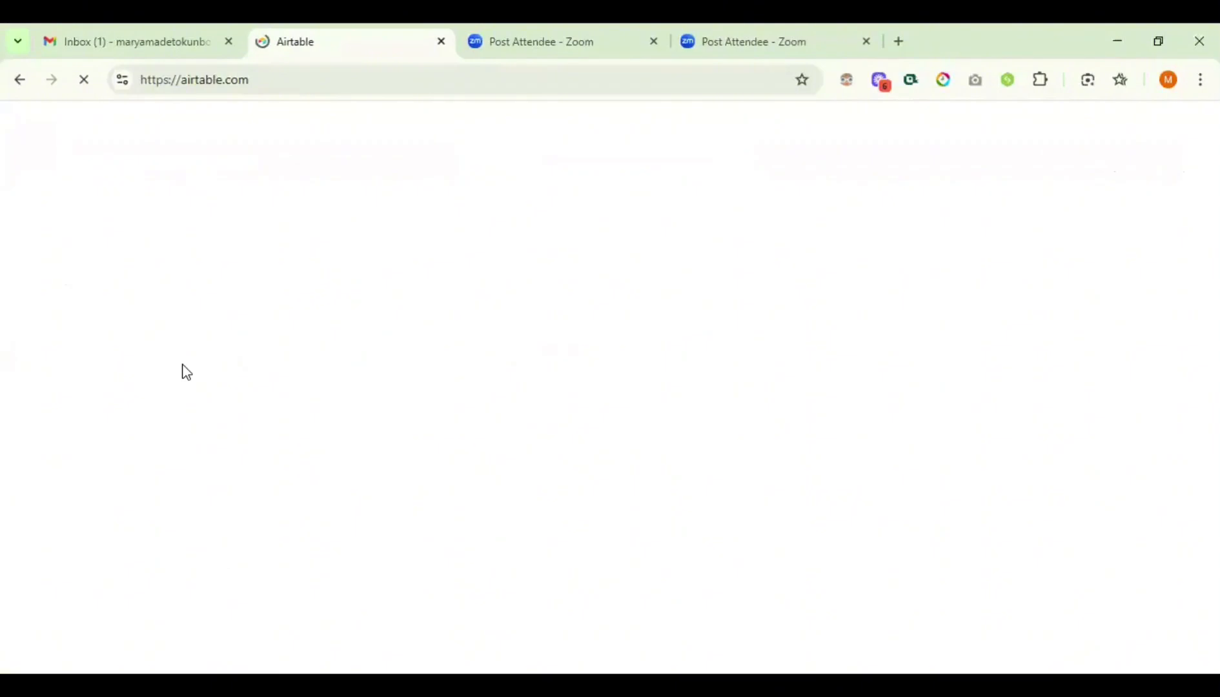
scroll(484, 386, "left", 3)
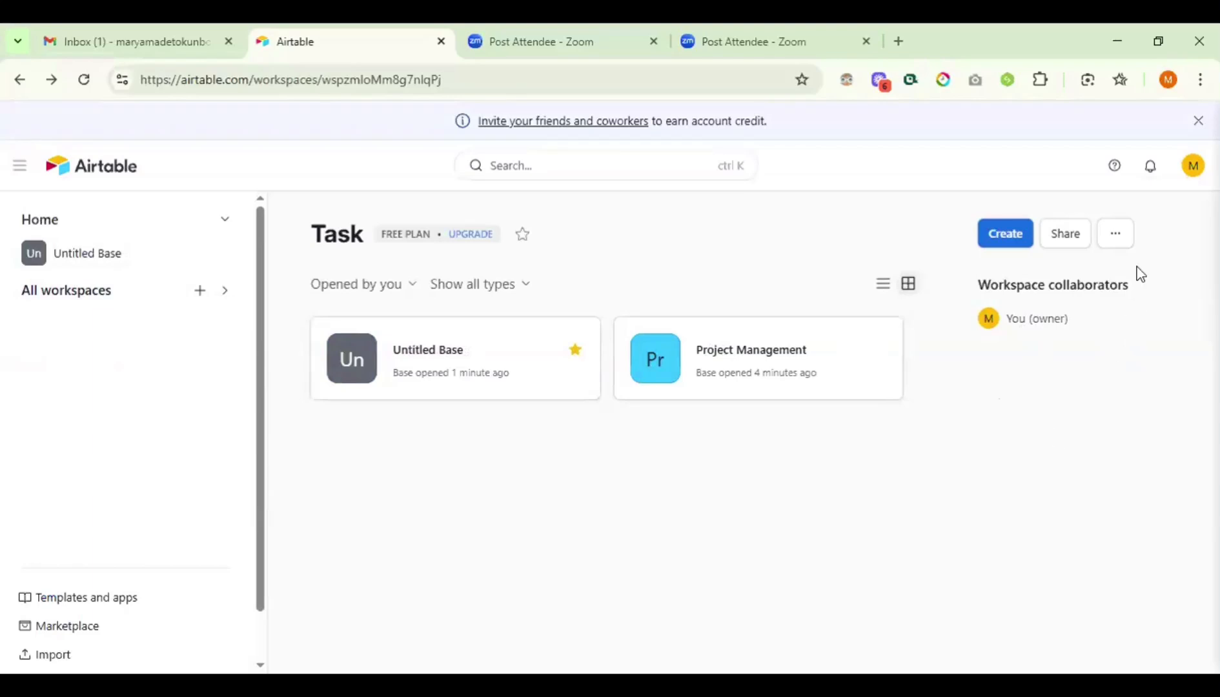
left_click(1114, 236)
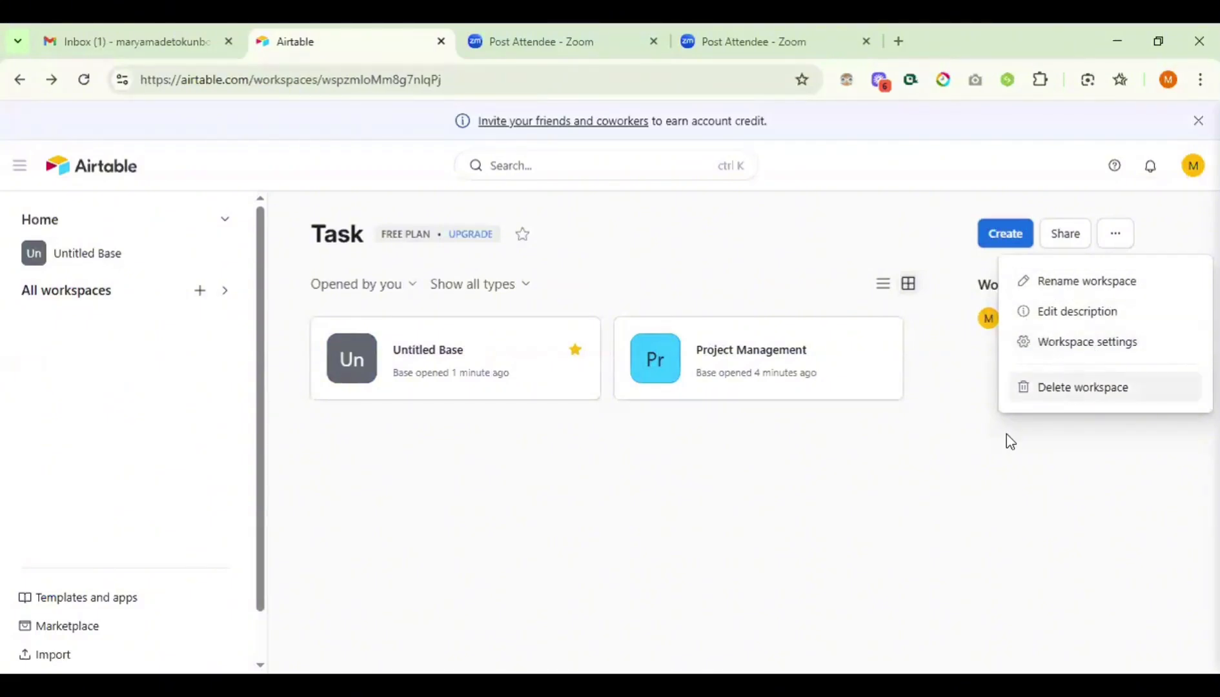
- Open the Share dialog for the Task workspace
left_click(1065, 235)
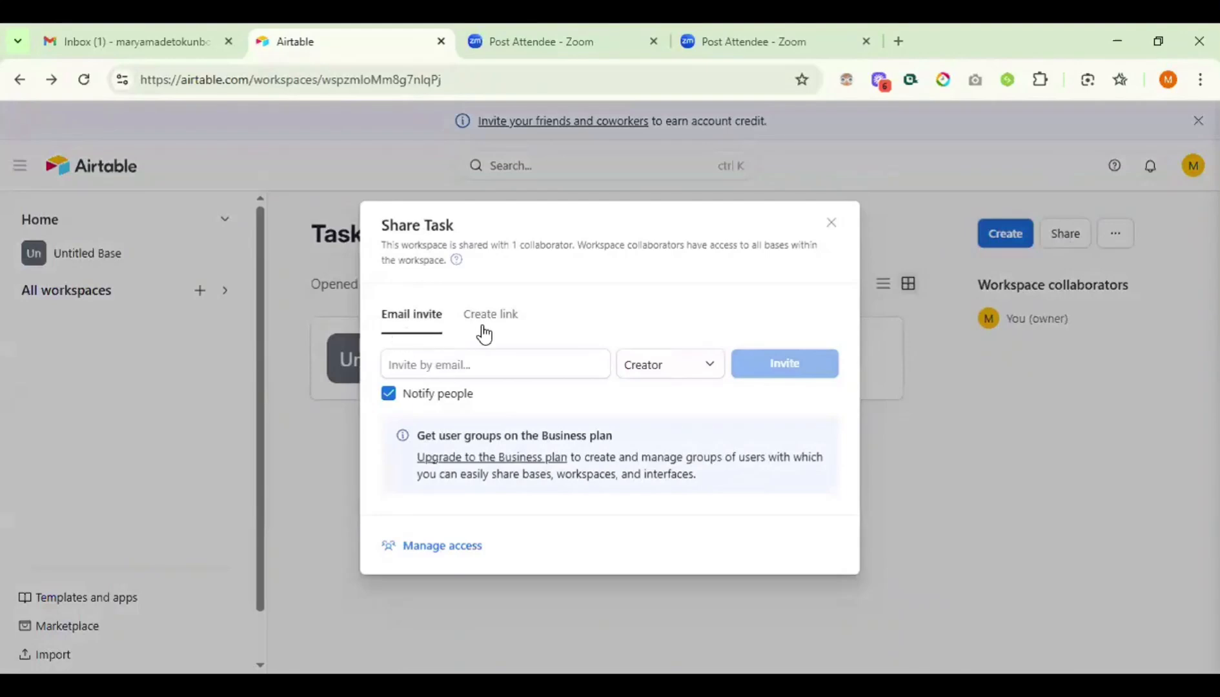
- Look over the Share Task invite options (email field, Creator role list), uncheck Notify people, and close without inviting
left_click(464, 364)
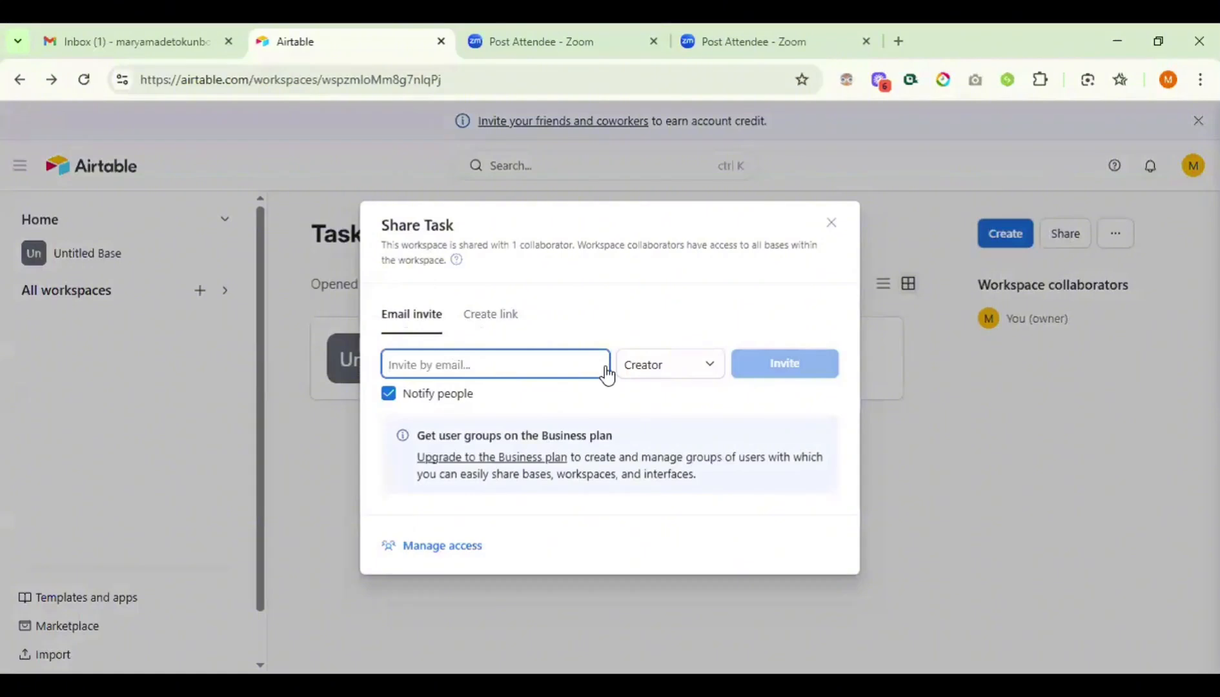
left_click(706, 374)
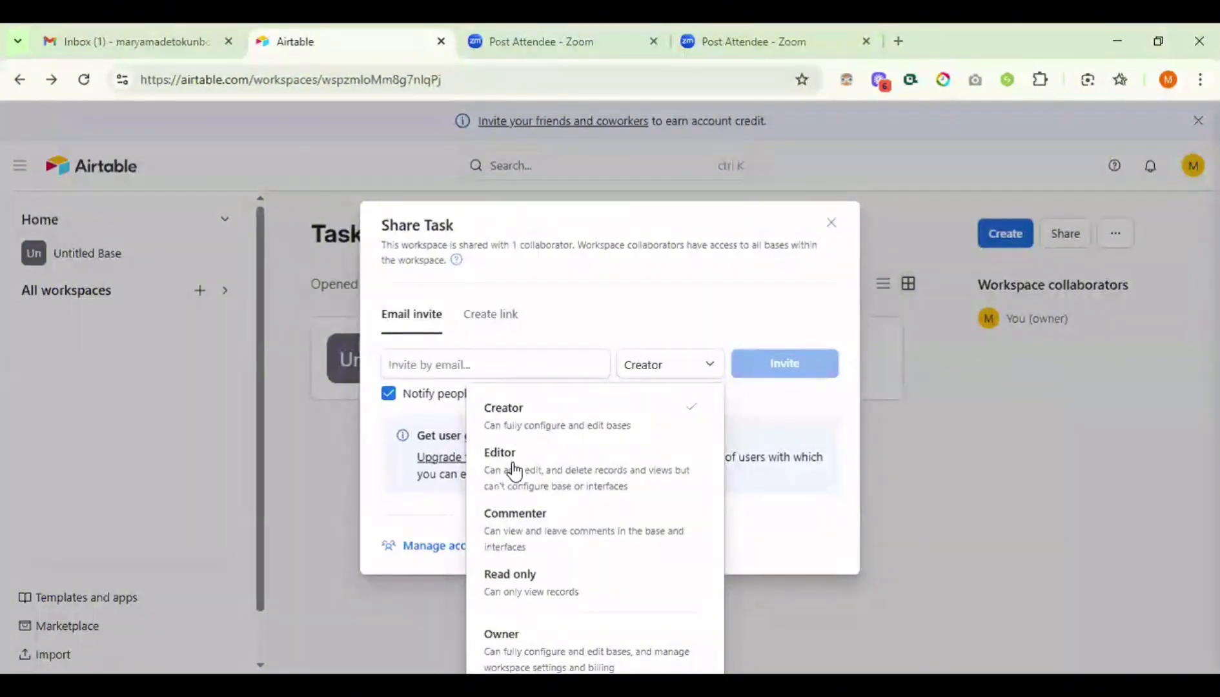
scroll(516, 653, "down", 1)
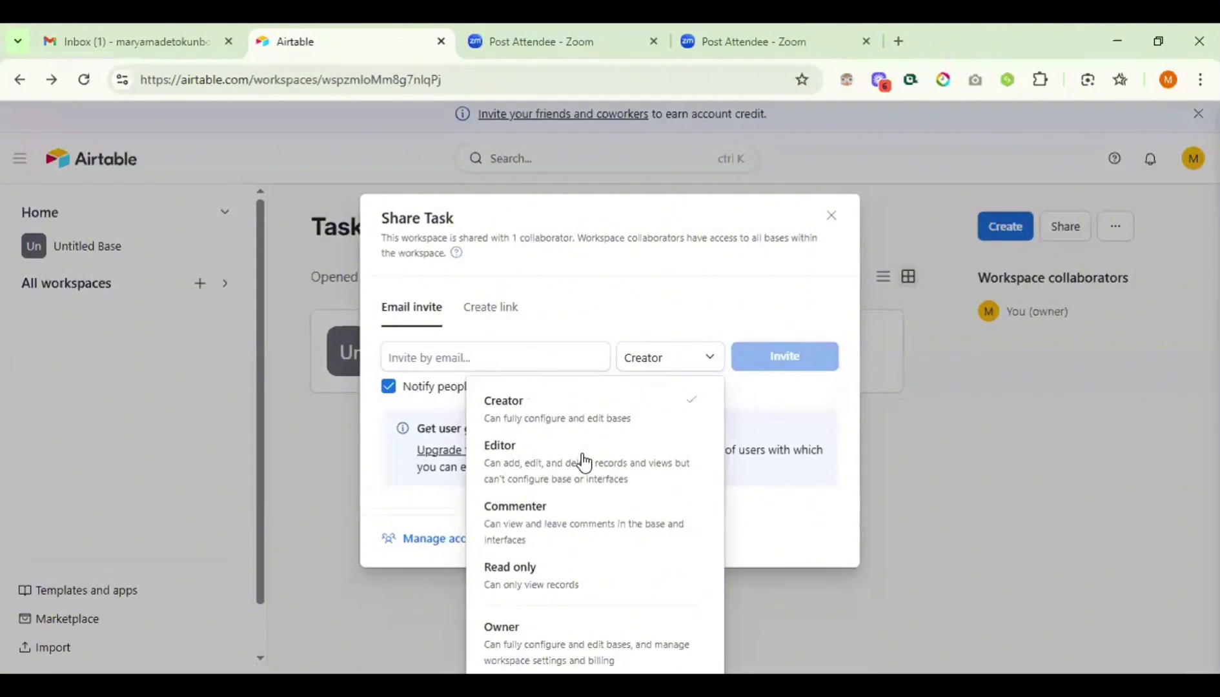
left_click(761, 386)
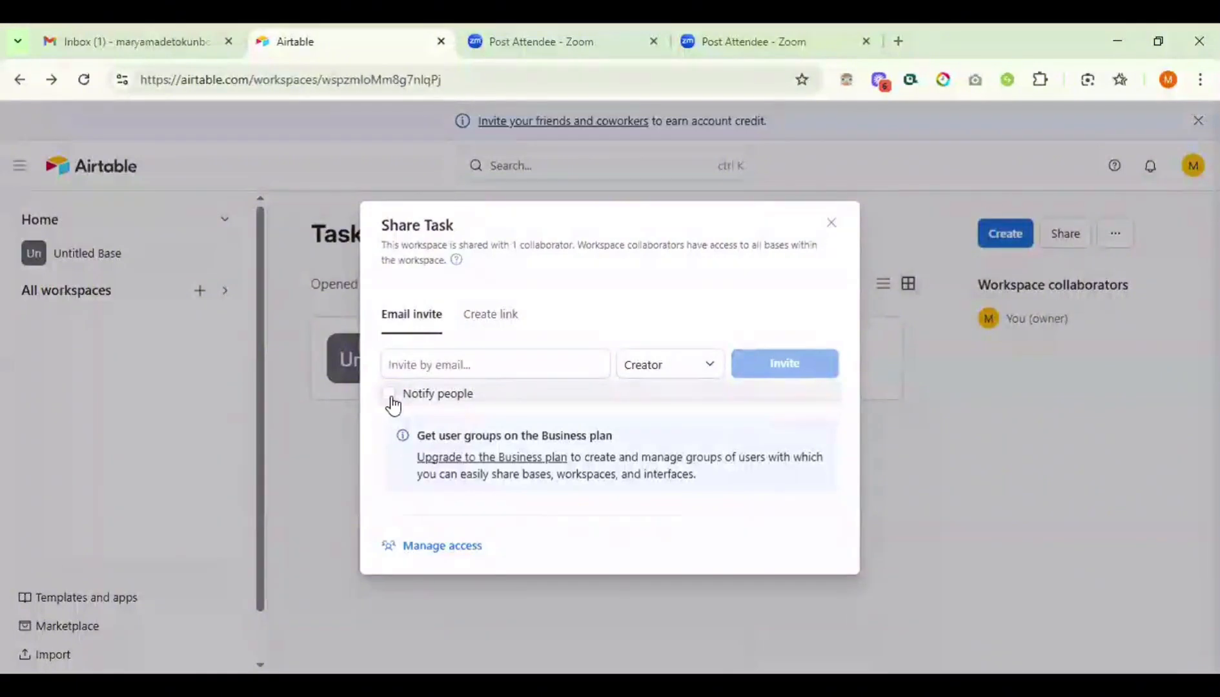
left_click(167, 413)
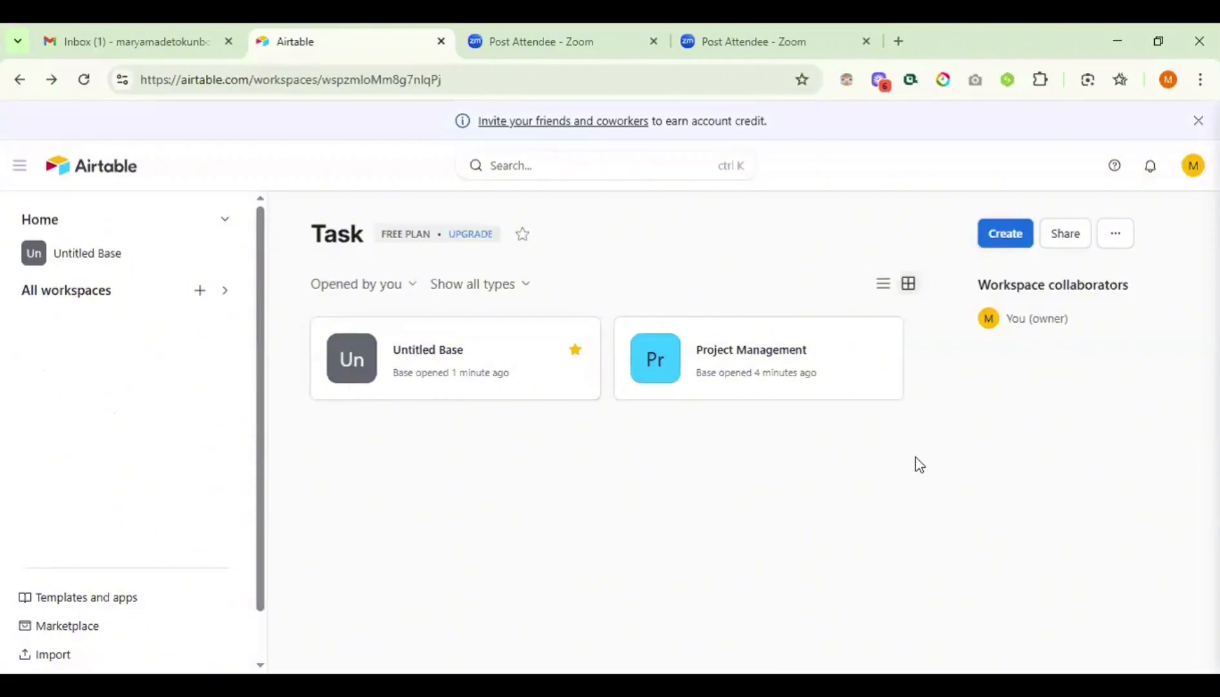
- Reopen the Share Task dialog briefly and close it again
left_click(1056, 243)
left_click(1058, 244)
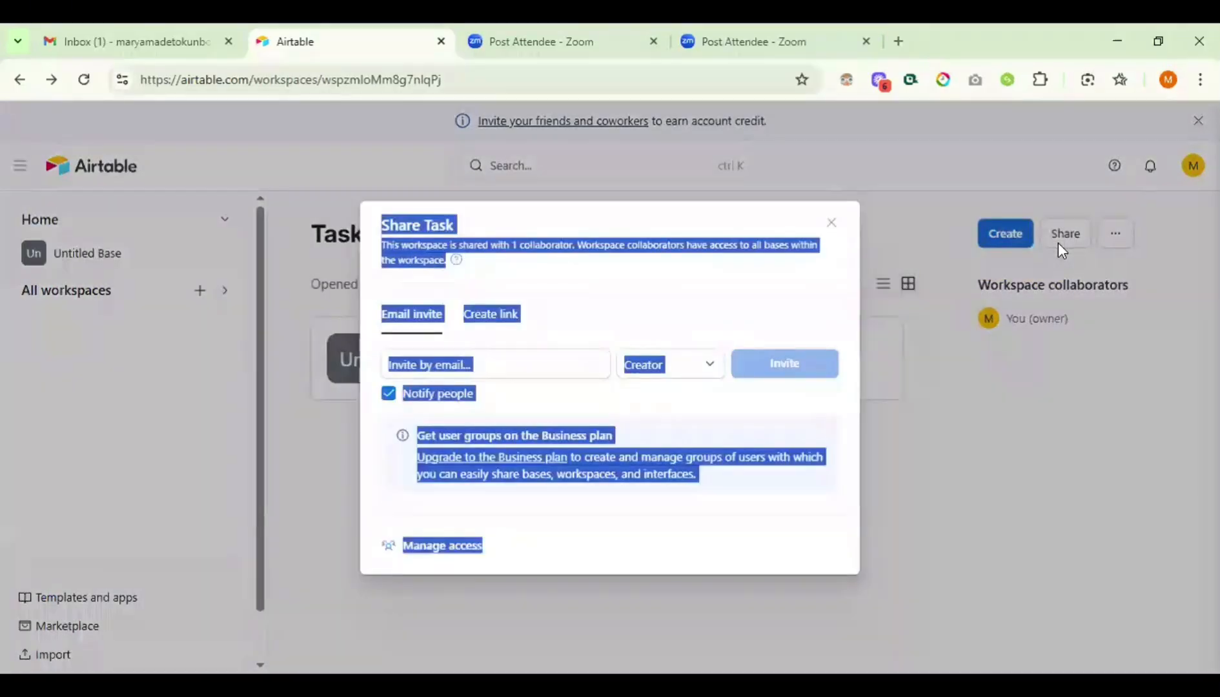
left_click(1049, 420)
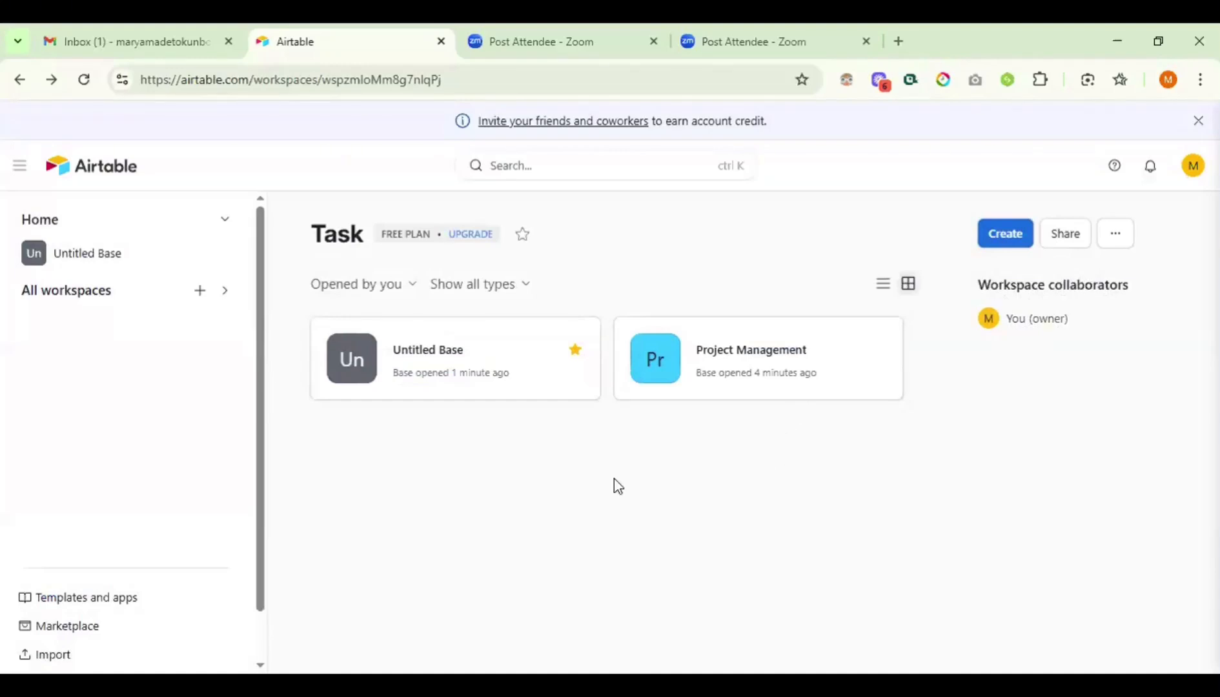
- Browse Airtable's templates filtered to the Project Management category
left_click(103, 599)
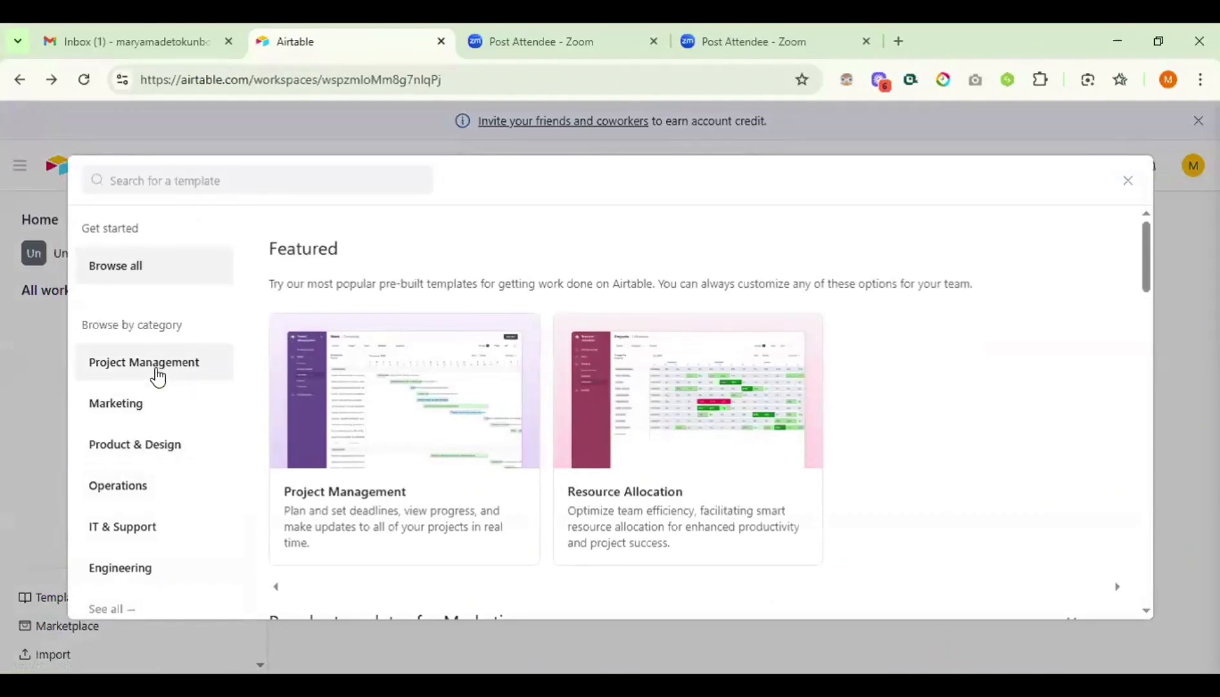
left_click(158, 377)
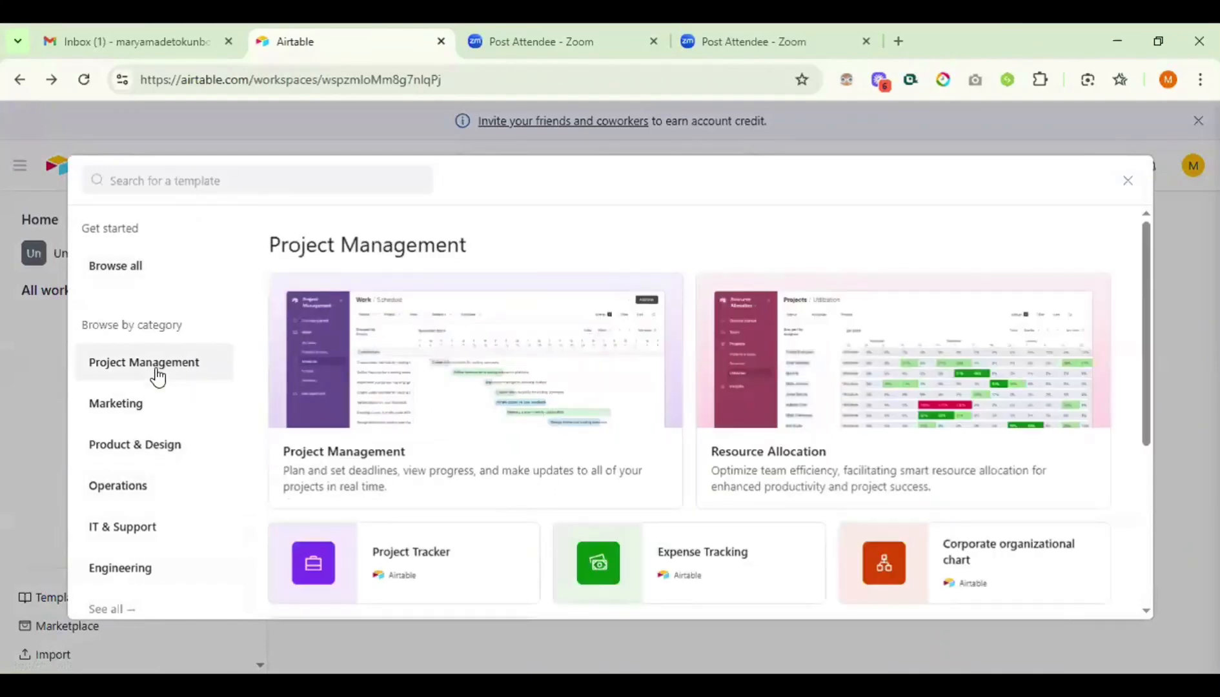
scroll(510, 381, "down", 3)
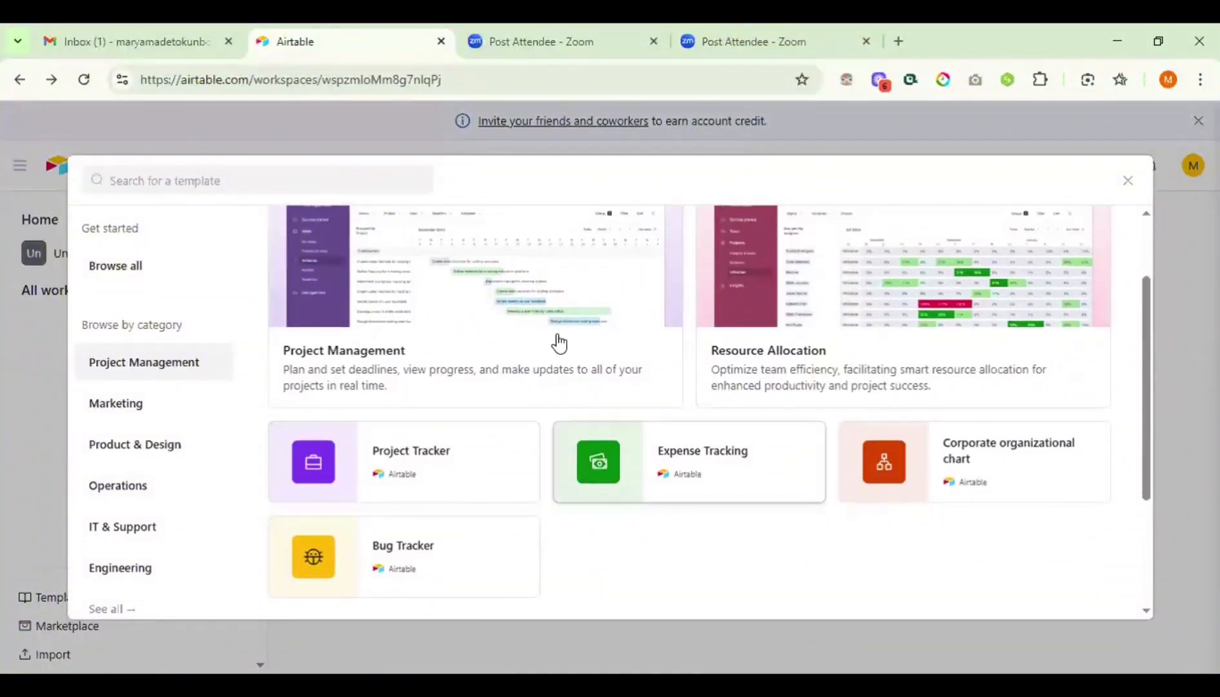
scroll(559, 343, "up", 3)
scroll(558, 343, "down", 8)
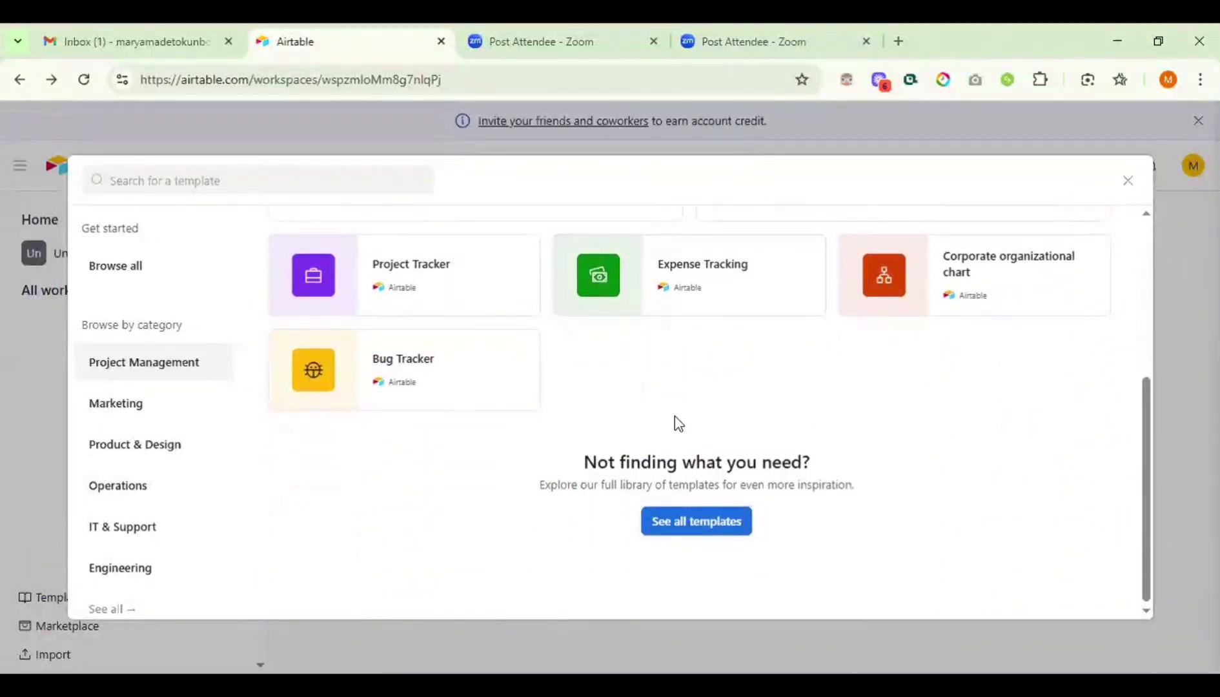
- Open the full template library in a new tab, then close the template picker in the Airtable tab
left_click(693, 528)
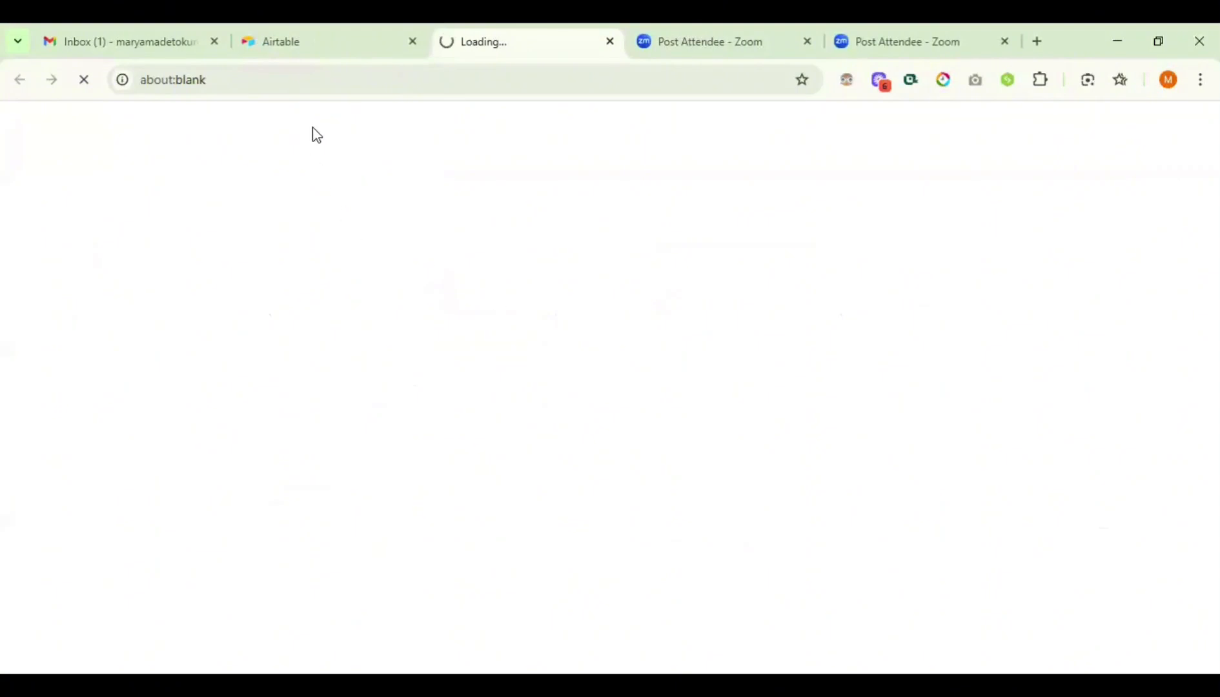
left_click(311, 50)
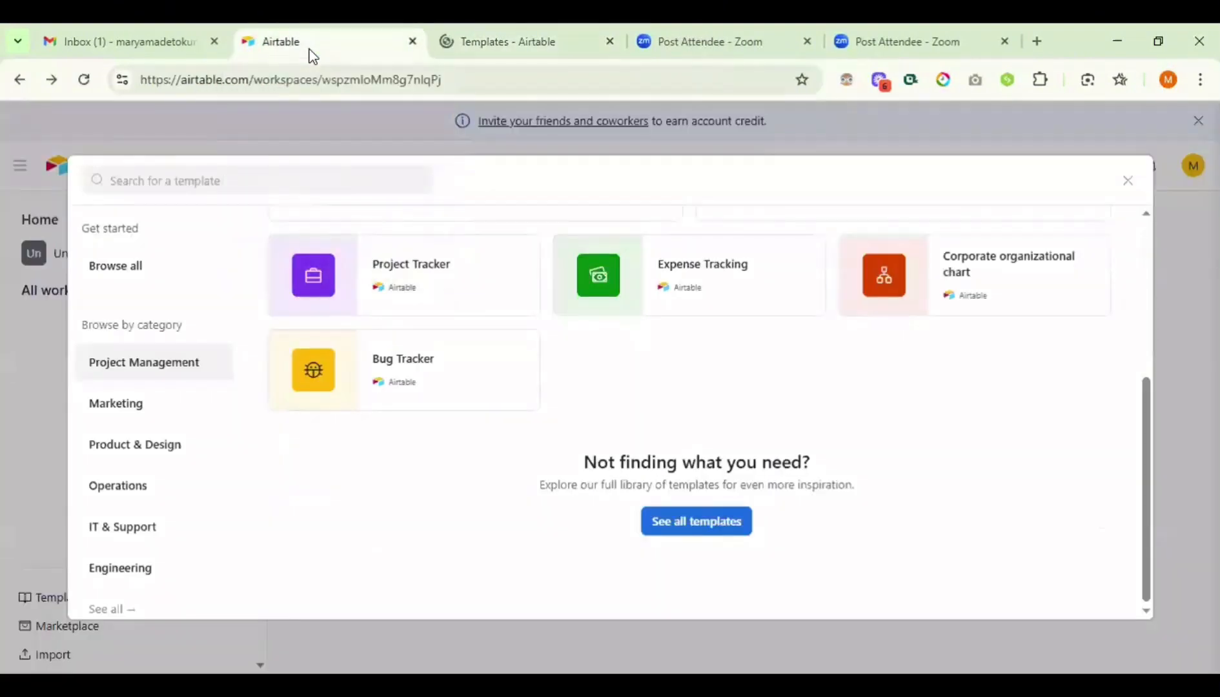
left_click(1126, 184)
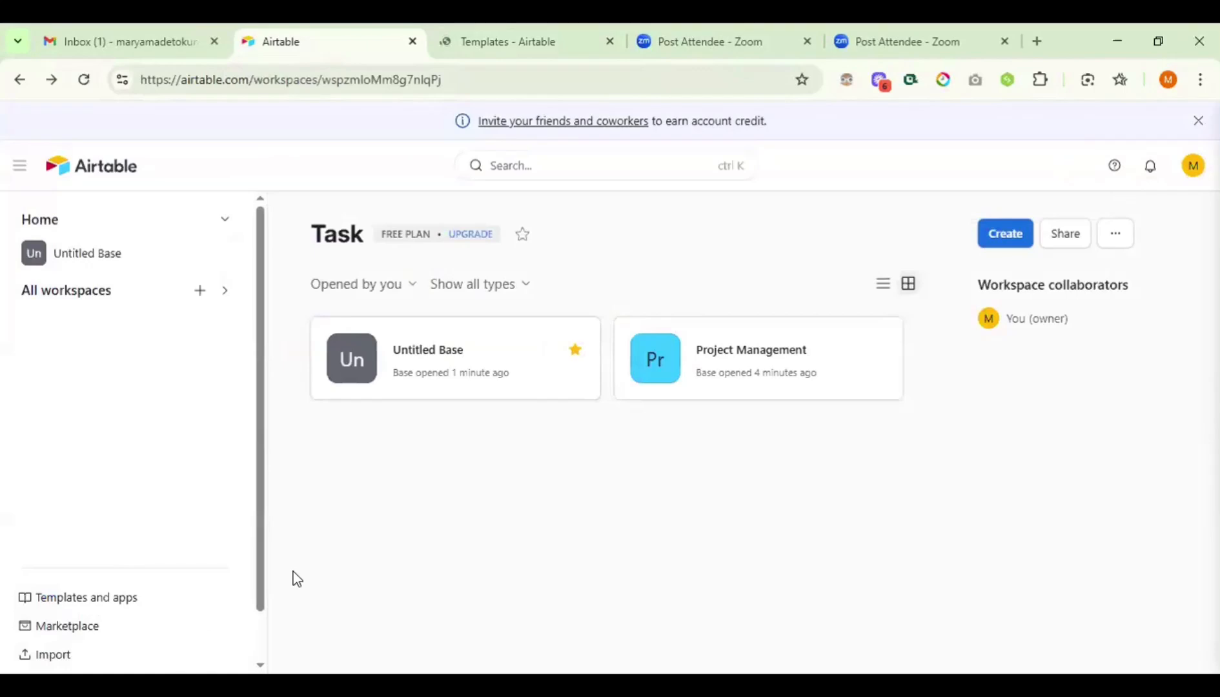
left_click(65, 633)
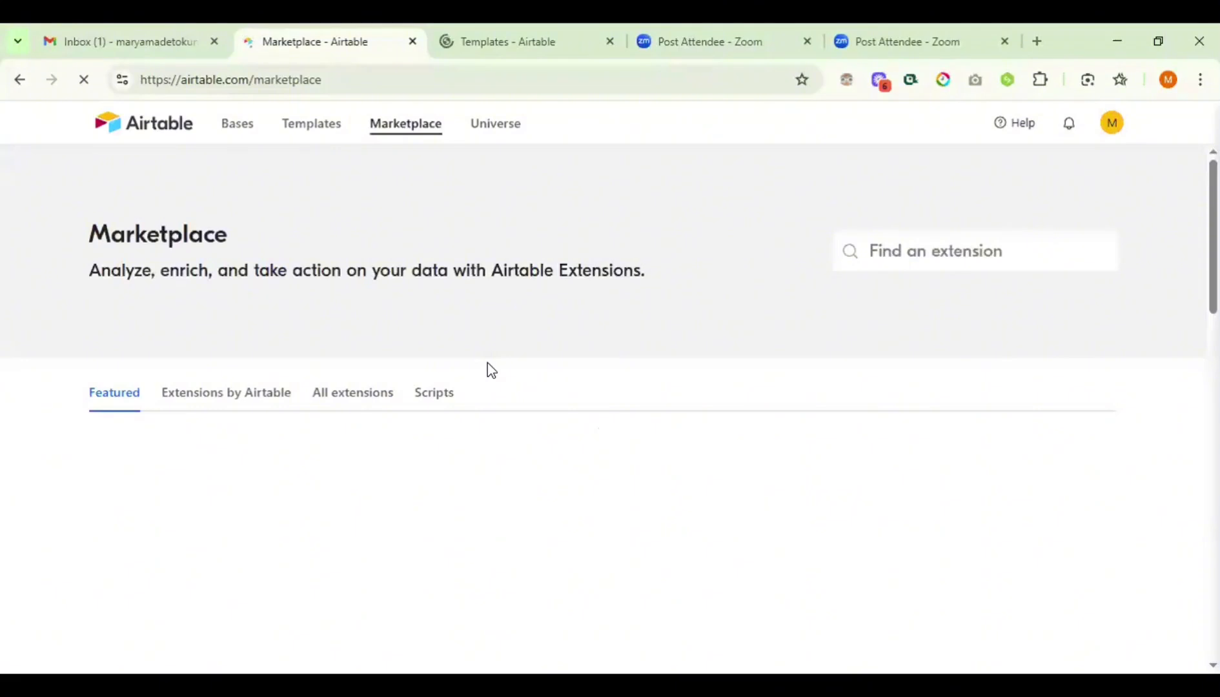
scroll(490, 370, "down", 2)
scroll(490, 370, "down", 4)
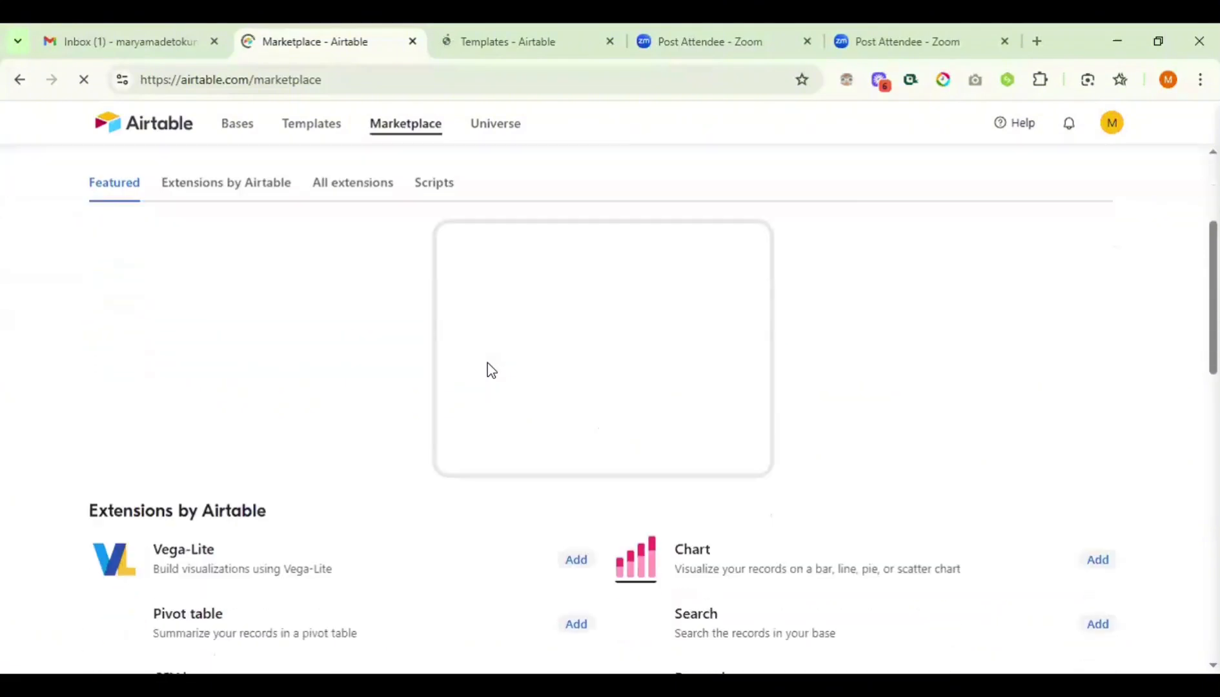
scroll(487, 369, "down", 2)
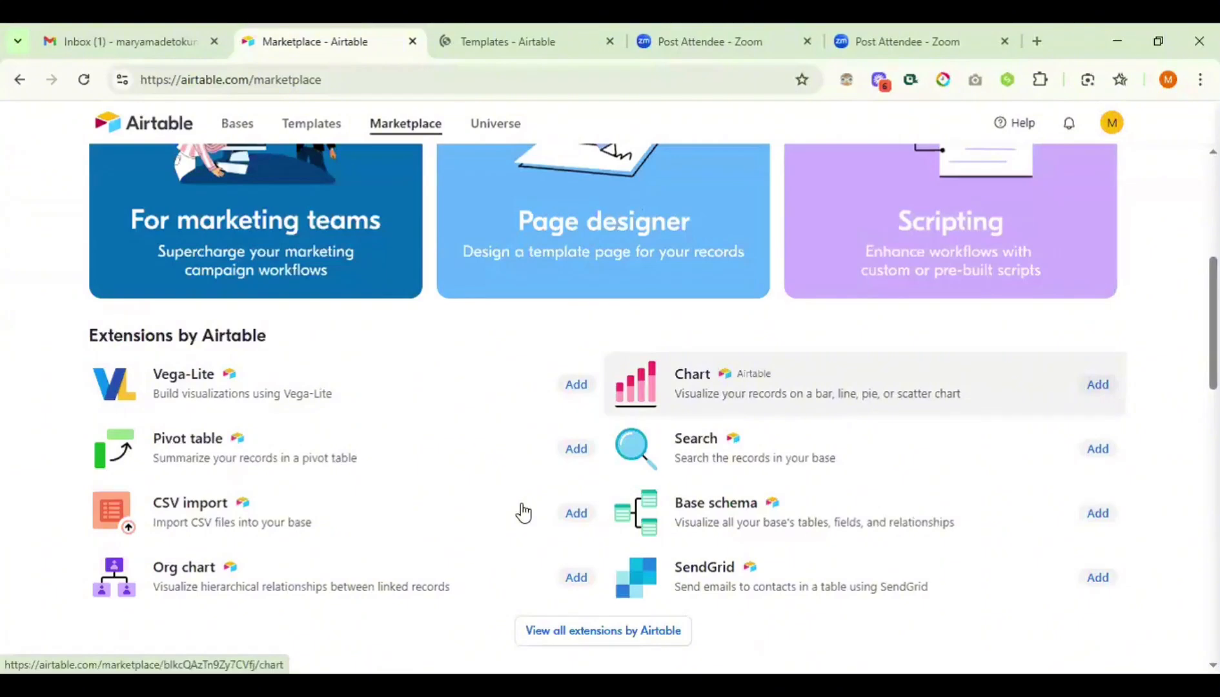
scroll(523, 513, "down", 1)
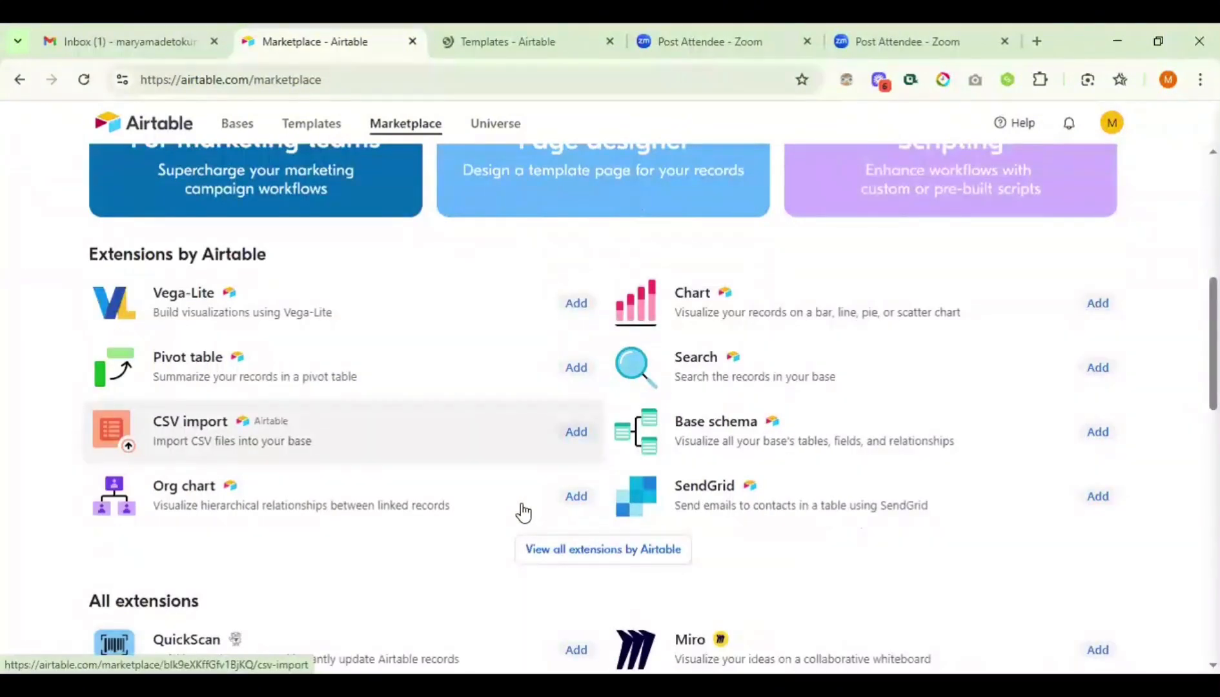
scroll(291, 365, "down", 4)
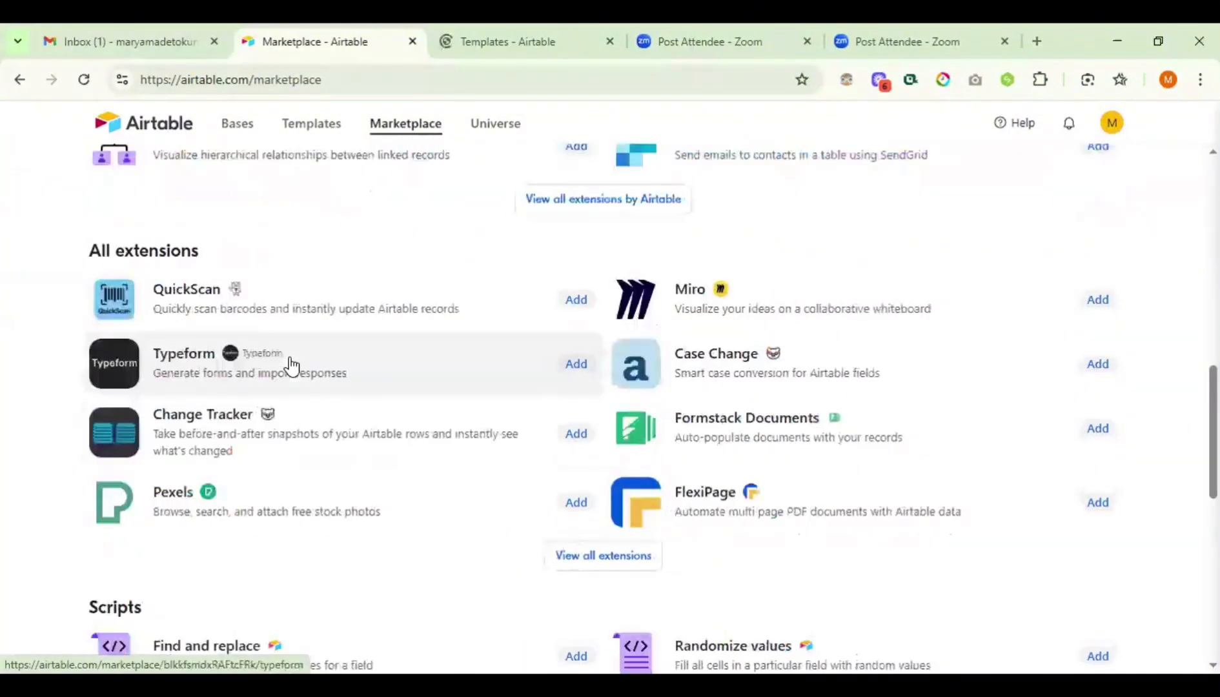
scroll(409, 431, "down", 2)
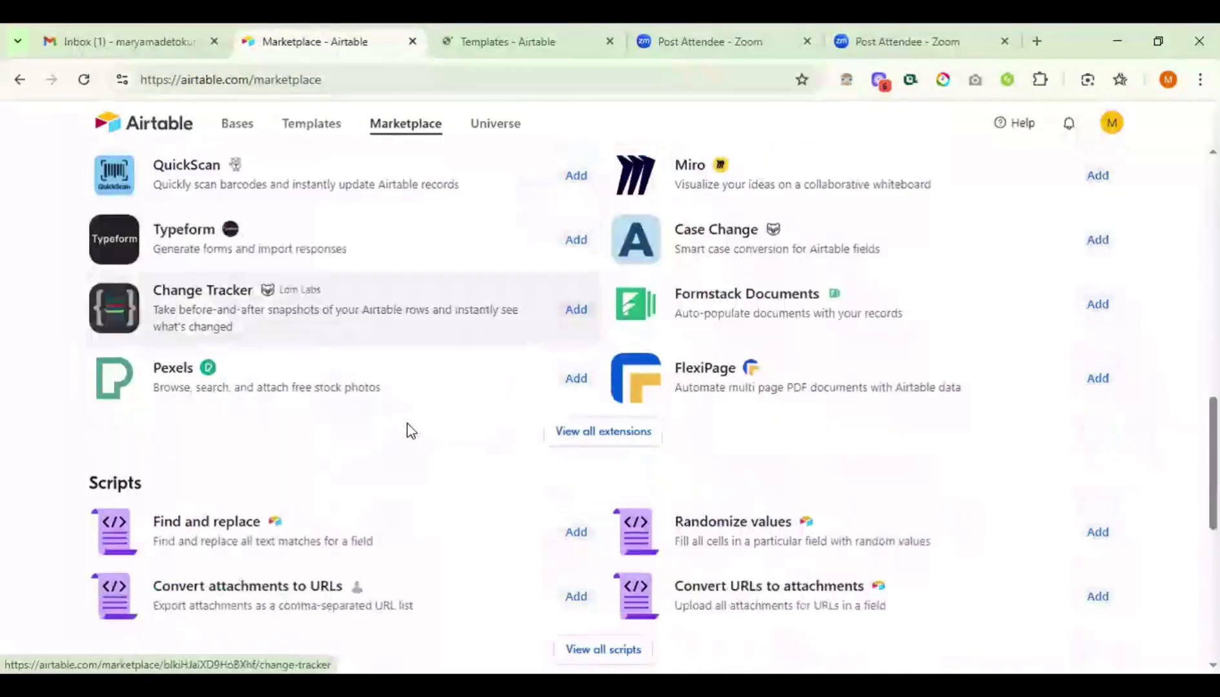
scroll(409, 430, "down", 2)
scroll(408, 430, "down", 4)
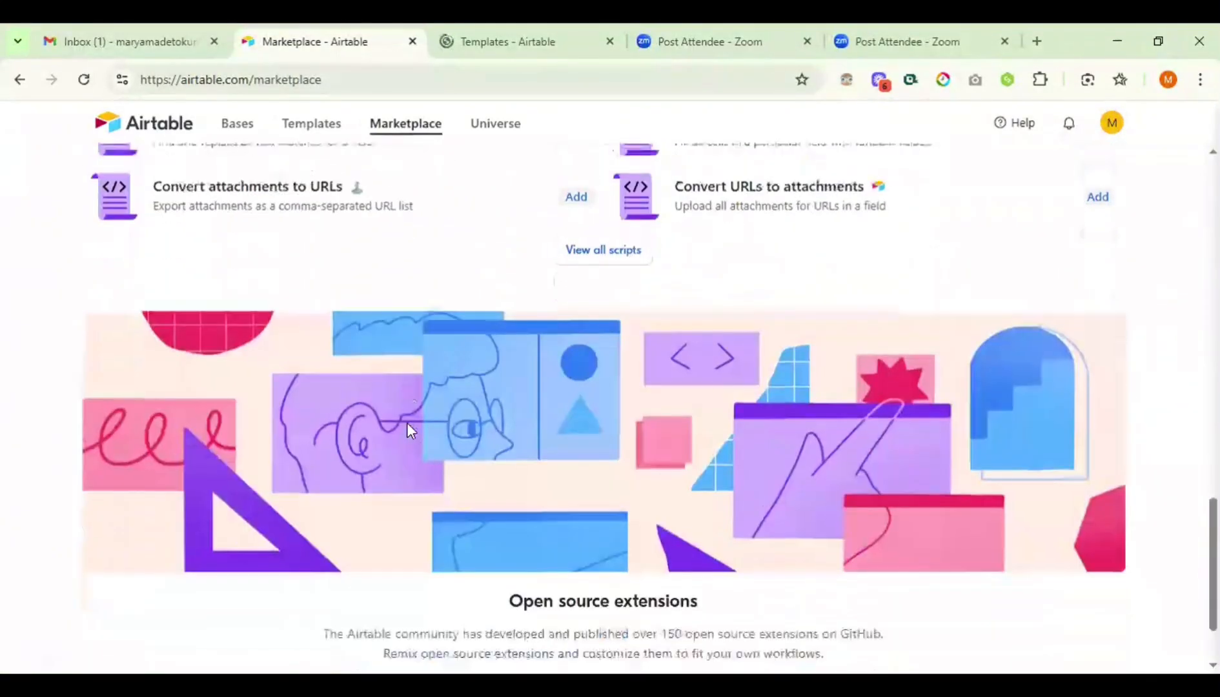
scroll(408, 430, "up", 3)
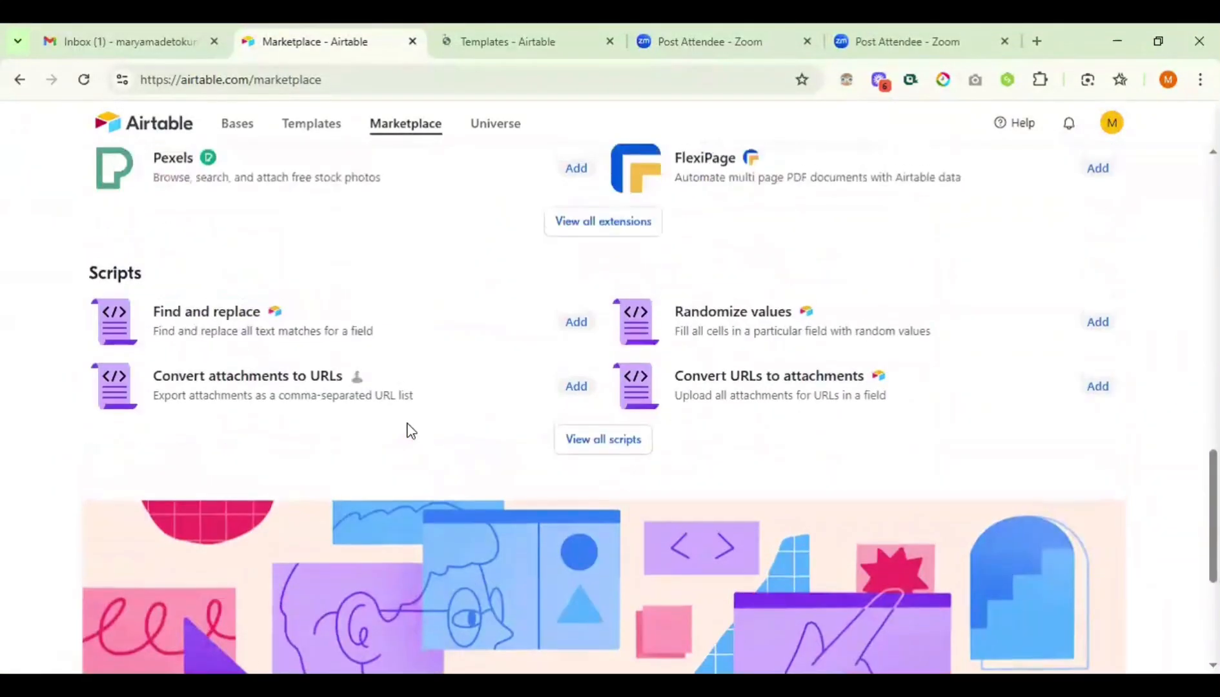
scroll(408, 430, "up", 15)
scroll(408, 430, "up", 5)
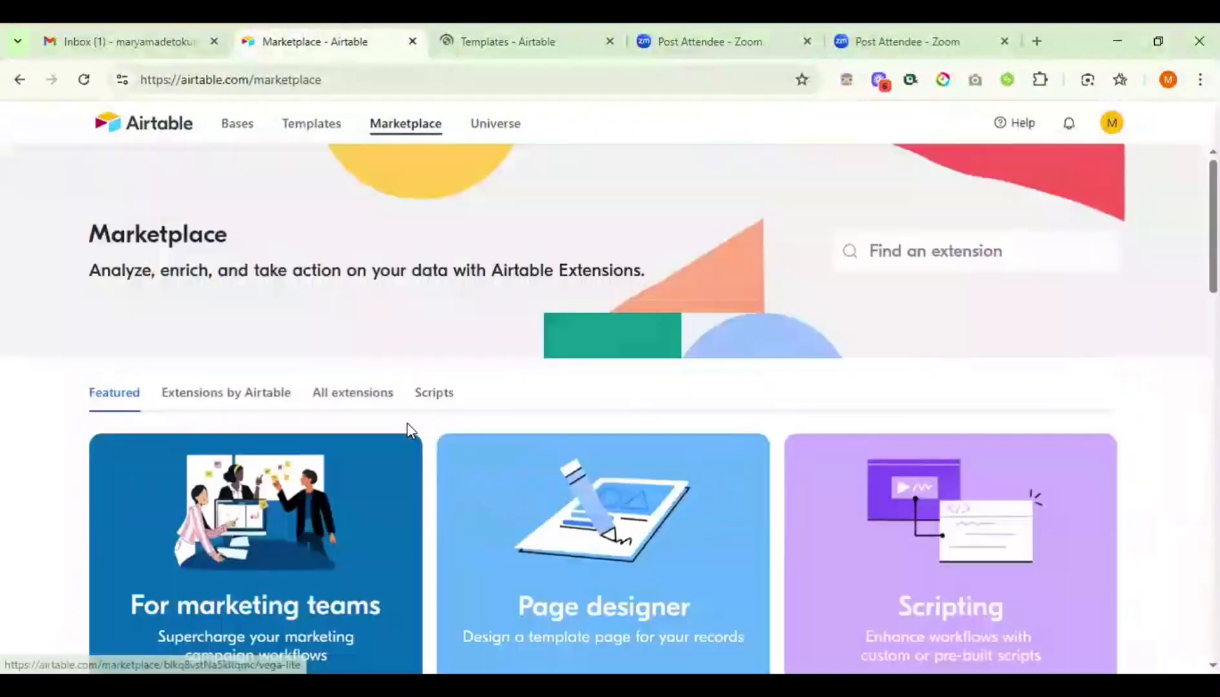
key("alt+Left")
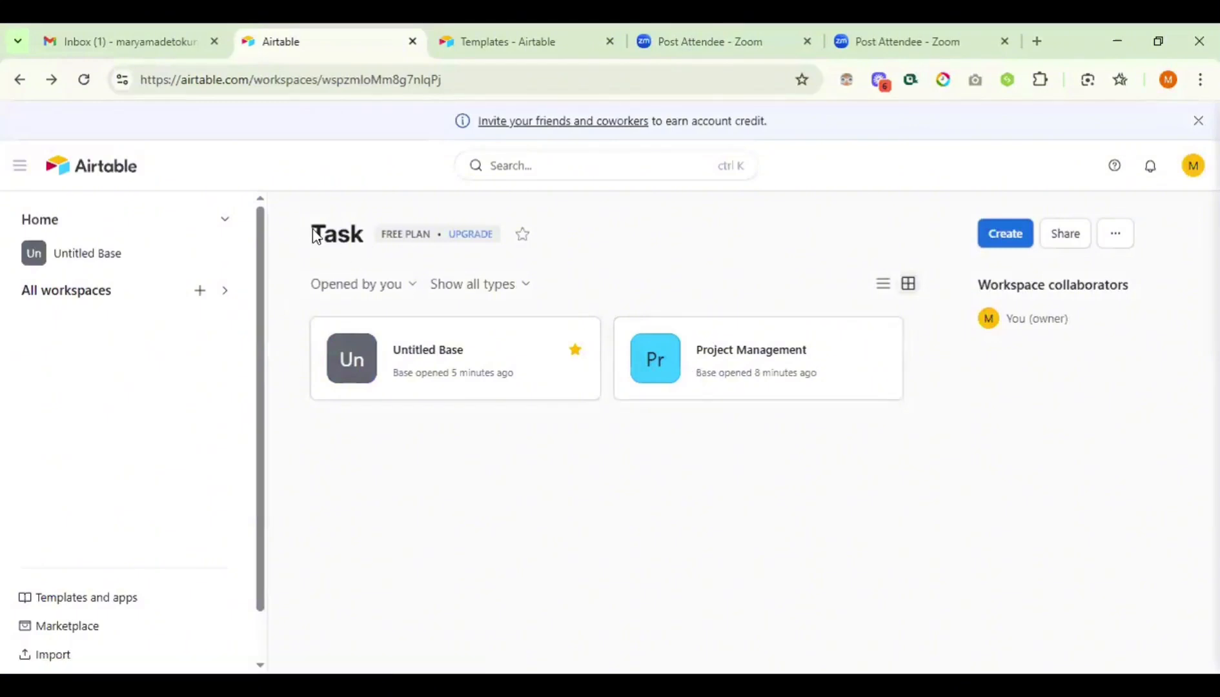
- Expand All workspaces in the sidebar to list My First Workspace and Task
left_click(226, 294)
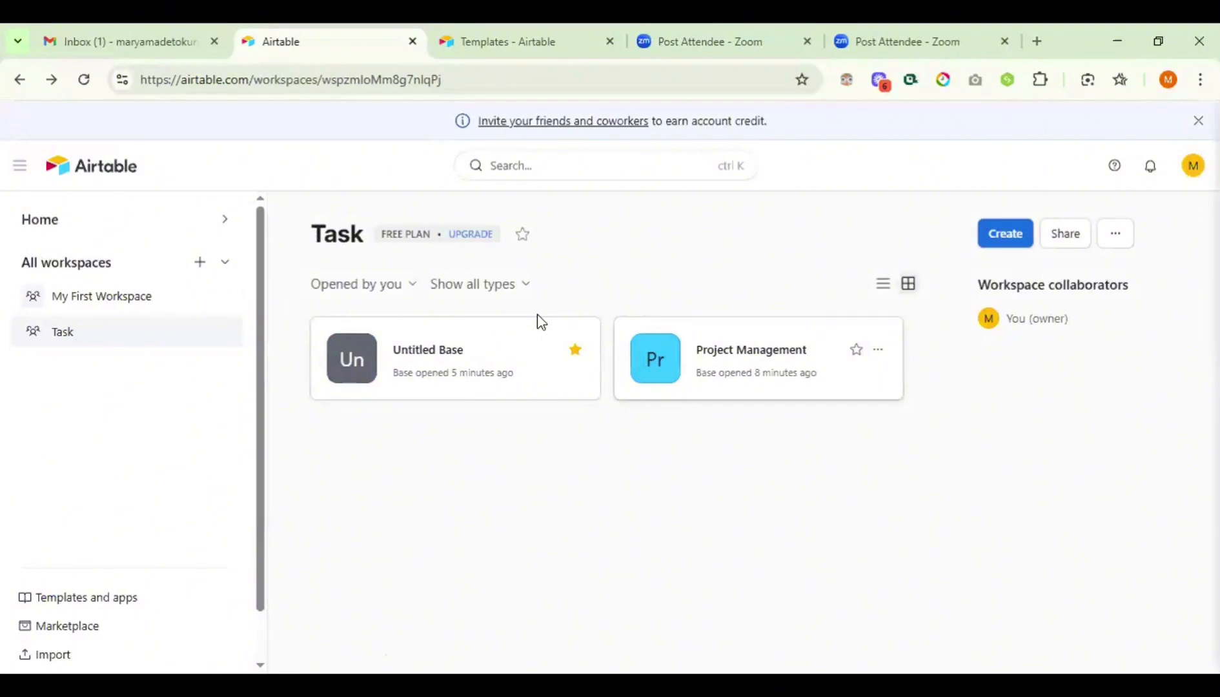
- Filter the Task workspace to 'Show bases only', leave the sort unchanged, and open Project Management
left_click(523, 290)
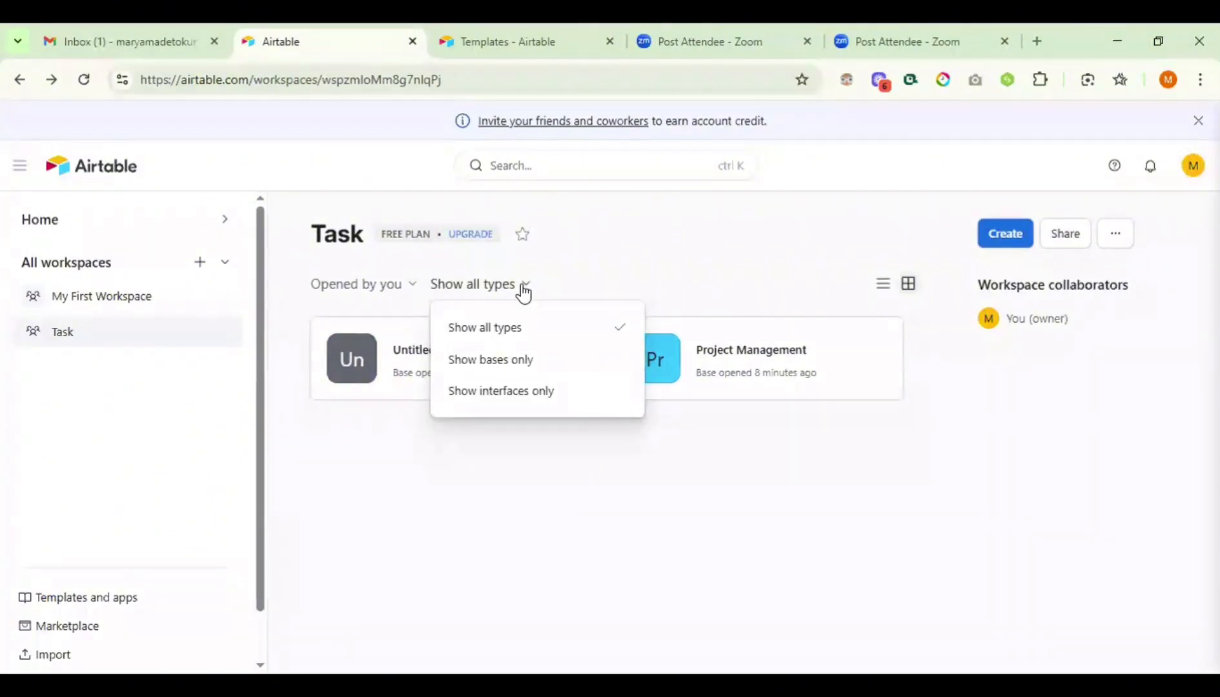
left_click(512, 373)
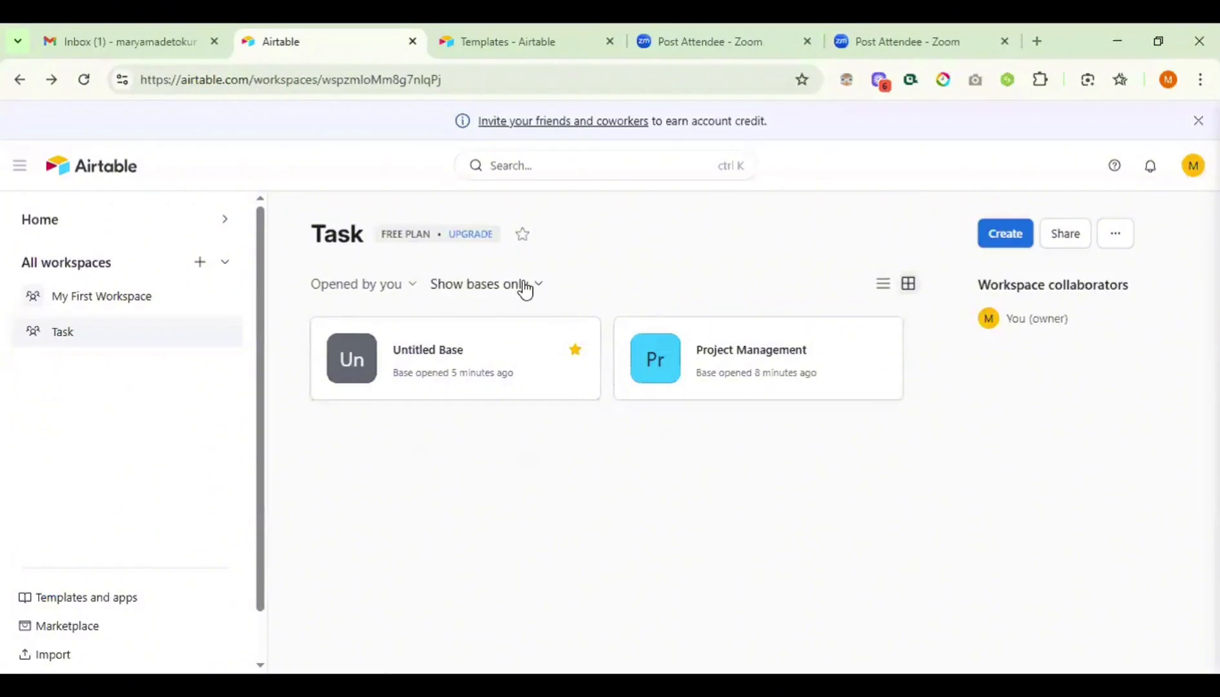
left_click(403, 287)
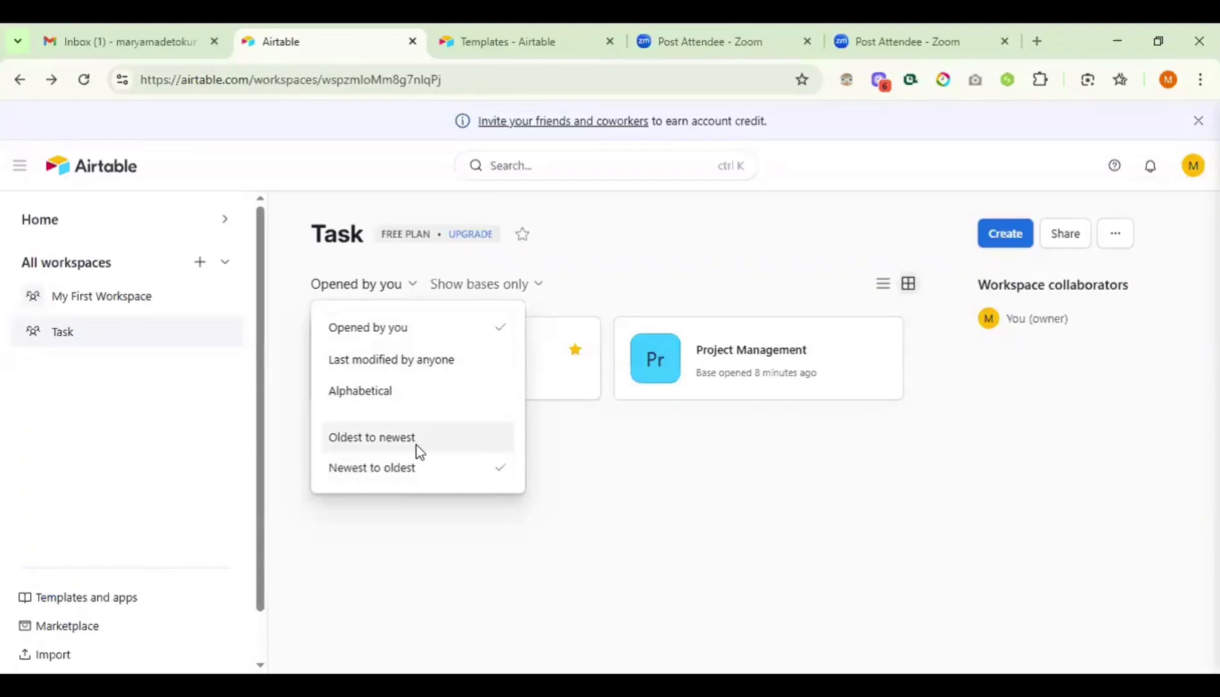
left_click(593, 478)
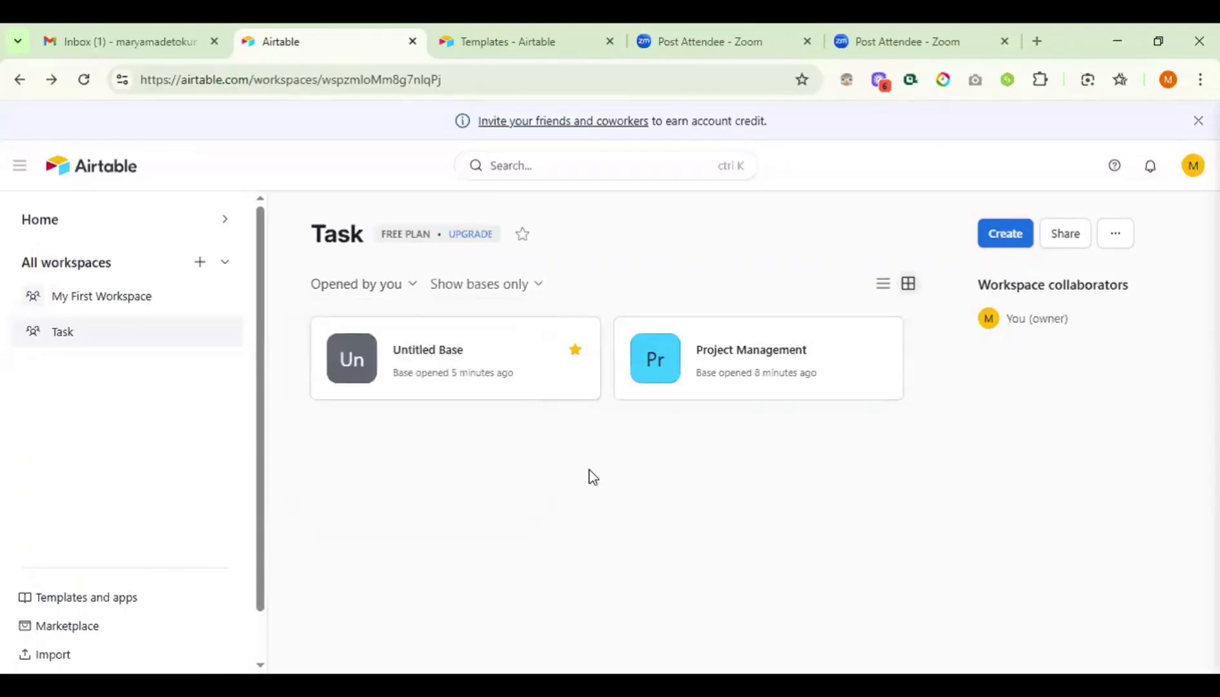
left_click(714, 371)
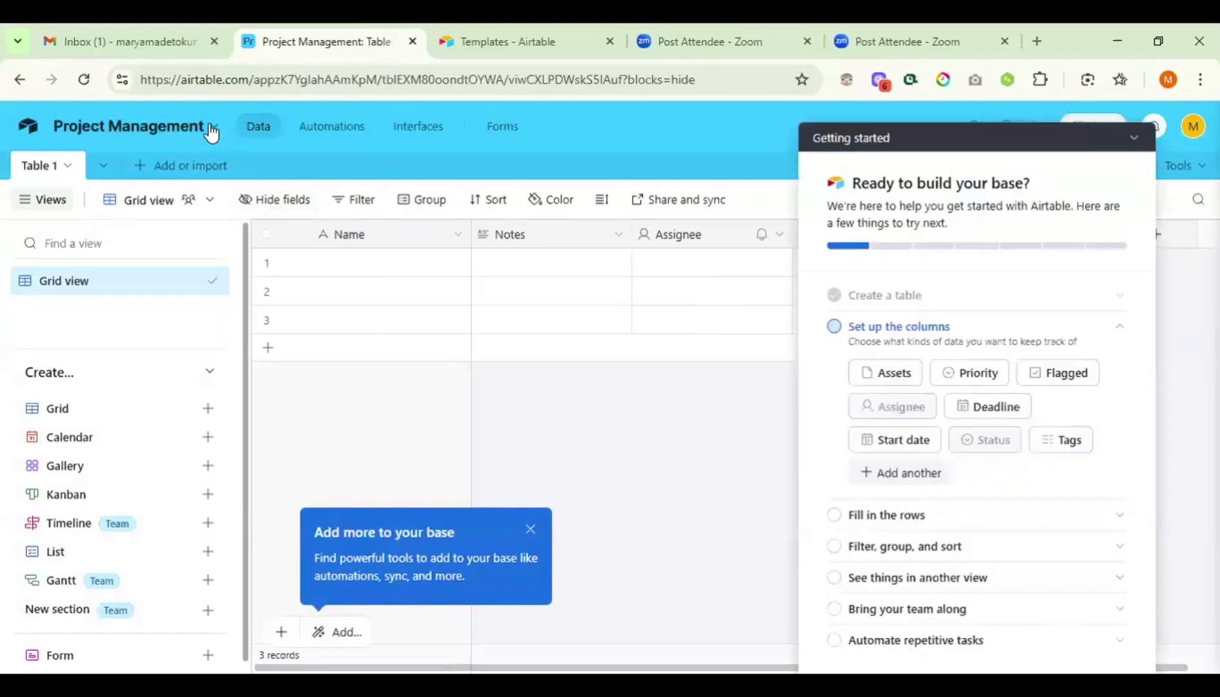
- Collapse the Getting started guide and bring up the 'Add or import' menu beside Table 1
left_click(212, 131)
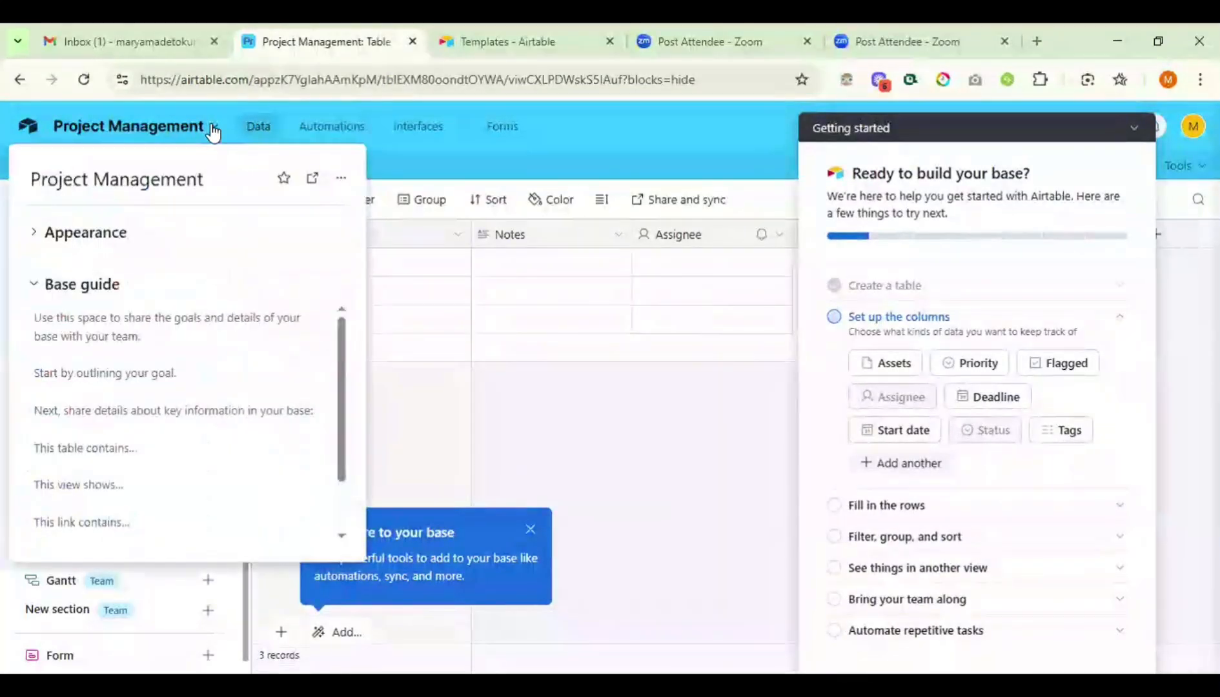
left_click(213, 129)
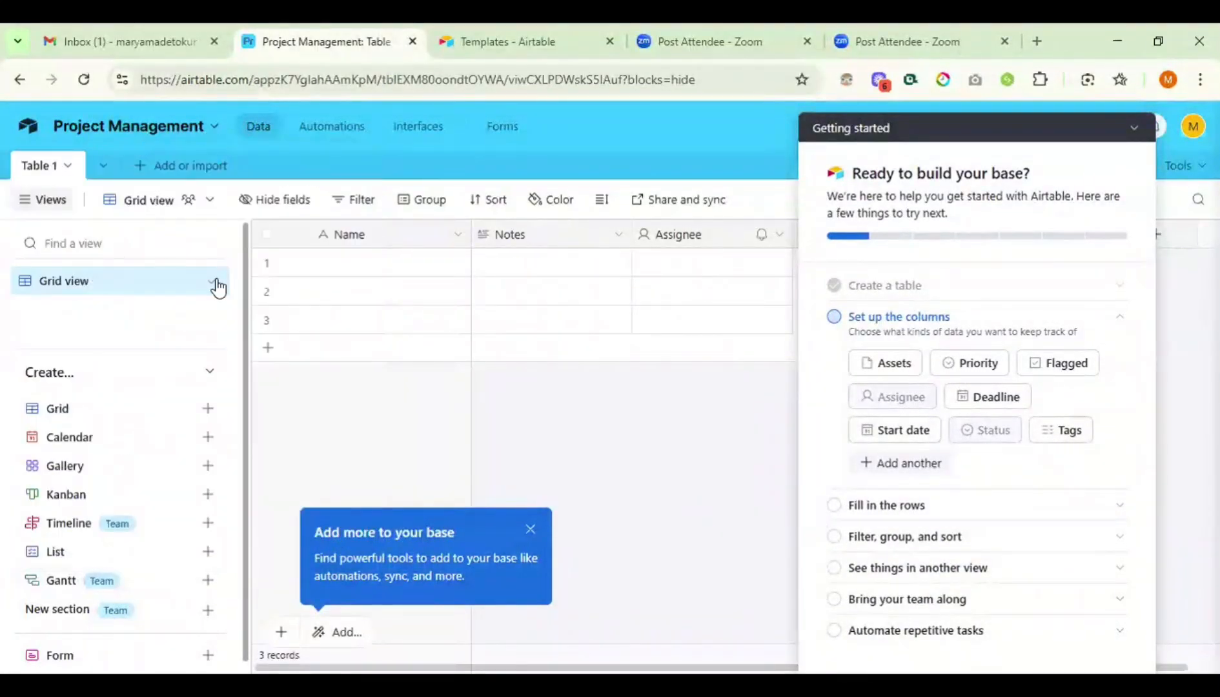
left_click(1135, 127)
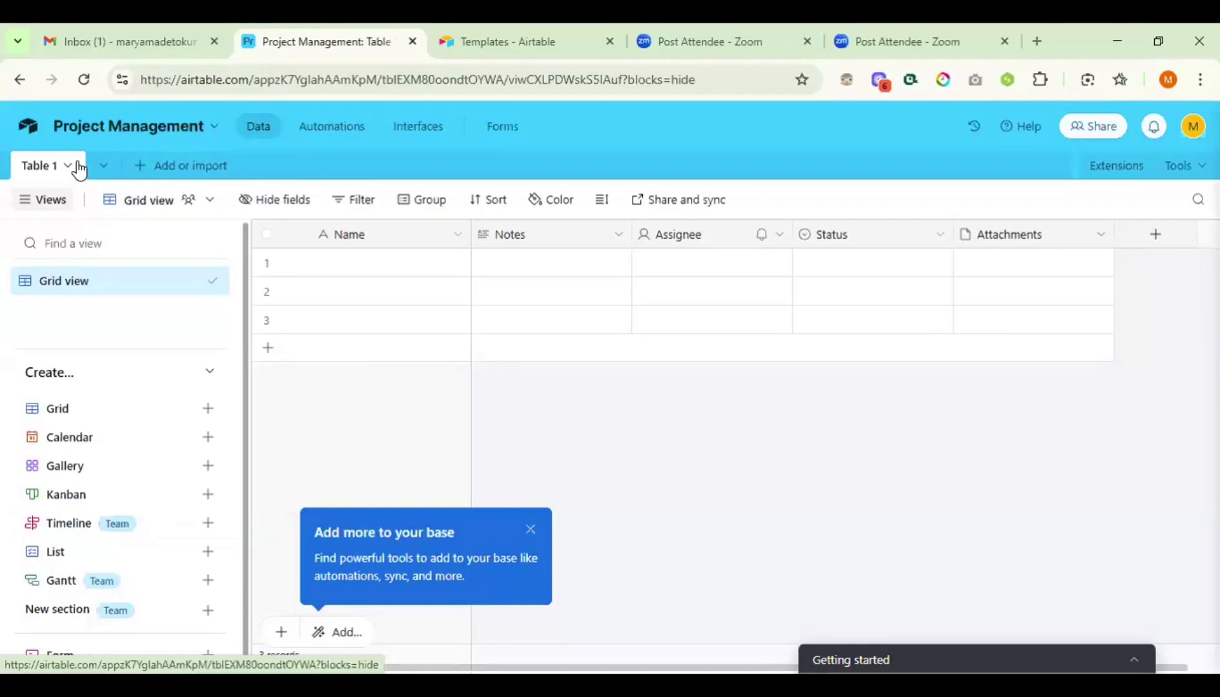
left_click(38, 171)
left_click(142, 173)
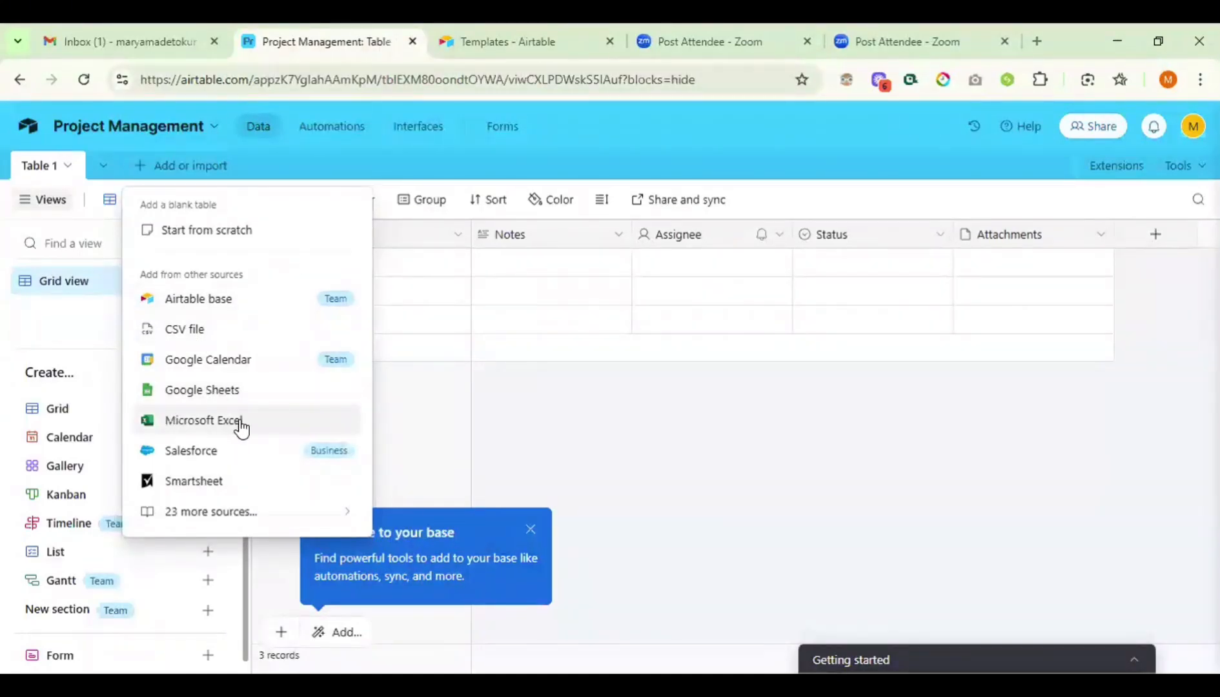
- Expand the full 'Add data to a new table' source list, scroll through it, and close it unused
left_click(302, 514)
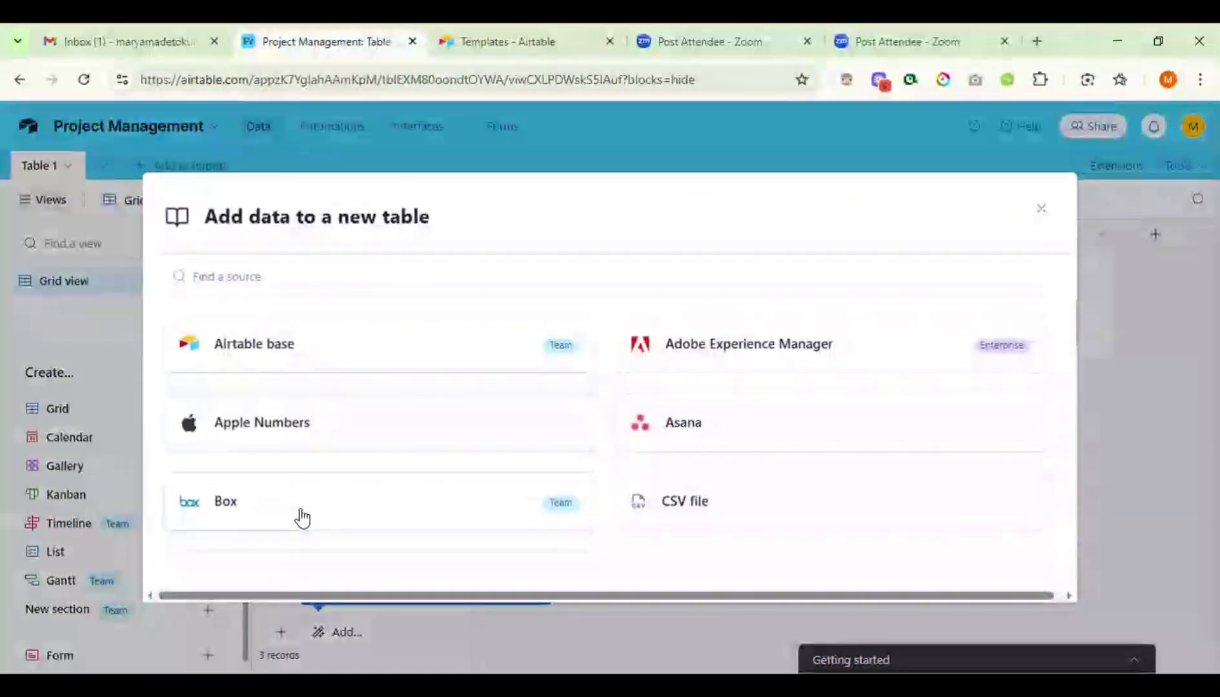
scroll(302, 516, "down", 3)
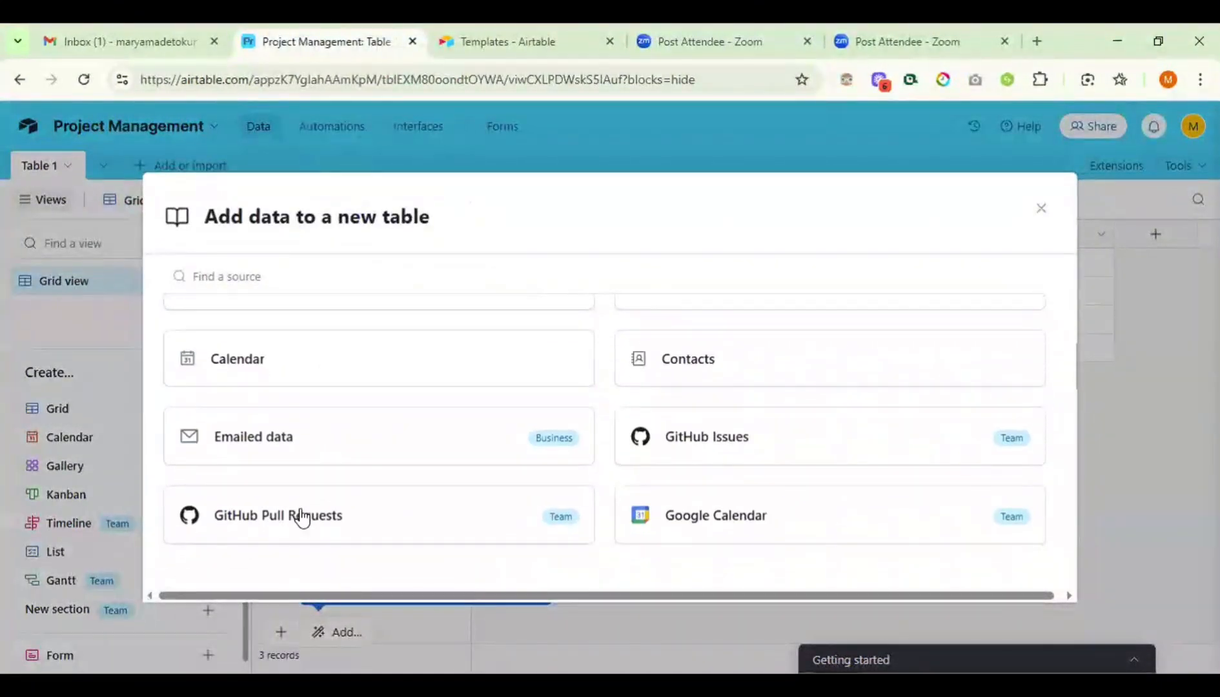
scroll(302, 517, "down", 4)
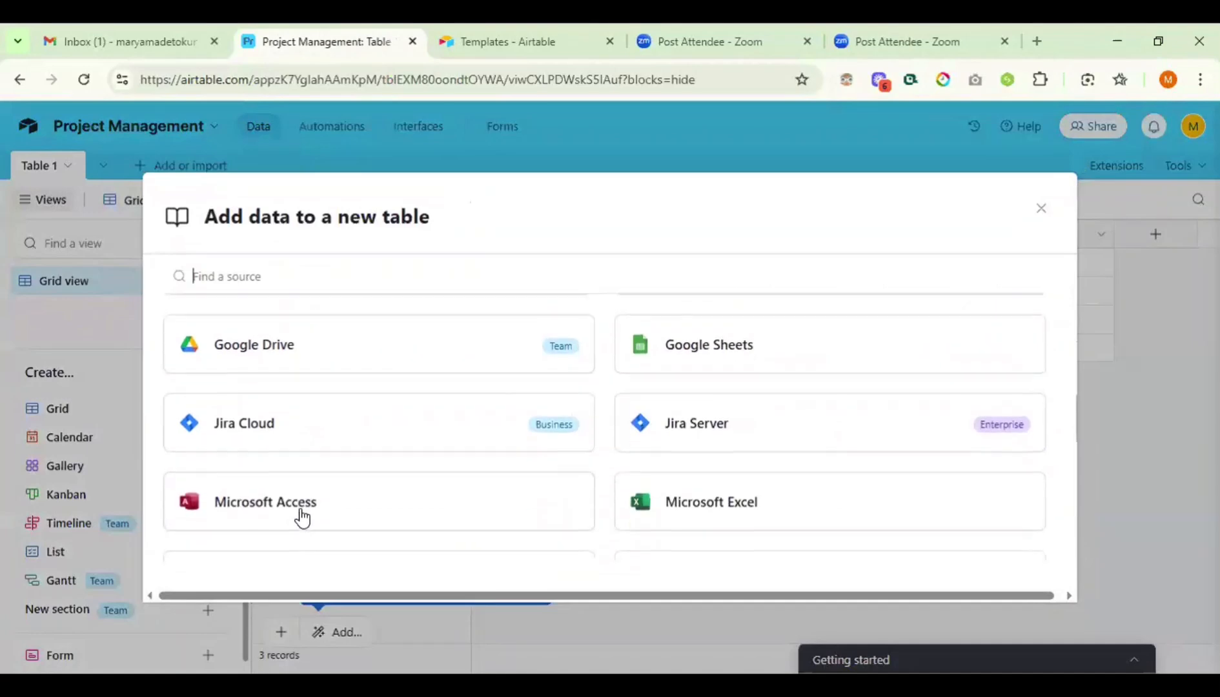
scroll(301, 516, "down", 1)
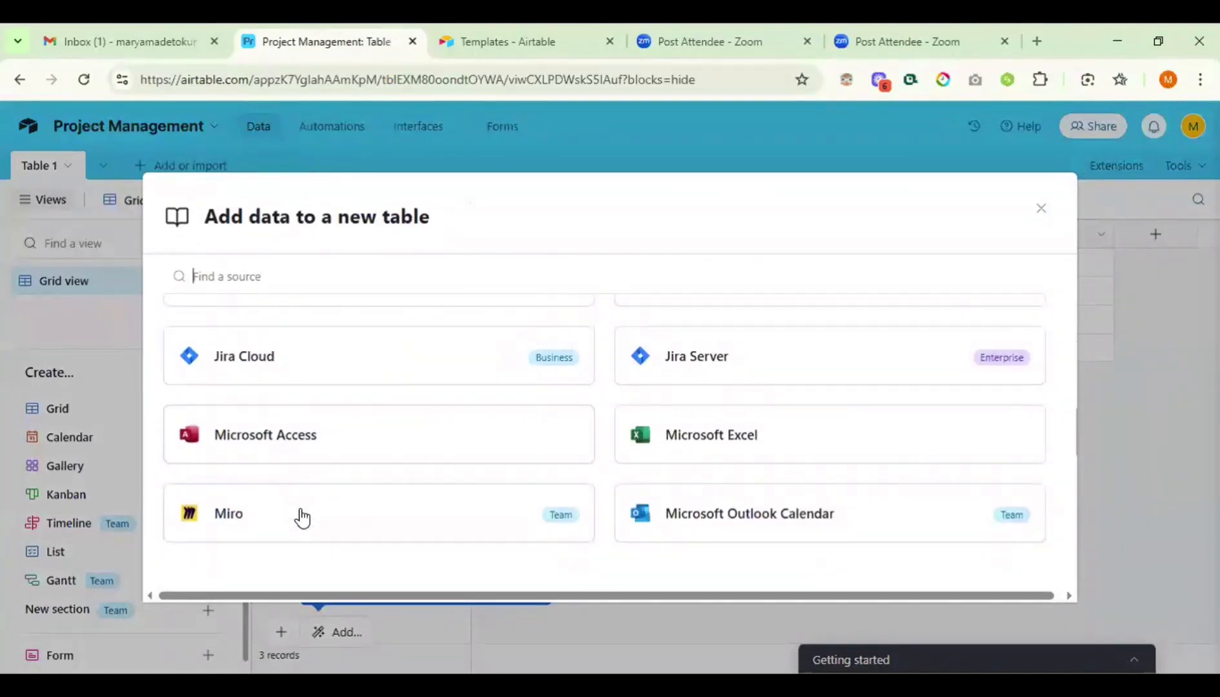
scroll(301, 516, "down", 2)
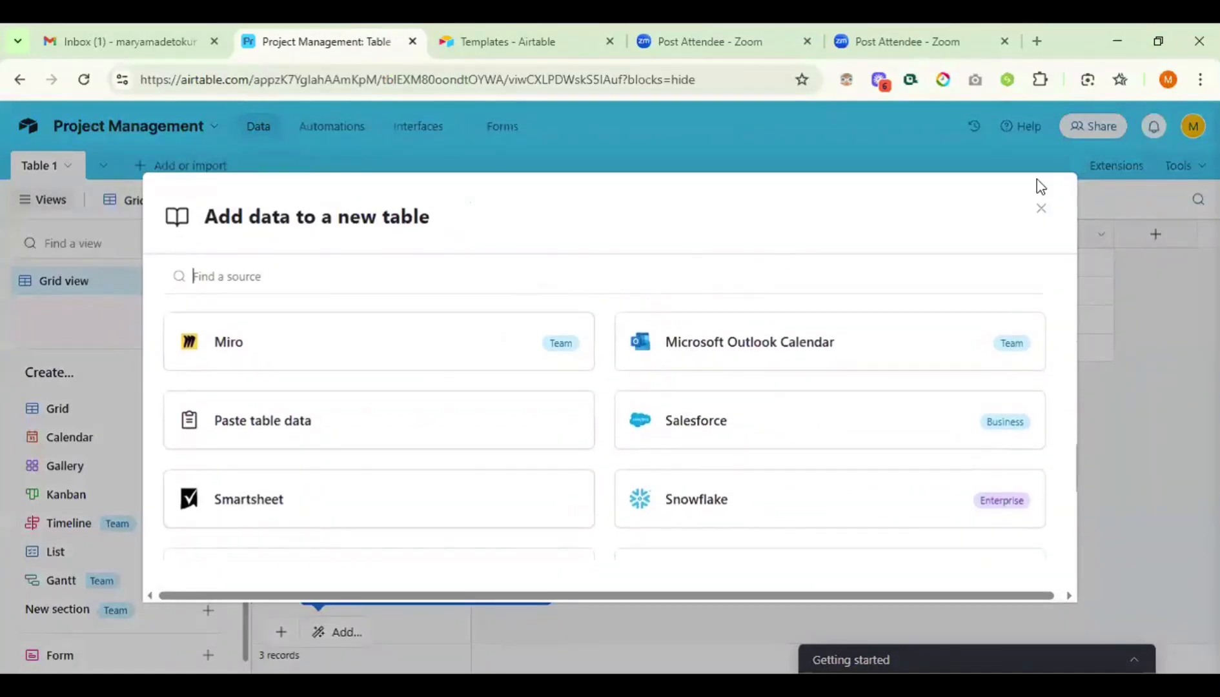
left_click(1034, 204)
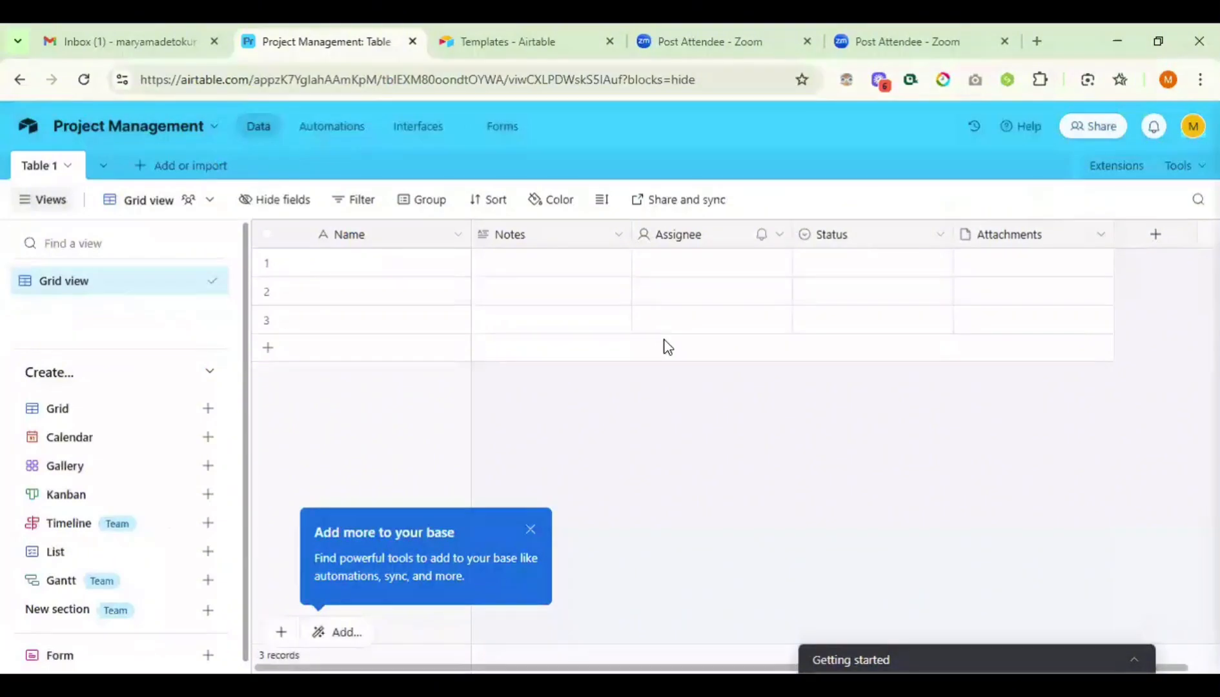
- From the Table 1 dropdown, choose Import data > CSV file
left_click(70, 166)
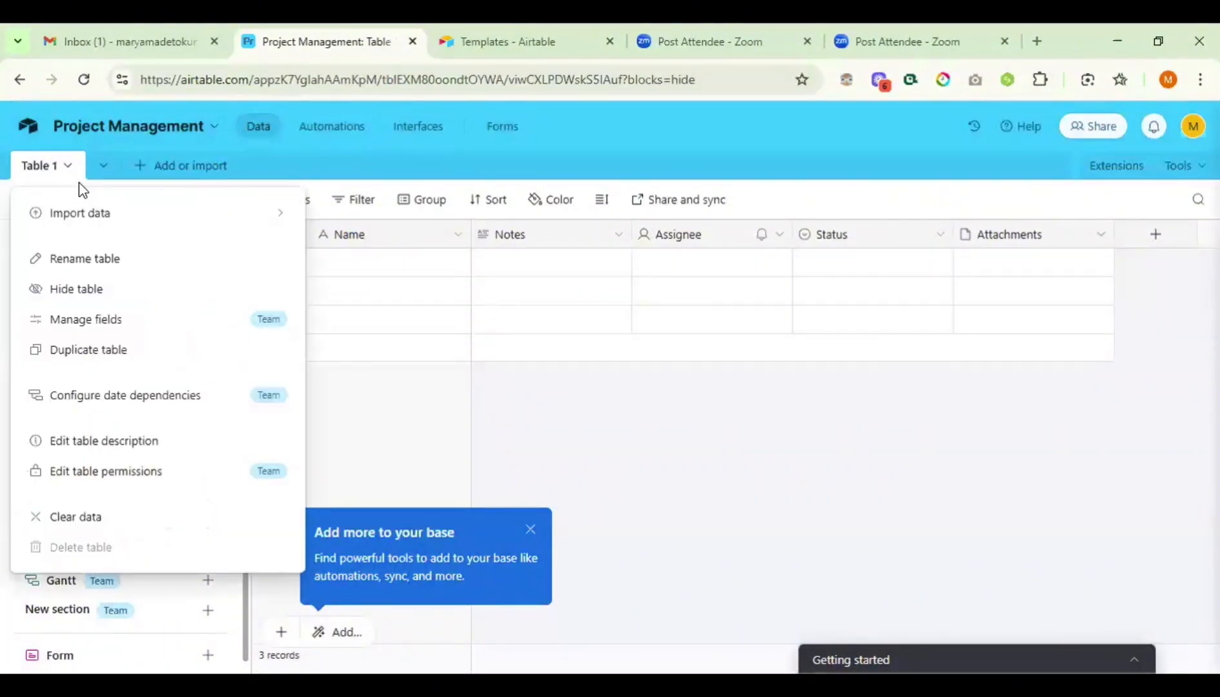
mouse_move(93, 213)
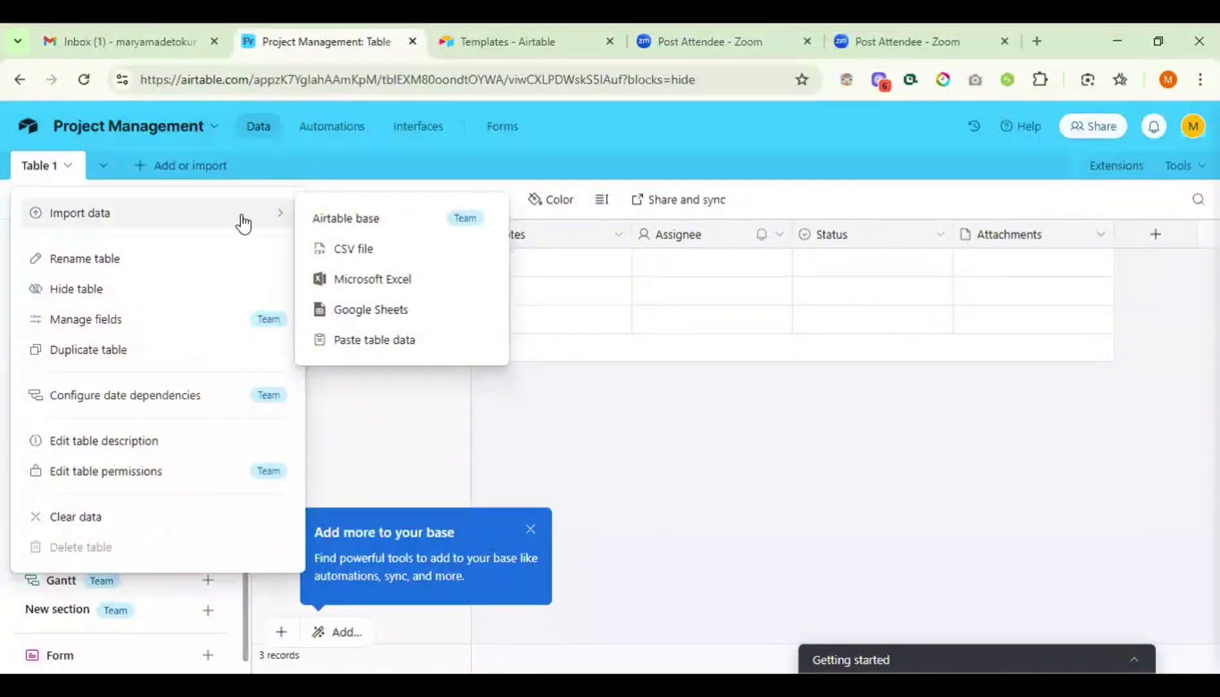
left_click(341, 241)
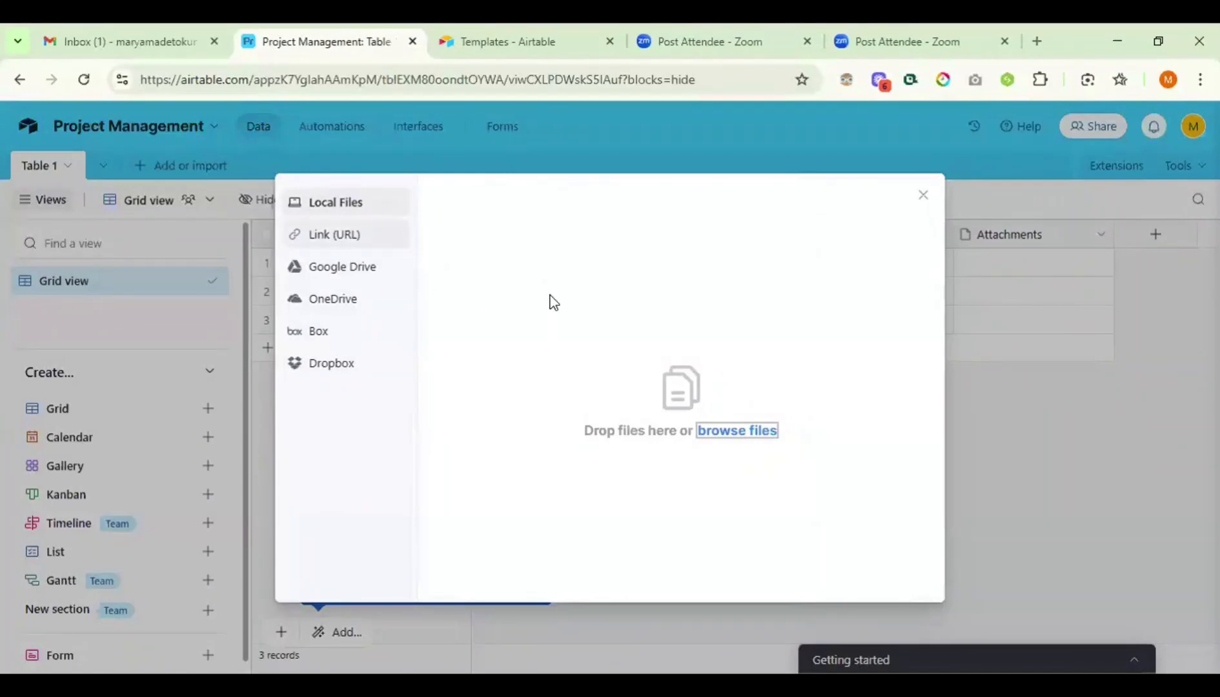
- Pick airtable_applications (1).csv from Downloads as the file to upload
left_click(751, 431)
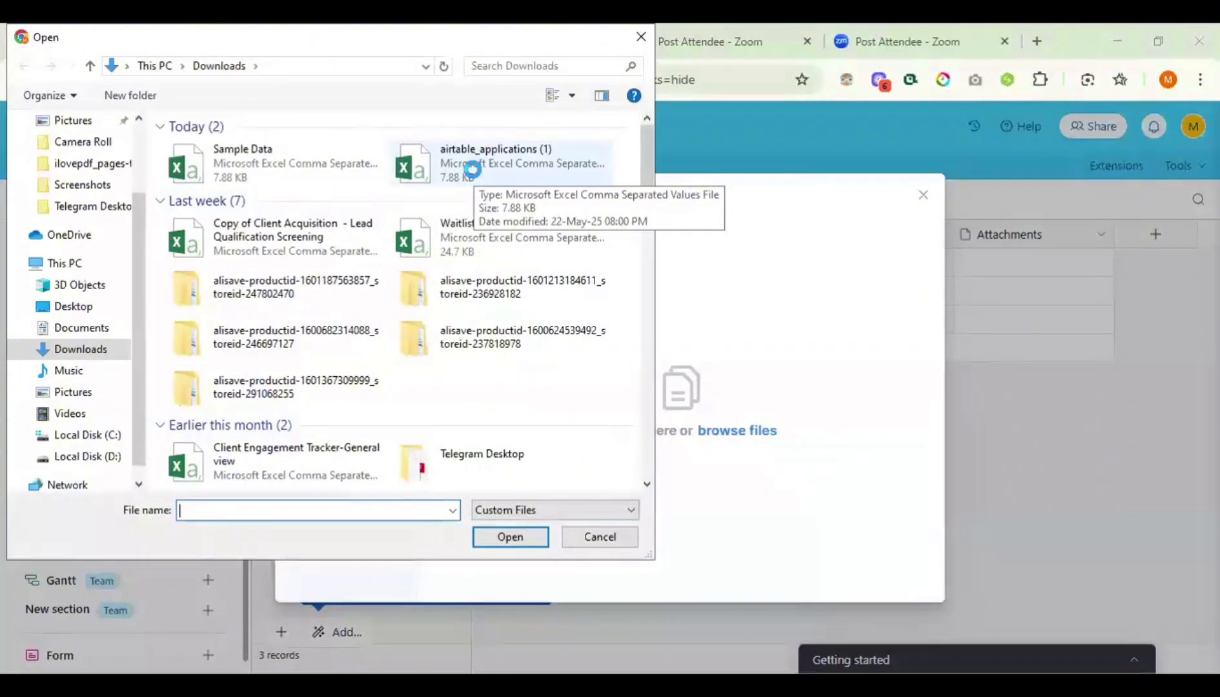
left_click(471, 169)
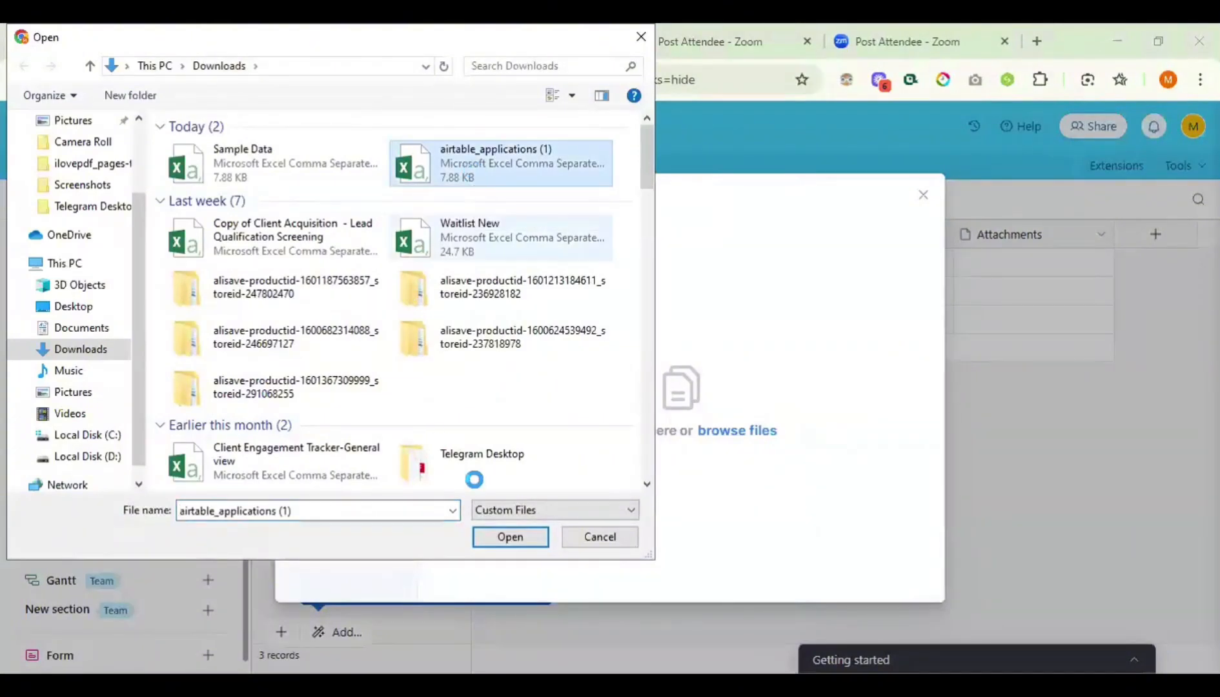
left_click(506, 533)
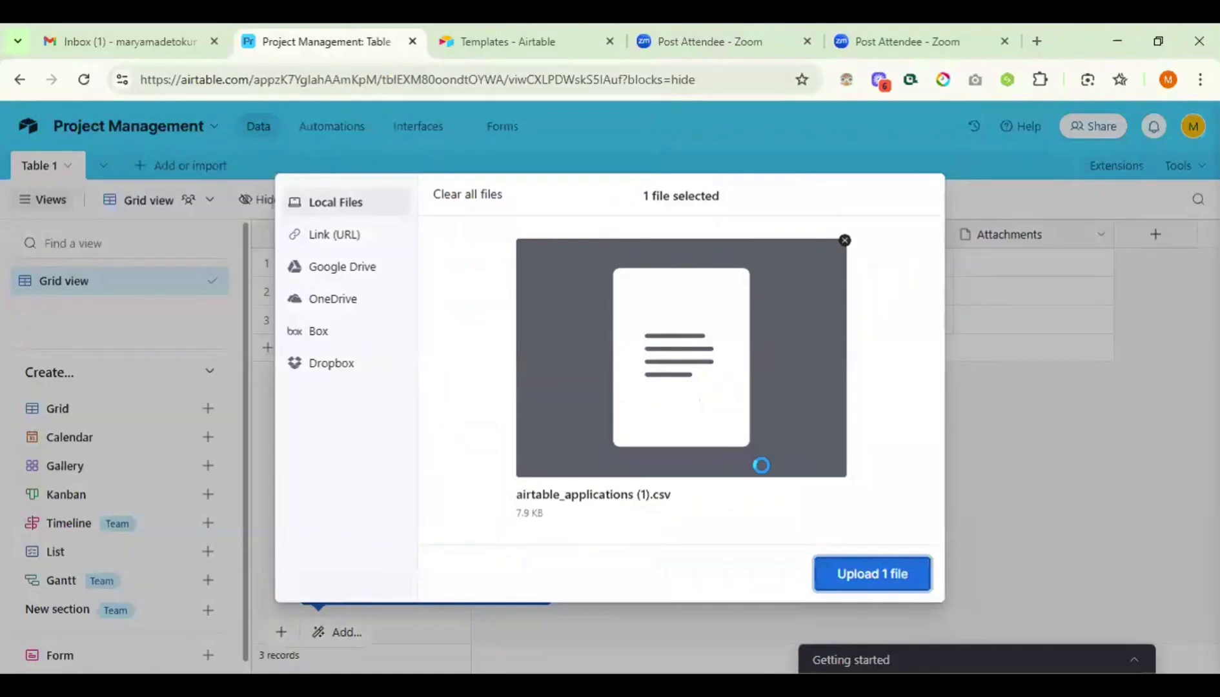
- Upload airtable_applications (1).csv, review the preview, and import its 51 records into Table 1
left_click(894, 572)
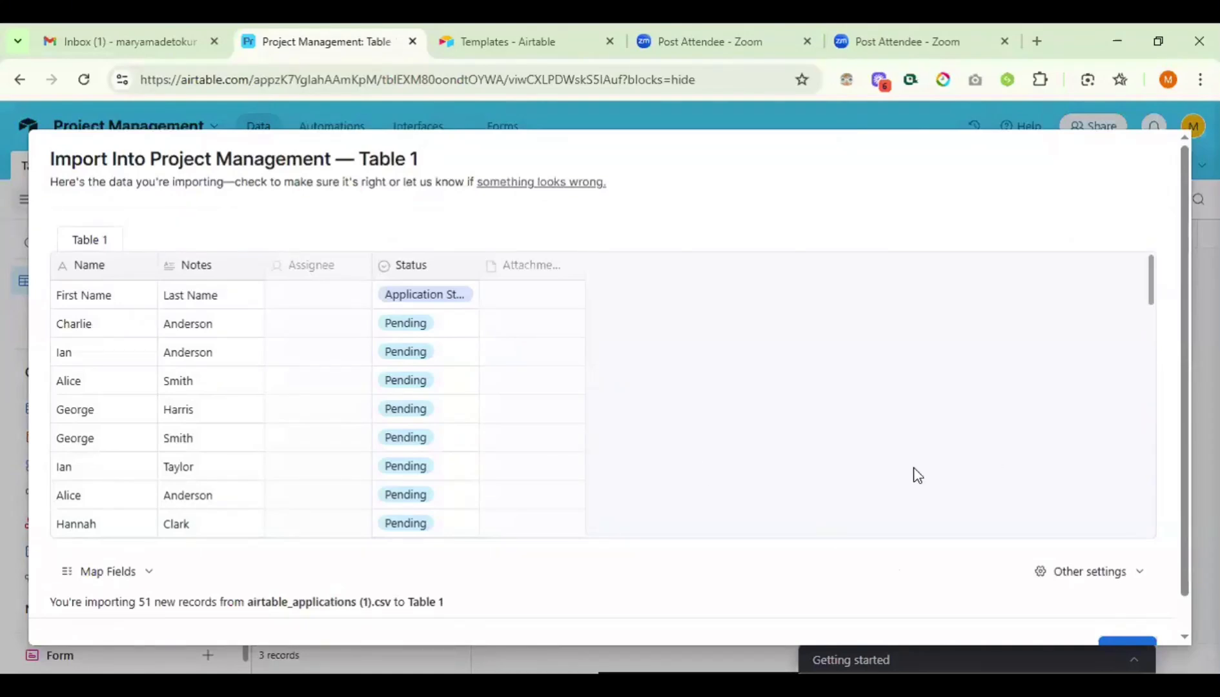
scroll(899, 484, "down", 3)
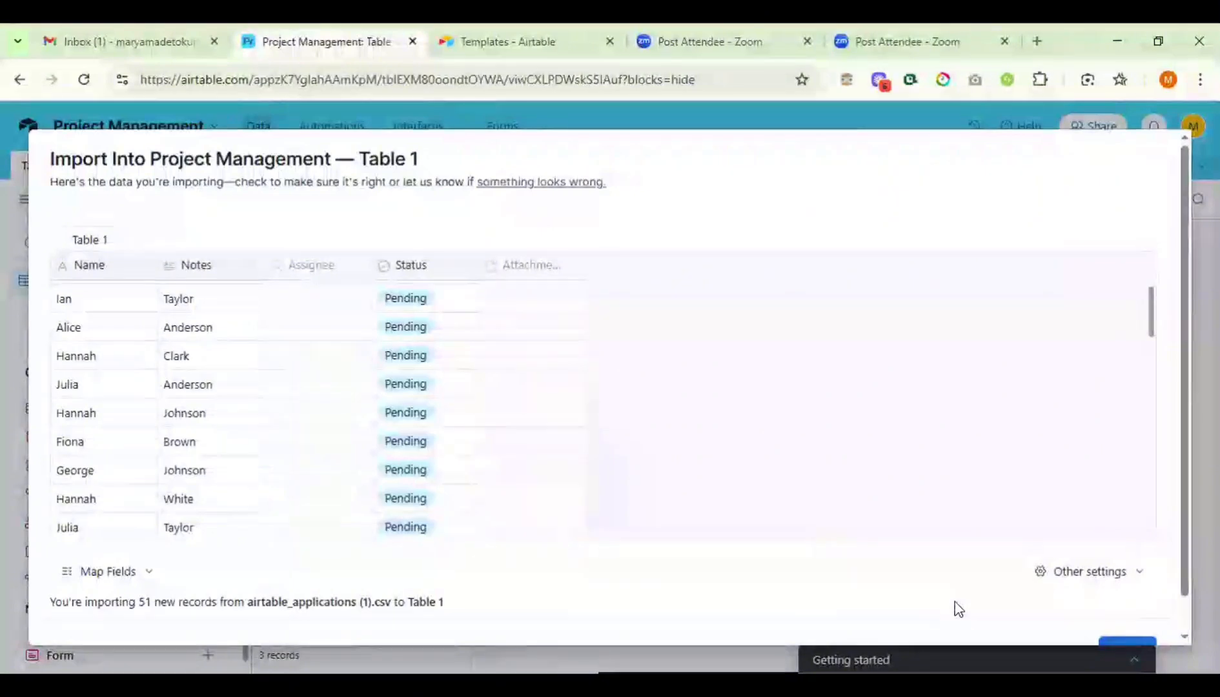
scroll(954, 603, "down", 1)
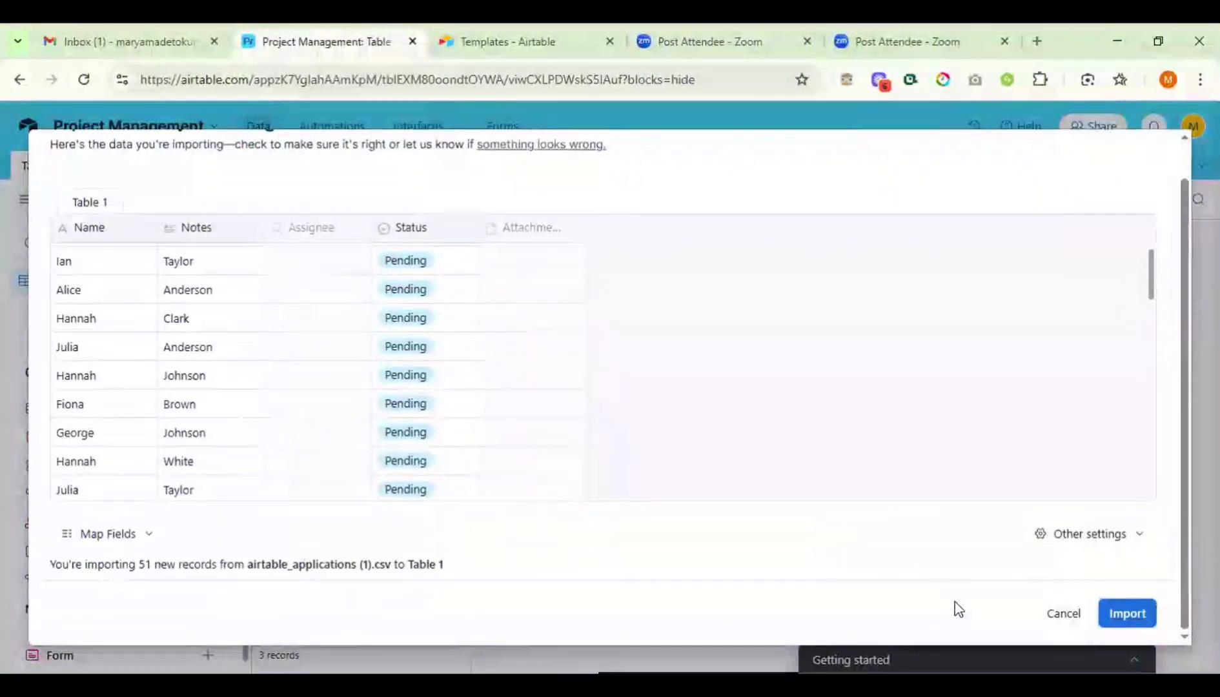
left_click(1132, 611)
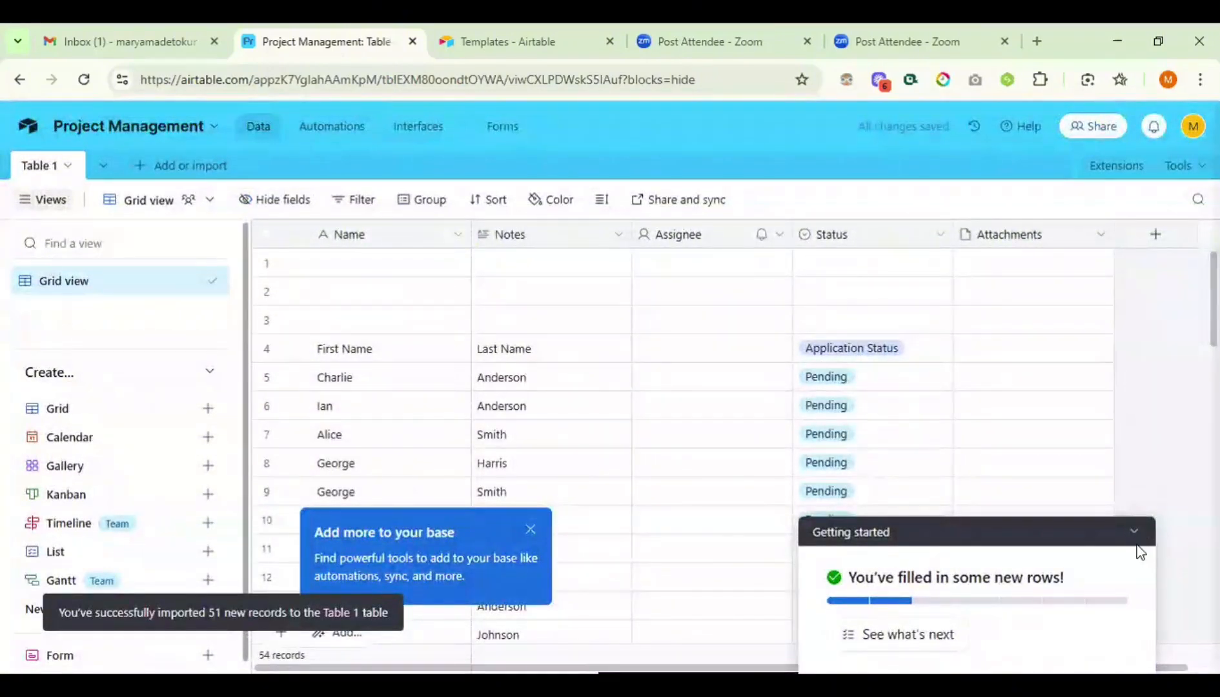
- Close the 'Add more to your base' tip and scroll through the 54 imported applicant rows
left_click(529, 533)
scroll(975, 416, "down", 1)
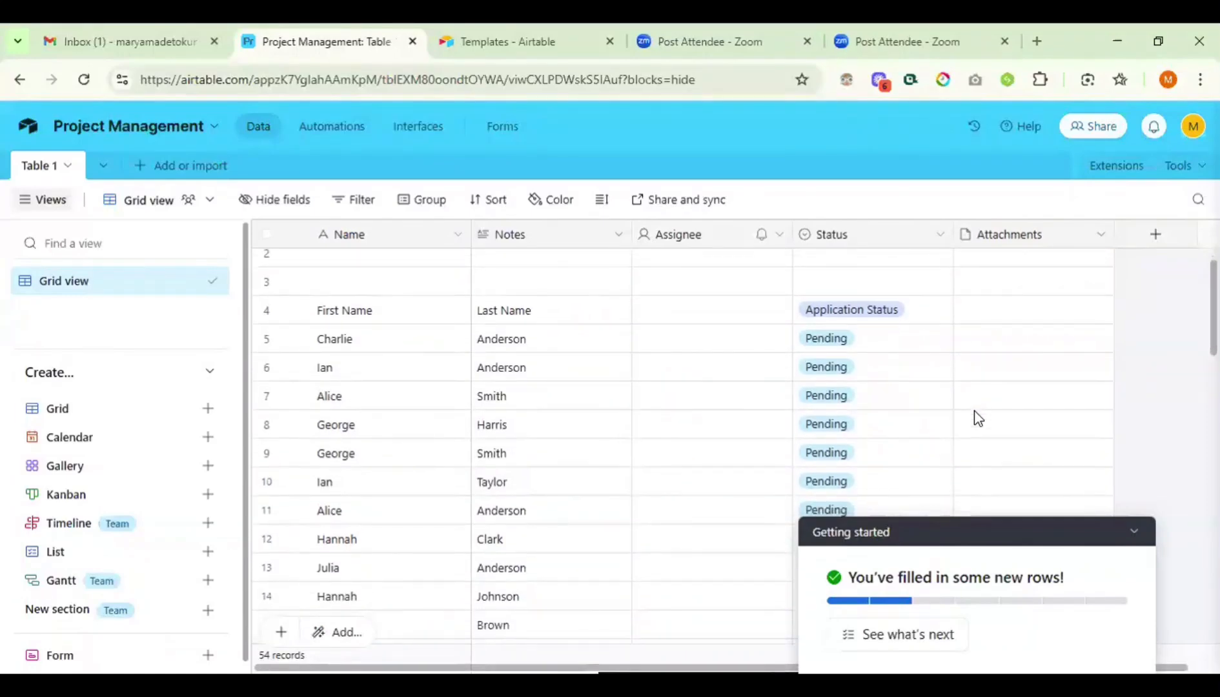
scroll(976, 417, "down", 2)
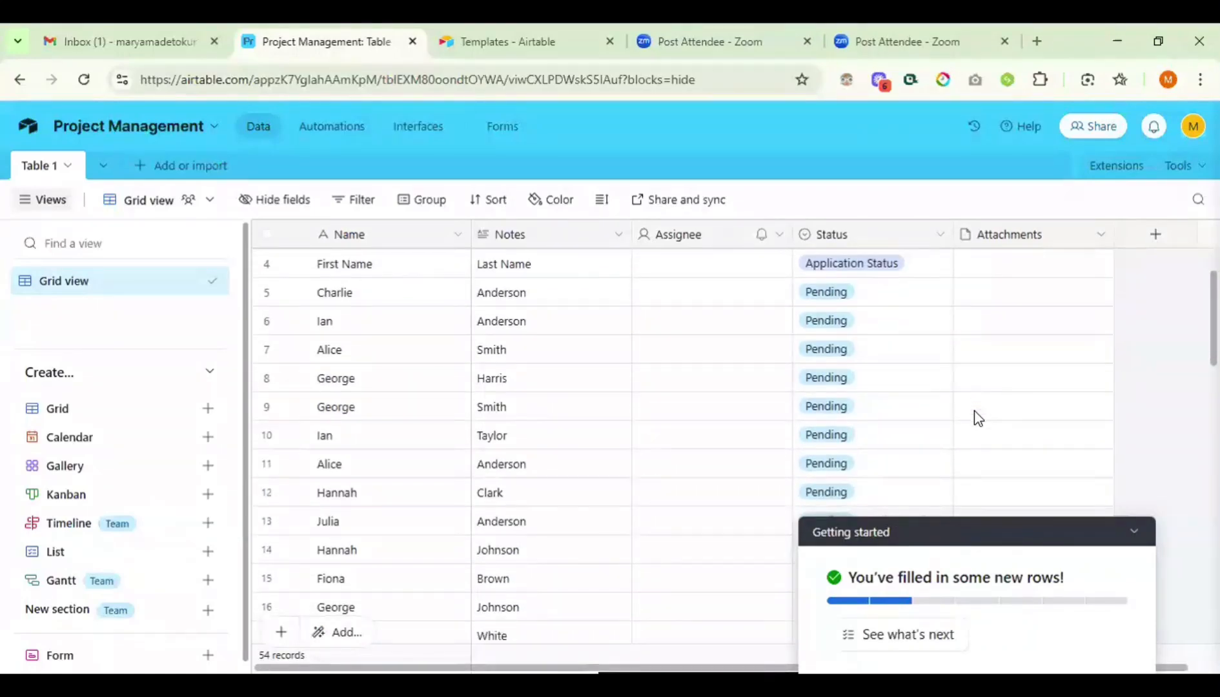
scroll(976, 416, "down", 2)
scroll(975, 417, "up", 5)
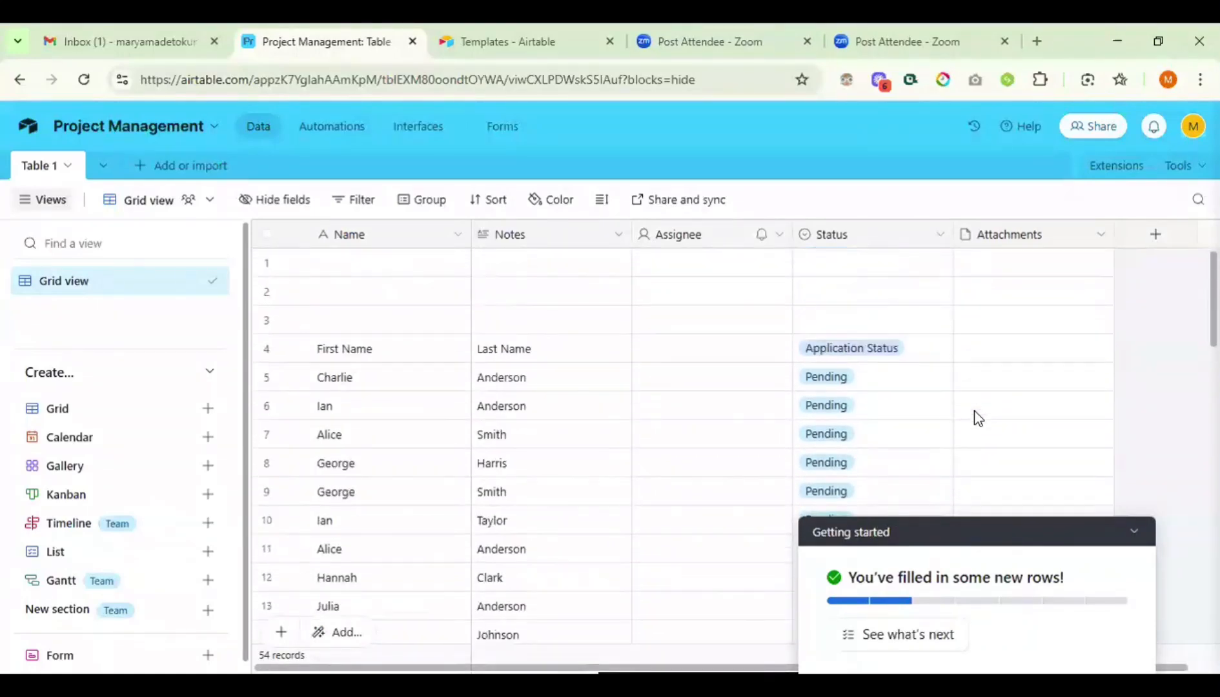
- Rename the imported table from 'Table 1' to 'Test' and save the name
left_click(68, 166)
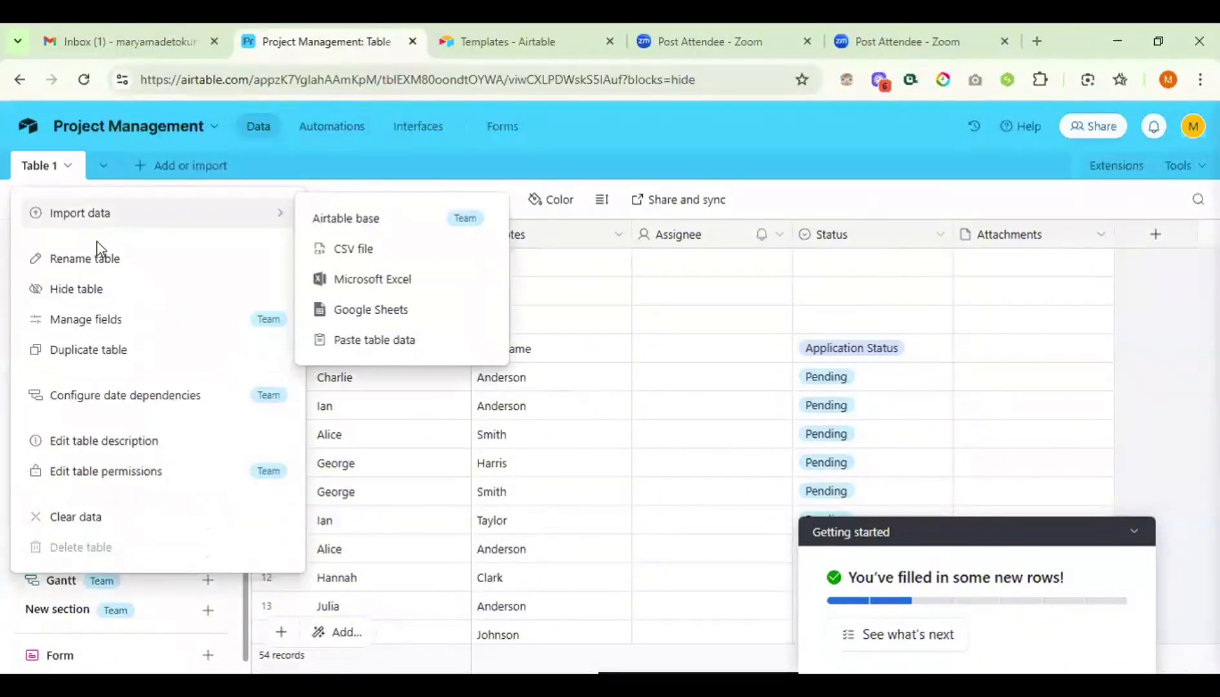
left_click(108, 274)
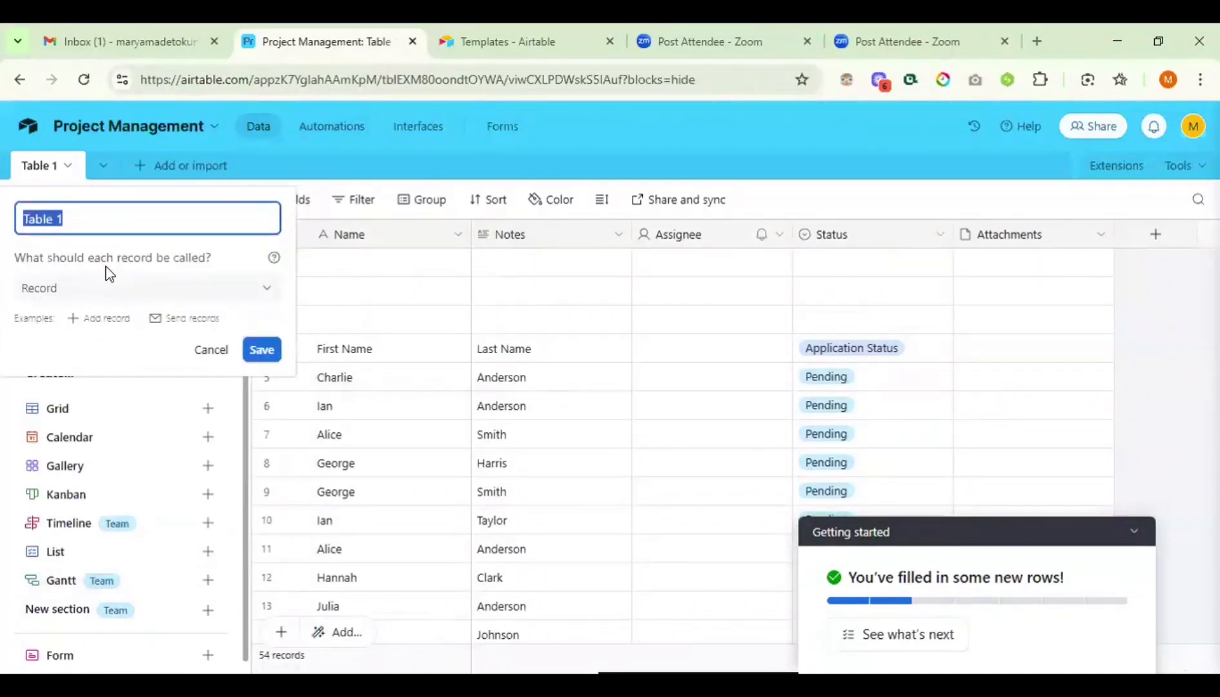
type("Test")
left_click(262, 351)
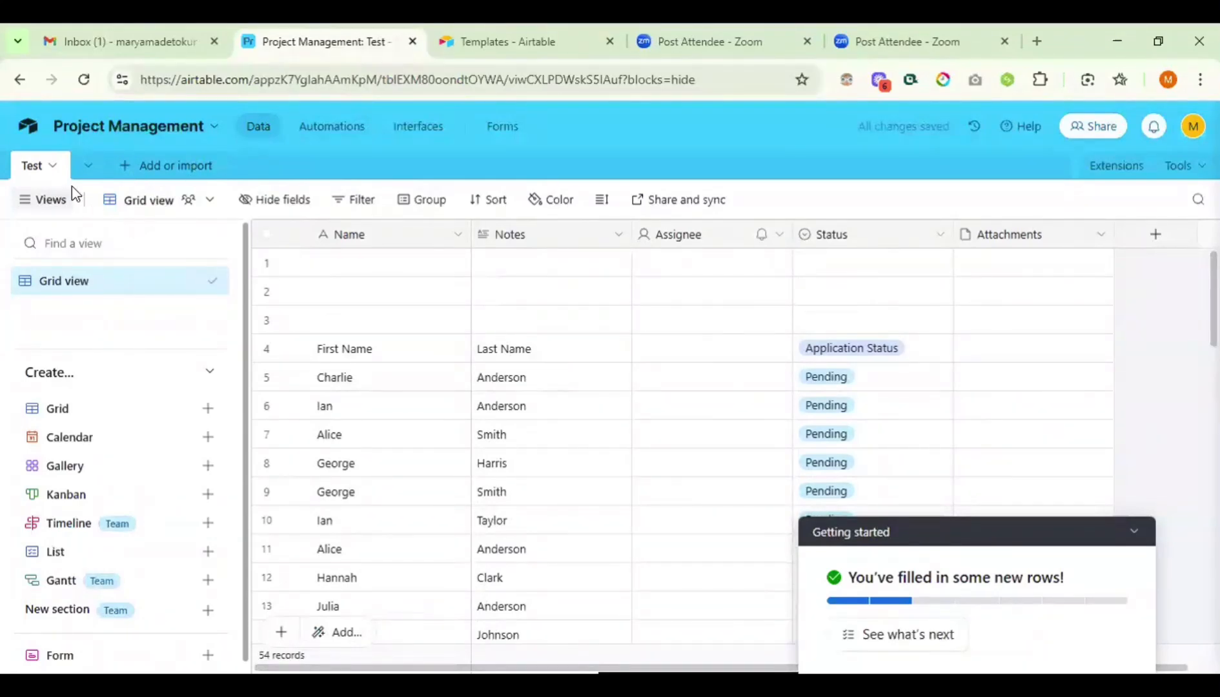
- Hide the Test table, show it again, and reopen its table options
left_click(57, 169)
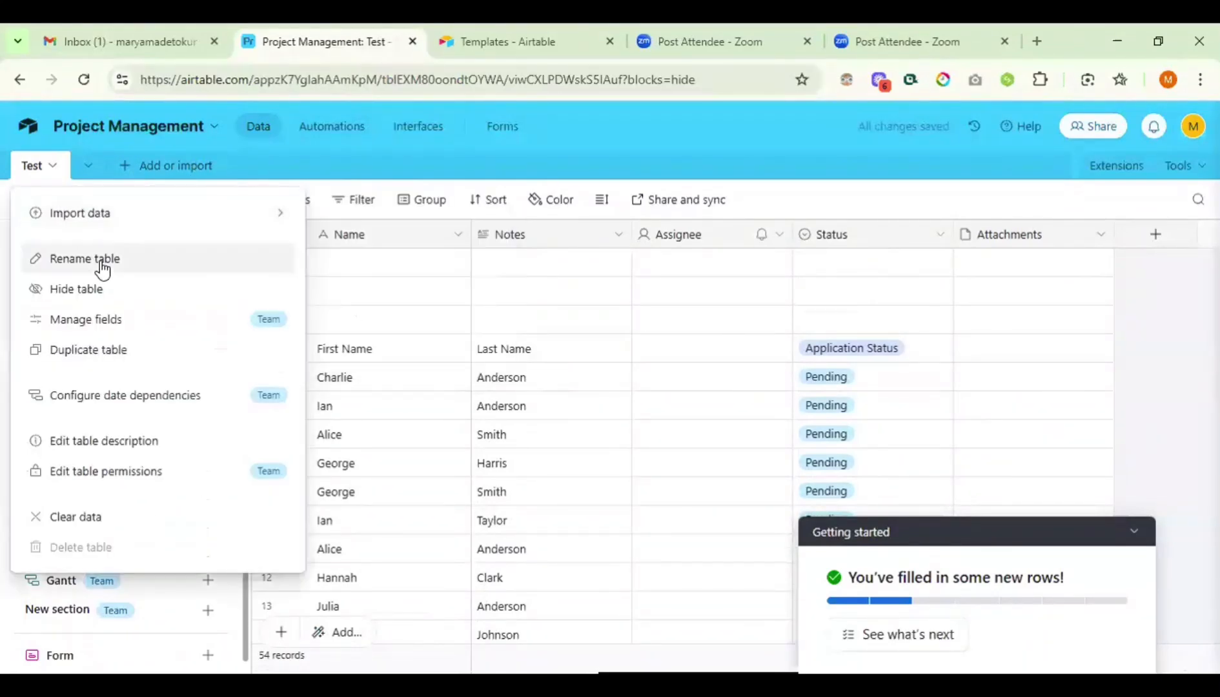
left_click(67, 292)
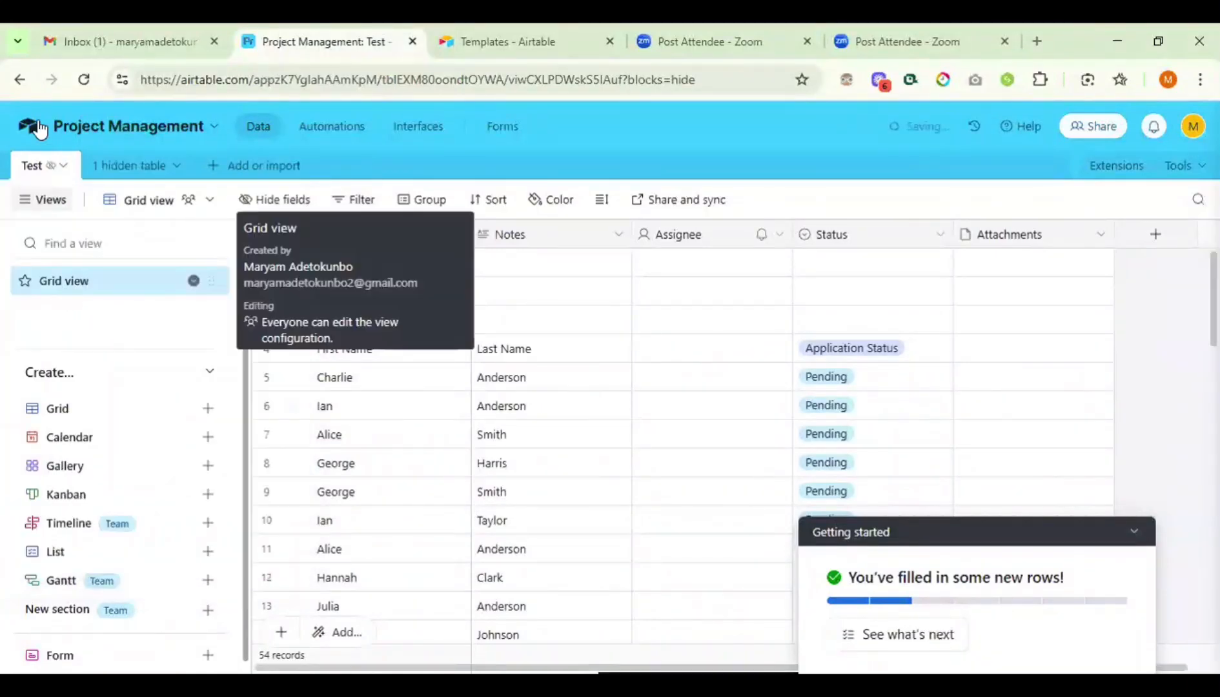
left_click(65, 168)
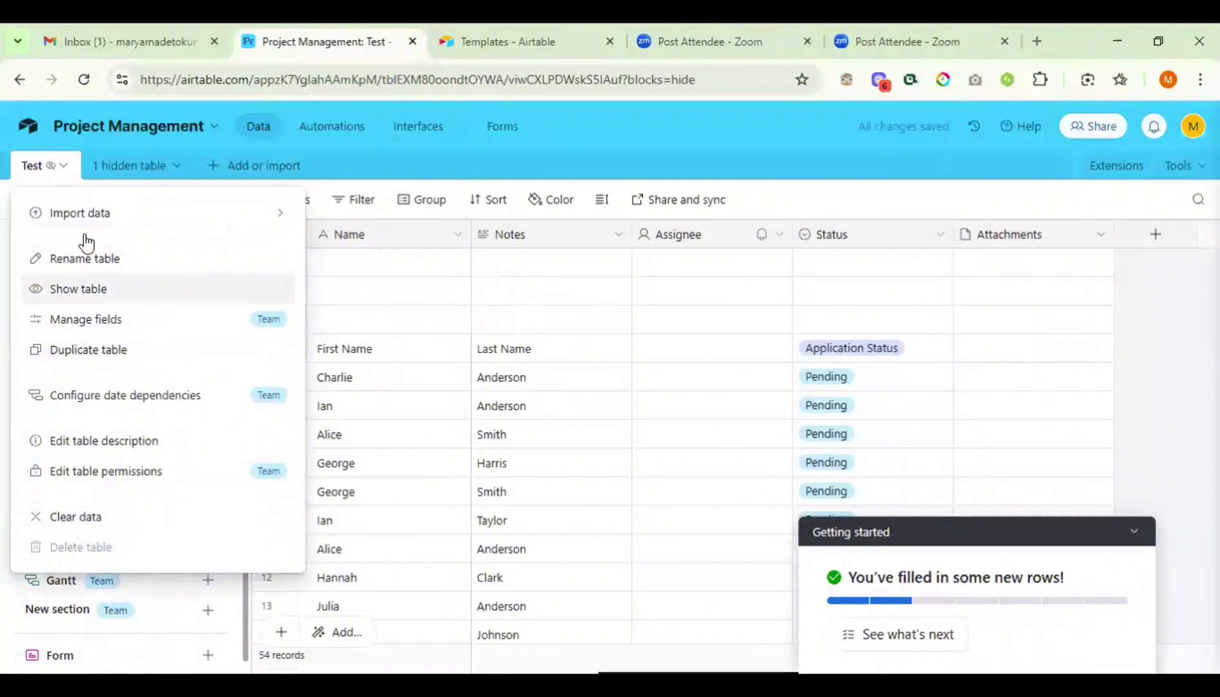
left_click(81, 287)
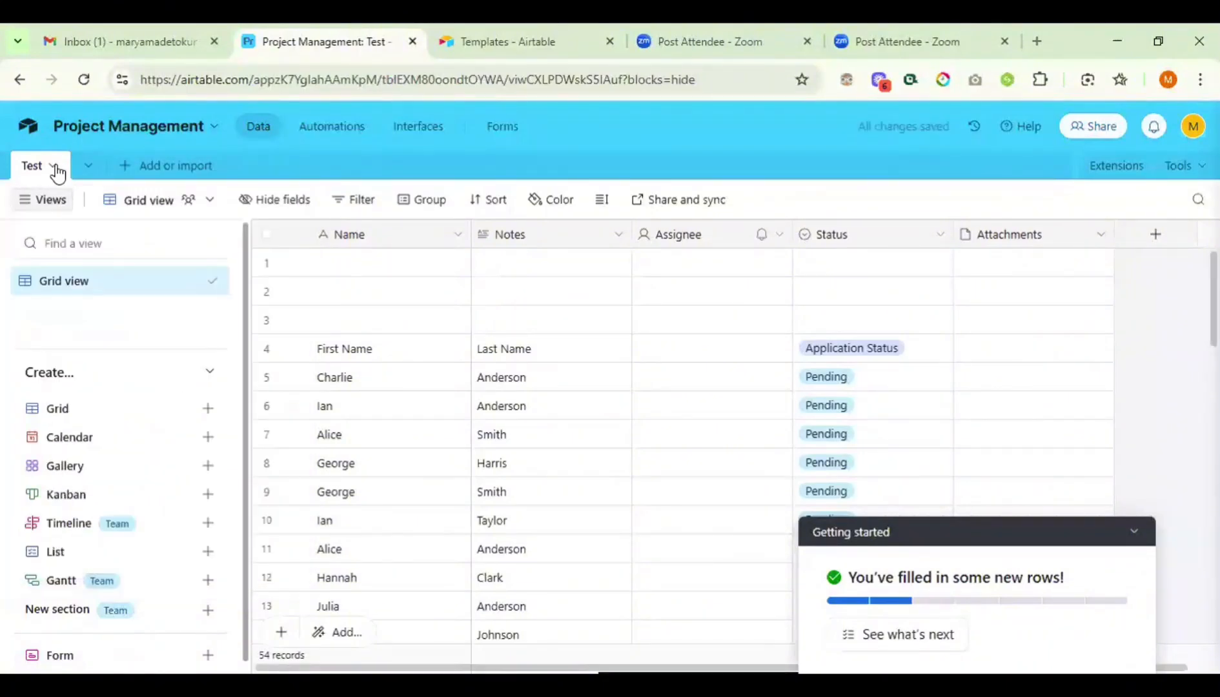
left_click(51, 167)
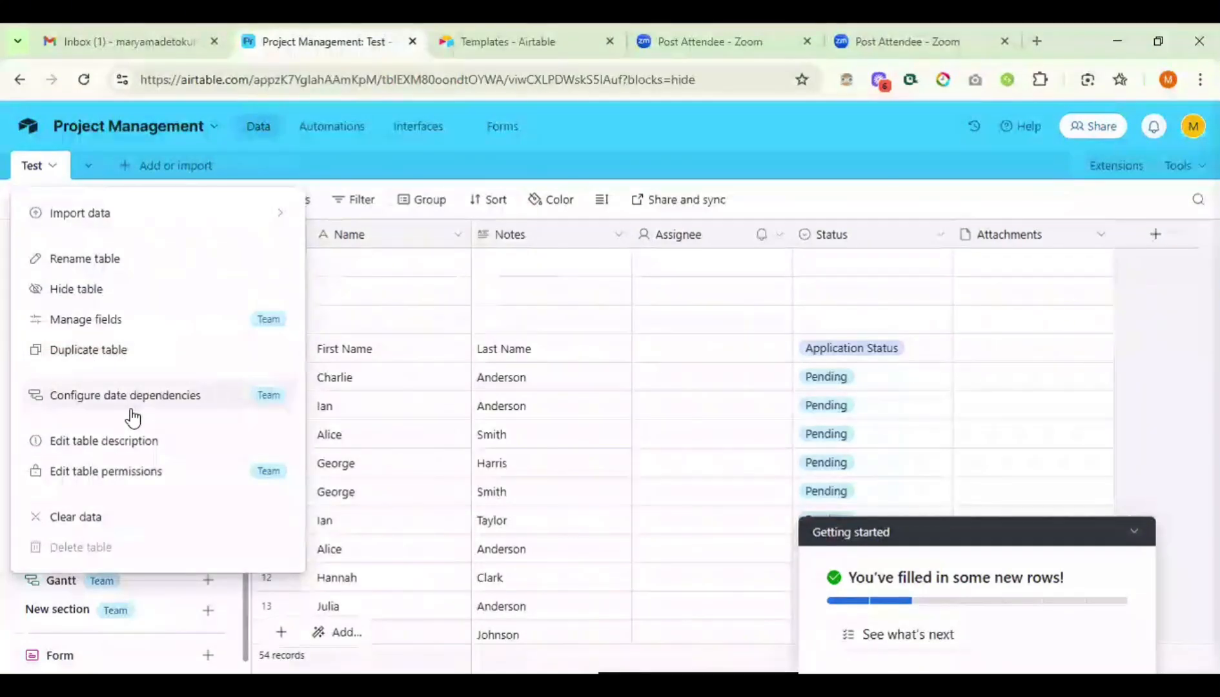
- Save 'for inventory' as the Test table's description
left_click(98, 441)
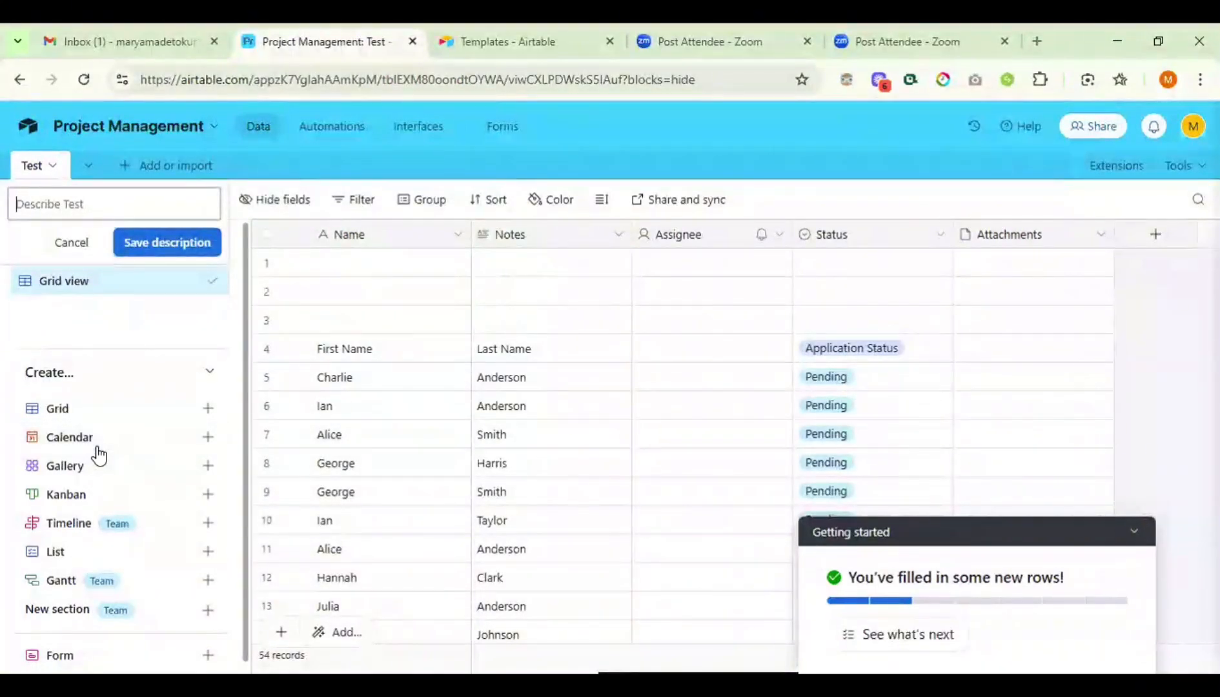
type("f")
type("or inventory")
left_click(145, 254)
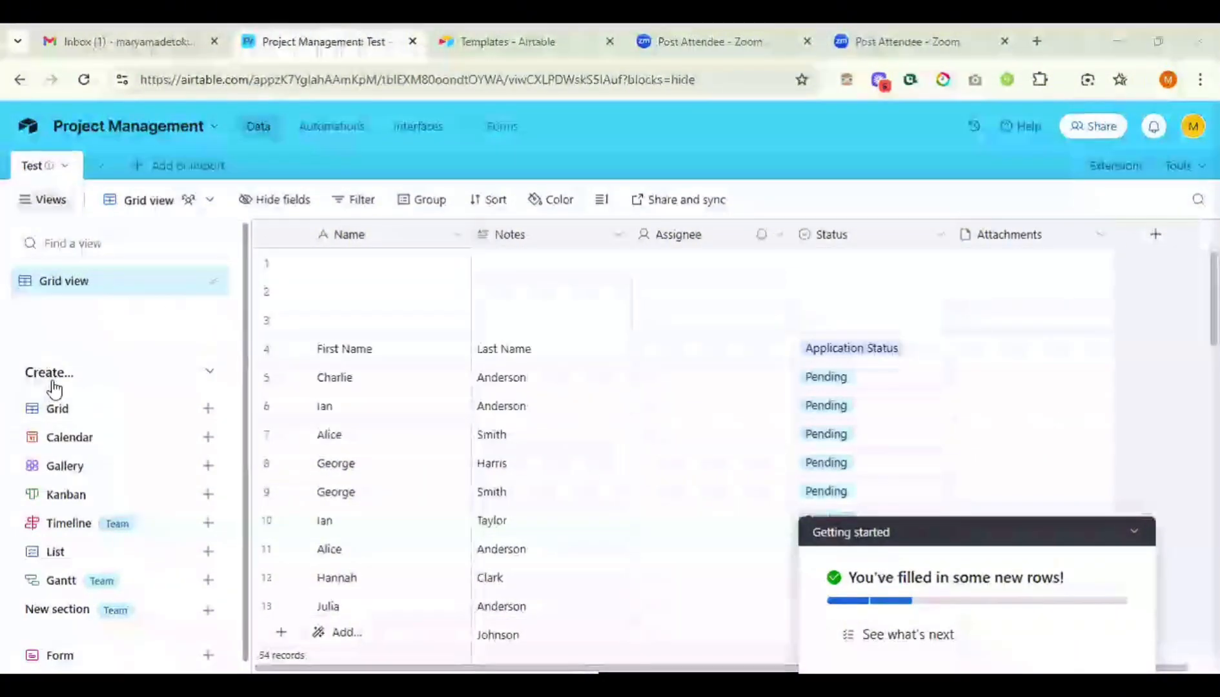
mouse_move(85, 416)
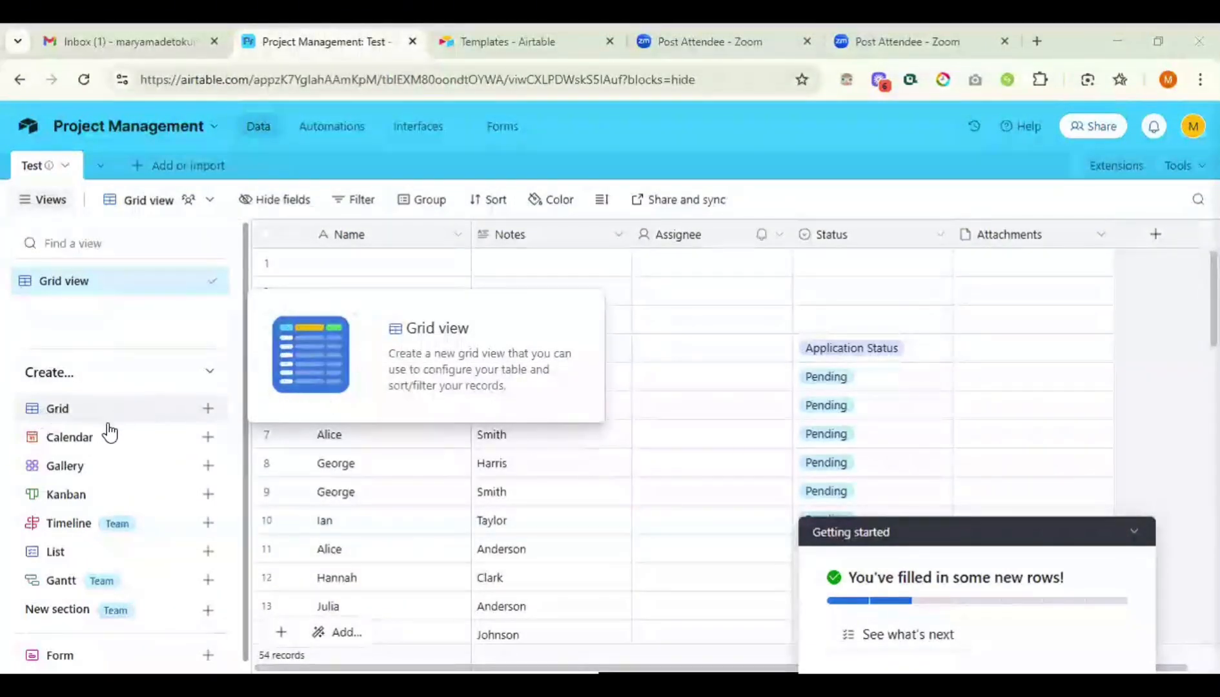
mouse_move(62, 440)
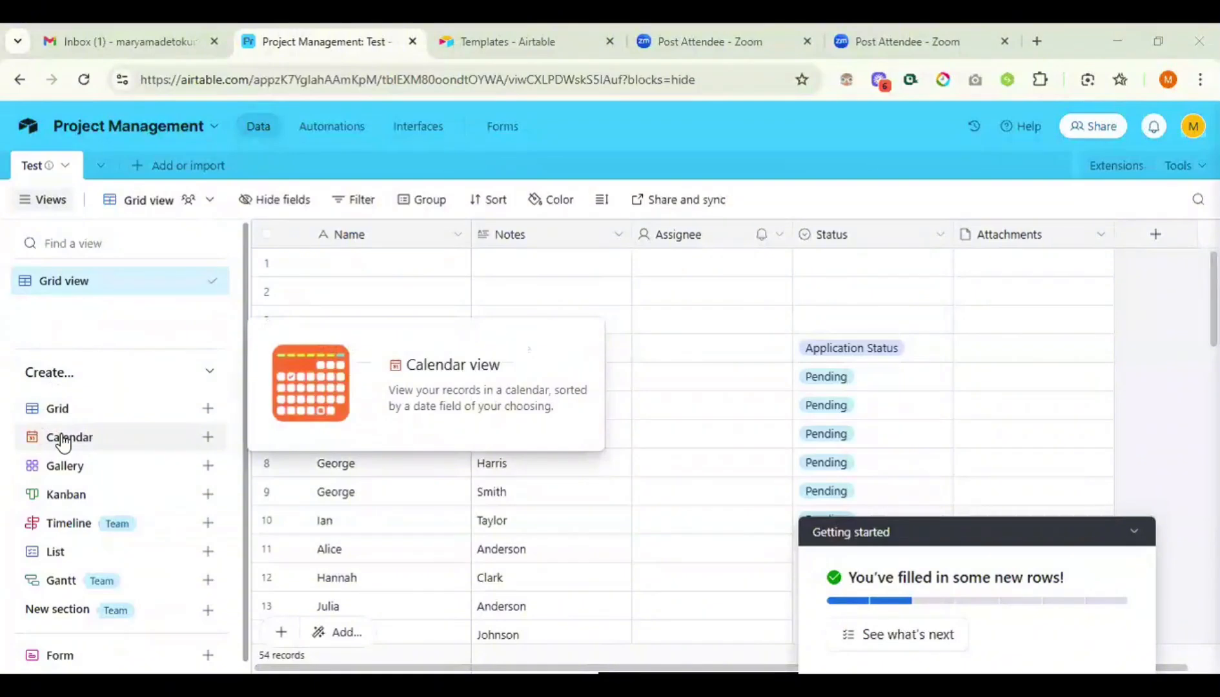
left_click(62, 441)
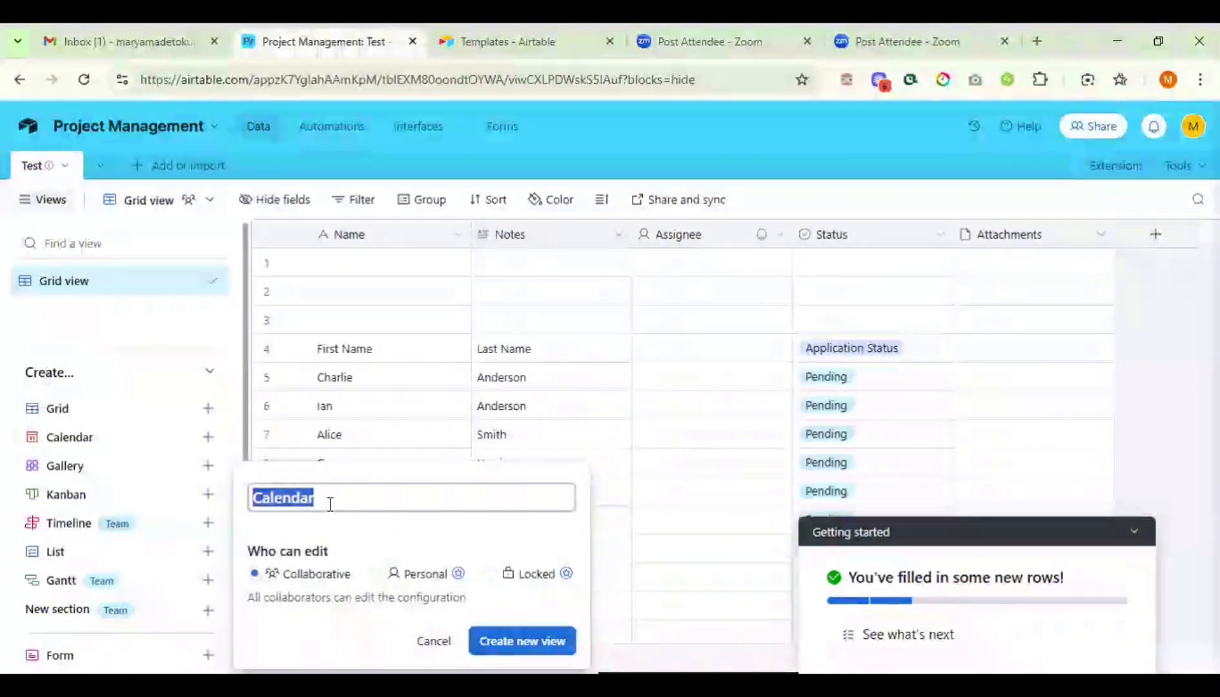
type("kE")
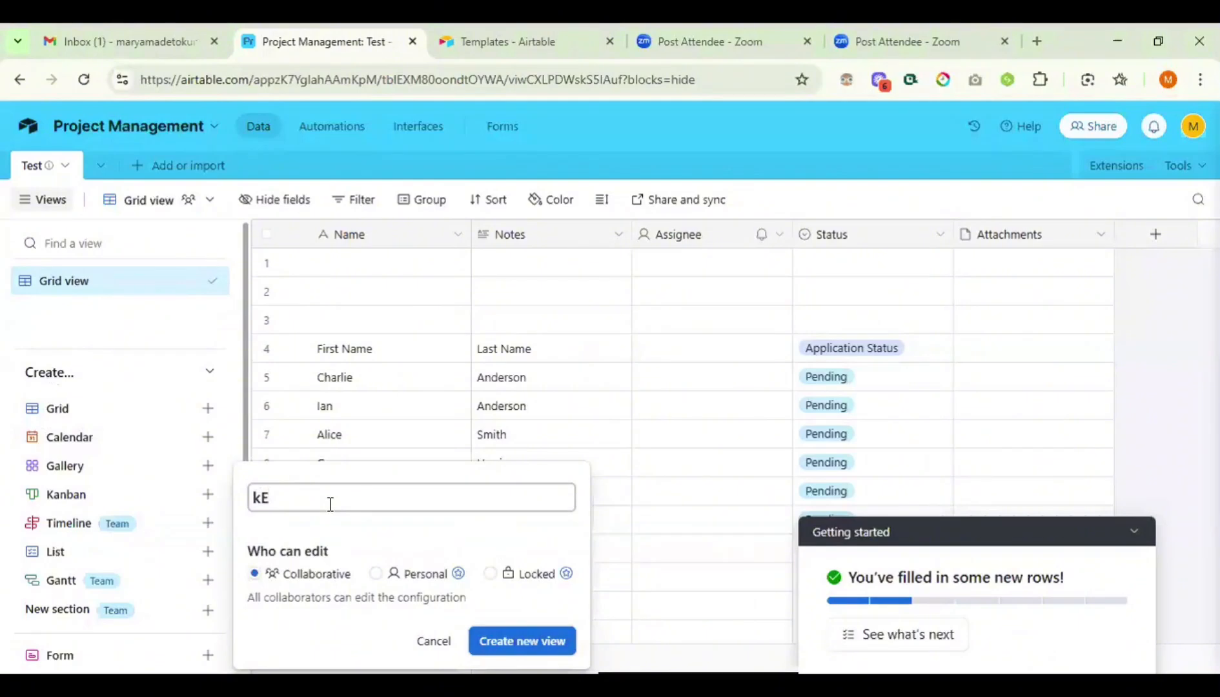
key("BackSpace")
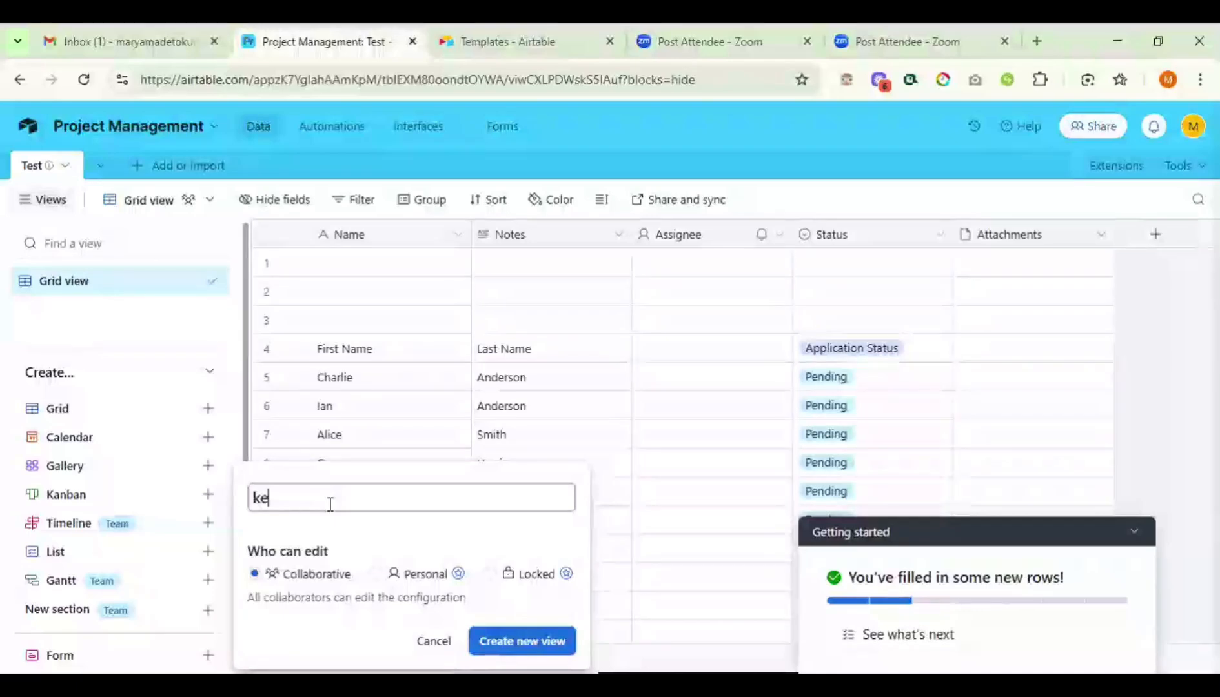
type("ey dates")
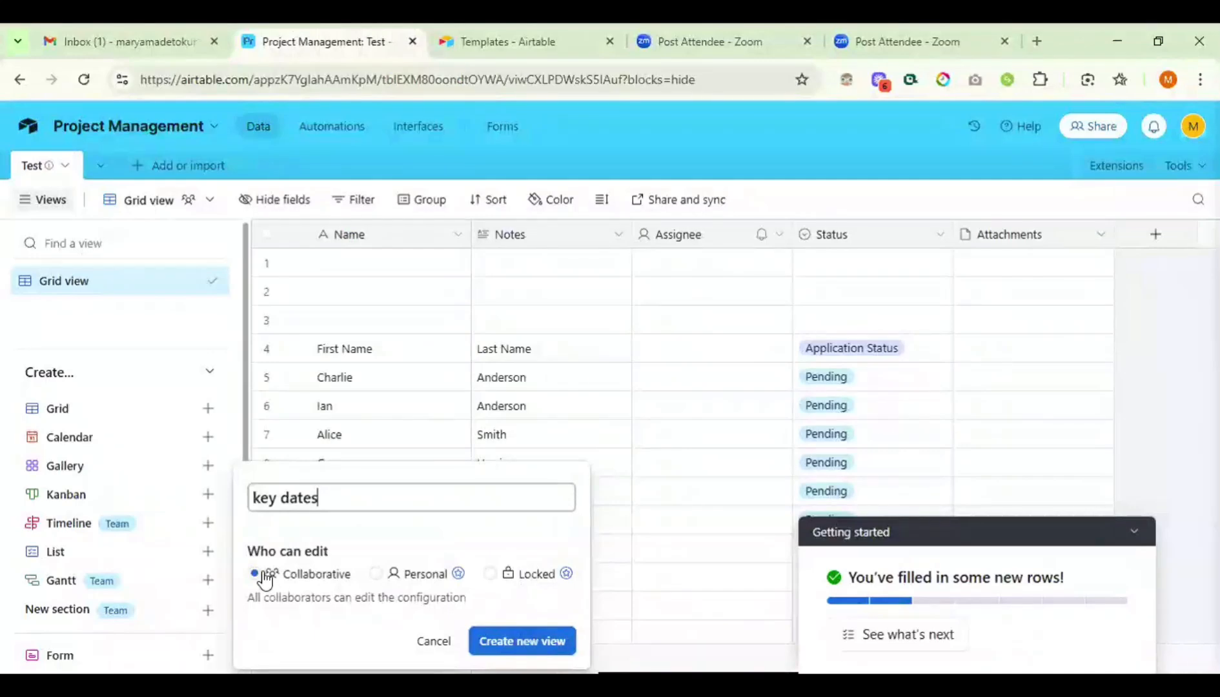
left_click(509, 646)
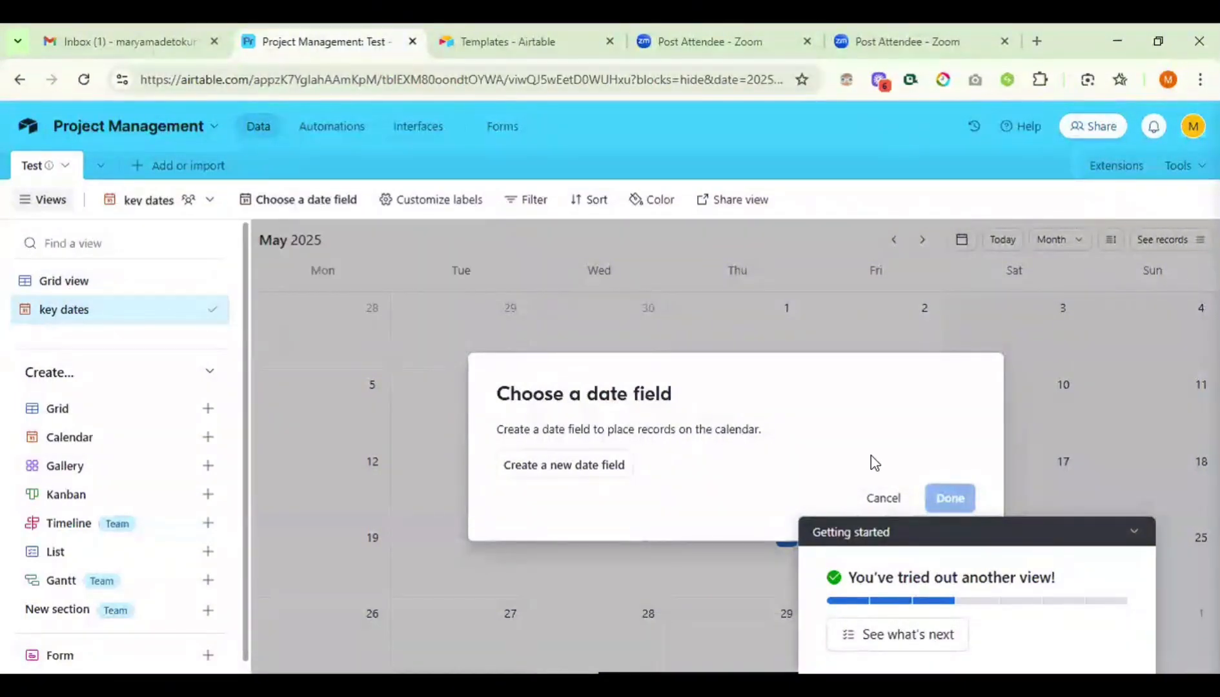
left_click(882, 498)
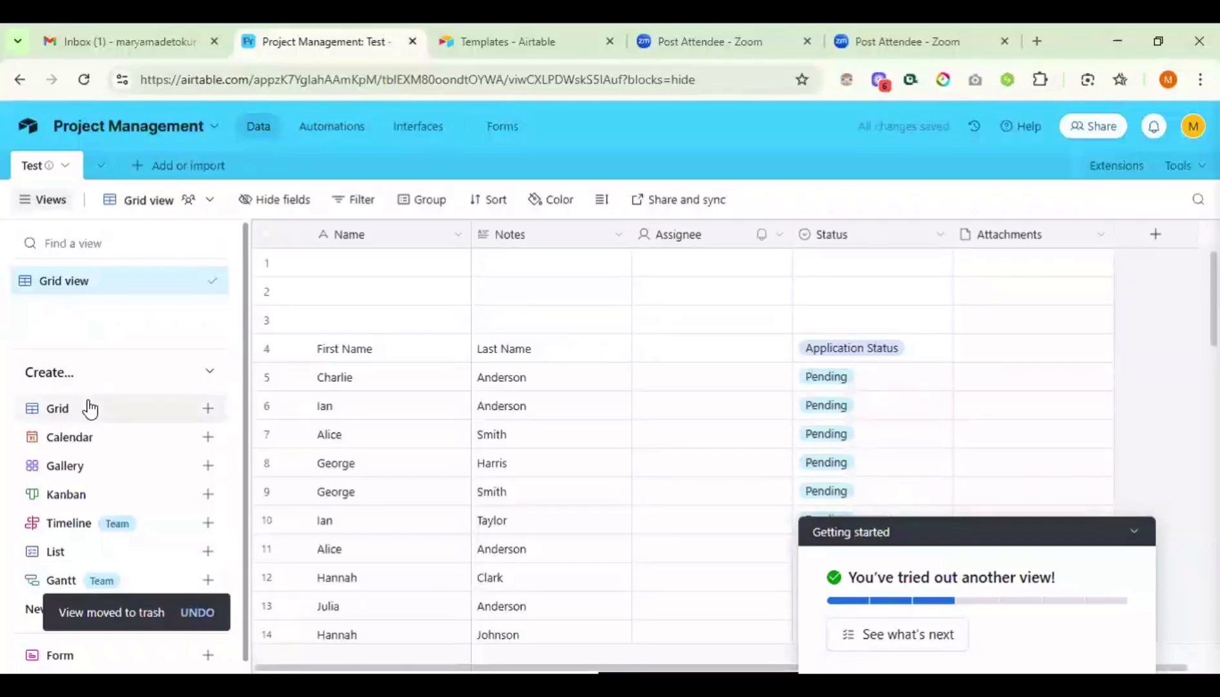
left_click(1152, 236)
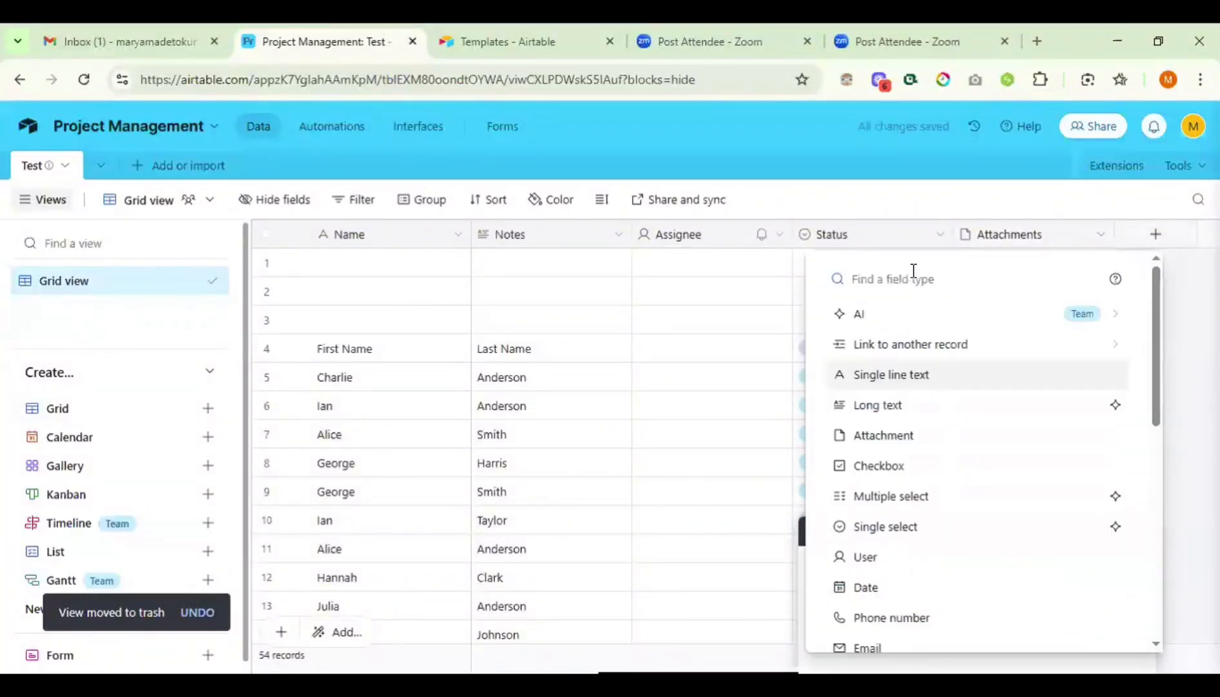
type("d")
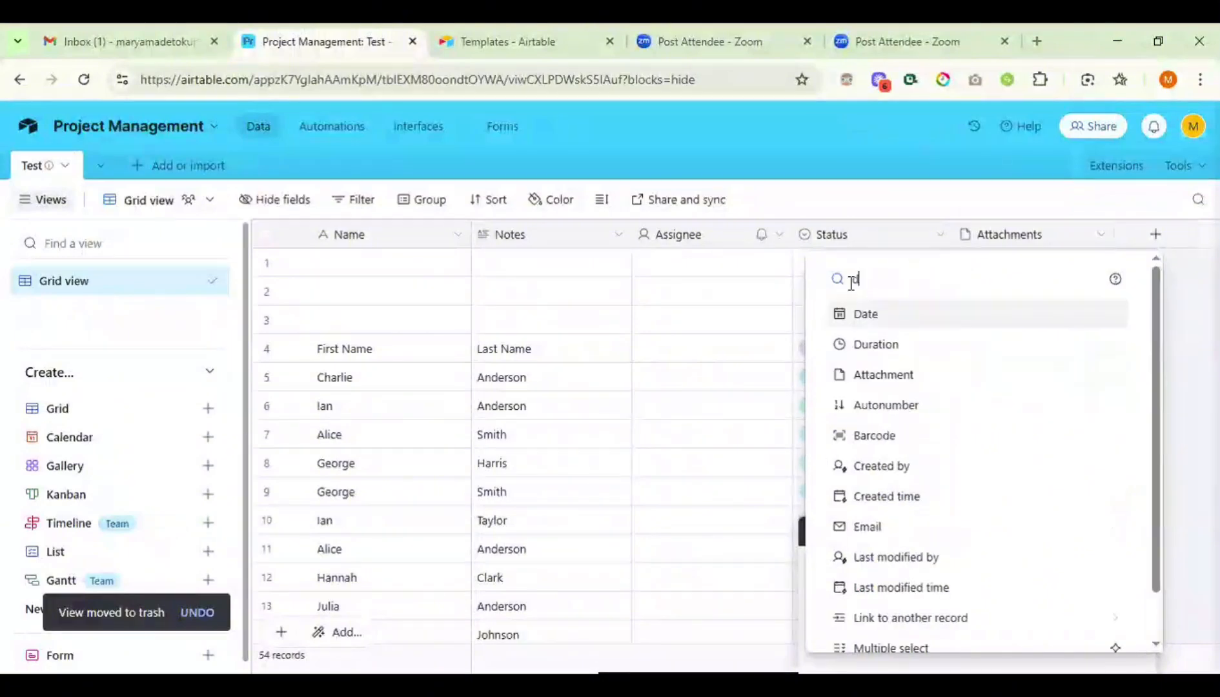
left_click(877, 315)
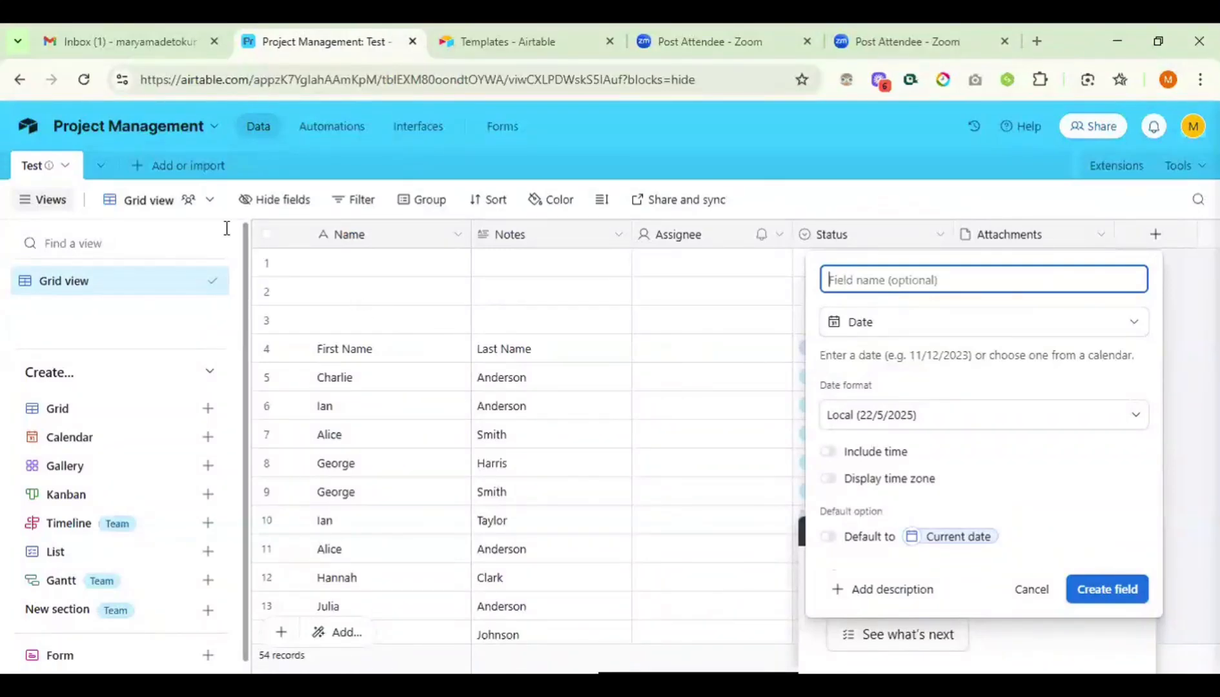
left_click(137, 315)
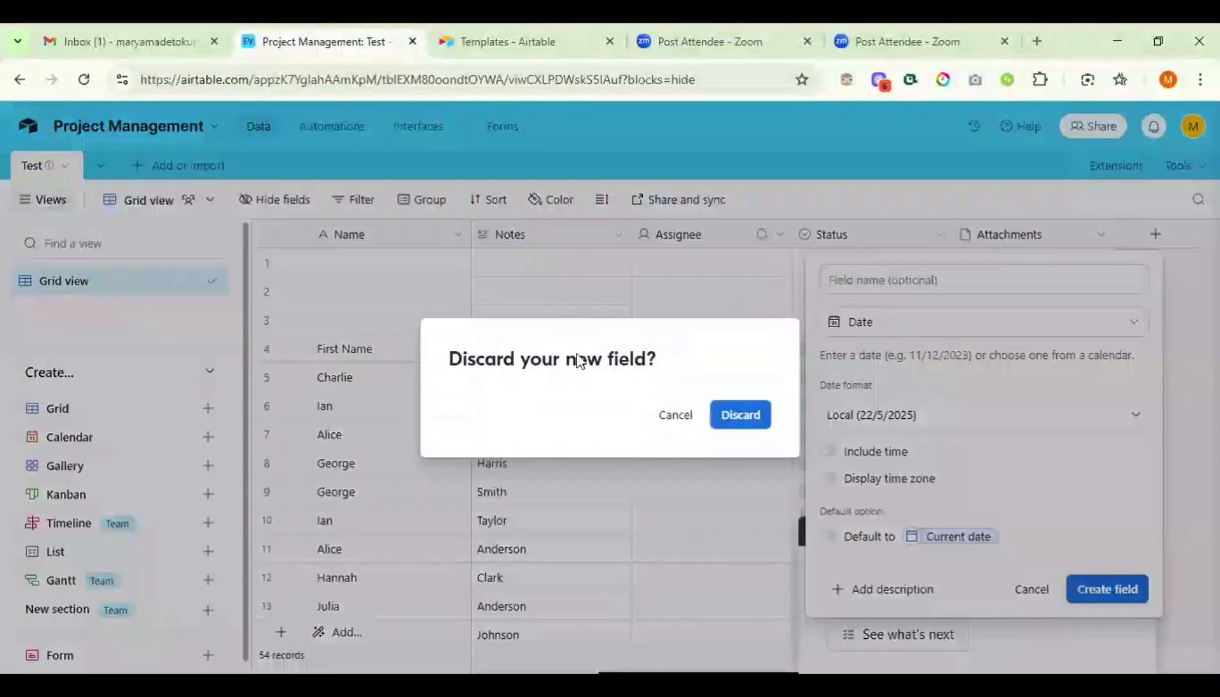
left_click(681, 416)
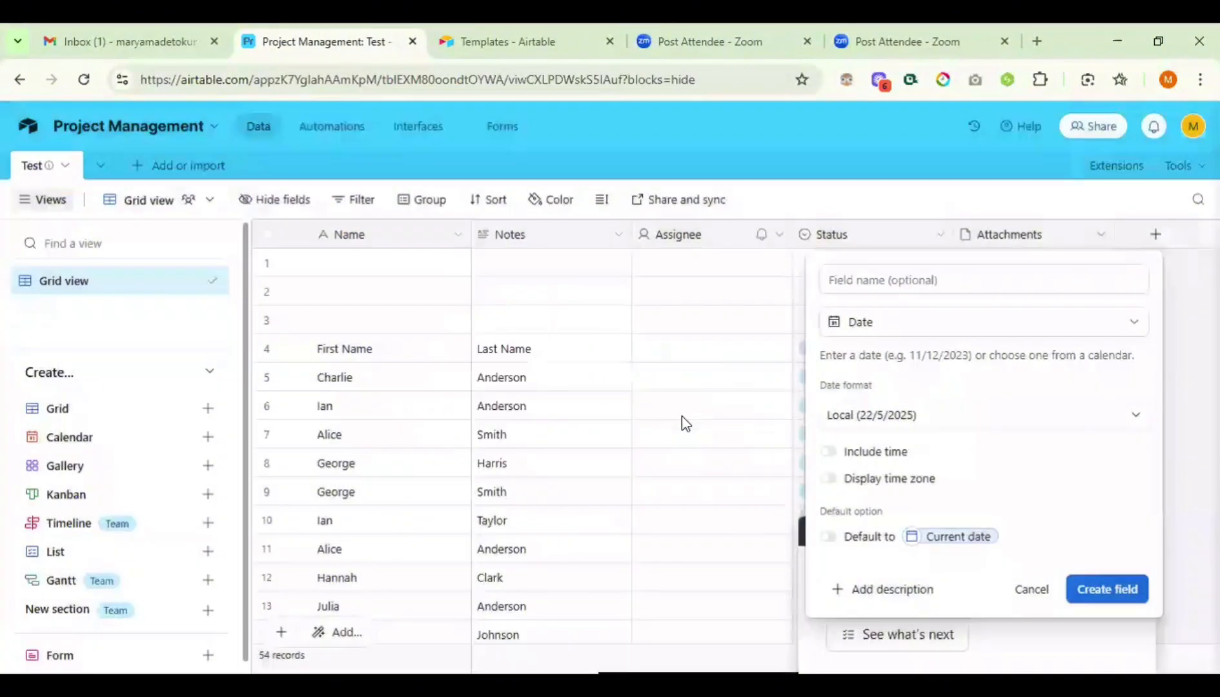
left_click(1179, 394)
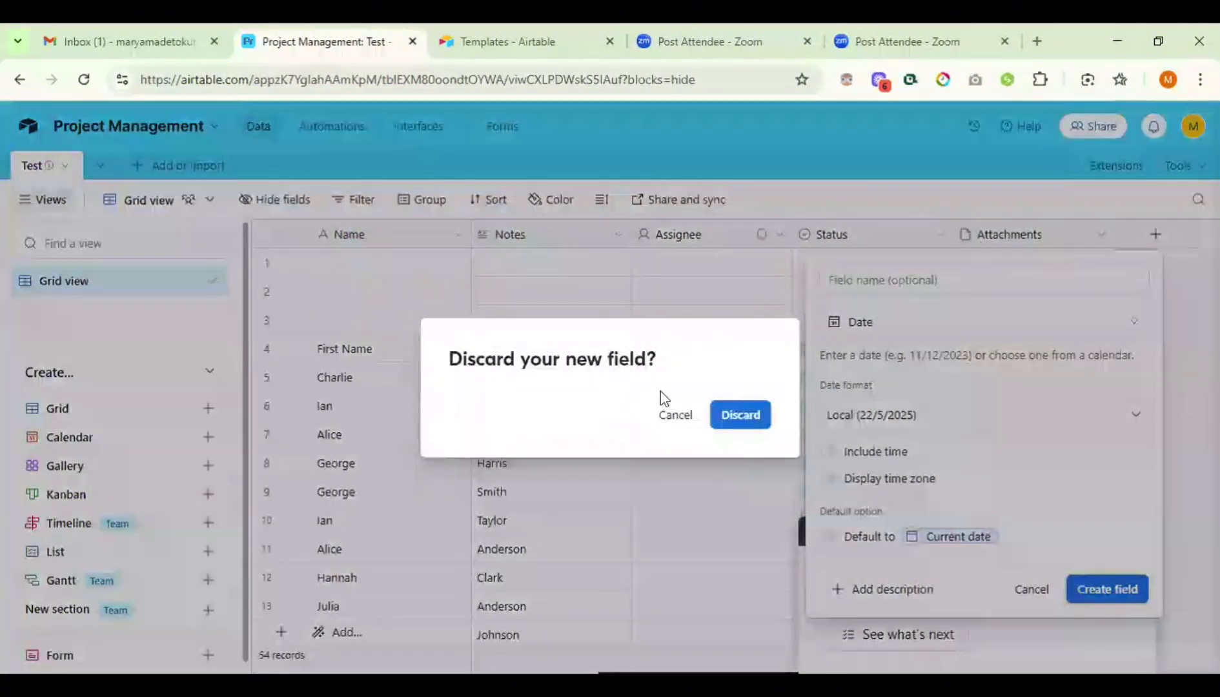
left_click(740, 415)
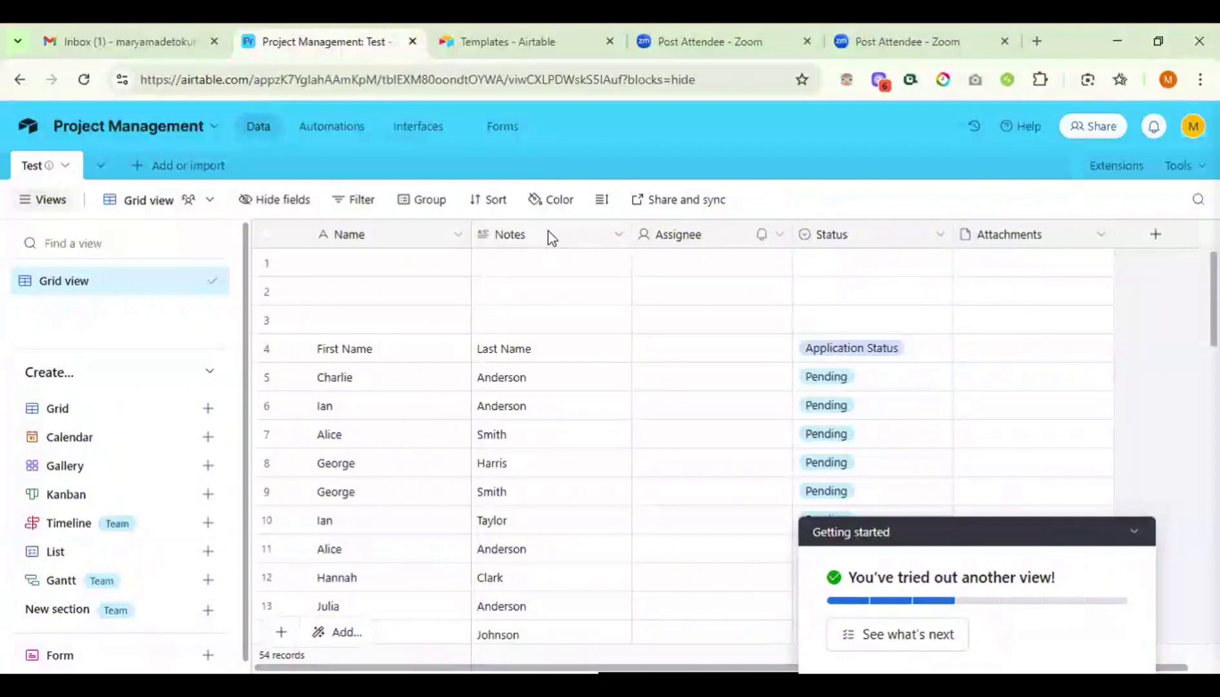
left_click(261, 218)
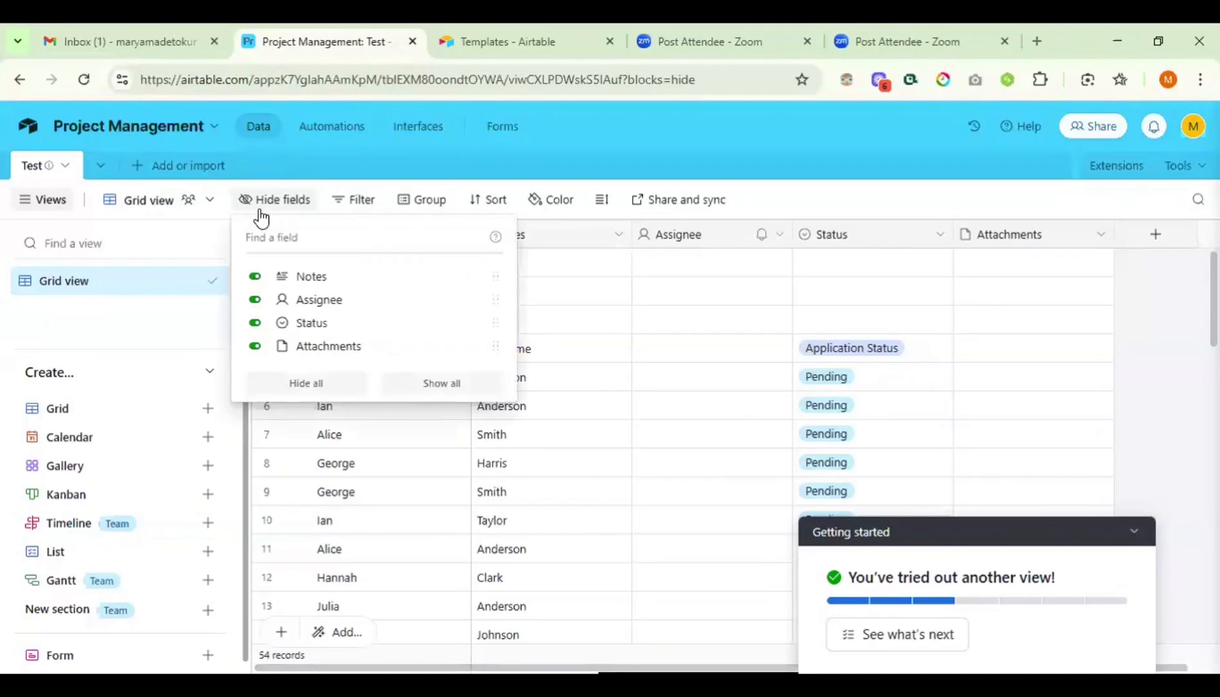
left_click(306, 384)
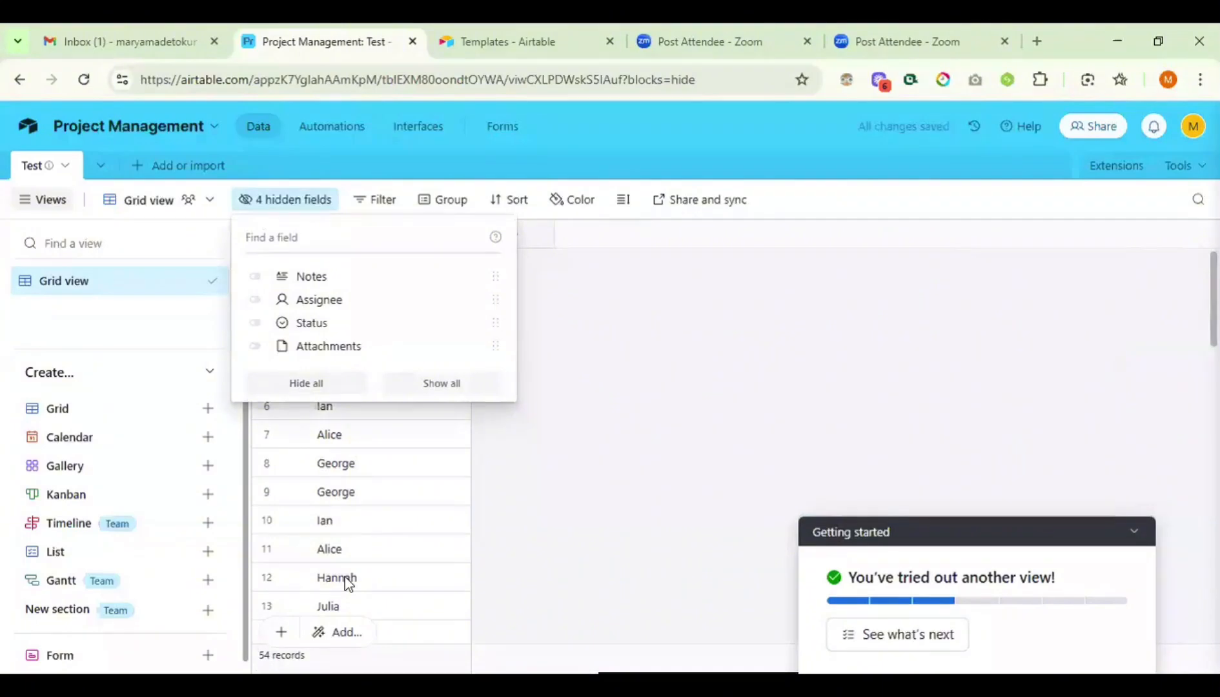
left_click(256, 349)
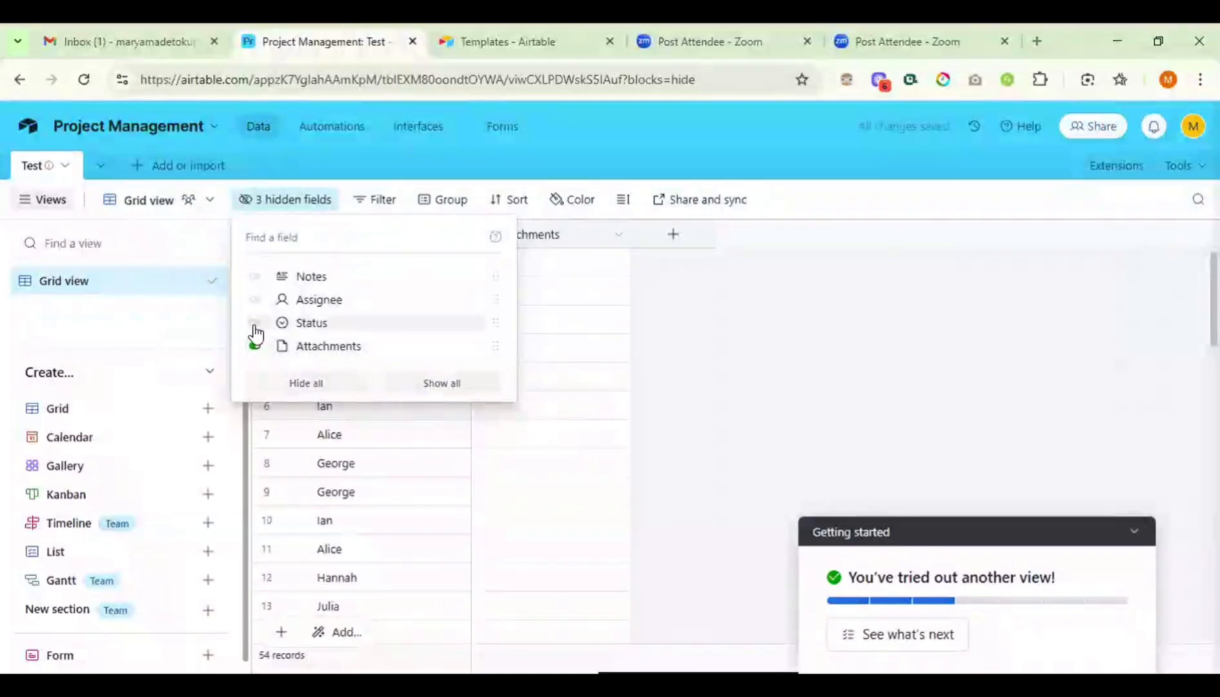
left_click(256, 324)
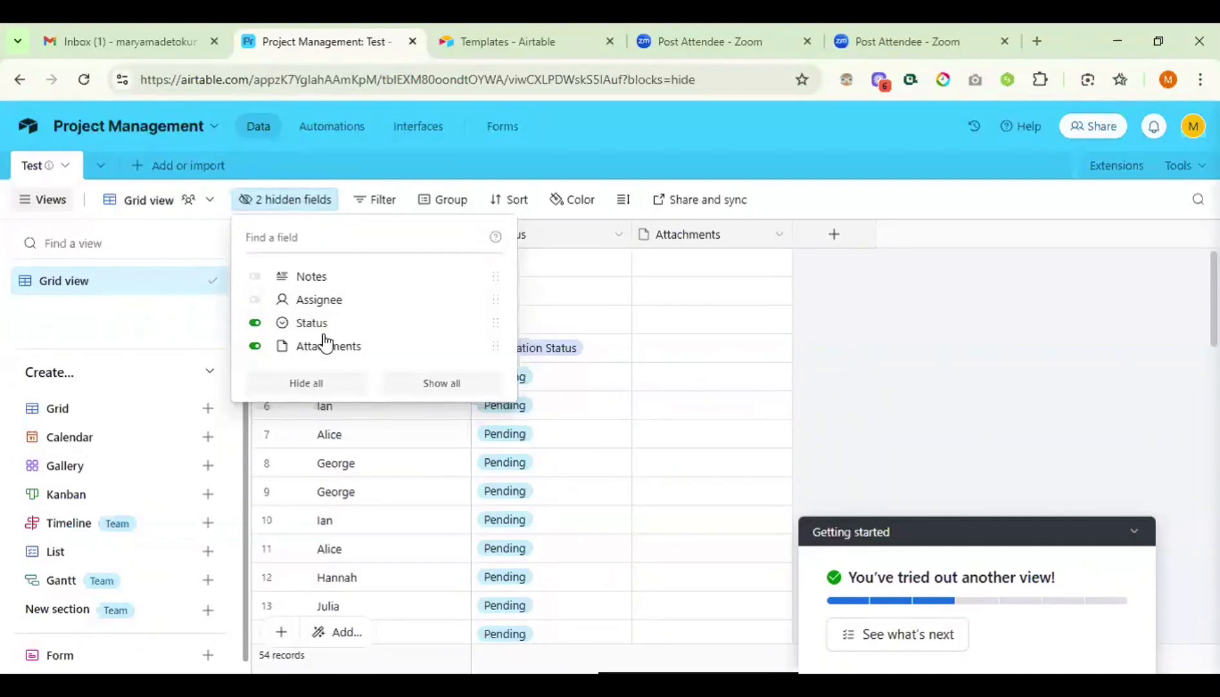
left_click(840, 312)
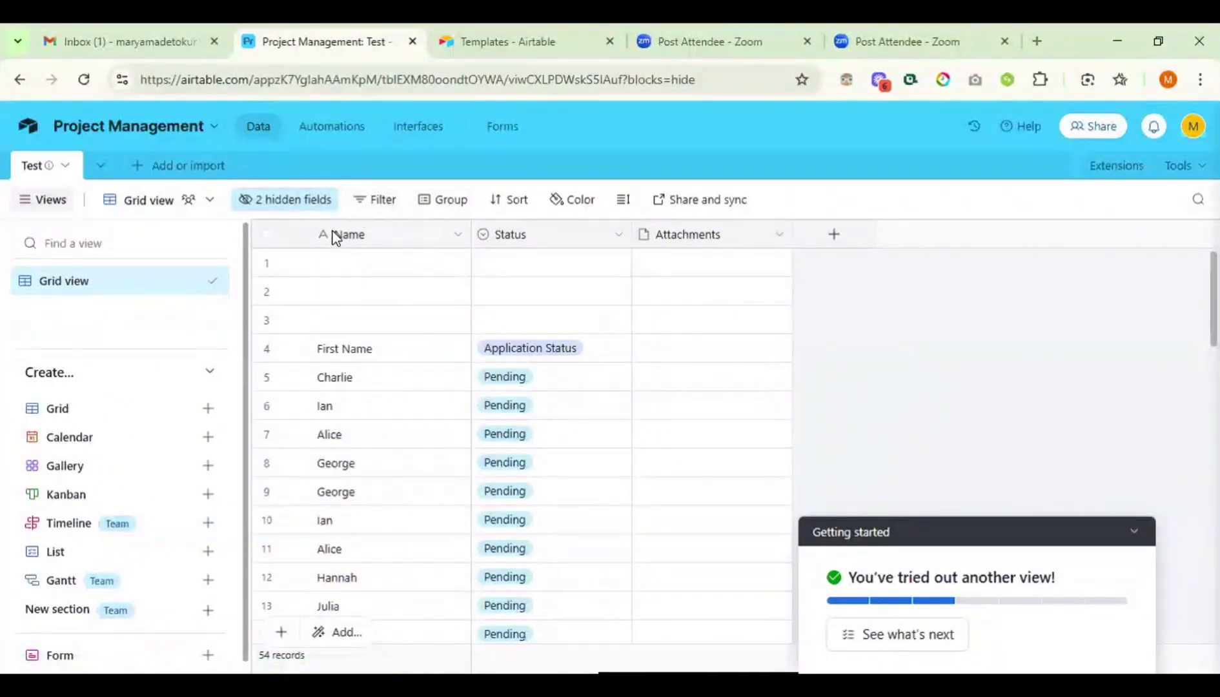
left_click(294, 203)
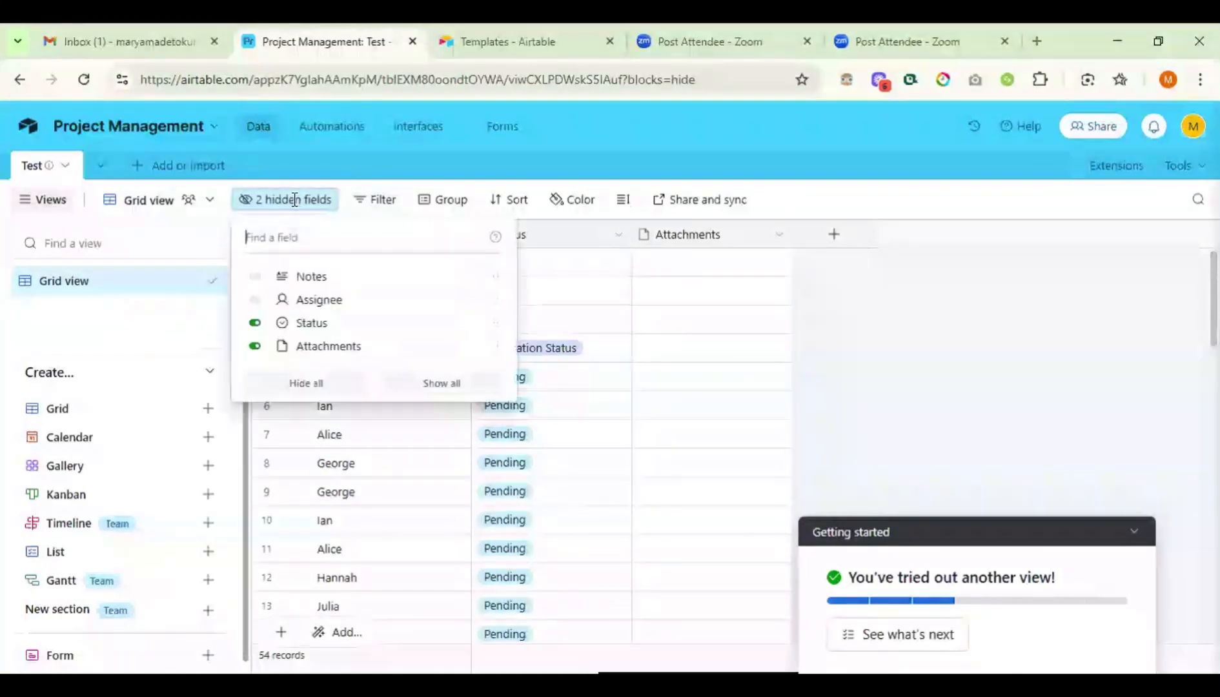
left_click(254, 323)
left_click(255, 346)
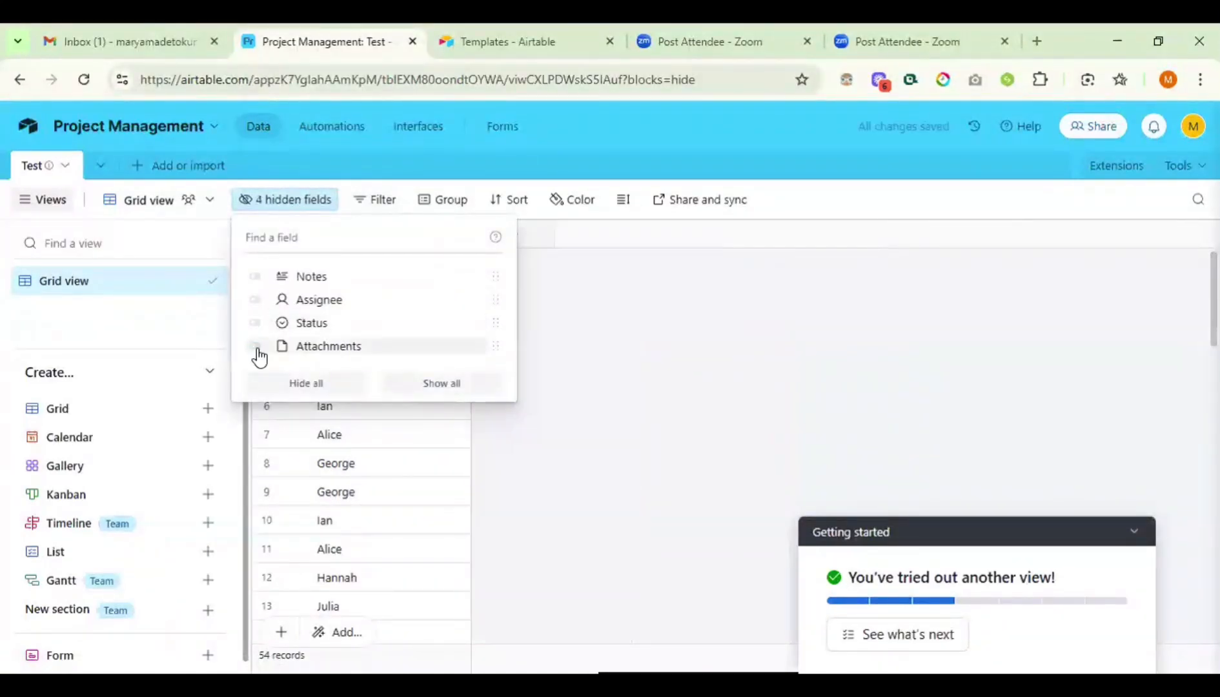
left_click(446, 384)
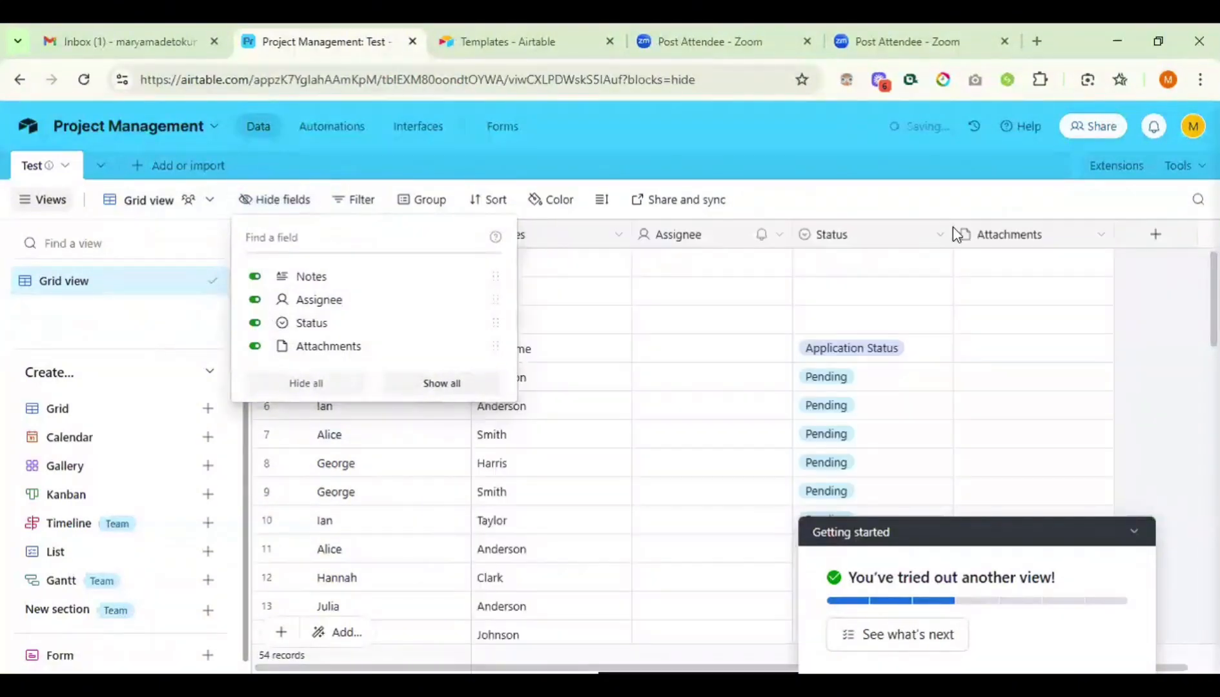
left_click(1146, 326)
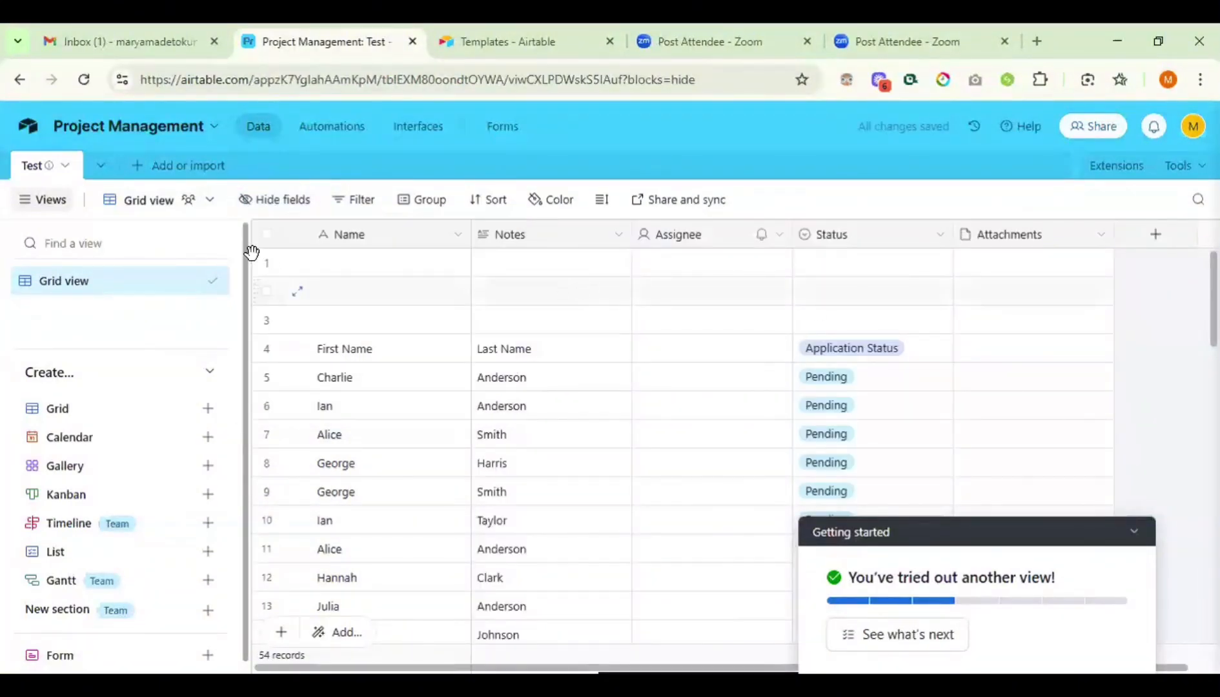
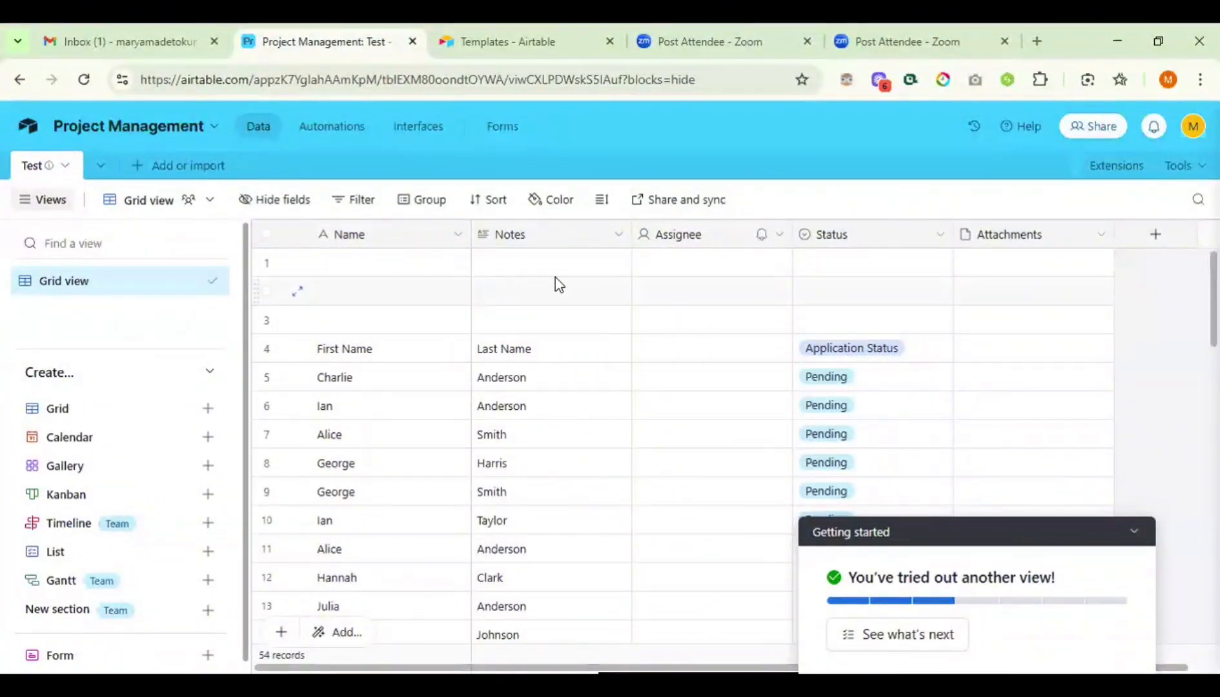
- Open the Name field's options and start adding a field, then cancel and select the Name column
left_click(455, 235)
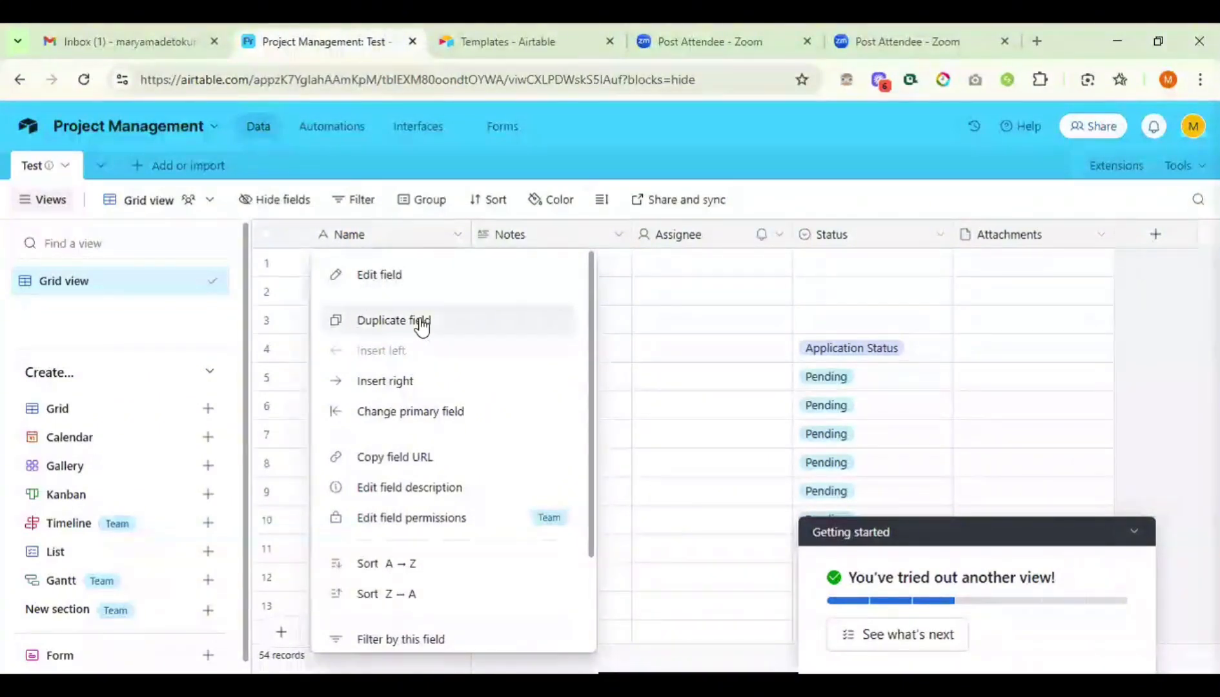
left_click(395, 382)
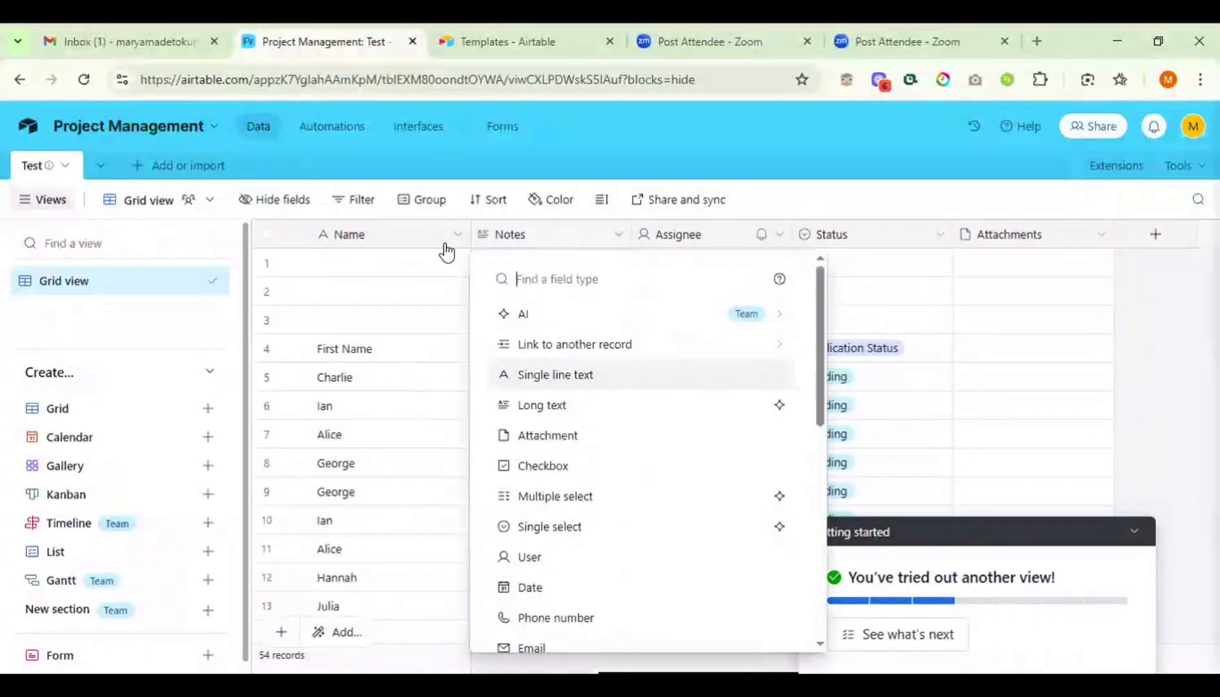
left_click(402, 244)
left_click(402, 245)
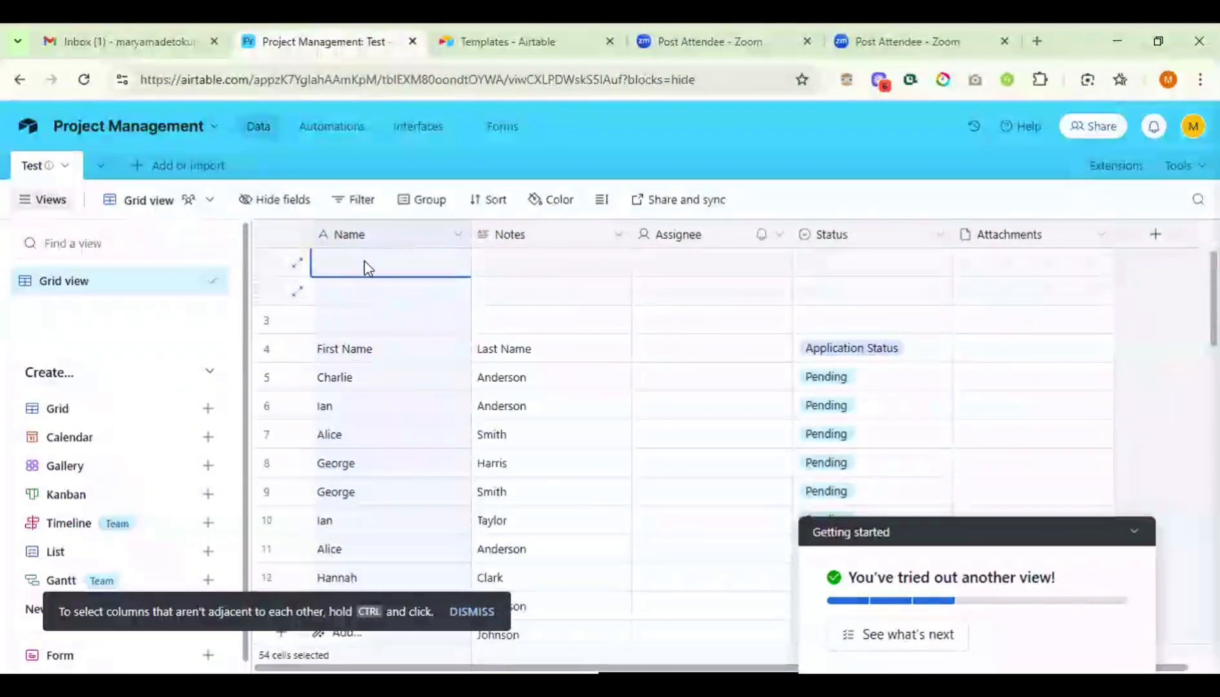
- Browse field types in the Name field settings, then dismiss without changes
right_click(408, 243)
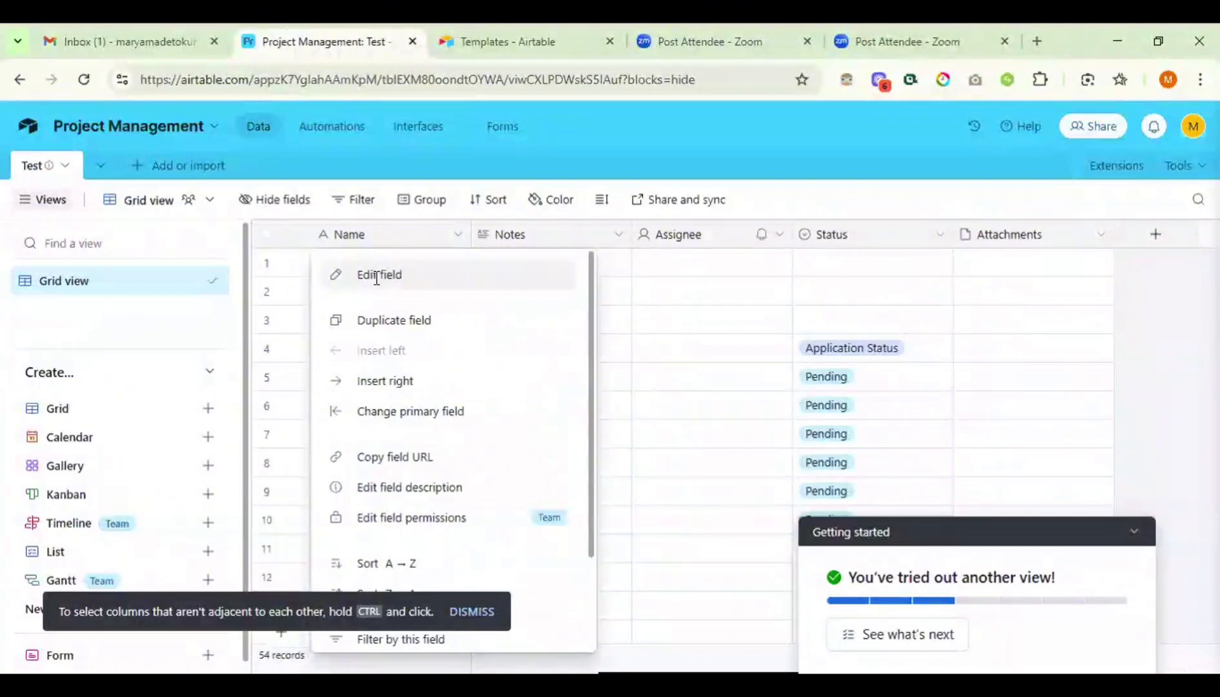
left_click(377, 277)
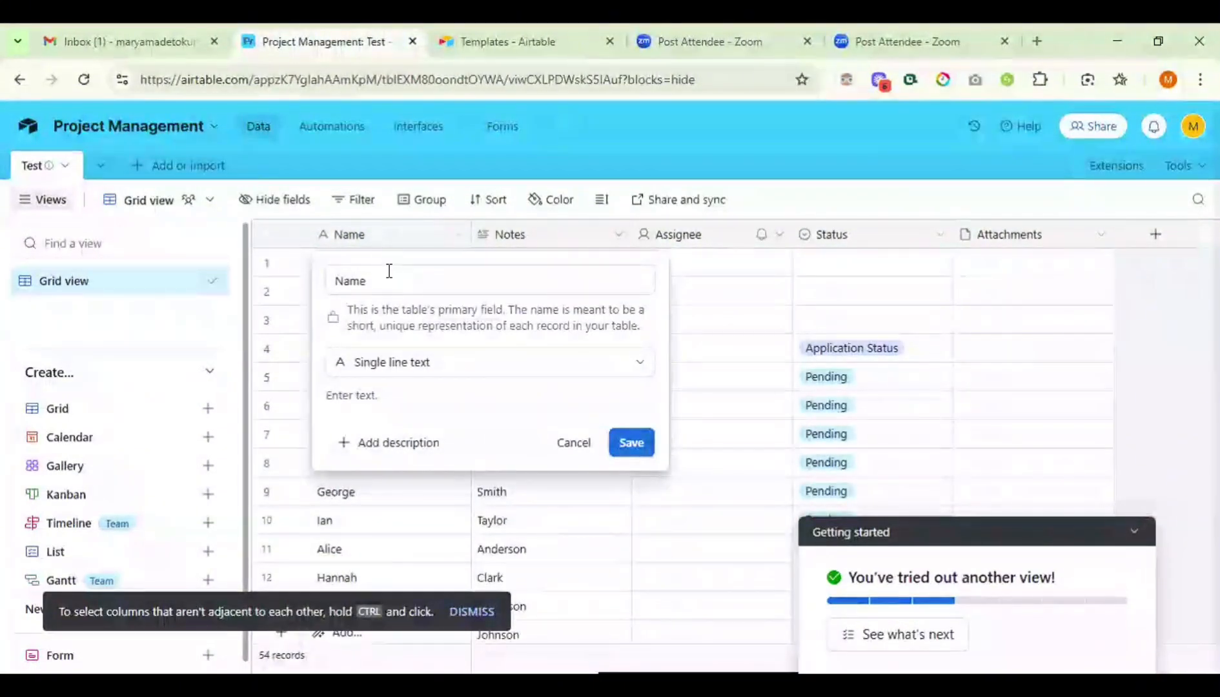
left_click(426, 380)
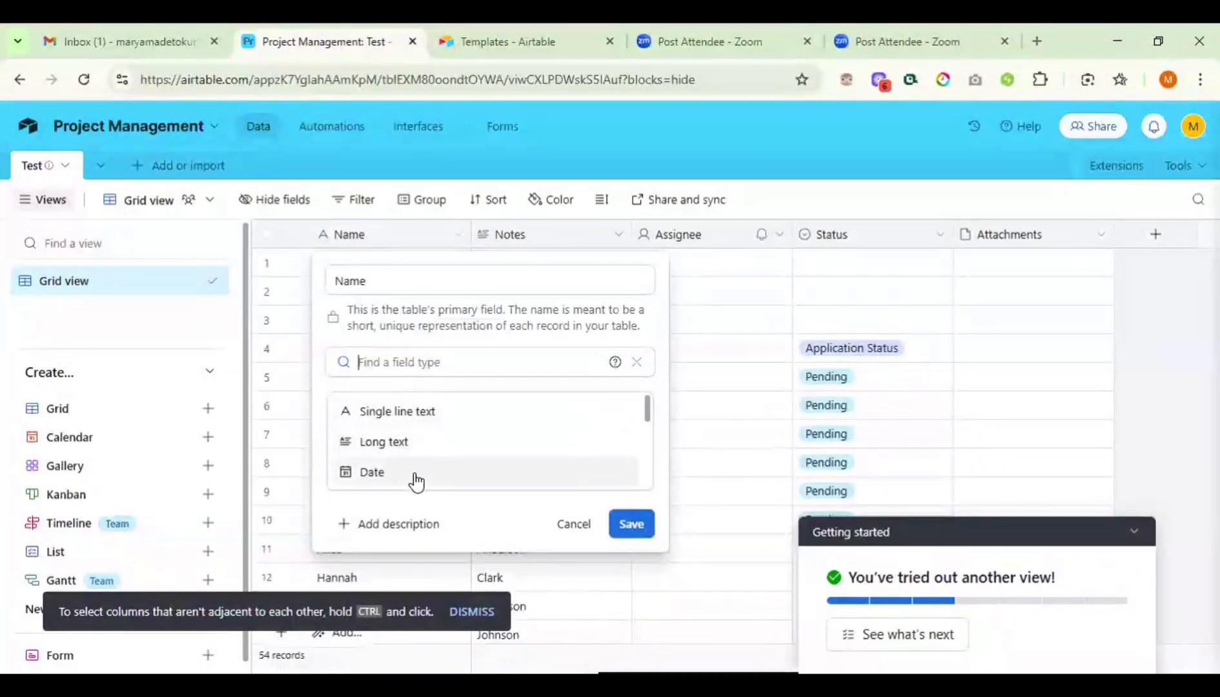
scroll(417, 481, "down", 8)
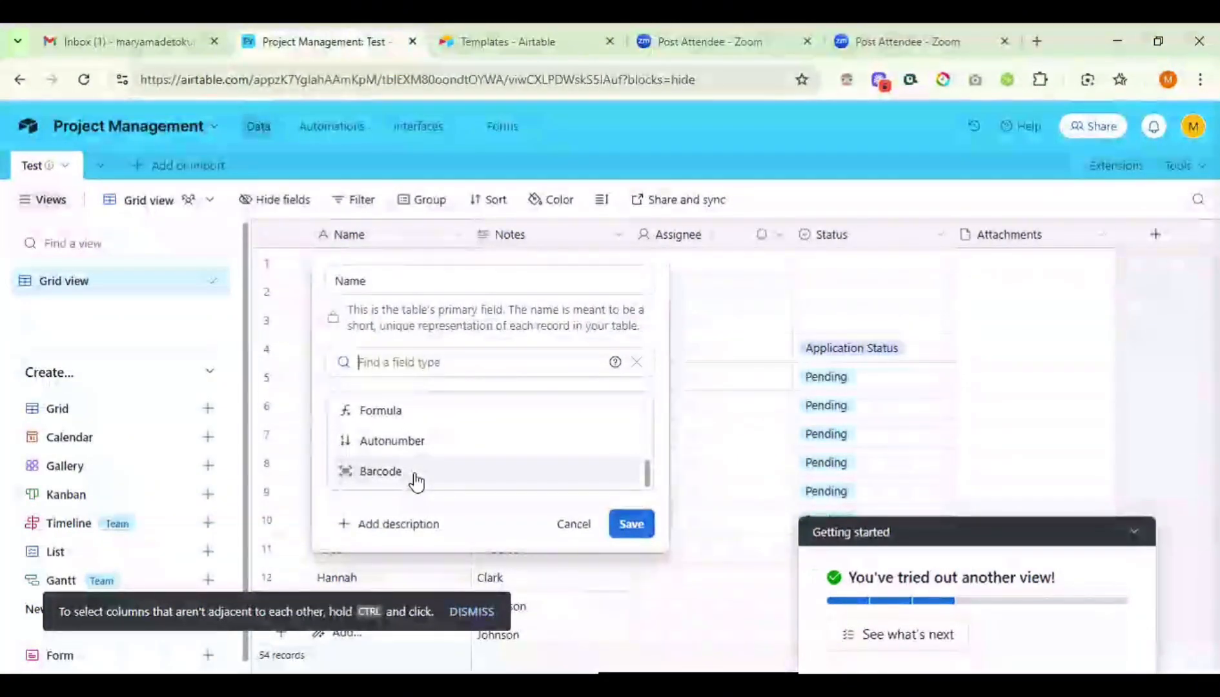
scroll(416, 480, "up", 10)
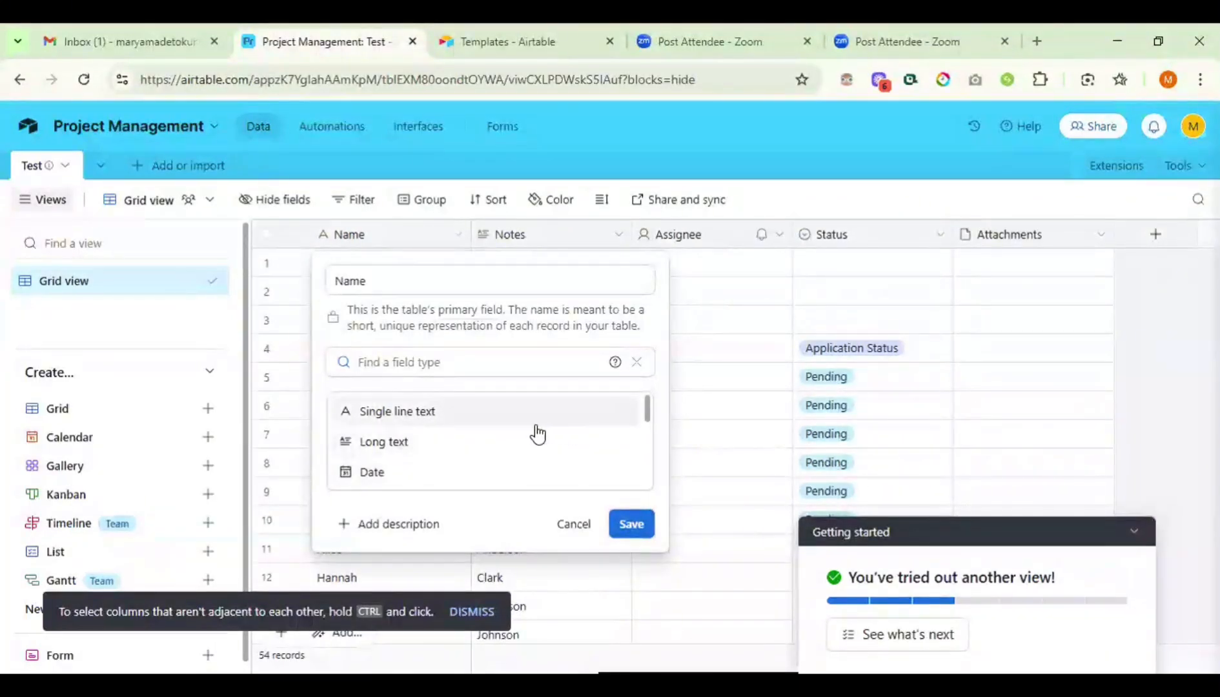
left_click(409, 238)
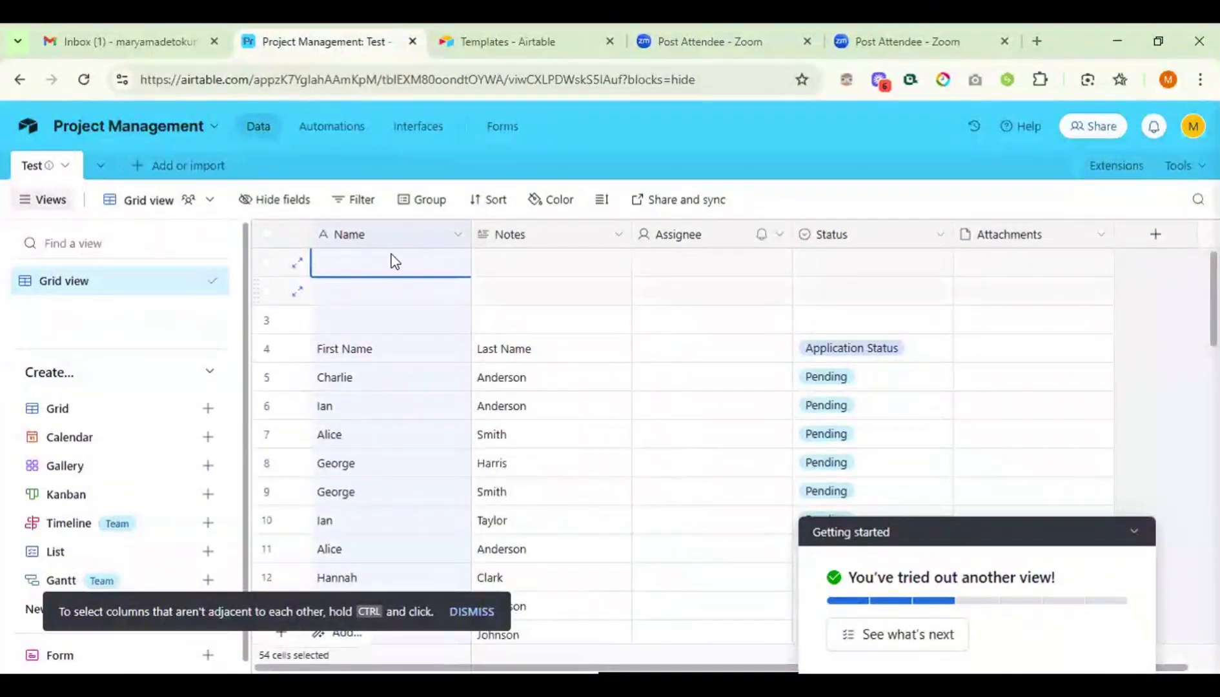
right_click(403, 233)
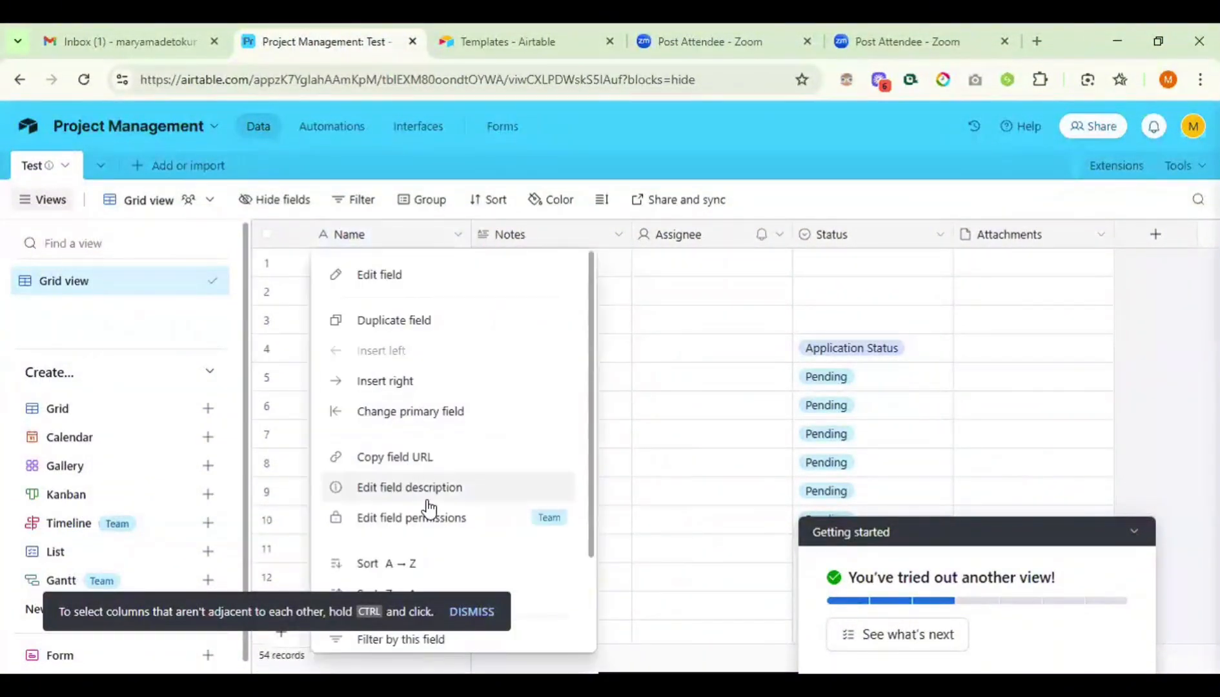
scroll(427, 507, "down", 2)
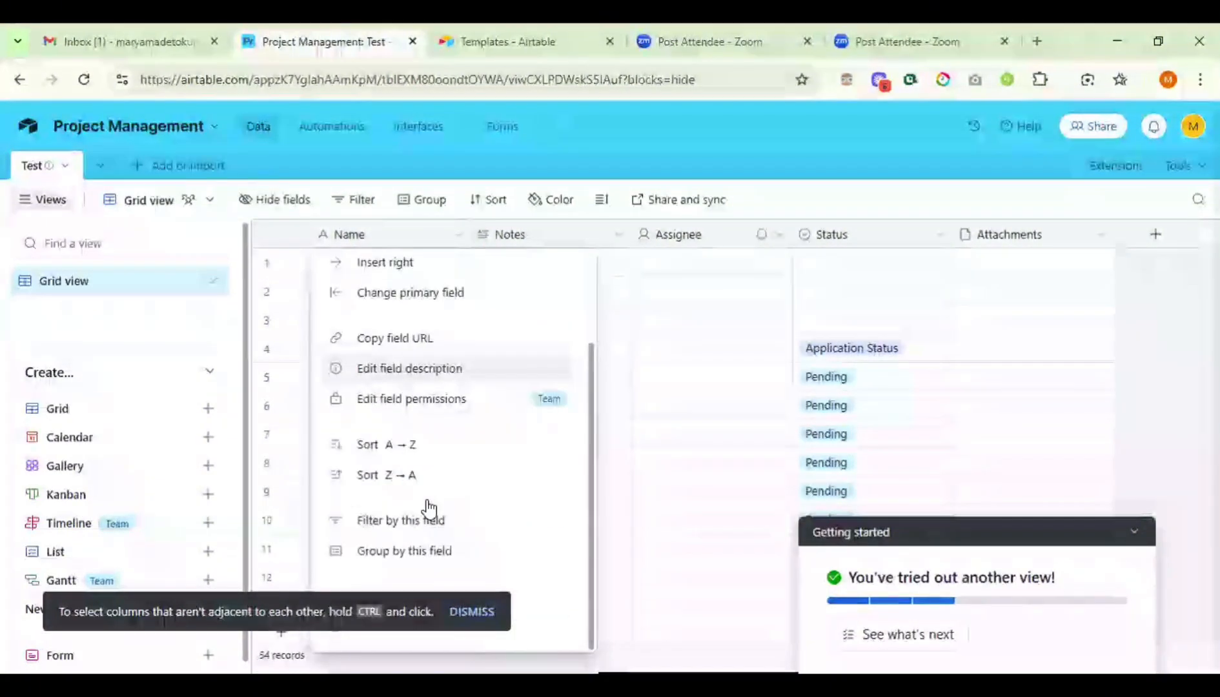
left_click(1139, 304)
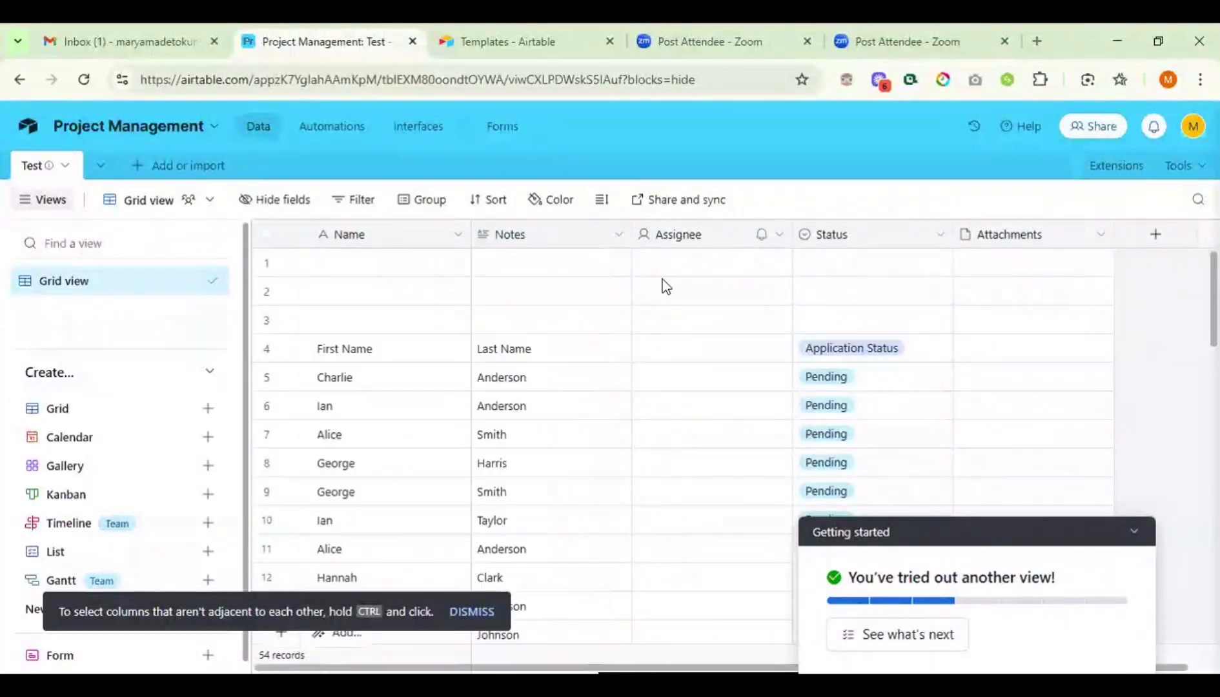
- Open the Notes field settings and keep Long text as its type
left_click(610, 240)
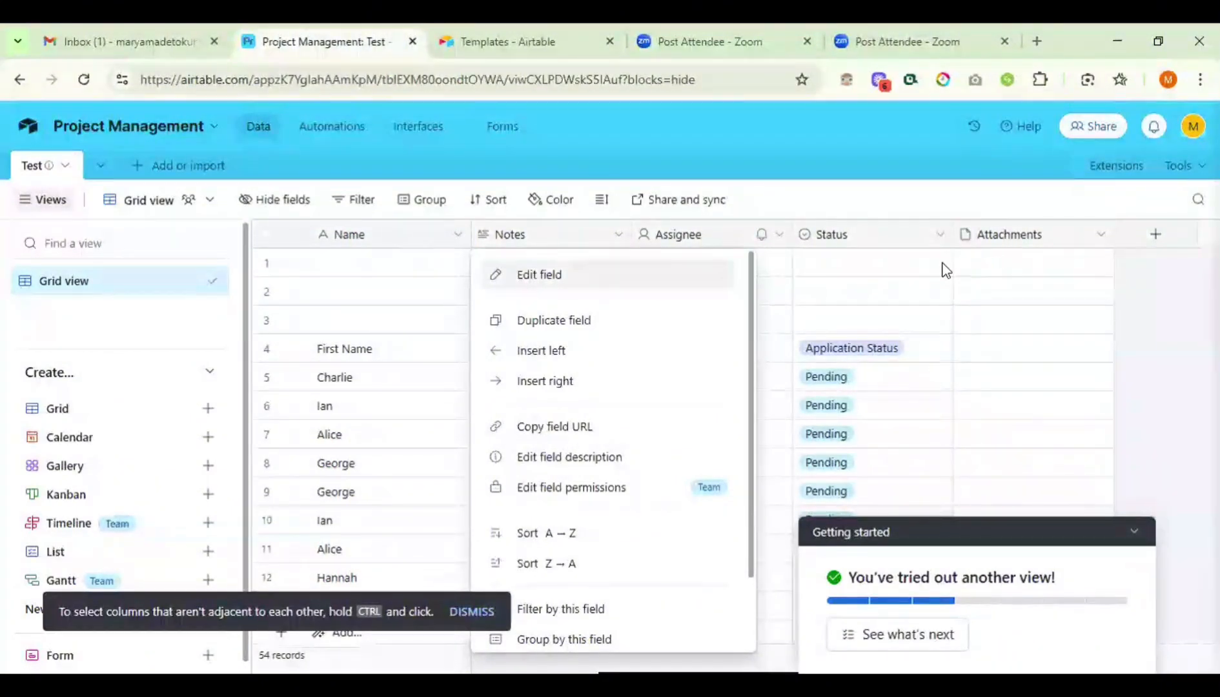
left_click(533, 267)
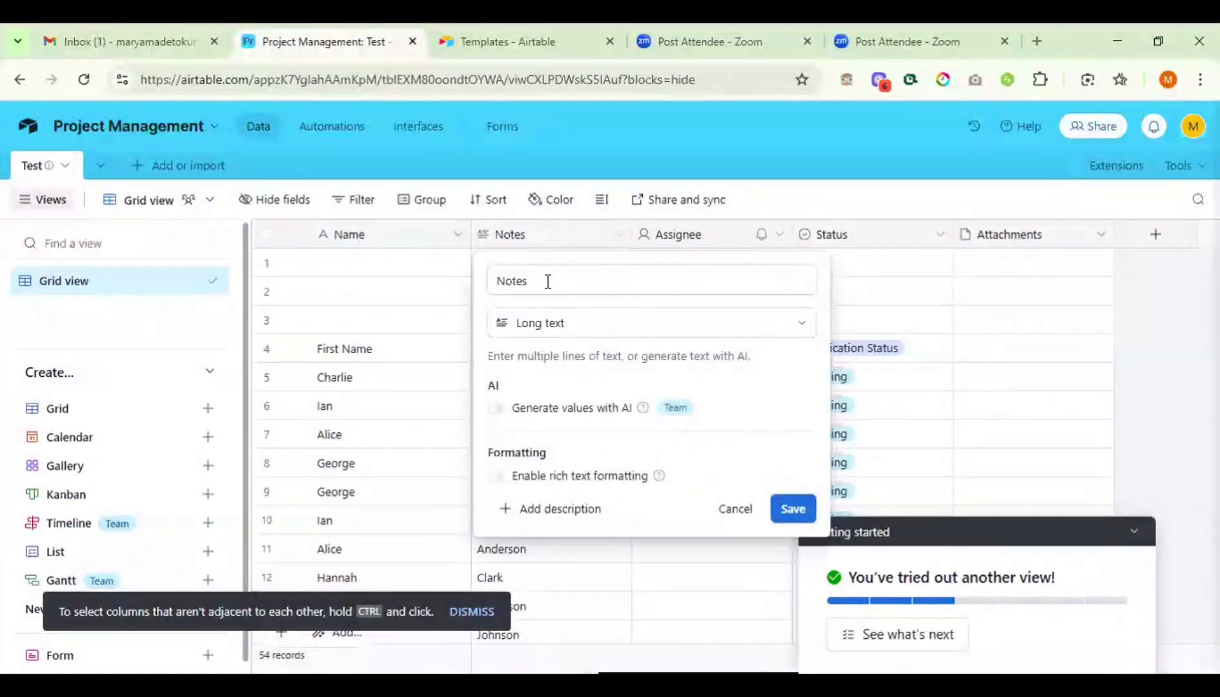
left_click(600, 326)
scroll(585, 408, "up", 1)
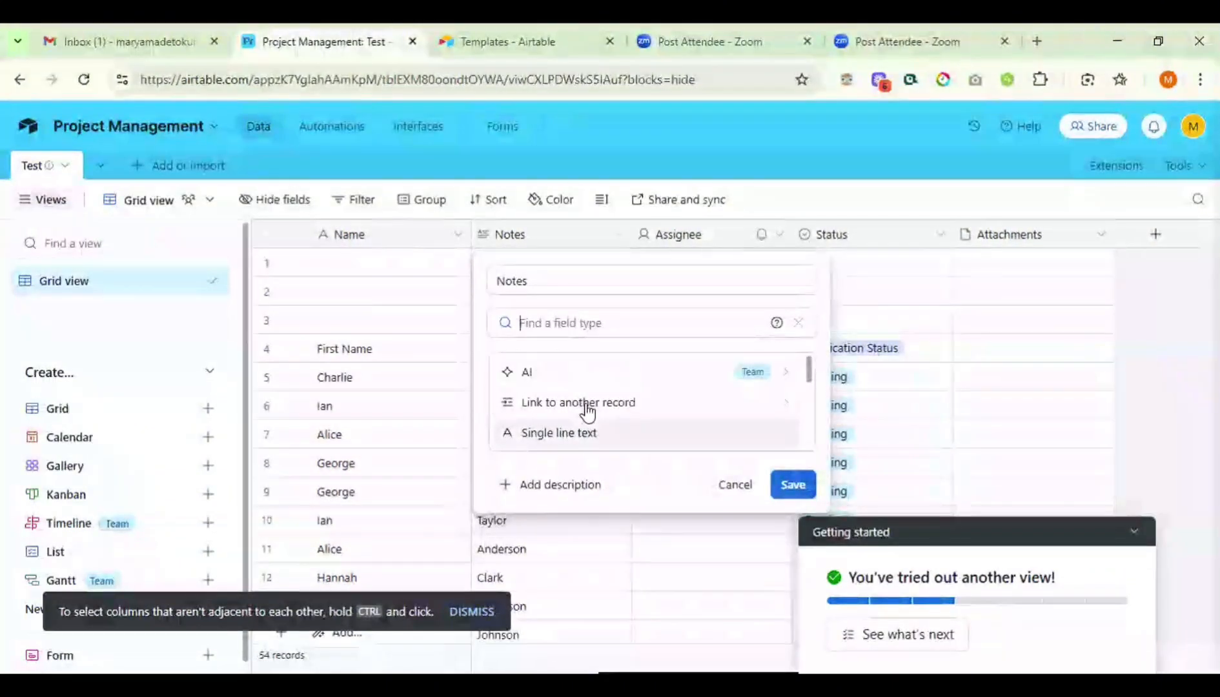
scroll(585, 408, "down", 1)
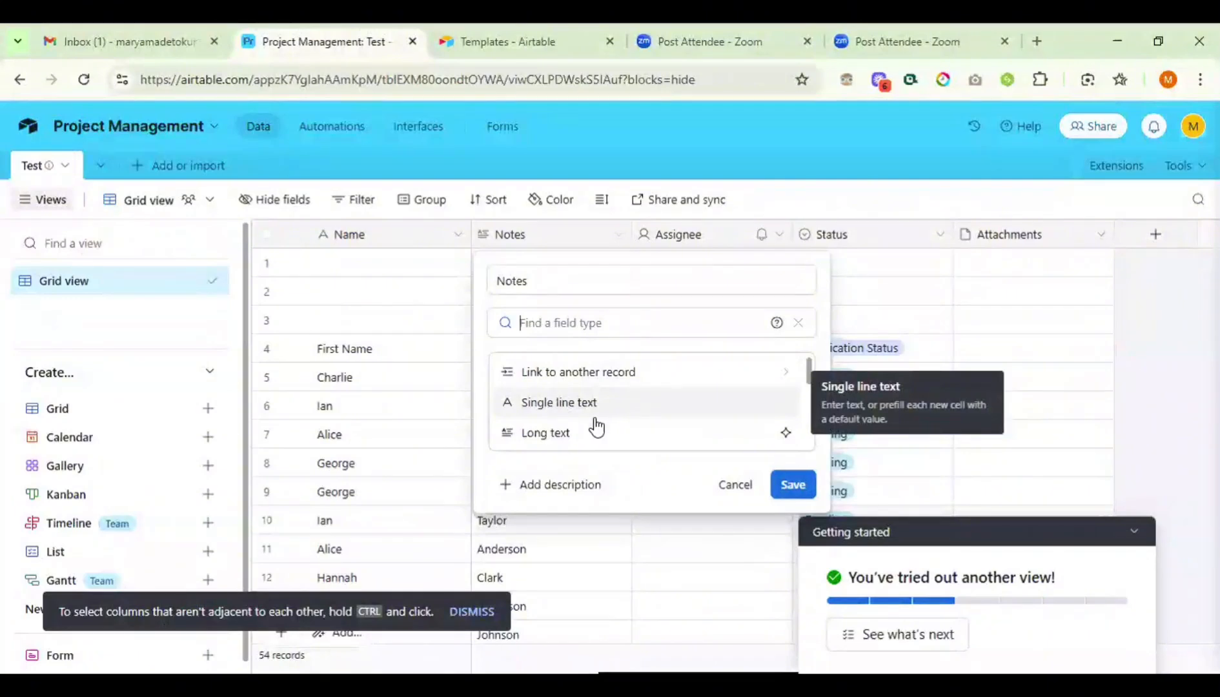
scroll(597, 426, "down", 1)
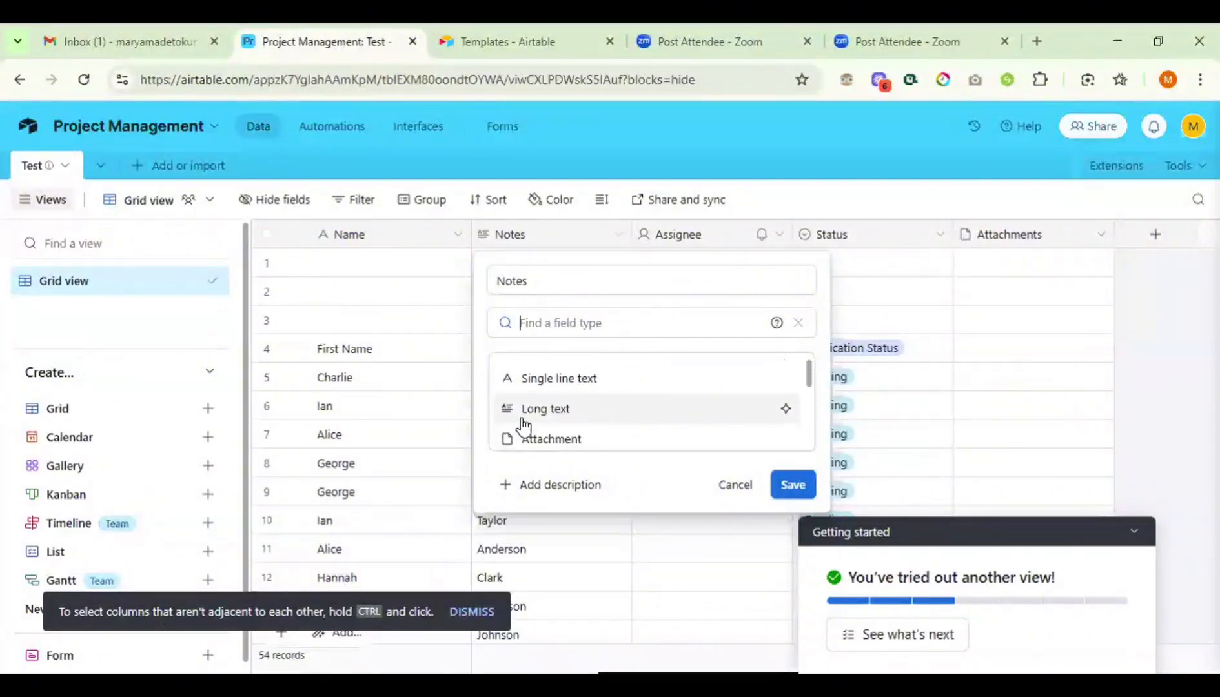
left_click(596, 417)
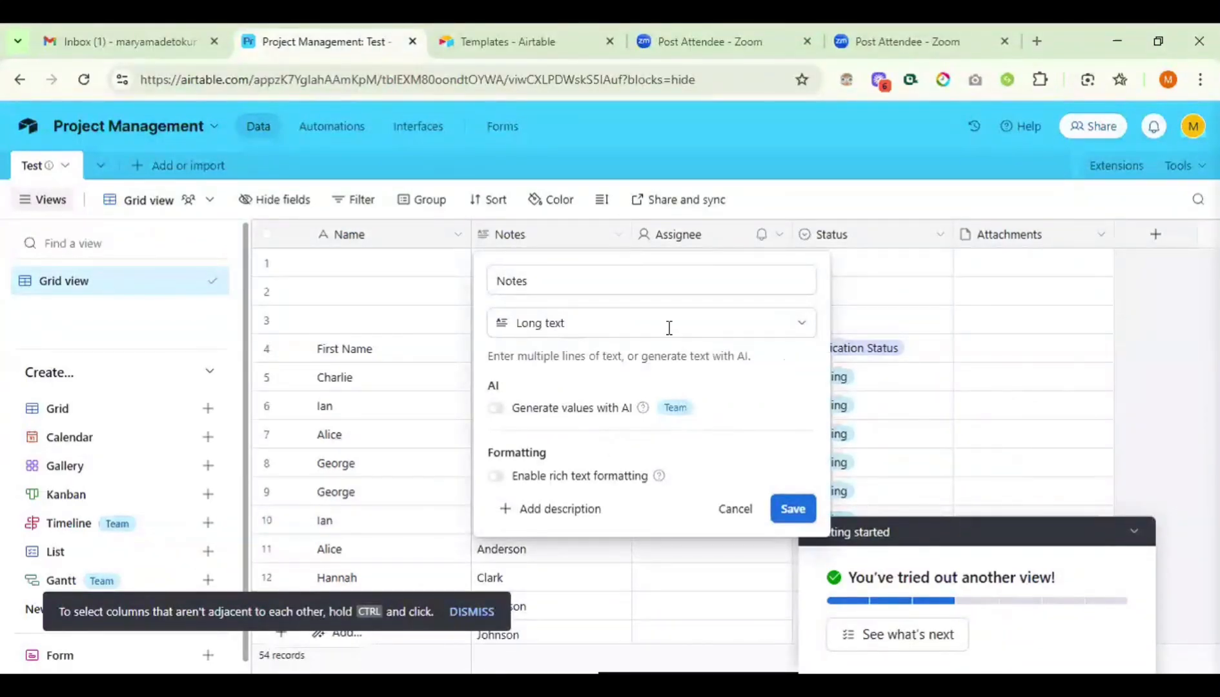
- Change the Notes field from Long text to Checkbox, confirming the conversion that clears old values
left_click(668, 328)
scroll(601, 416, "down", 2)
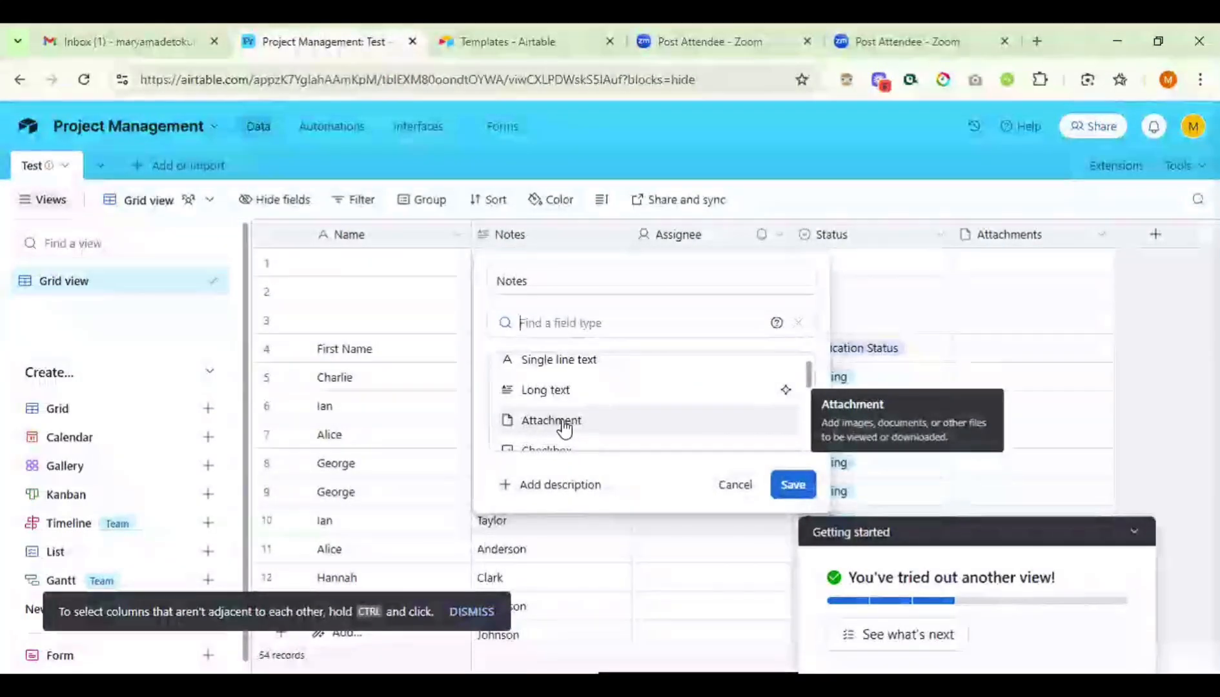
scroll(572, 426, "down", 1)
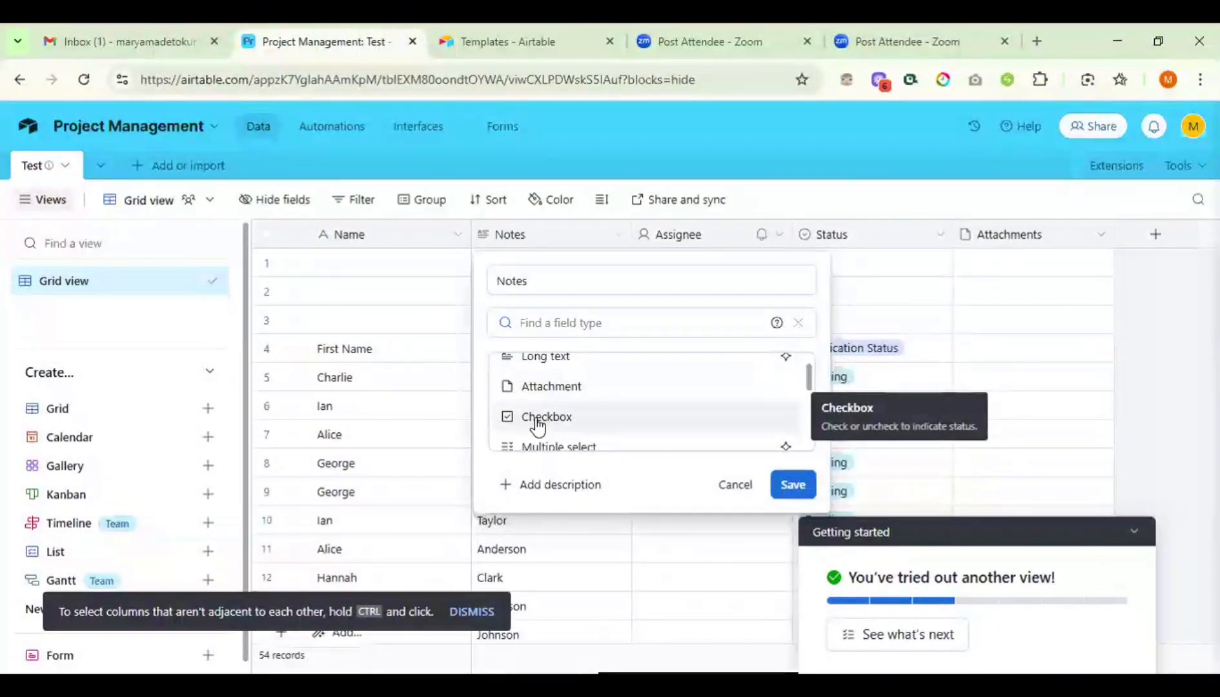
left_click(538, 428)
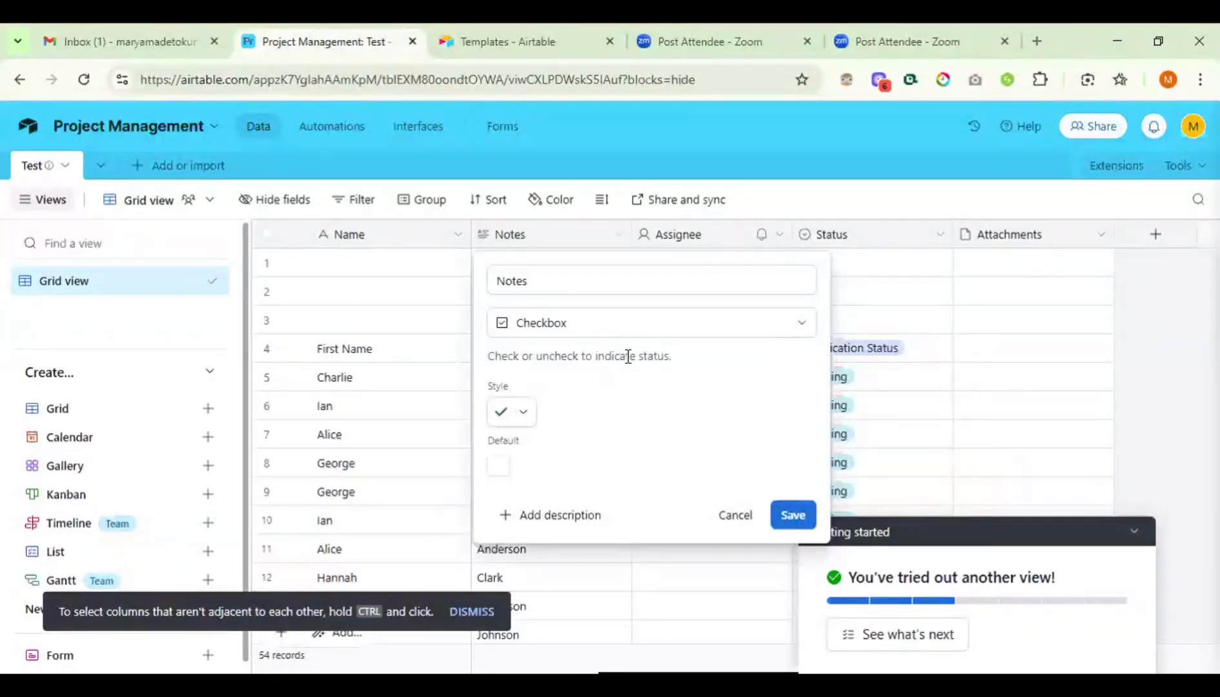
left_click(790, 508)
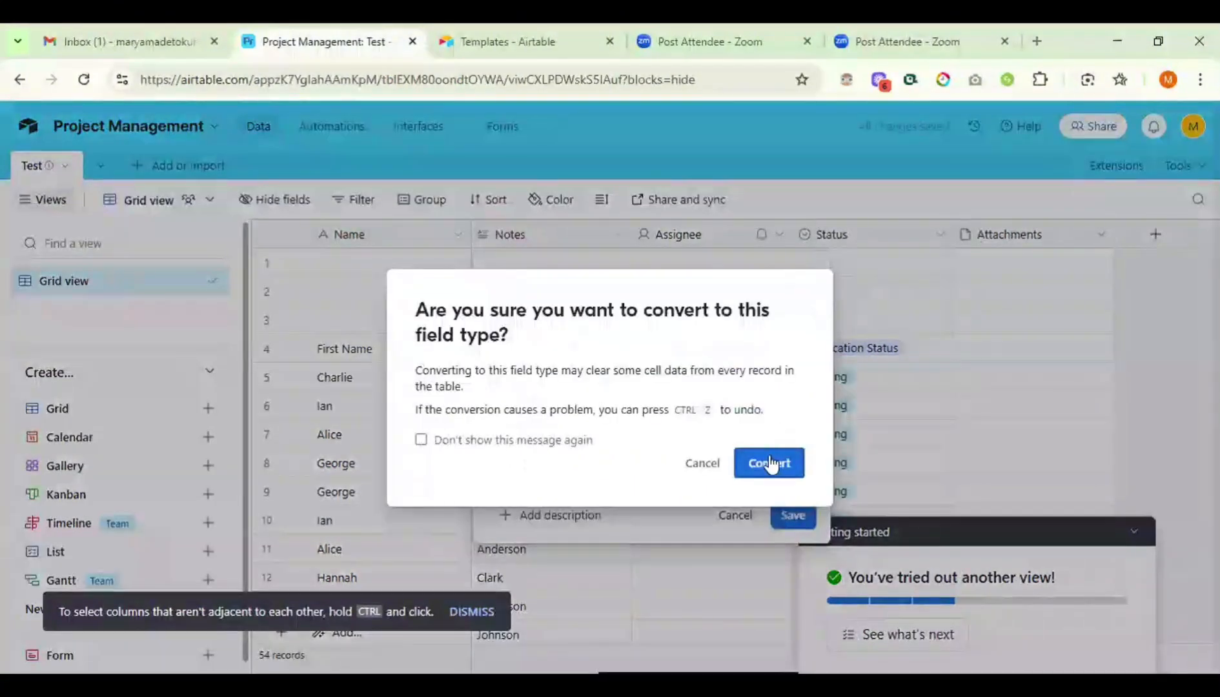
left_click(769, 463)
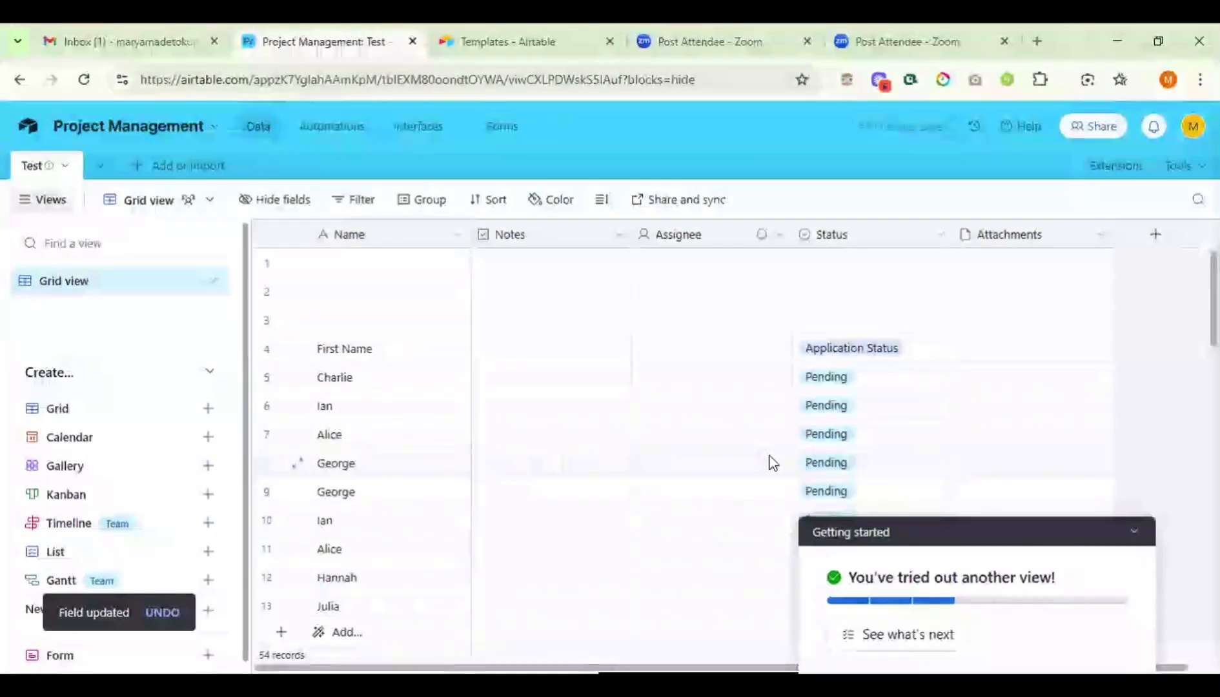
- Rename the checkbox Notes field to 'PASS' and save the change
right_click(560, 240)
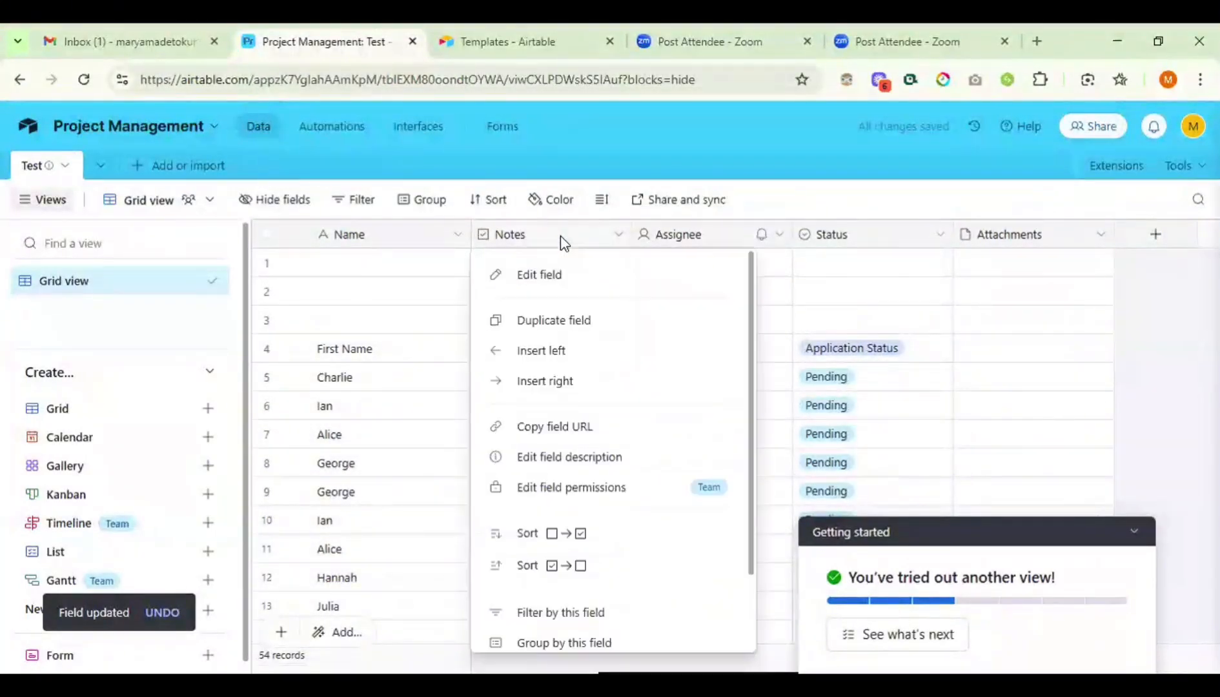
left_click(528, 276)
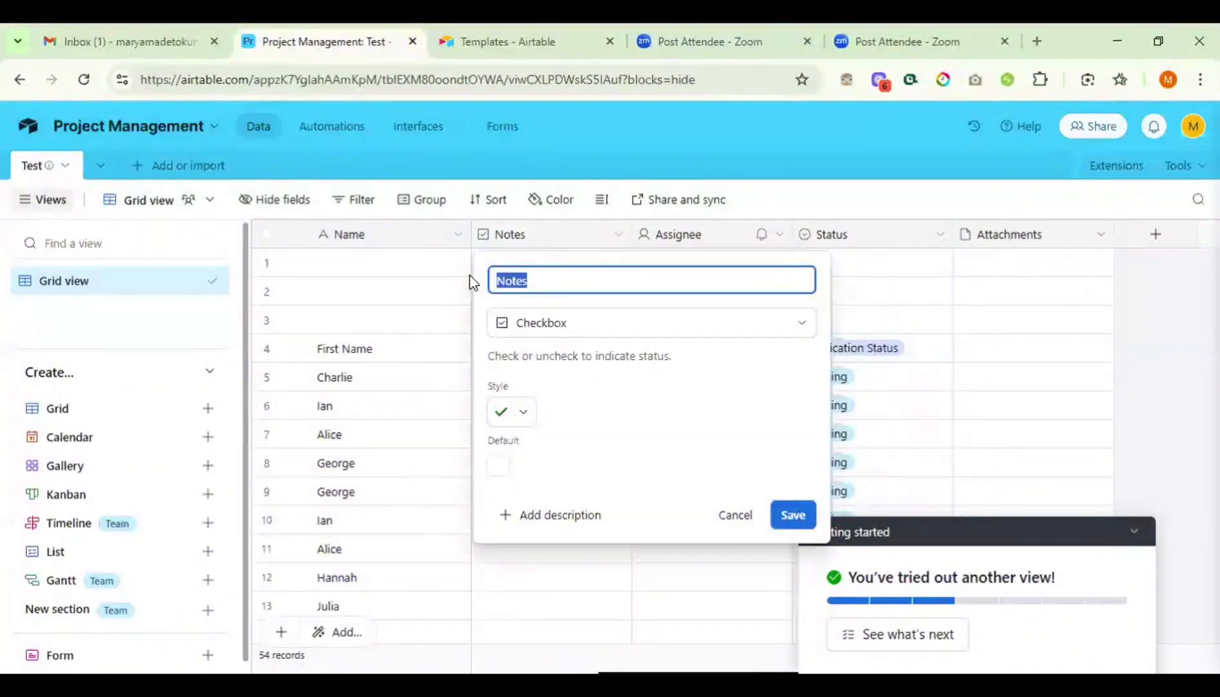
type("P")
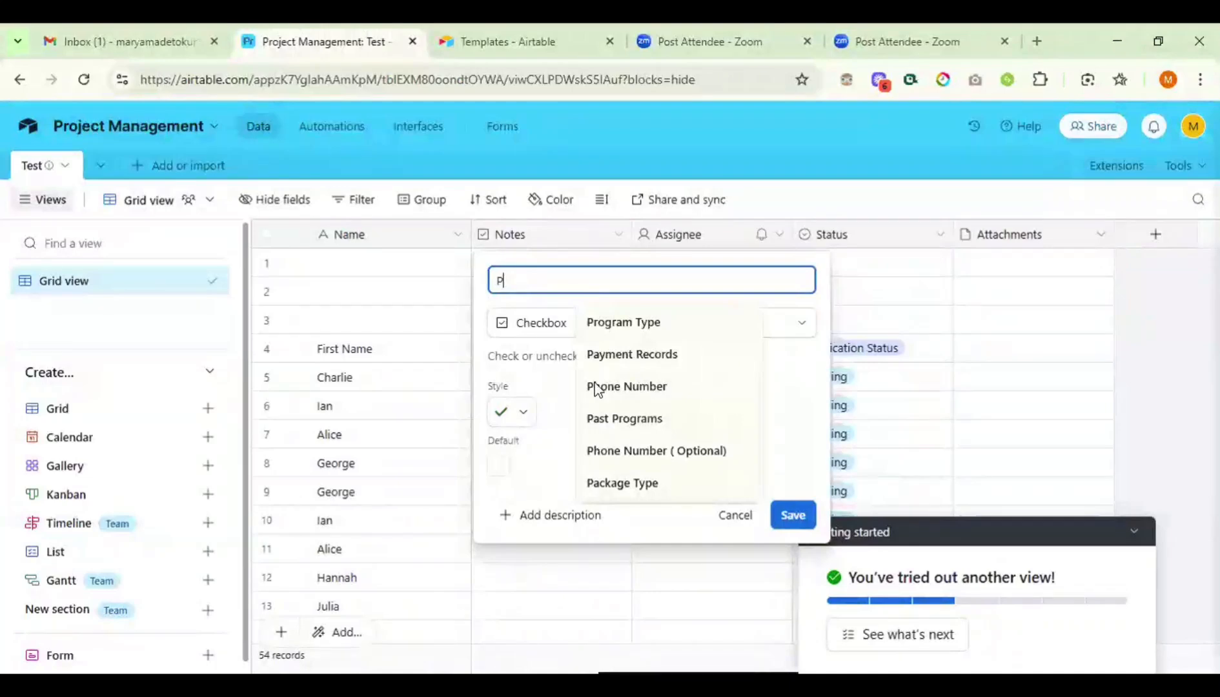
type("ASS")
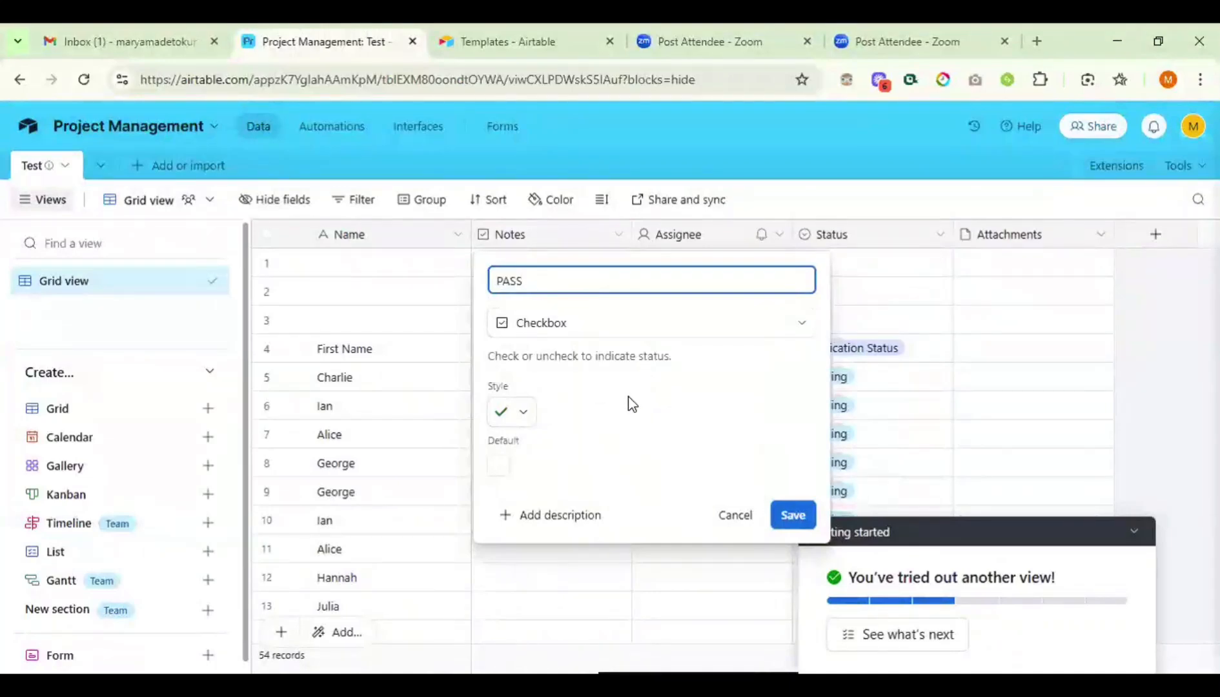
left_click(789, 505)
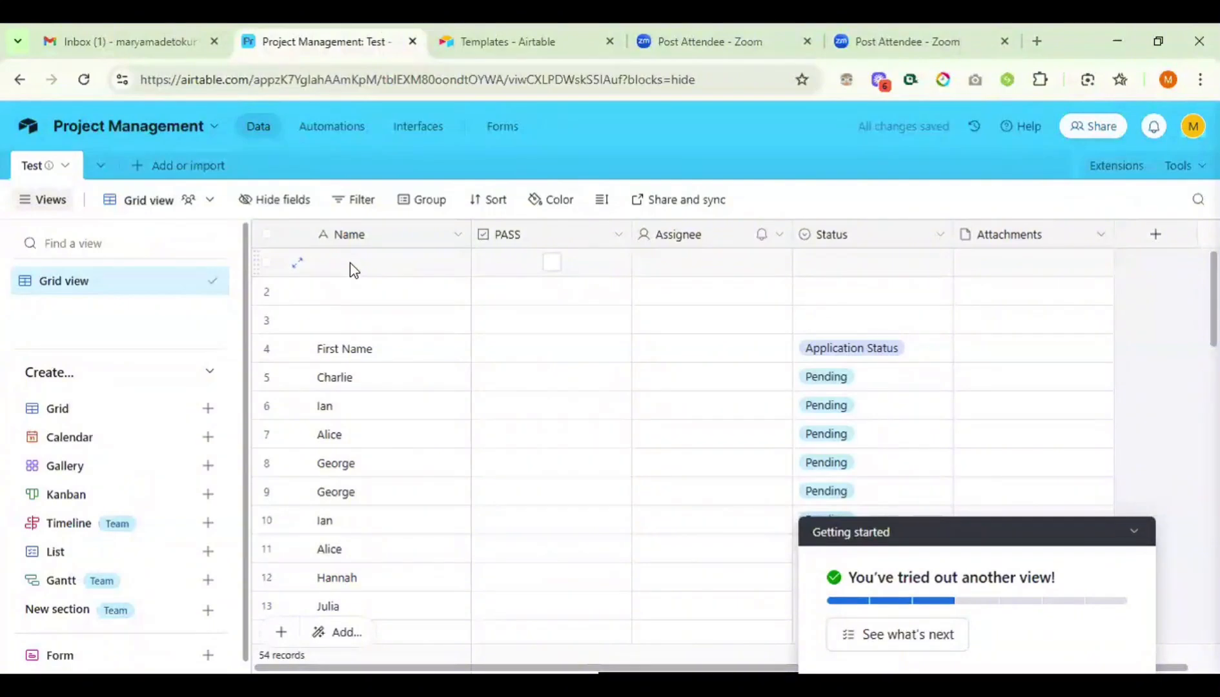
- Delete the three empty top records and tick PASS for Charlie and Ian
left_click(264, 263)
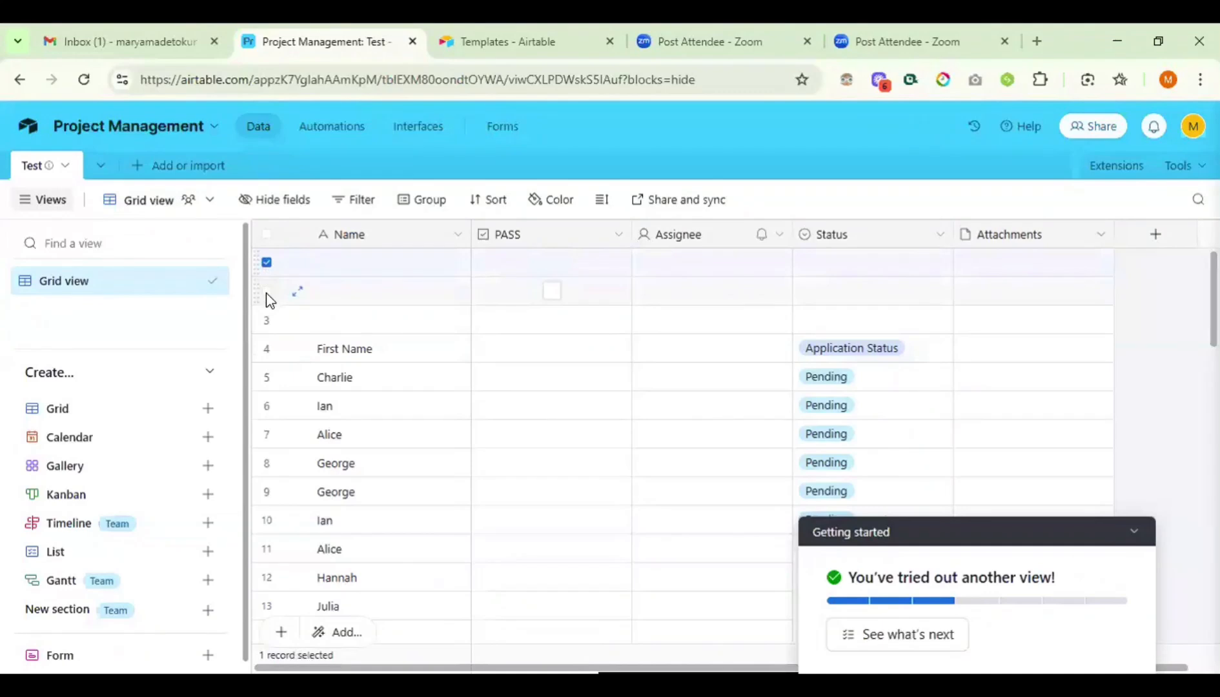
right_click(270, 329)
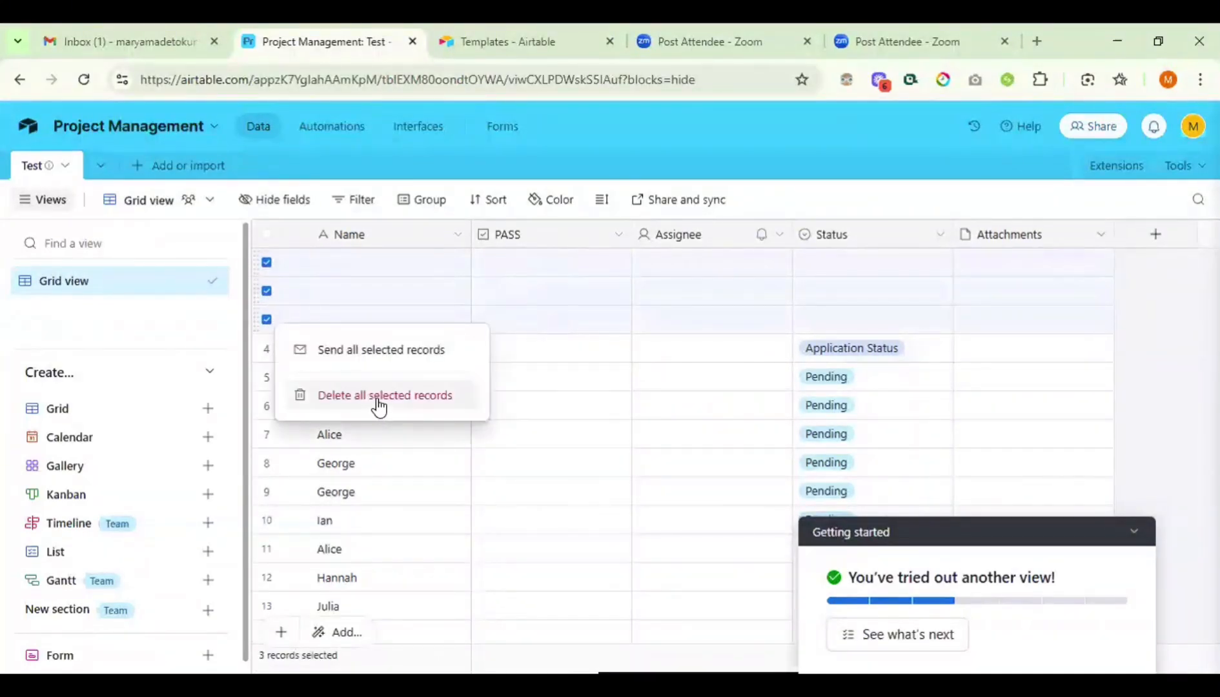
left_click(378, 396)
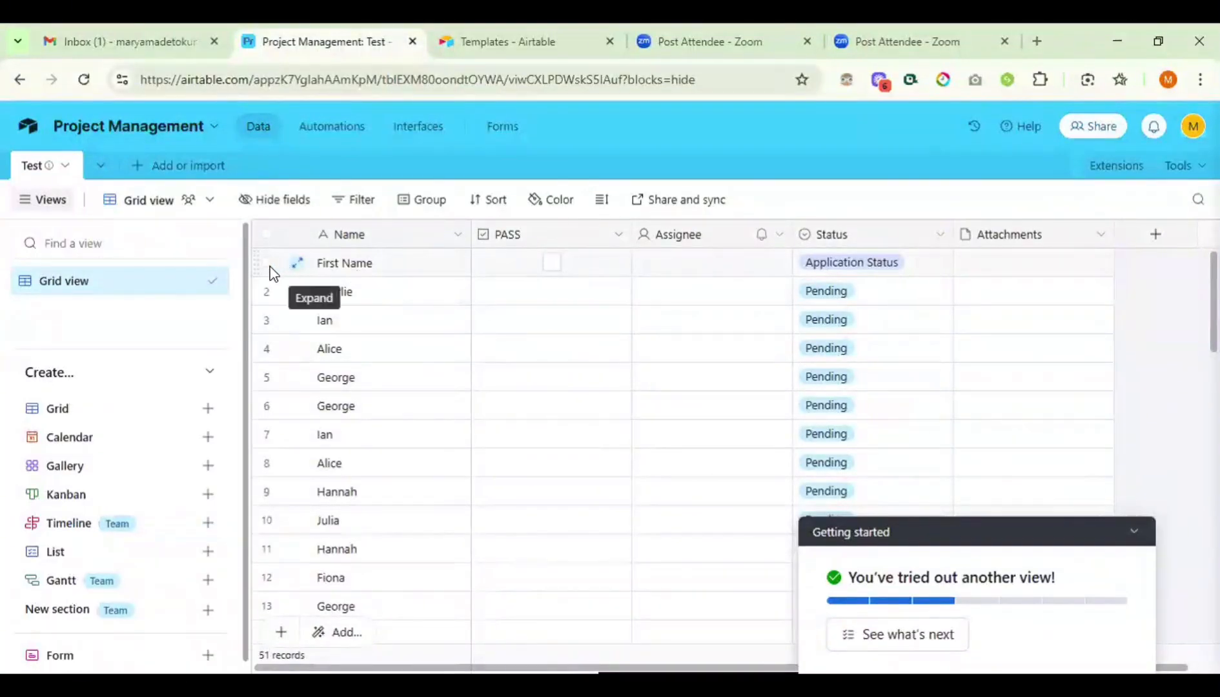
left_click(553, 298)
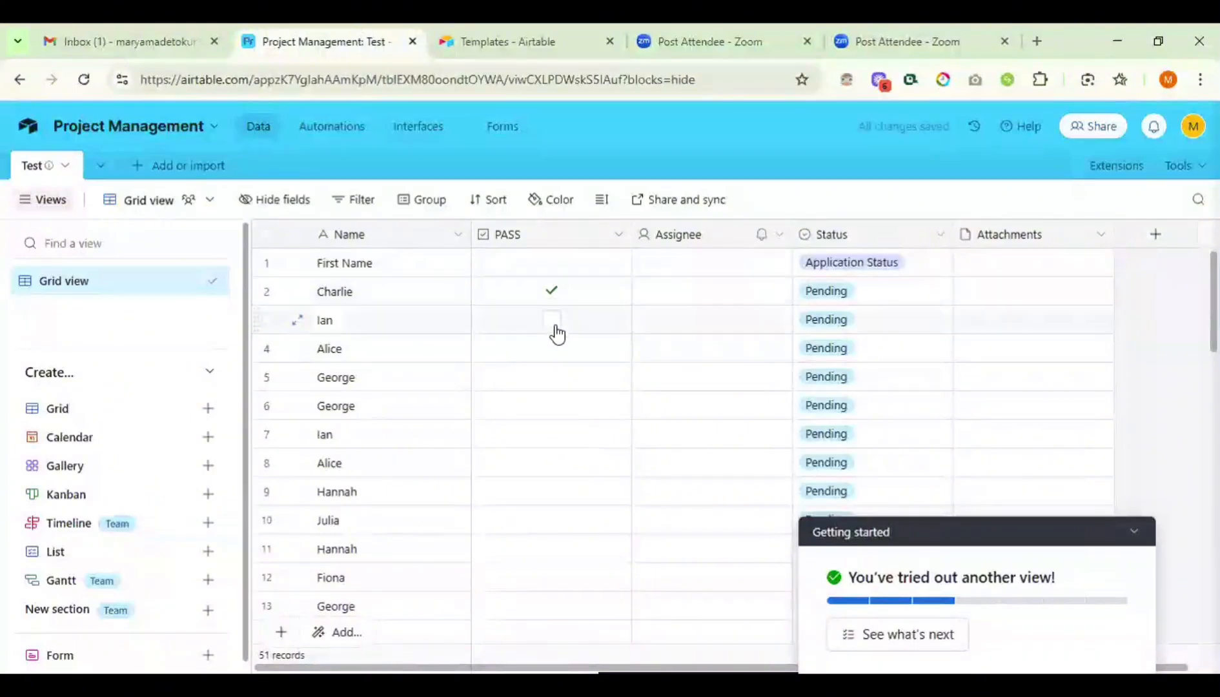
left_click(554, 323)
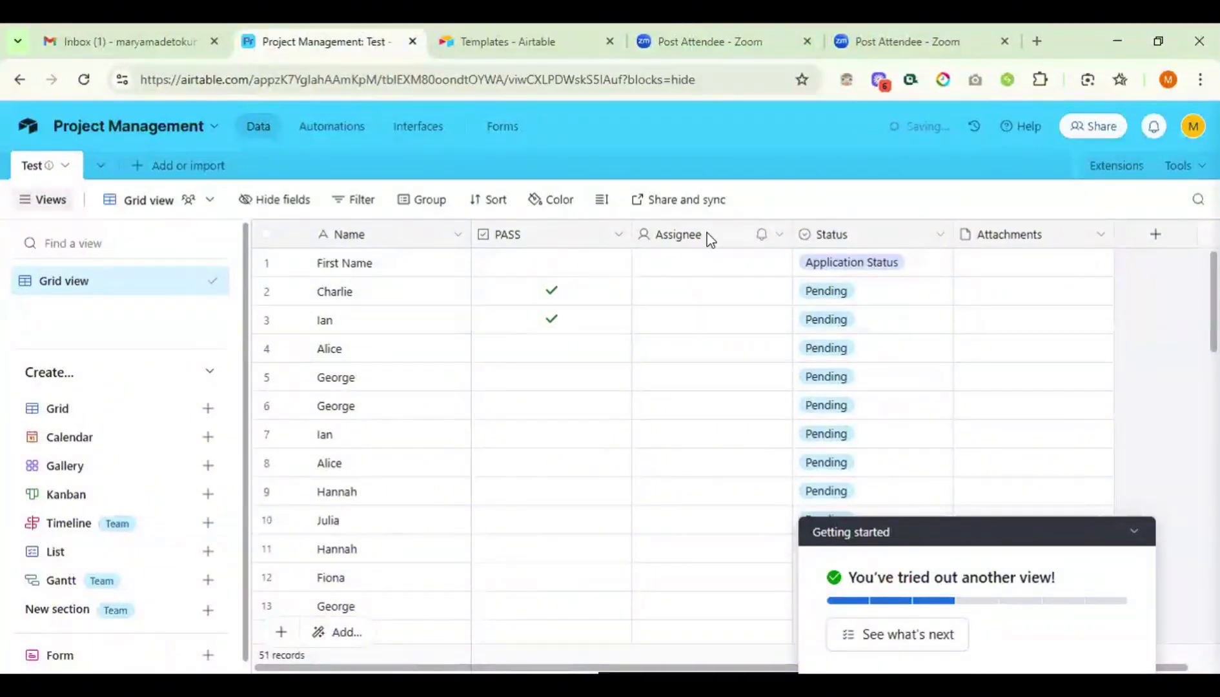
- Change the Assignee field's type to Multiple select
right_click(721, 240)
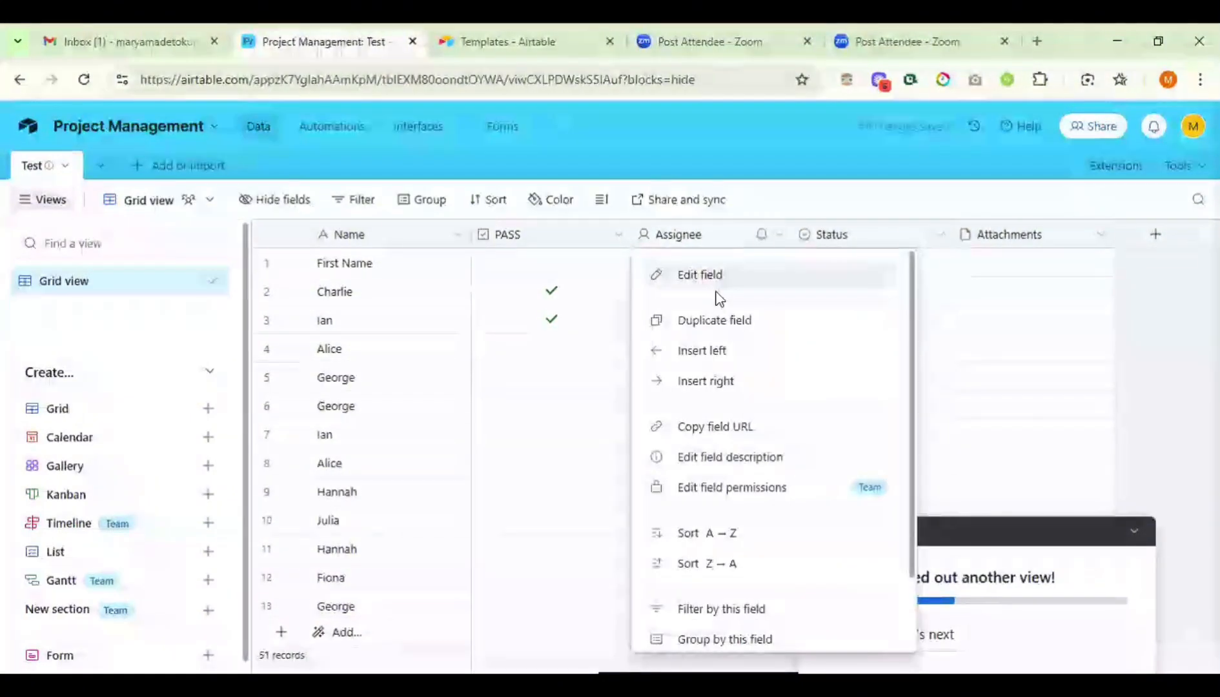
left_click(713, 276)
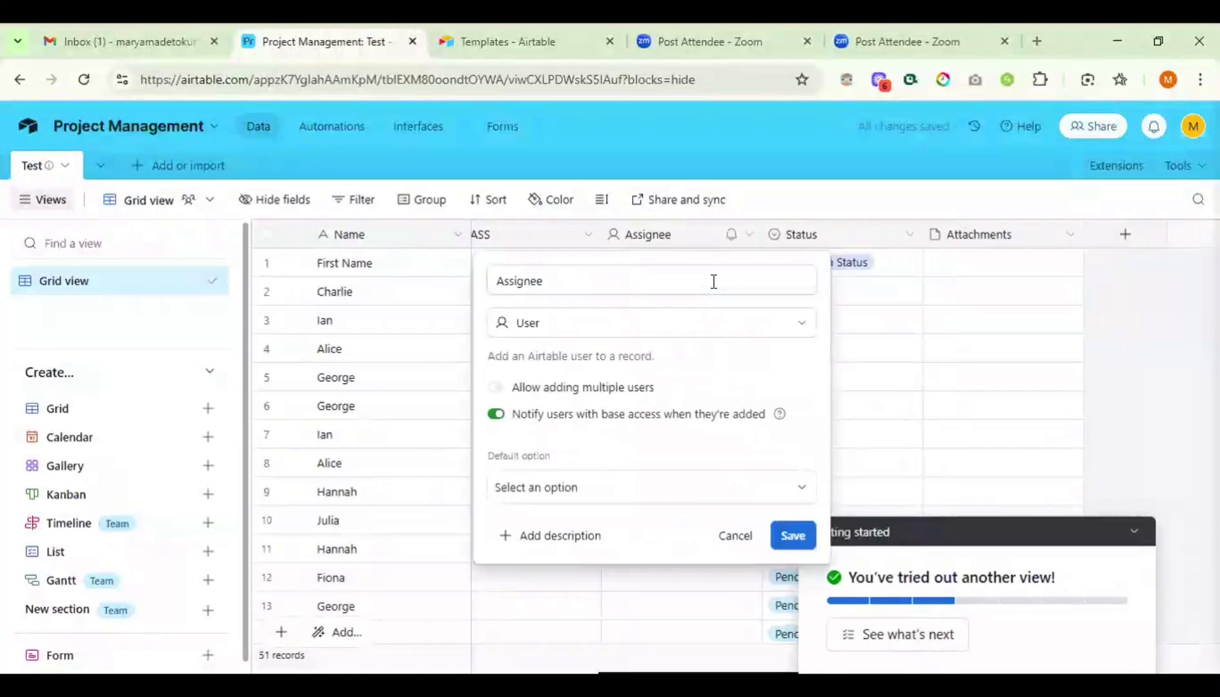
left_click(623, 326)
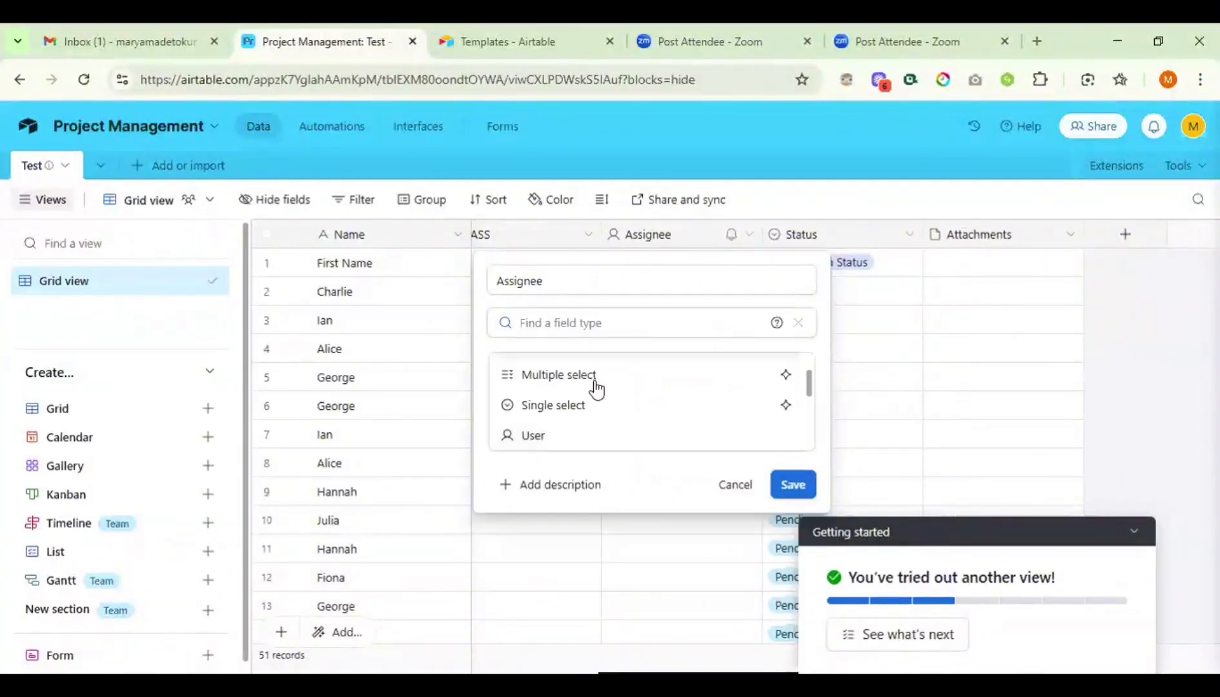
scroll(595, 387, "down", 3)
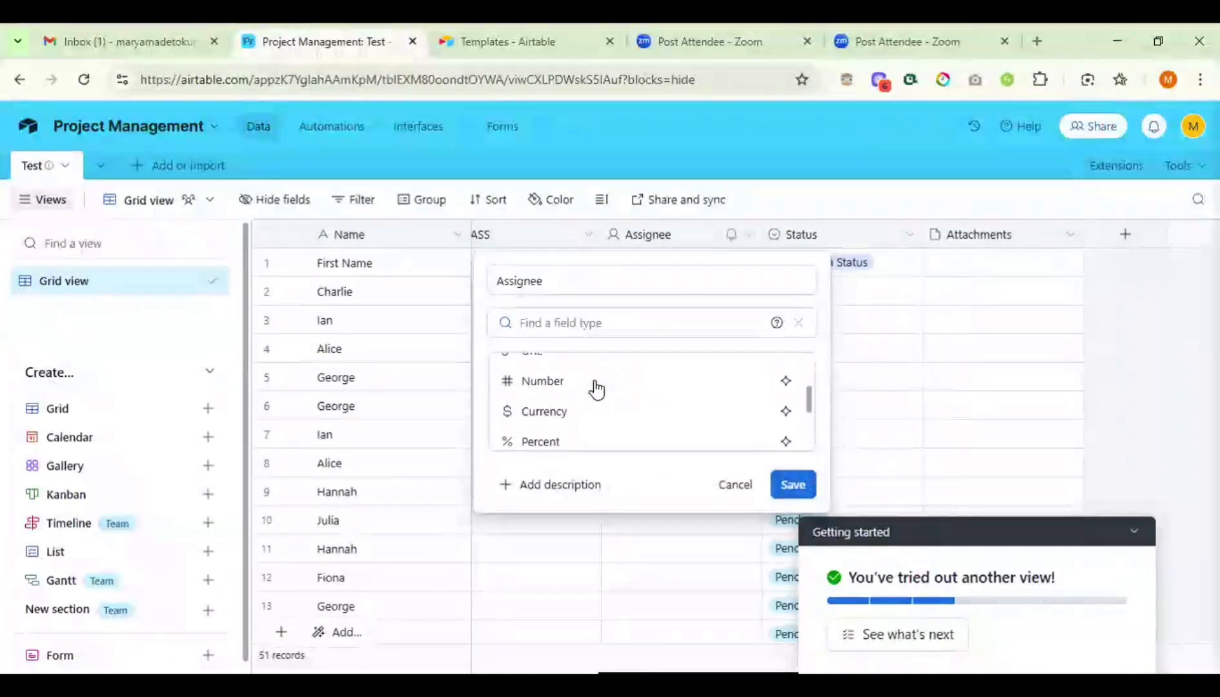
scroll(596, 387, "up", 6)
scroll(596, 389, "down", 3)
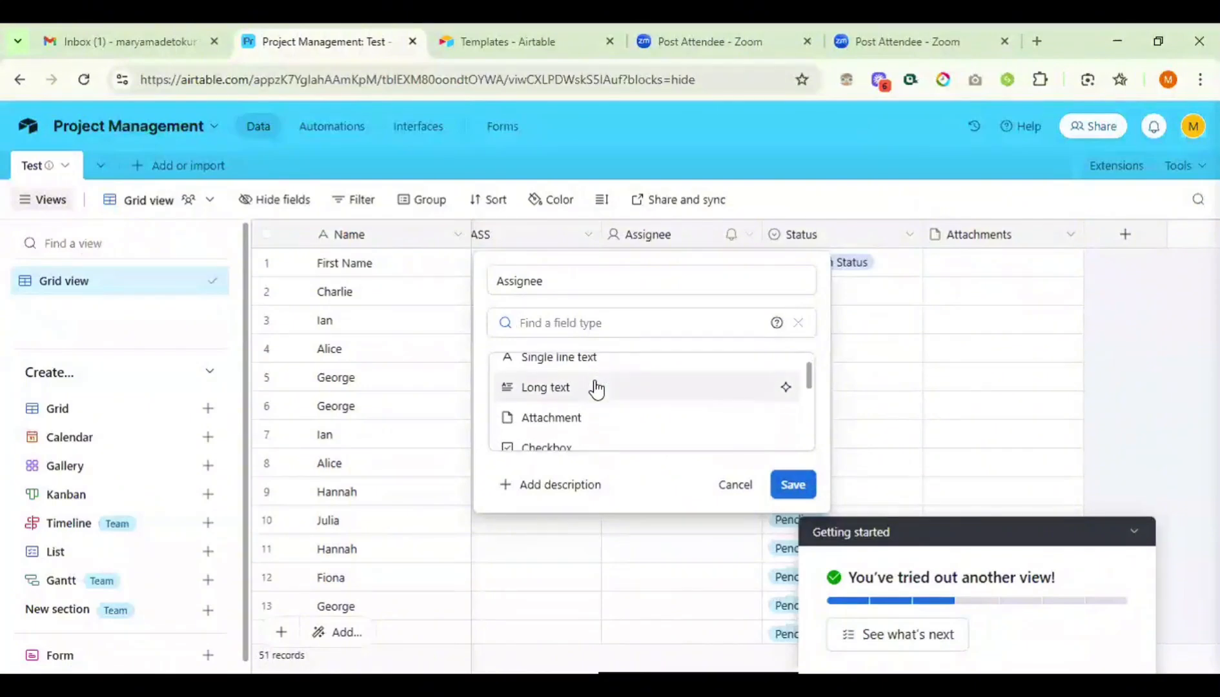
scroll(596, 391, "down", 1)
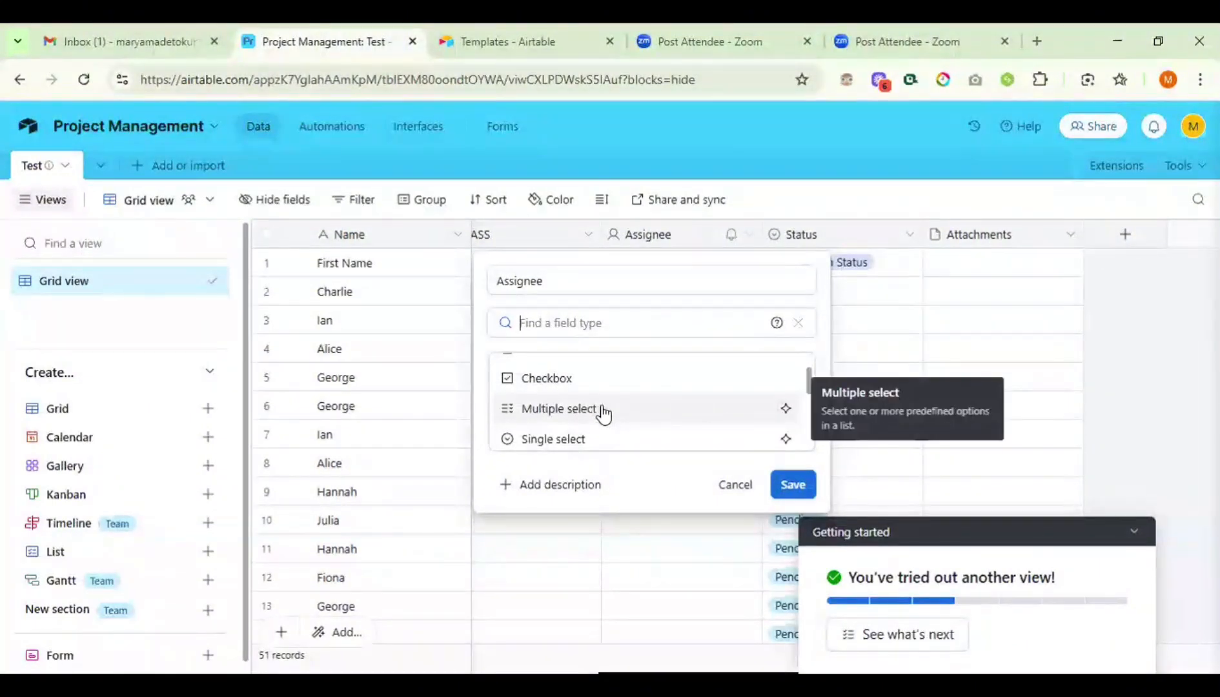
left_click(602, 410)
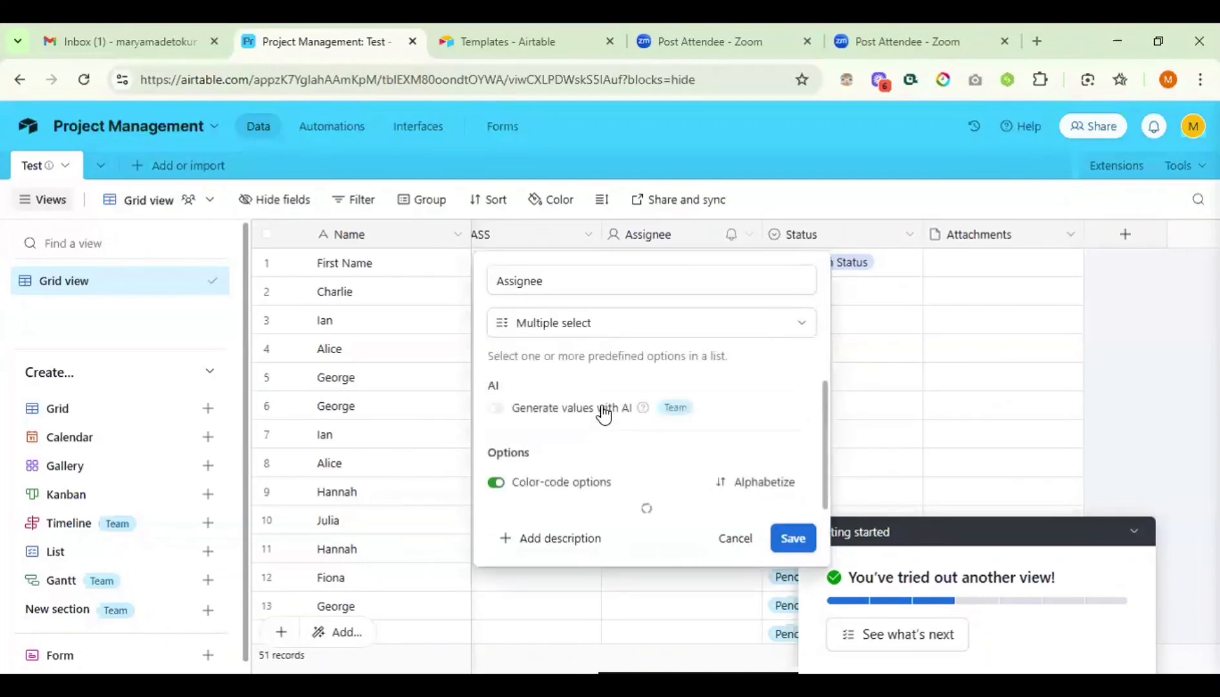
scroll(604, 413, "down", 1)
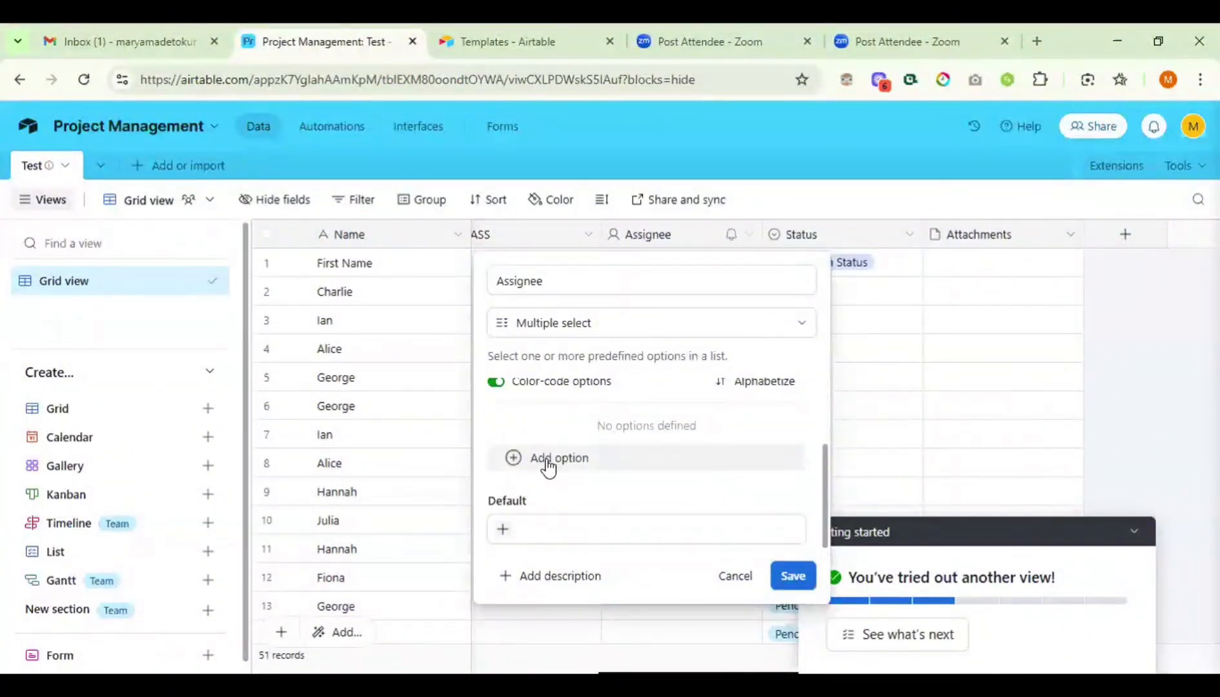
scroll(547, 465, "up", 1)
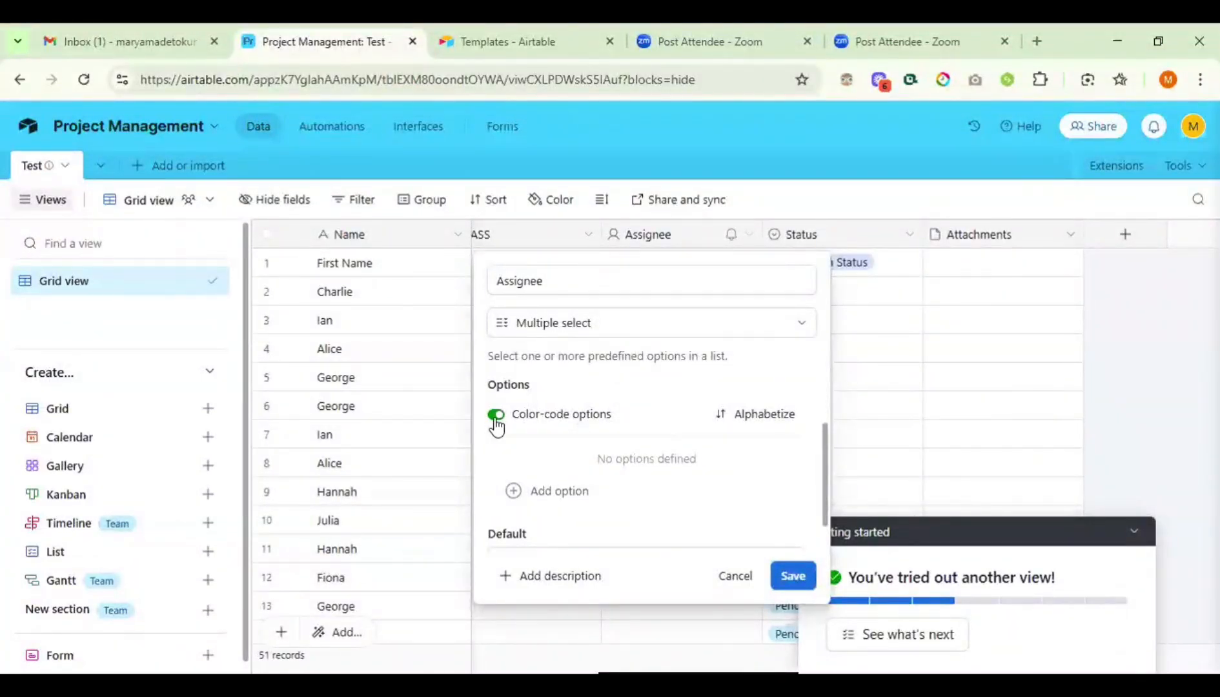
scroll(580, 441, "down", 1)
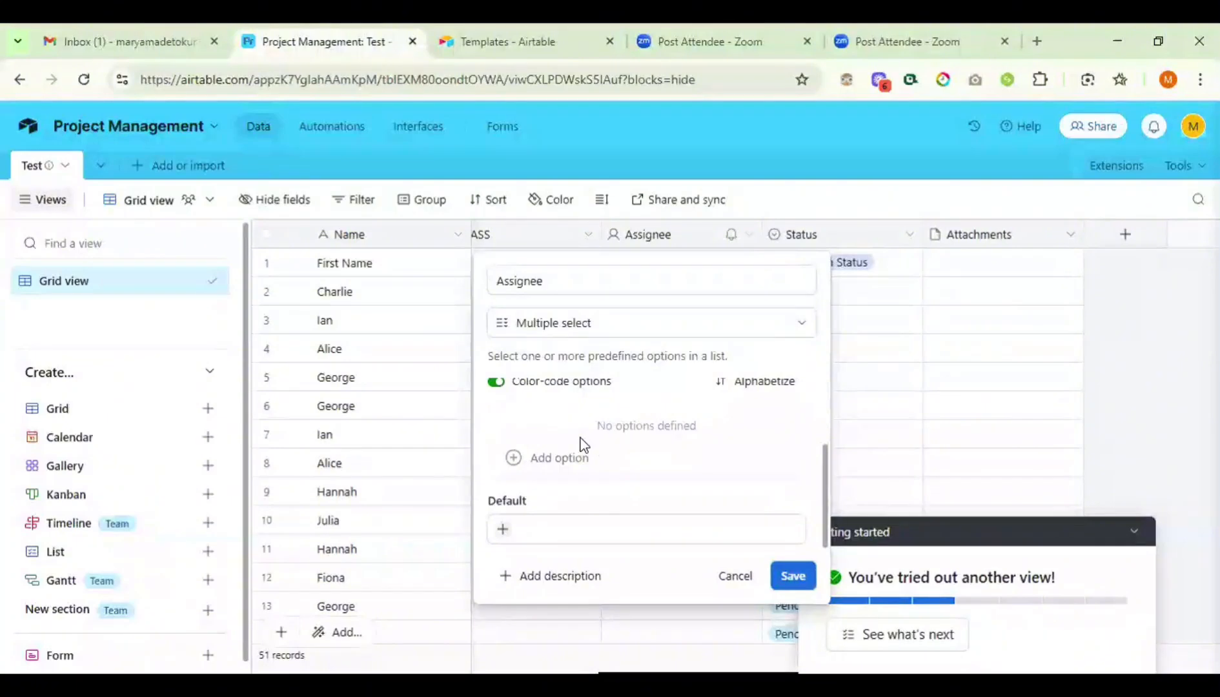
- Add the options Rice (pink), Beans and Garri to the Assignee field
left_click(540, 460)
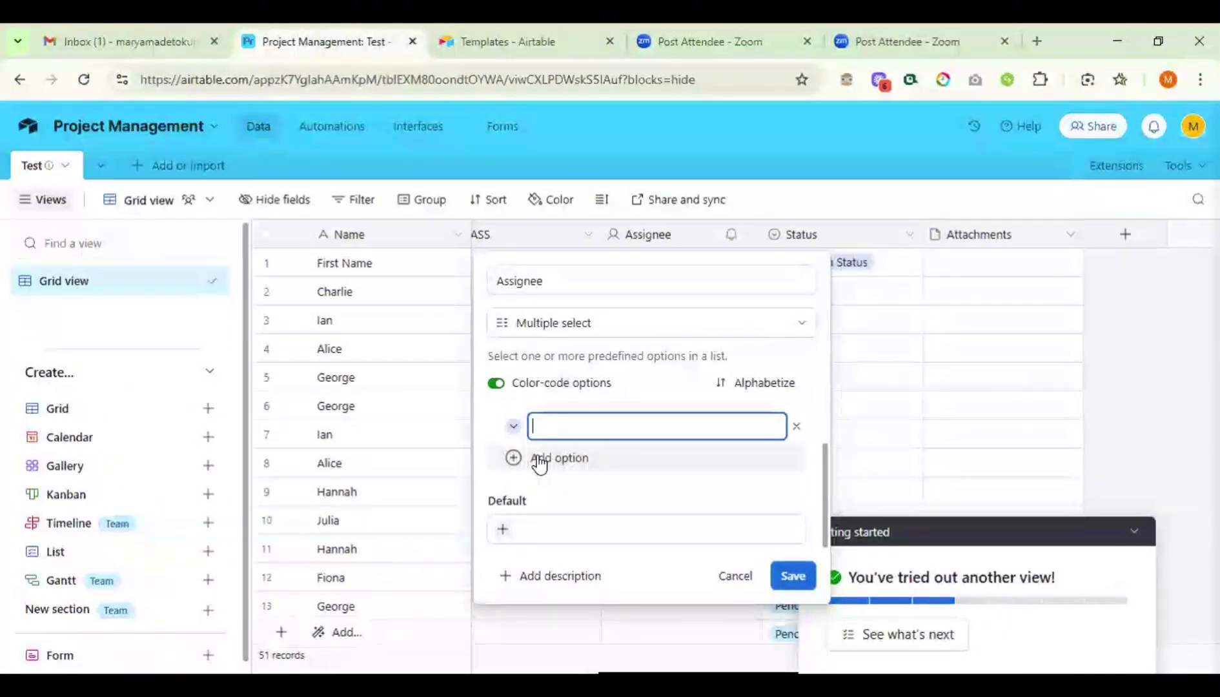
left_click(513, 427)
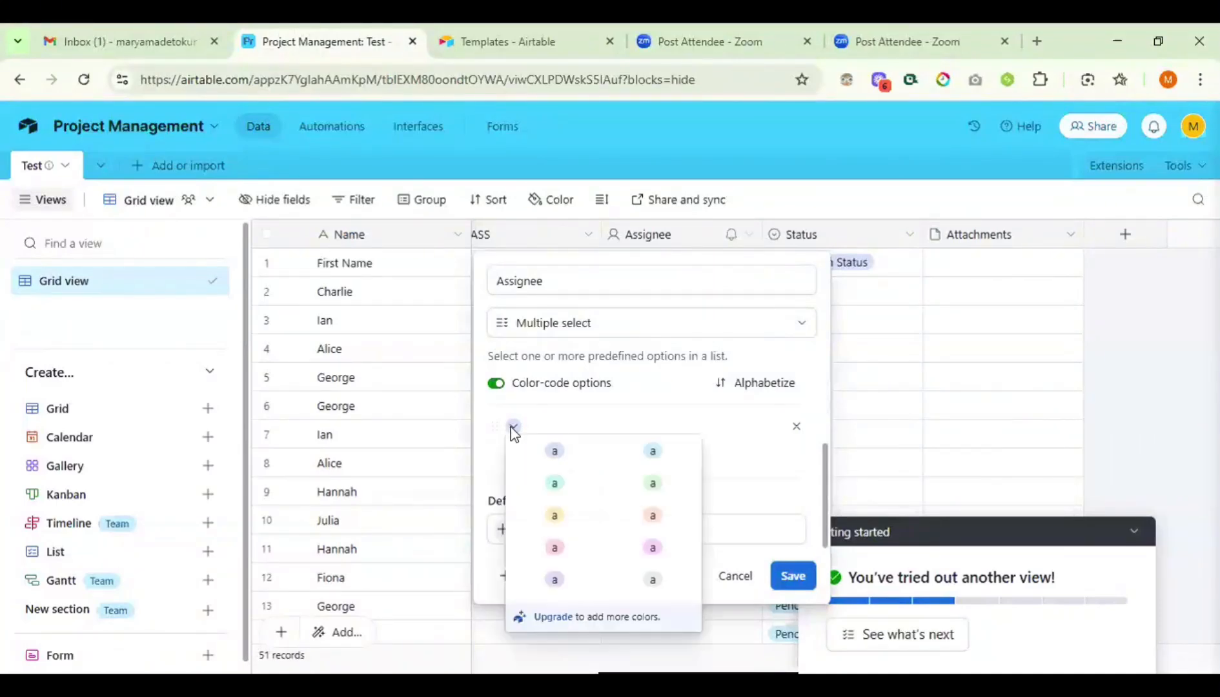
left_click(555, 554)
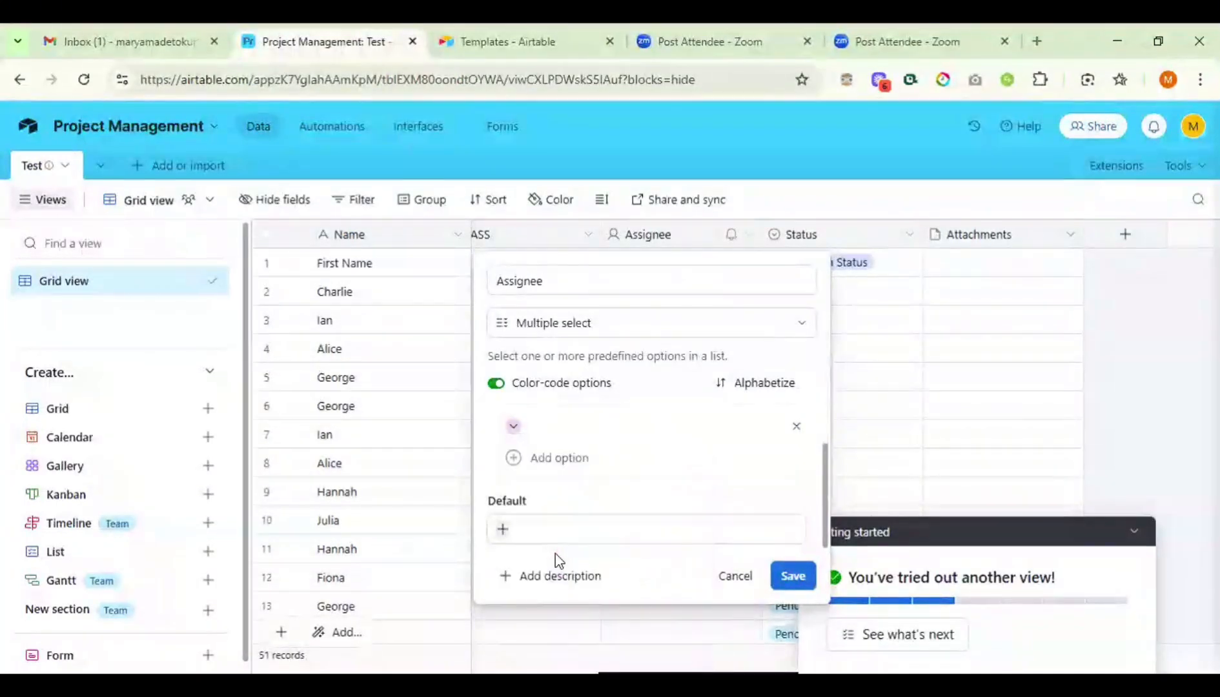
left_click(557, 434)
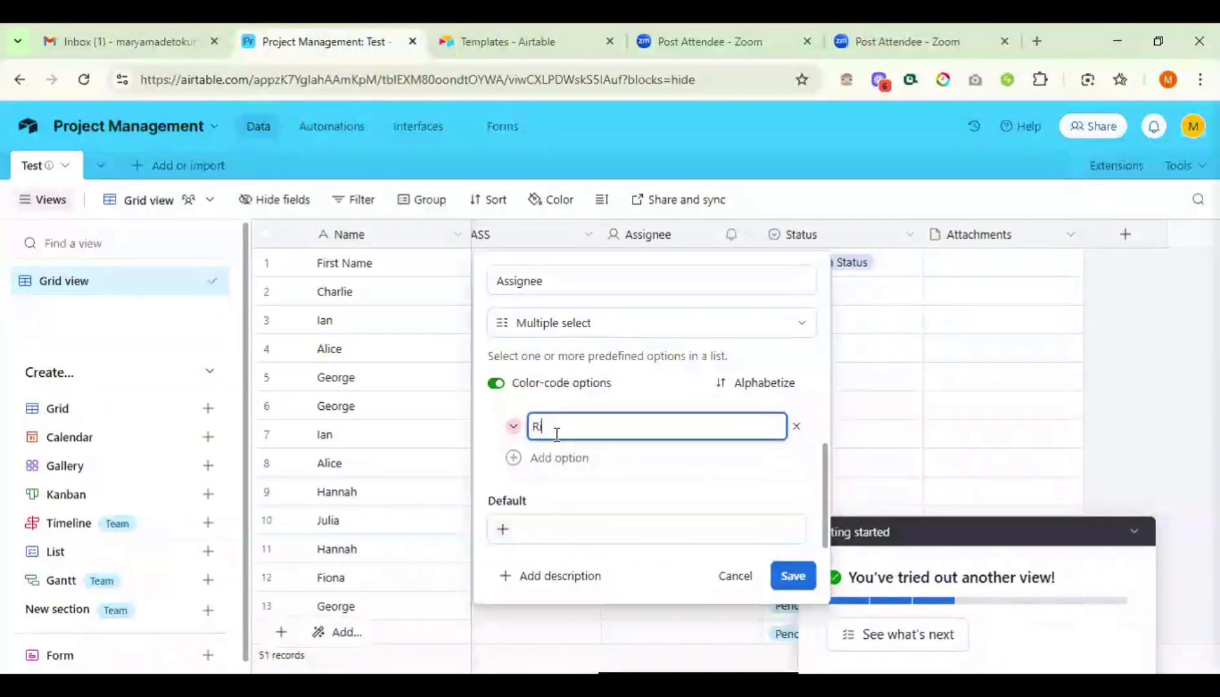
type("ice")
key("Return")
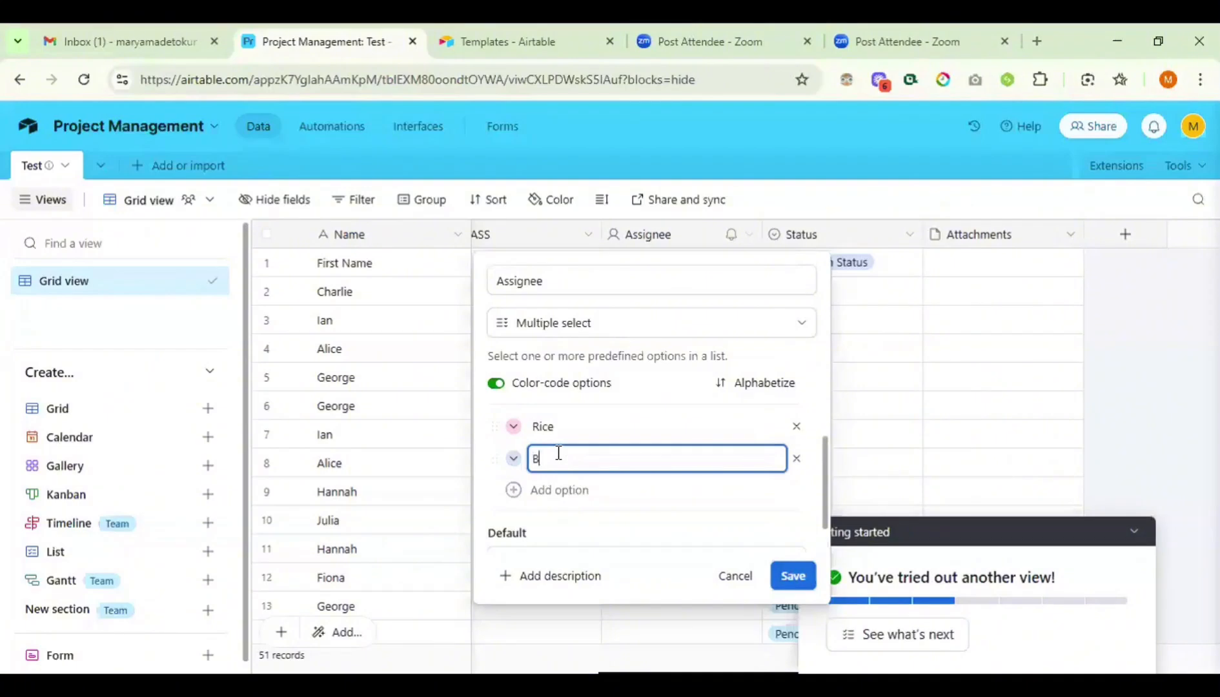
type("Beans")
key("Return")
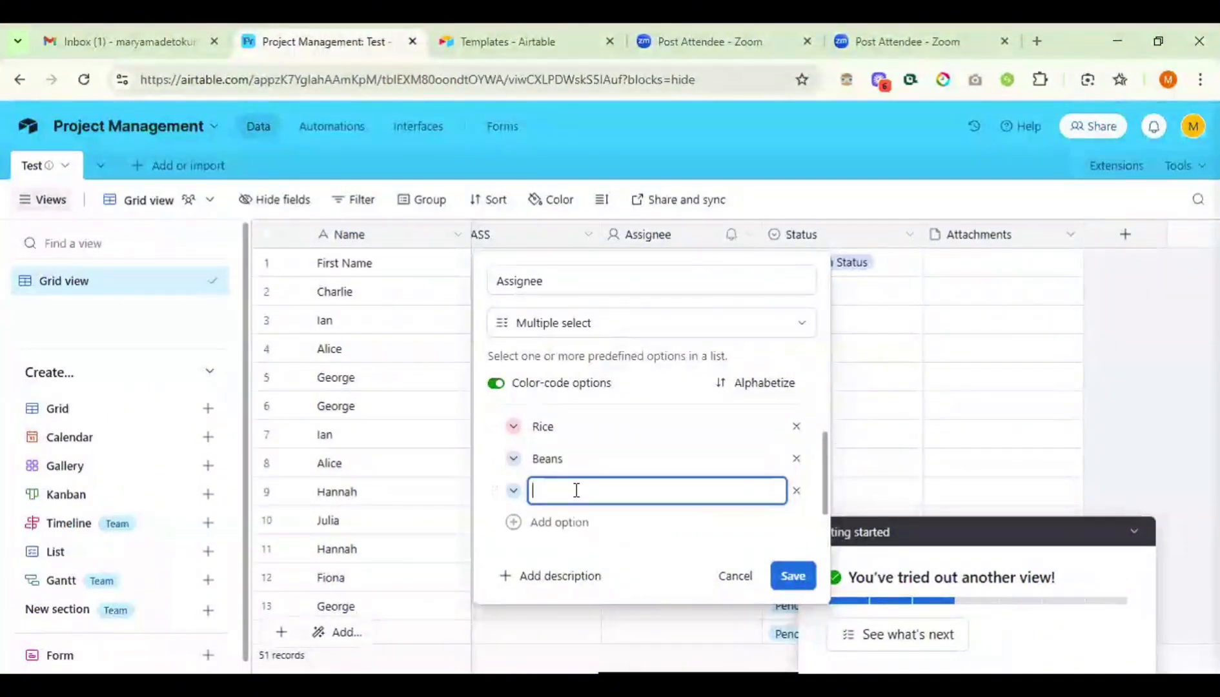
type("G")
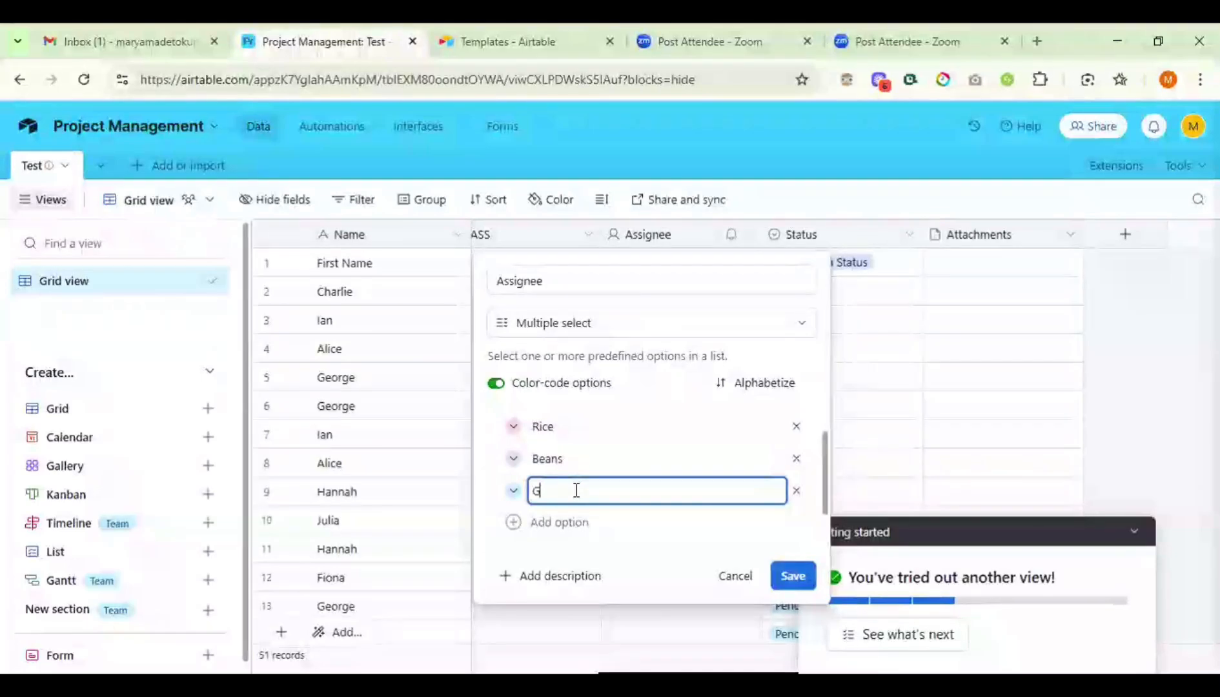
type("arri")
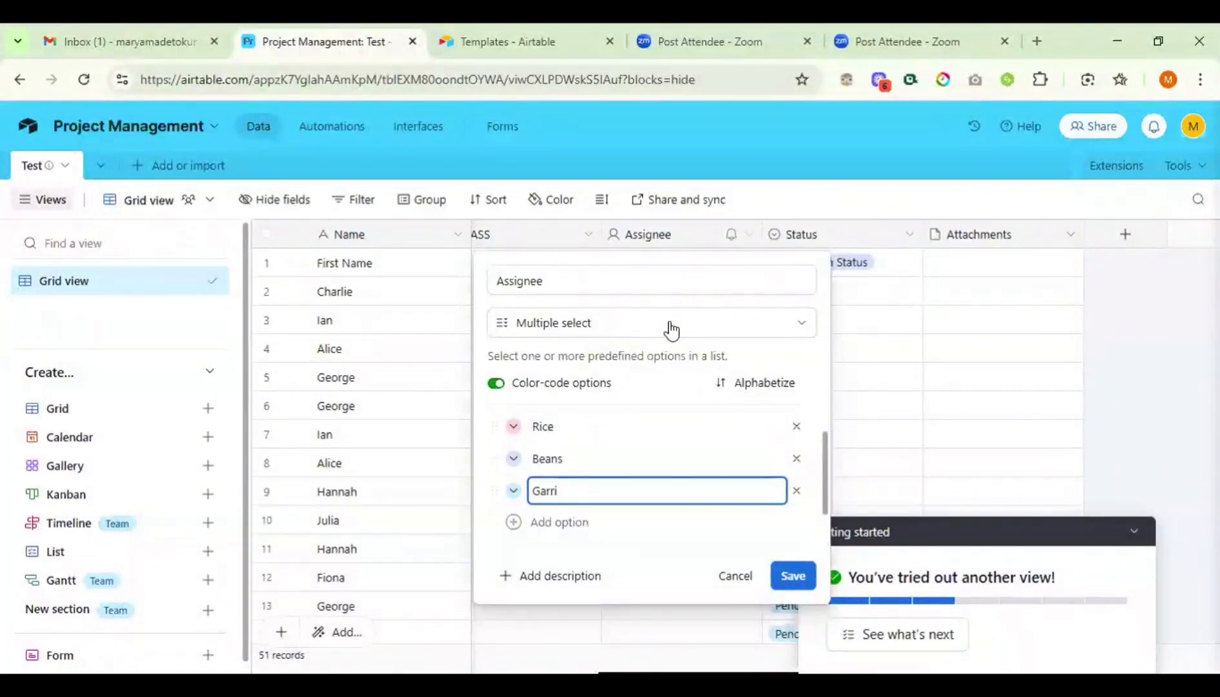
- Replace the Assignee field name with 'Food Options' and save the field
left_click(604, 280)
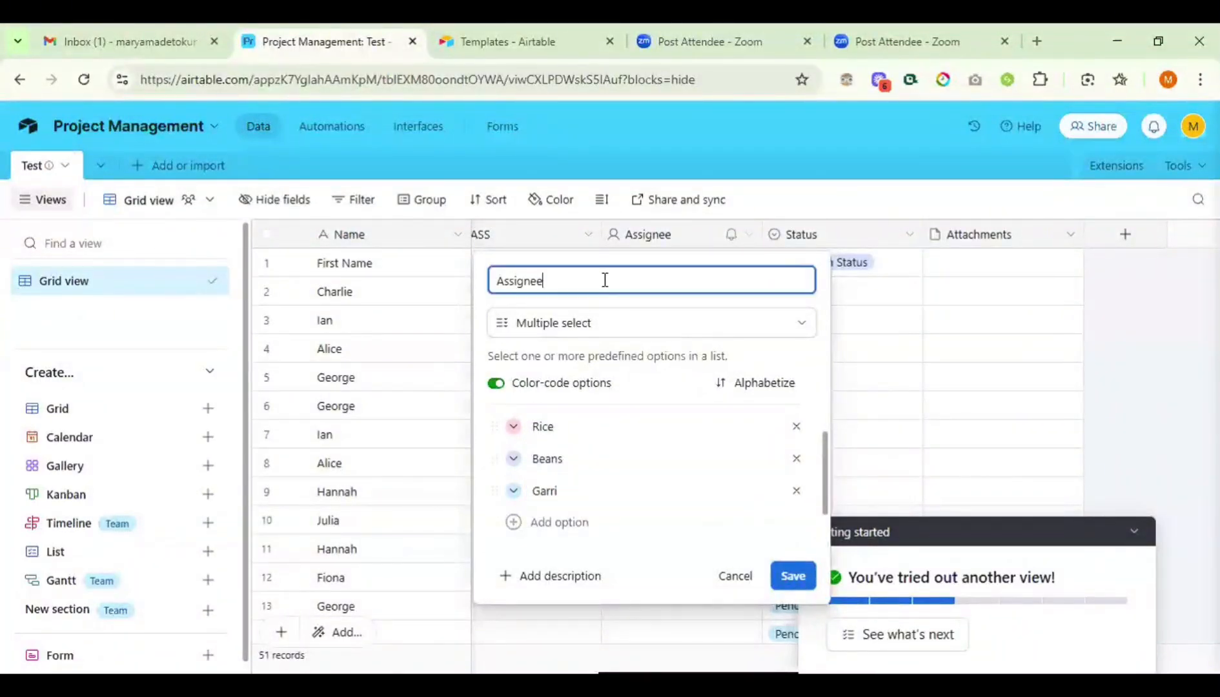
key("BackSpace")
key("BackSpace")
key("BackSpace")
key("BackSpace")
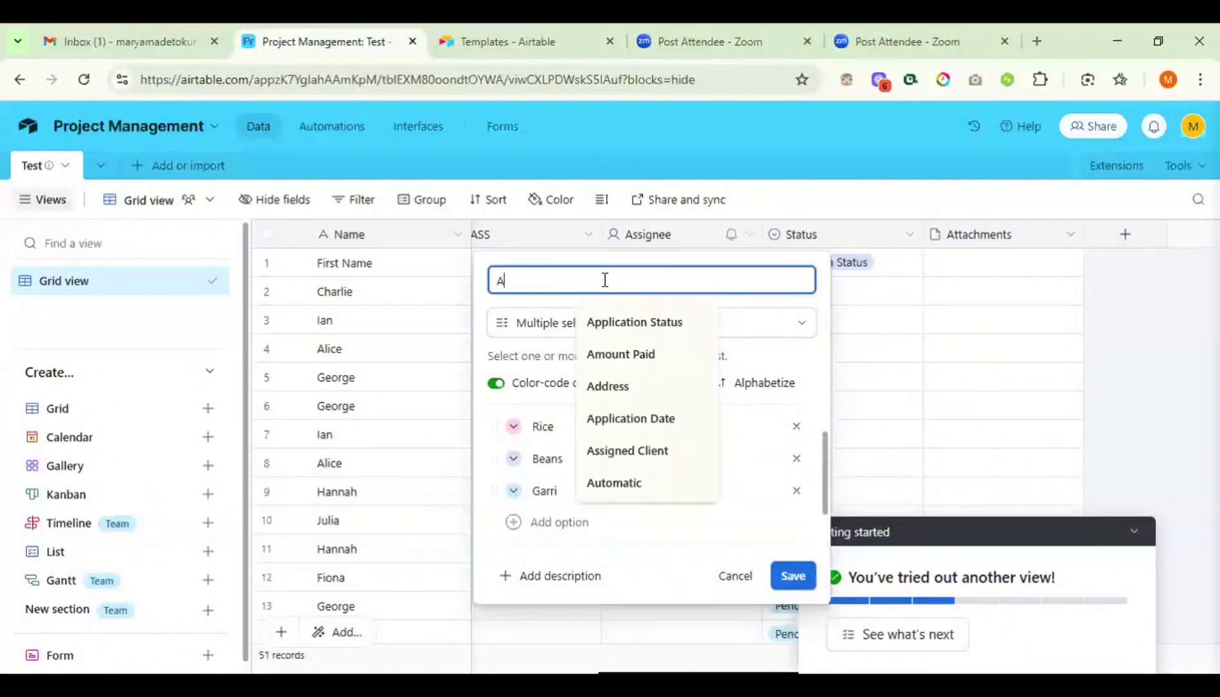
key("BackSpace")
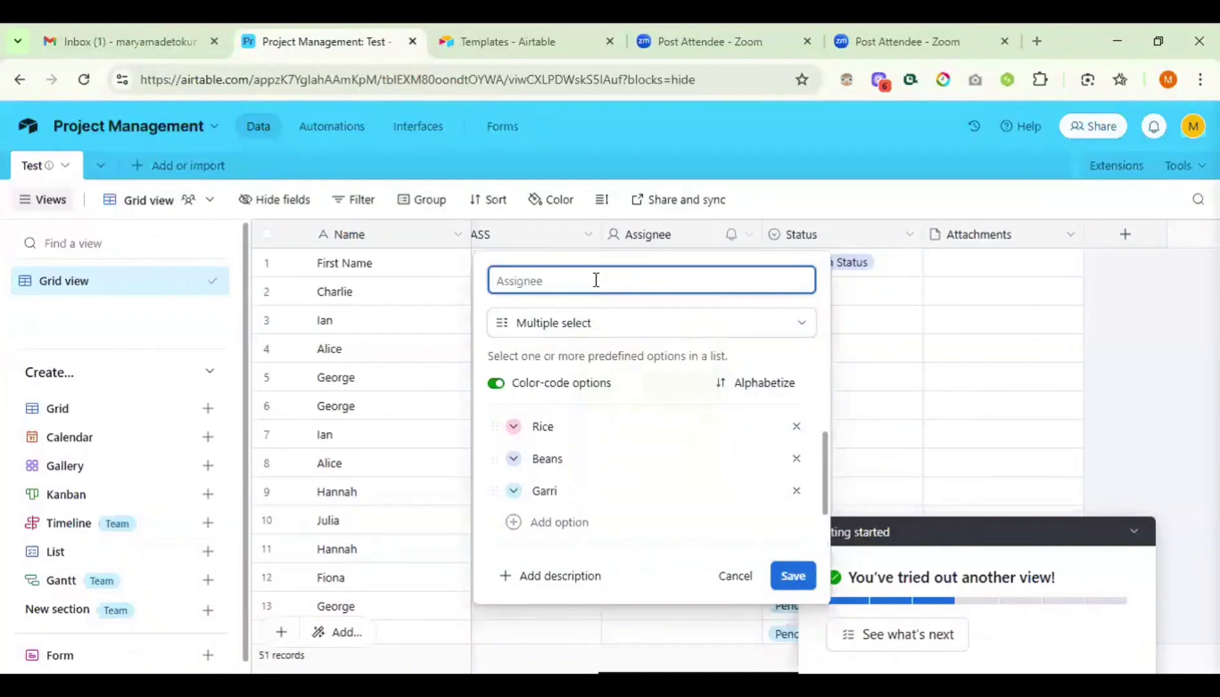
type("F")
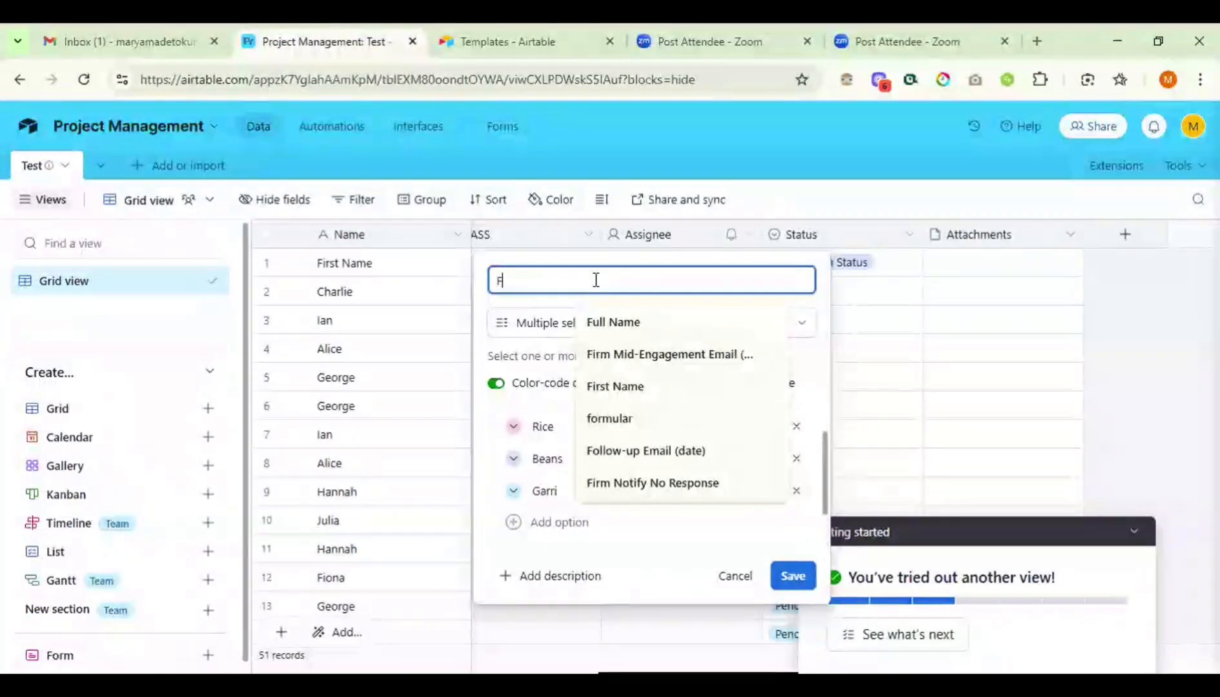
type("ood Op")
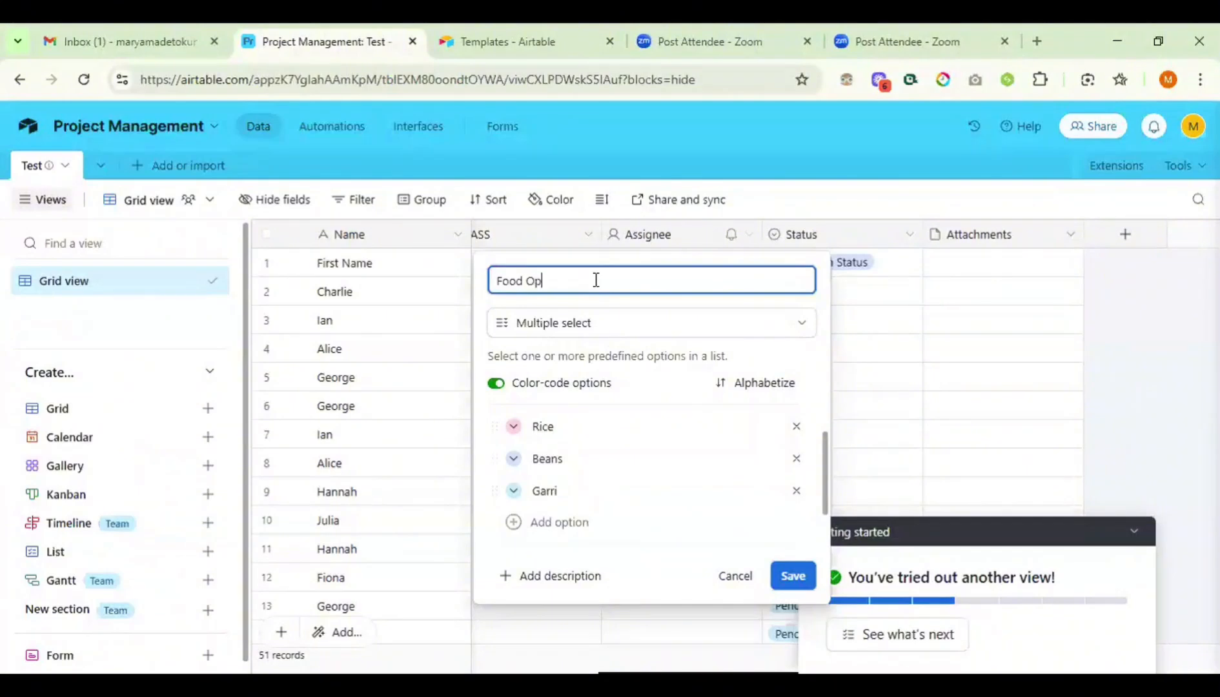
type("tions")
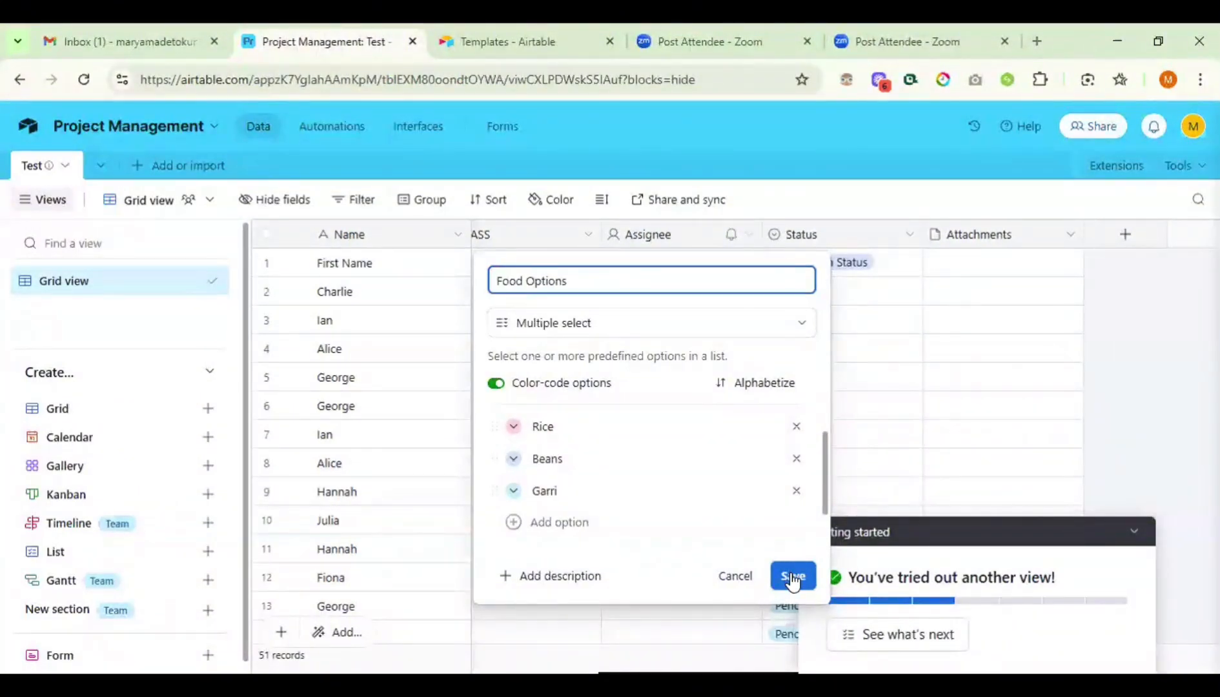
left_click(792, 576)
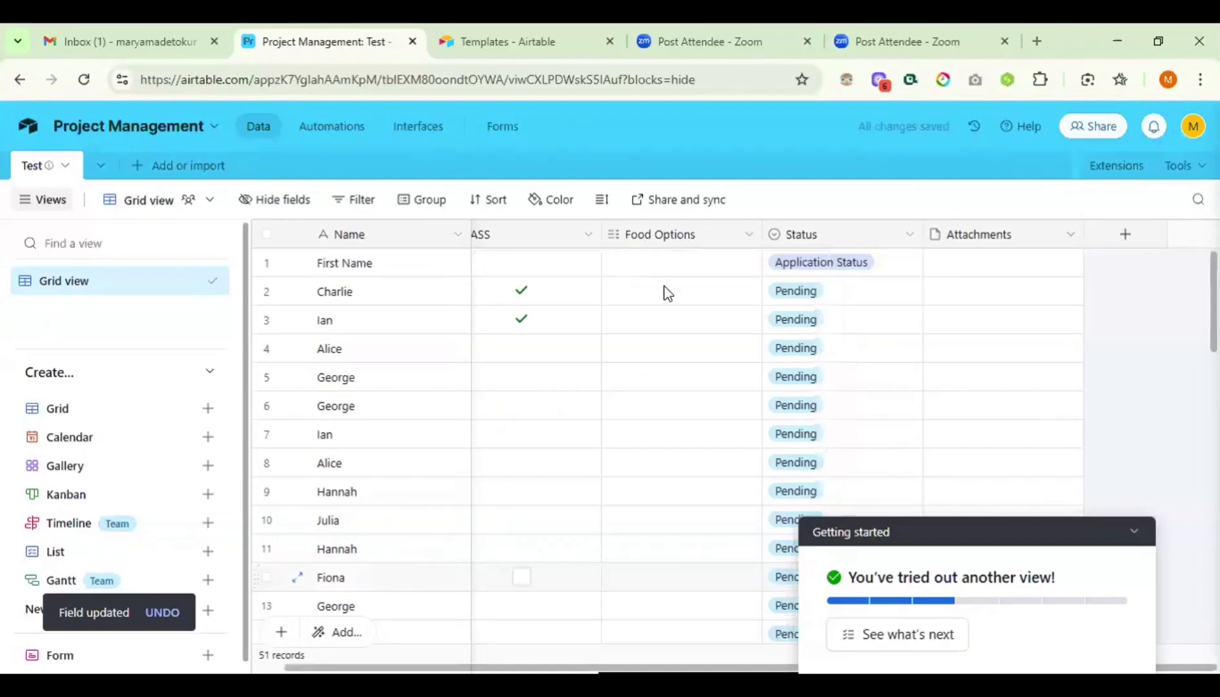
- Add Rice and Beans to the first record's Food Options cell
left_click(663, 270)
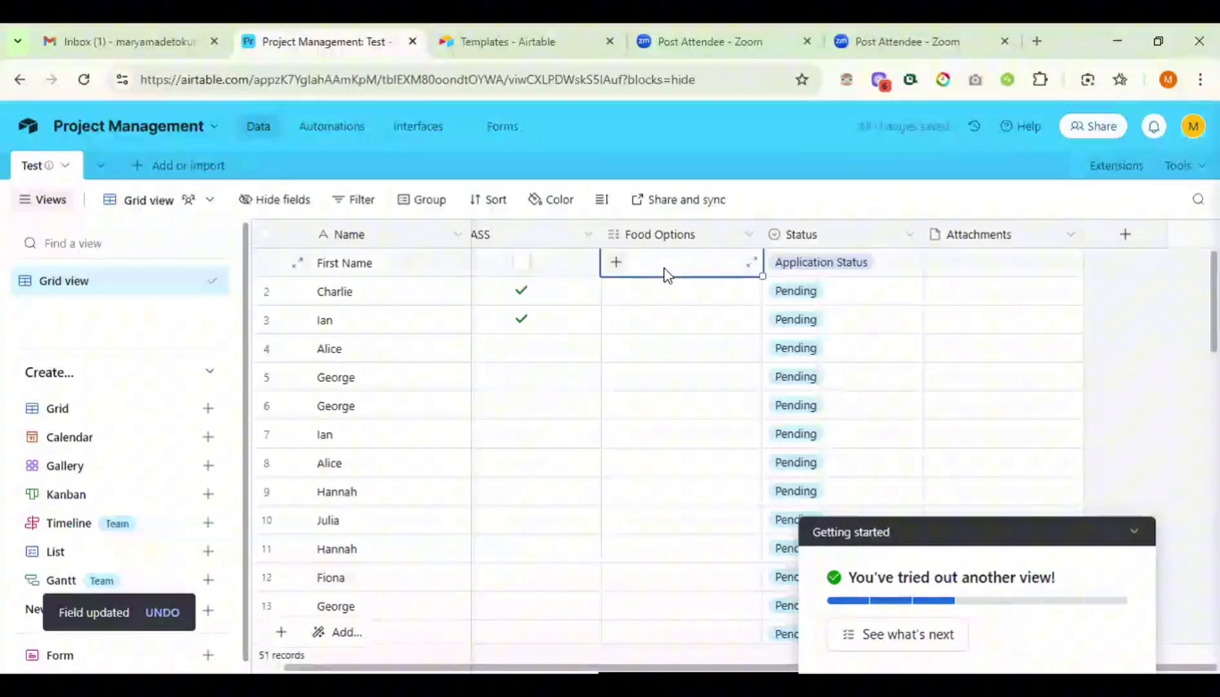
left_click(616, 264)
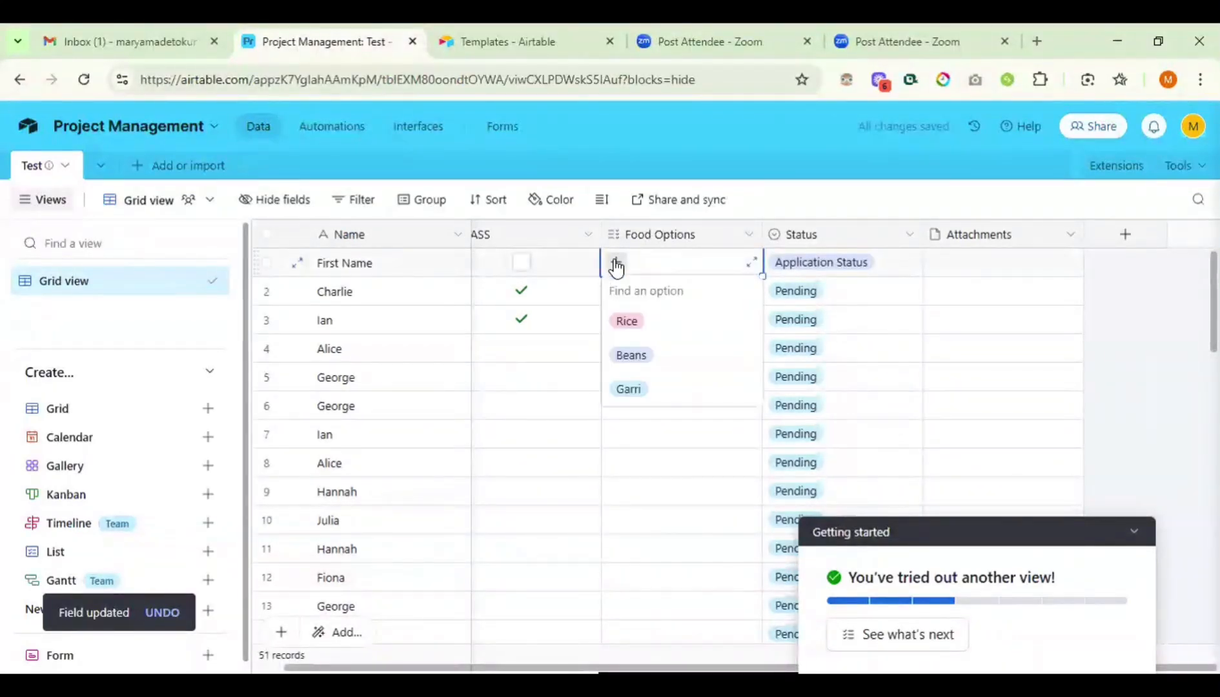
left_click(627, 322)
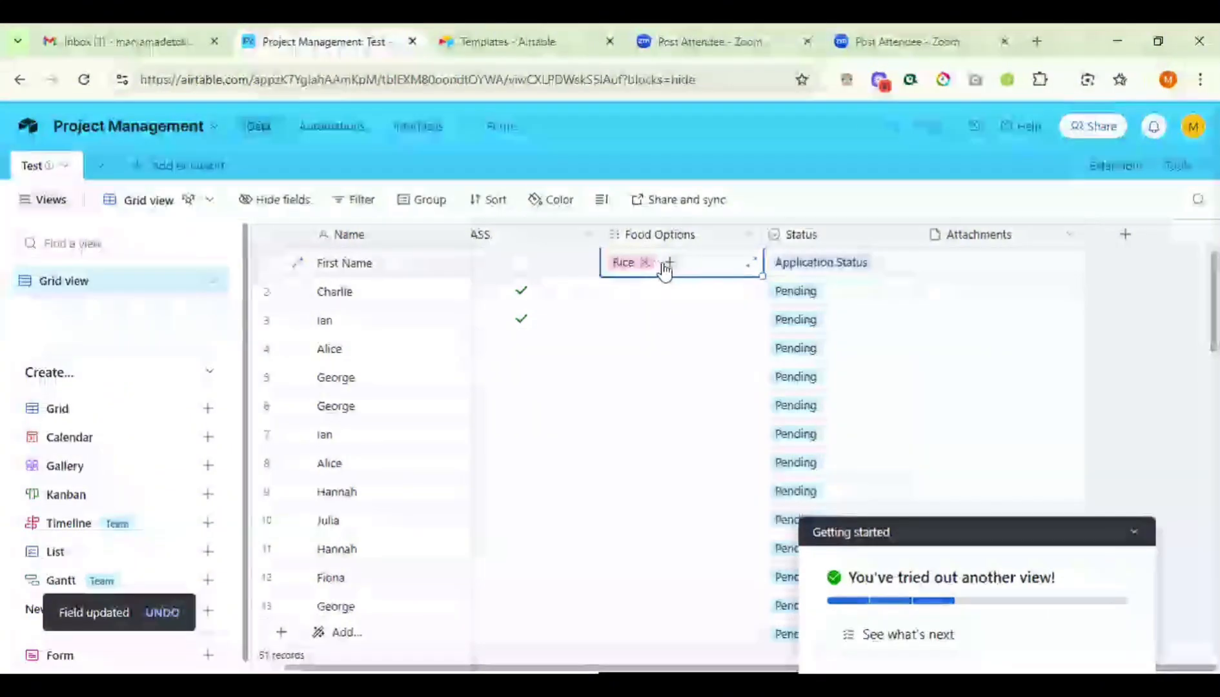
left_click(669, 268)
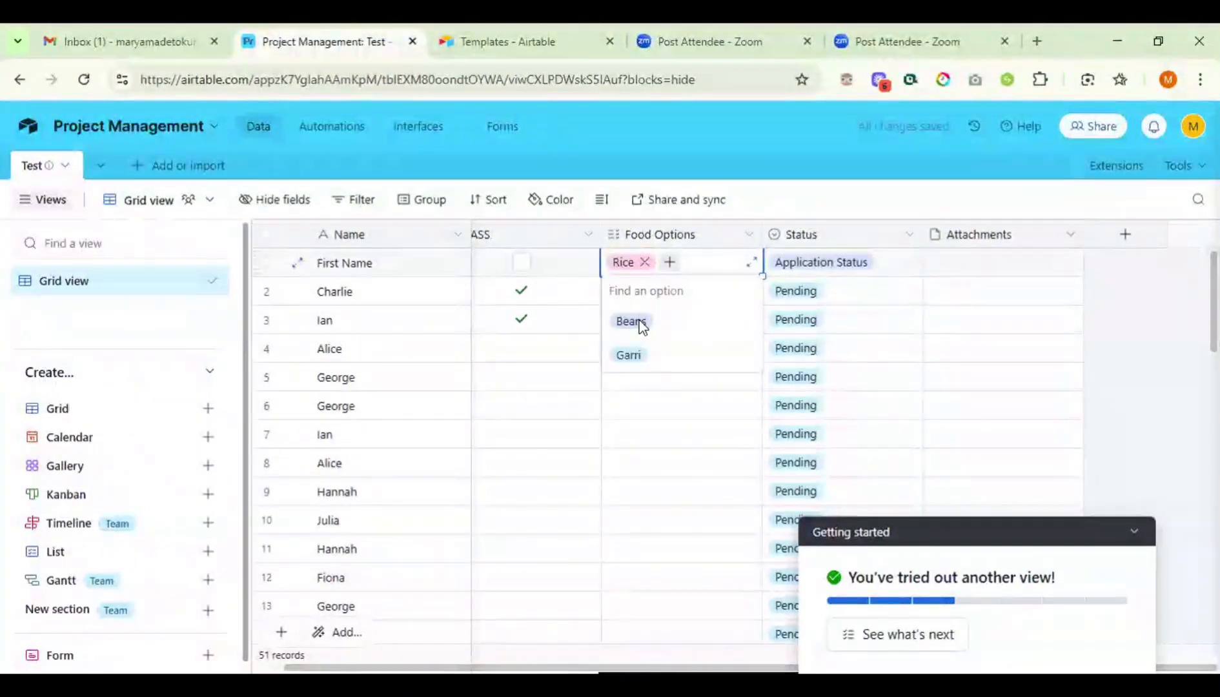
left_click(639, 323)
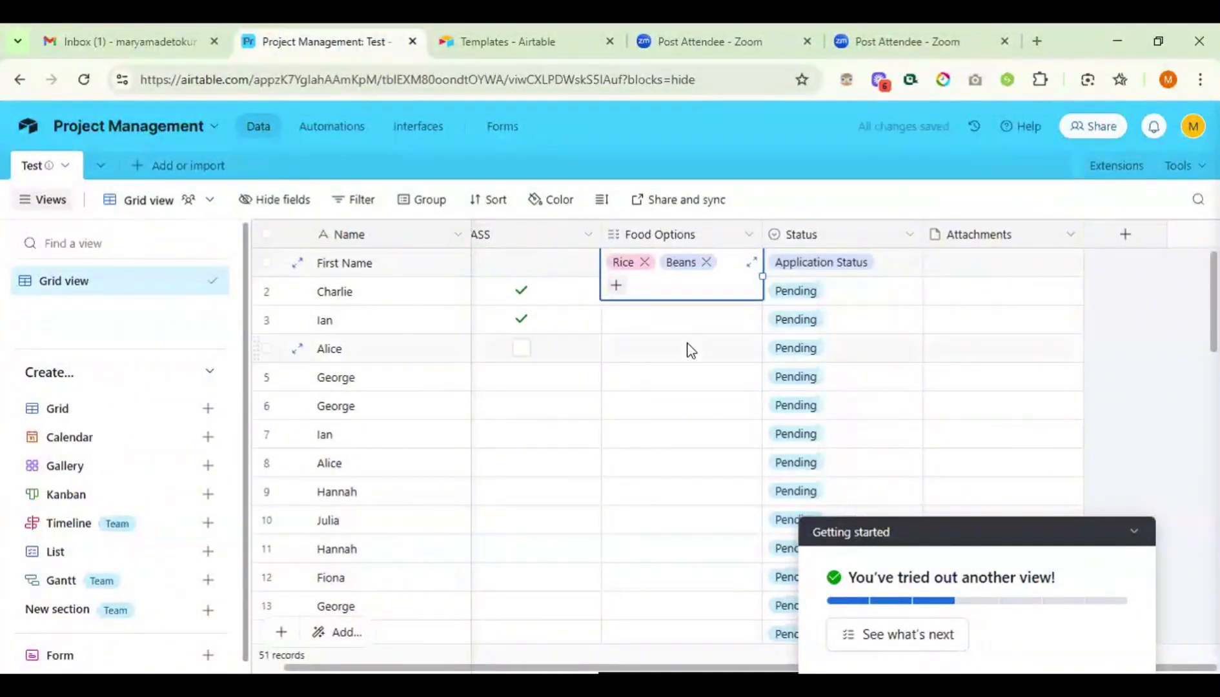
left_click(847, 230)
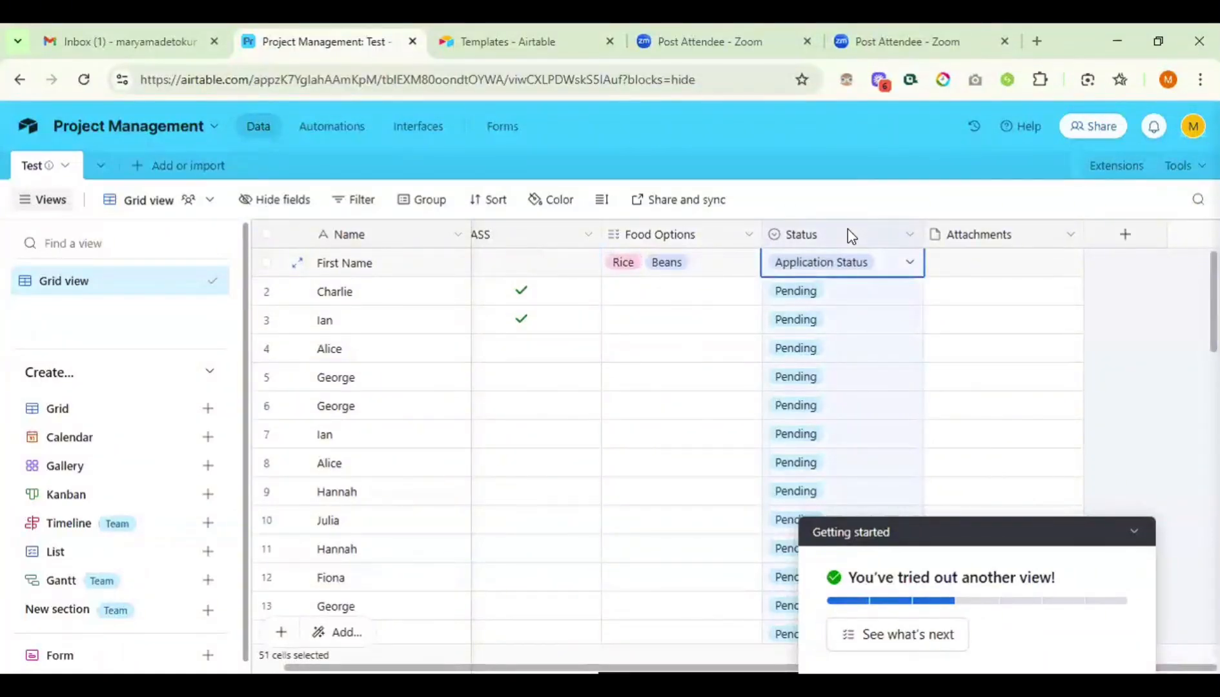
right_click(847, 230)
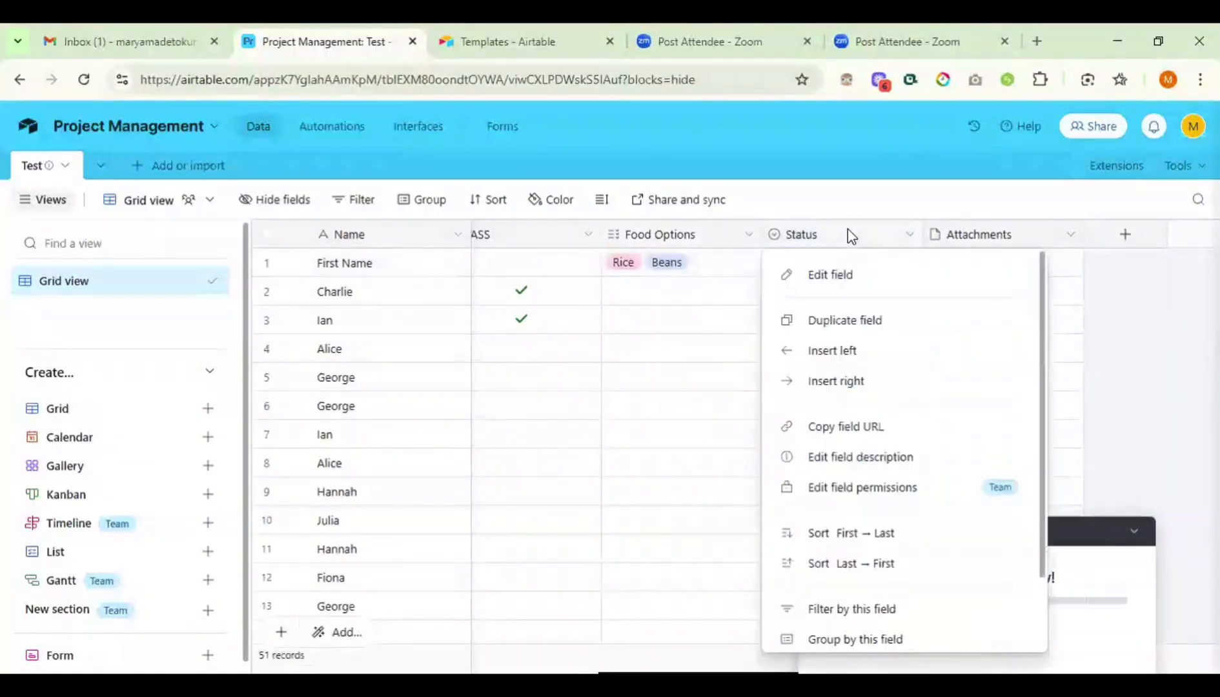
left_click(821, 286)
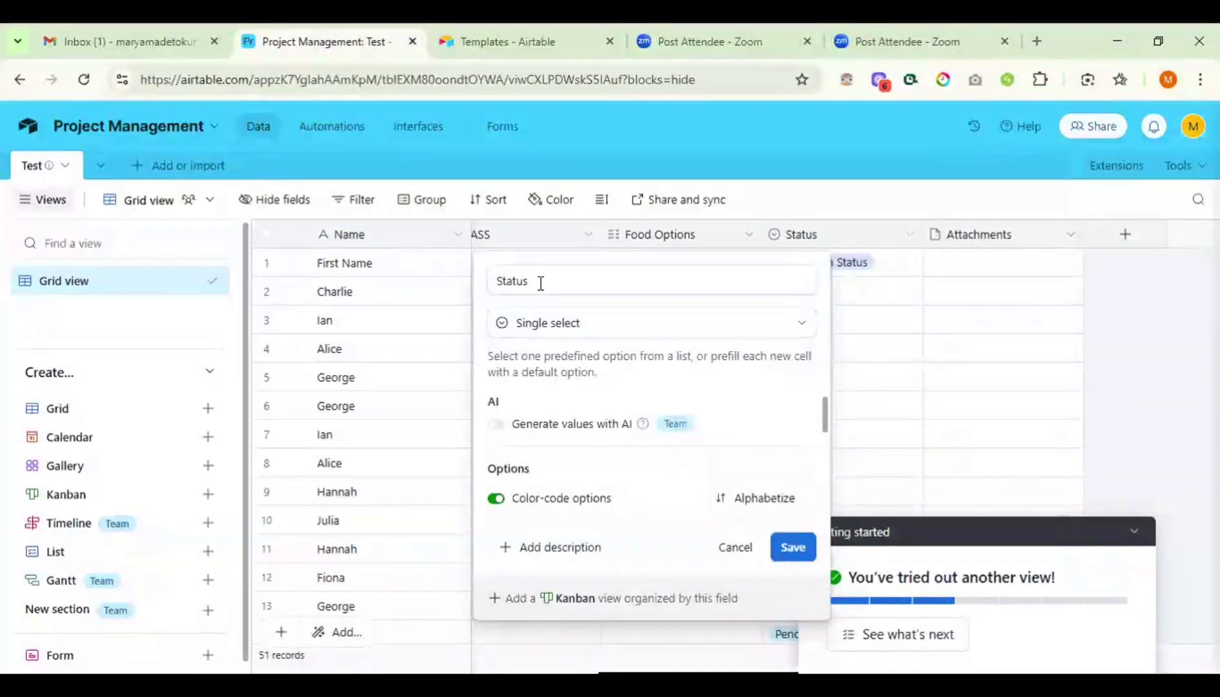
left_click(571, 328)
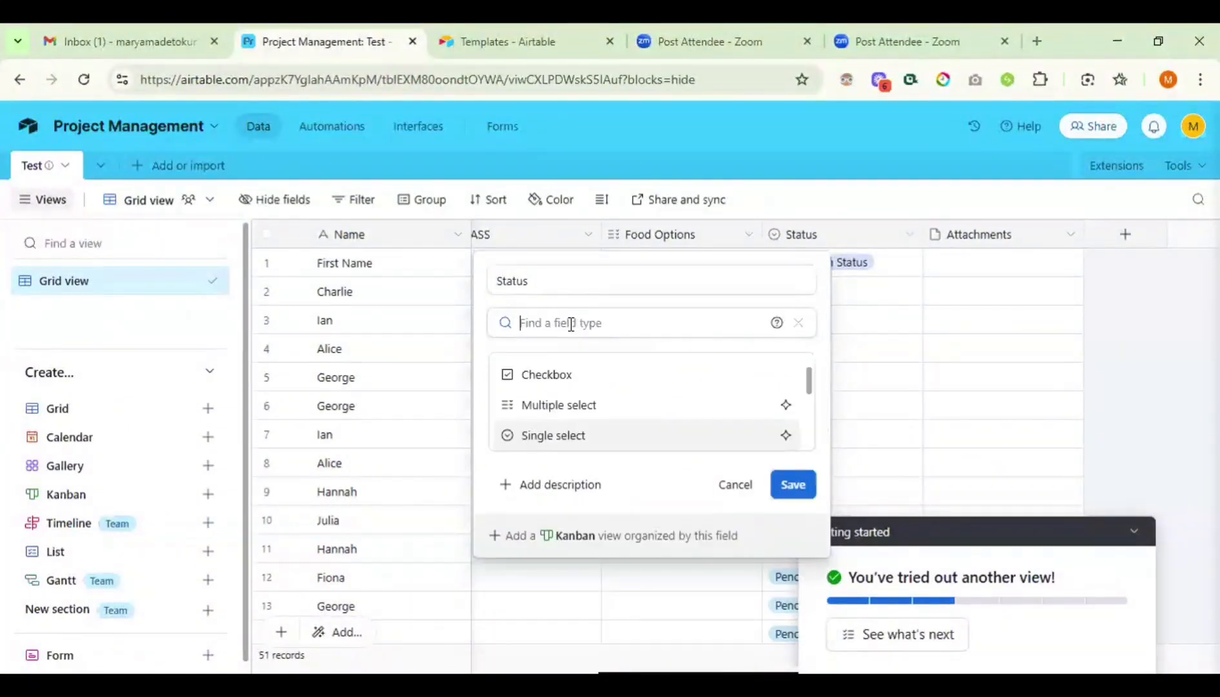
left_click(552, 436)
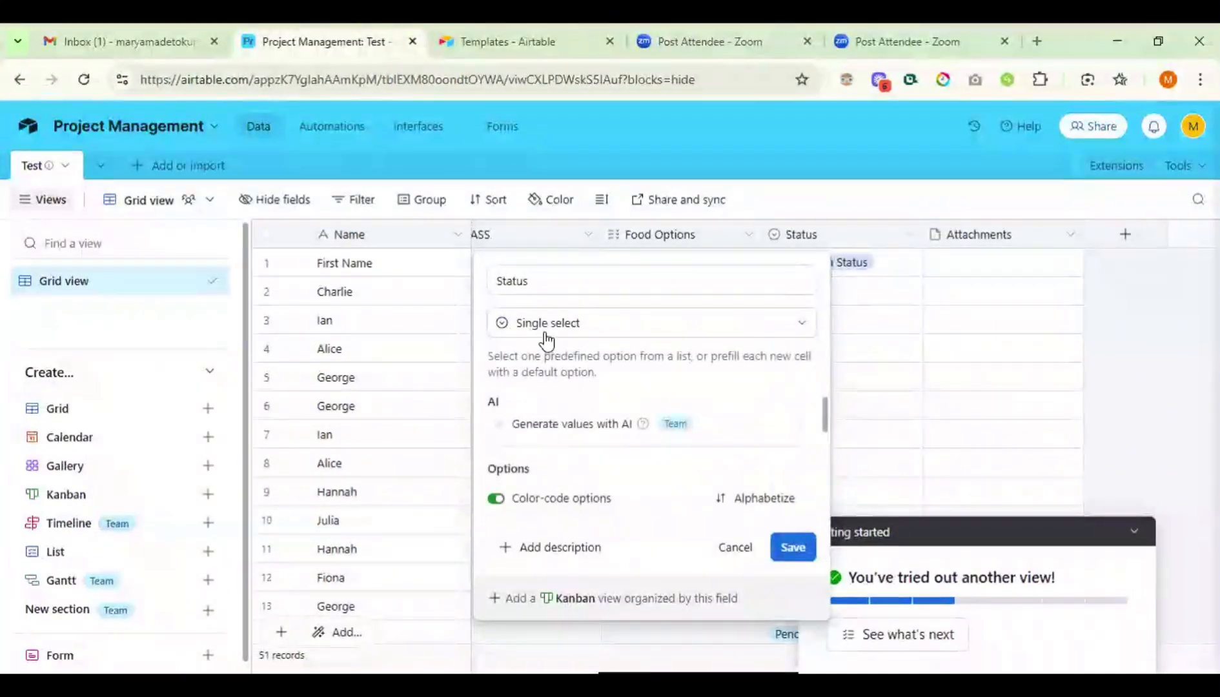
scroll(585, 426, "down", 2)
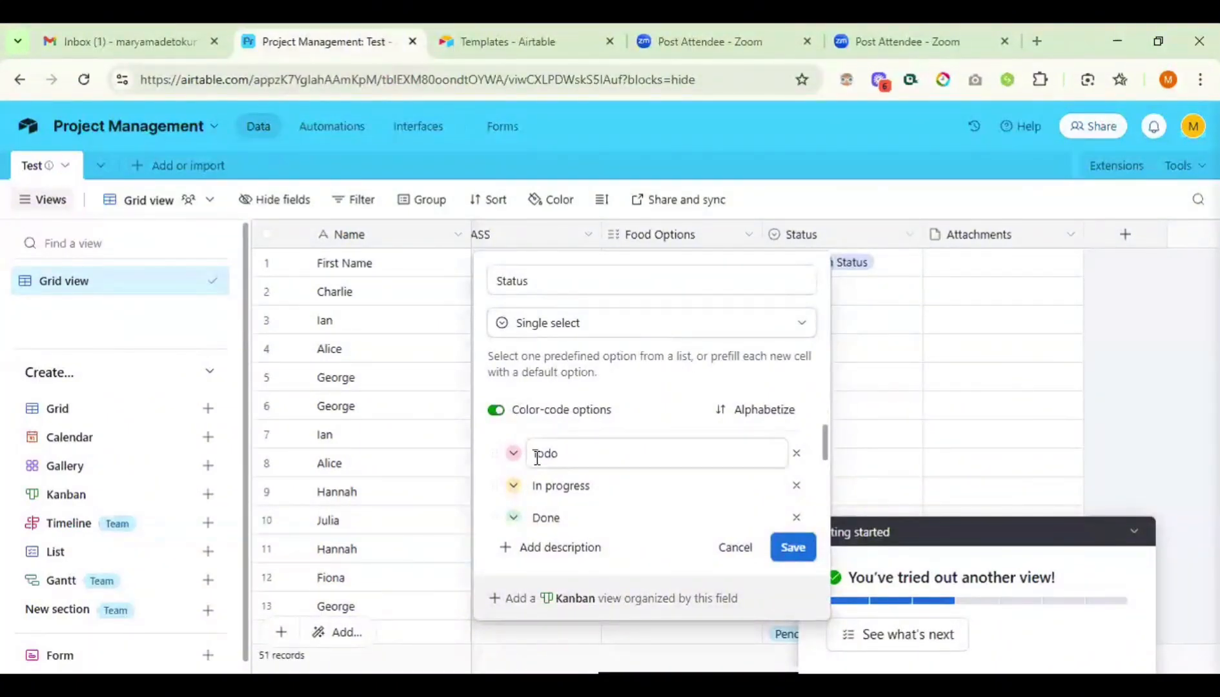
scroll(544, 453, "down", 2)
scroll(537, 463, "down", 1)
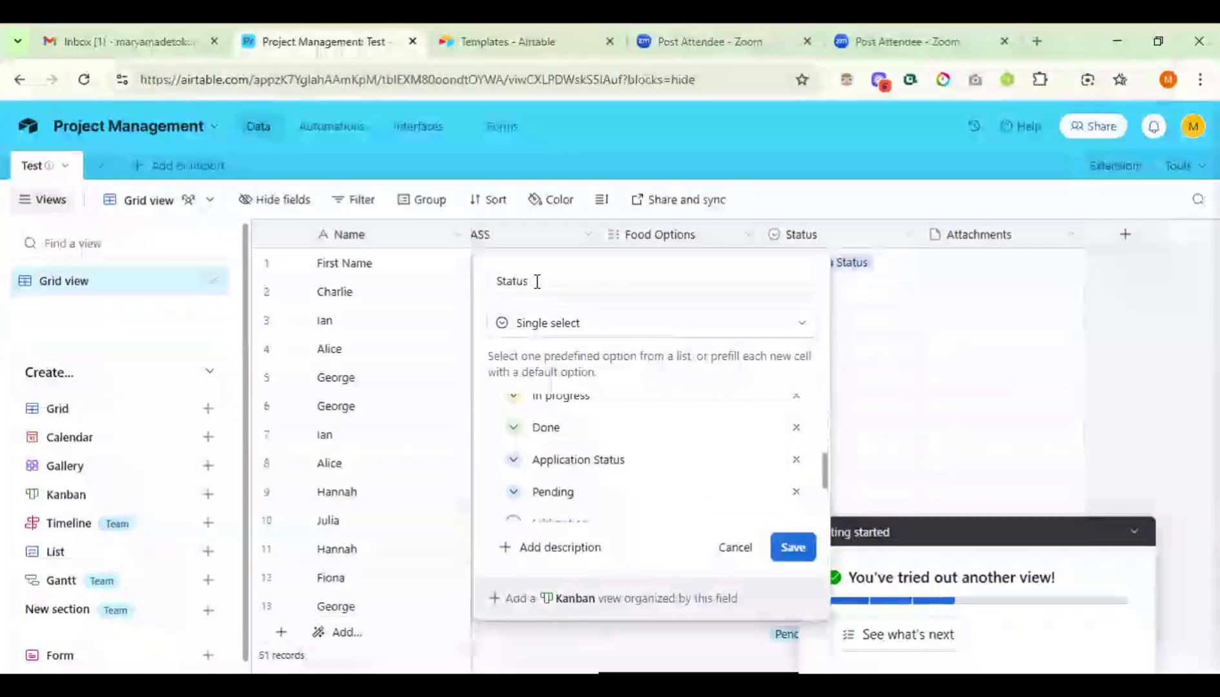
left_click(564, 459)
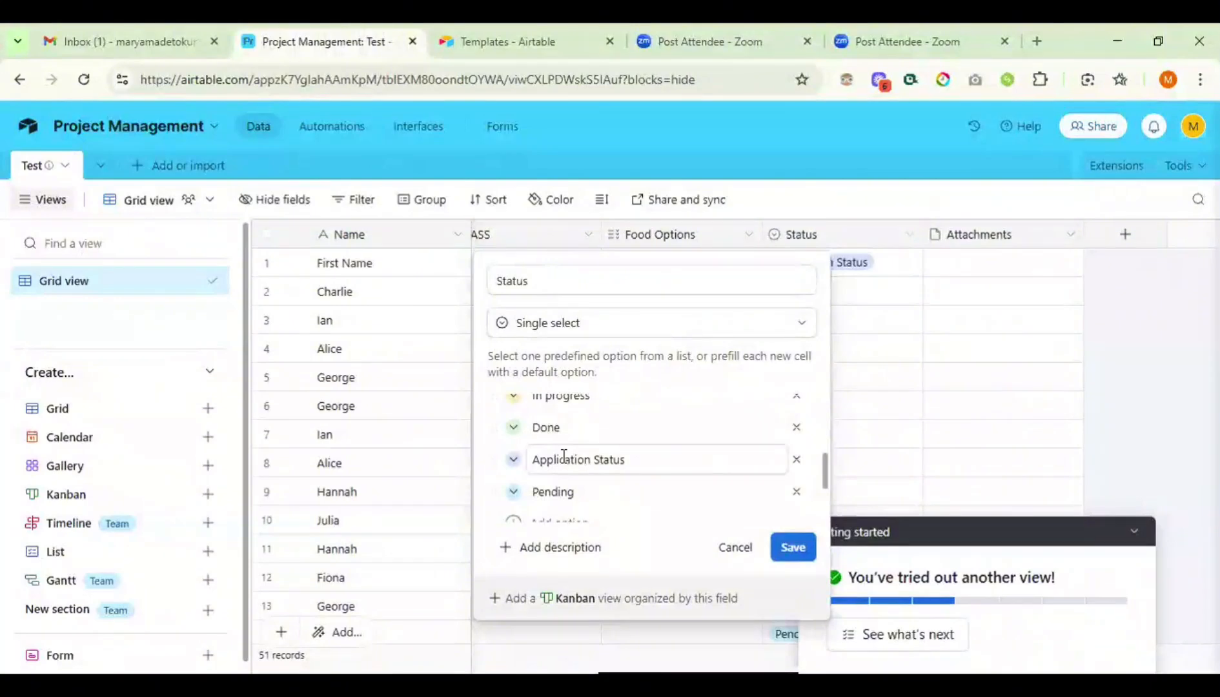
scroll(564, 456, "down", 1)
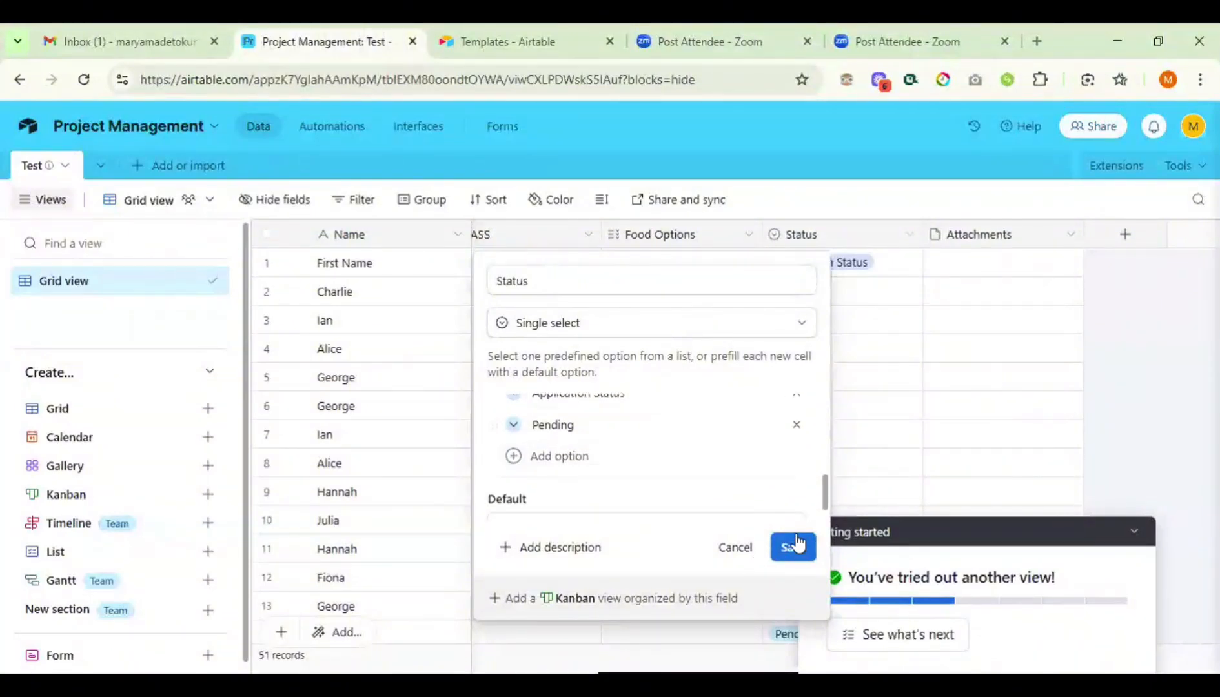
left_click(796, 542)
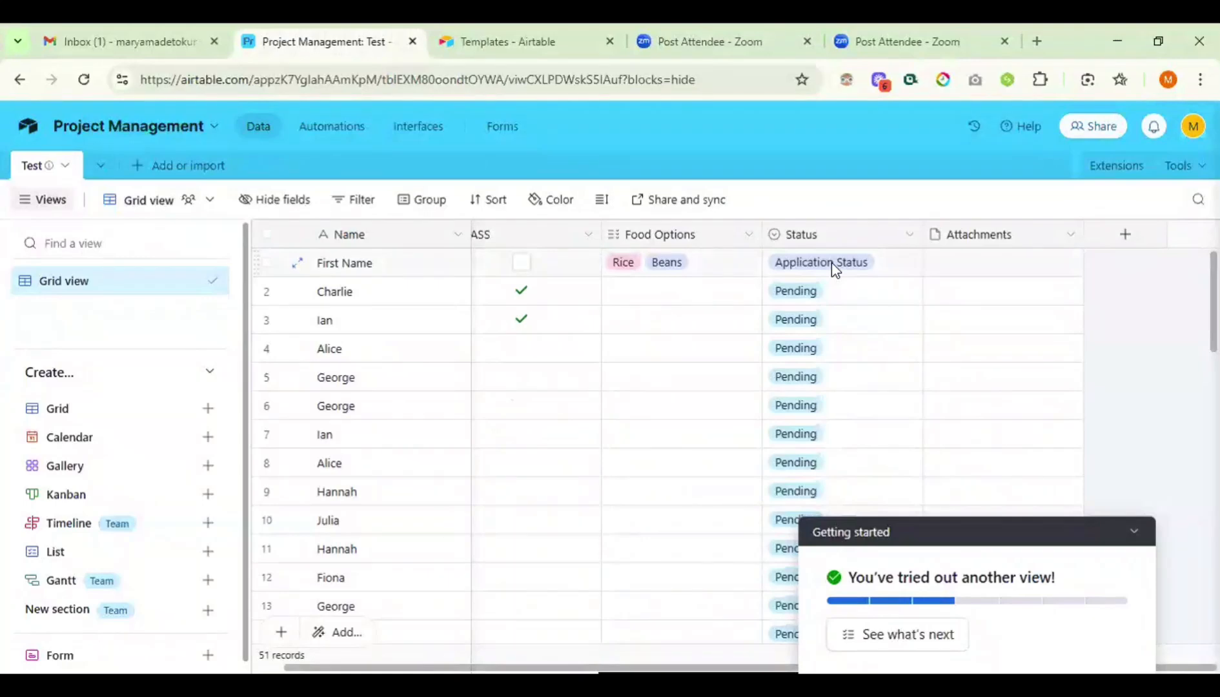
- Duplicate the Status field to create 'Status copy' beside it, then open row 1's choices
right_click(876, 242)
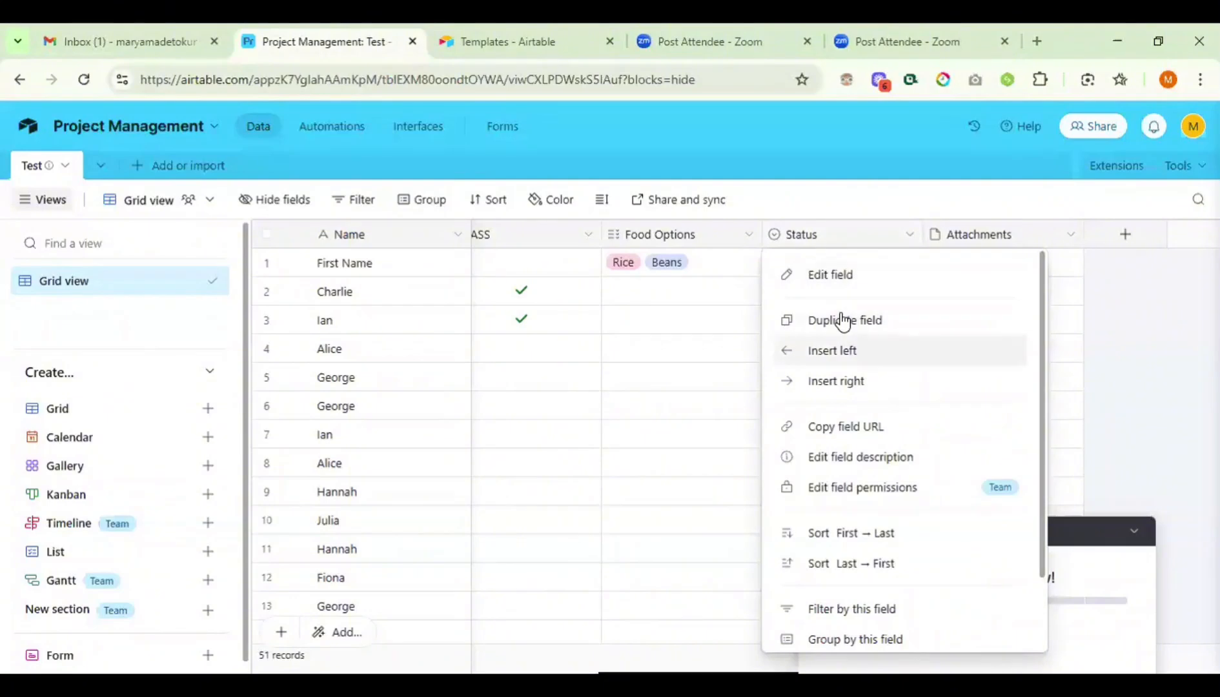
left_click(842, 319)
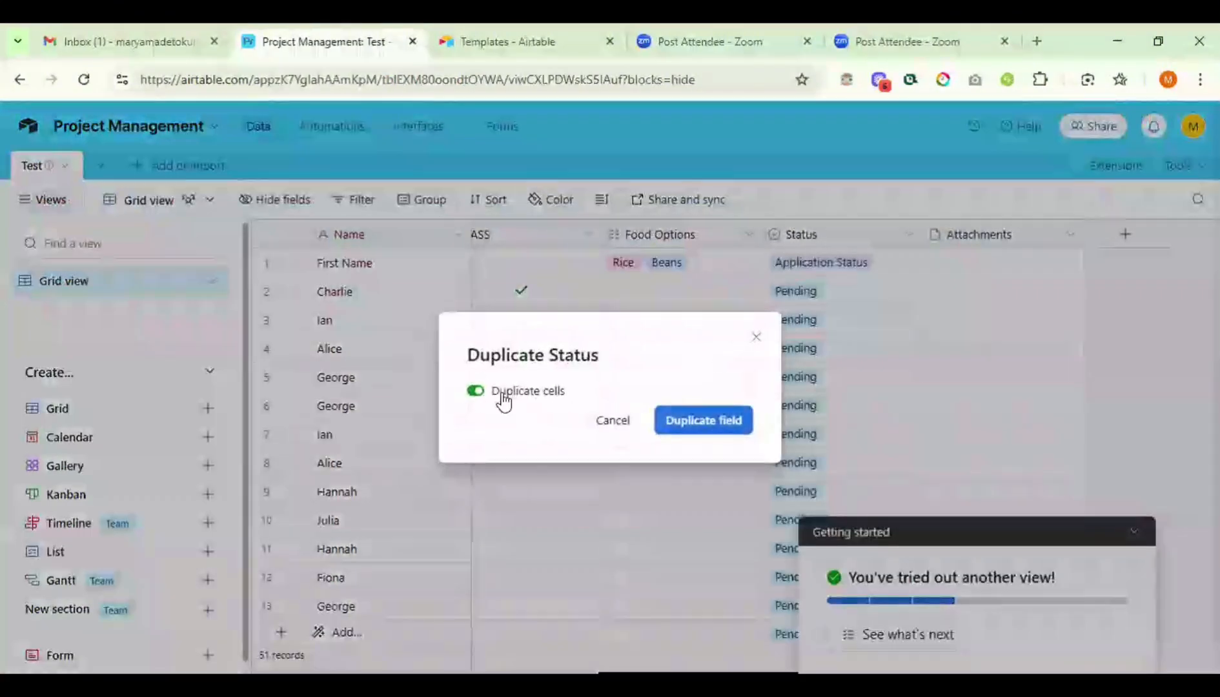
left_click(698, 431)
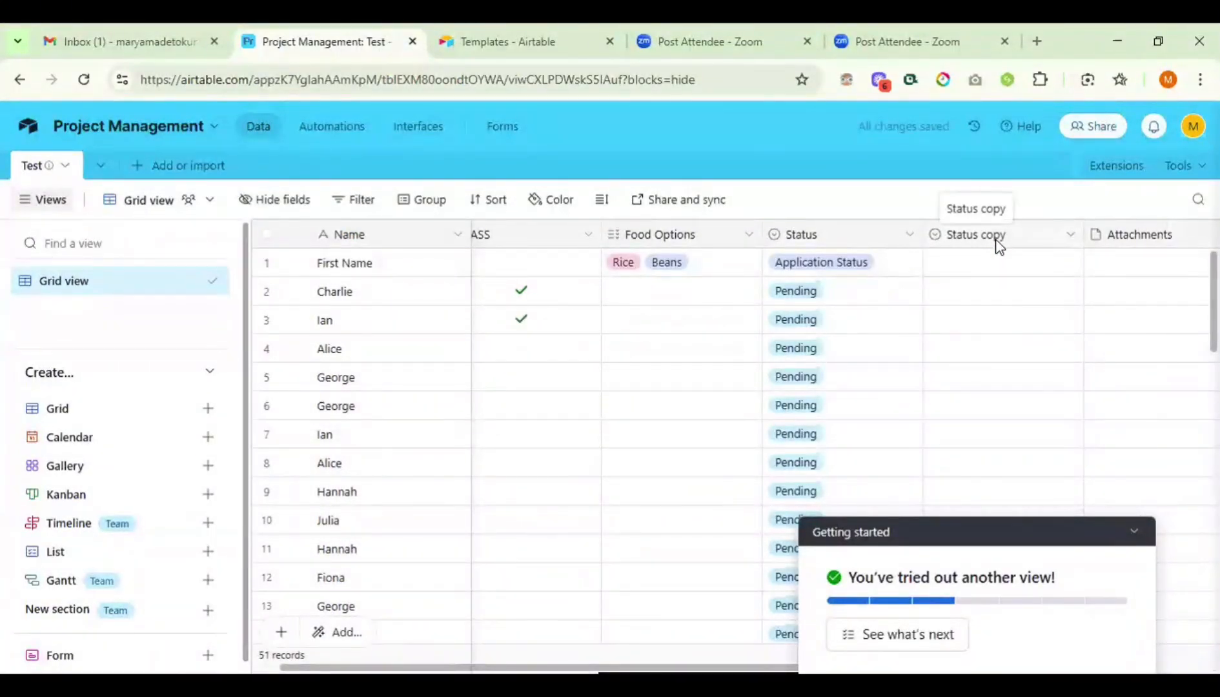
left_click(1064, 236)
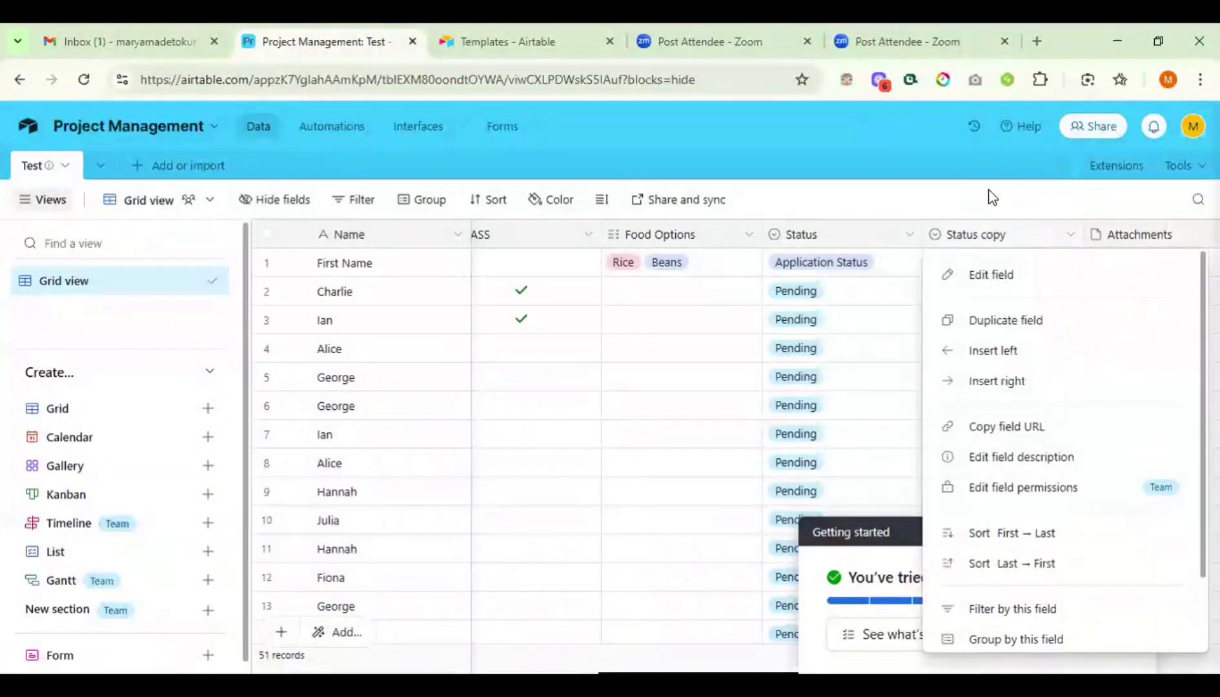
key("Escape")
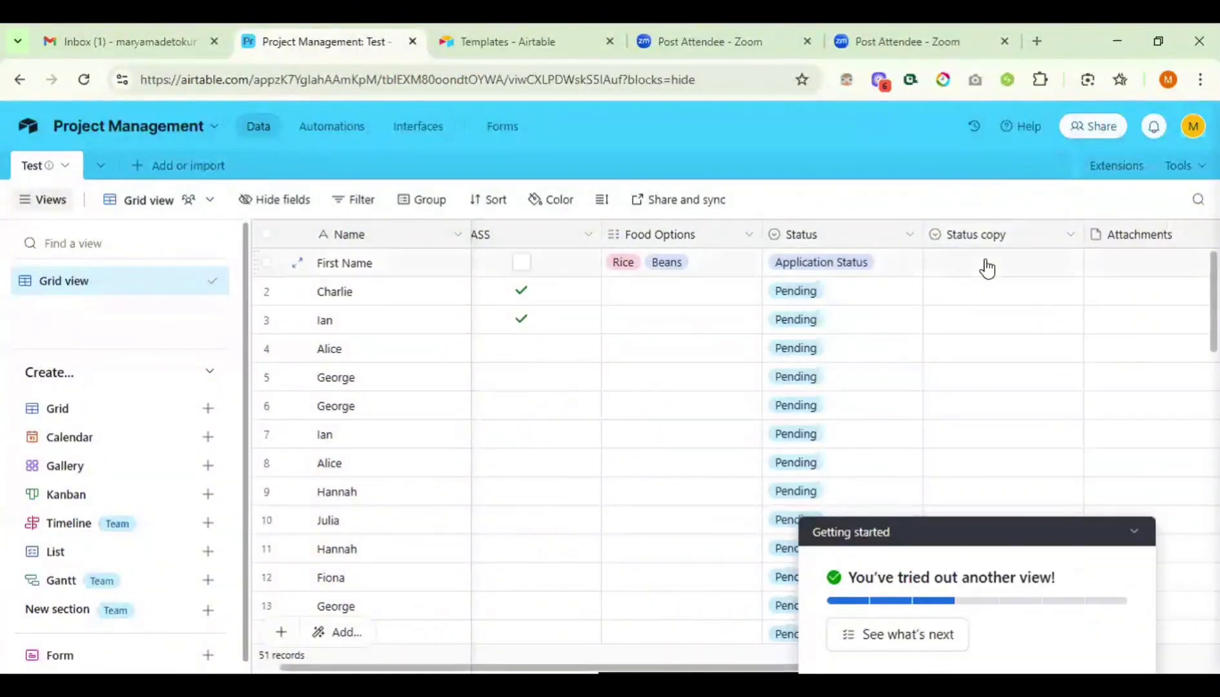
left_click(987, 266)
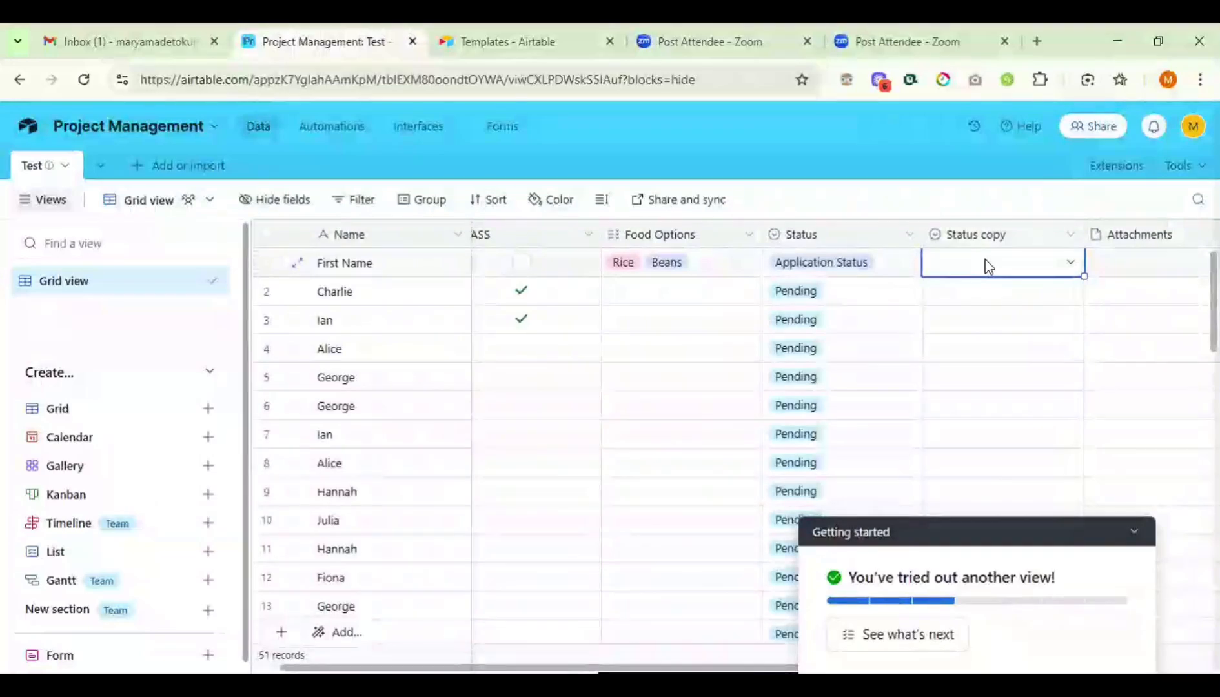
left_click(986, 264)
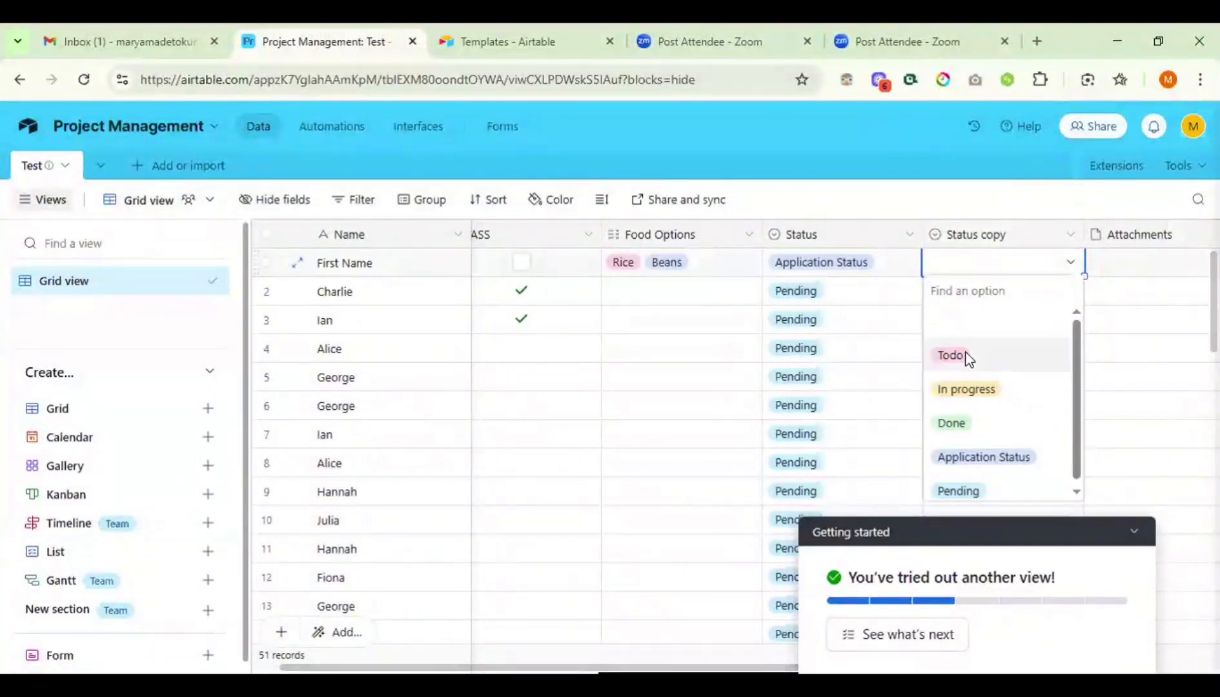
- Set row 1's Status copy to In progress, replacing a briefly chosen Todo
left_click(964, 355)
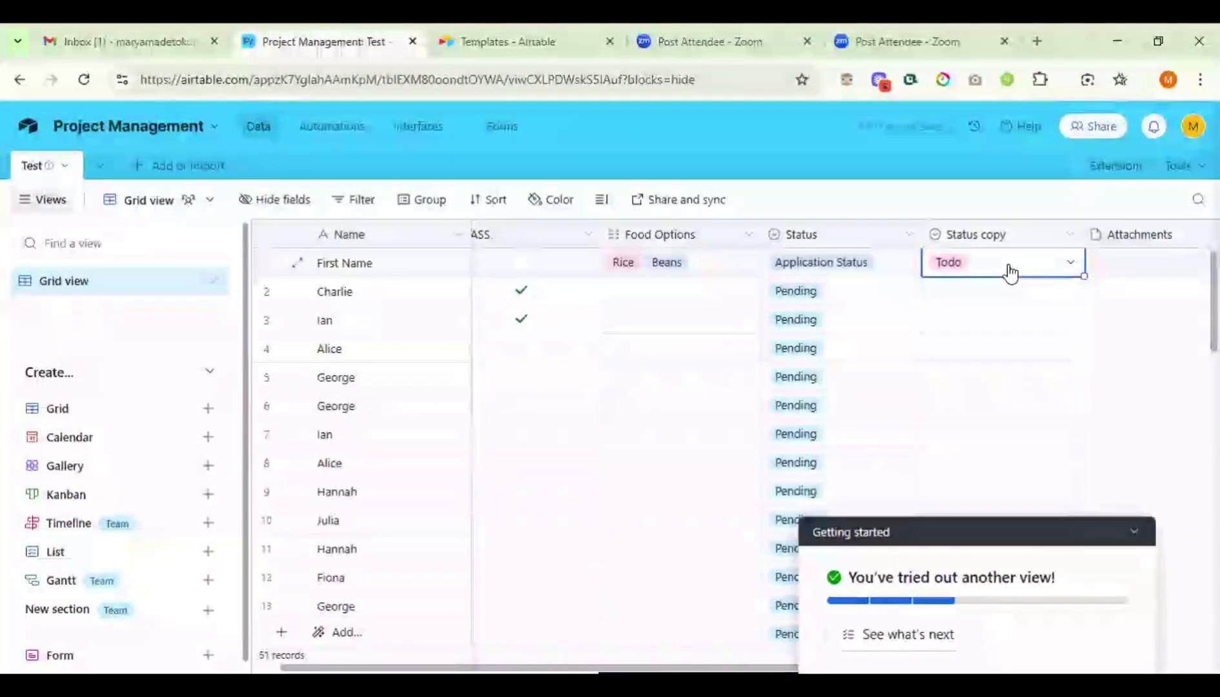
left_click(1008, 270)
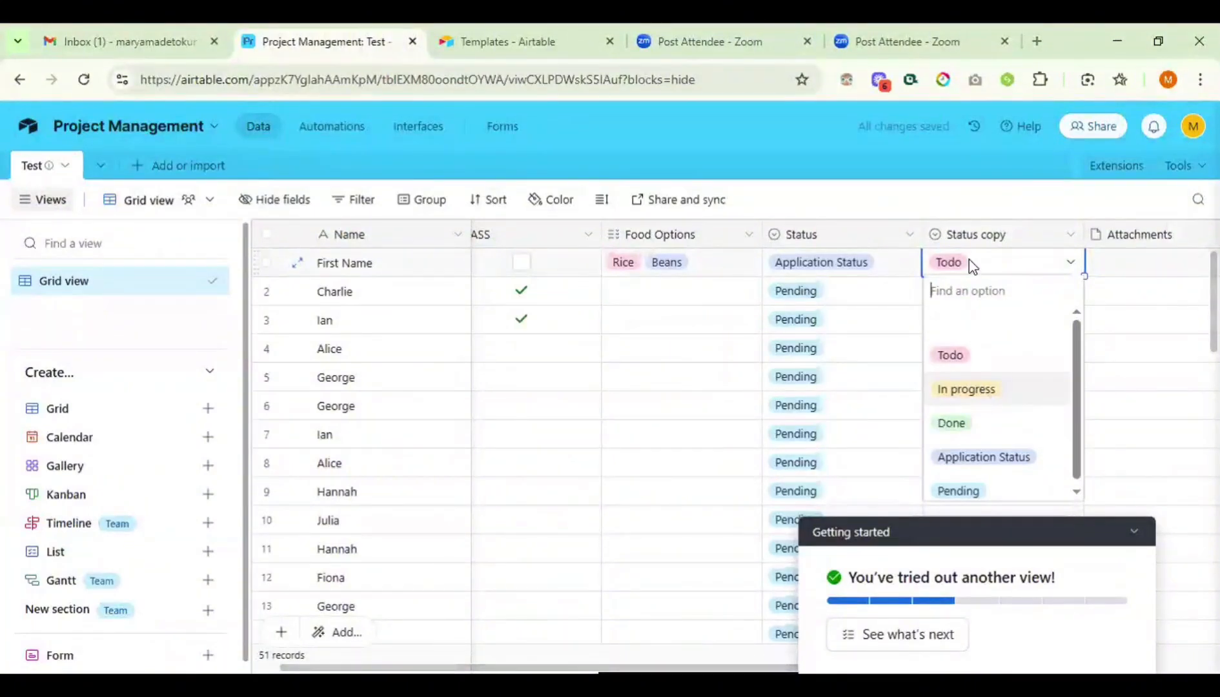
key("Return")
scroll(970, 248, "right", 3)
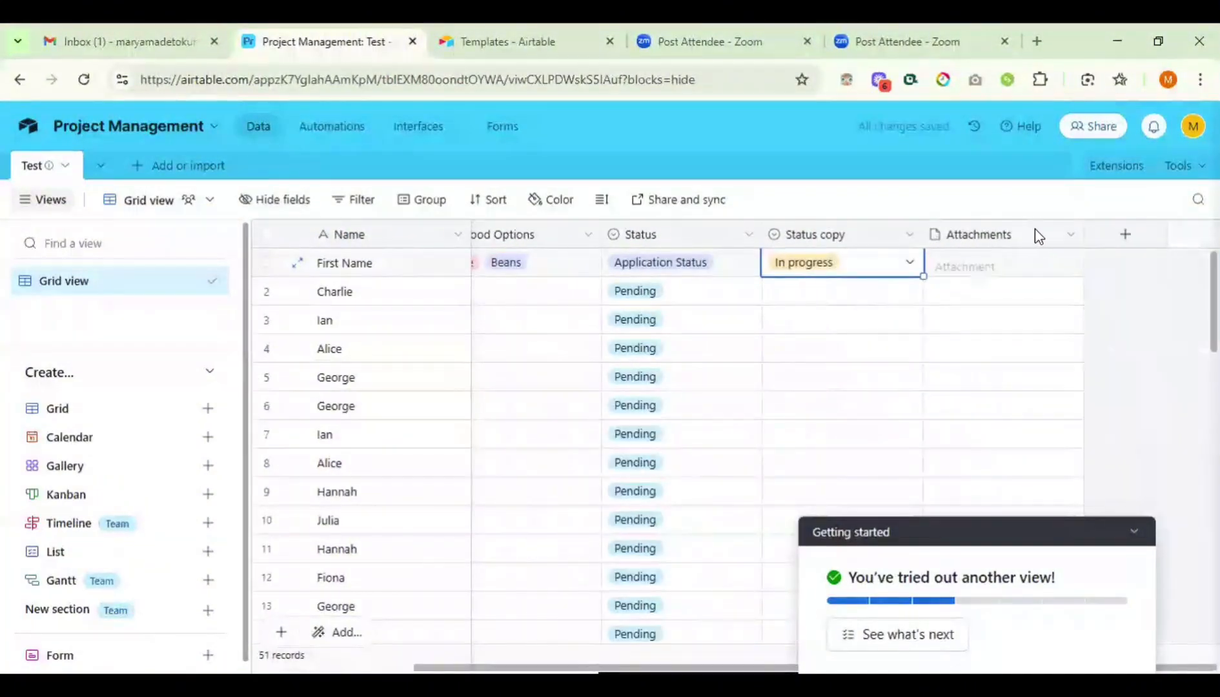
- Add a new field at the end of the table with the User type
left_click(1125, 239)
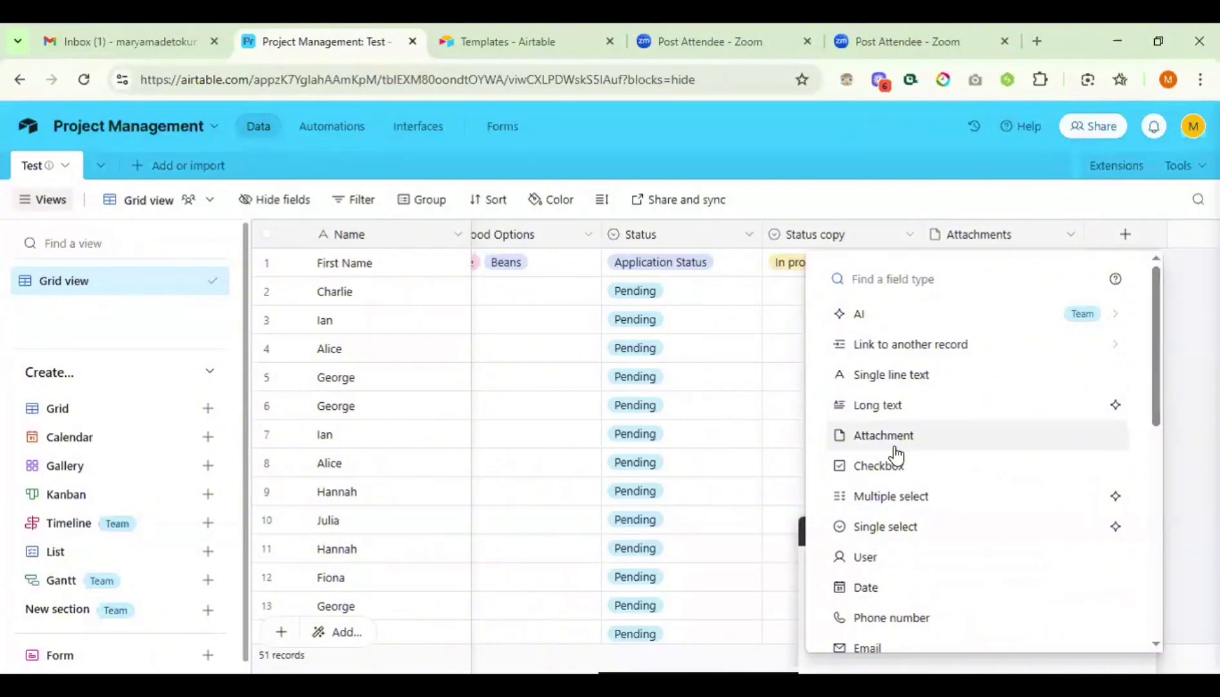
scroll(895, 455, "down", 1)
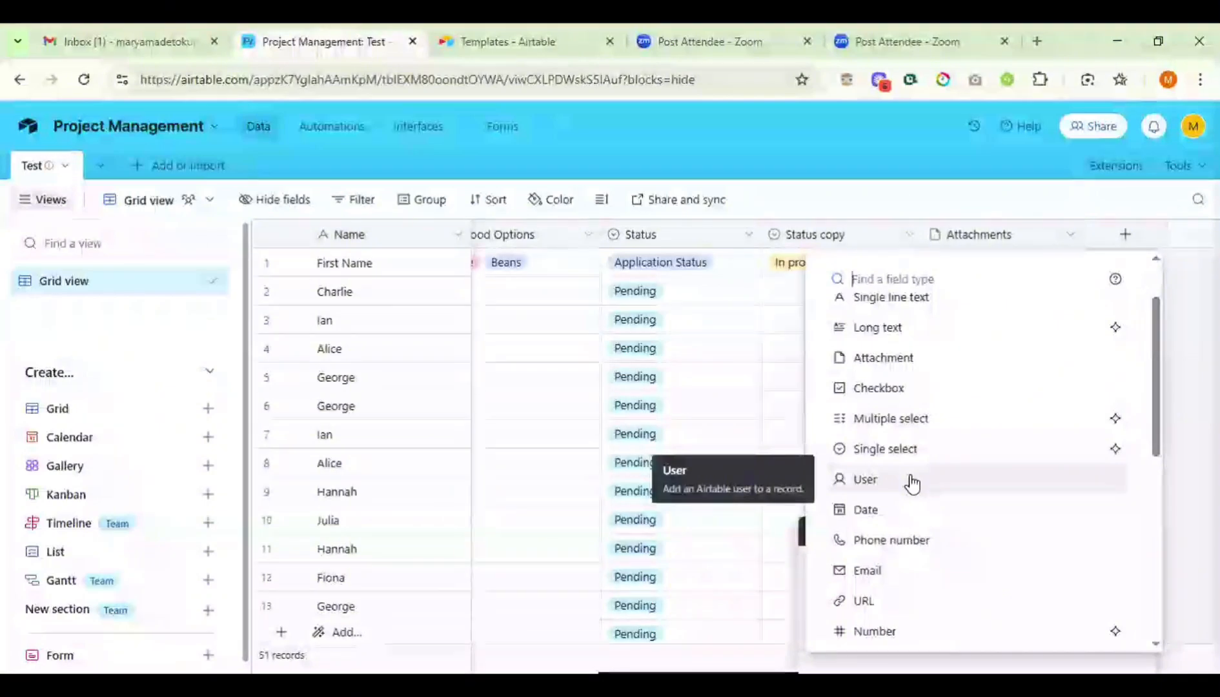
left_click(868, 480)
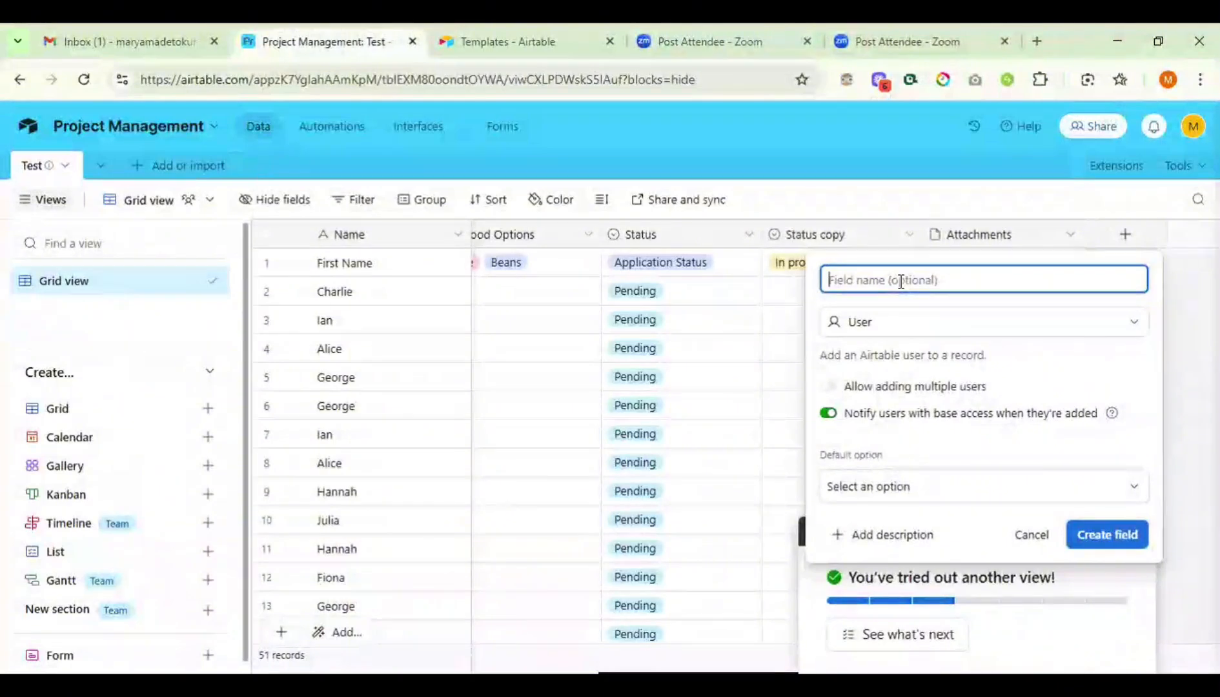
- Create a User field named 'Assignee' whose default value is the base owner
type("Pe")
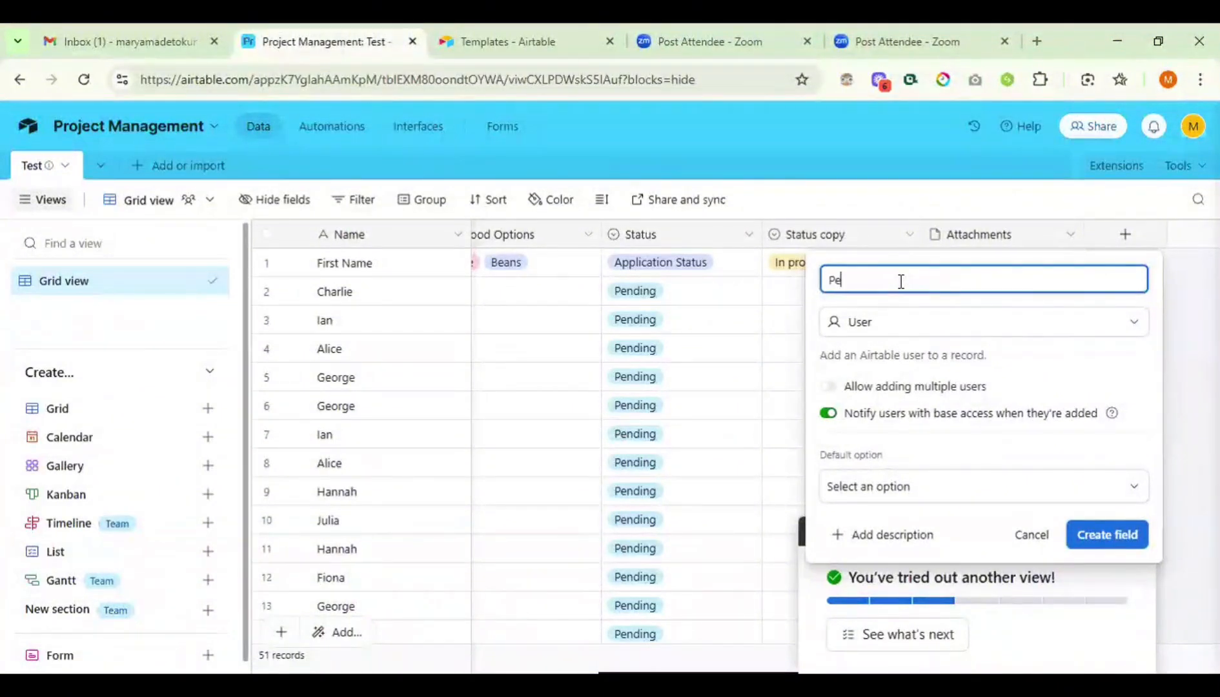
key("BackSpace")
key("BackSpace")
type("Ass")
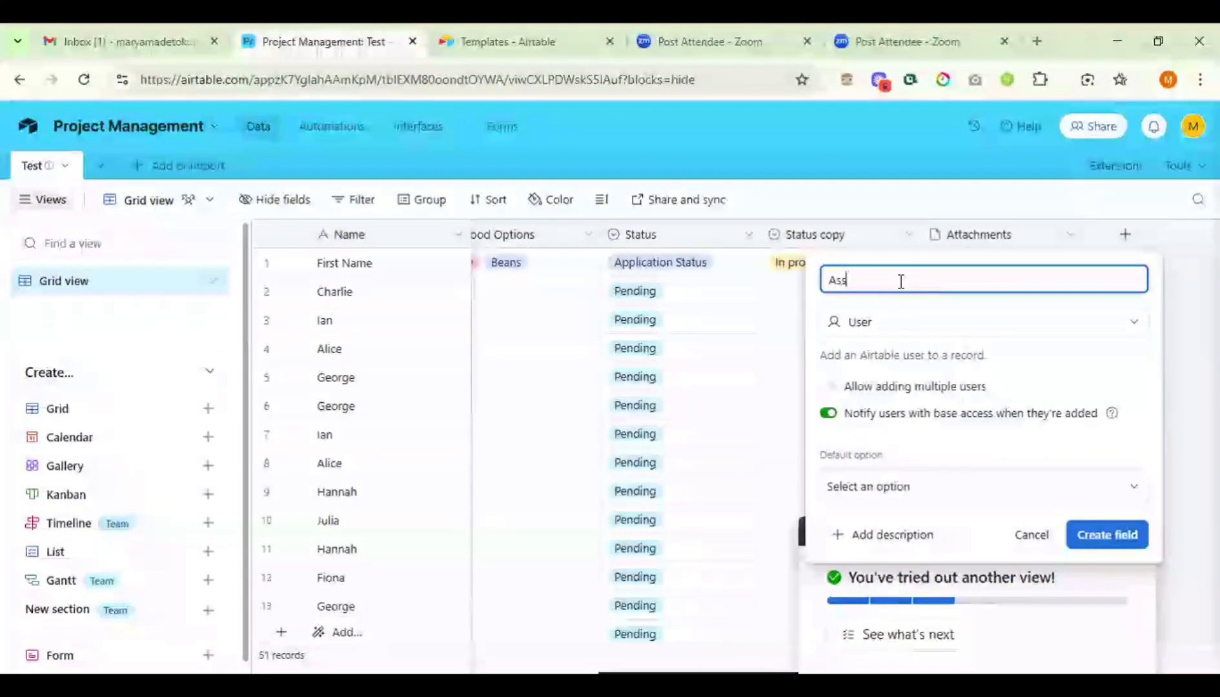
type("ignee")
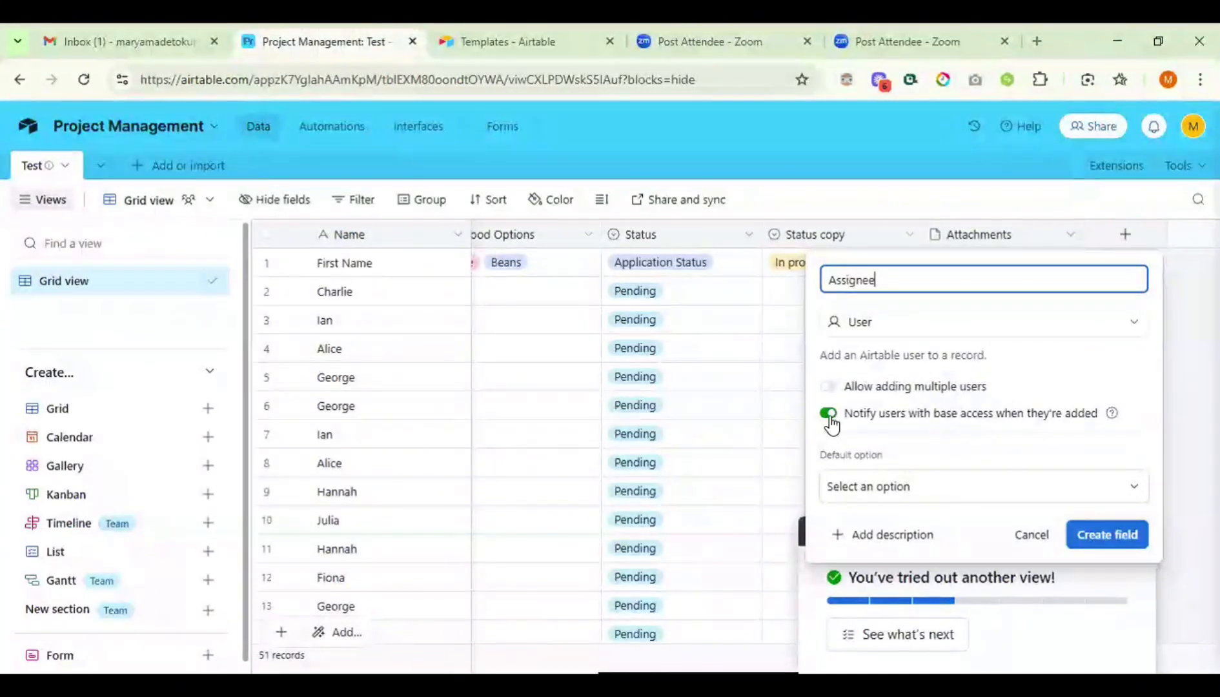
left_click(966, 497)
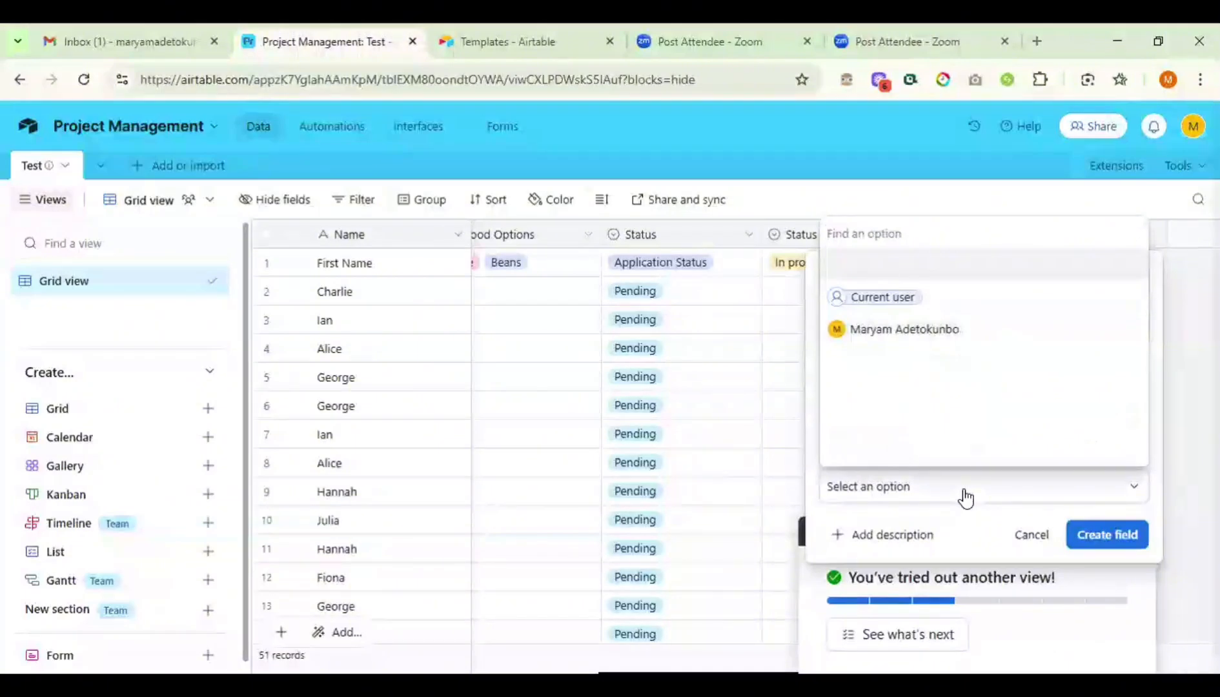
left_click(894, 331)
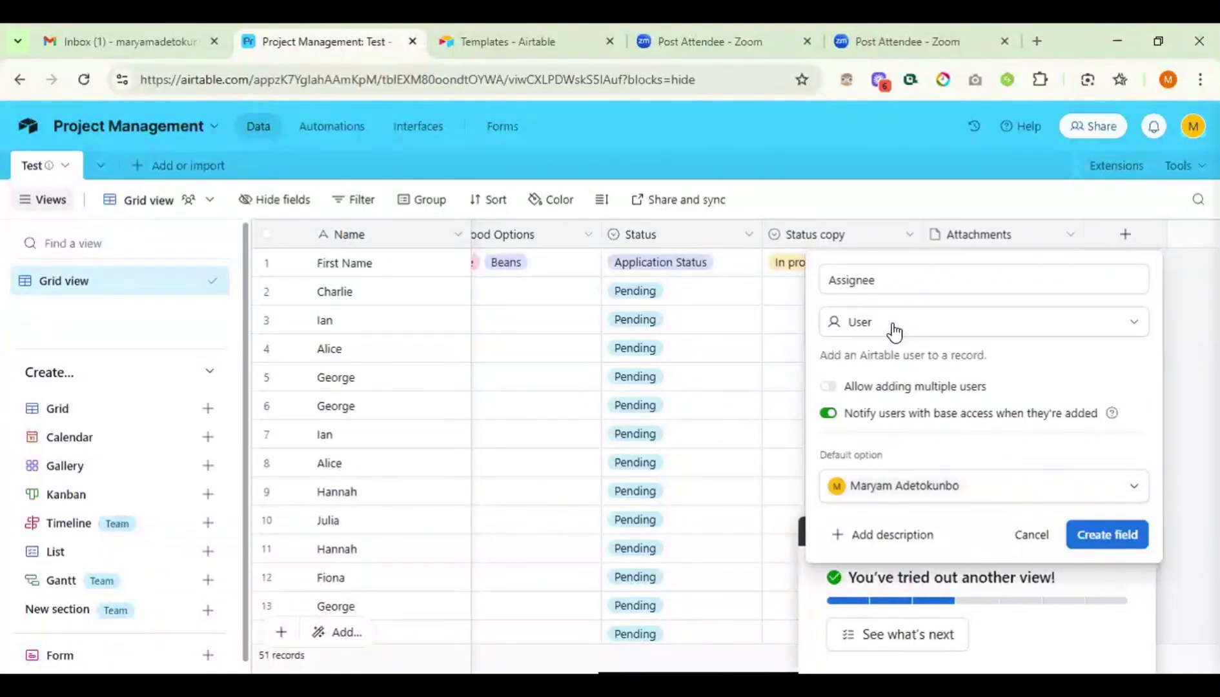
left_click(1099, 533)
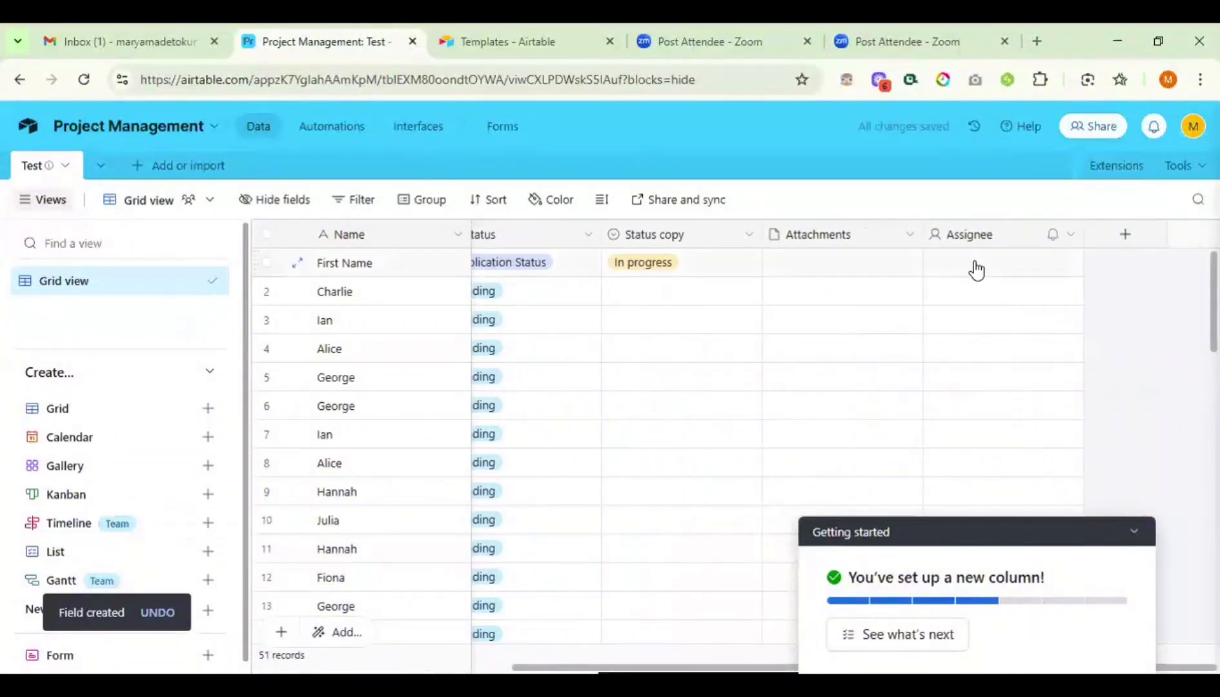
- Assign the base owner in row 1's Assignee cell, then open Charlie's Assignee picker
left_click(976, 270)
left_click(975, 269)
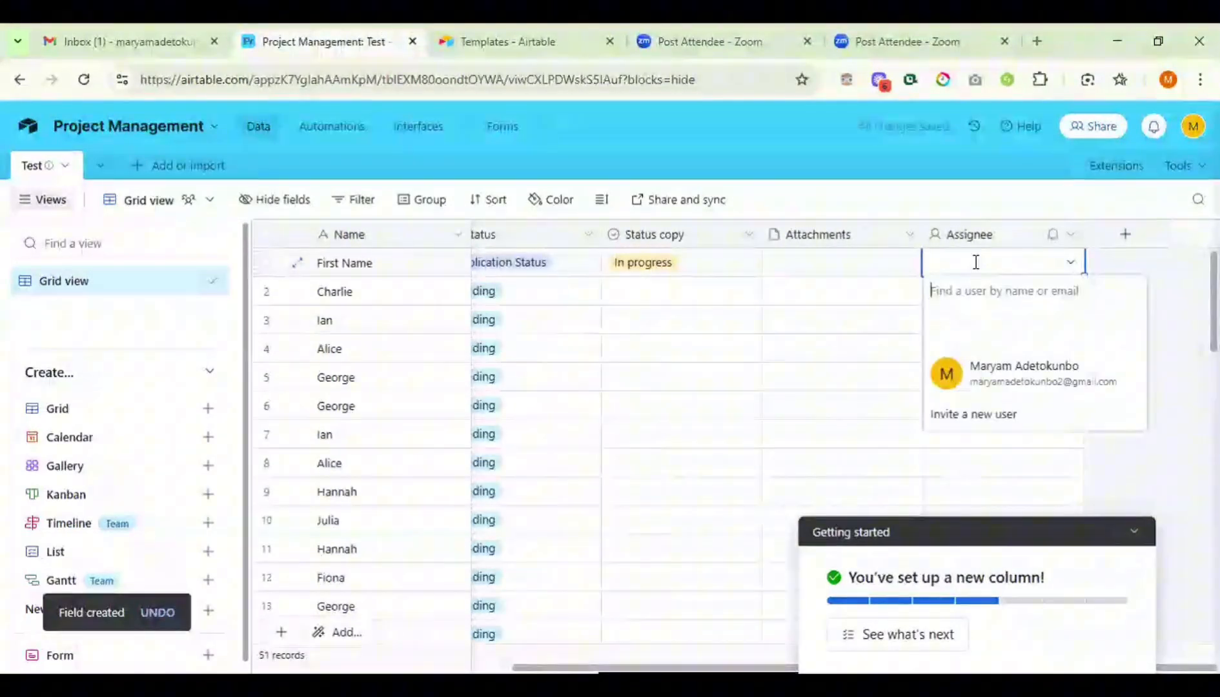
left_click(1018, 376)
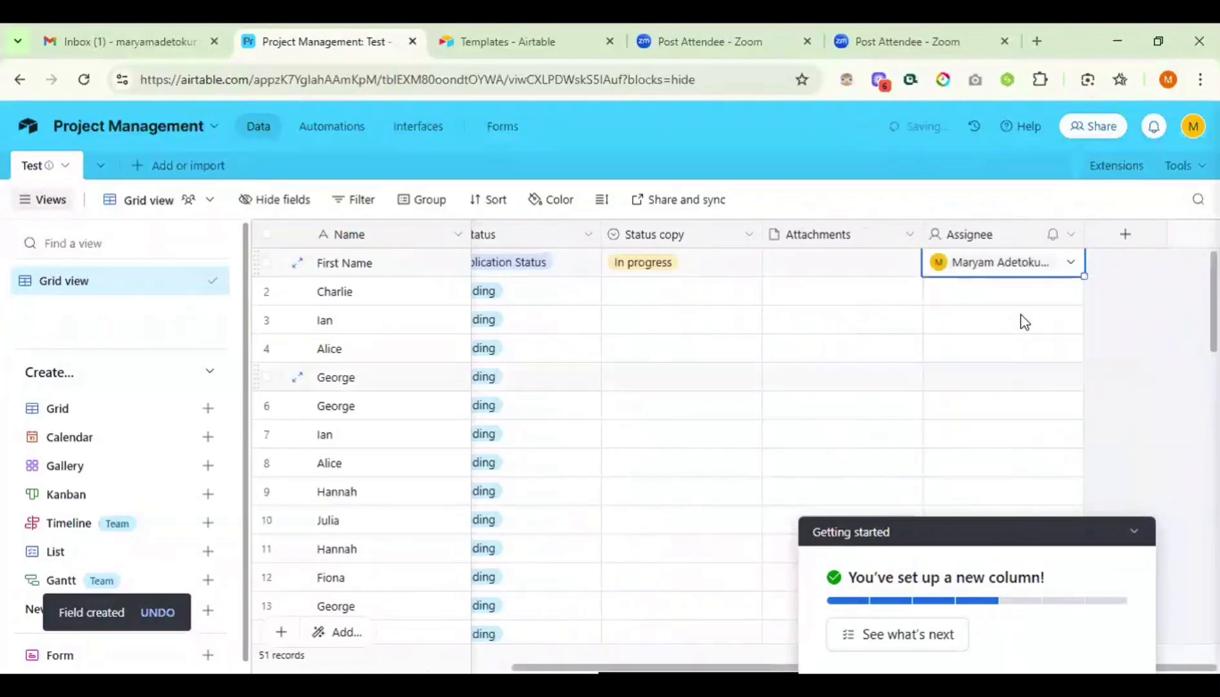
left_click(1023, 302)
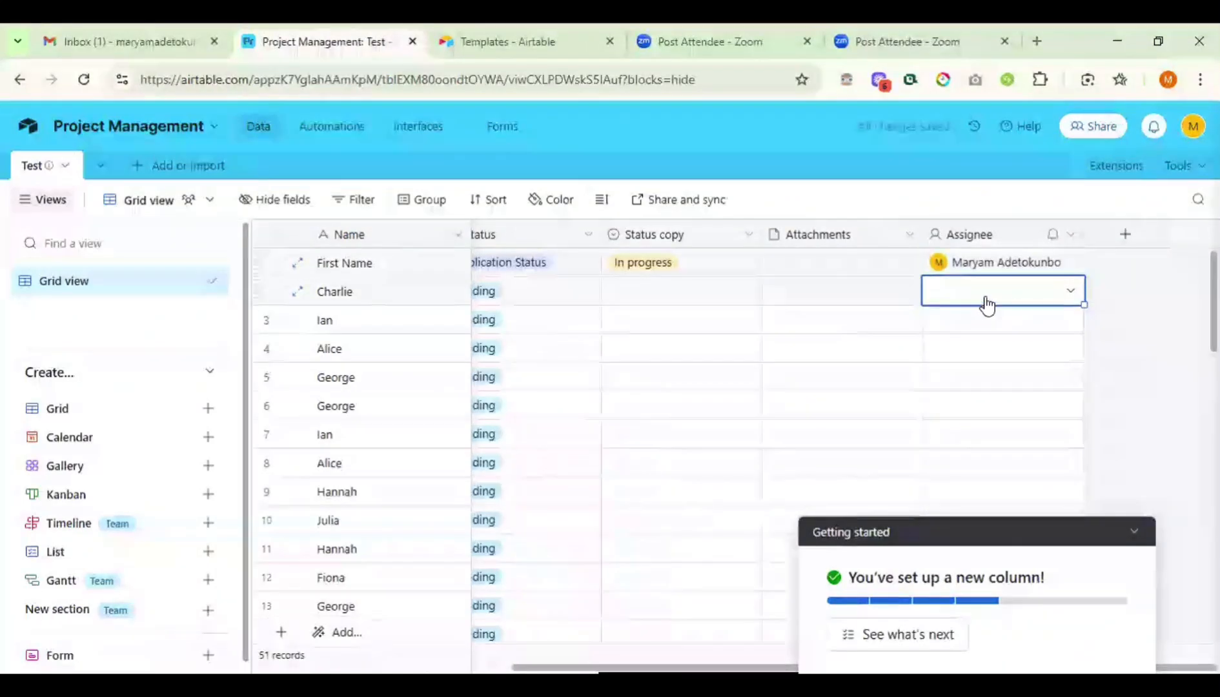
left_click(987, 300)
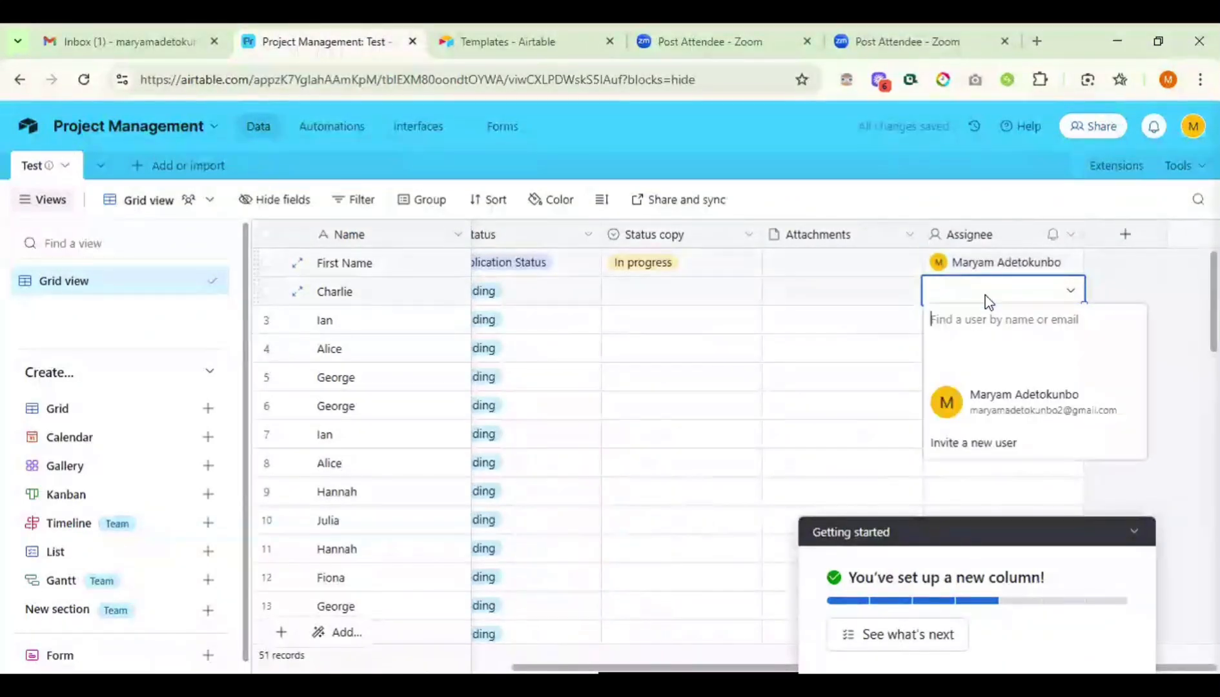
left_click(955, 444)
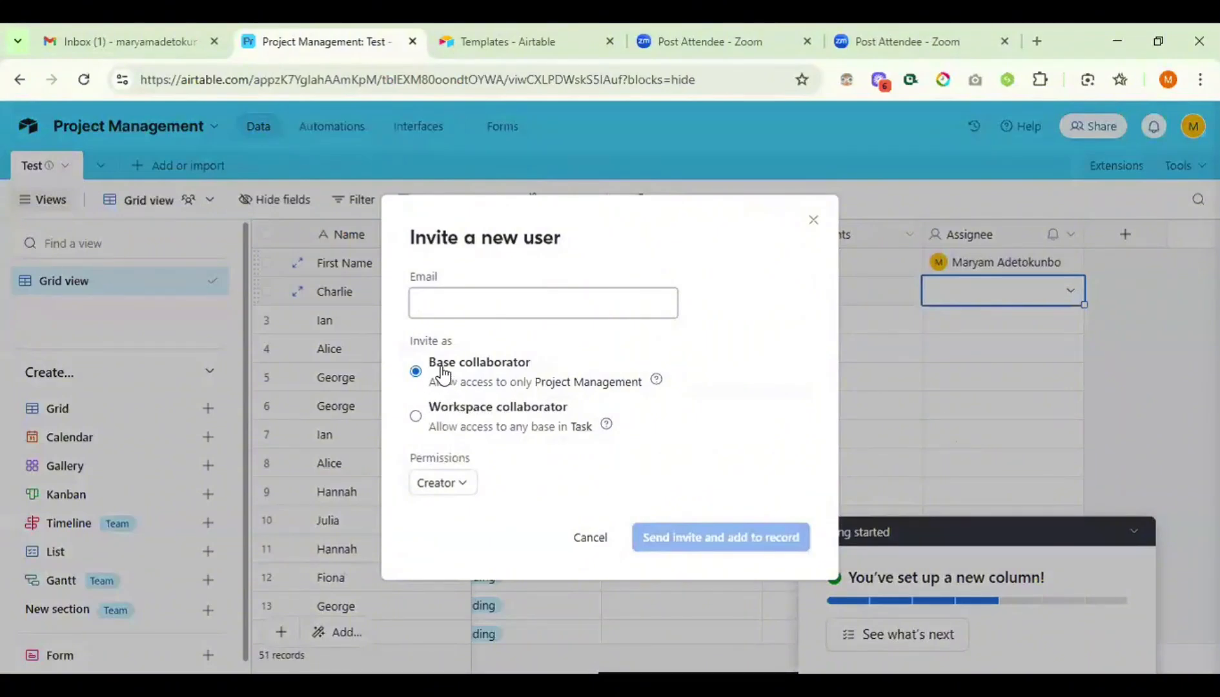
left_click(461, 492)
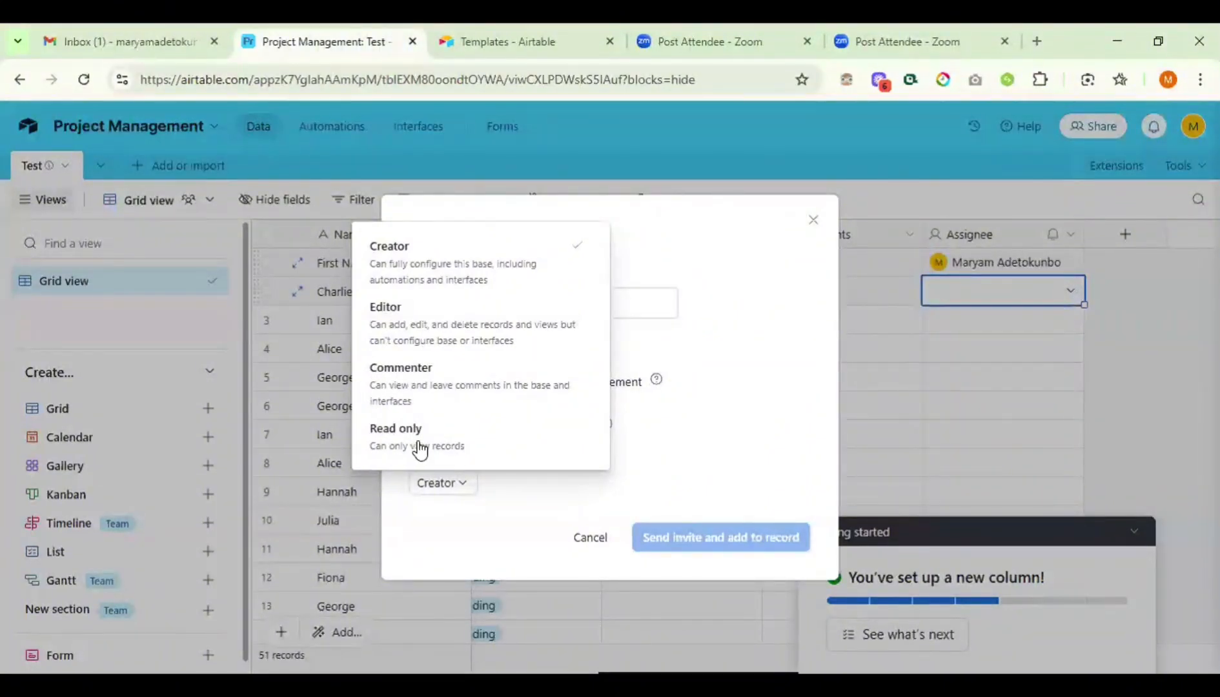
left_click(699, 430)
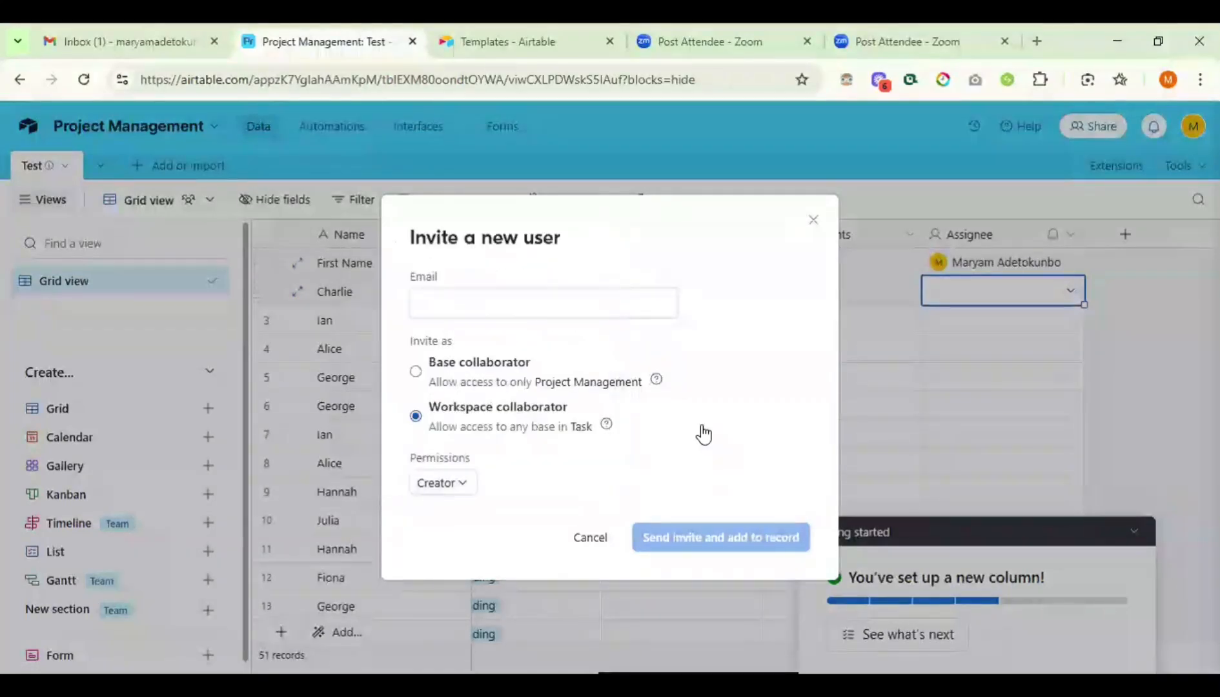
left_click(813, 221)
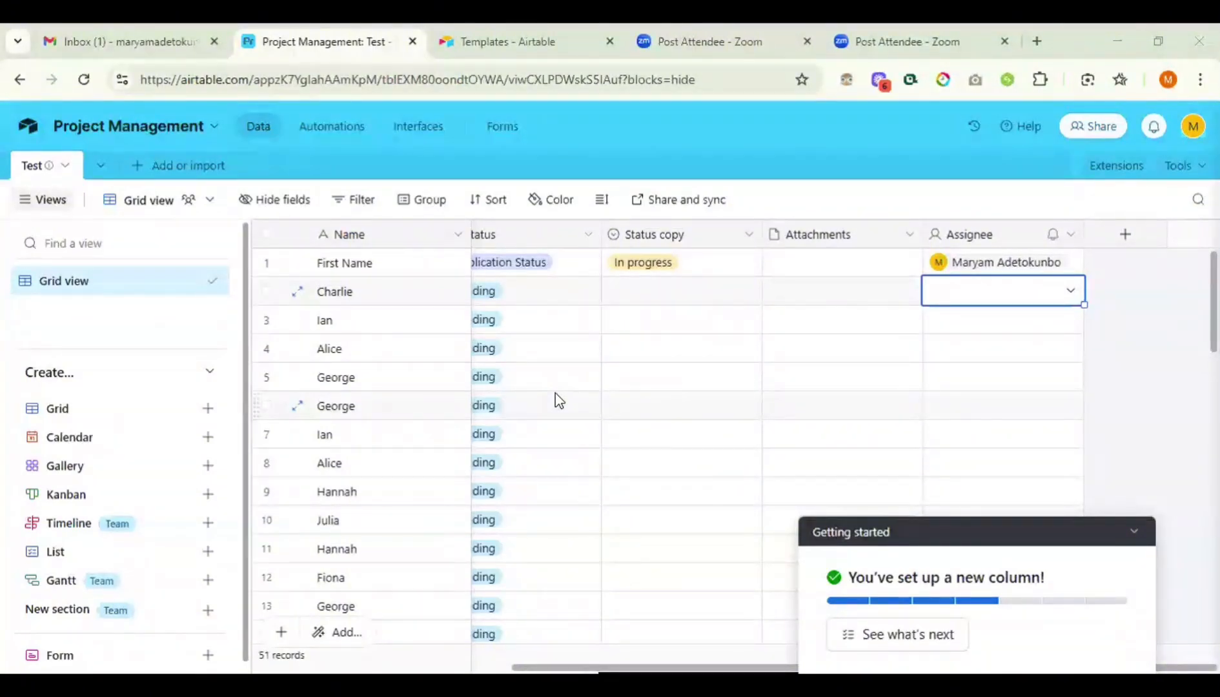
- Go back to the Task workspace home using the Airtable logo
left_click(29, 129)
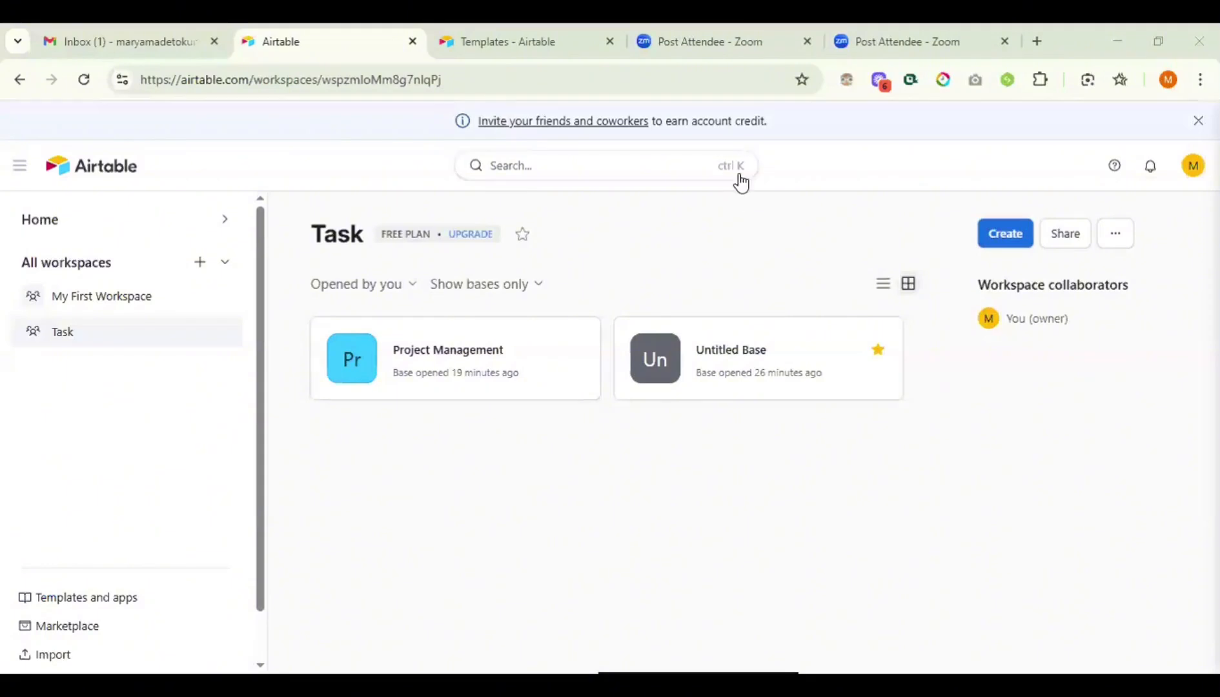
- Reopen Project Management, collapse Getting started, and start a new Date-type field
left_click(472, 378)
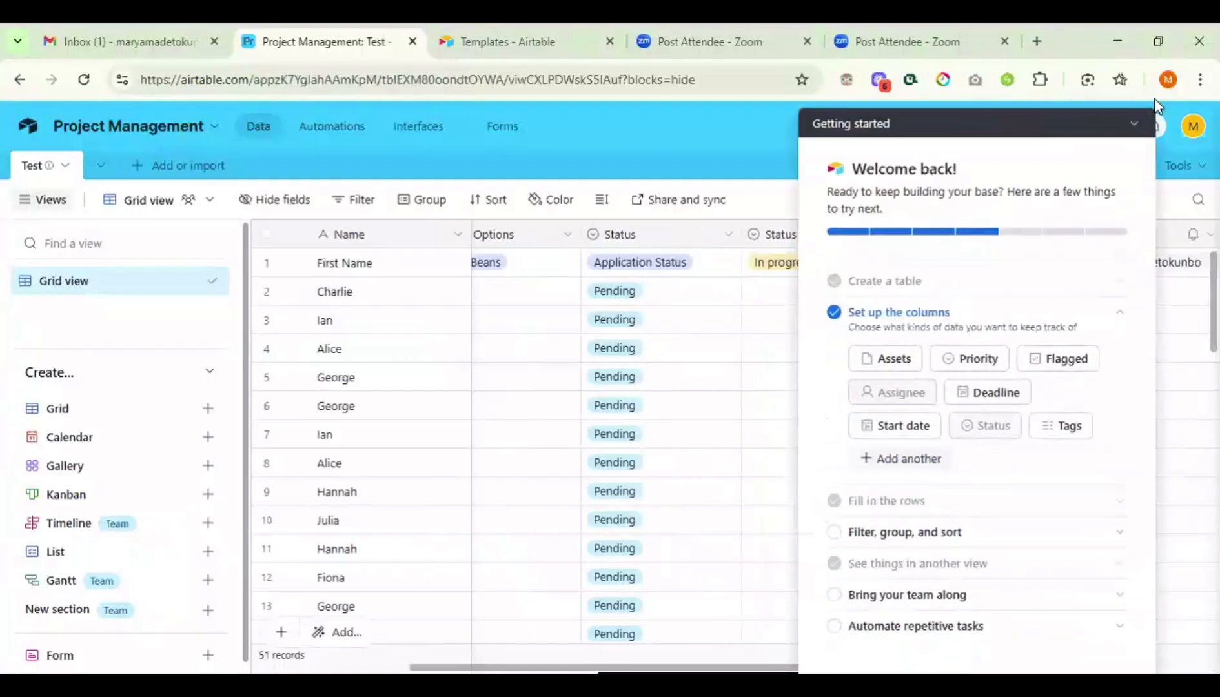
left_click(1133, 128)
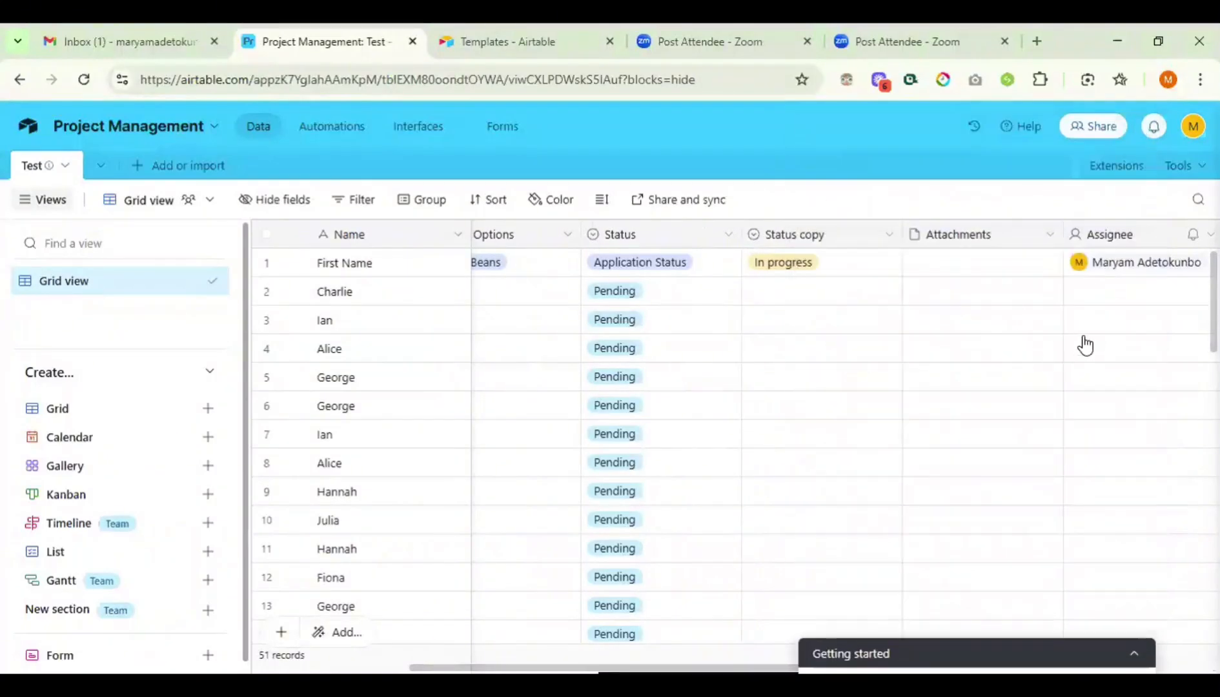
scroll(1087, 323, "right", 3)
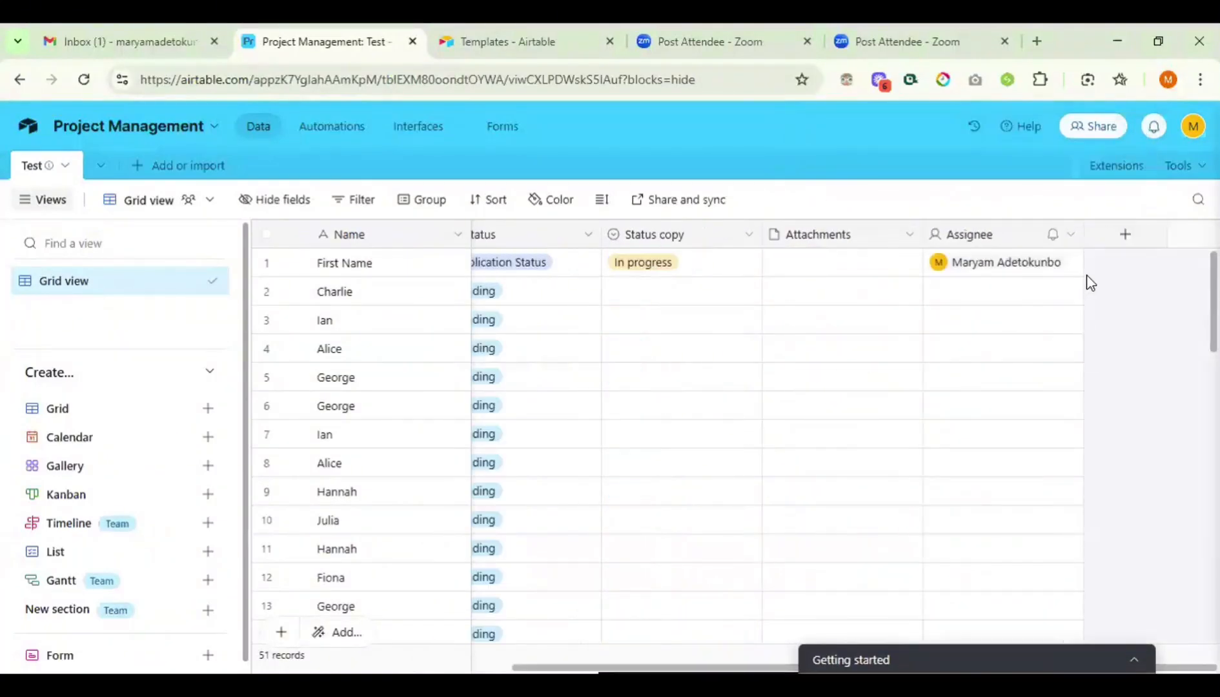
left_click(1126, 244)
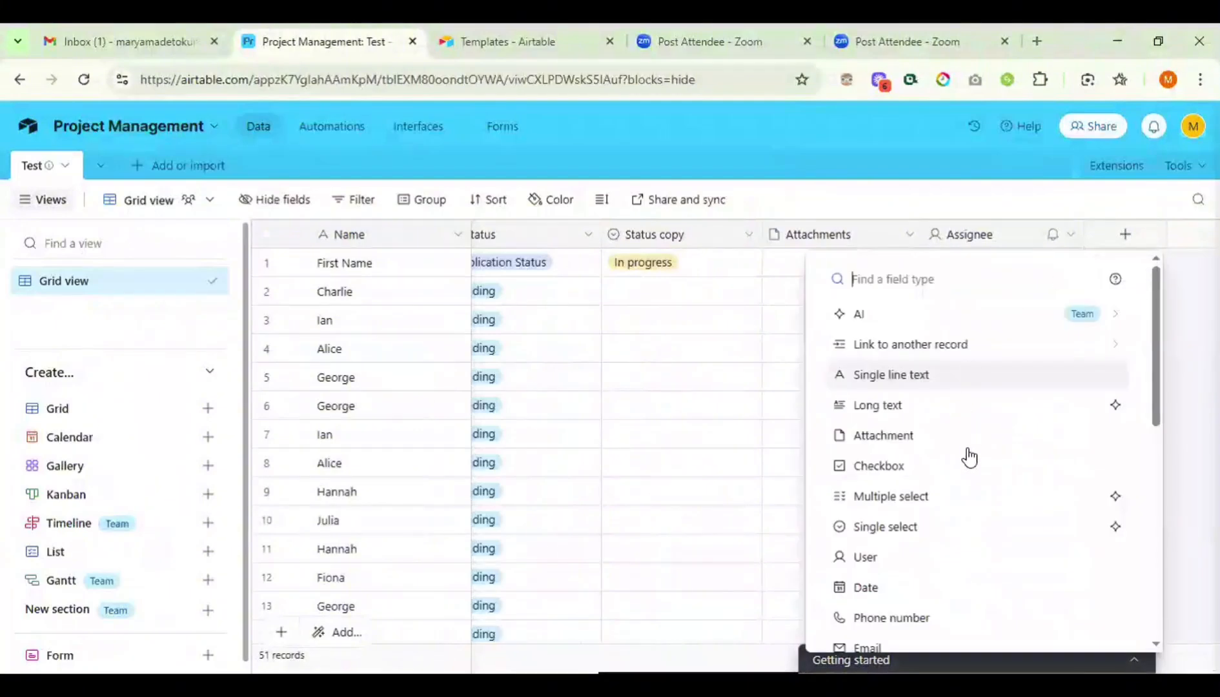
scroll(966, 483, "down", 1)
scroll(966, 482, "down", 1)
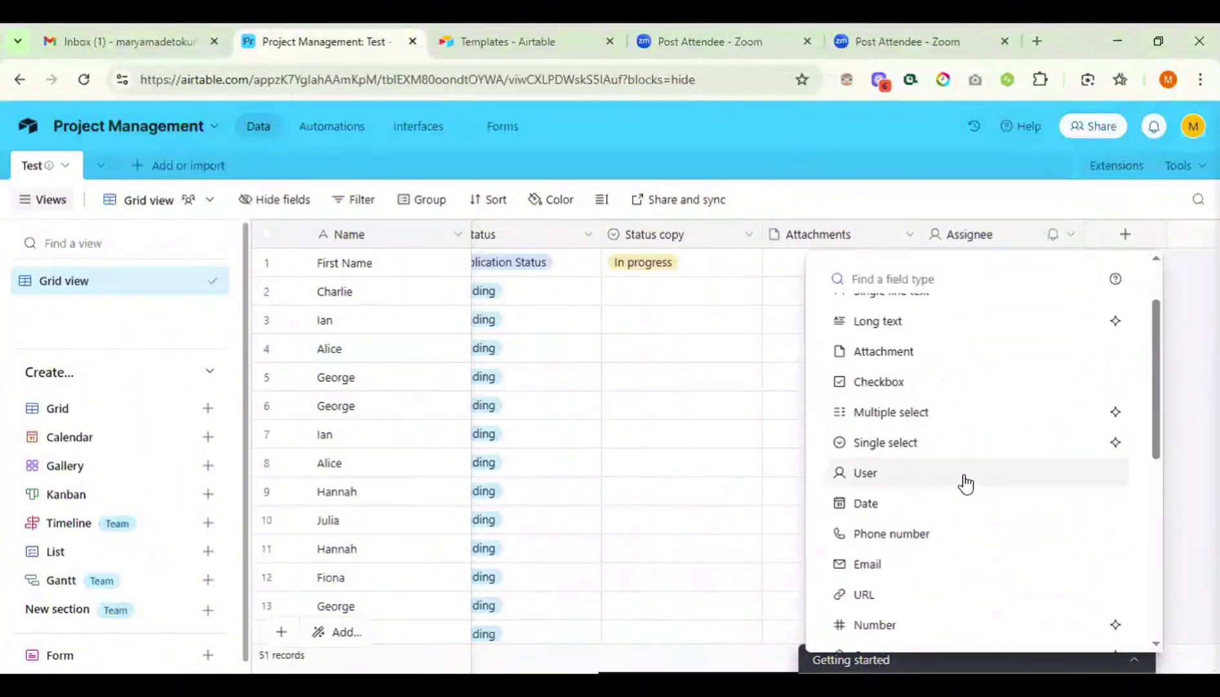
left_click(867, 506)
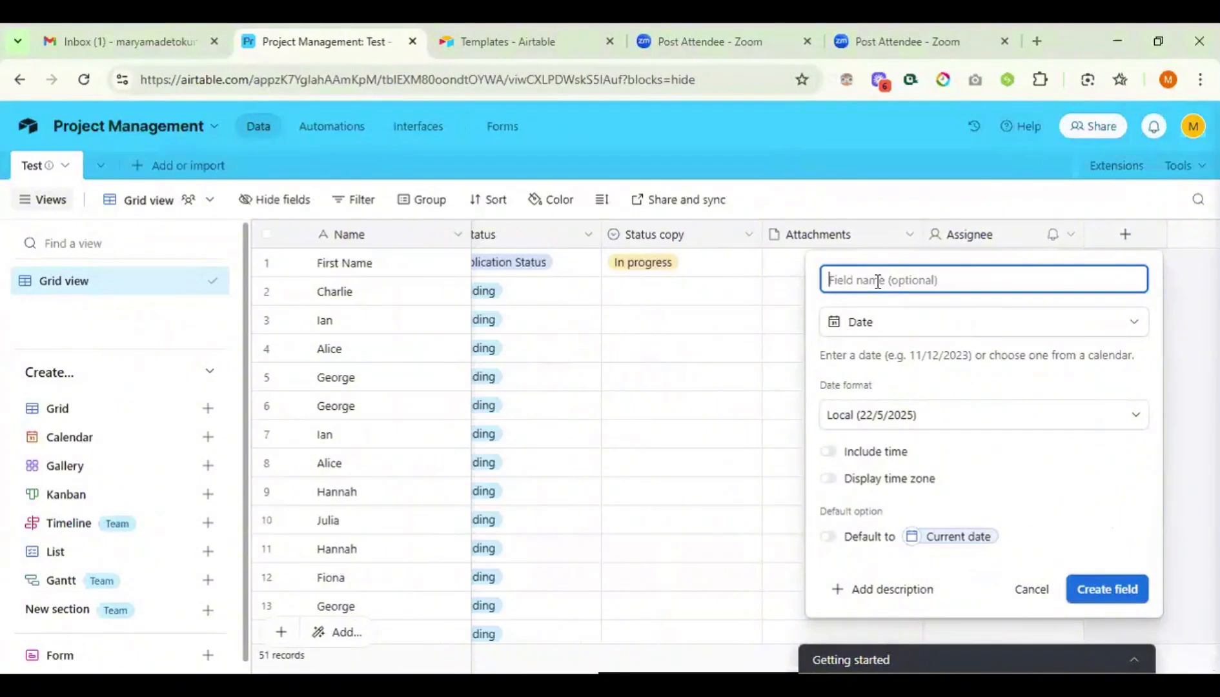
- Create 'Start Date' as a Local-format date without time, described 'Project START DATE'
type("Start Date")
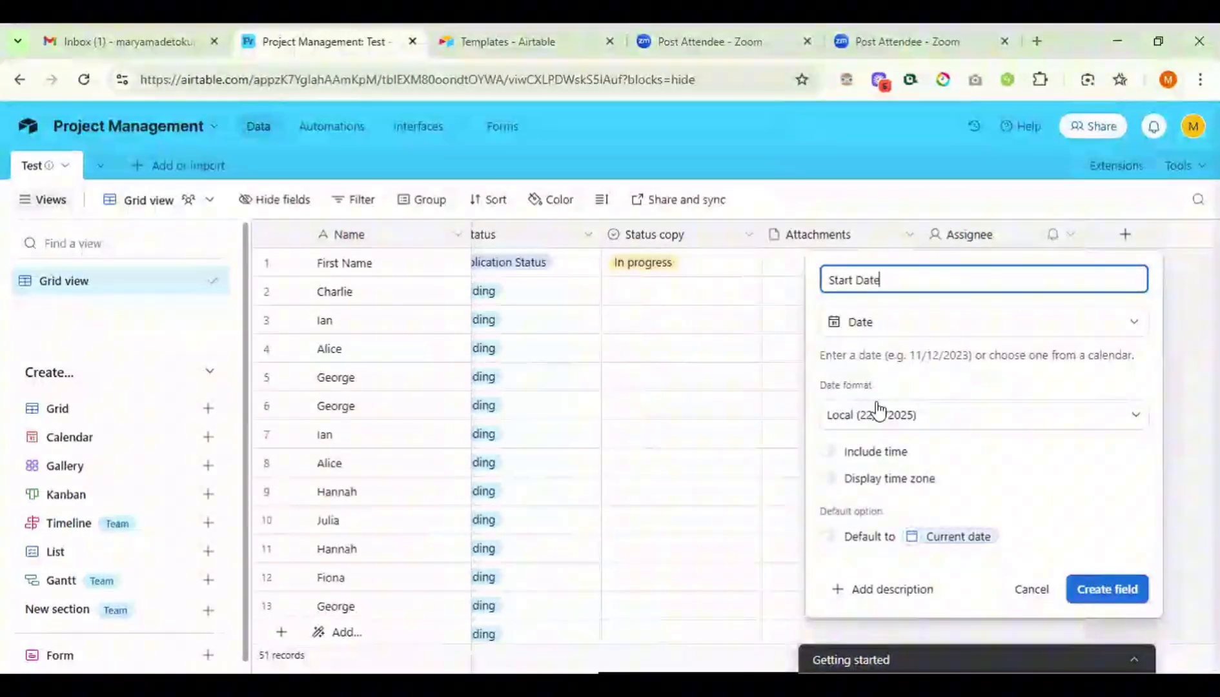
left_click(948, 420)
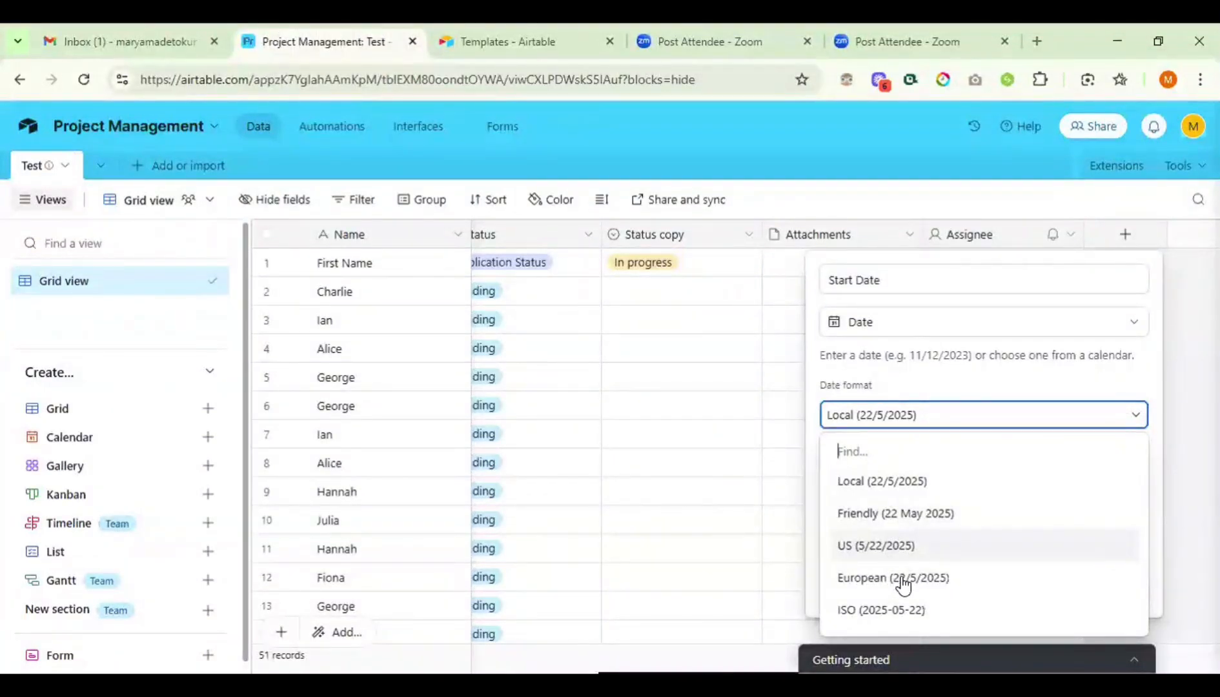
left_click(1019, 423)
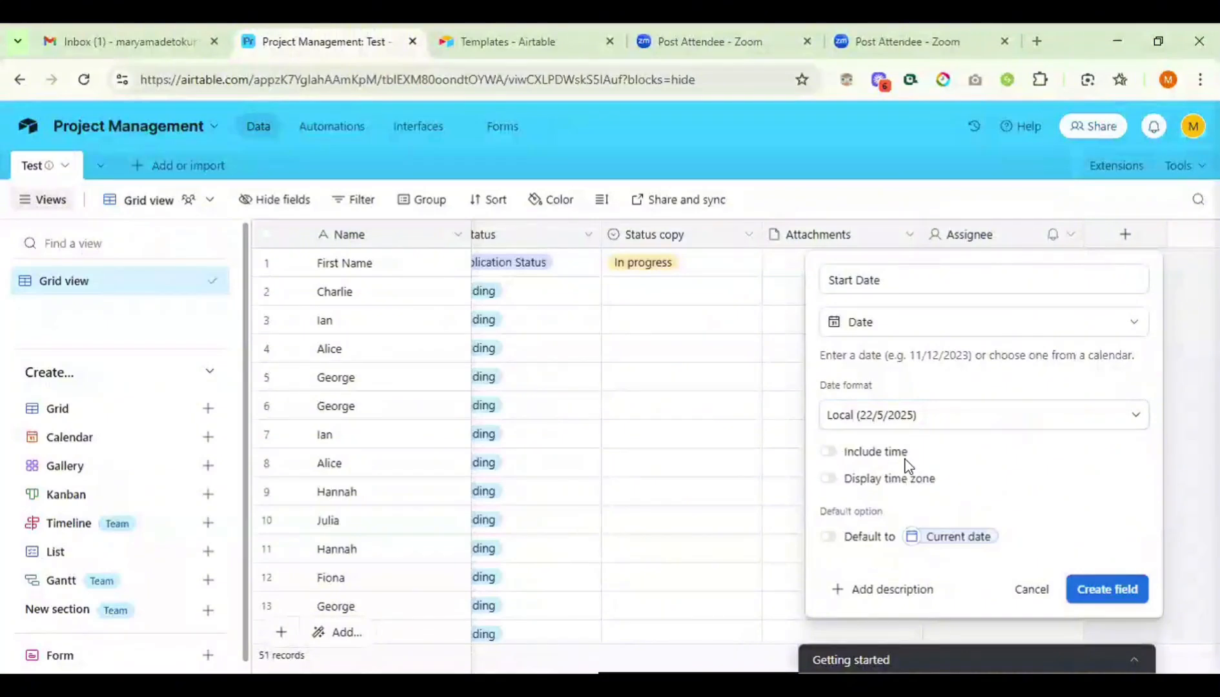
left_click(829, 453)
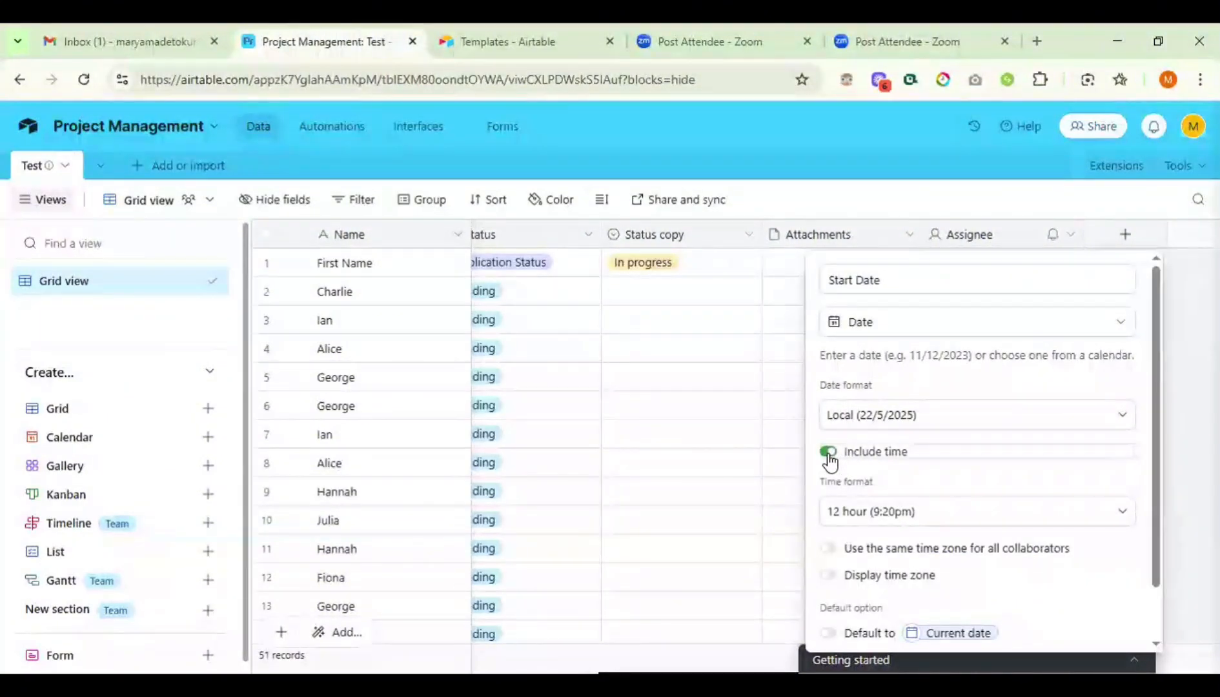
left_click(828, 453)
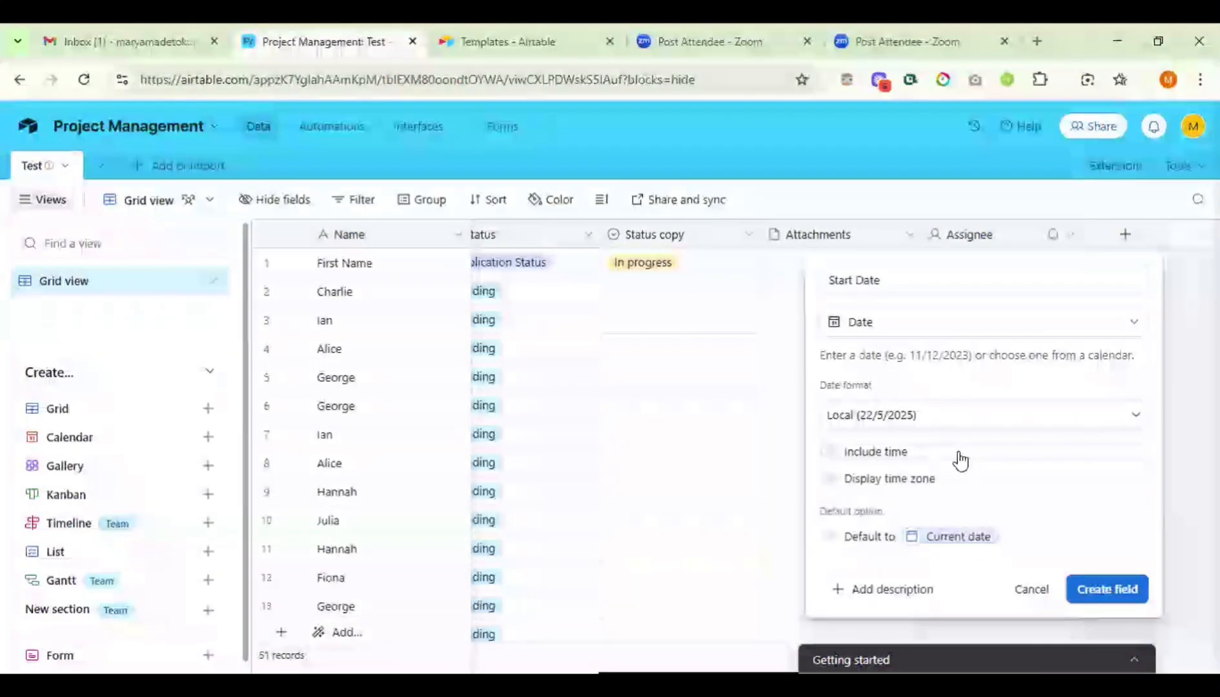
left_click(879, 590)
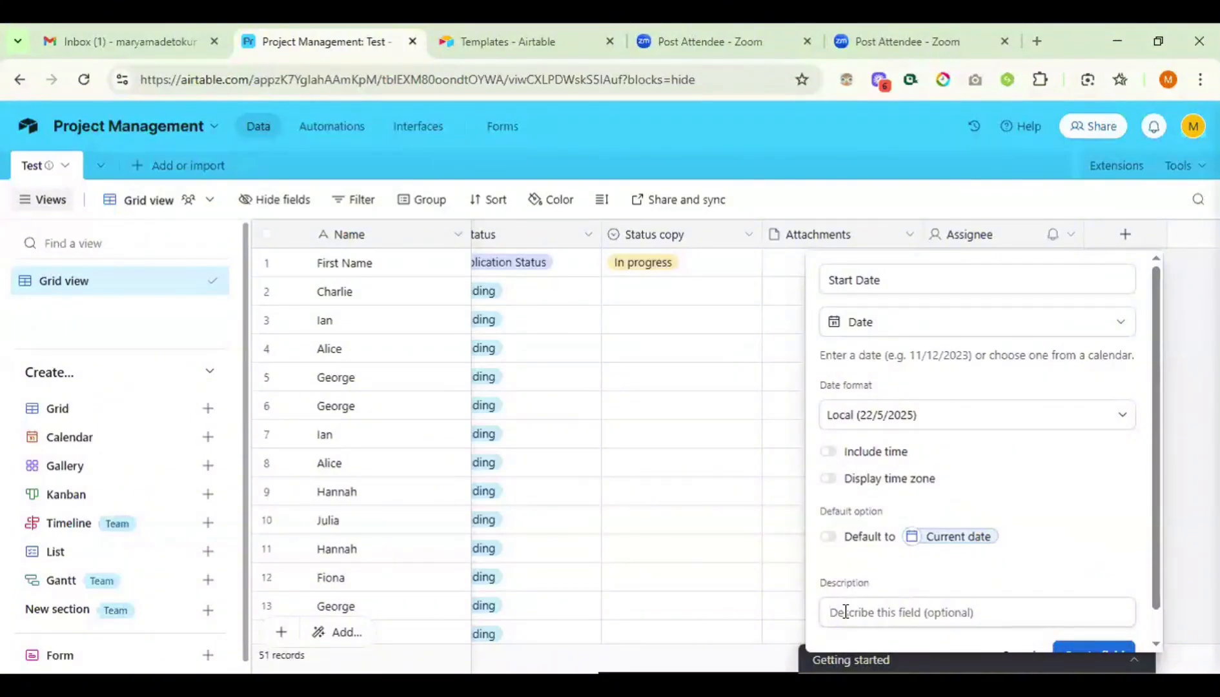
type("Project")
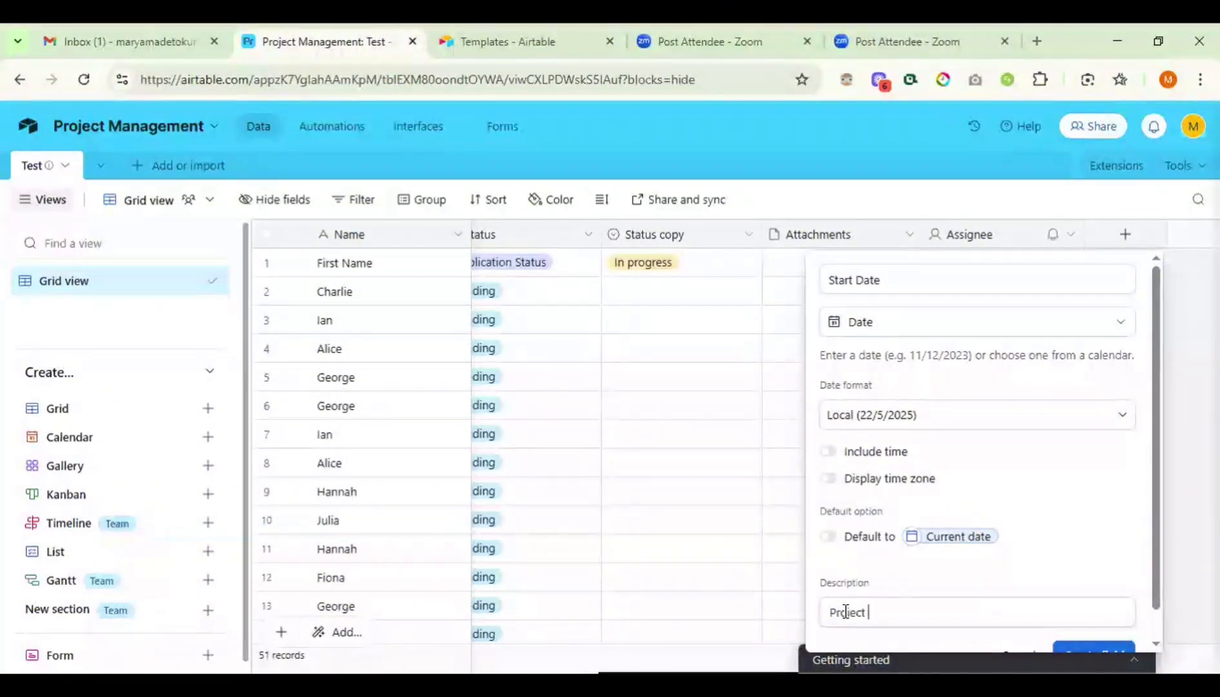
type(" START DATE")
scroll(1095, 457, "down", 3)
scroll(1095, 457, "down", 2)
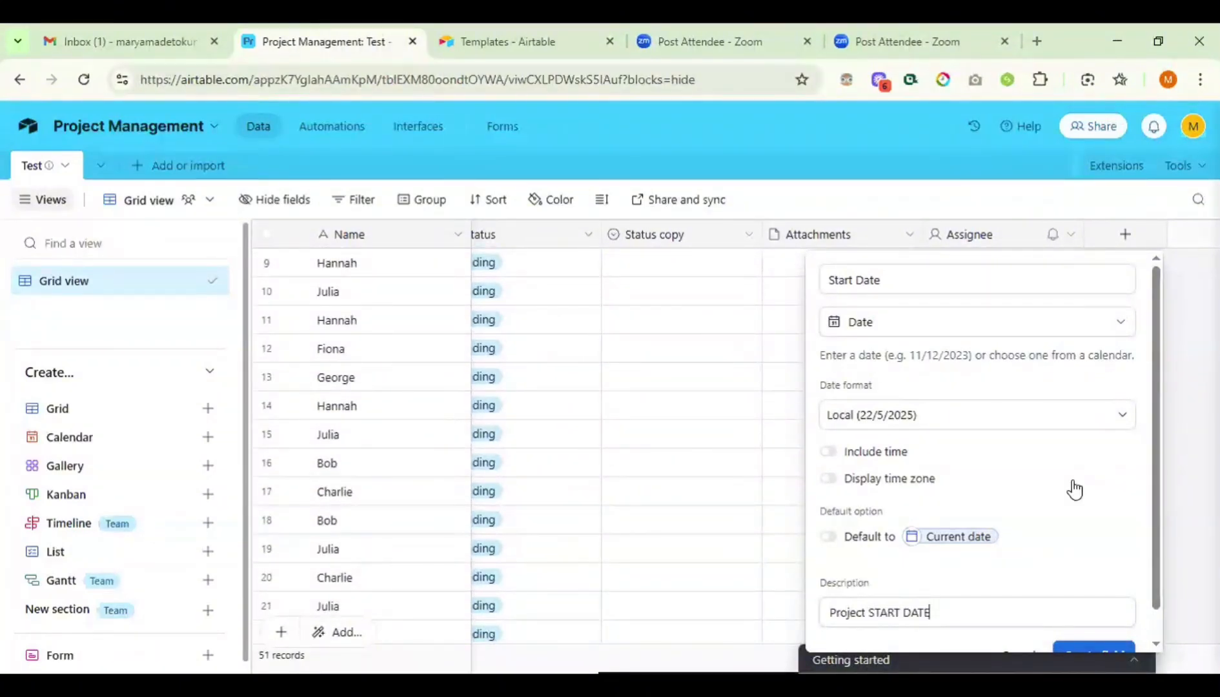
key("Return")
- Start a Phone number field, then discard it unfinished
scroll(1071, 369, "right", 2)
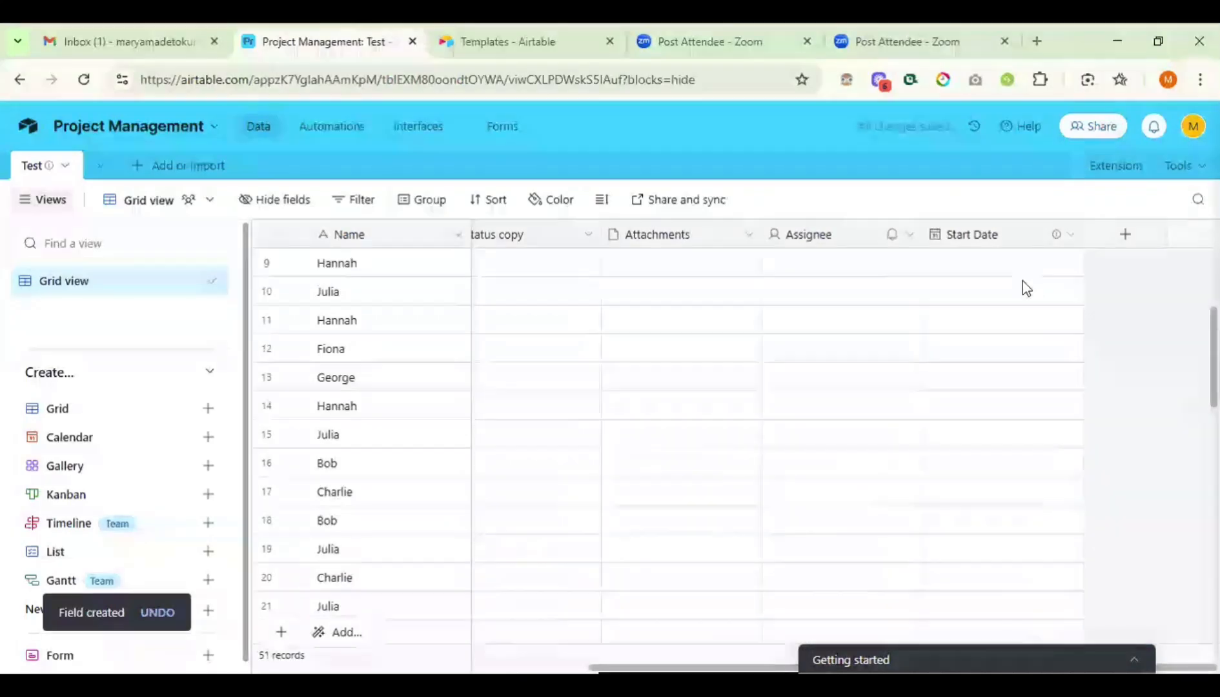
mouse_move(1054, 240)
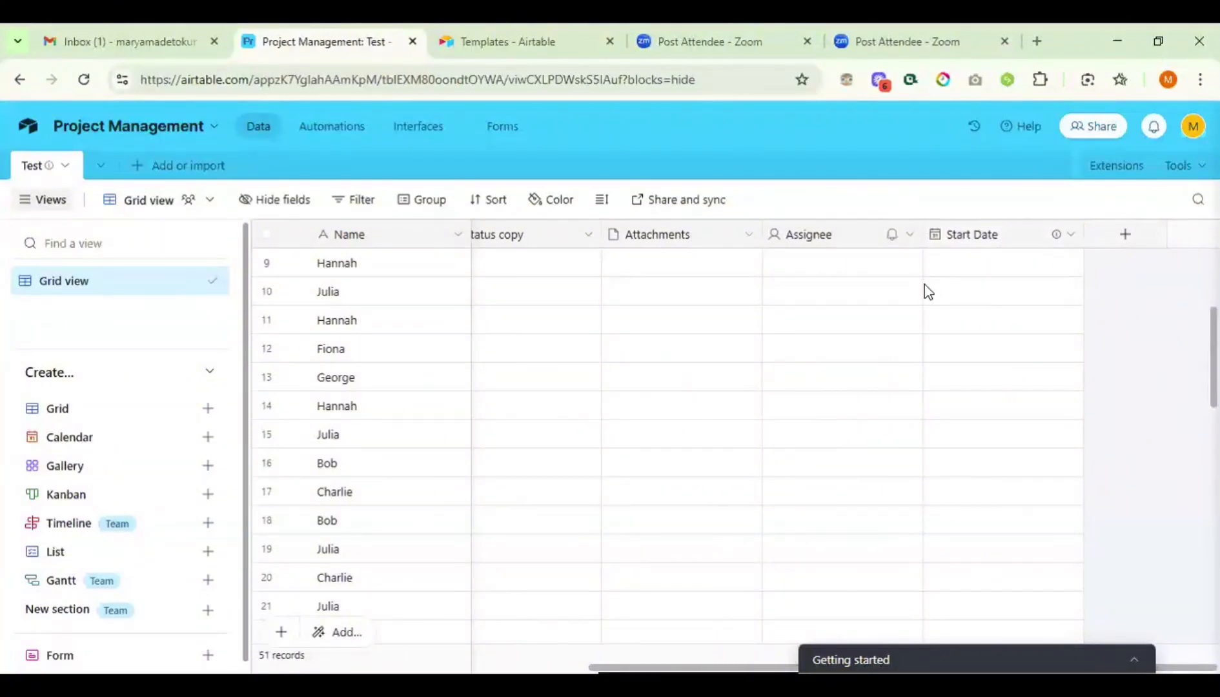
left_click(1124, 237)
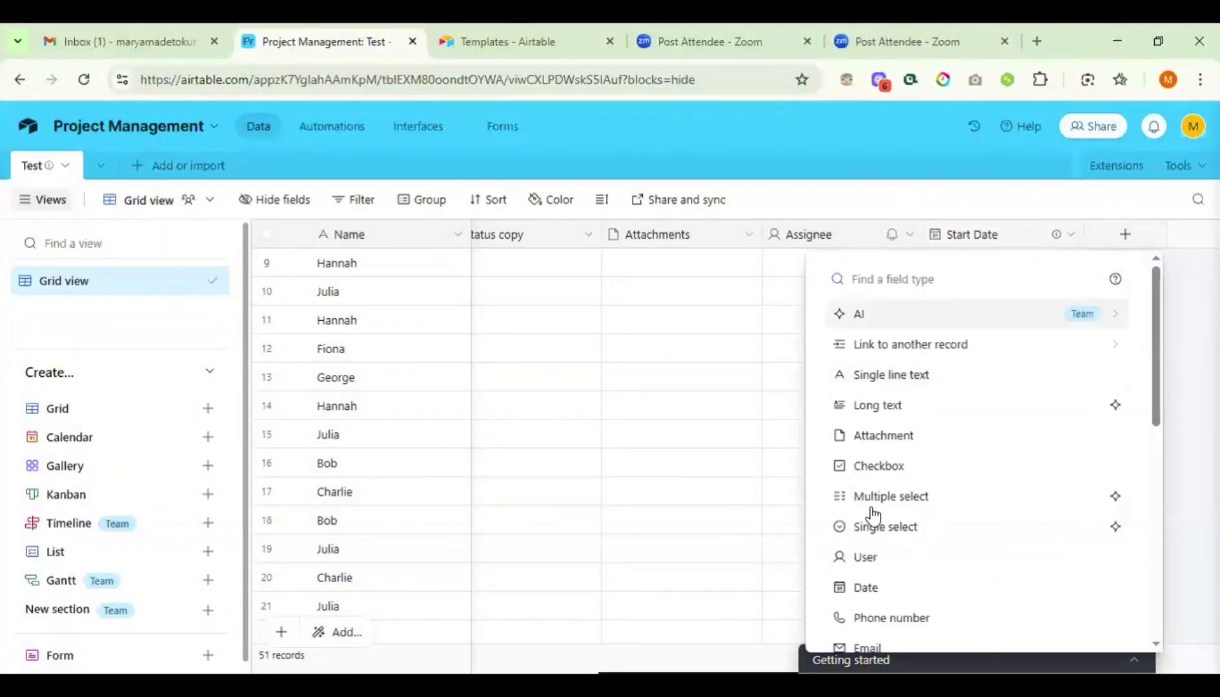
scroll(868, 512, "down", 1)
scroll(871, 513, "down", 1)
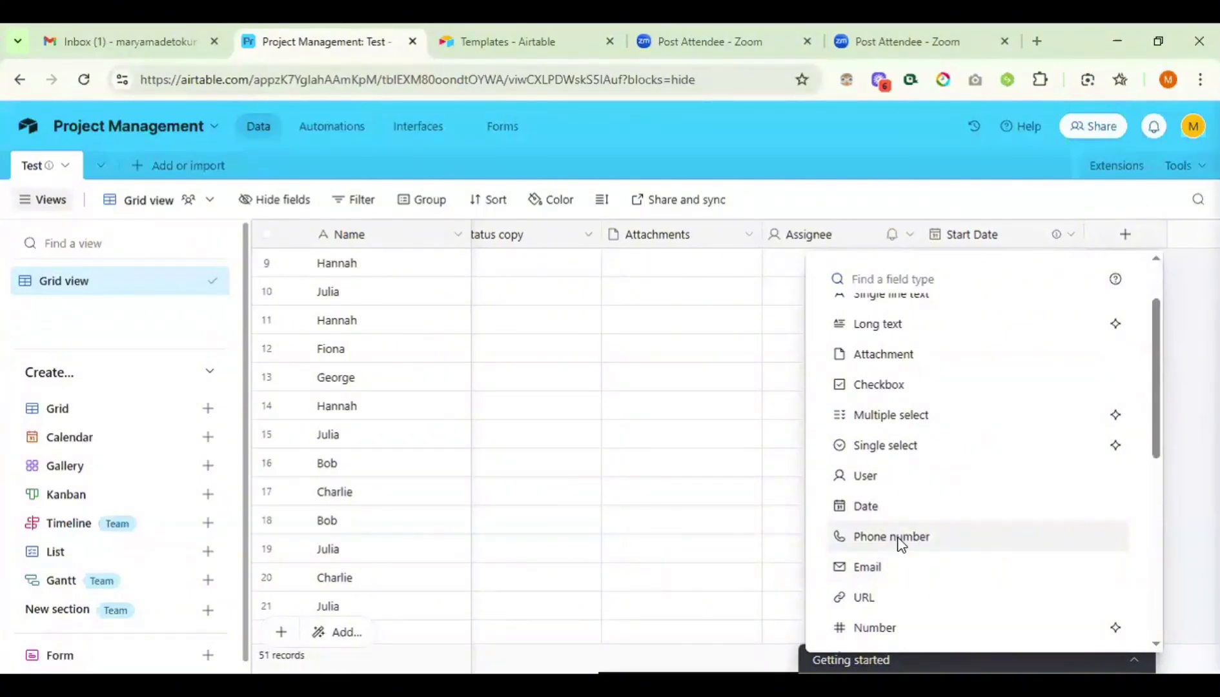
left_click(898, 539)
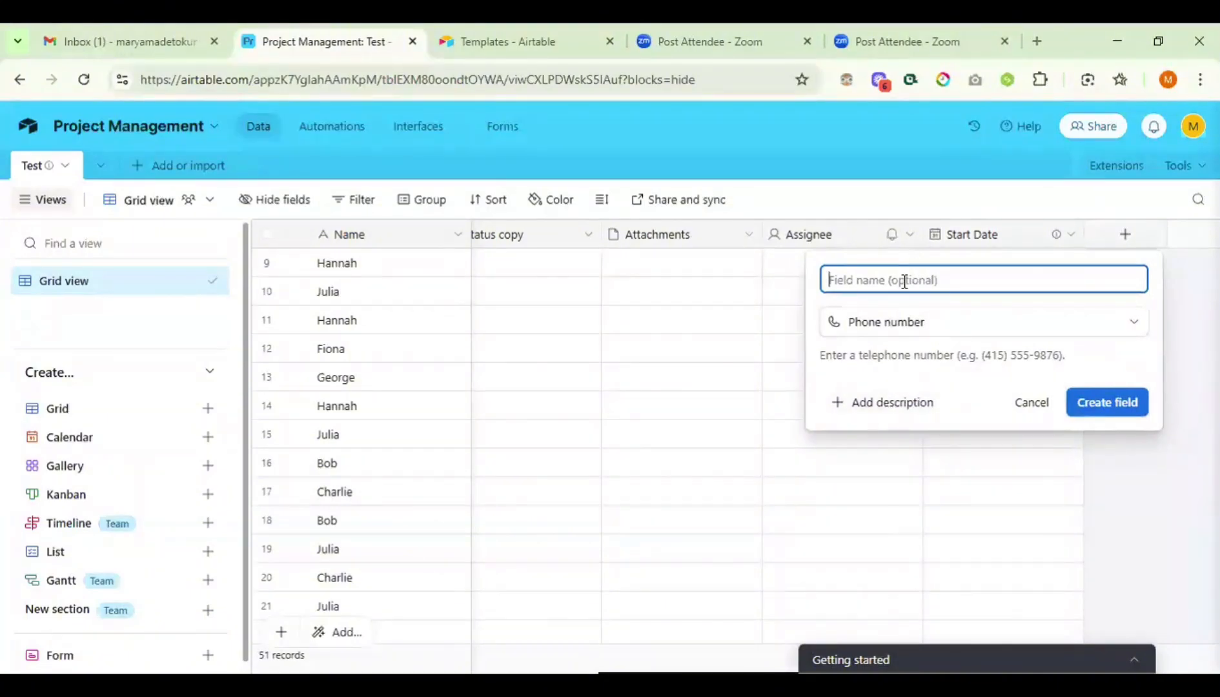
left_click(1039, 403)
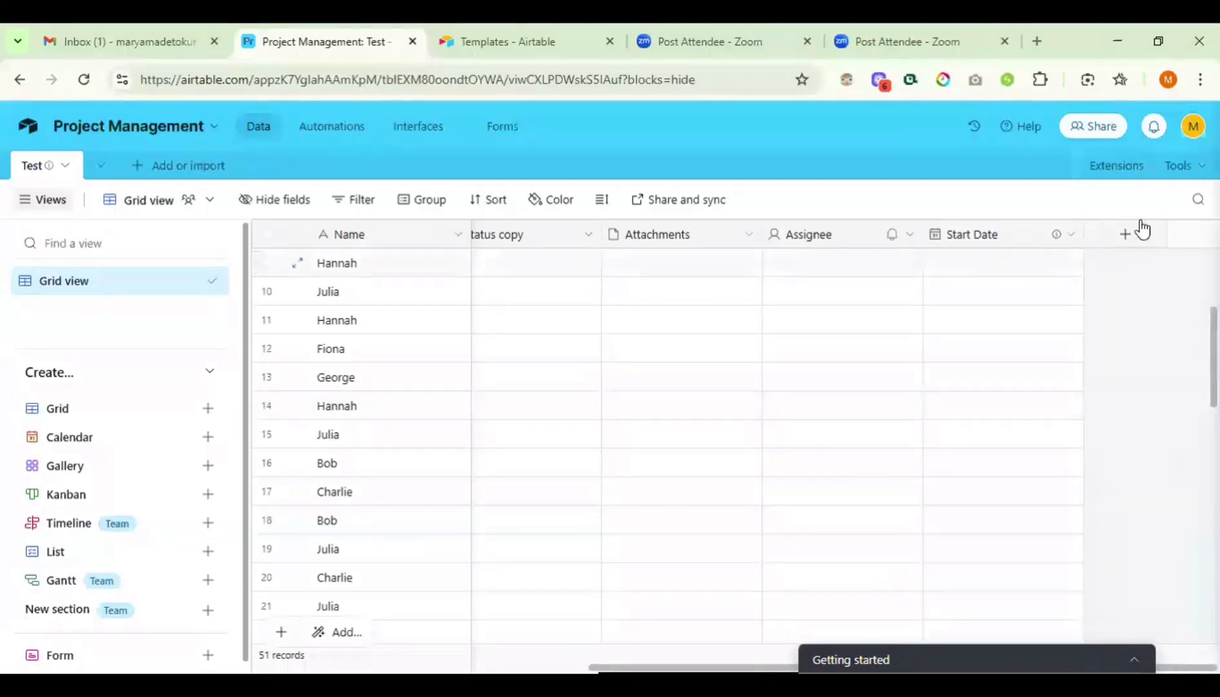
- Add a URL-type field named 'Link' to the Test table
left_click(1123, 236)
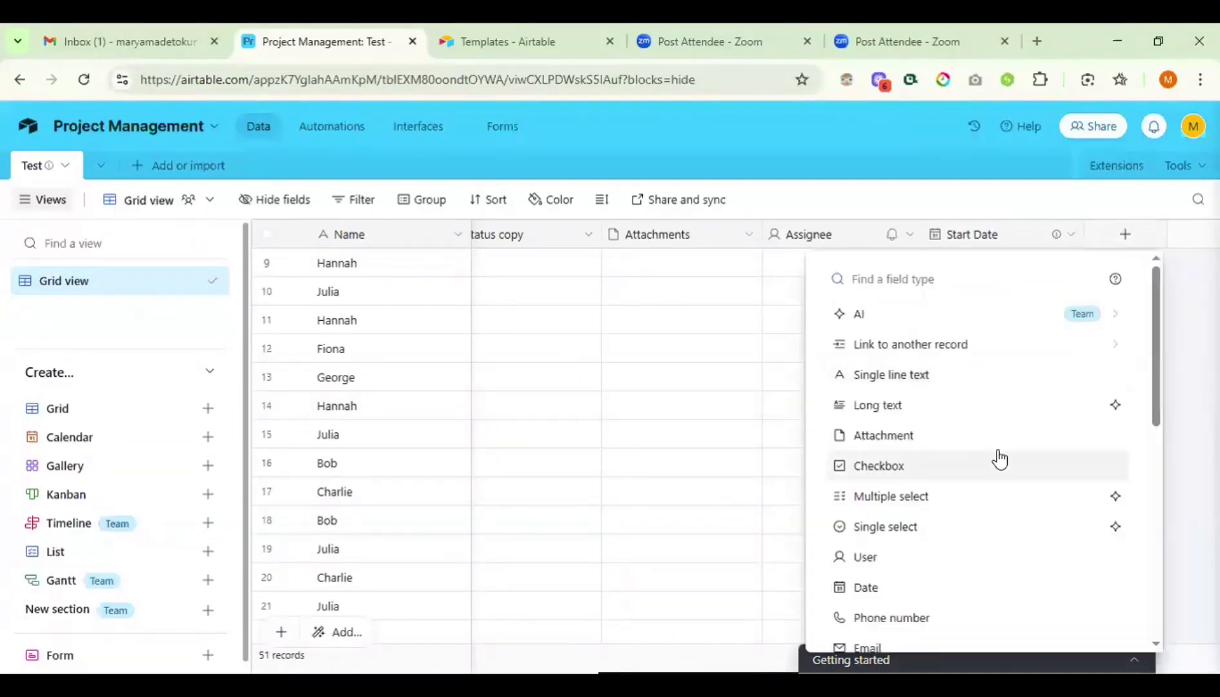
scroll(996, 457, "down", 3)
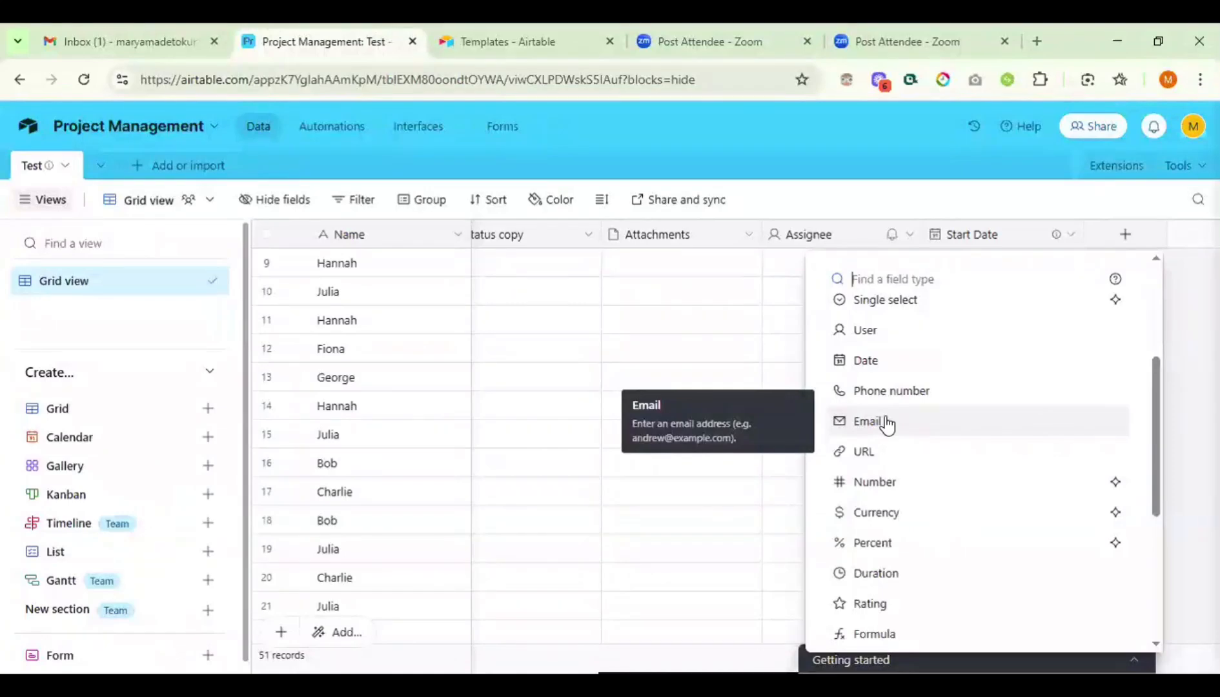
left_click(876, 455)
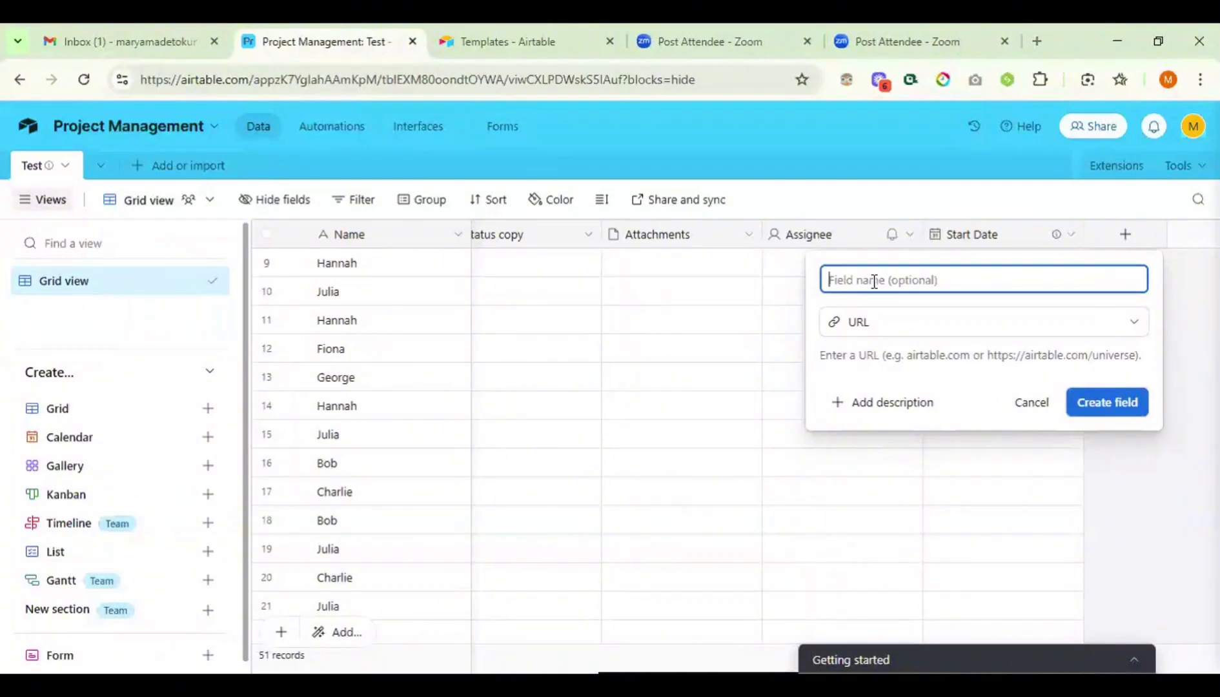
type("U")
type("ink")
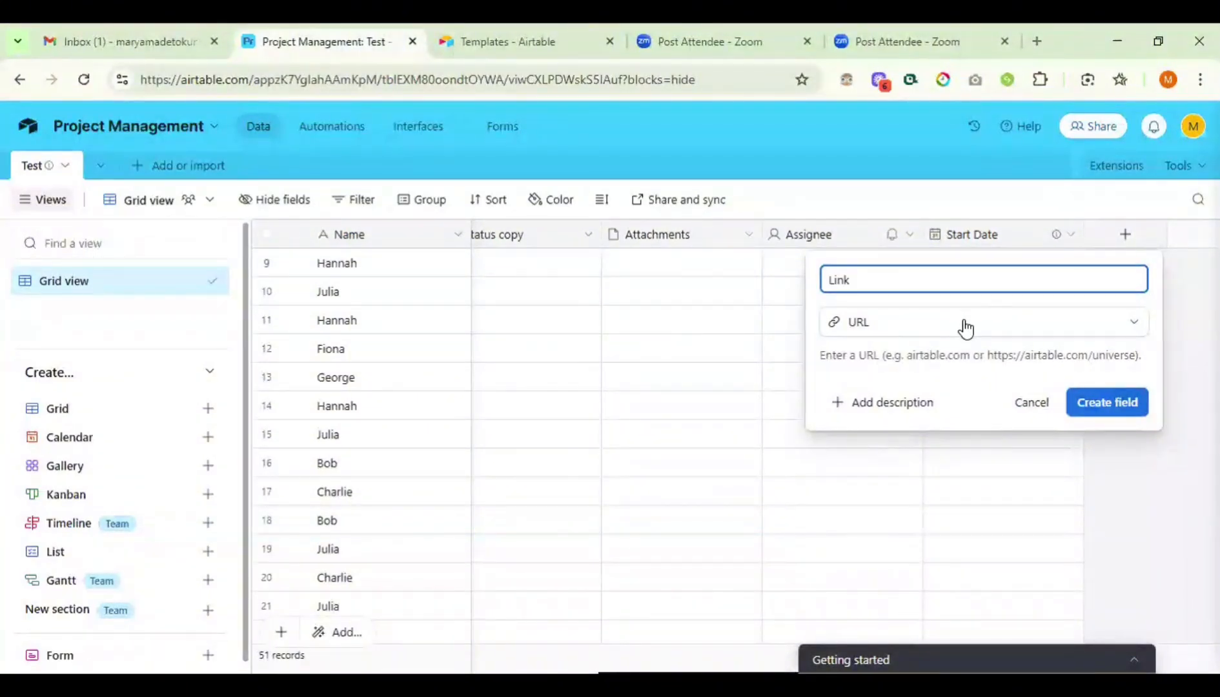
left_click(1076, 323)
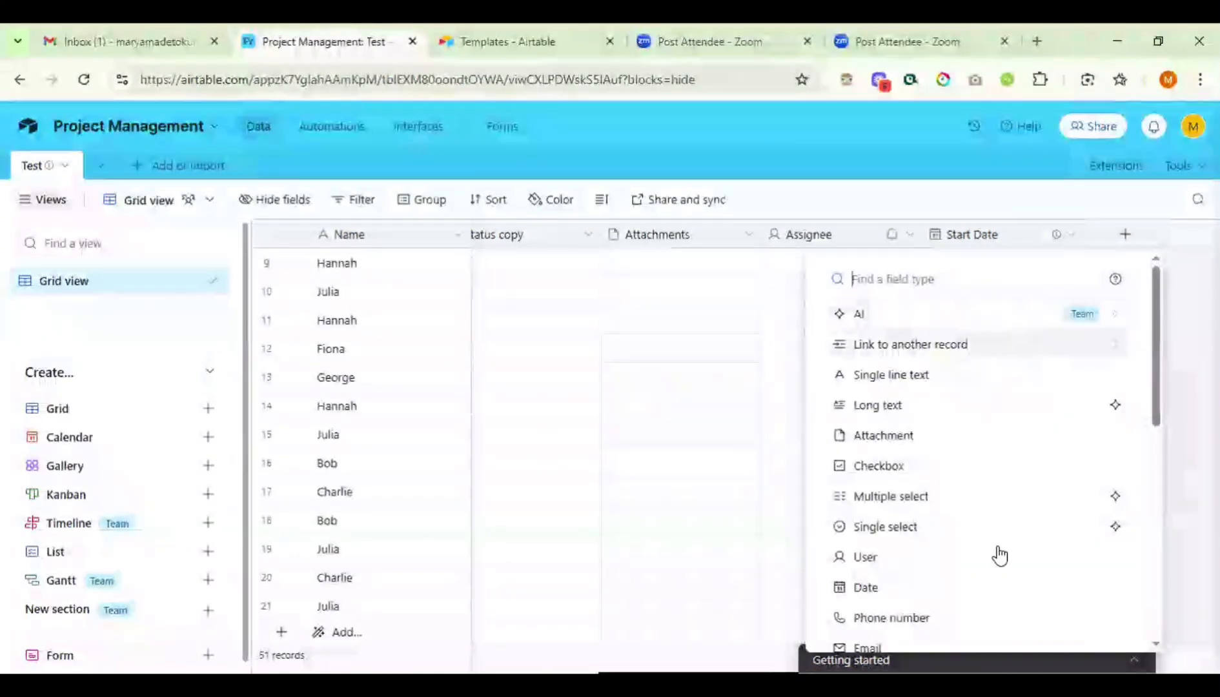
scroll(914, 605, "down", 3)
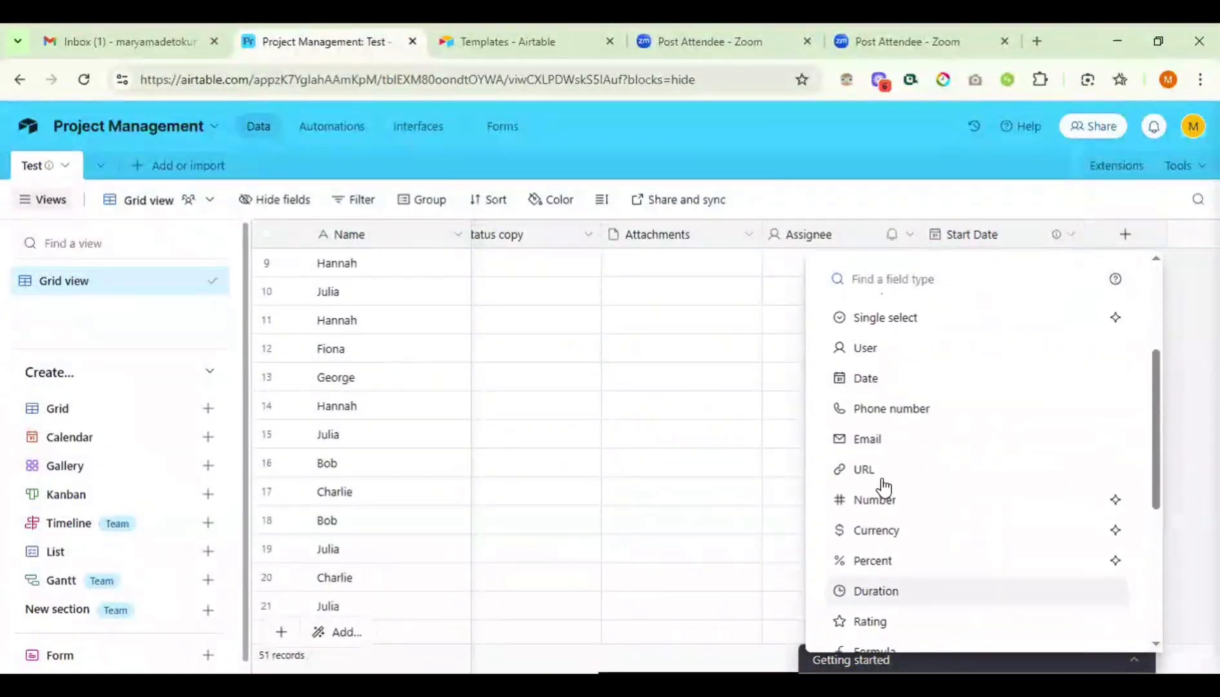
left_click(880, 479)
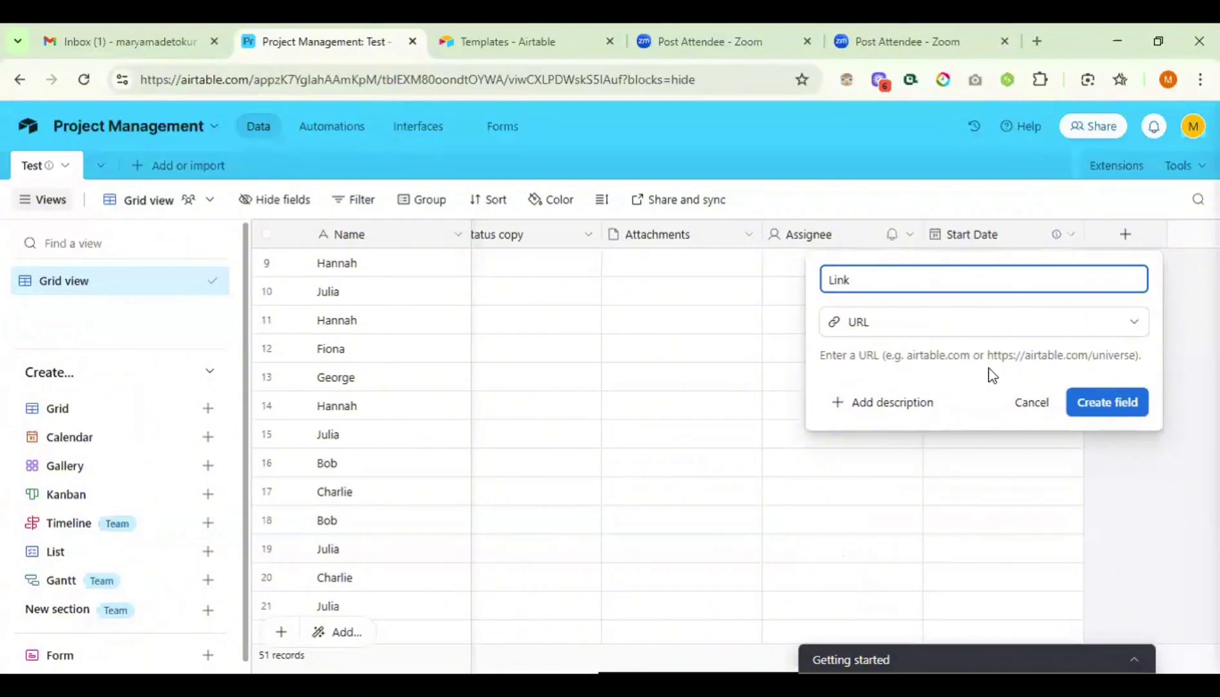
left_click(1076, 401)
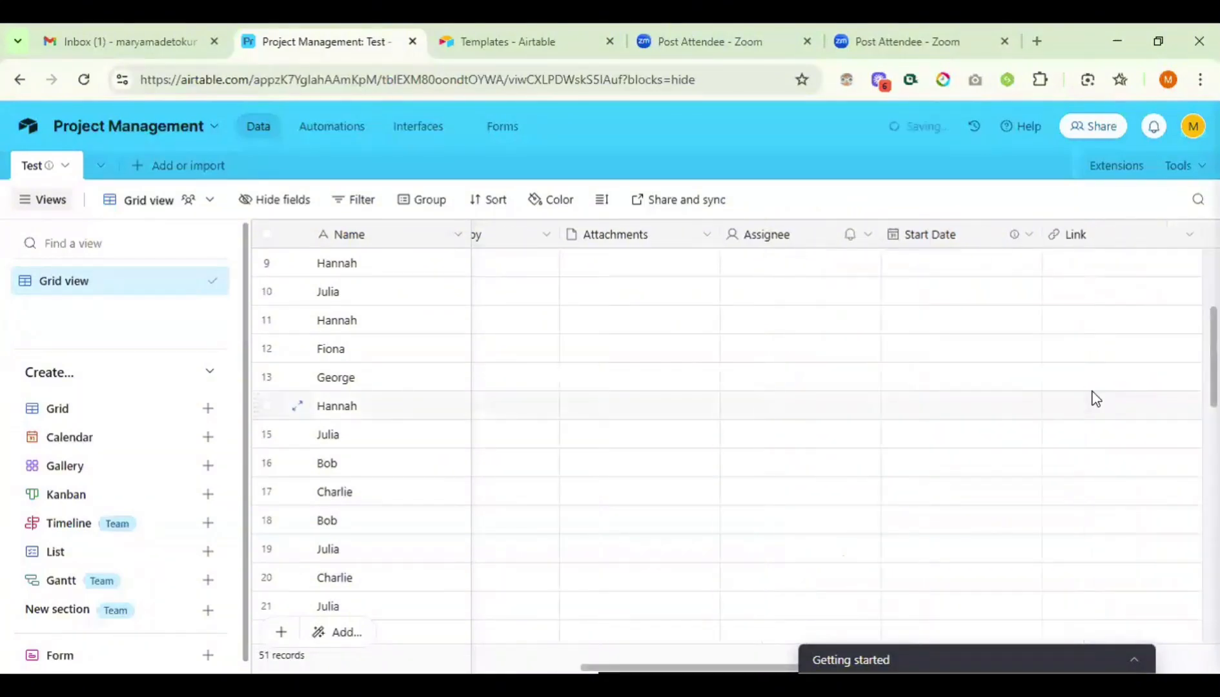
left_click(1095, 274)
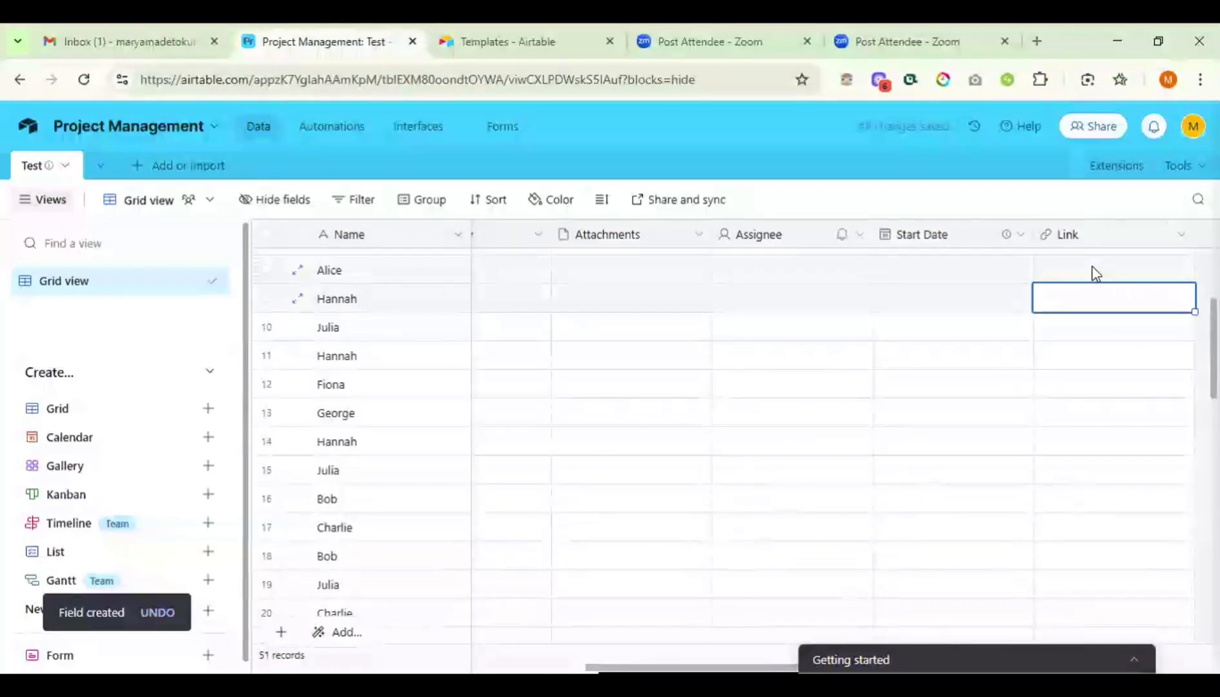
double_click(1095, 274)
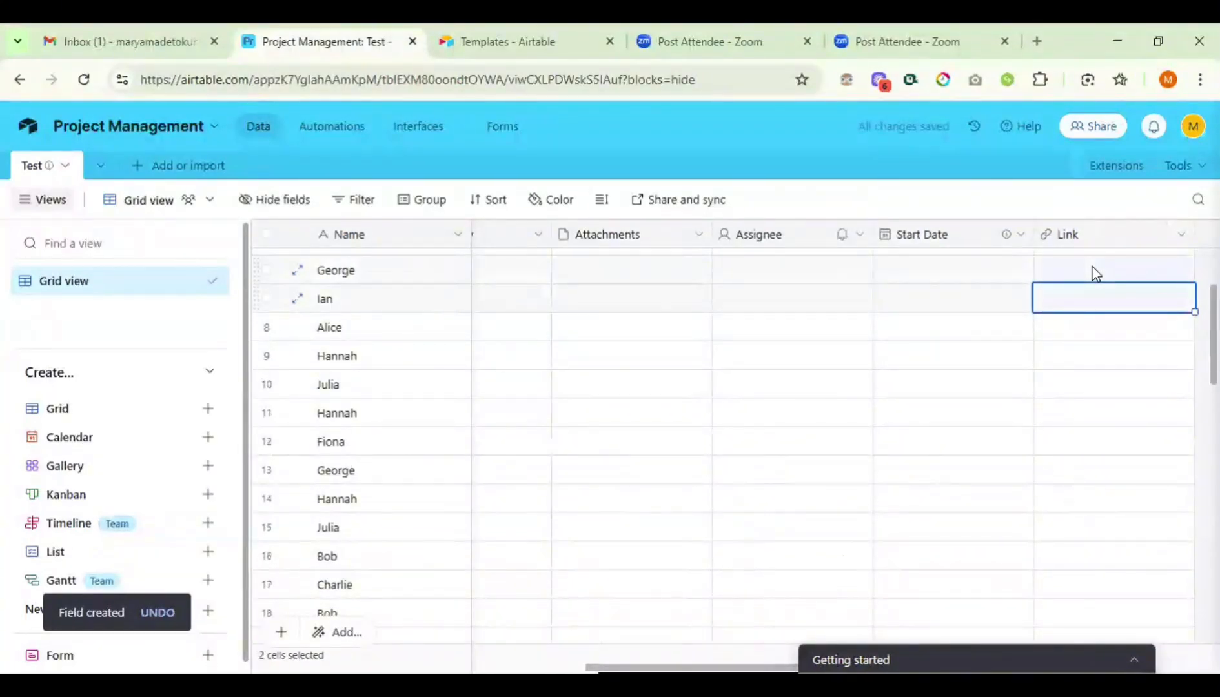
double_click(1095, 273)
scroll(1095, 274, "right", 1)
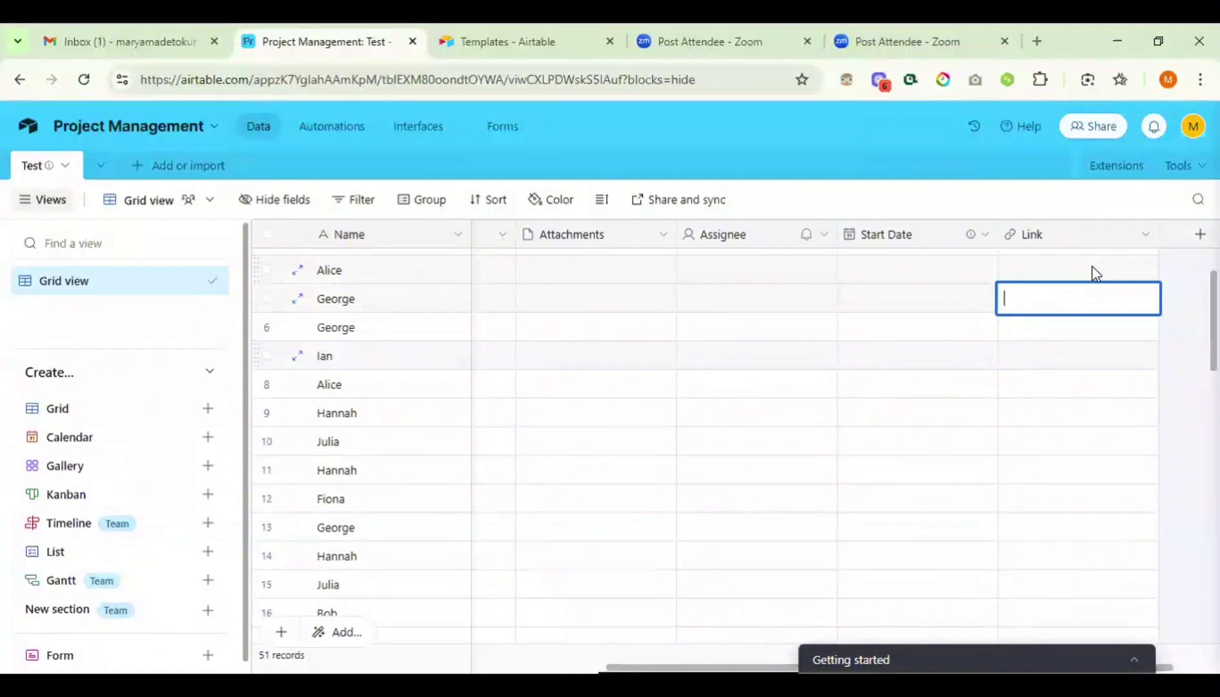
type("www")
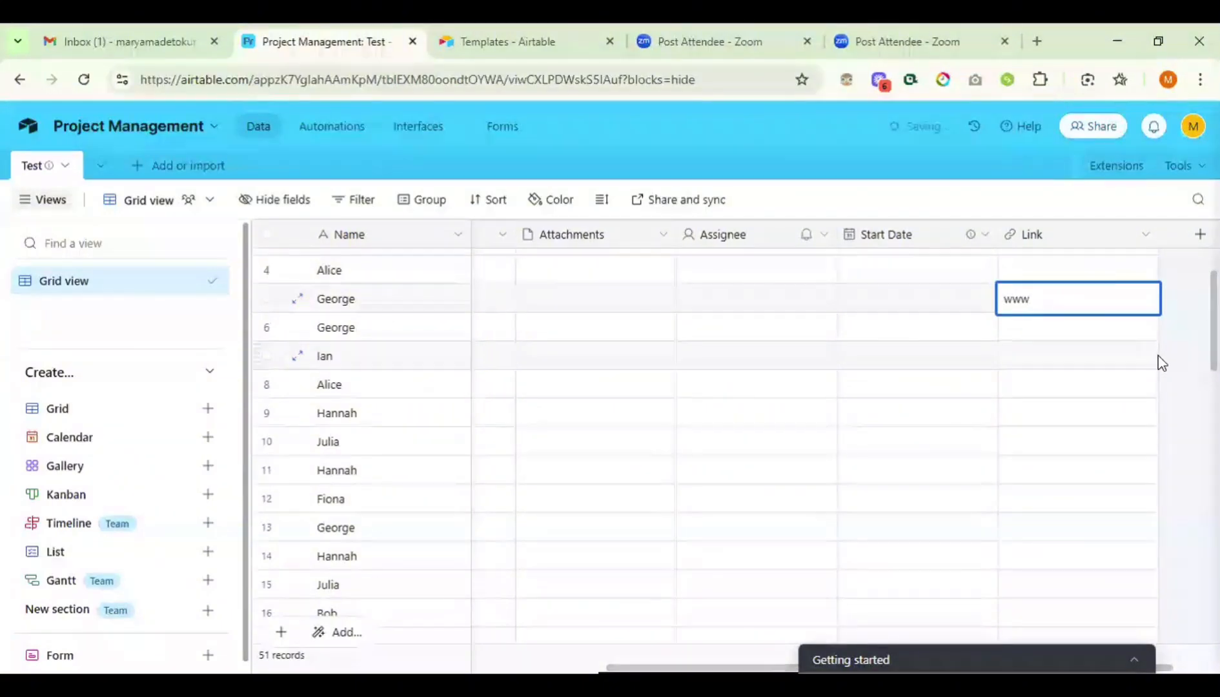
type(".linkedin.com")
left_click(1164, 363)
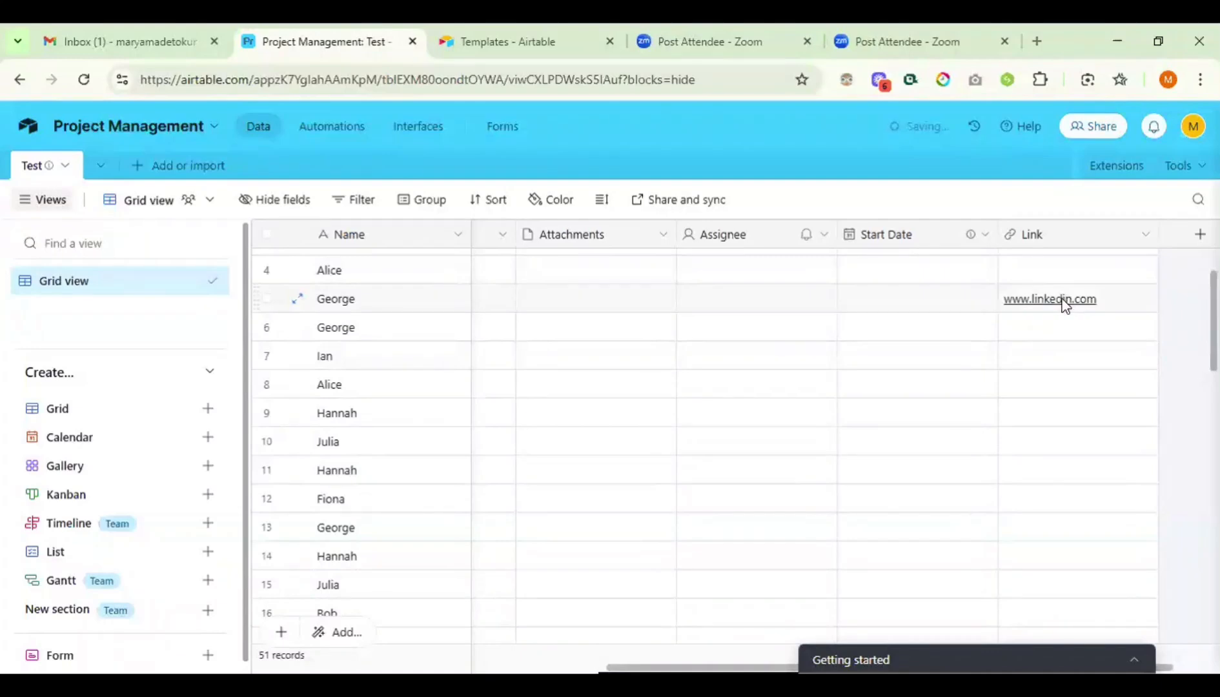
- Open the LinkedIn link in a new tab, then return to the Airtable base
left_click(1062, 308)
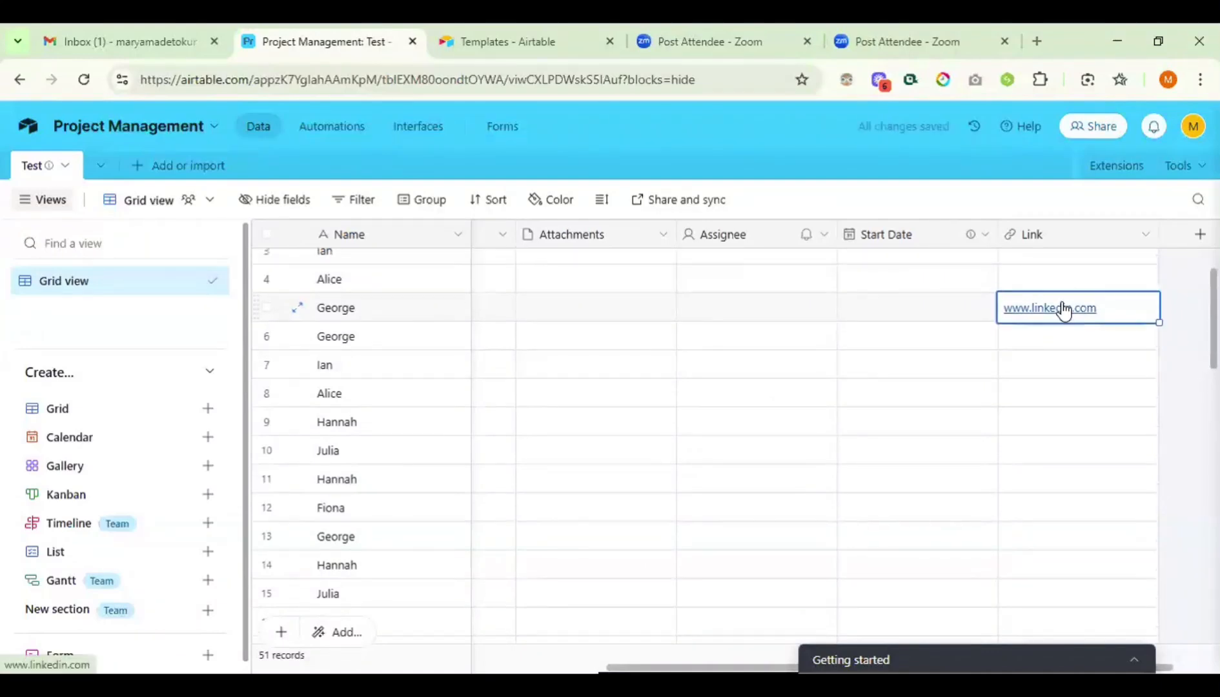
left_click(1037, 308)
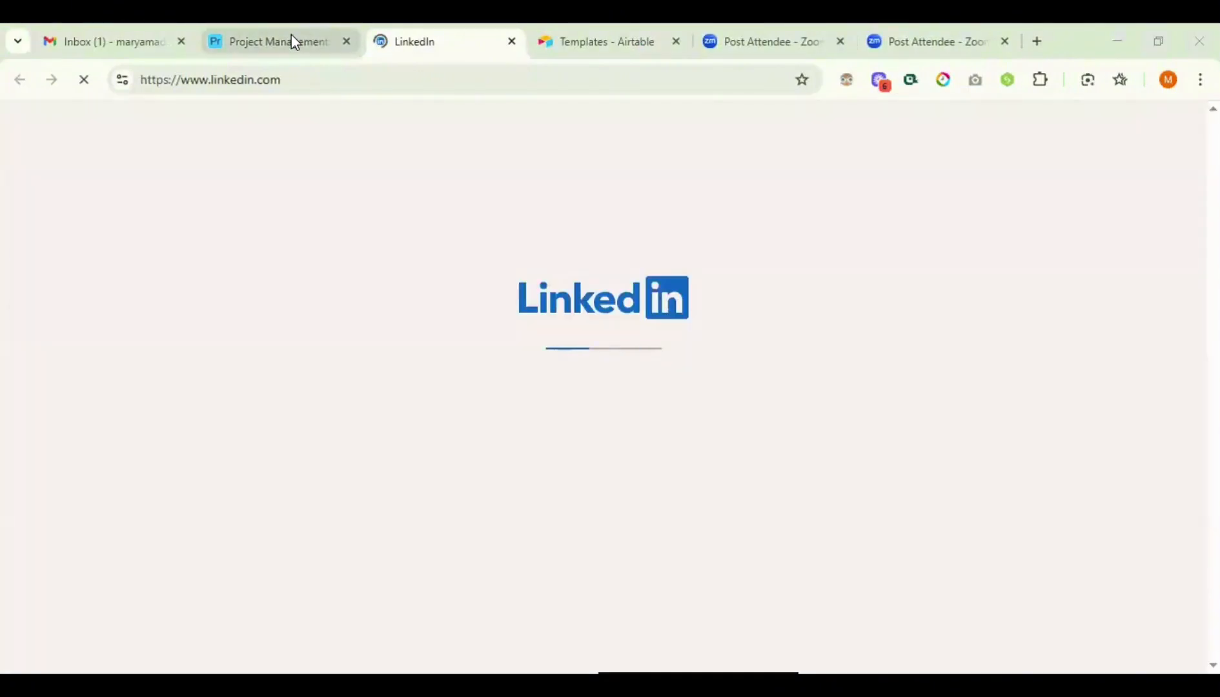
left_click(294, 42)
scroll(968, 291, "right", 2)
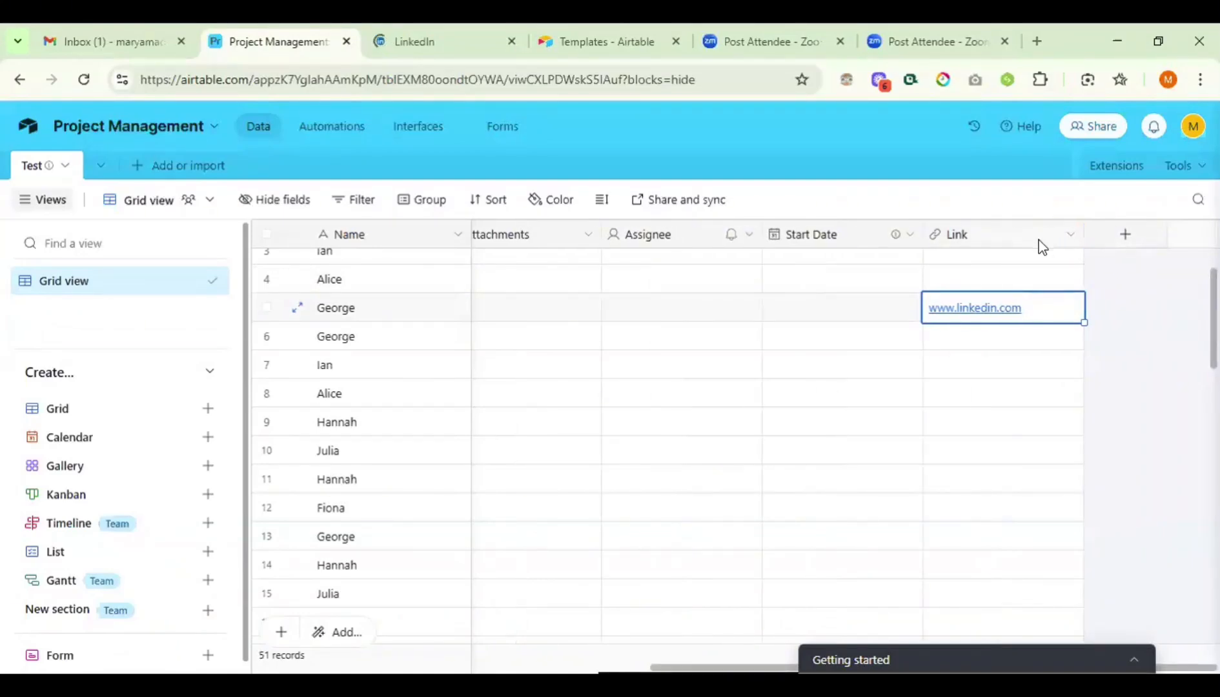
- Open the Link field's edit settings and show its field type list
right_click(1039, 243)
scroll(1028, 557, "down", 1)
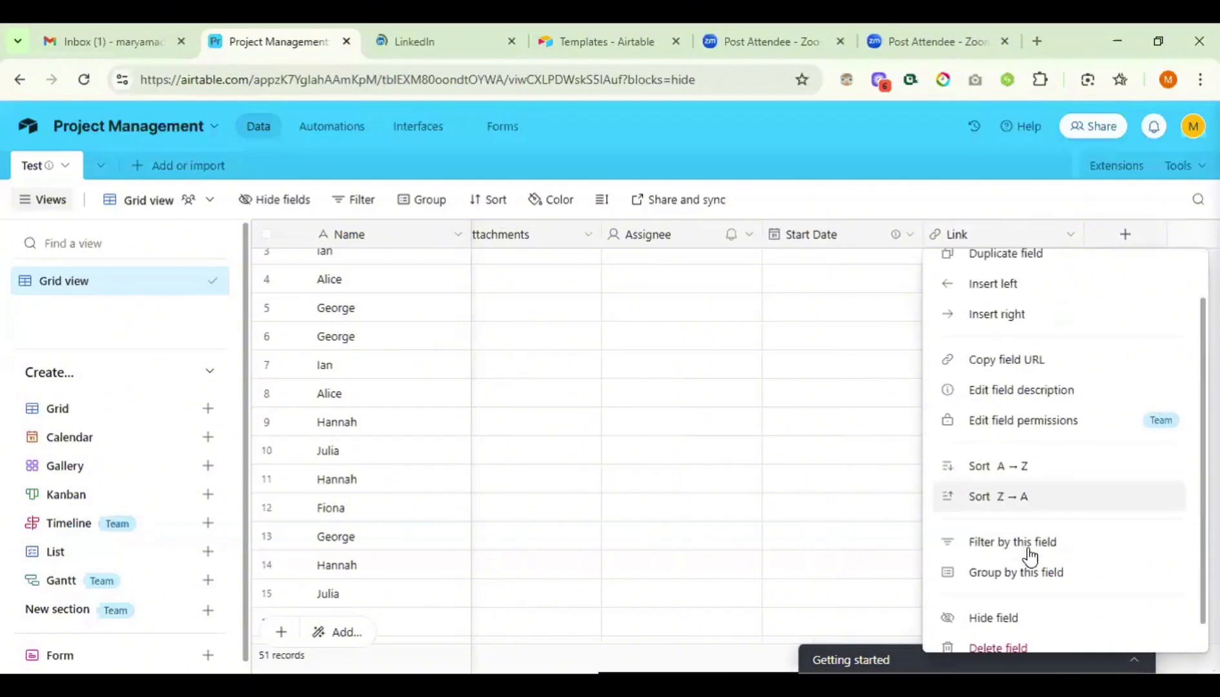
scroll(1028, 558, "up", 1)
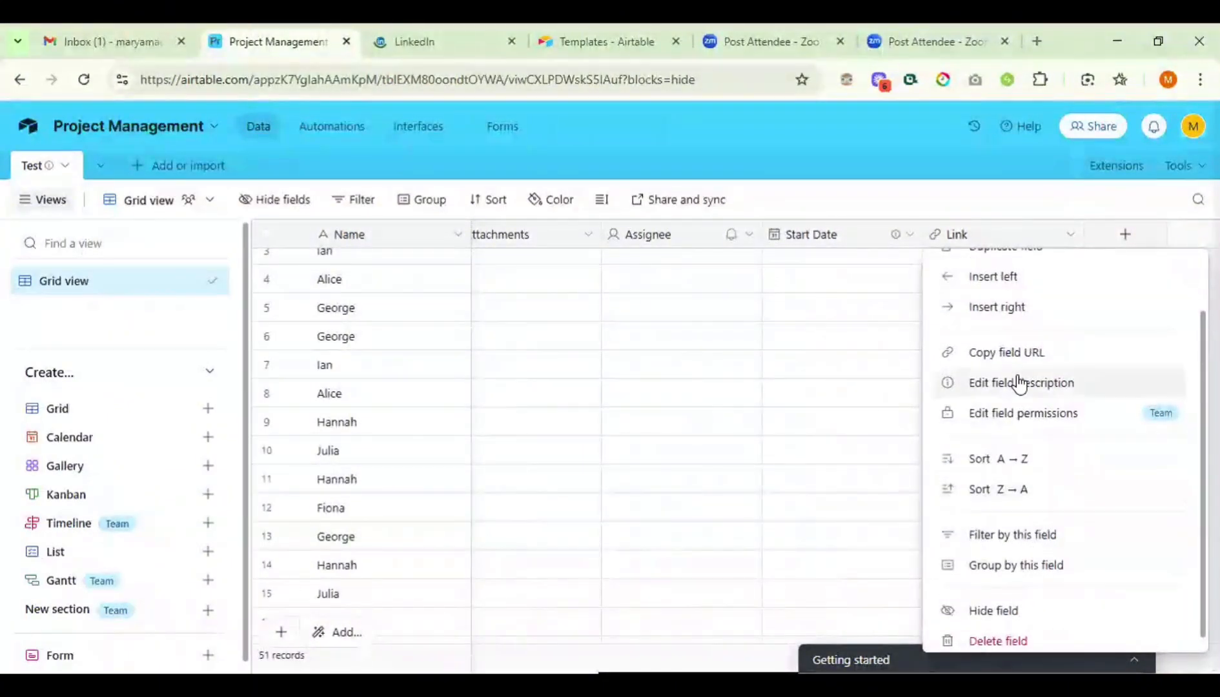
scroll(1017, 383, "up", 1)
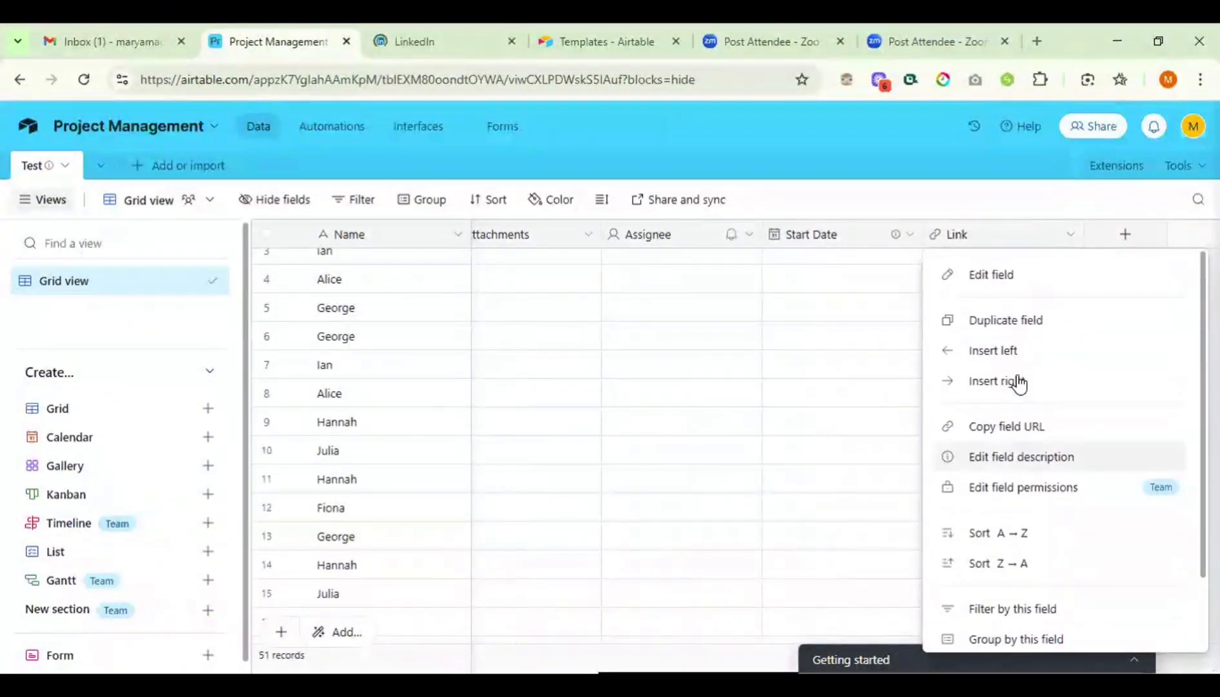
left_click(993, 275)
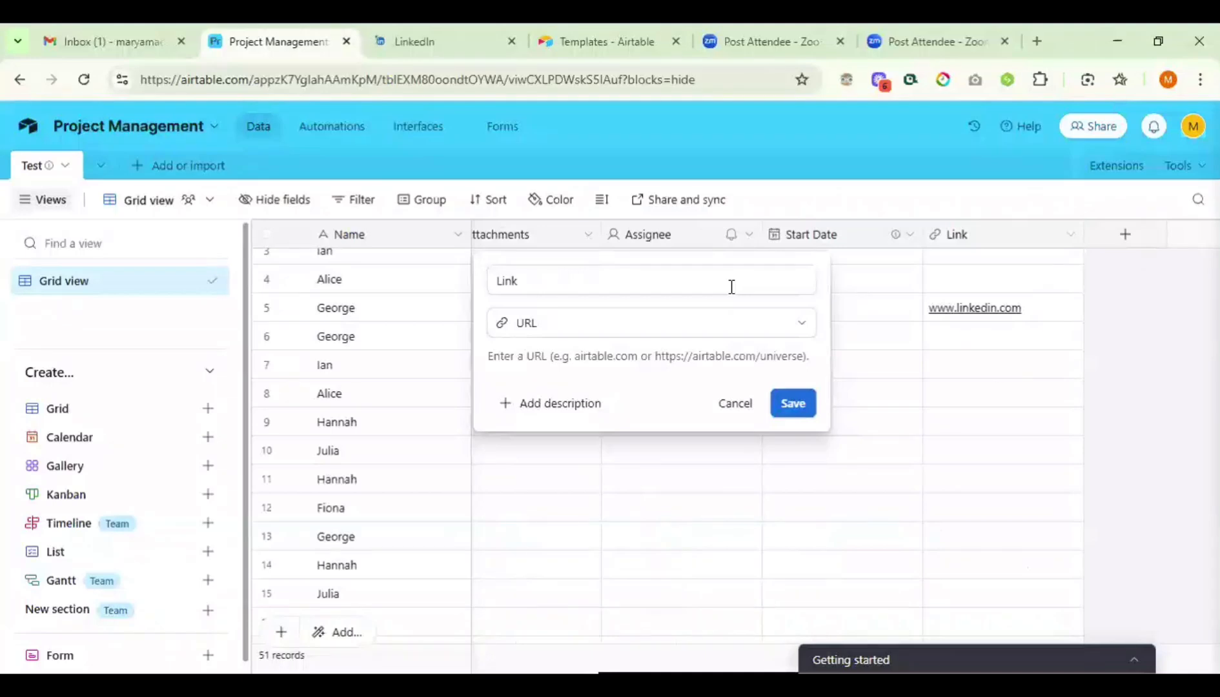
left_click(742, 322)
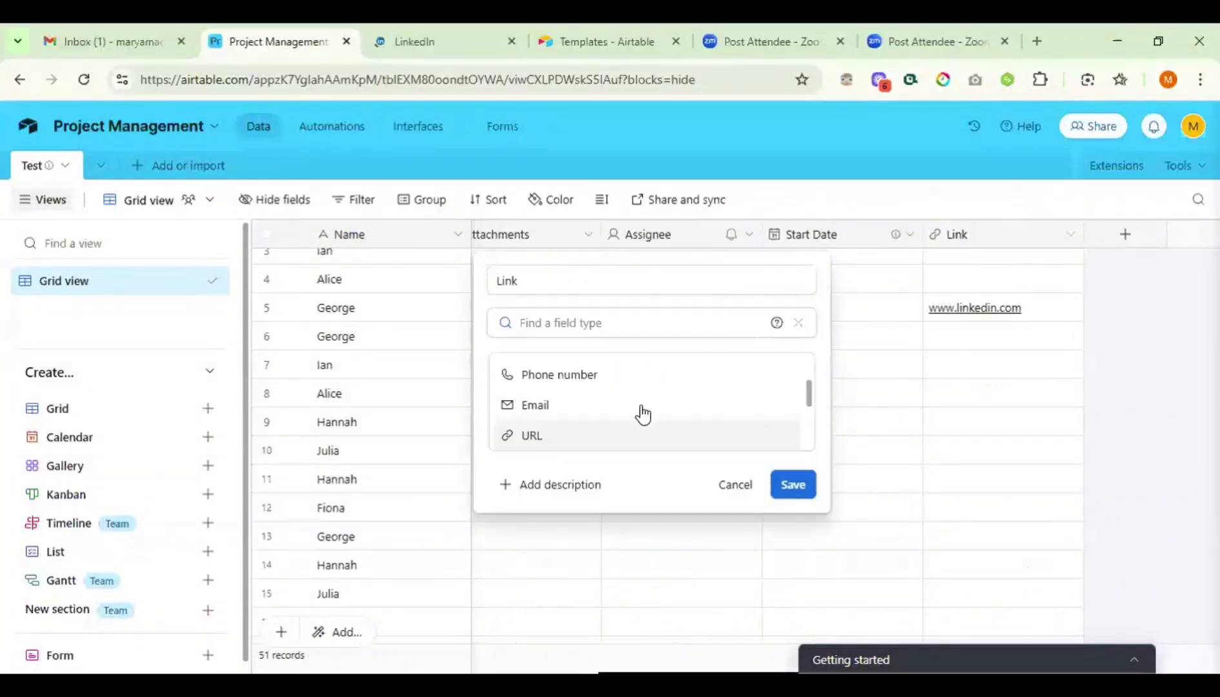
scroll(642, 416, "down", 1)
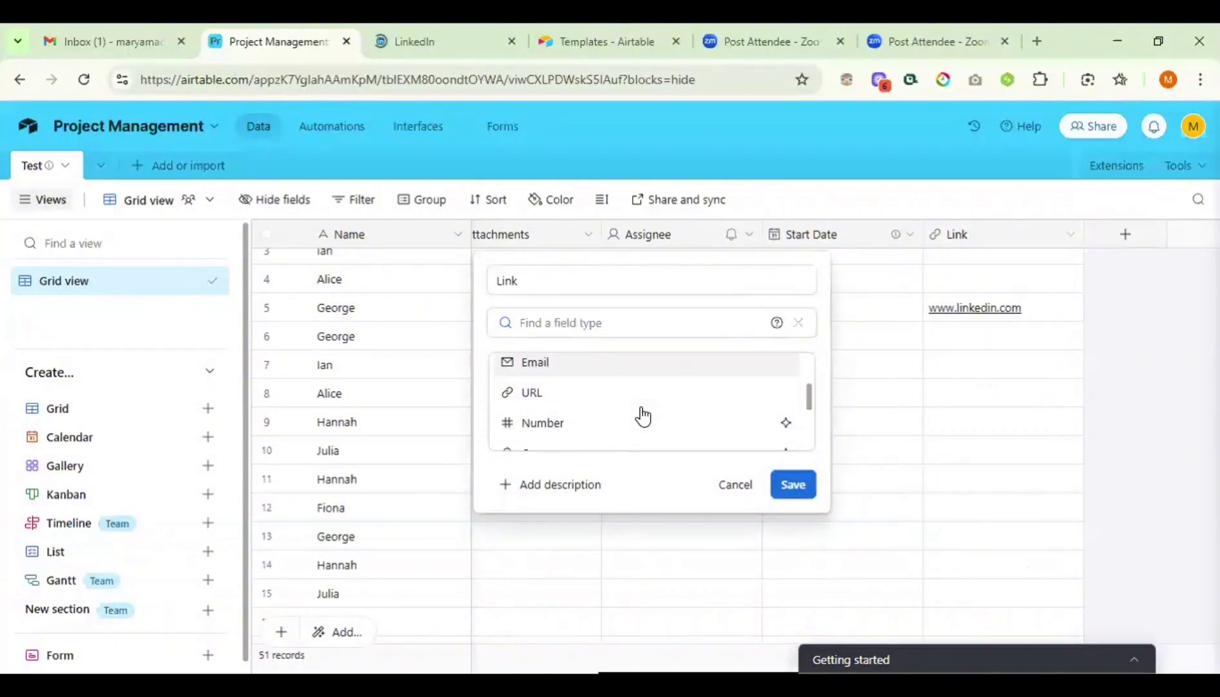
- Switch the Link field to Number type with 0 decimal places
left_click(531, 426)
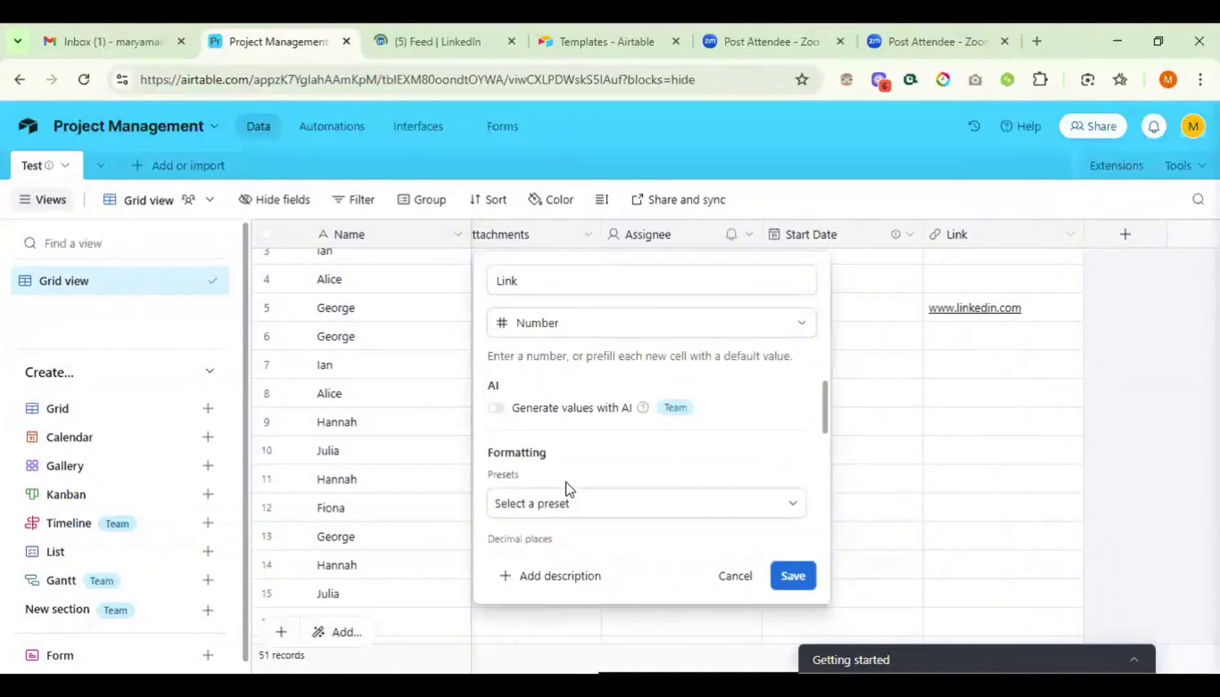
scroll(568, 490, "down", 1)
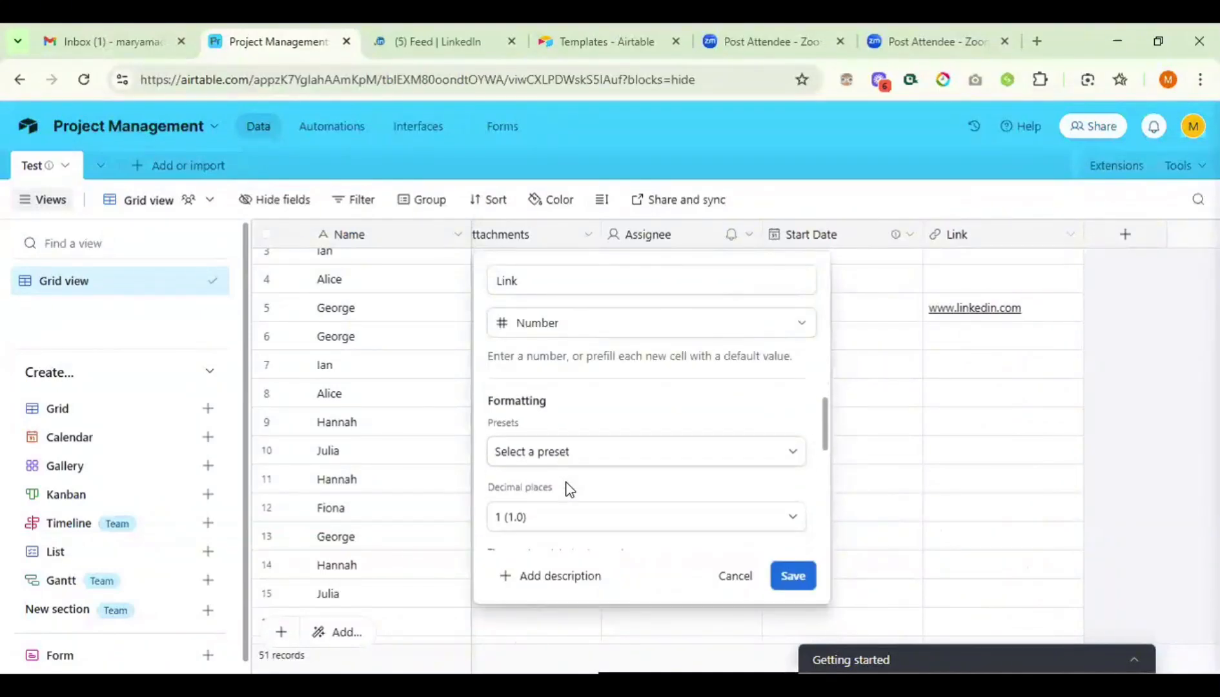
left_click(669, 452)
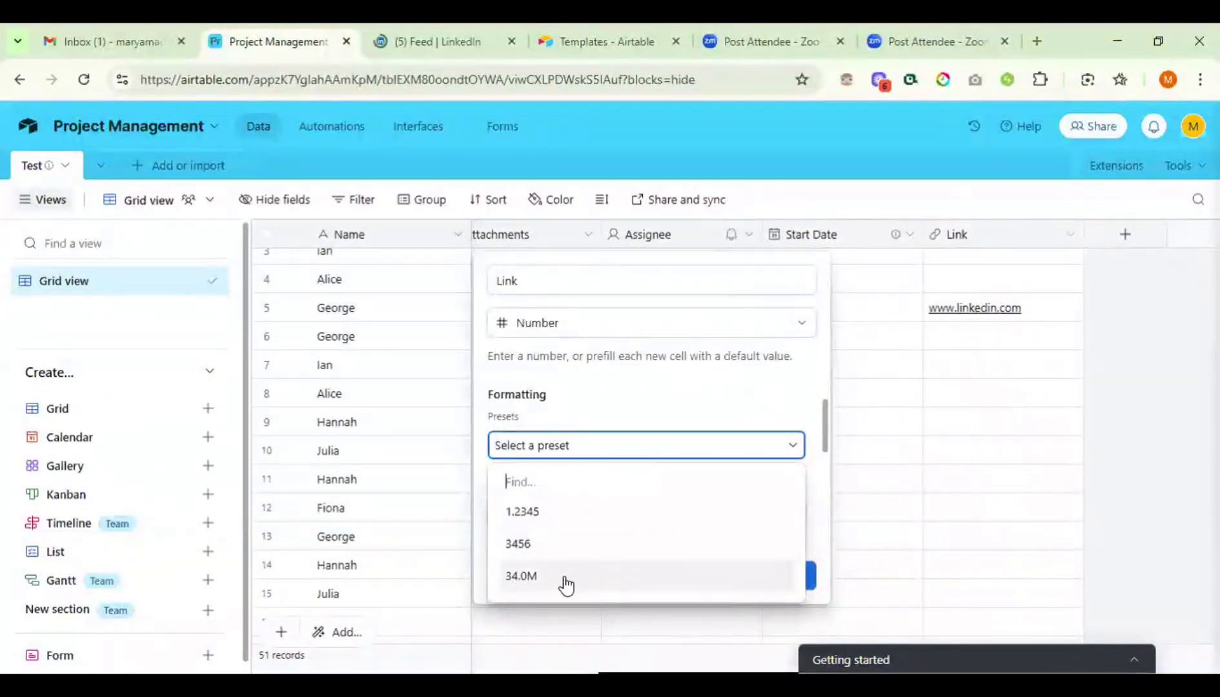
left_click(652, 451)
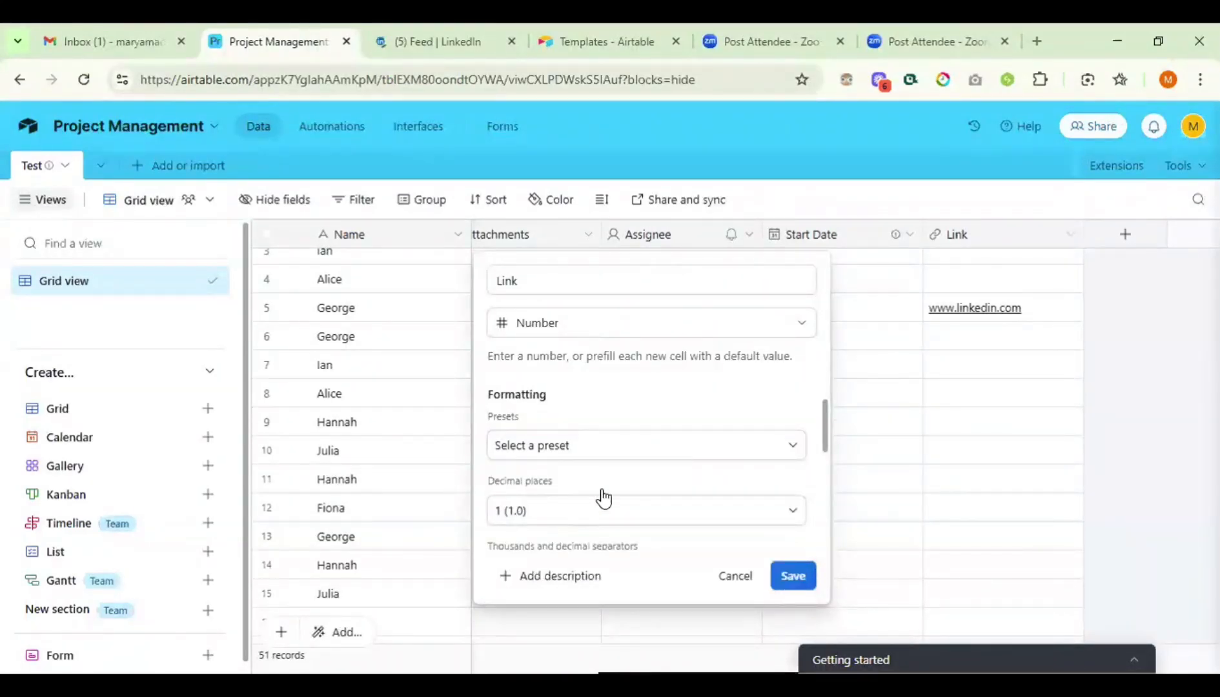
left_click(602, 501)
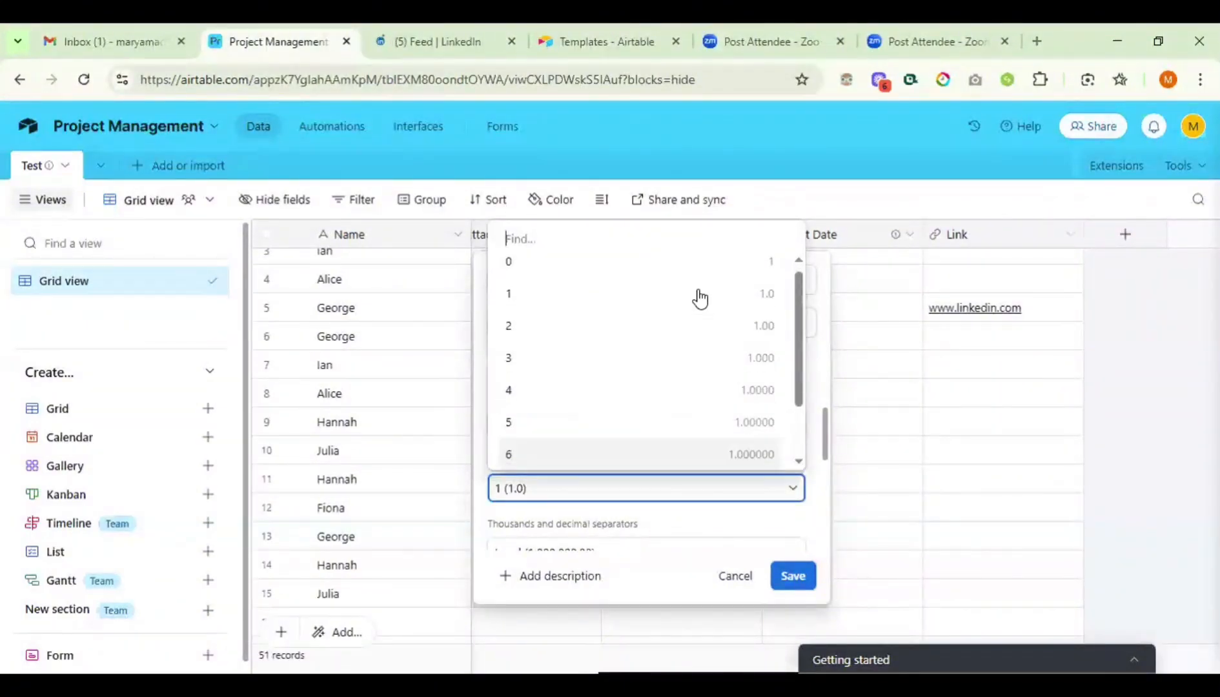
left_click(534, 266)
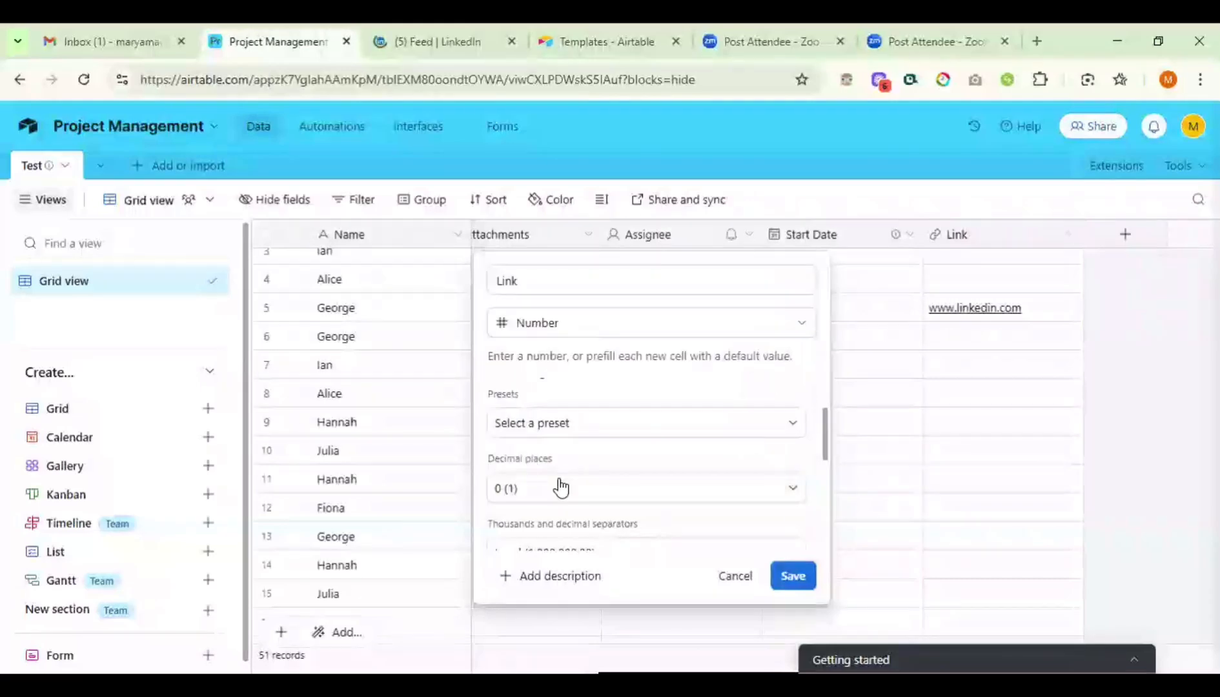
scroll(559, 488, "down", 2)
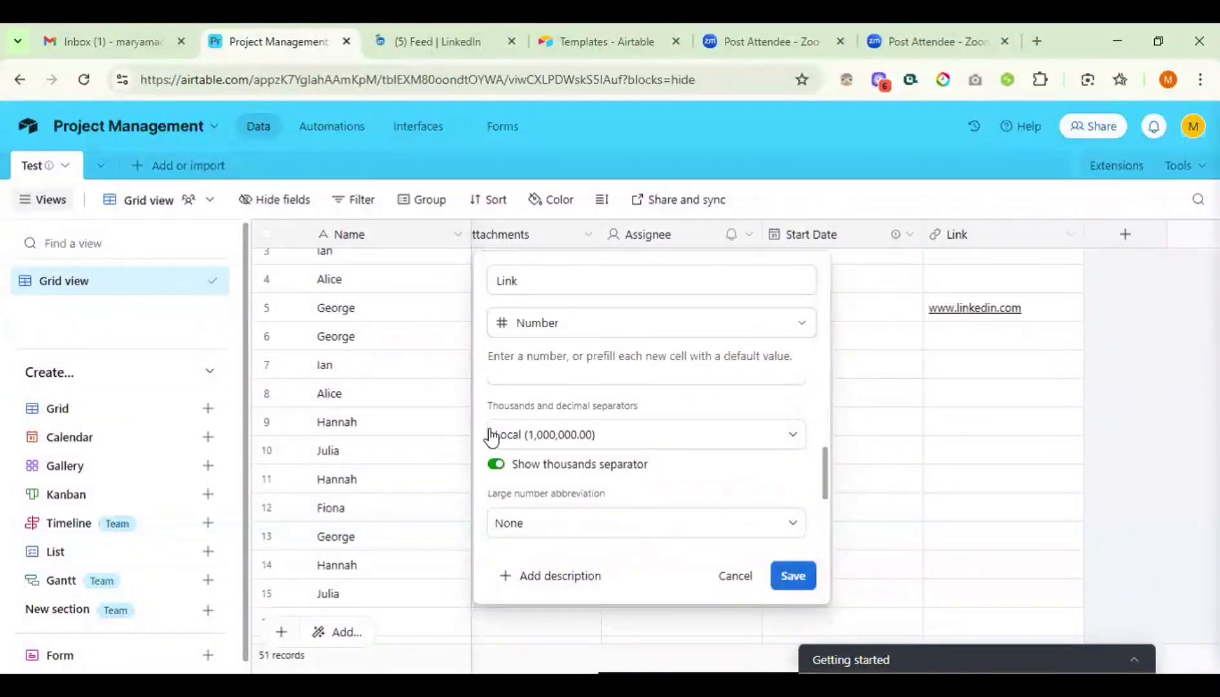
scroll(495, 440, "down", 1)
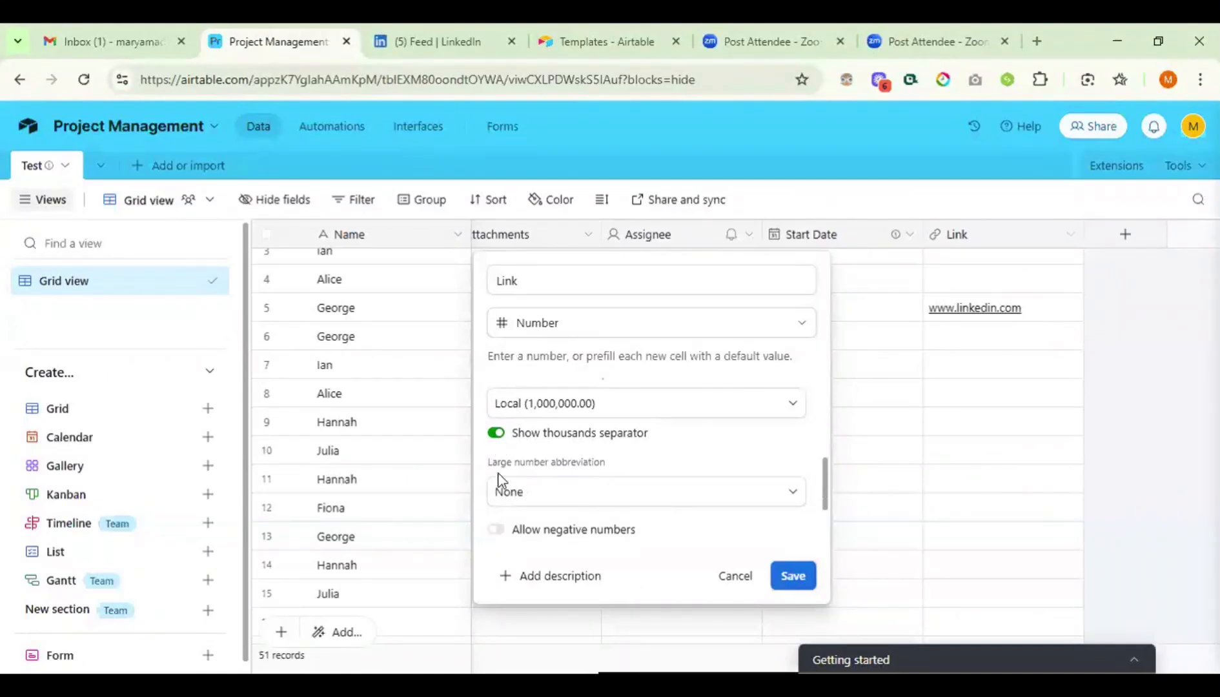
- Set large number abbreviation to Million (M), save, and confirm the Number conversion
left_click(555, 497)
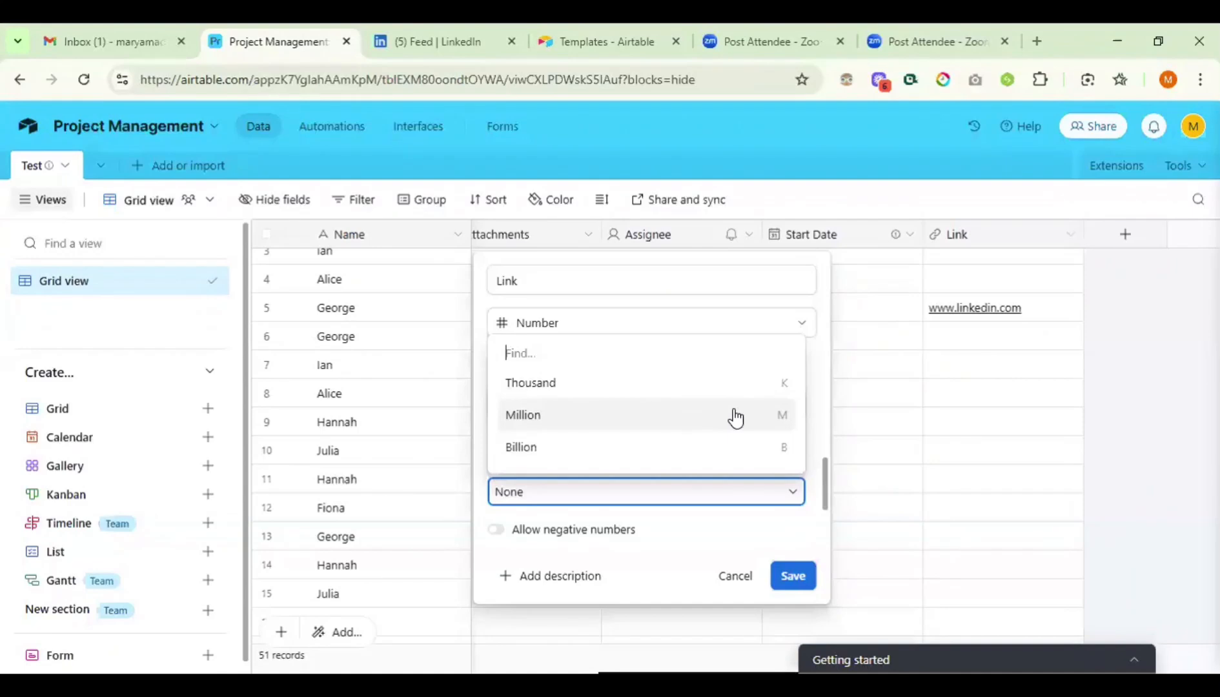
left_click(683, 497)
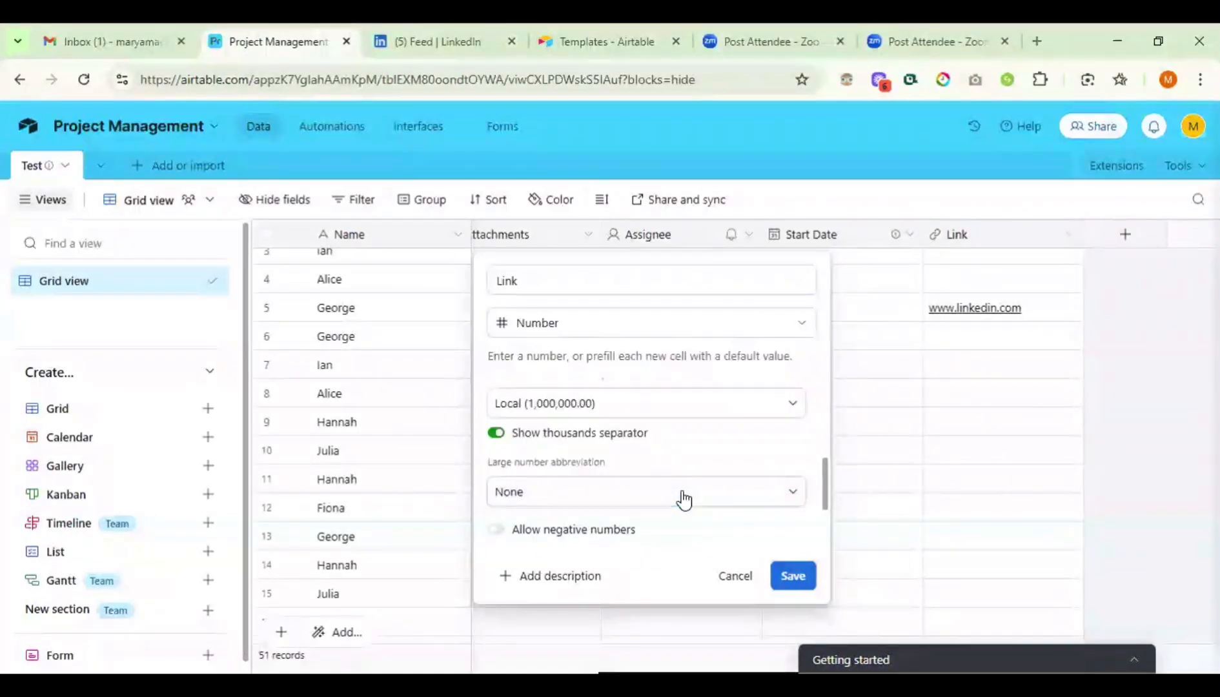
left_click(573, 503)
left_click(542, 422)
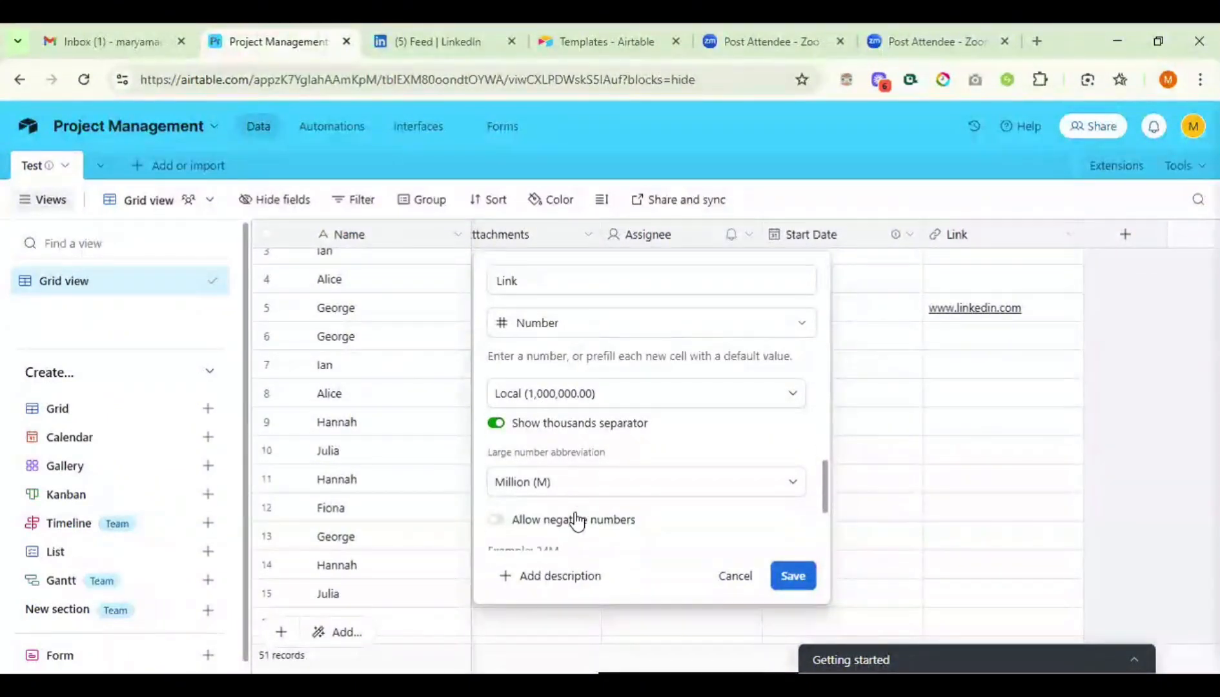
scroll(576, 520, "down", 2)
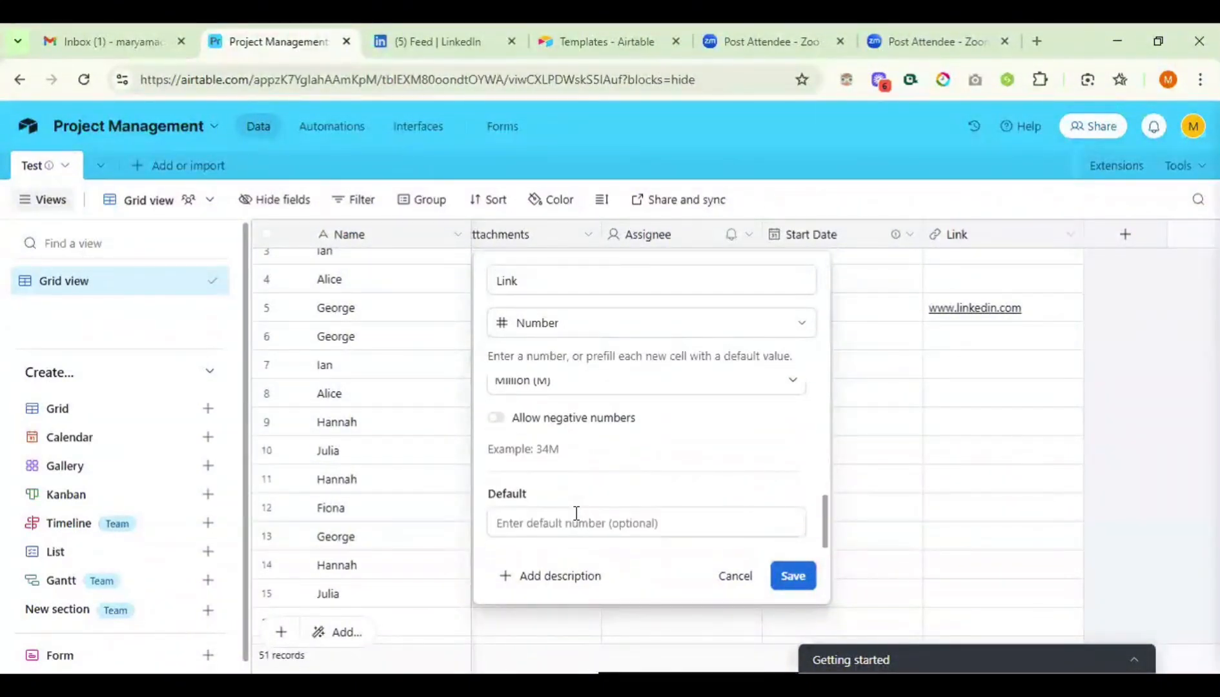
scroll(577, 519, "up", 2)
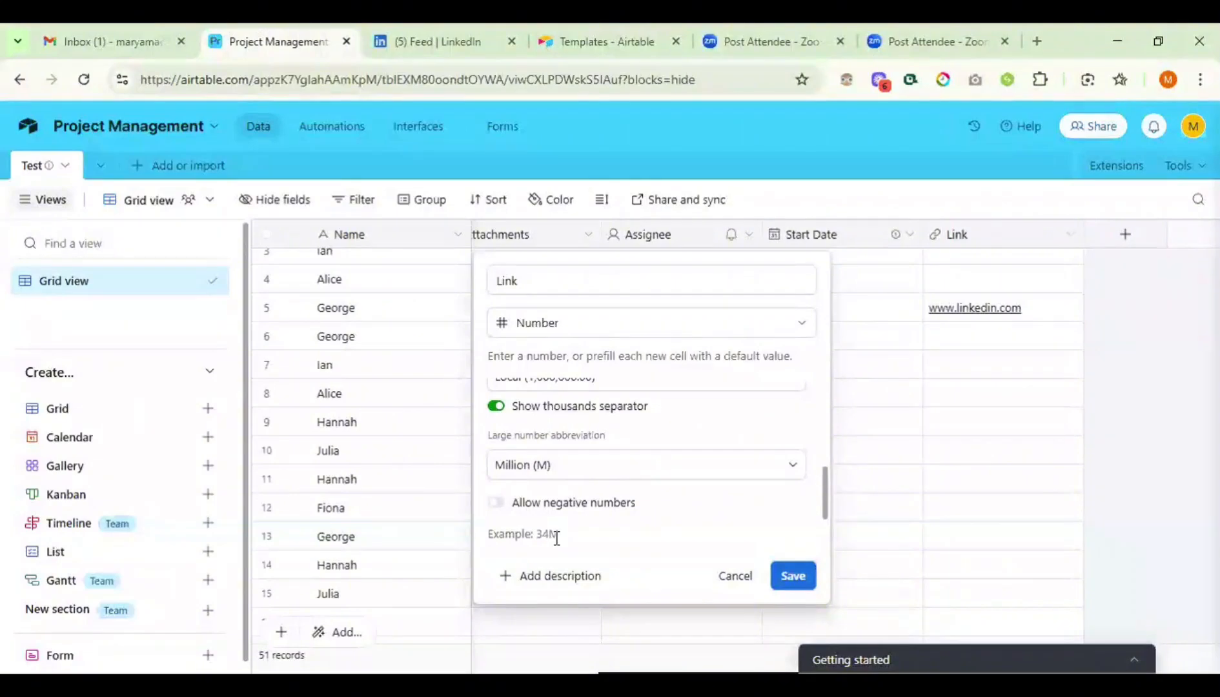
left_click_drag(502, 530, 502, 530)
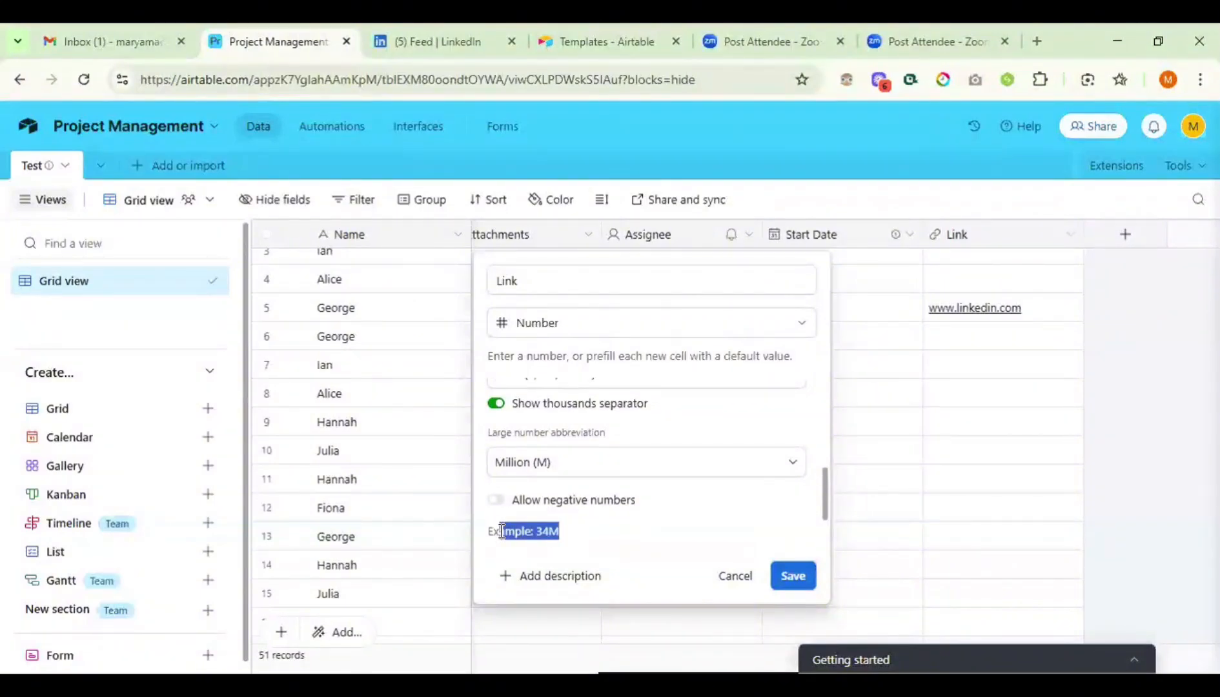
left_click(788, 570)
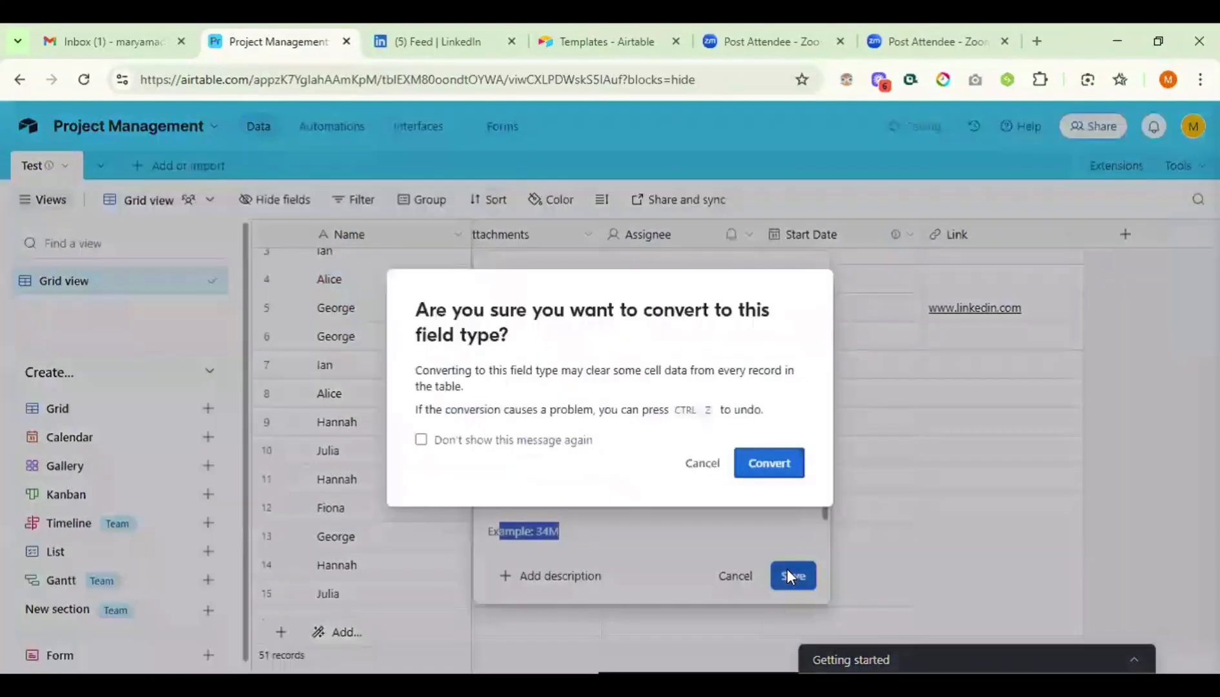
left_click(755, 460)
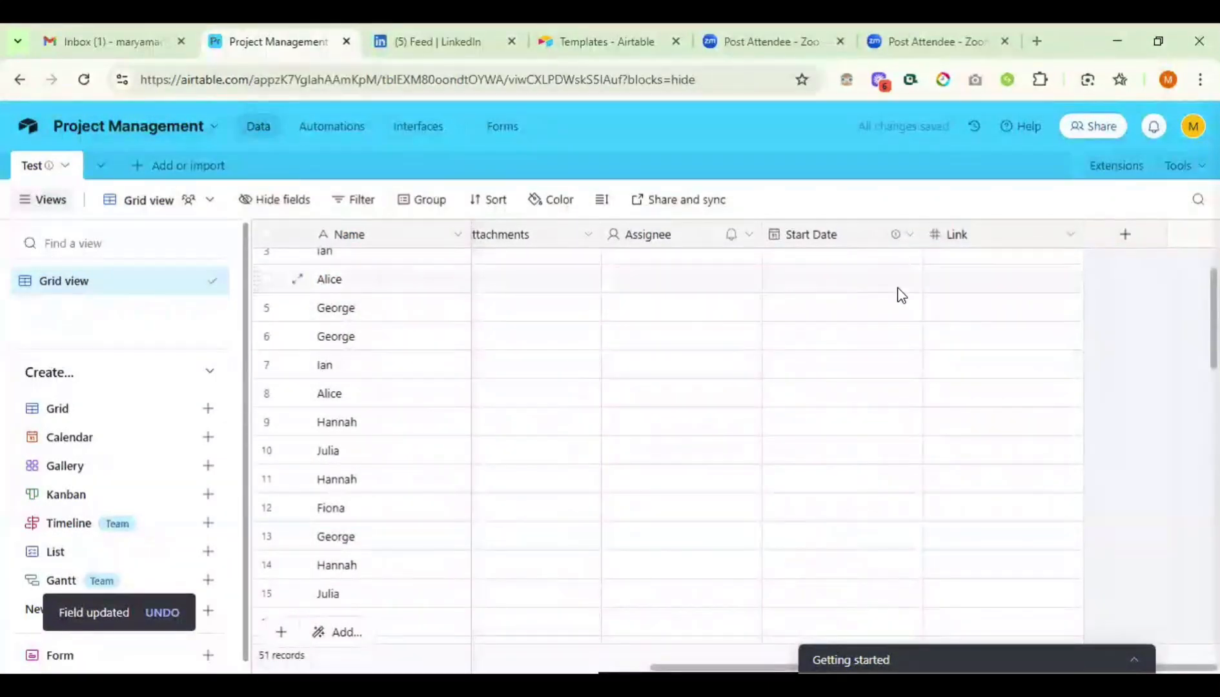
- Rename the Link number field to 'Figure' and save it
right_click(959, 239)
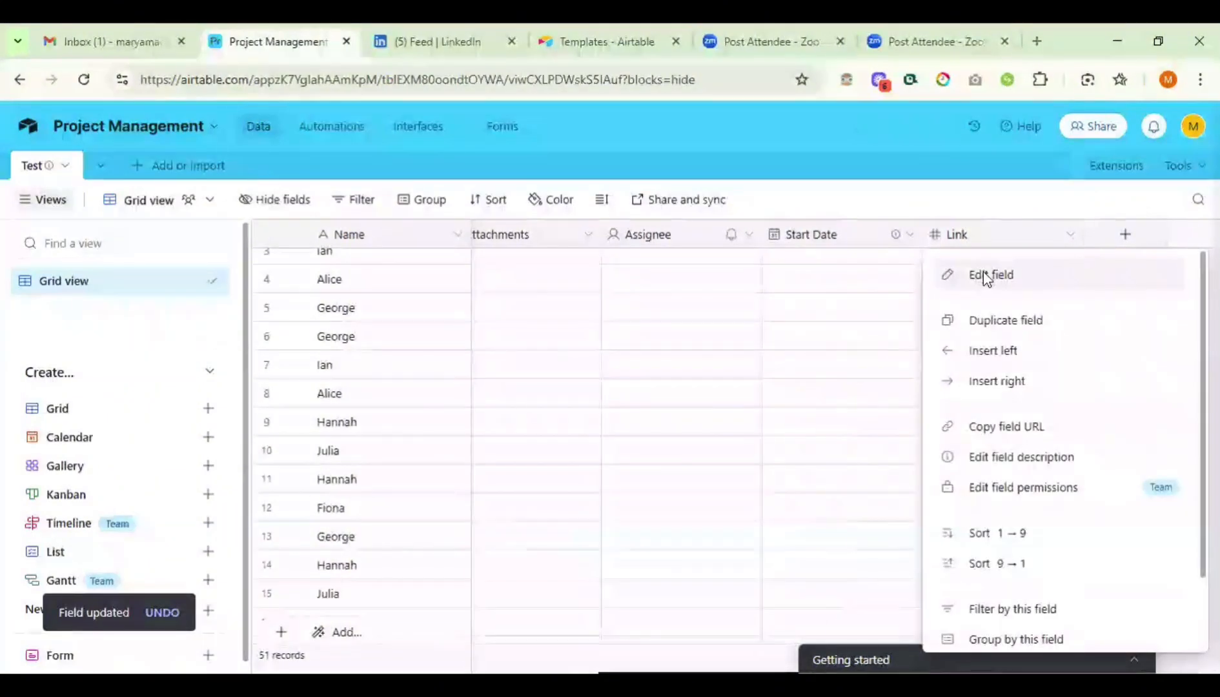
left_click(984, 276)
double_click(572, 281)
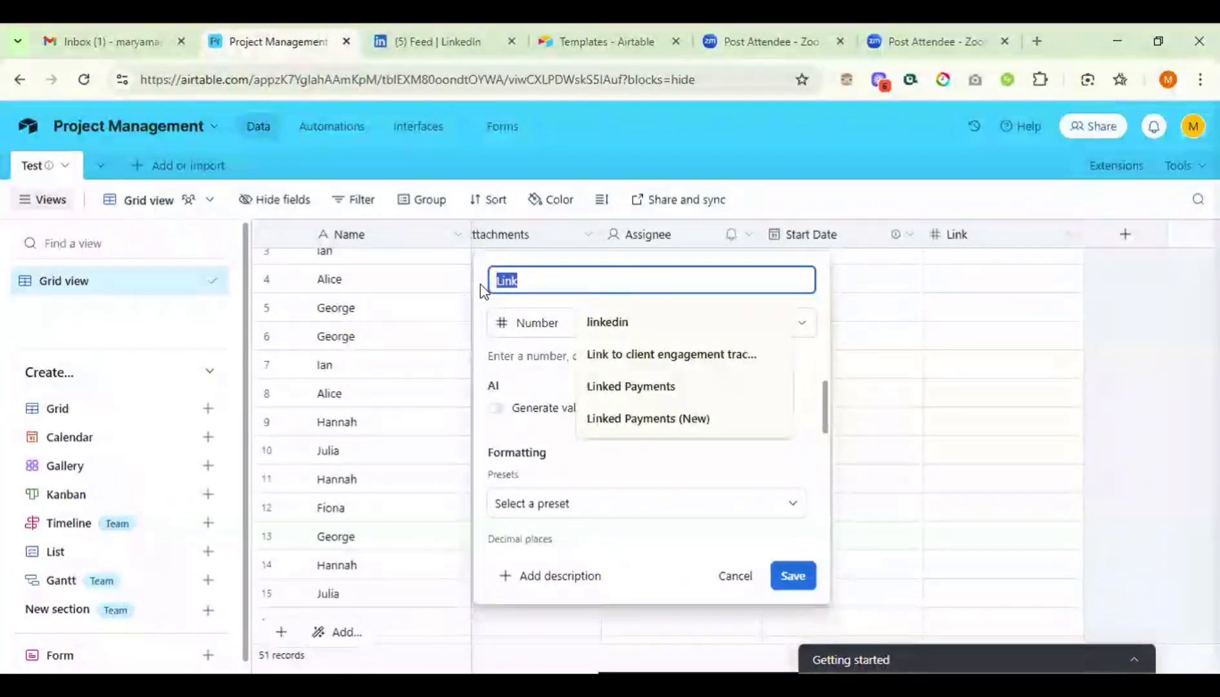
type("Figure")
scroll(710, 490, "down", 2)
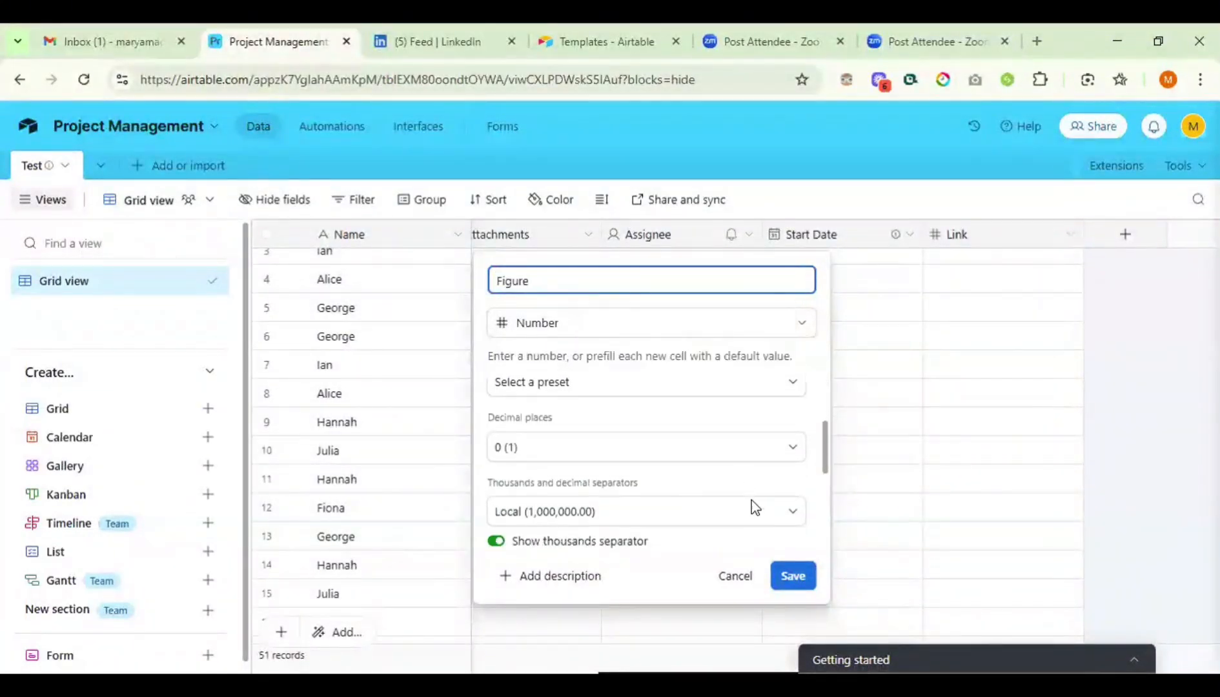
left_click(793, 575)
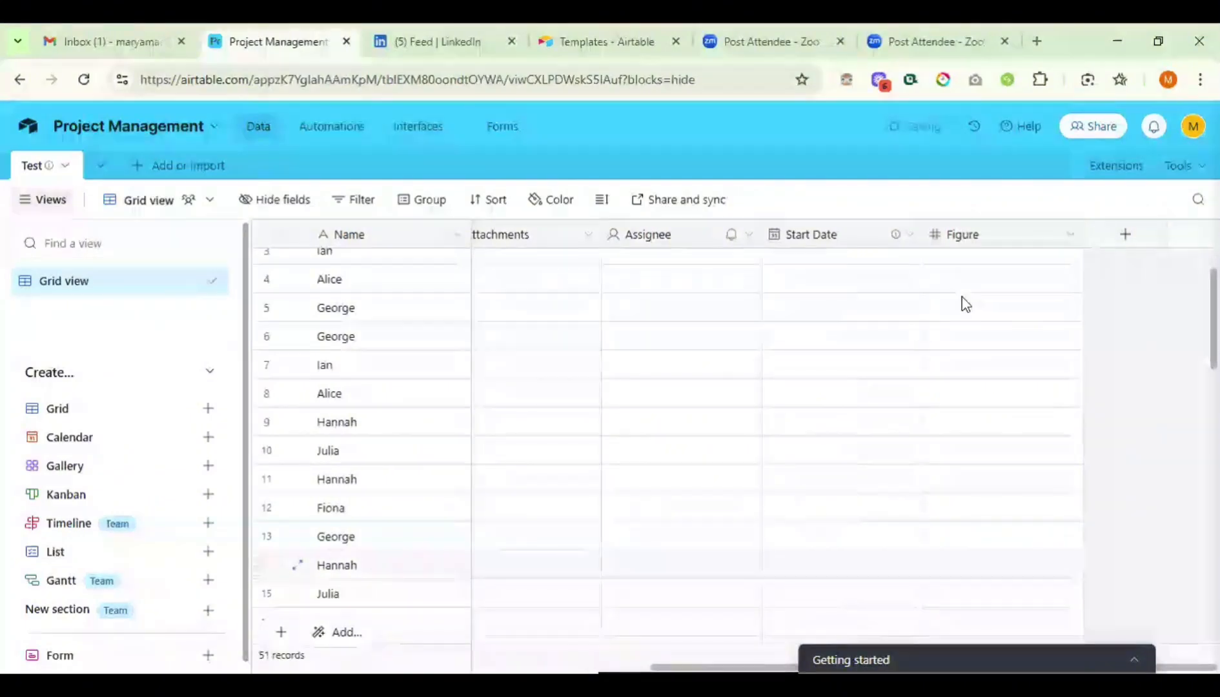
- Enter 60000000 in the first record's Figure cell, shown as 60M
scroll(978, 284, "up", 2)
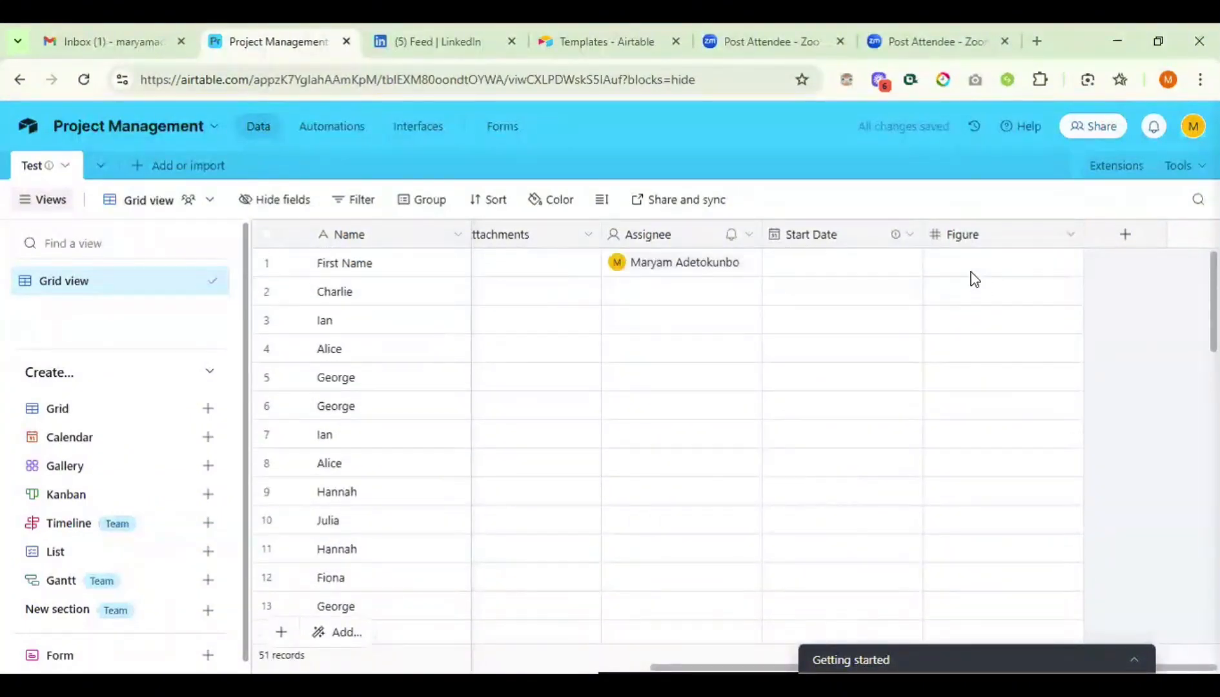
left_click(968, 265)
left_click(964, 263)
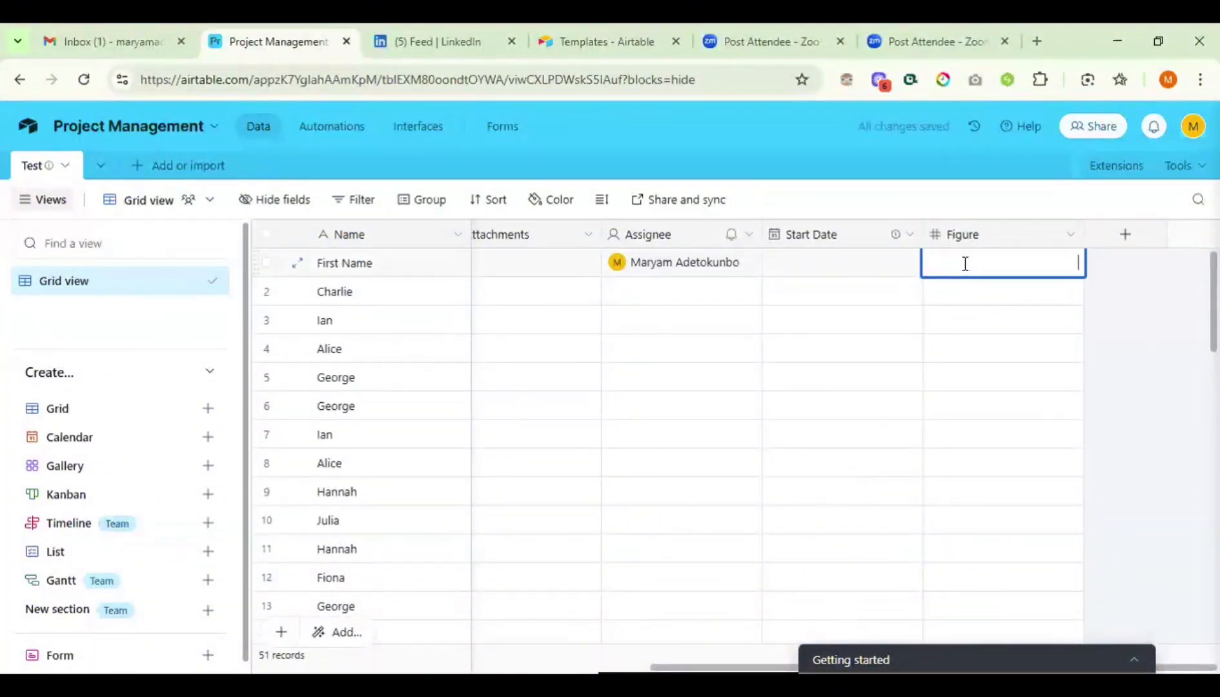
type("60000000")
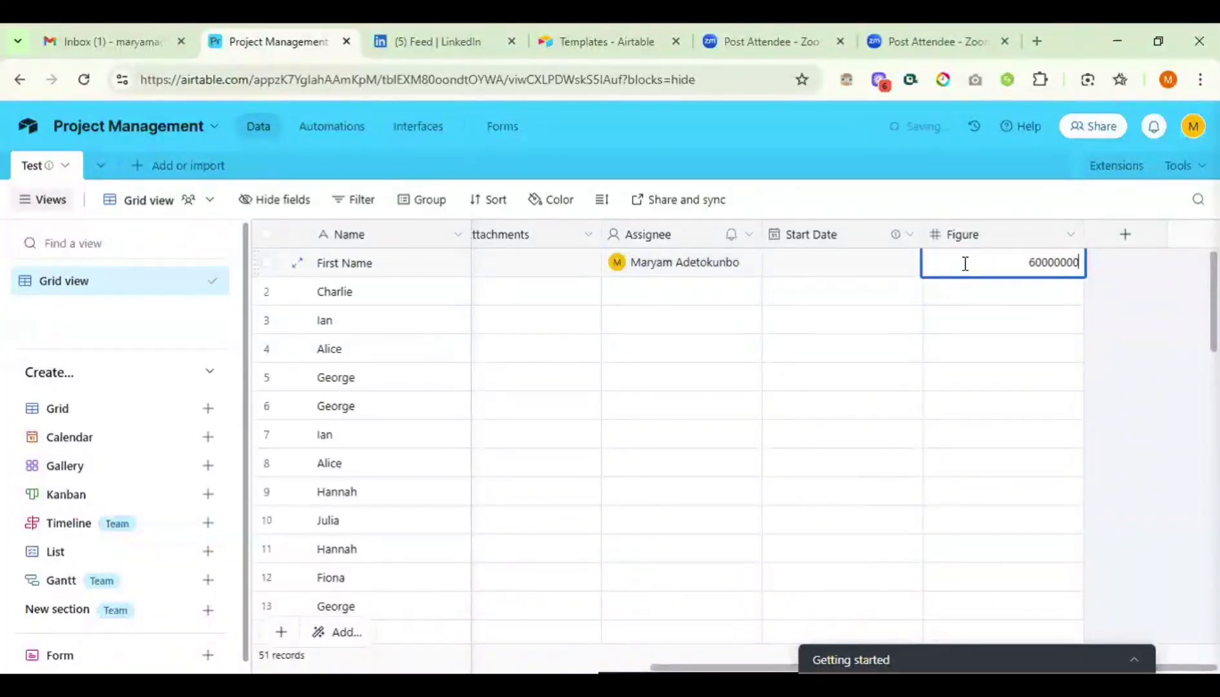
key("Return")
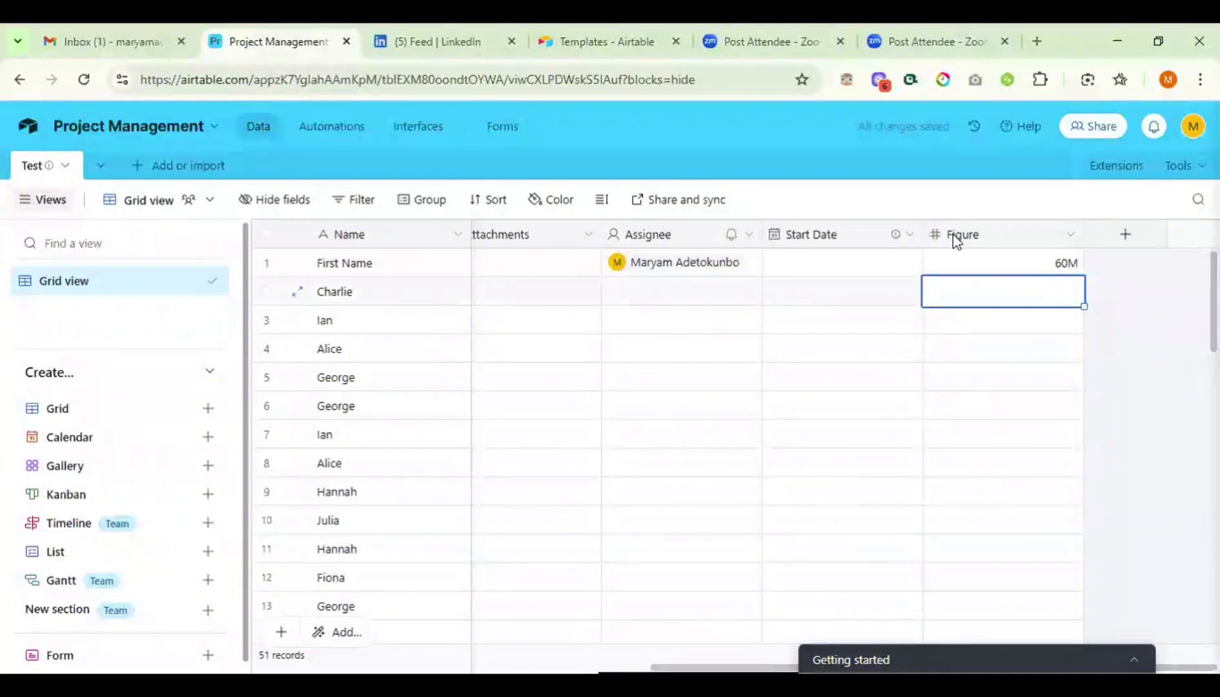
- Move Figure next to Name, narrow the Name column, and keep rows at Short height
left_click_drag(954, 236, 468, 273)
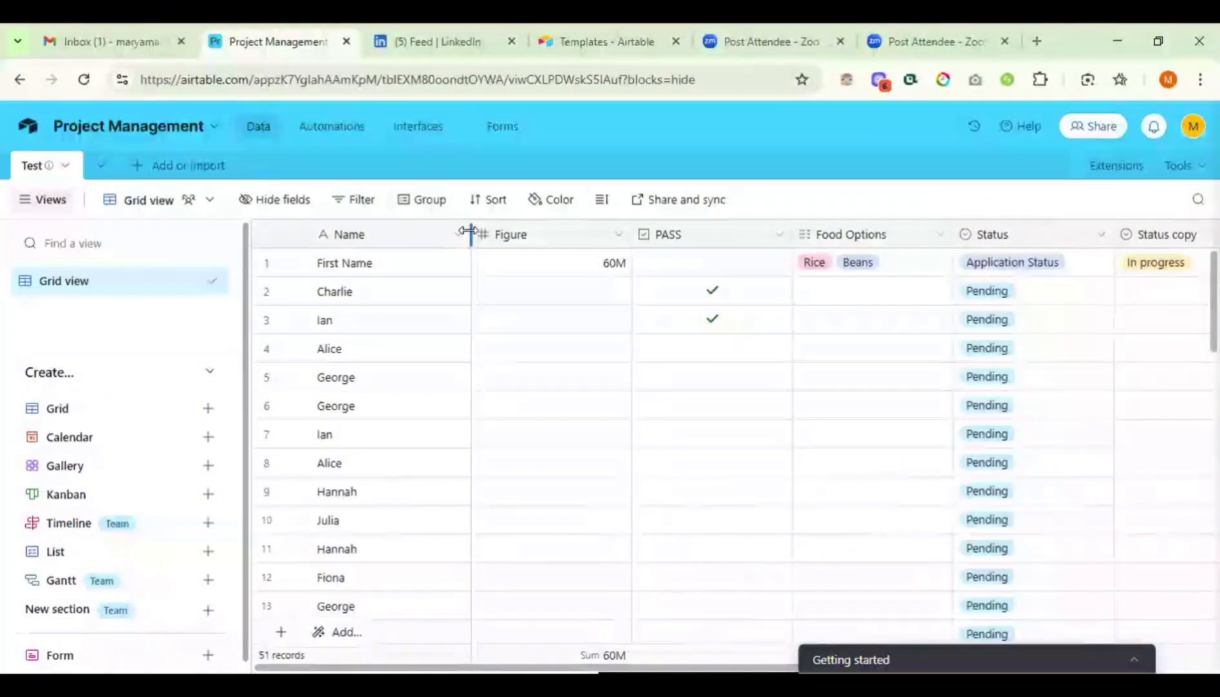
left_click_drag(469, 230, 377, 231)
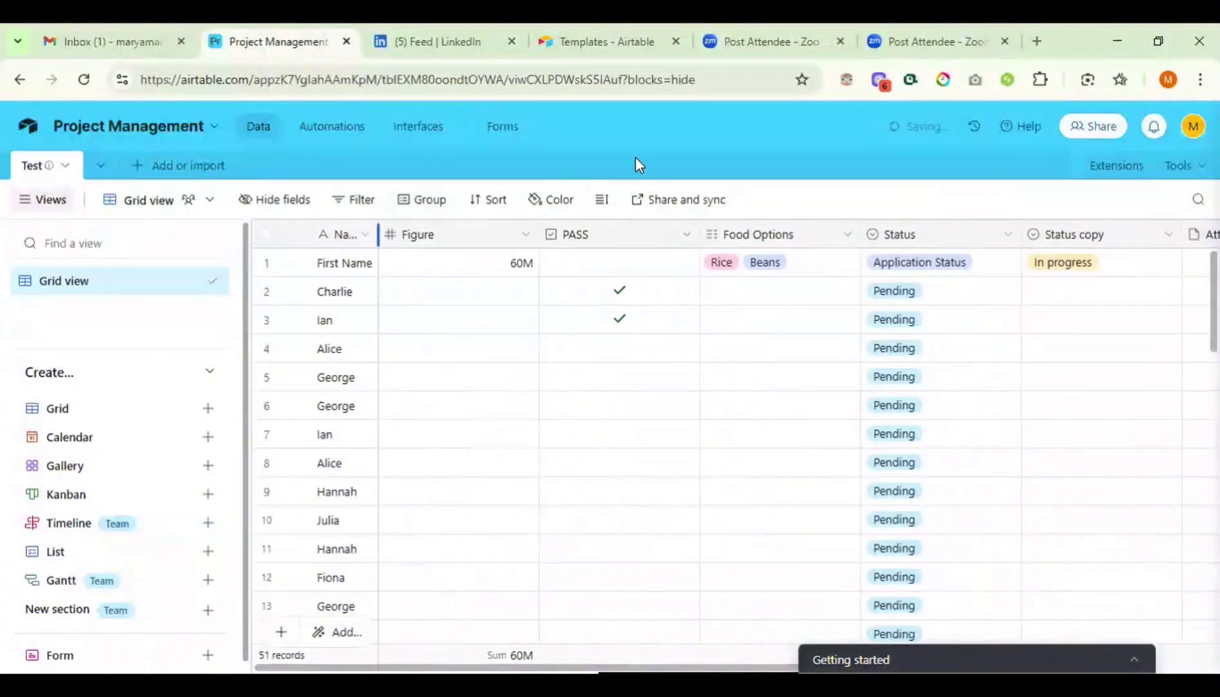
left_click(602, 202)
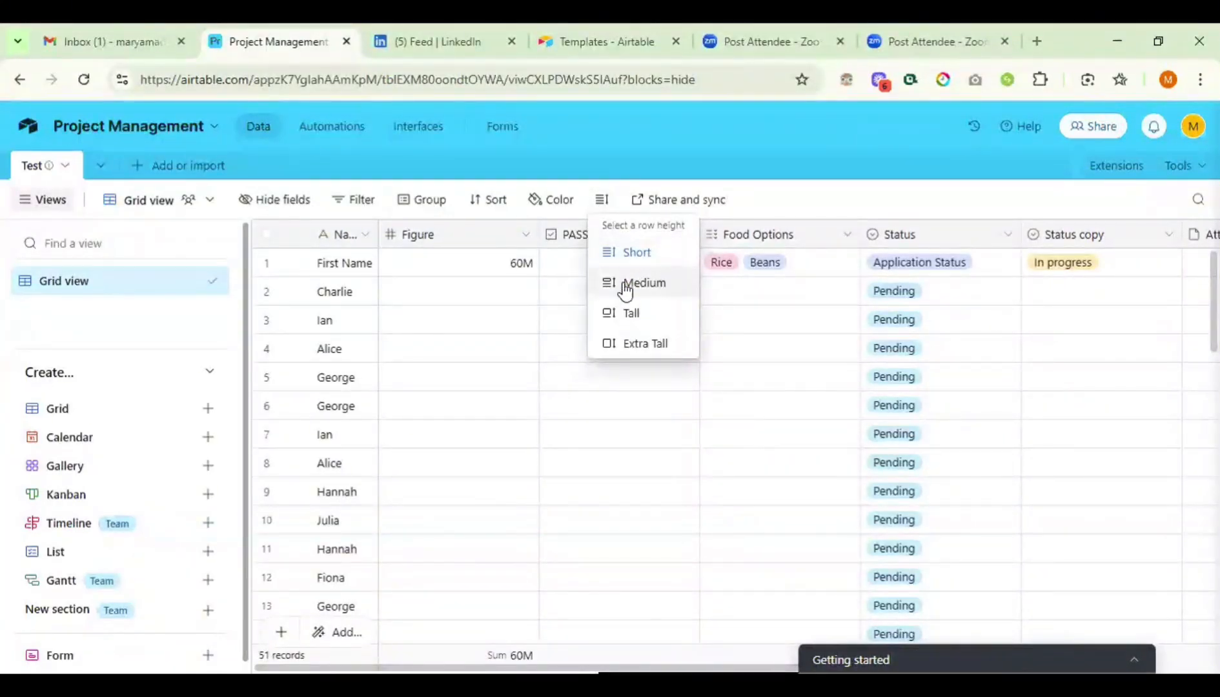
left_click(630, 348)
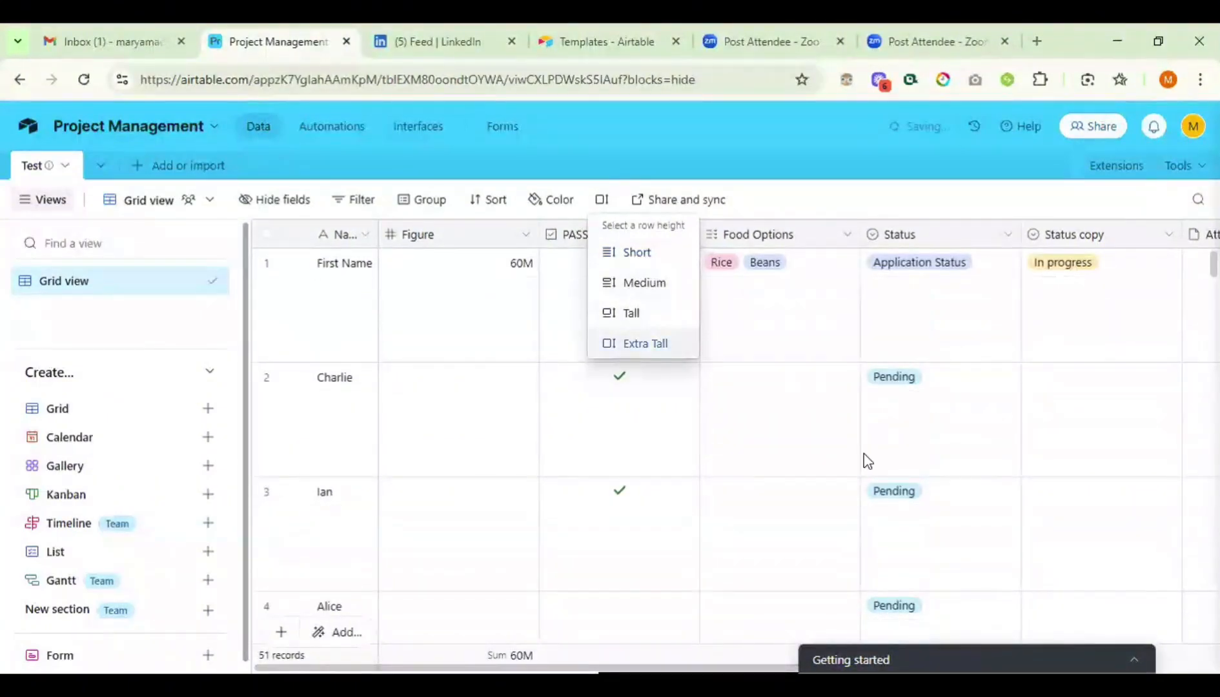
scroll(866, 461, "down", 2)
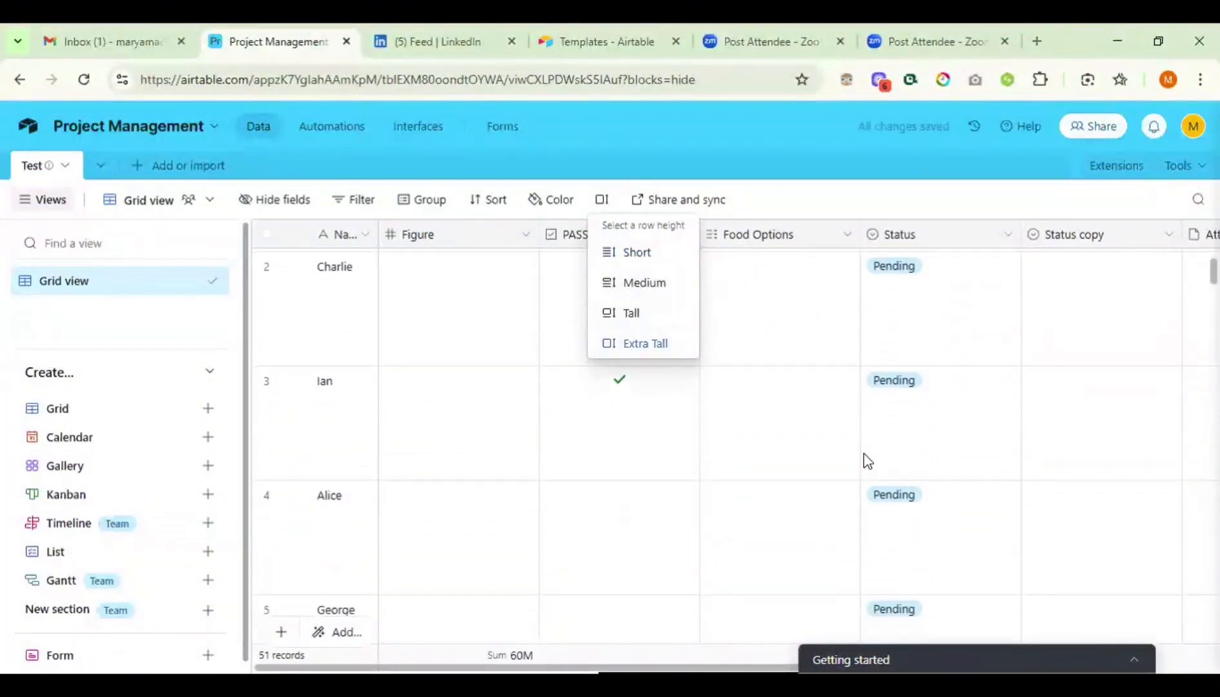
left_click(651, 251)
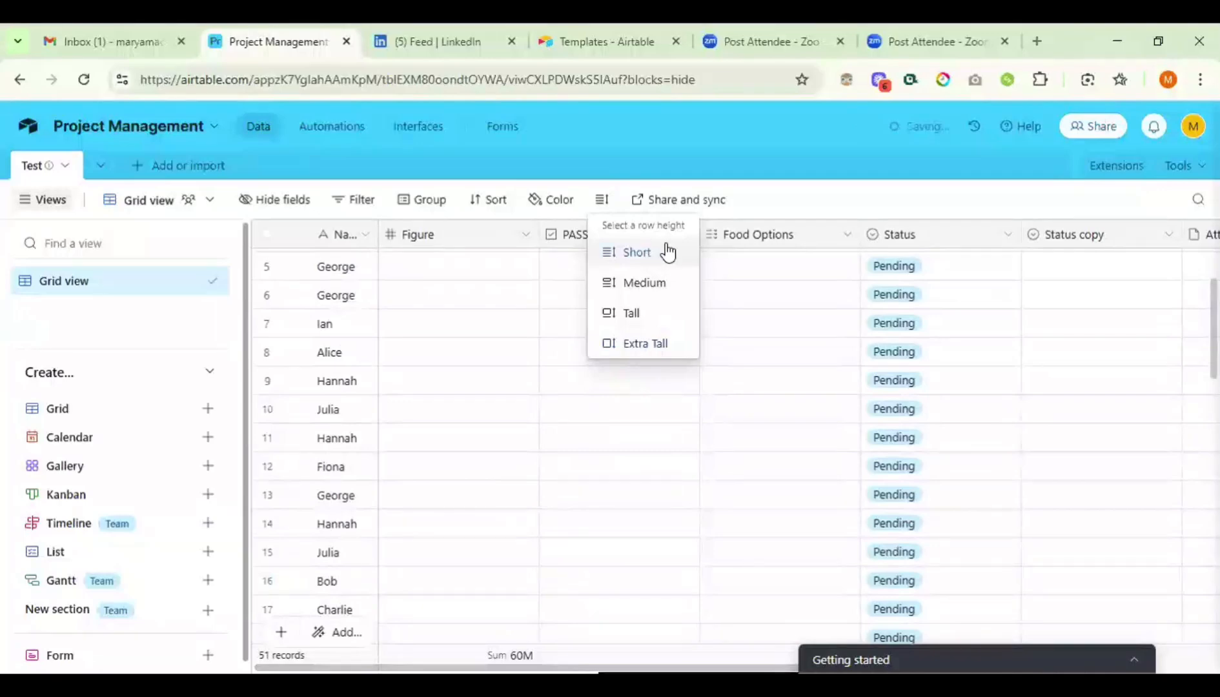
left_click(764, 202)
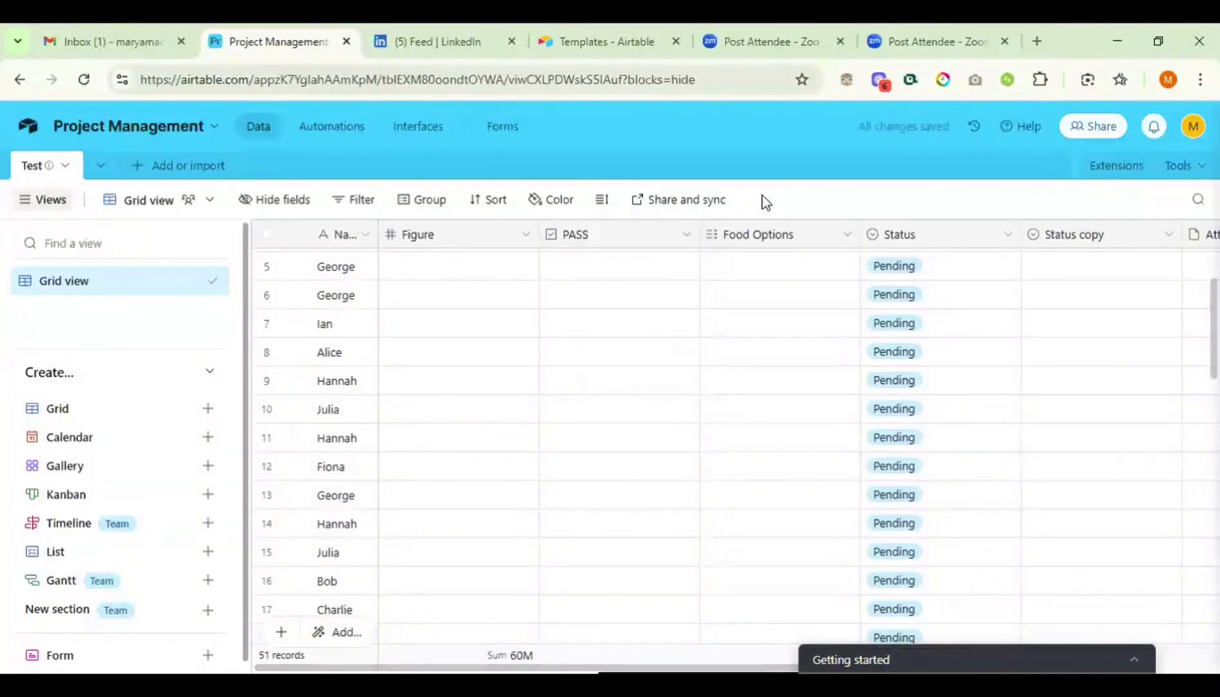
scroll(945, 316, "right", 9)
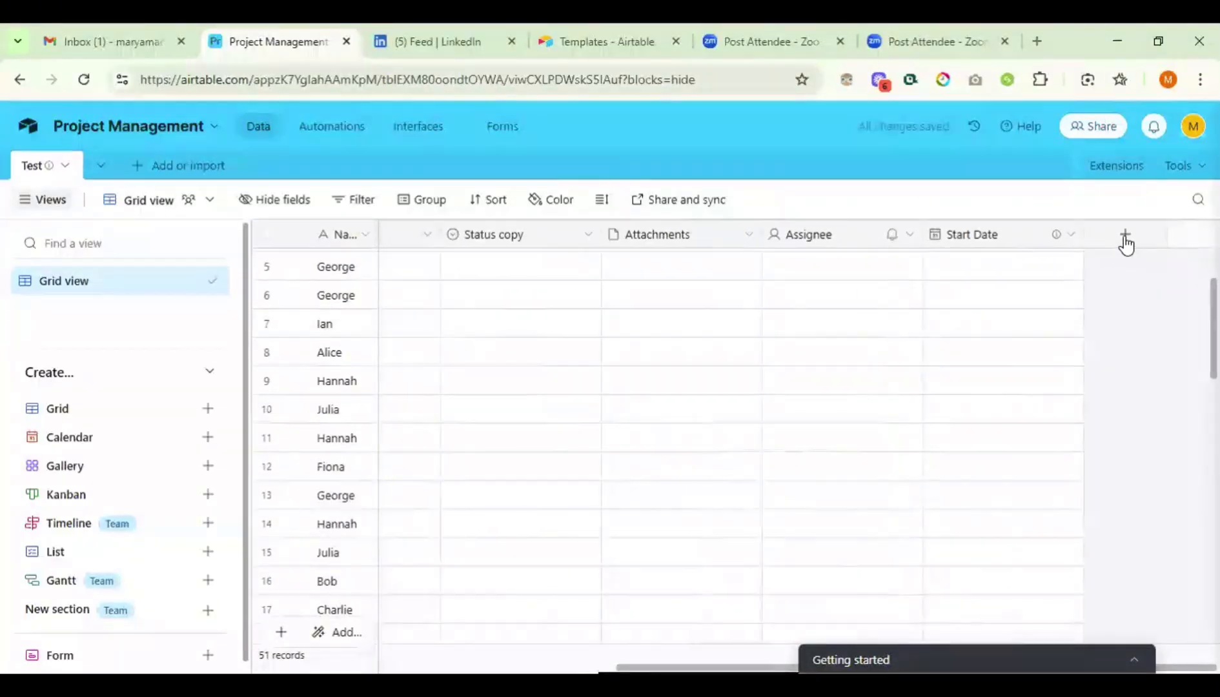
- Add a new field named 'Salary' with the Currency type
left_click(1124, 237)
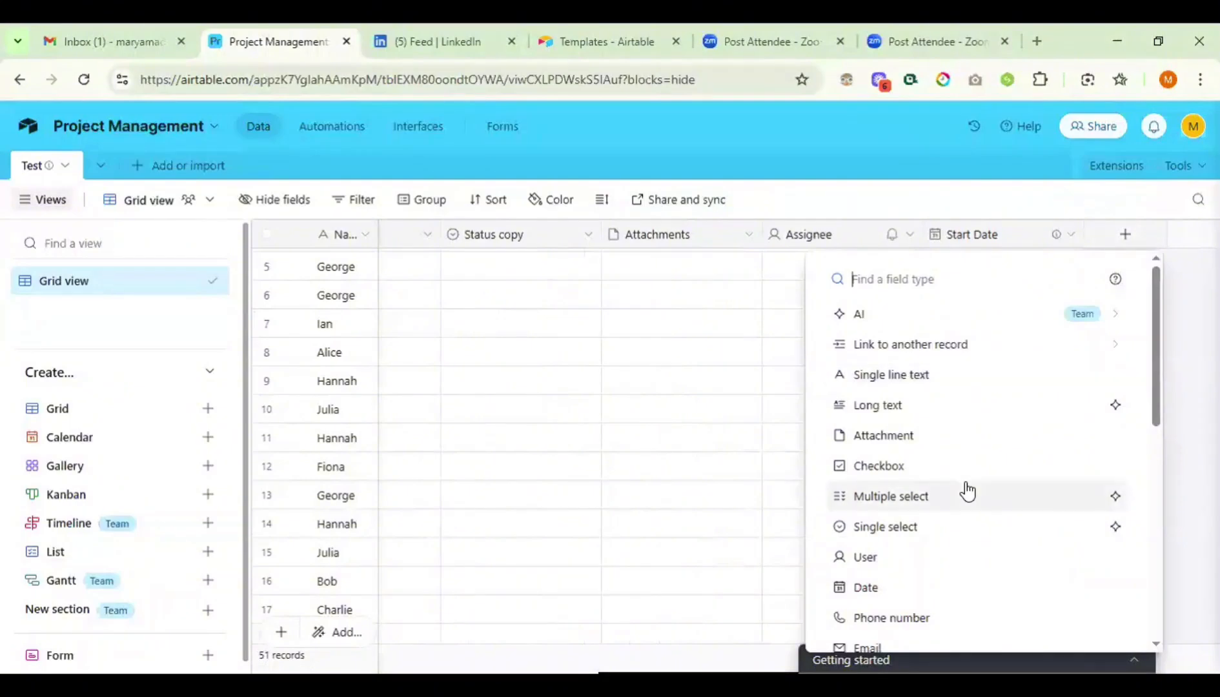
scroll(966, 490, "down", 2)
scroll(967, 490, "down", 4)
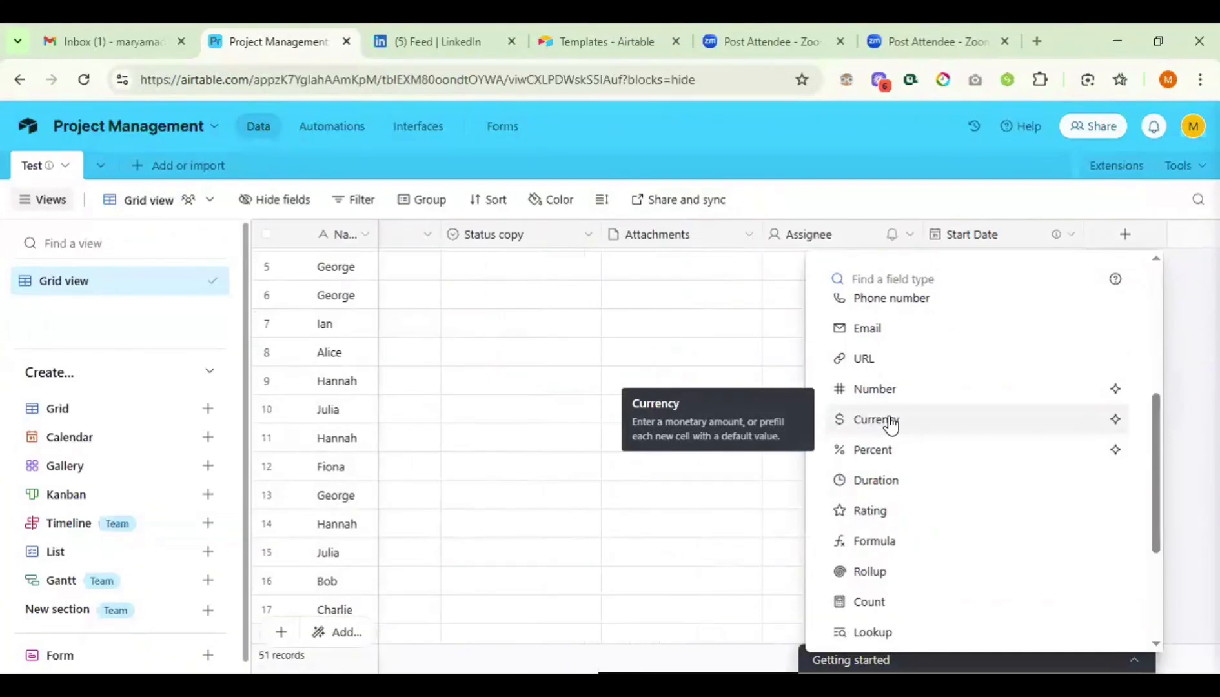
left_click(889, 422)
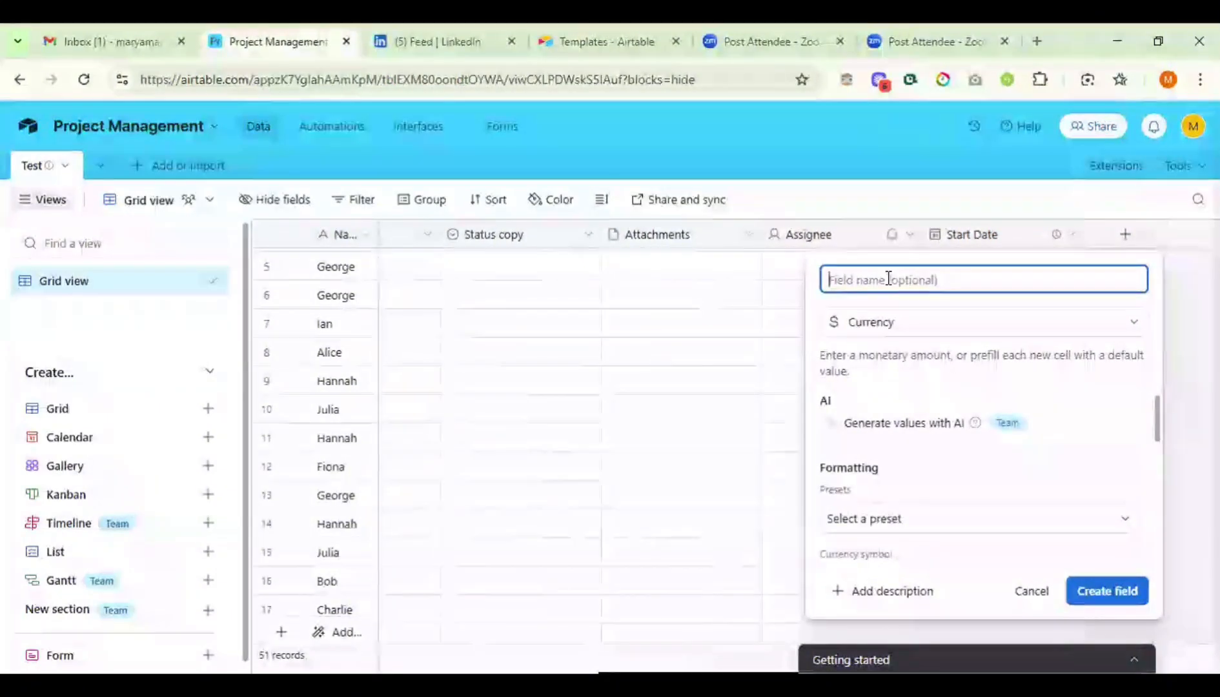
type("S")
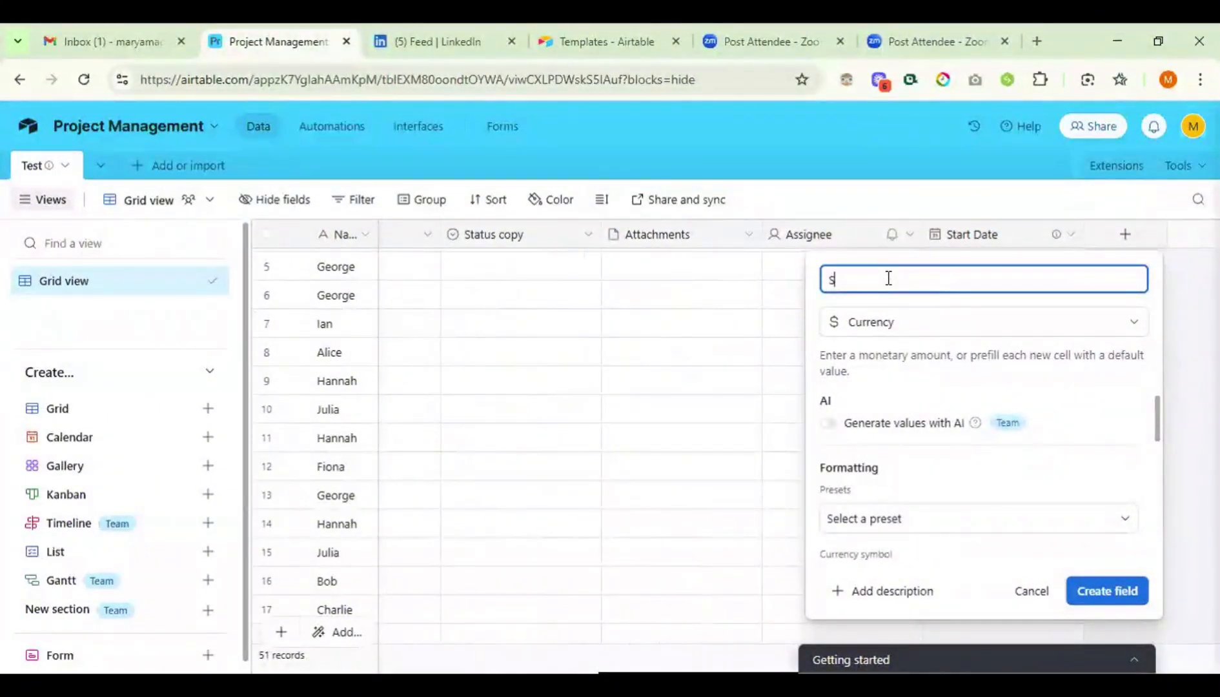
type("alary")
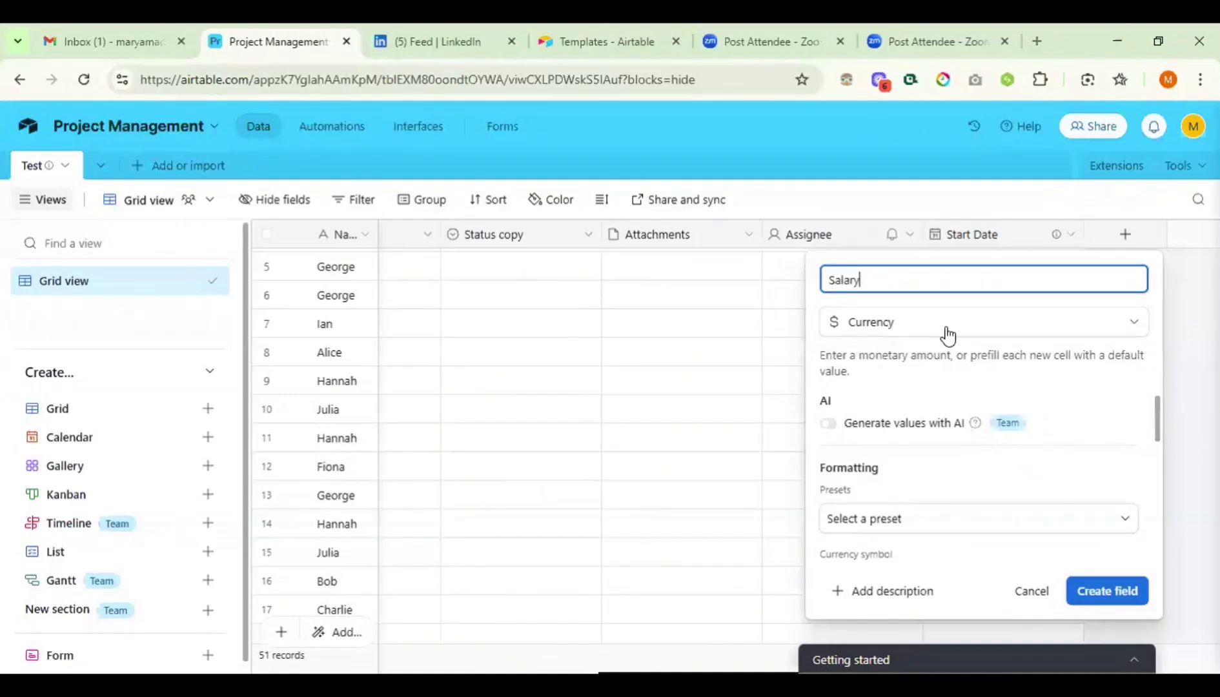
left_click(948, 333)
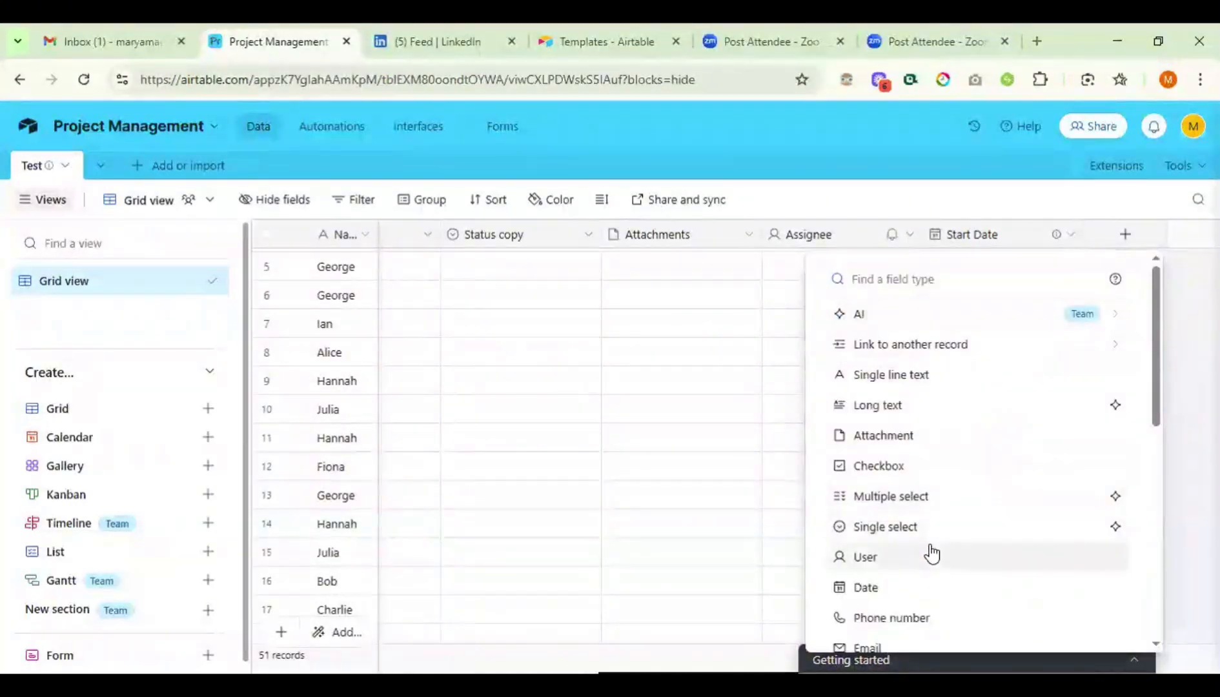
scroll(930, 553, "down", 4)
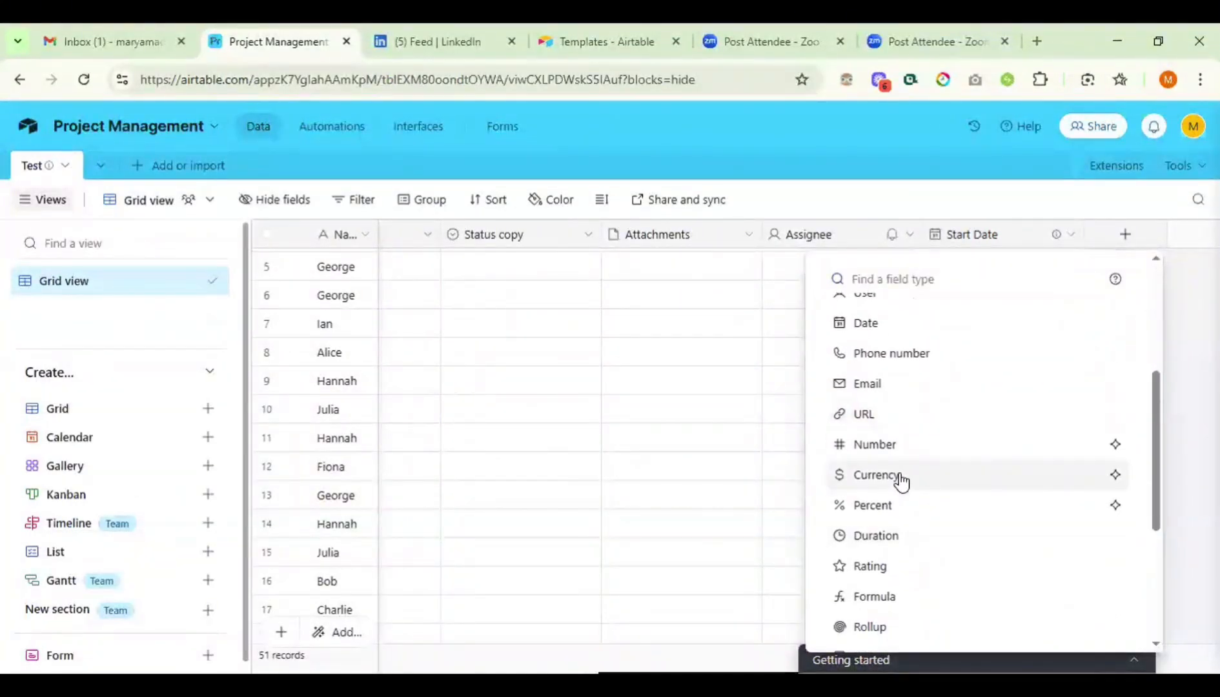
left_click(901, 477)
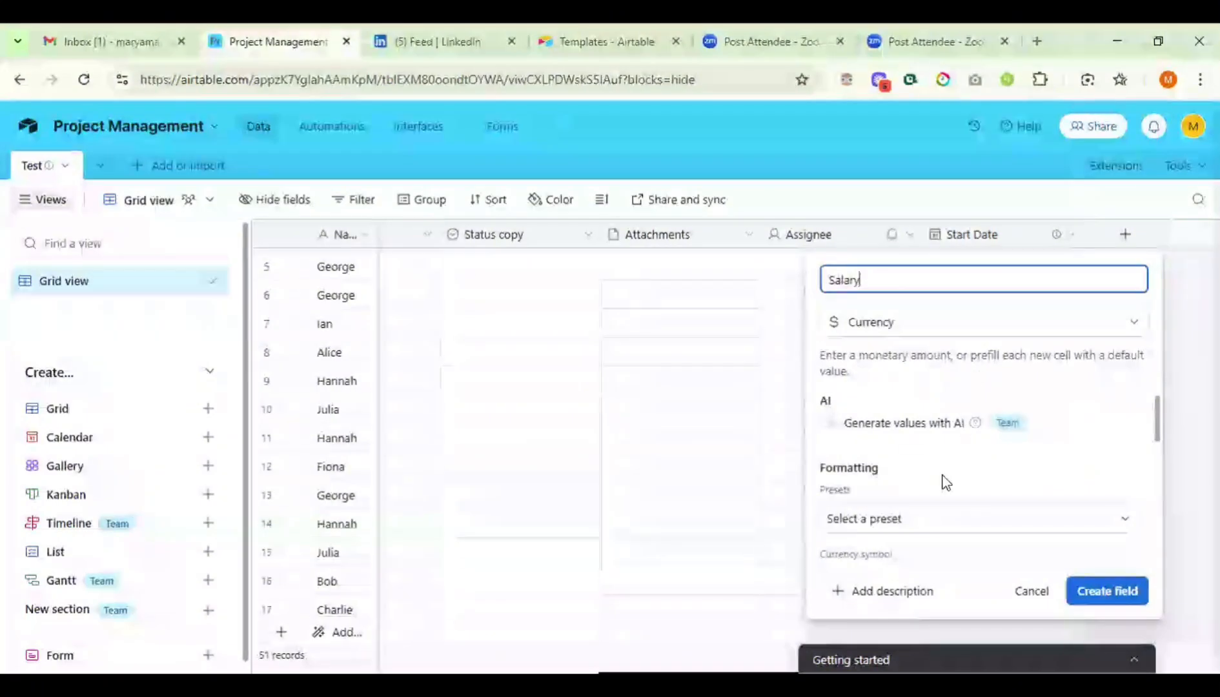
- Format Salary as $3456 with a $ symbol and 0 decimal places, and create it
scroll(942, 480, "down", 2)
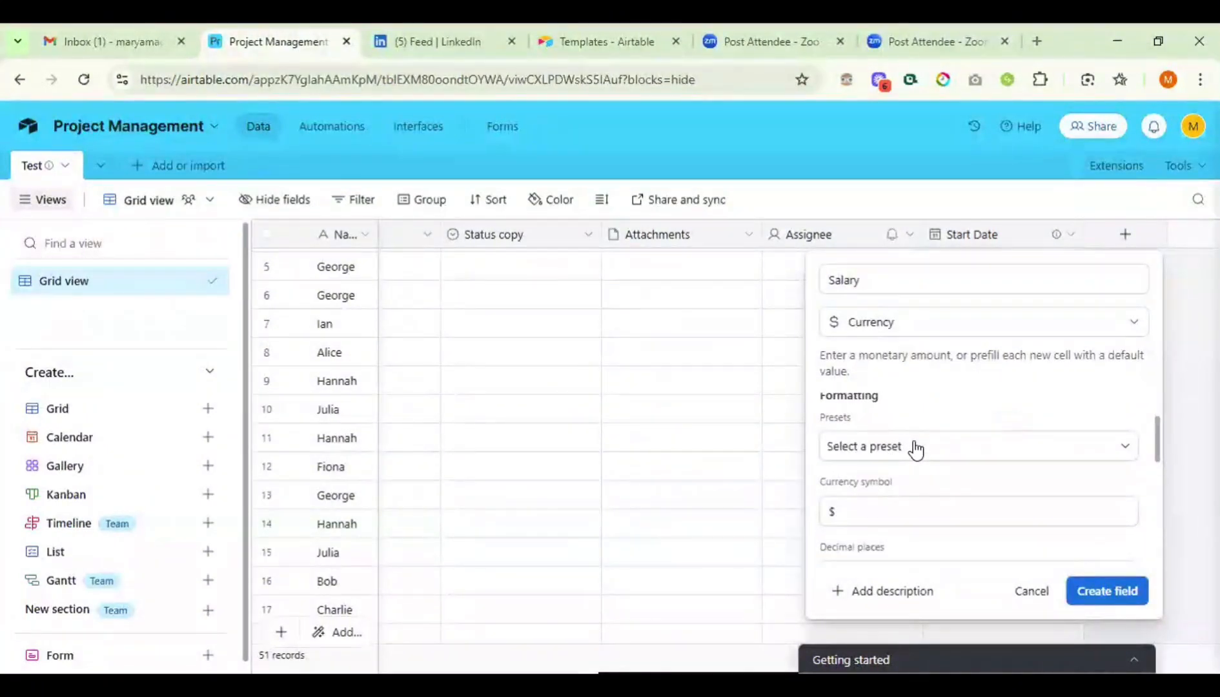
left_click(915, 448)
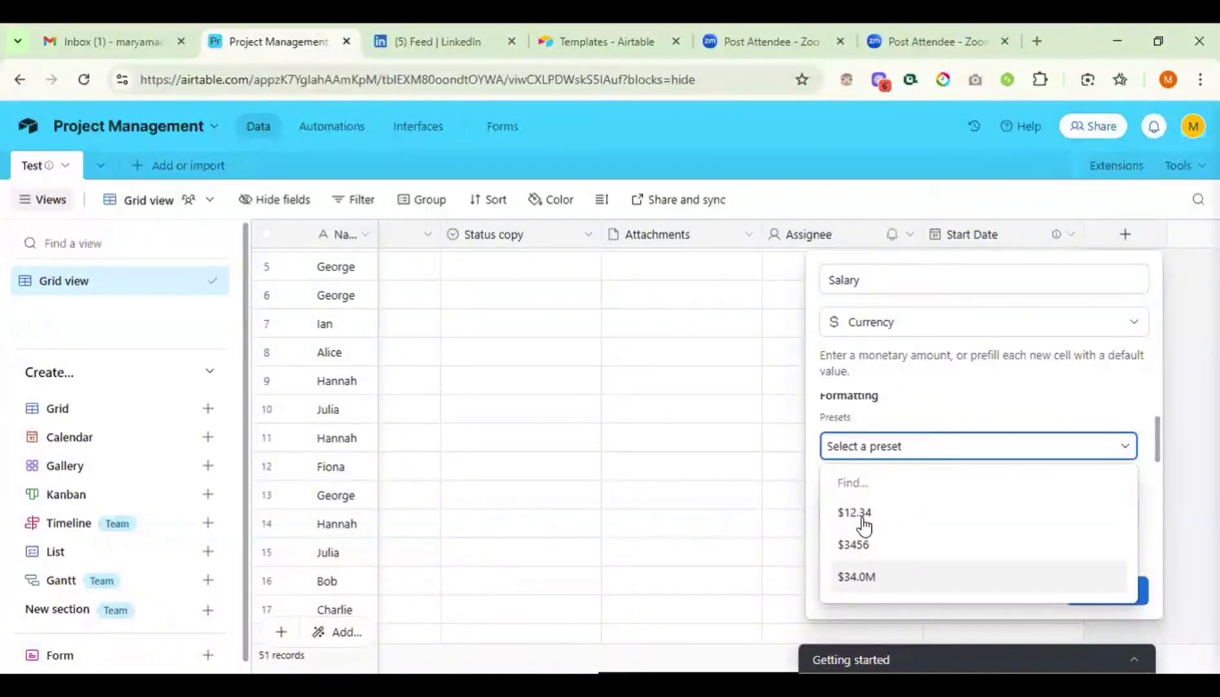
left_click(857, 552)
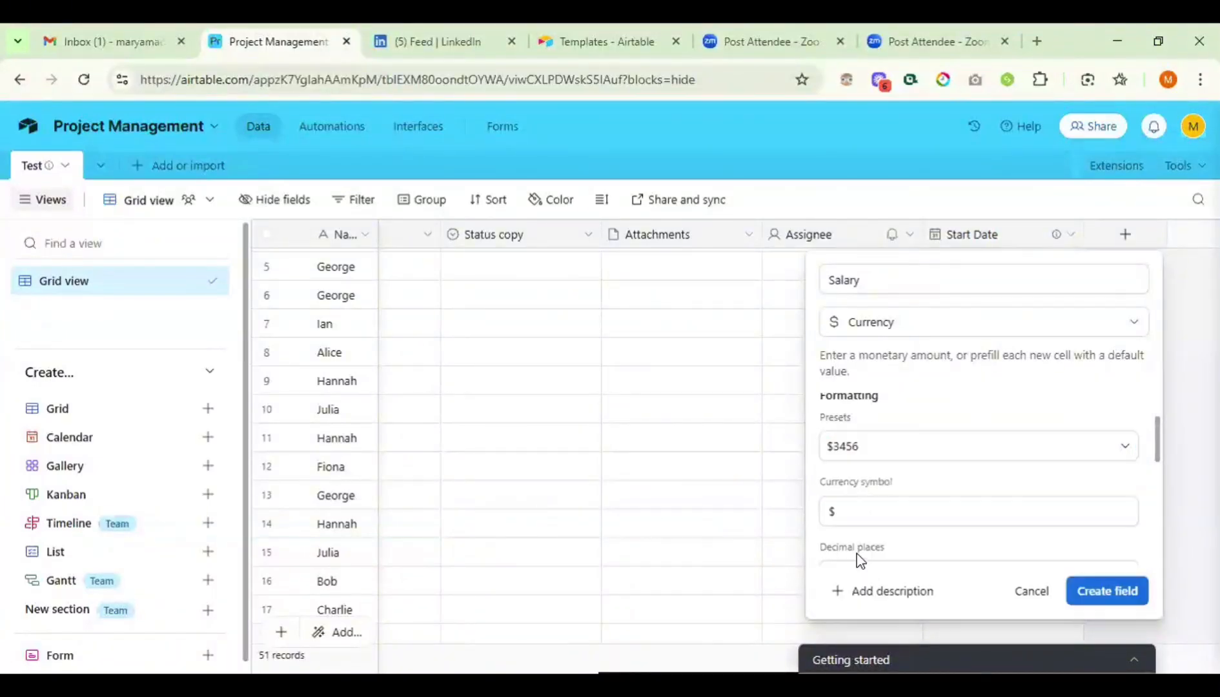
left_click(871, 506)
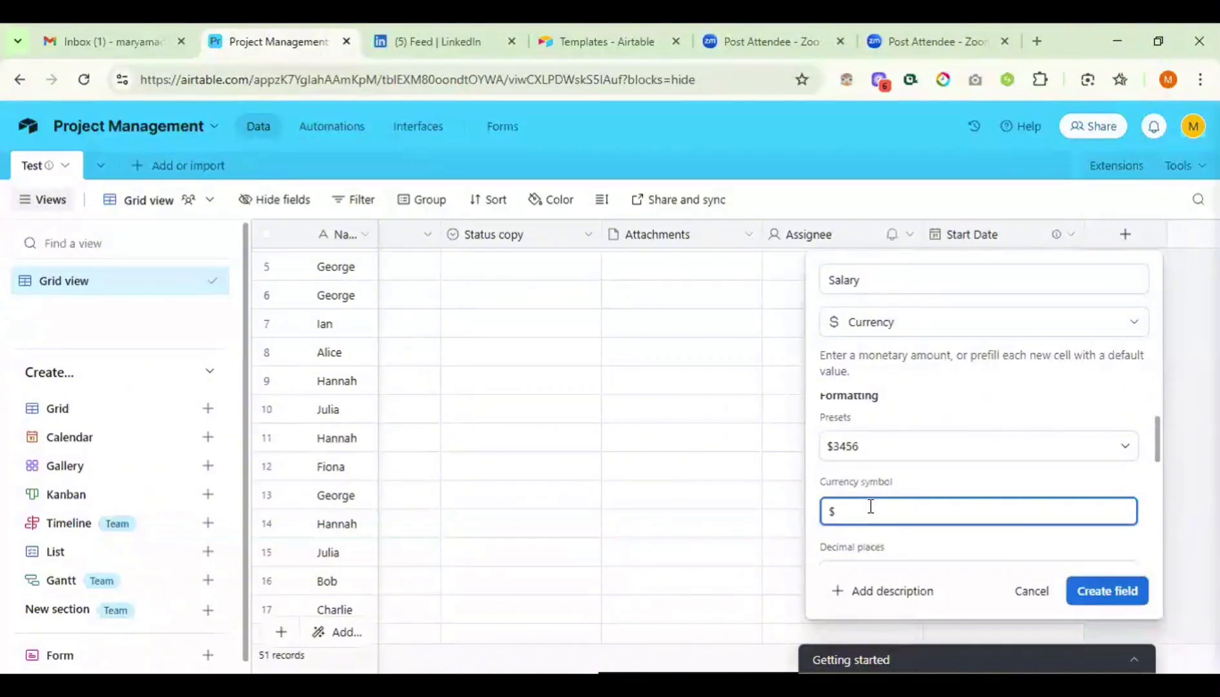
key("BackSpace")
type("$")
scroll(942, 540, "down", 1)
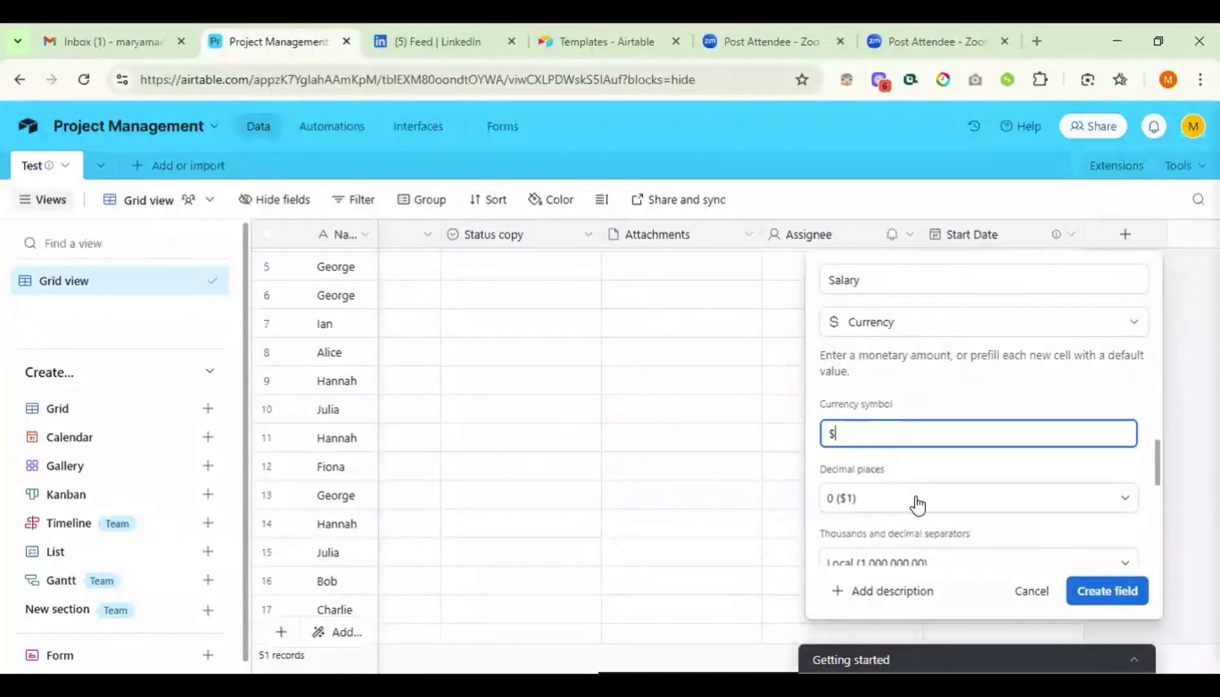
left_click(915, 504)
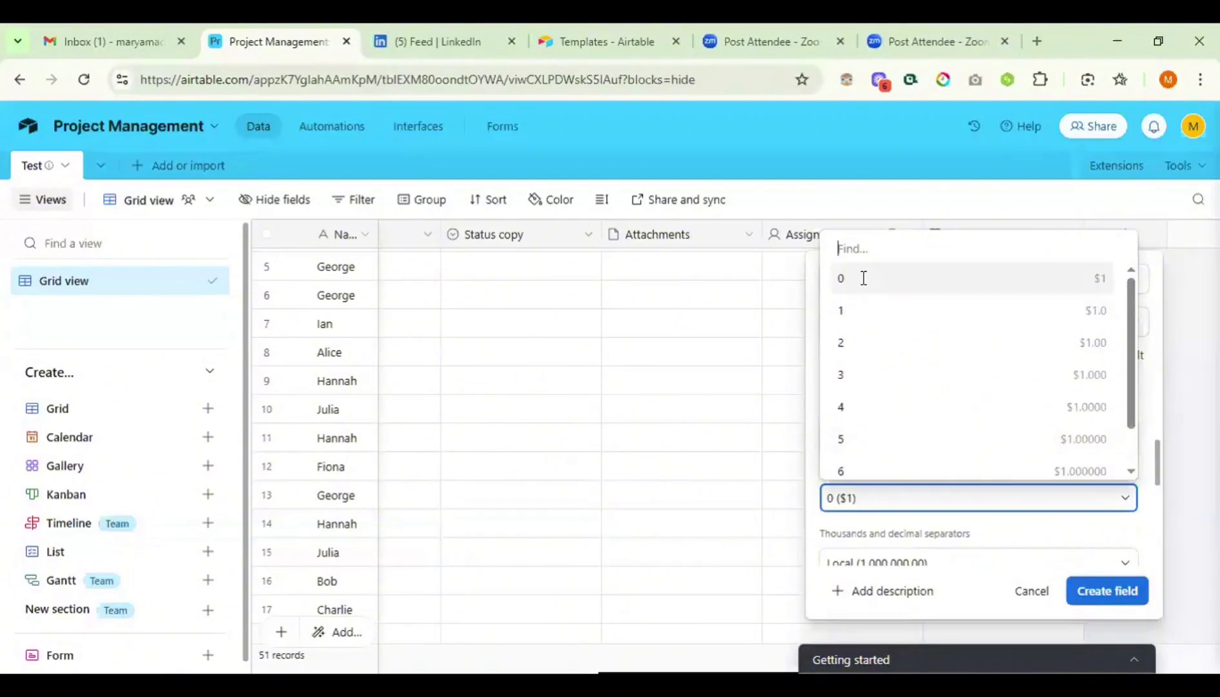
left_click(860, 278)
scroll(877, 464, "down", 3)
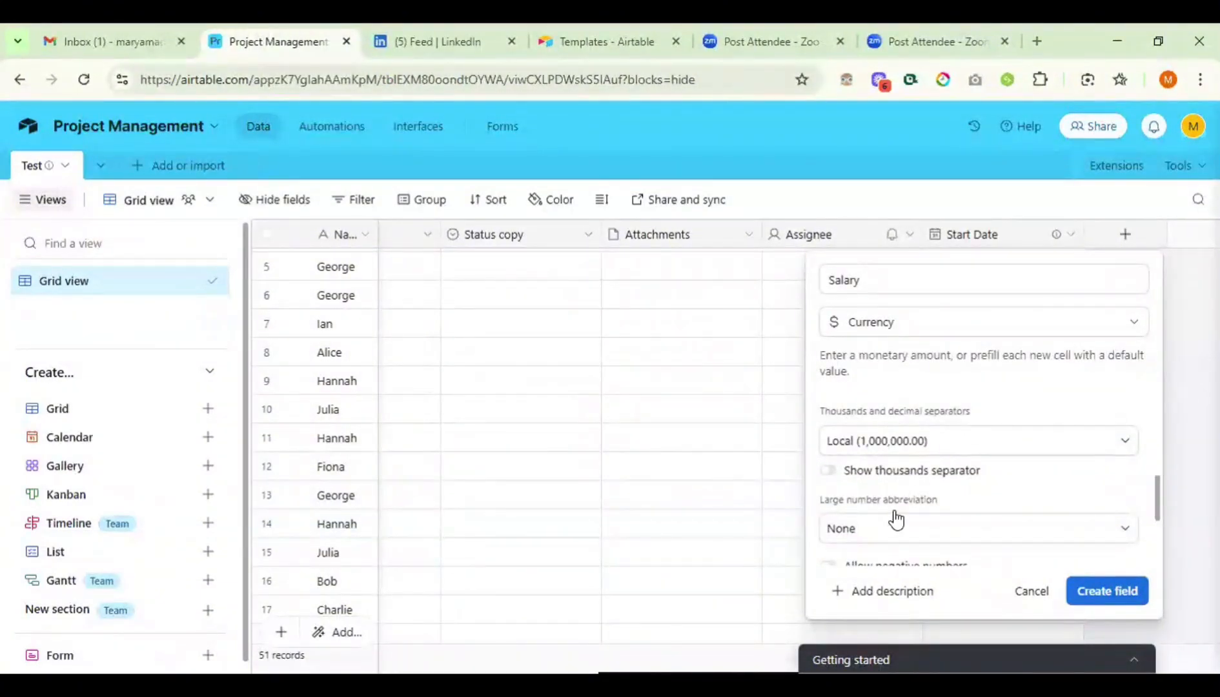
scroll(895, 519, "down", 2)
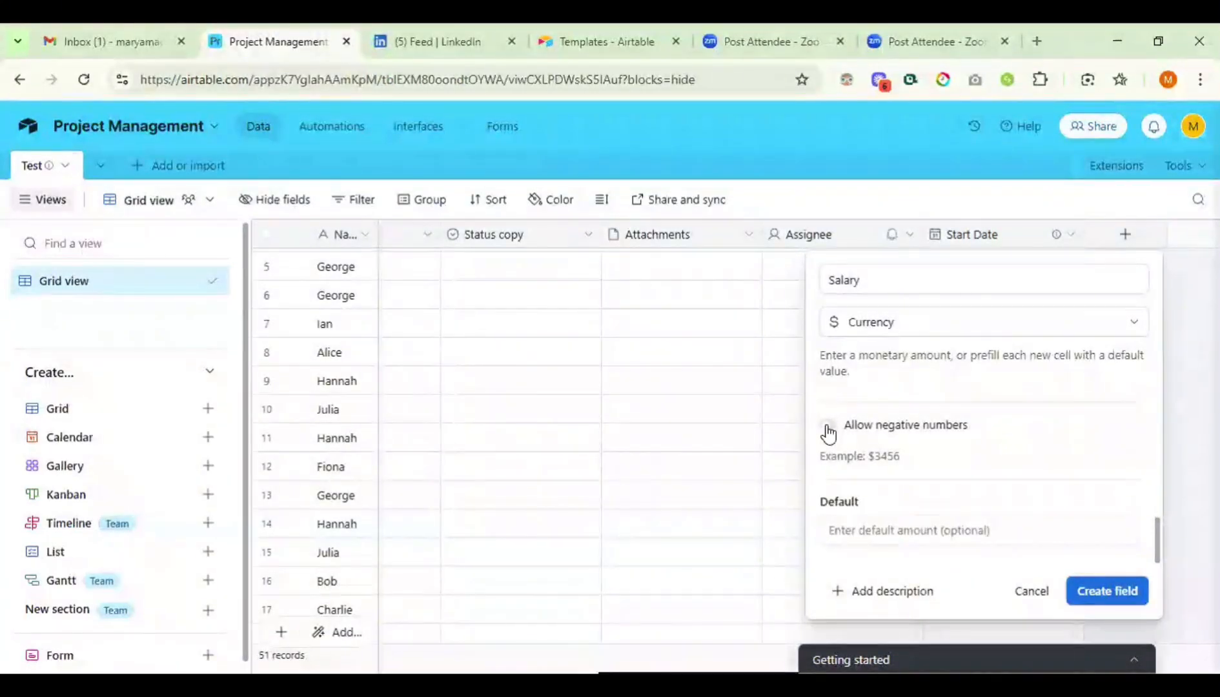
left_click(1109, 588)
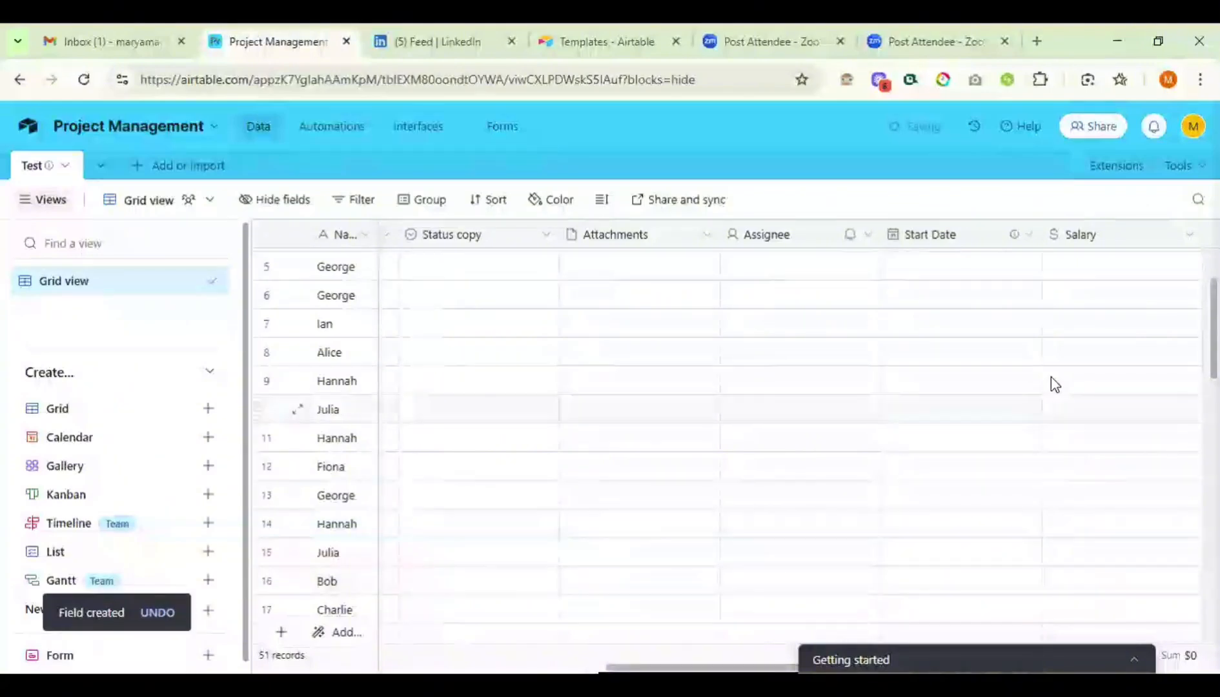
scroll(1055, 384, "up", 1)
scroll(1054, 384, "up", 2)
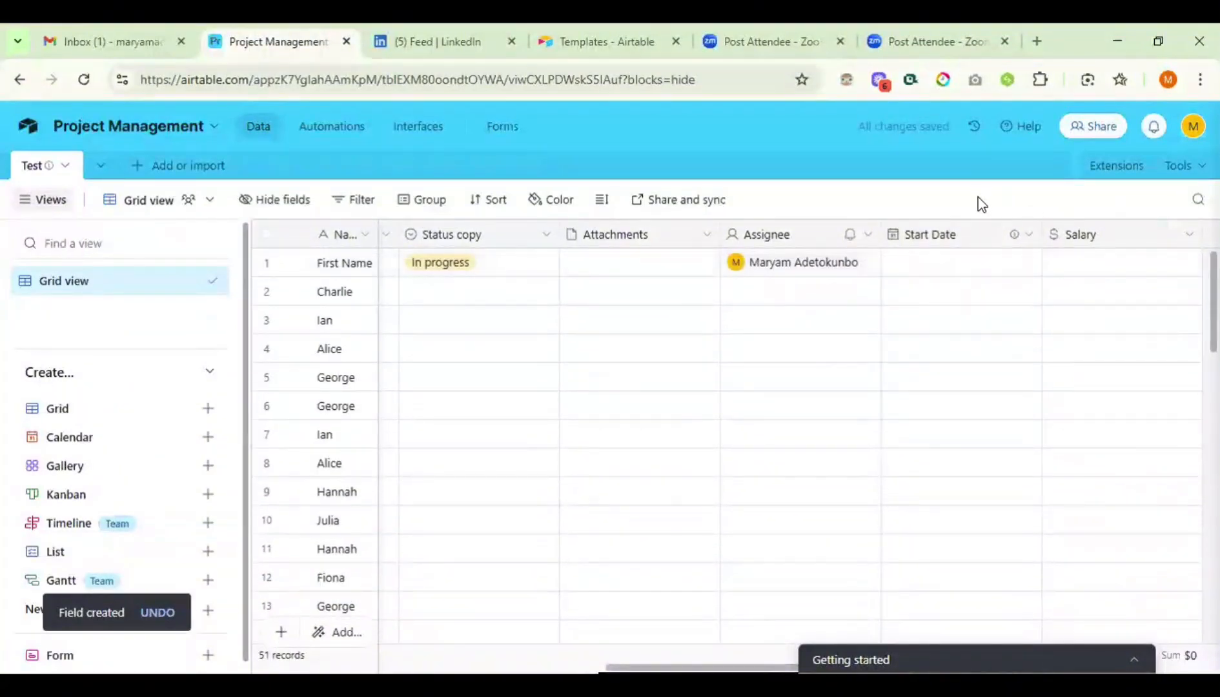
scroll(1007, 319, "right", 3)
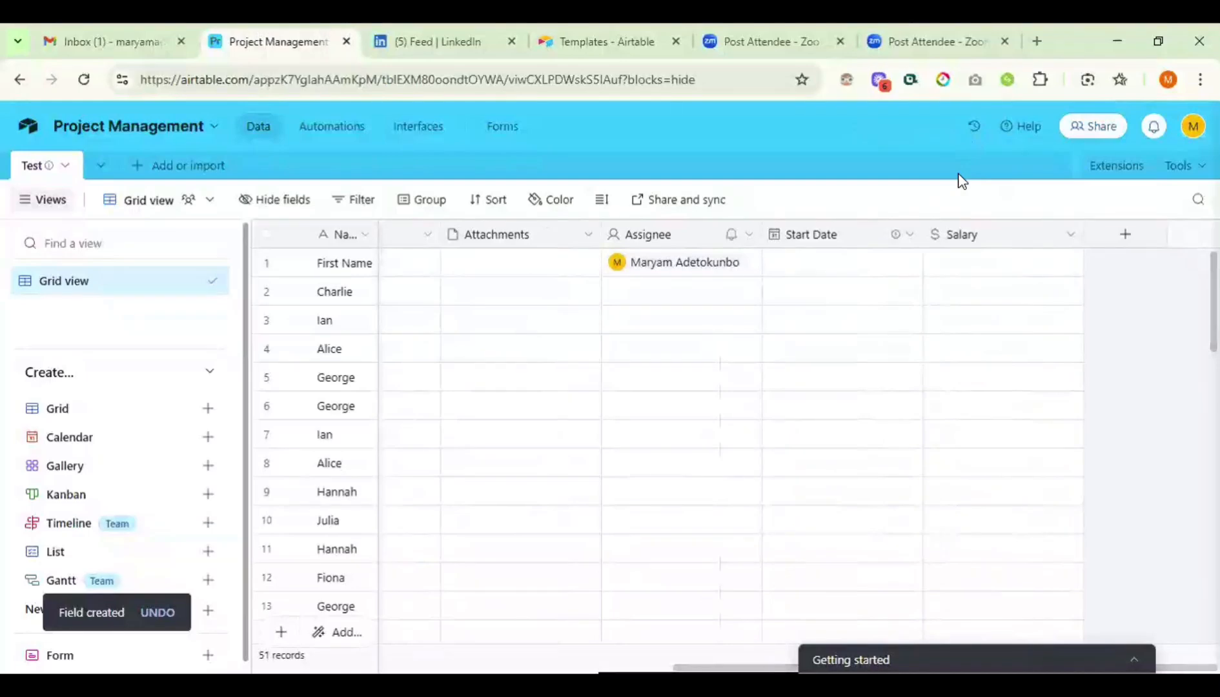
- Take a snapshot from the base's history Snapshots menu and dismiss the confirmation
left_click(972, 129)
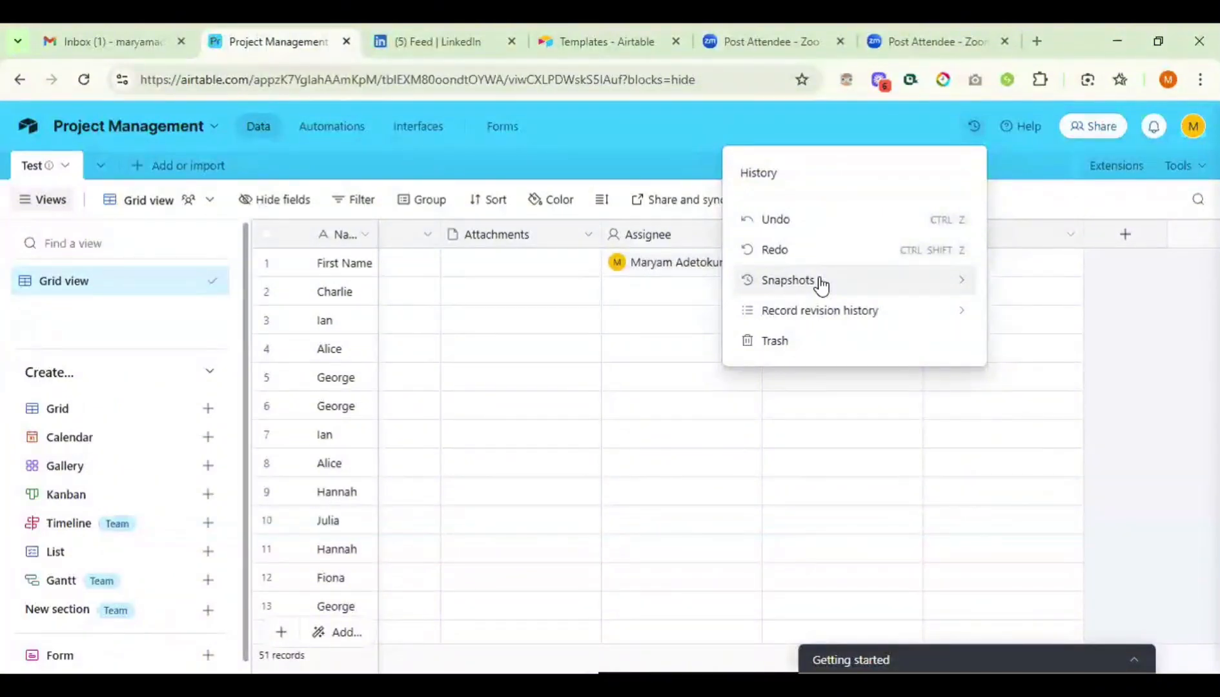
left_click(852, 280)
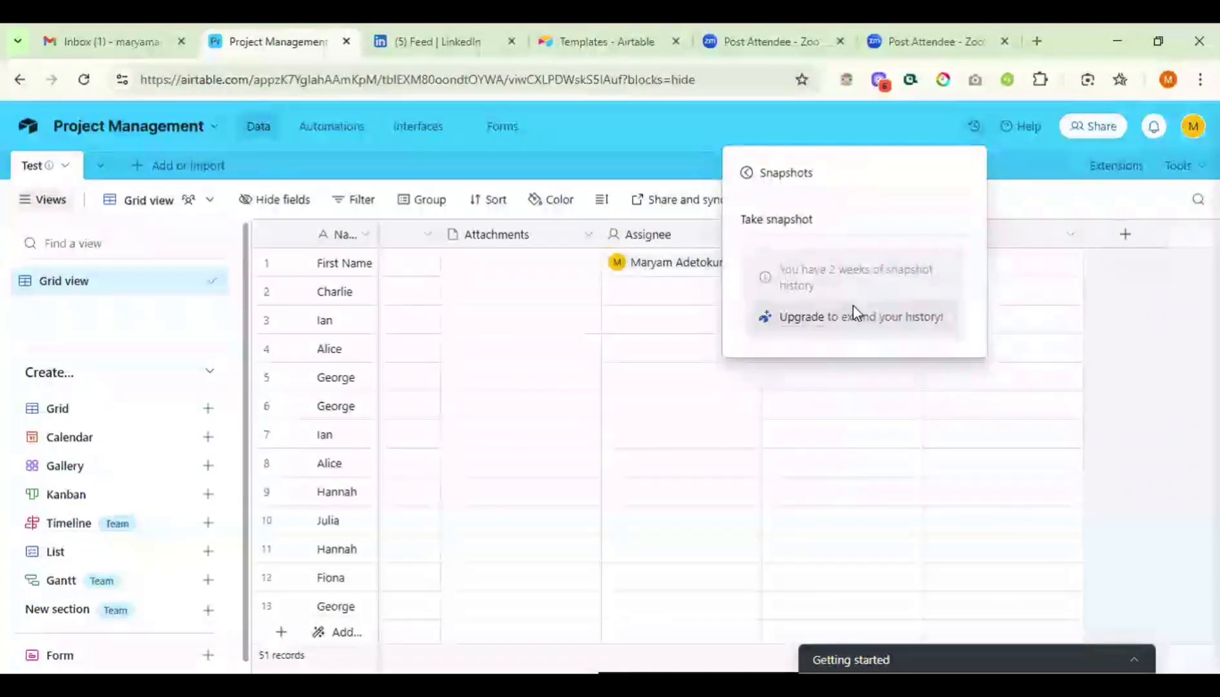
left_click(782, 220)
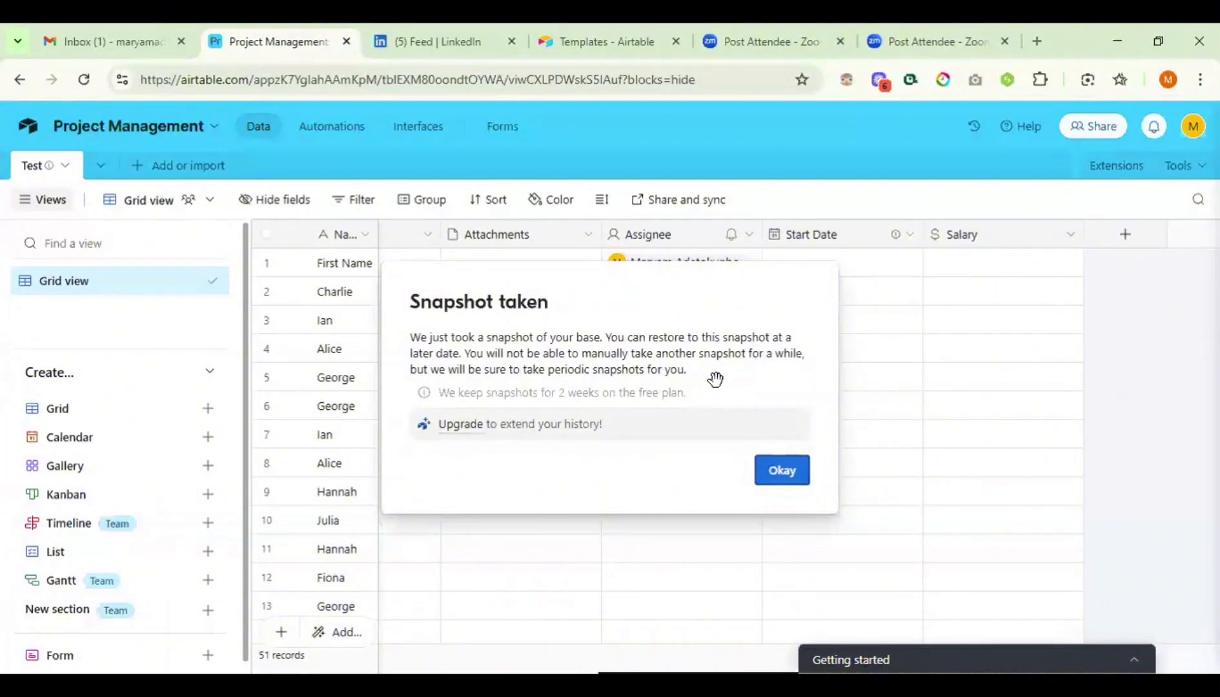
left_click(782, 472)
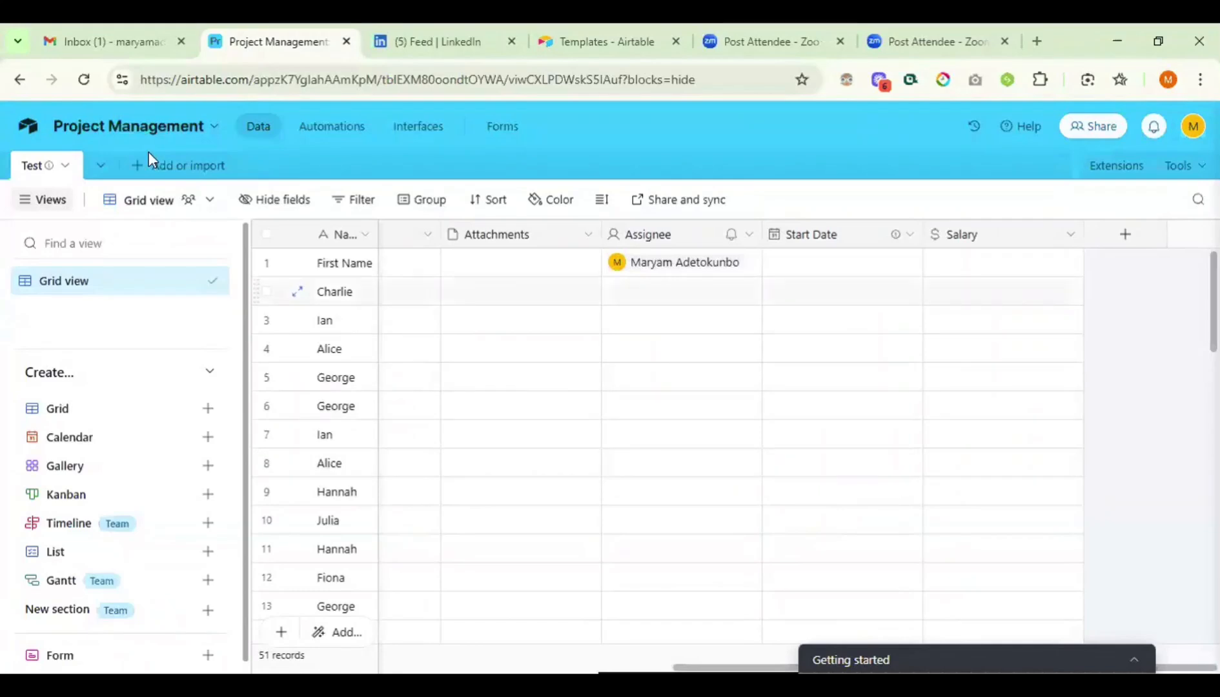
- Set the Task workspace home to show all item types
left_click(26, 128)
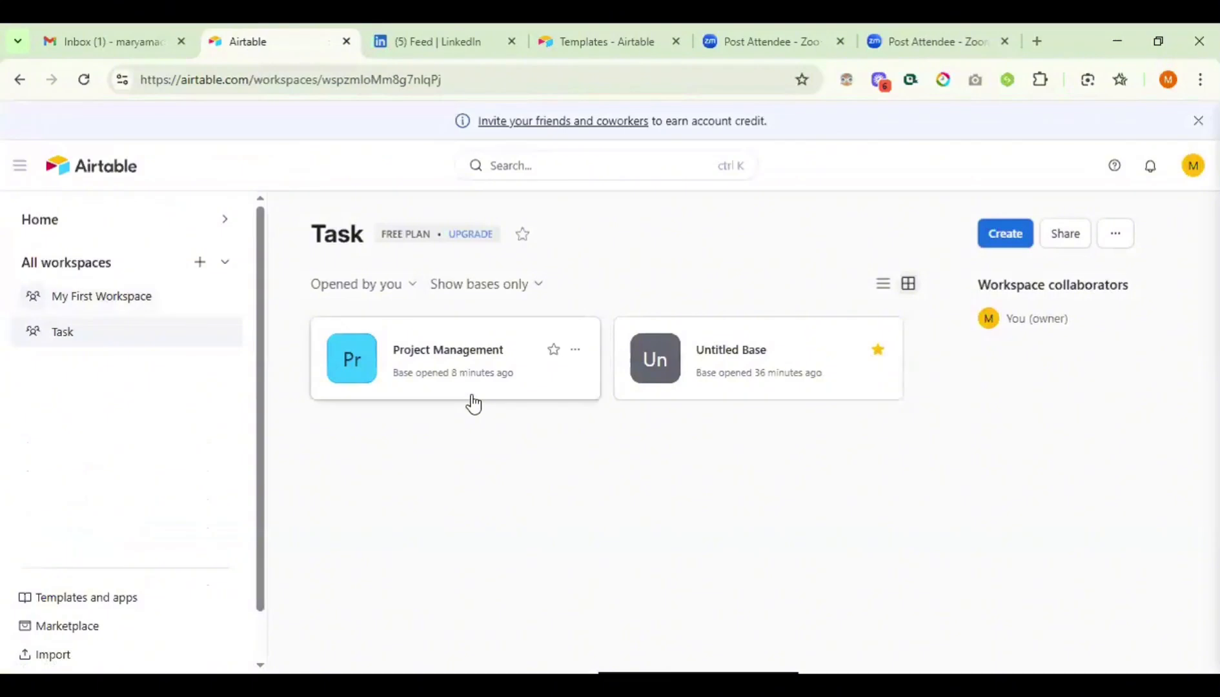
left_click(502, 289)
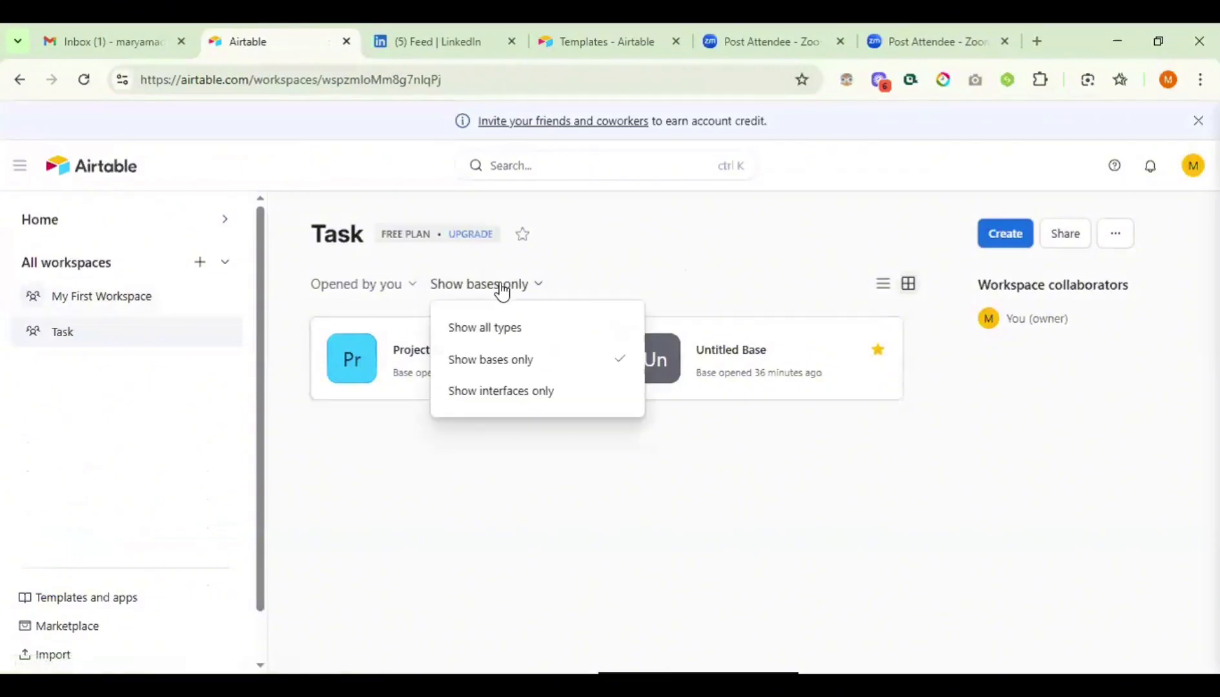
left_click(495, 328)
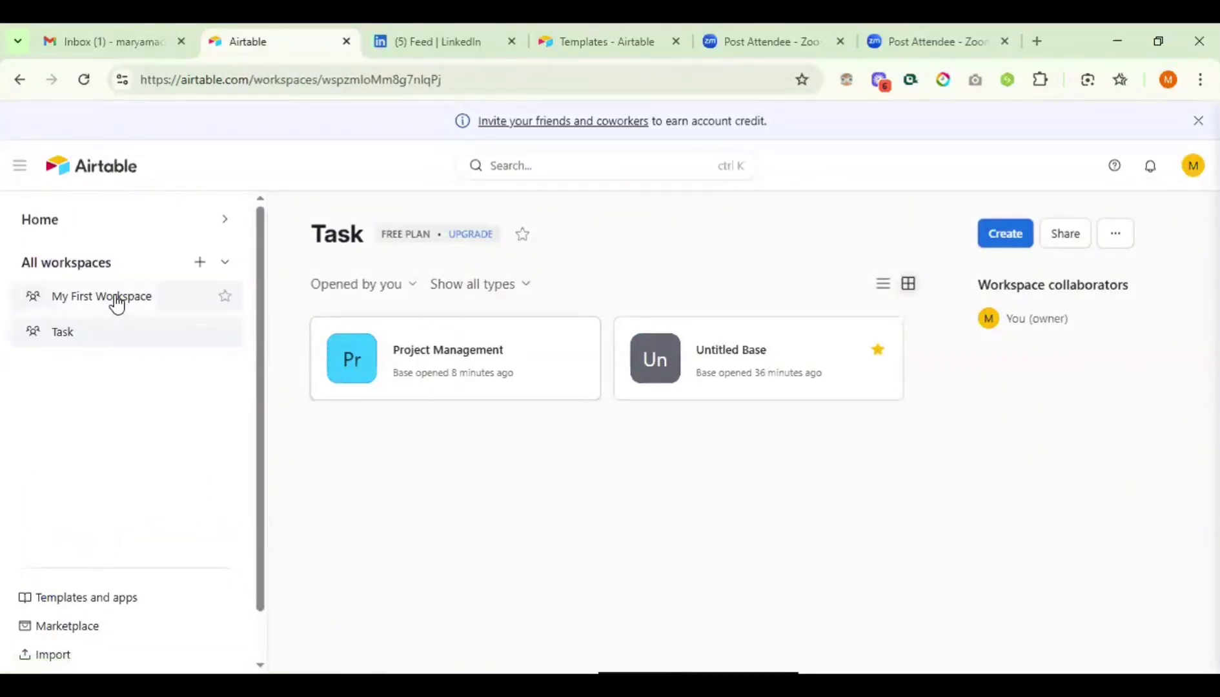
- Switch to My First Workspace and back to Task, then open Project Management
left_click(118, 300)
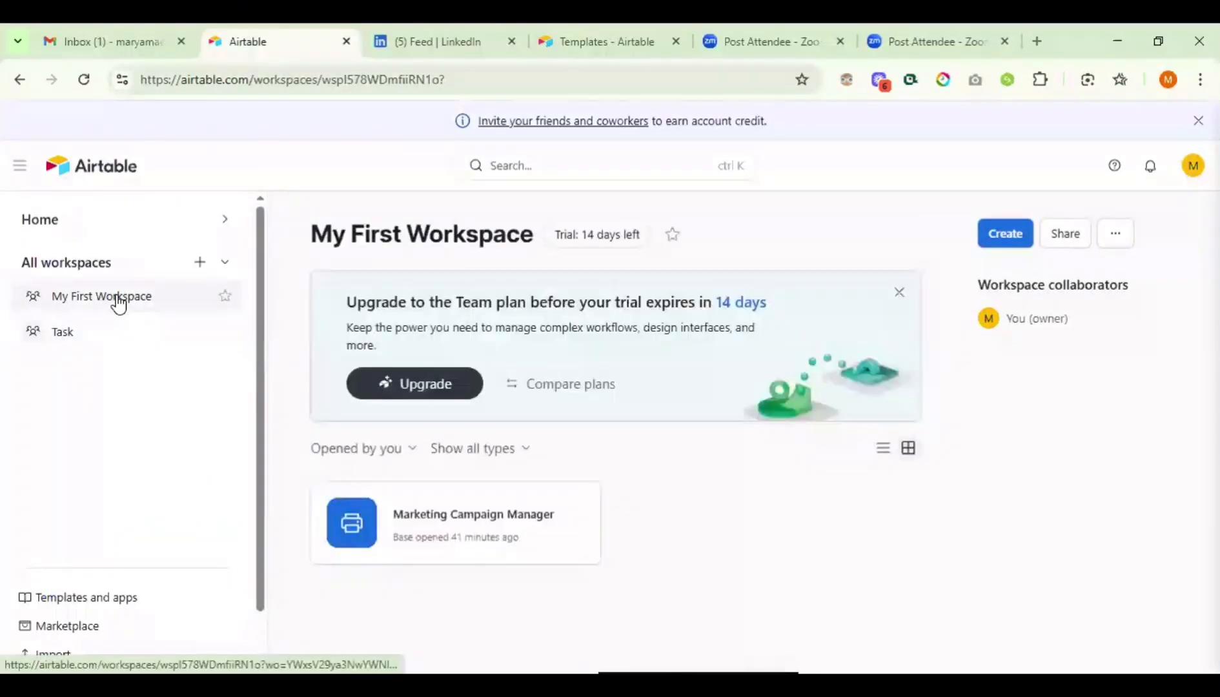
left_click(62, 341)
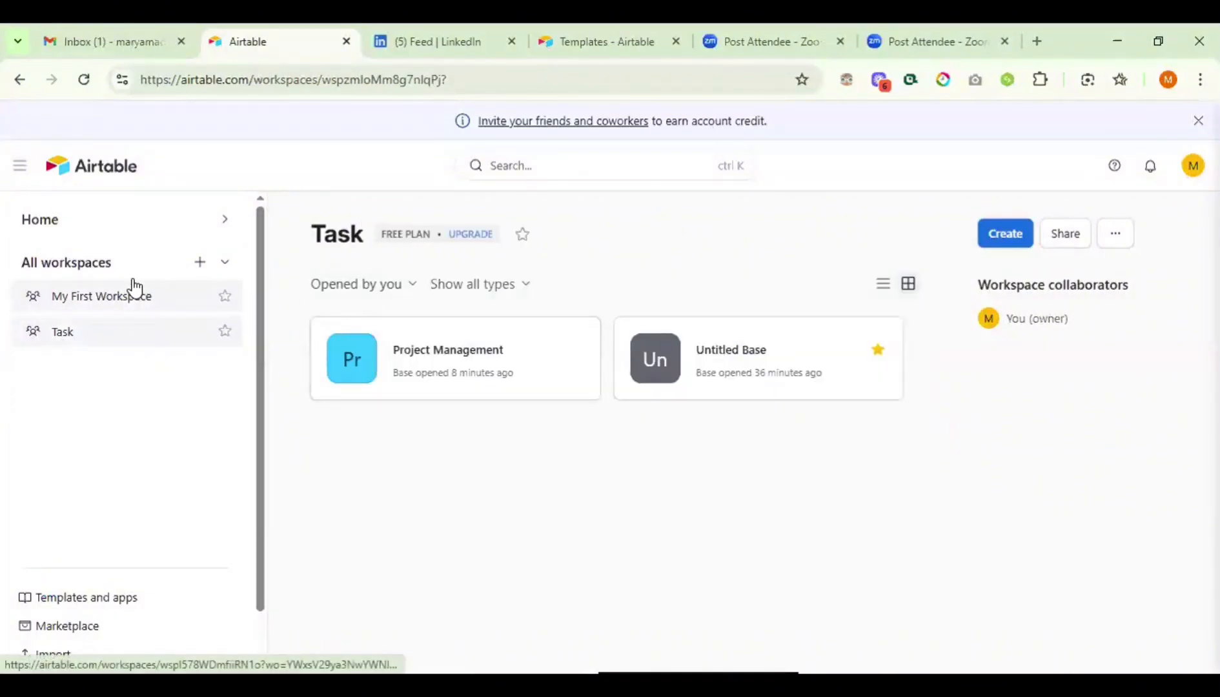
left_click(431, 368)
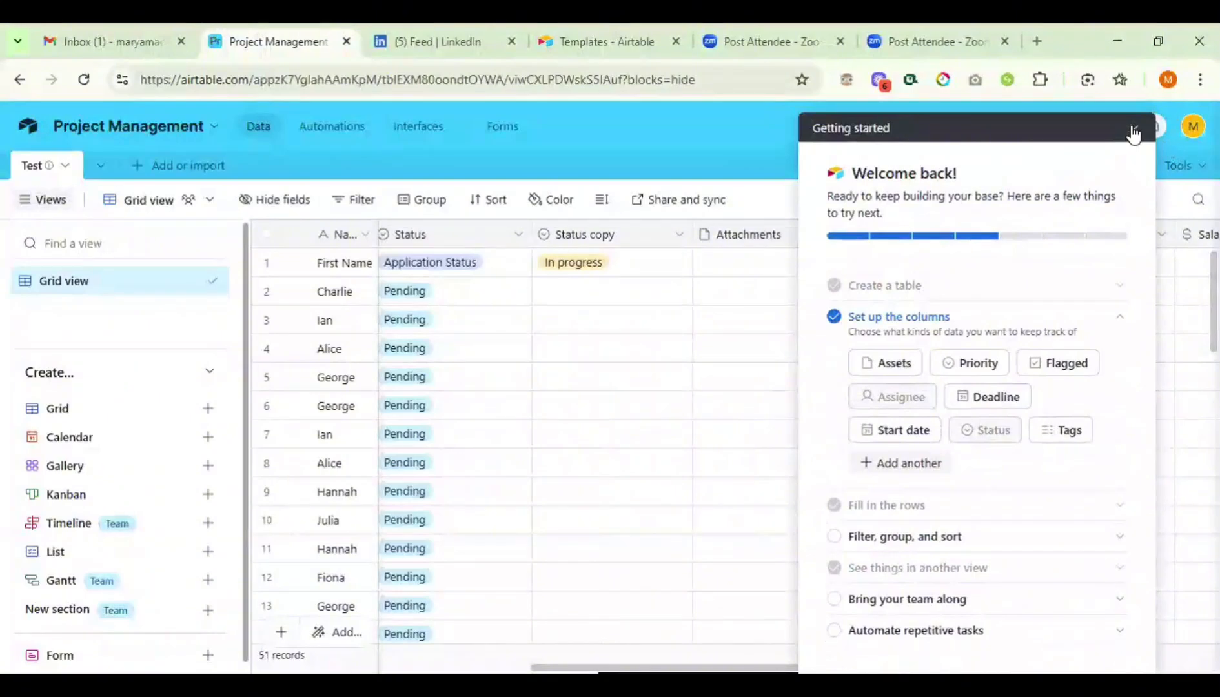
- Copy the recent snapshot into a new base named 'Back Up'
left_click(1134, 119)
left_click(972, 129)
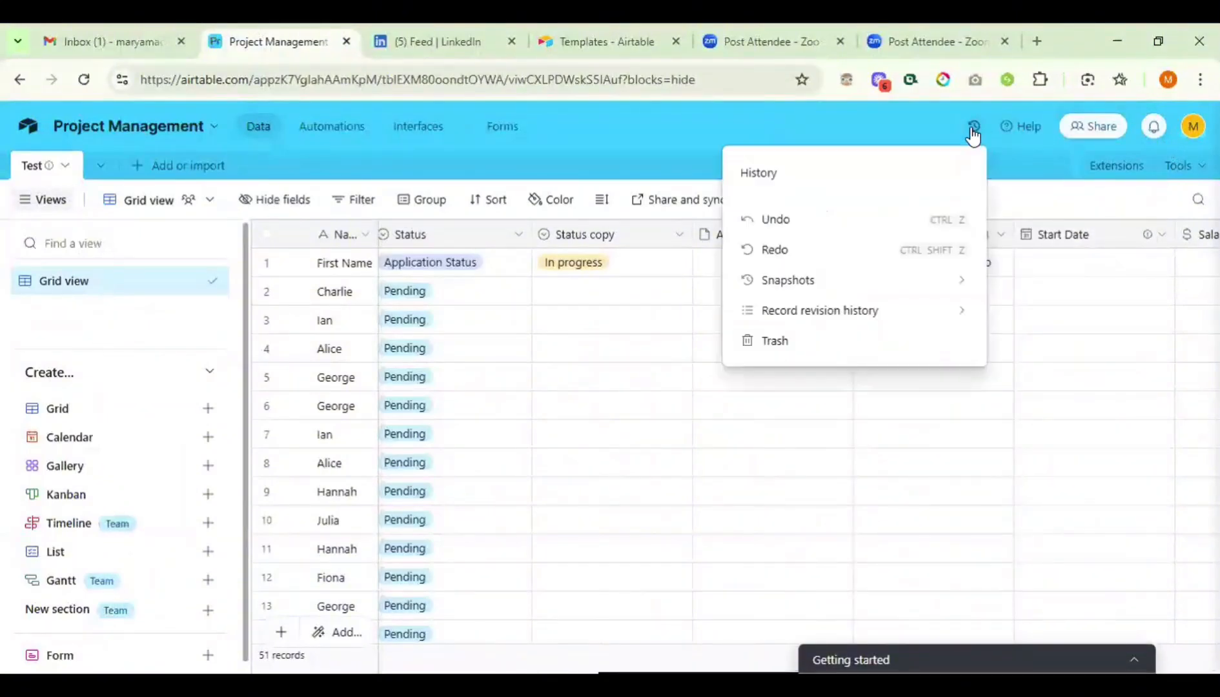
left_click(799, 280)
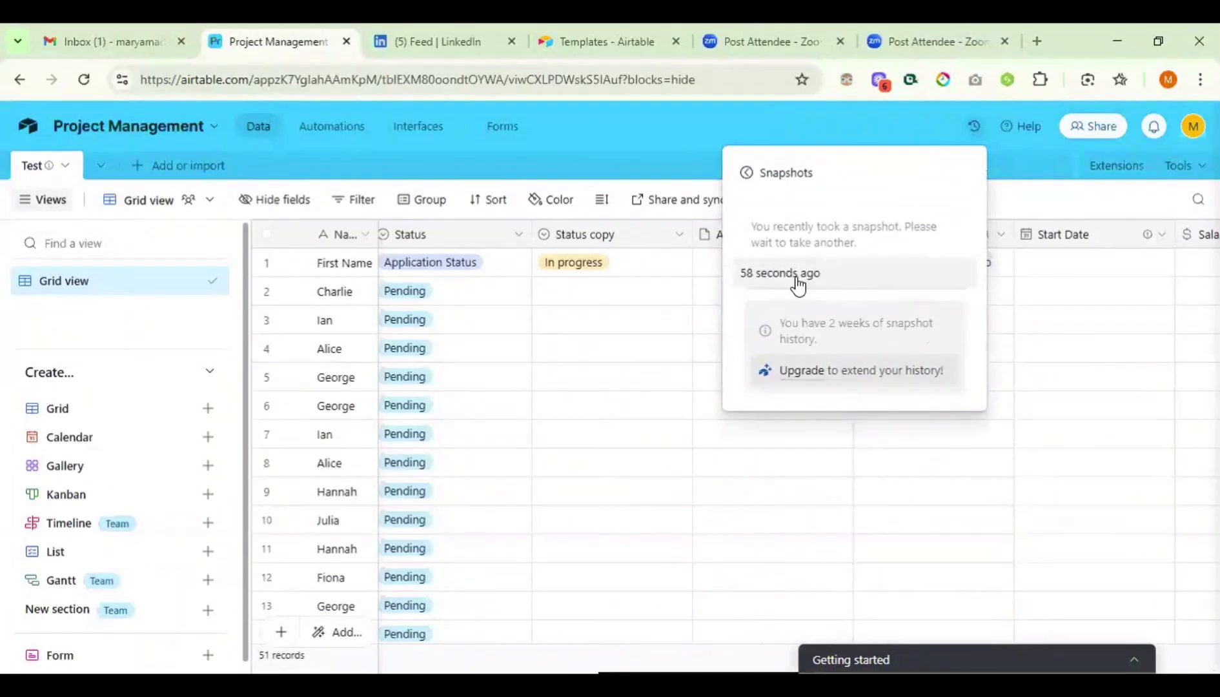
left_click(796, 278)
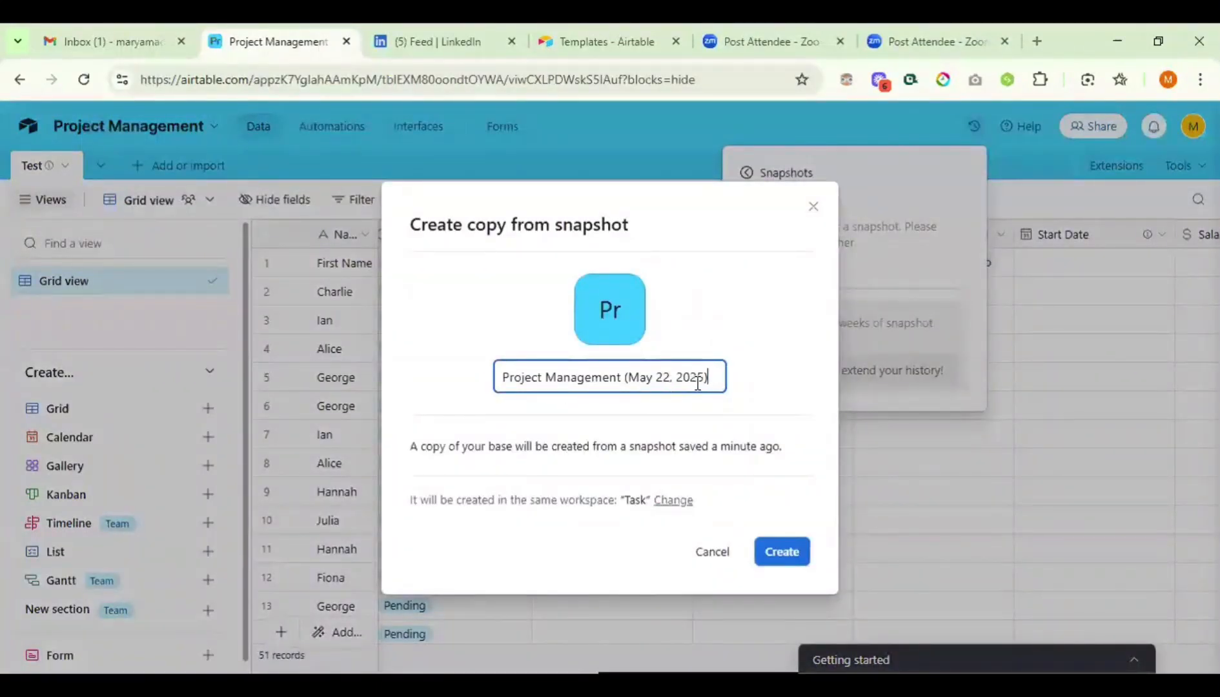
triple_click(497, 385)
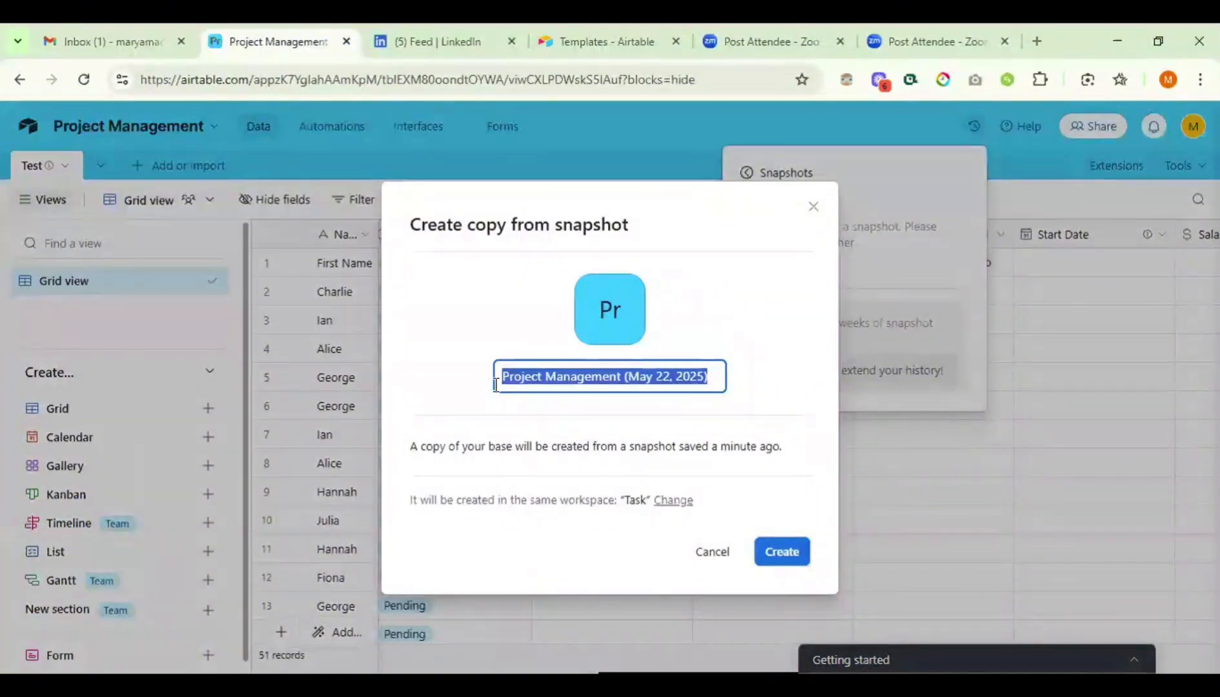
type("Ba")
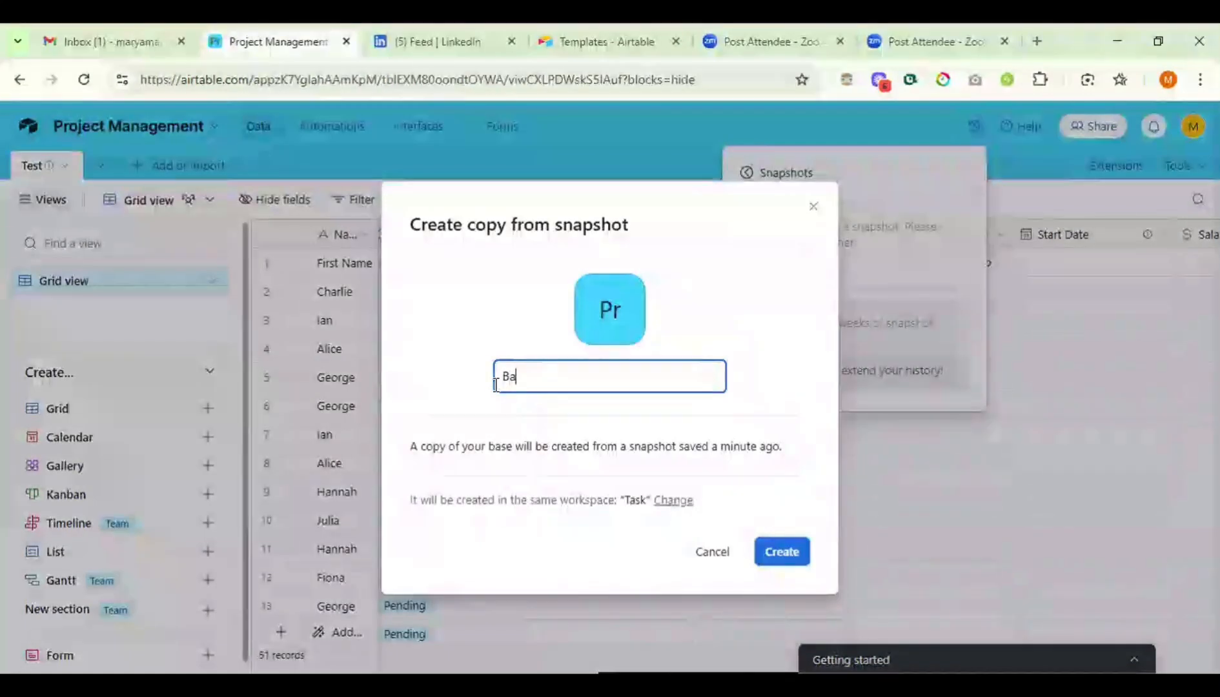
type("ck Up")
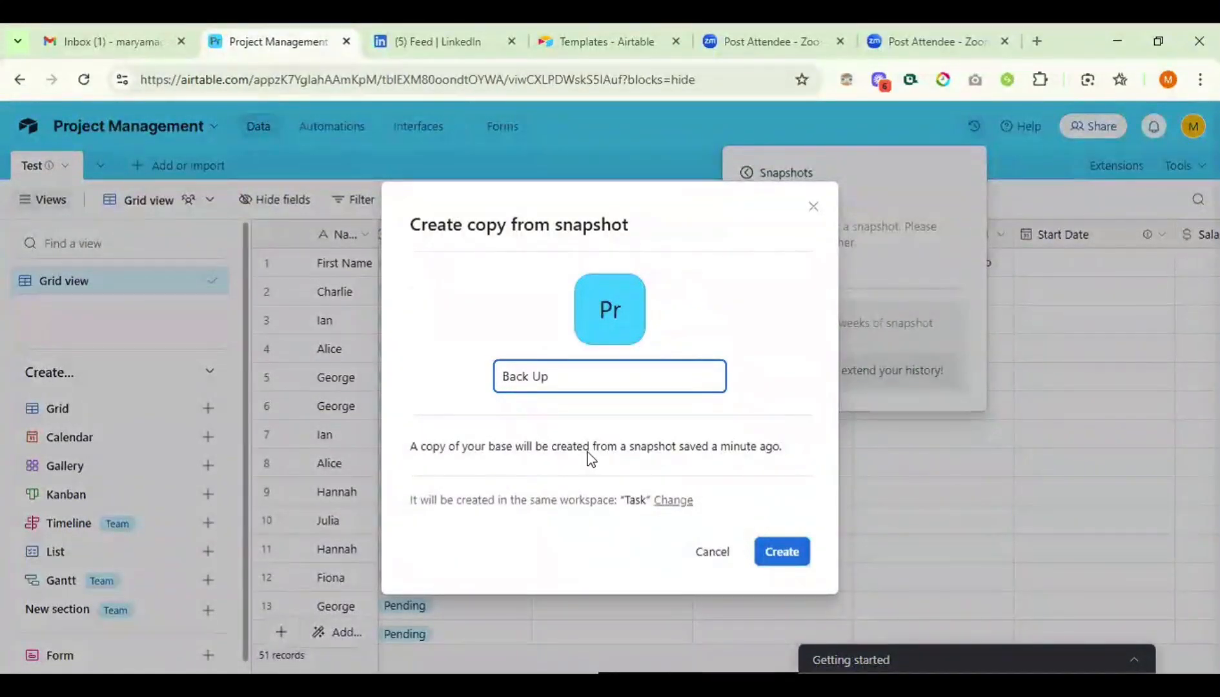
left_click(771, 549)
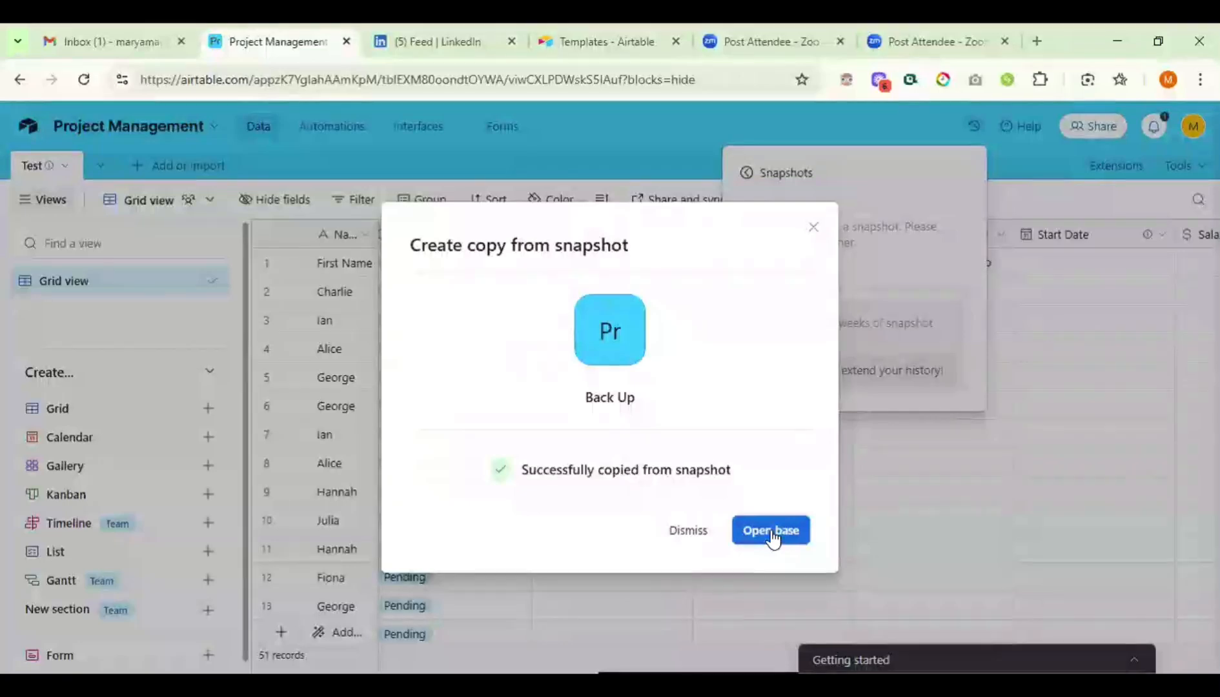
- Open the new Back Up base, then go home and reopen Project Management
left_click(771, 533)
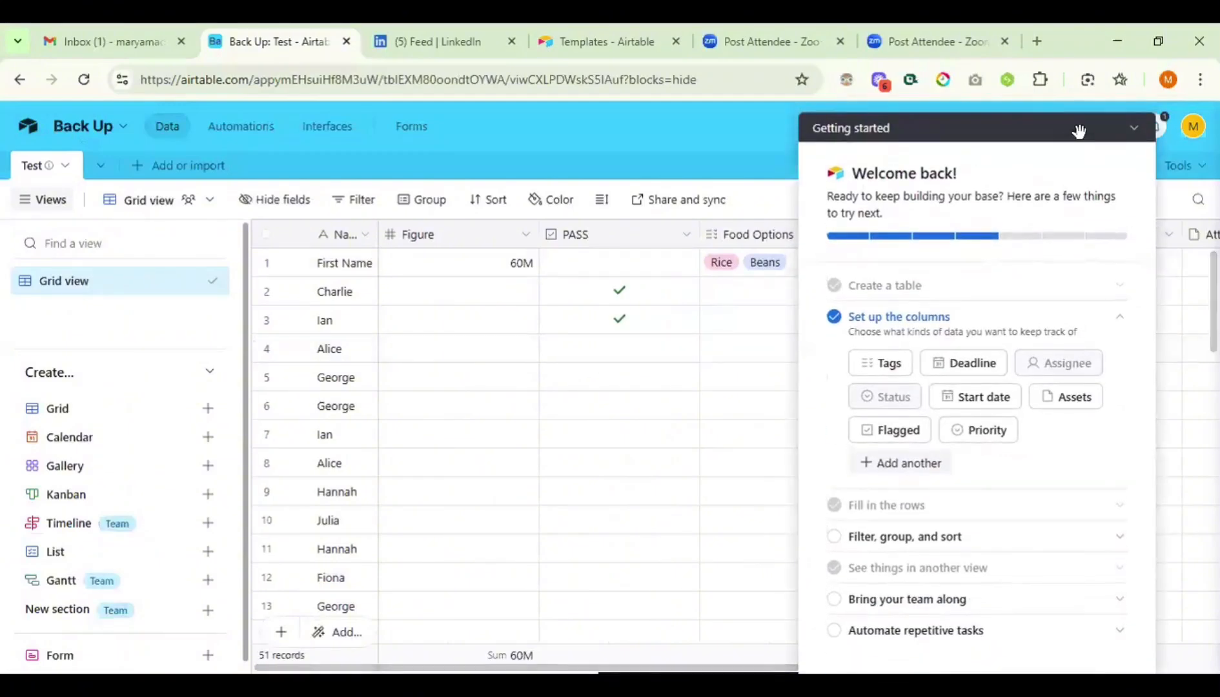
left_click(1079, 131)
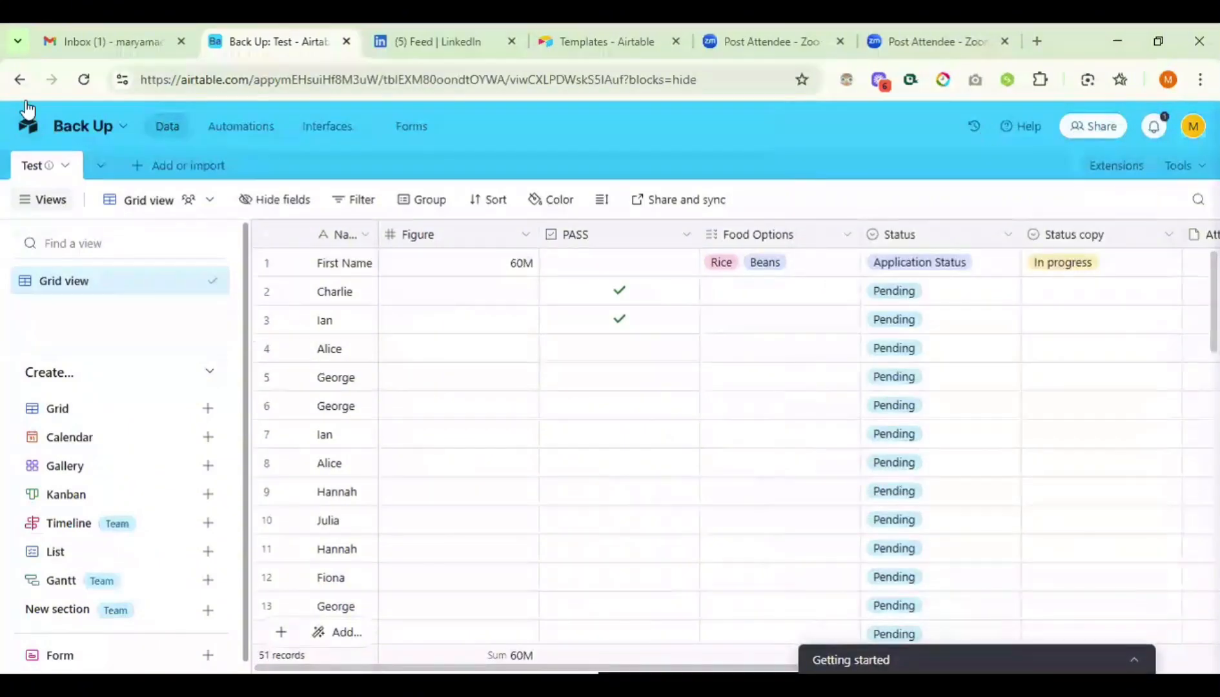
left_click(29, 128)
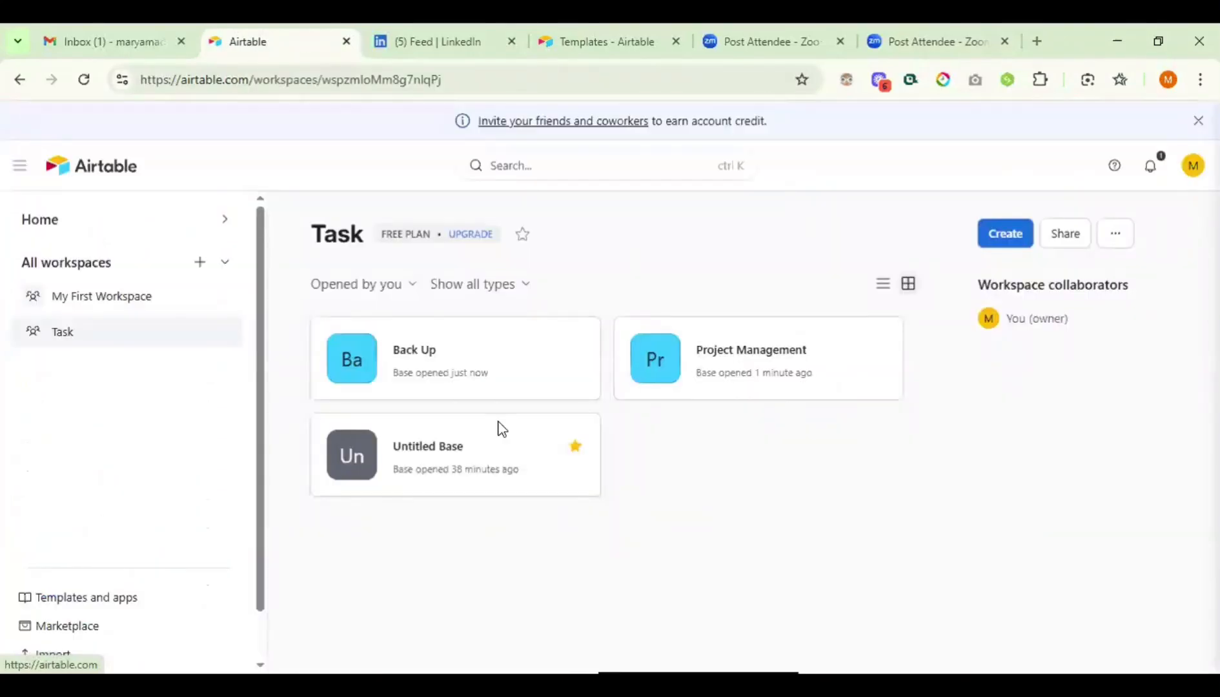
left_click(735, 358)
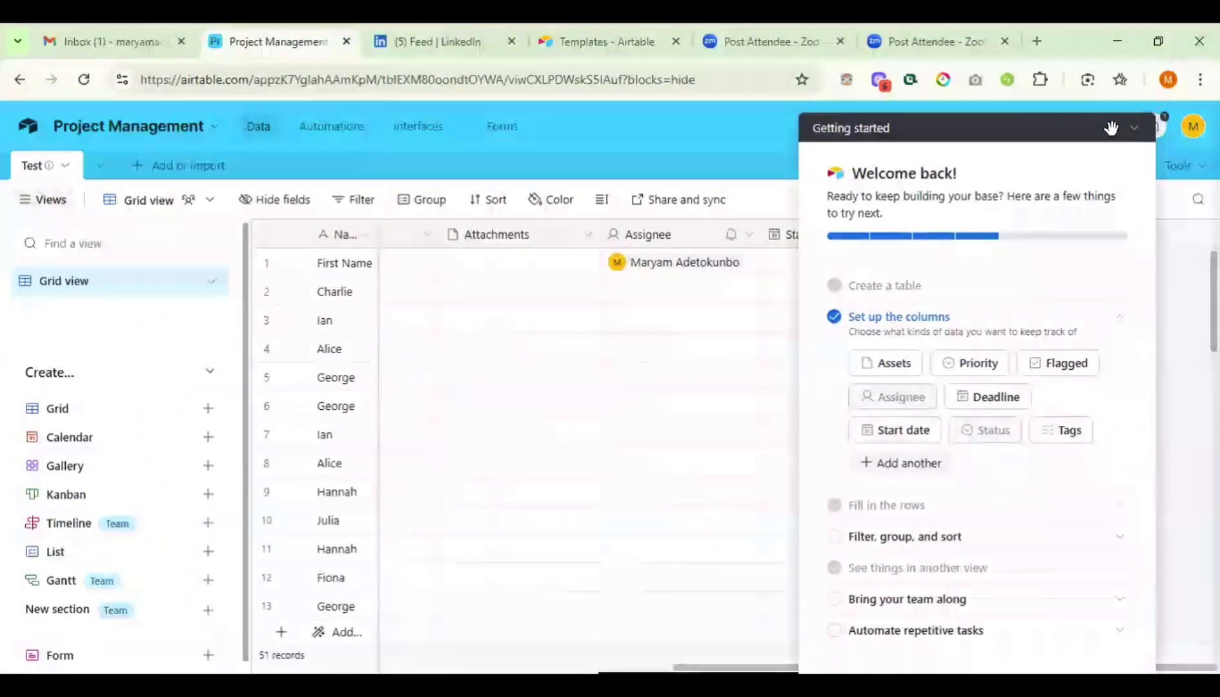
- Add a new Rating-type field named 'Feedback'
left_click(1103, 199)
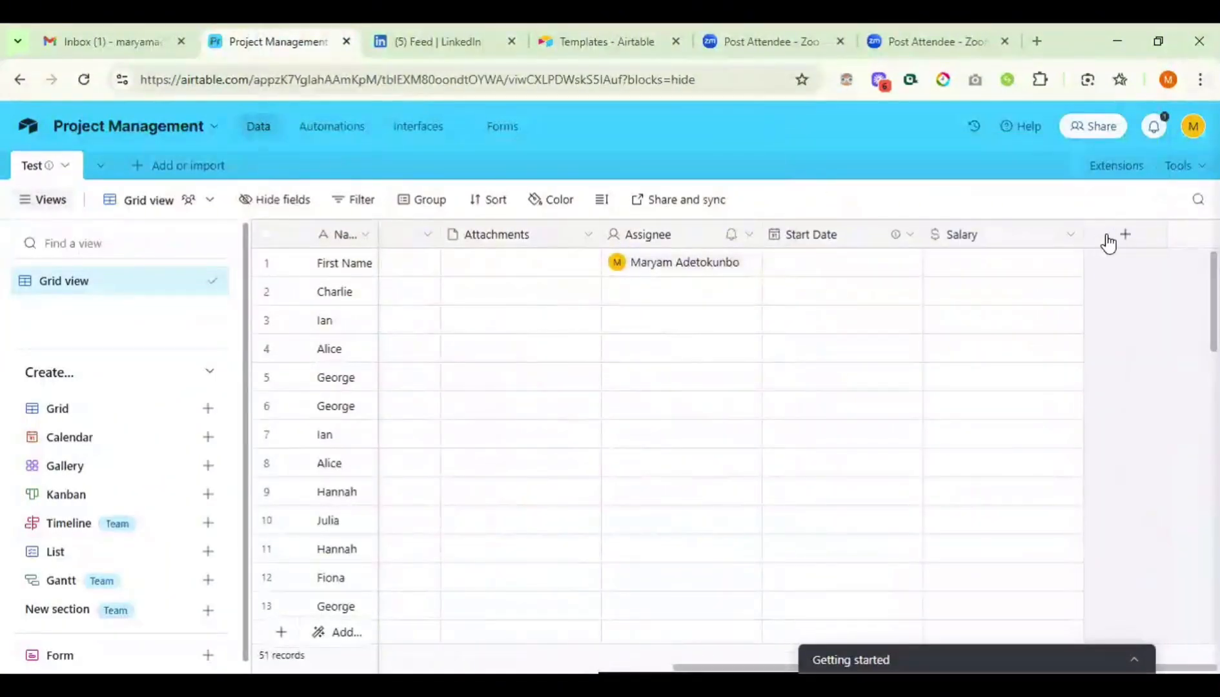
left_click(1120, 241)
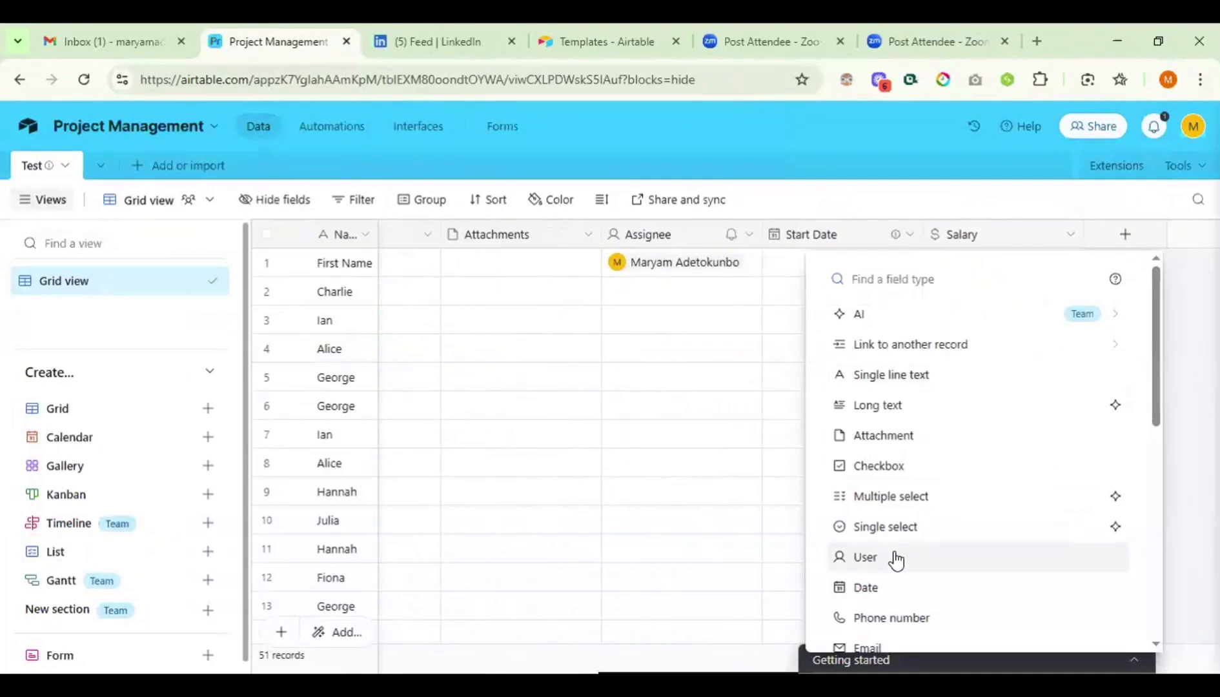
scroll(895, 558, "down", 3)
scroll(895, 559, "down", 3)
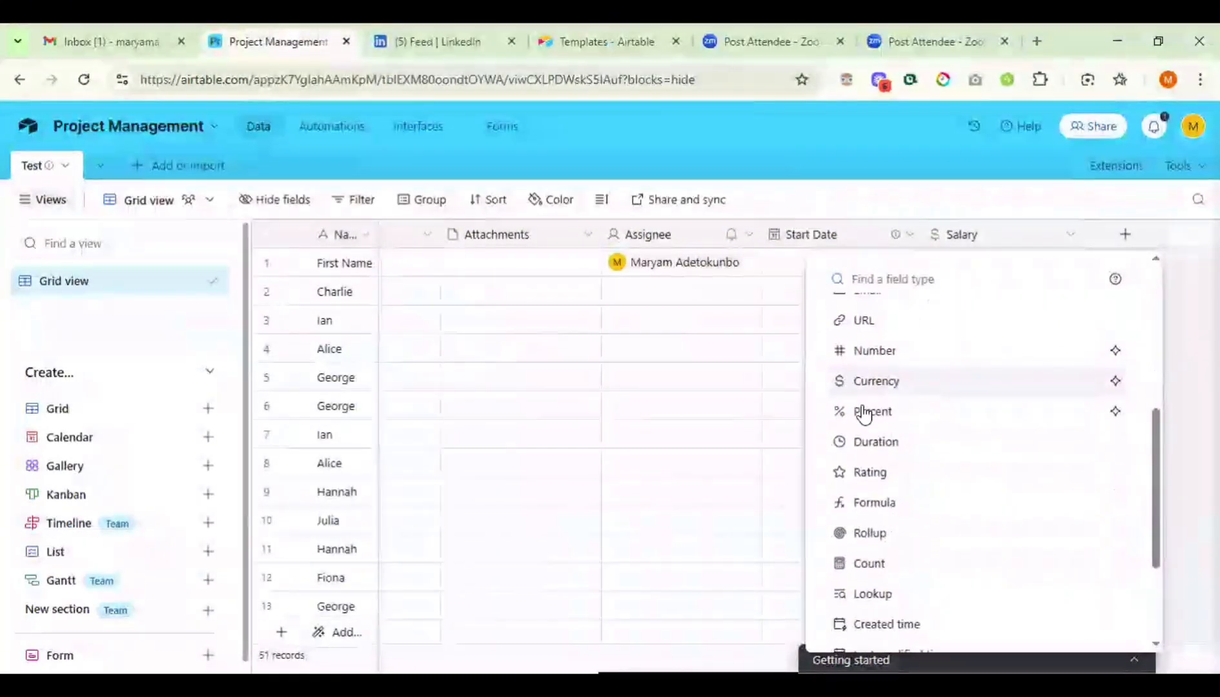
mouse_move(925, 412)
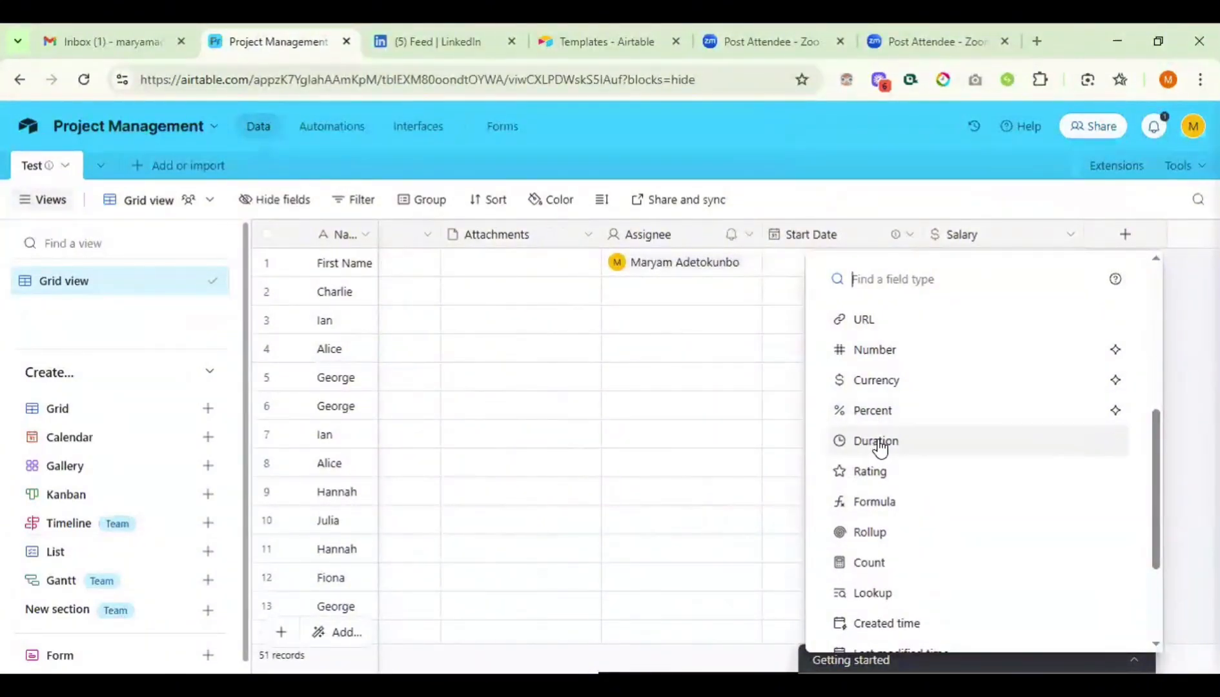
mouse_move(879, 446)
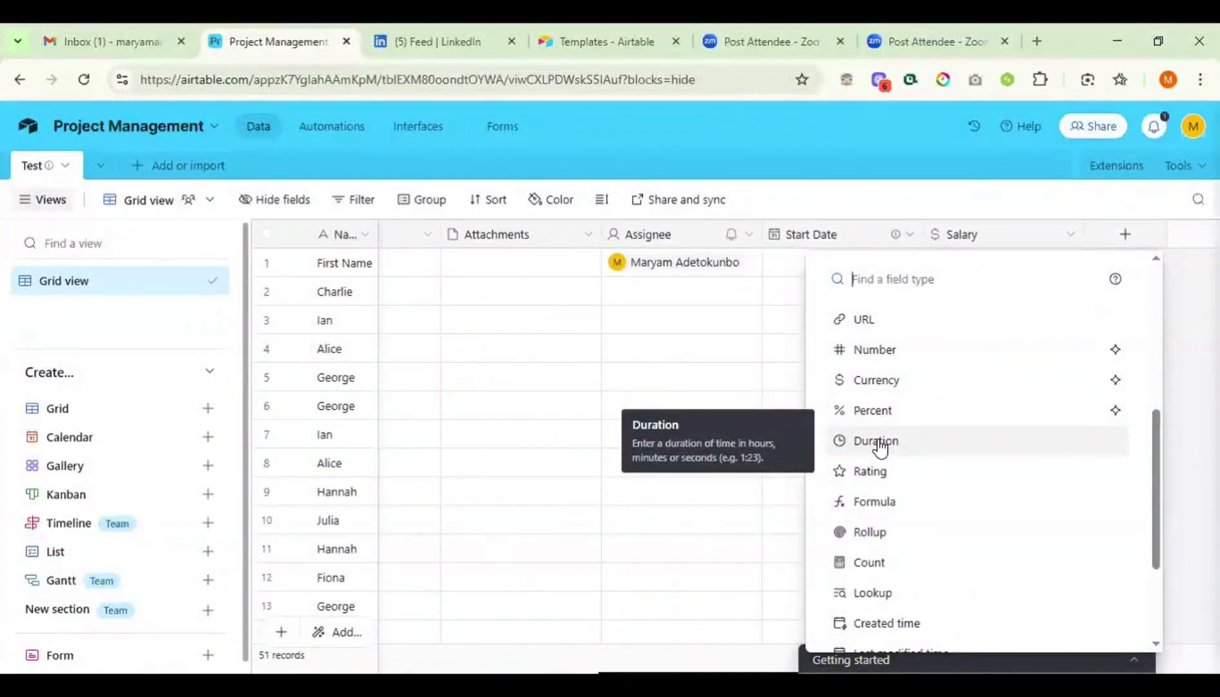
left_click(866, 471)
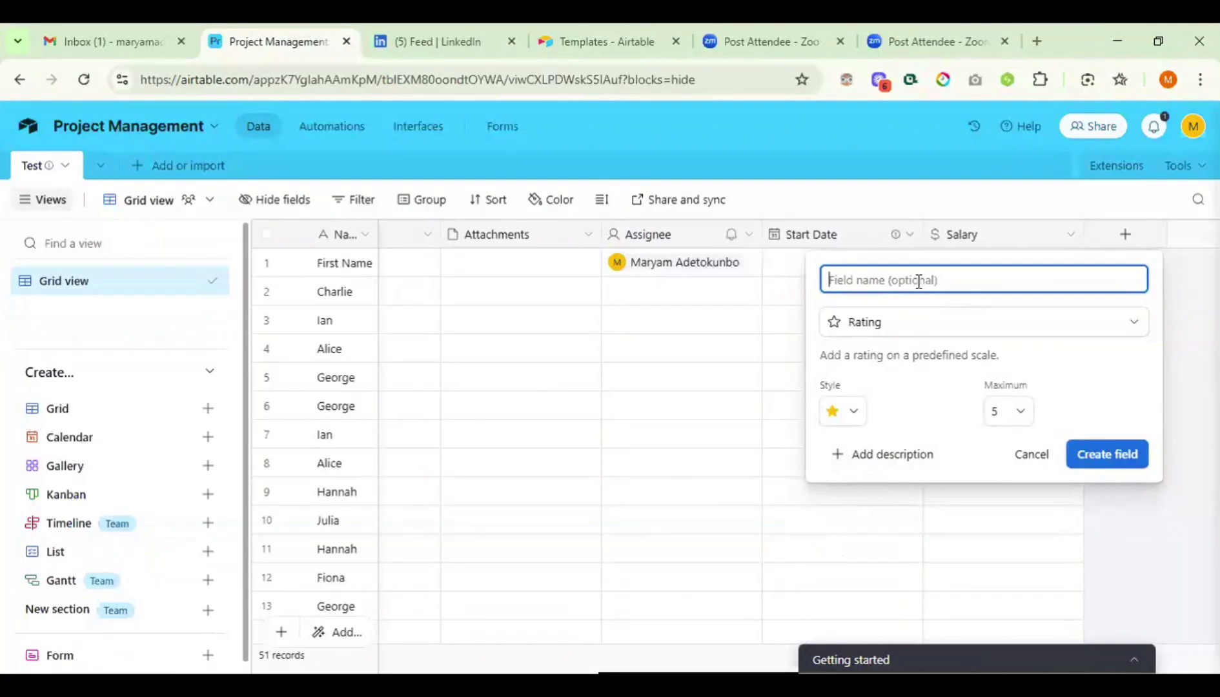
type("Feedback")
- Keep the star icon and maximum of 5, then create the Feedback field
left_click(850, 410)
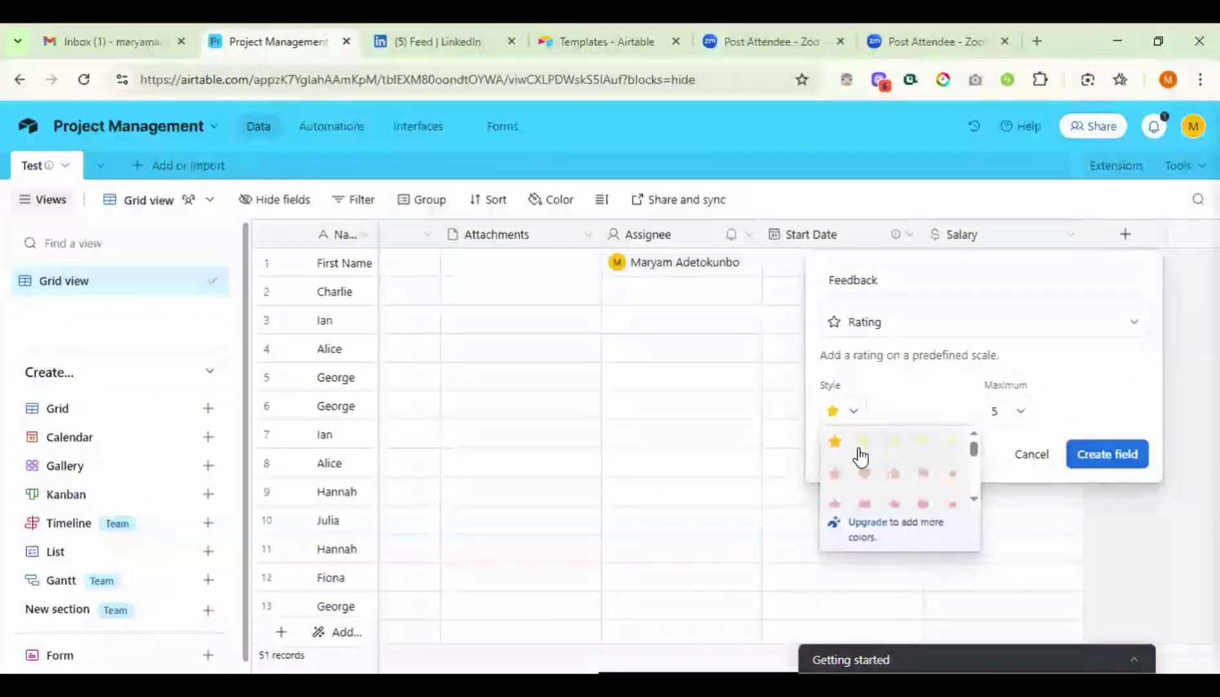
left_click(859, 445)
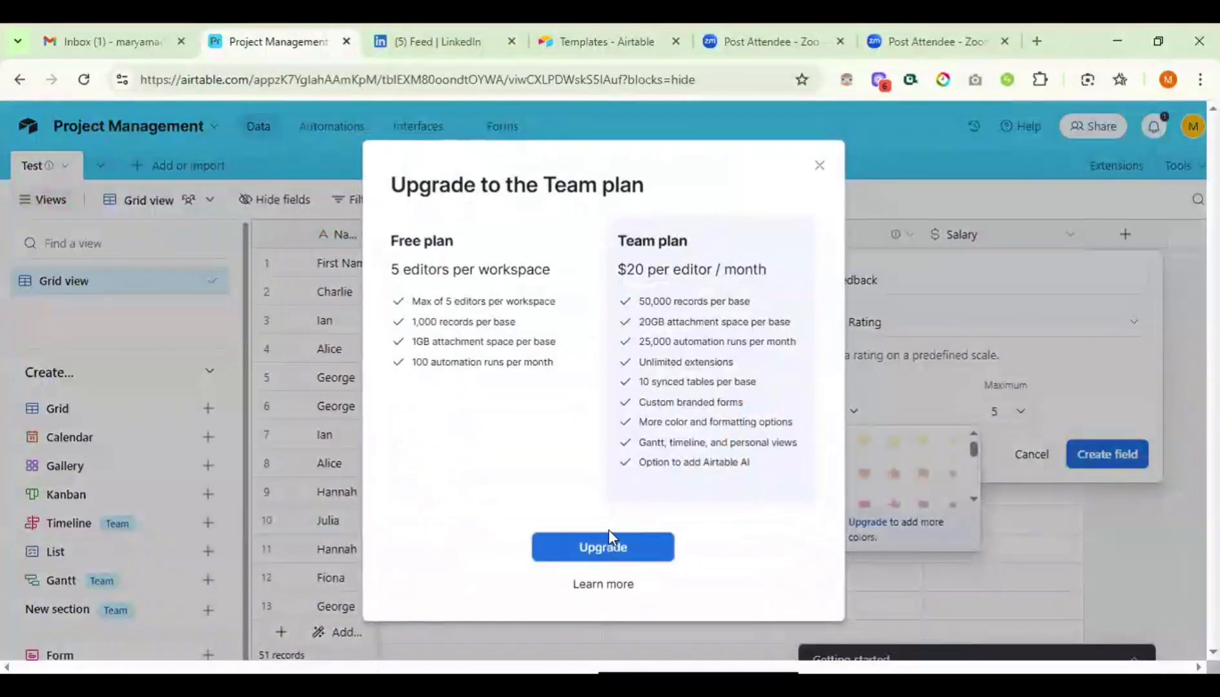
left_click(818, 164)
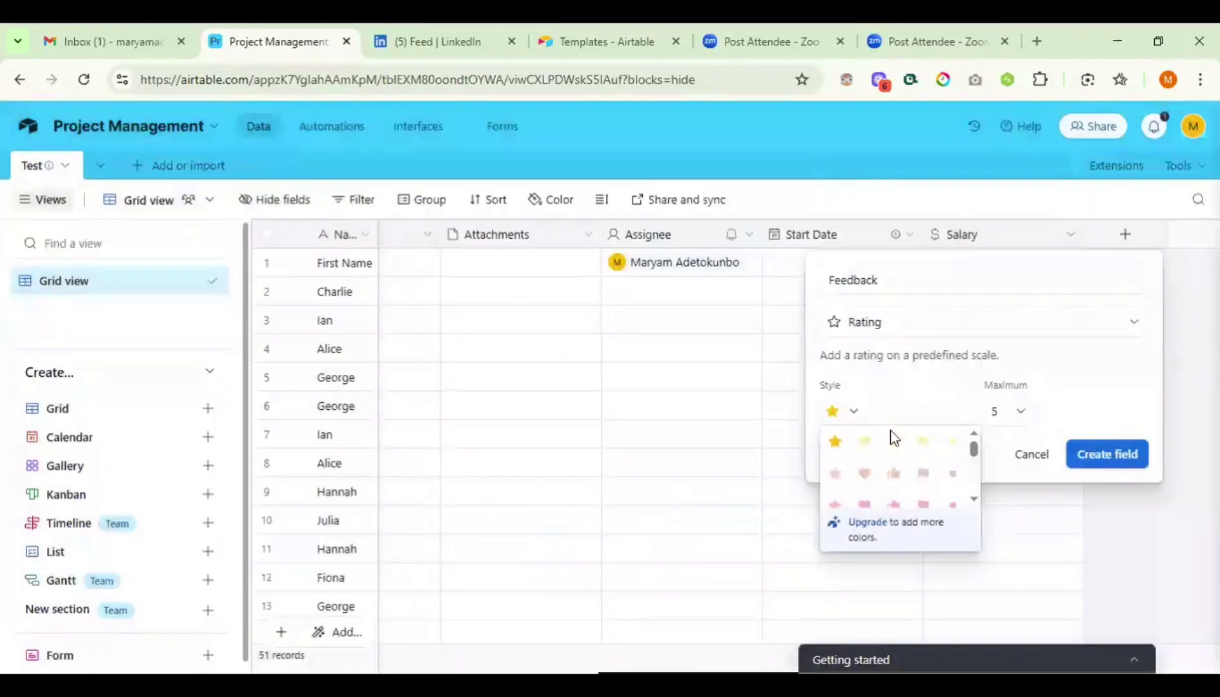
left_click(1073, 415)
left_click(1009, 413)
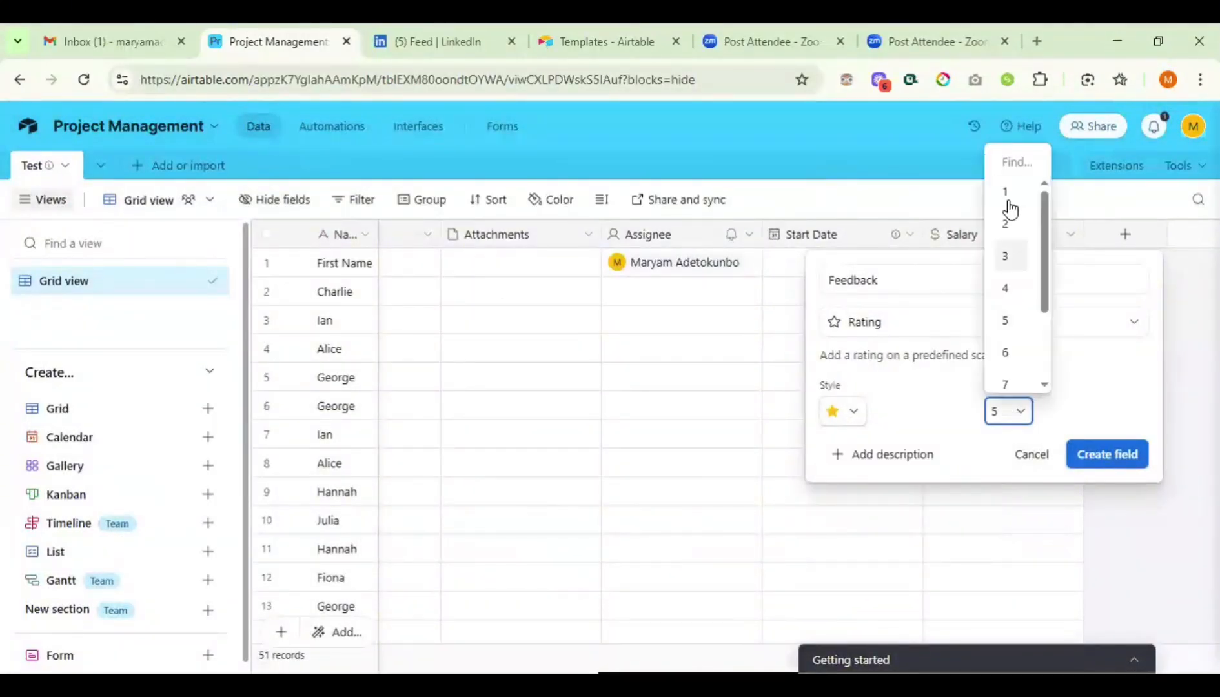
scroll(1010, 352, "down", 2)
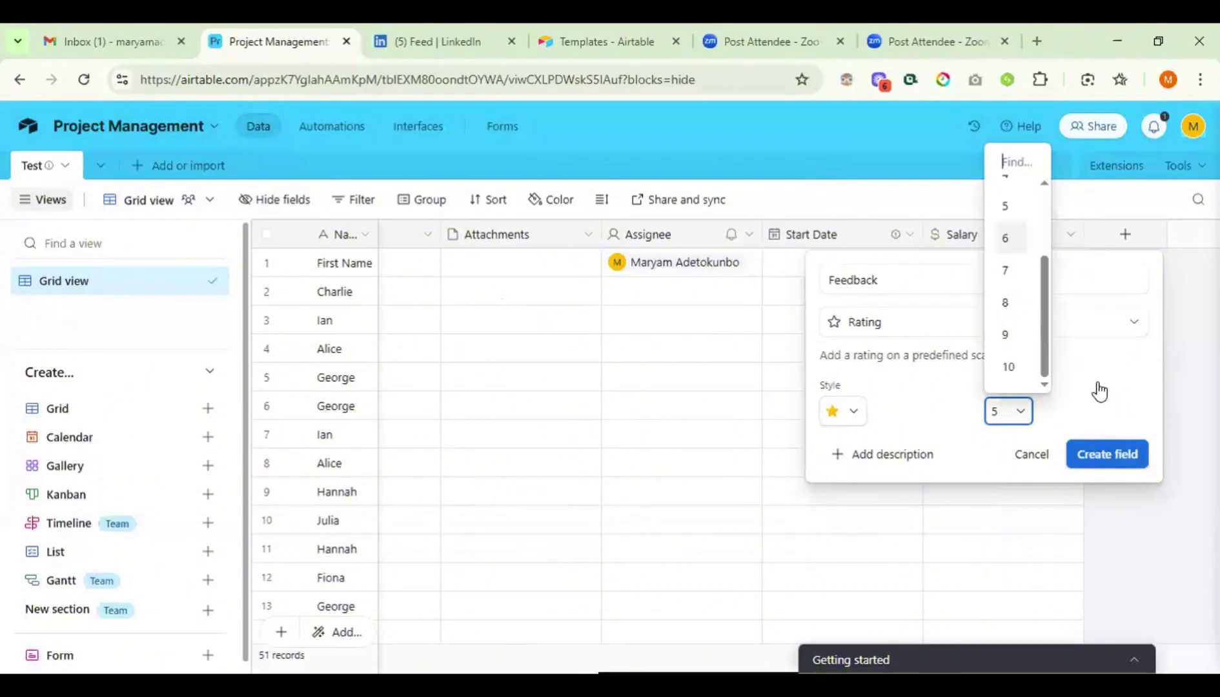
left_click(1097, 382)
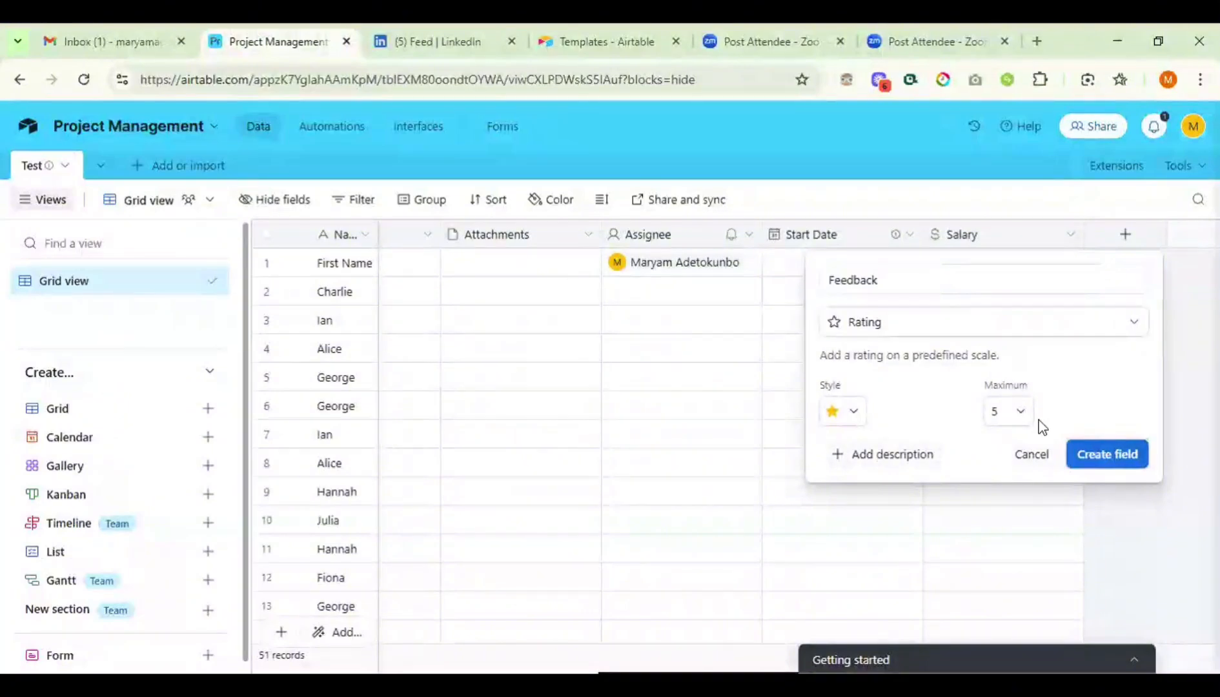
left_click(1095, 453)
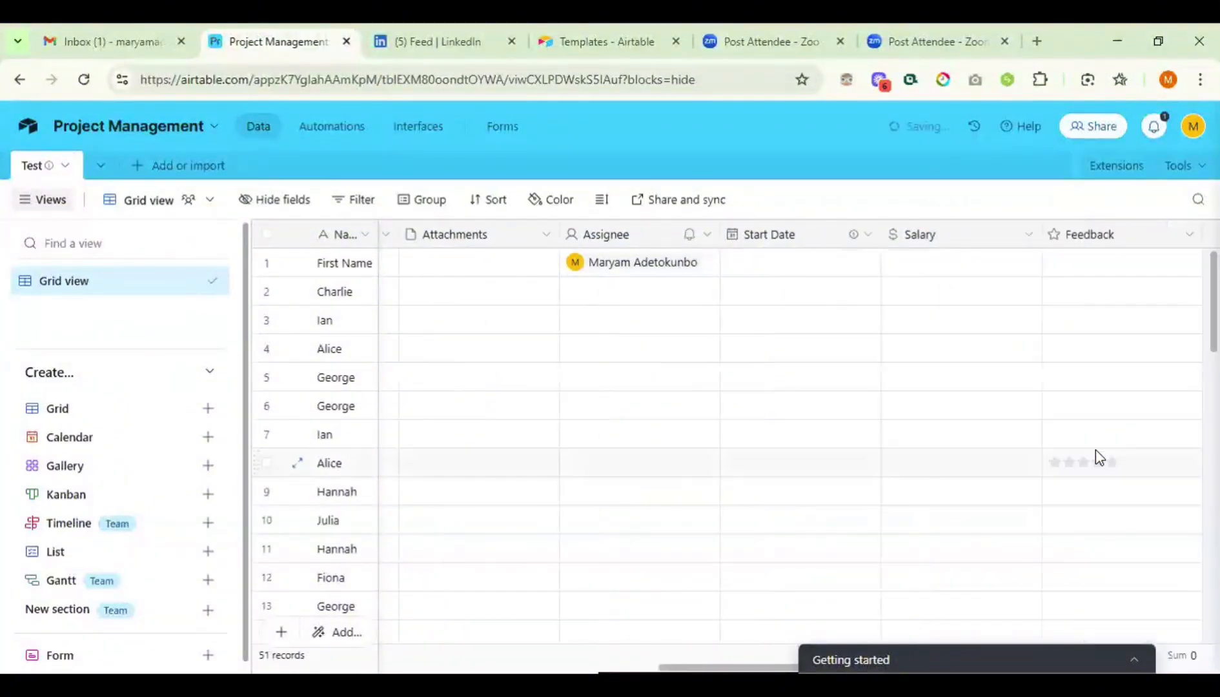
- Rate the first three records 3, 4 and 5 stars
left_click(1099, 266)
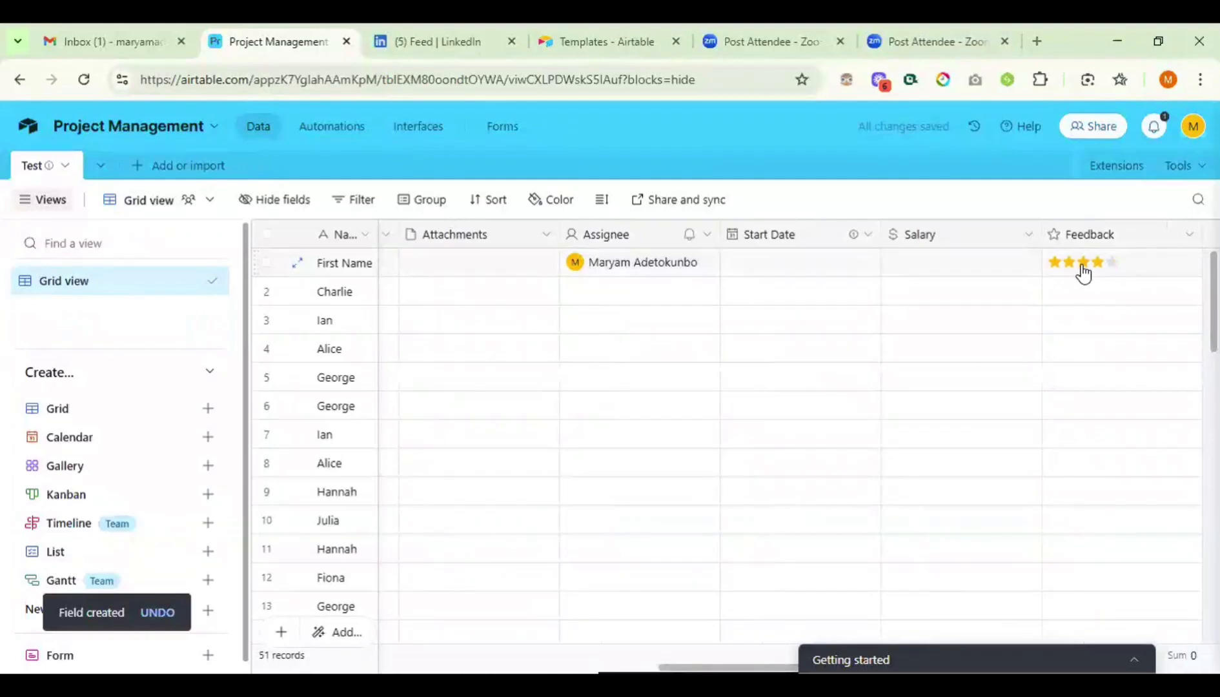
left_click(1083, 265)
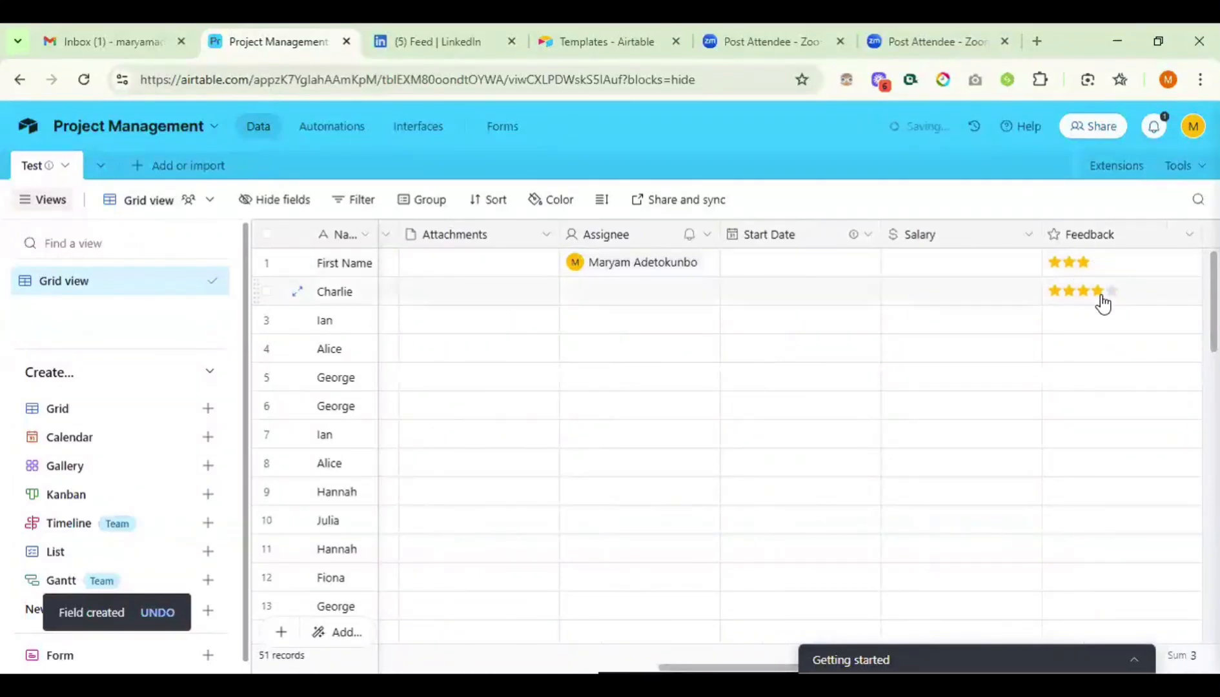
left_click(1100, 297)
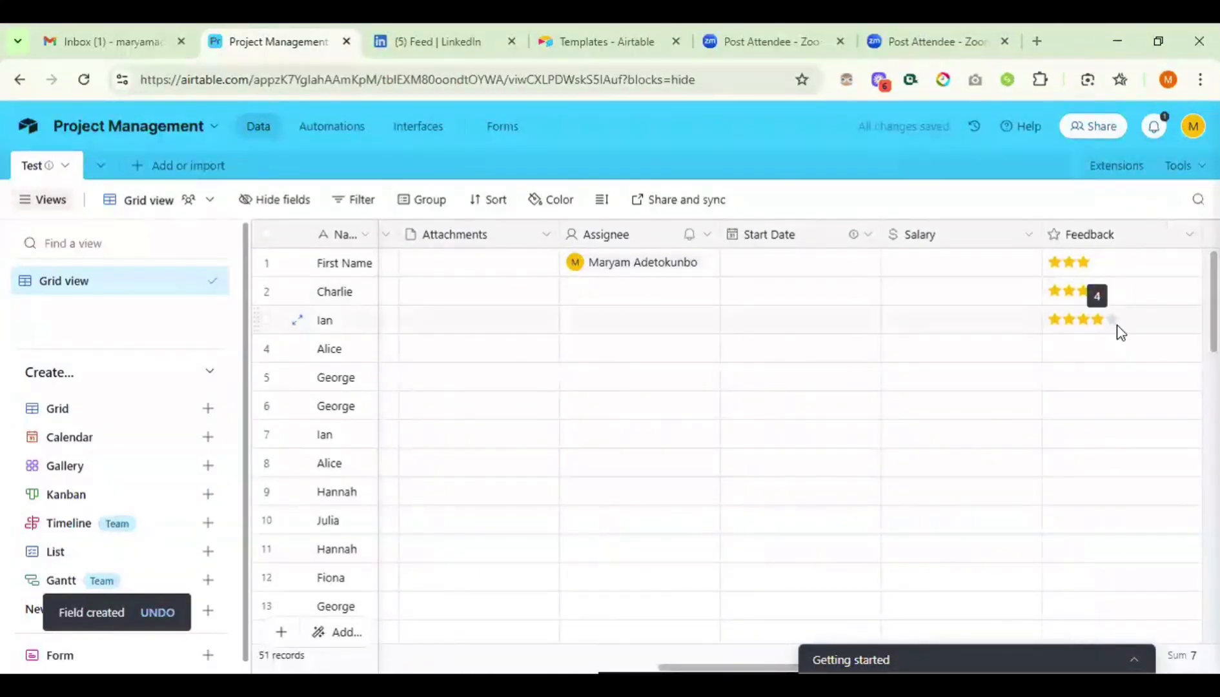
left_click(1109, 322)
scroll(1113, 331, "right", 2)
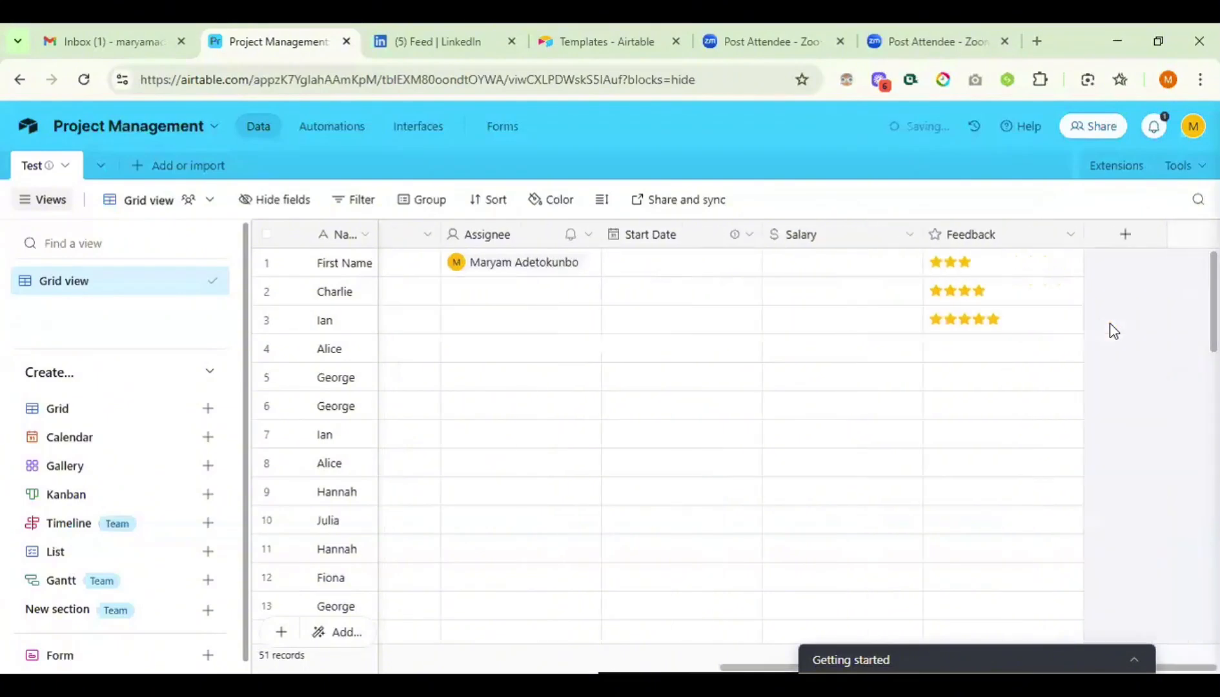
left_click(1120, 242)
- Set the new field's type to Created time, with Local date and 12-hour time
scroll(939, 498, "down", 2)
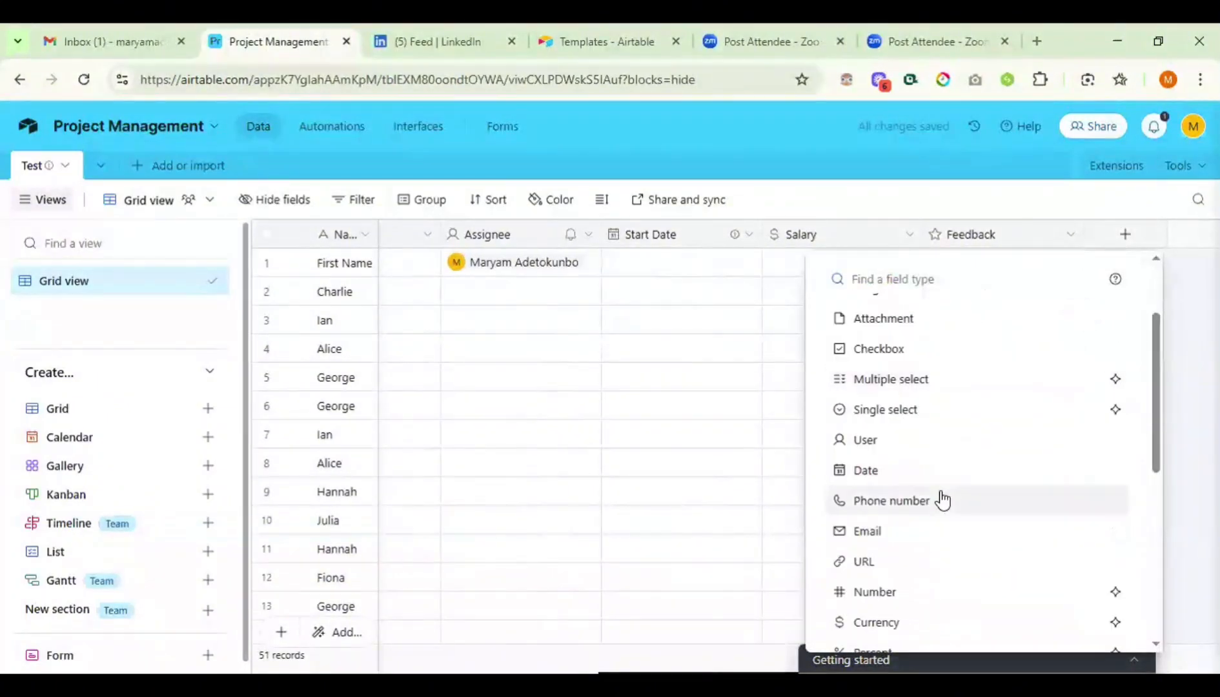
scroll(942, 500, "down", 5)
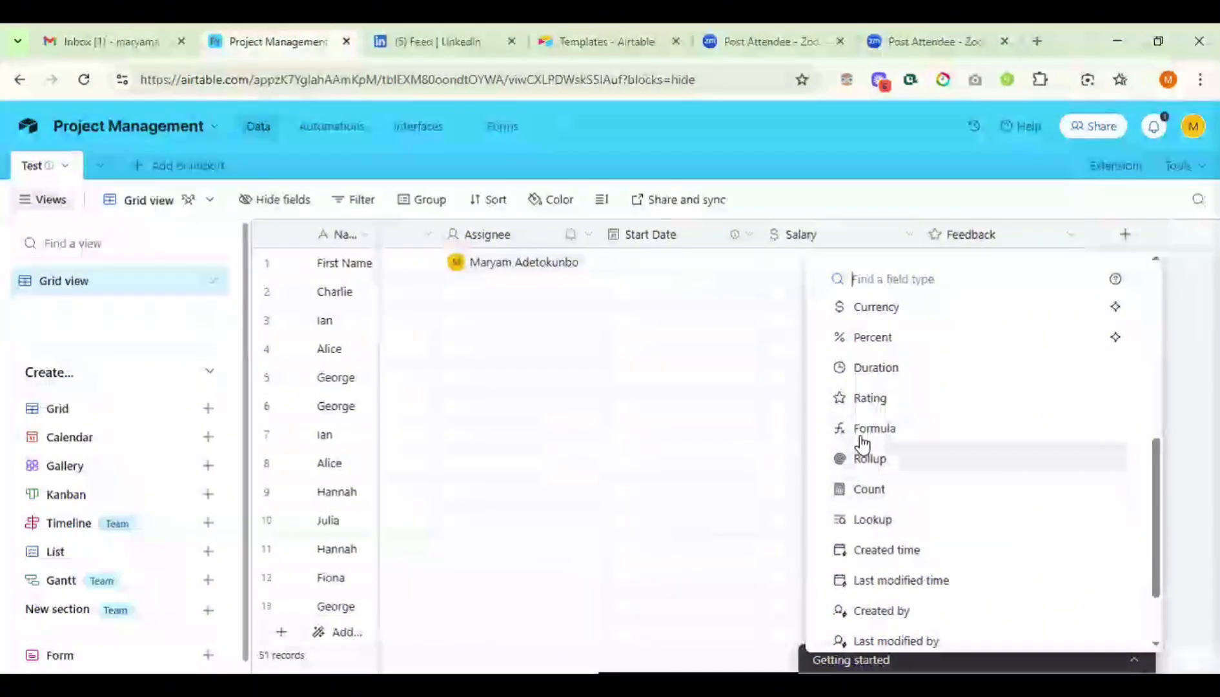
scroll(881, 513, "down", 2)
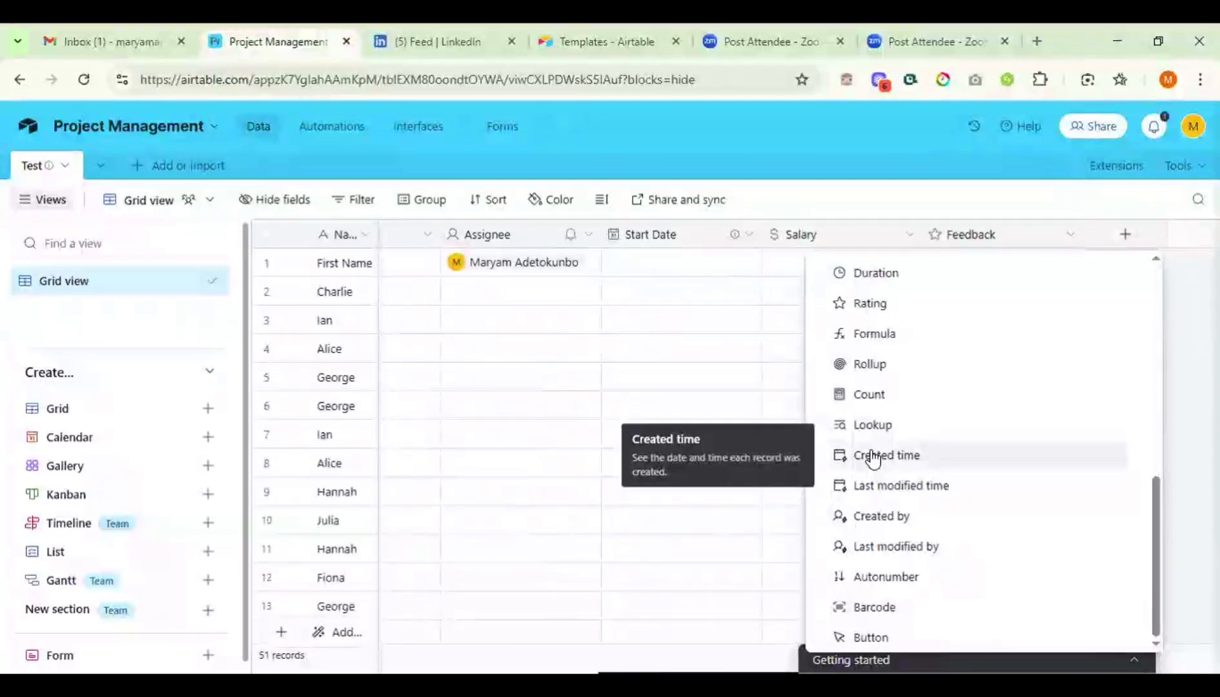
left_click(873, 456)
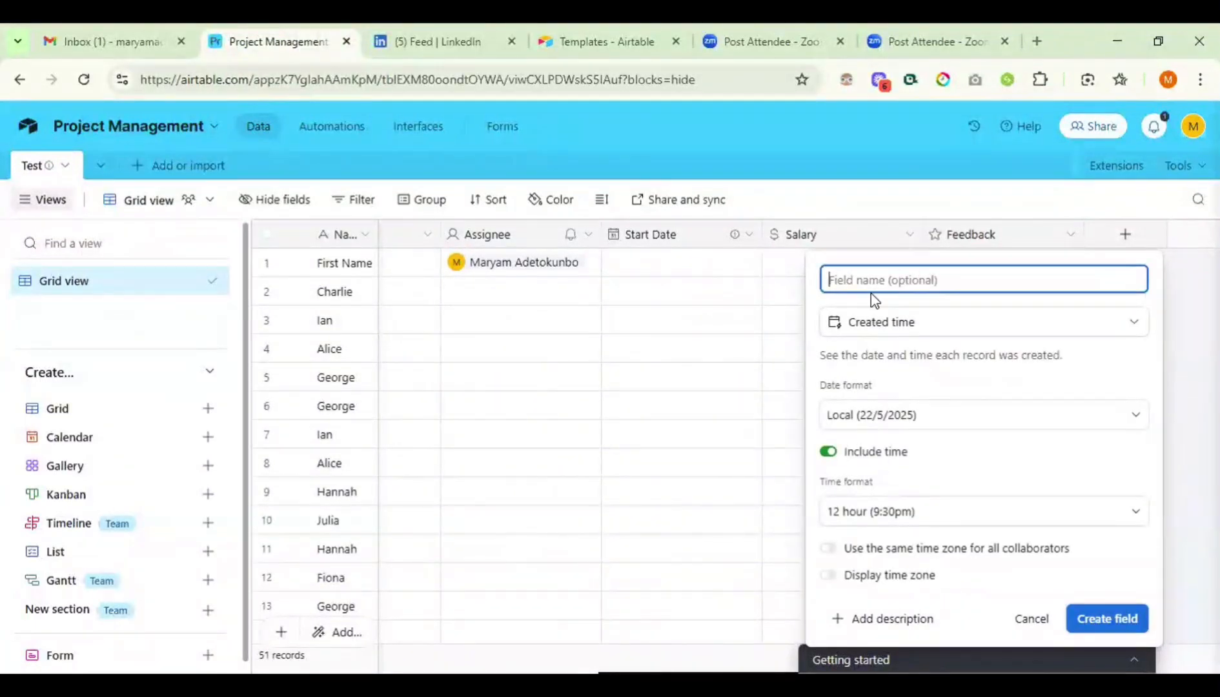
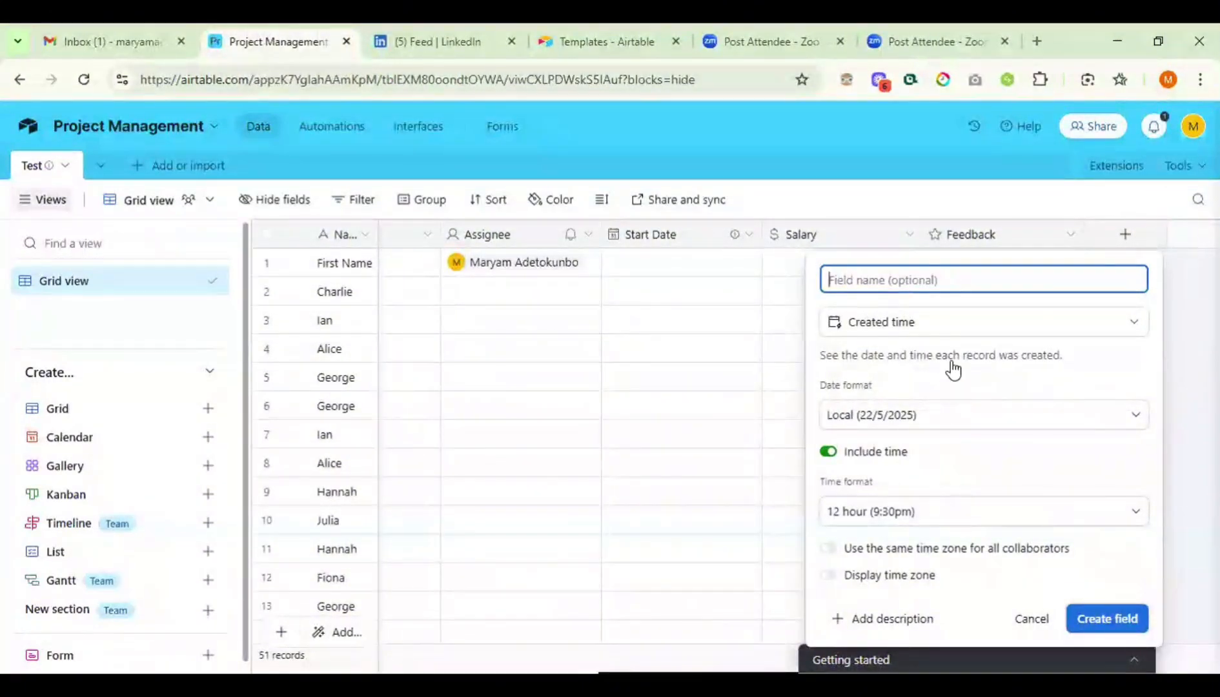
- Create the Created time field, then scroll to the end of the table
left_click(1087, 619)
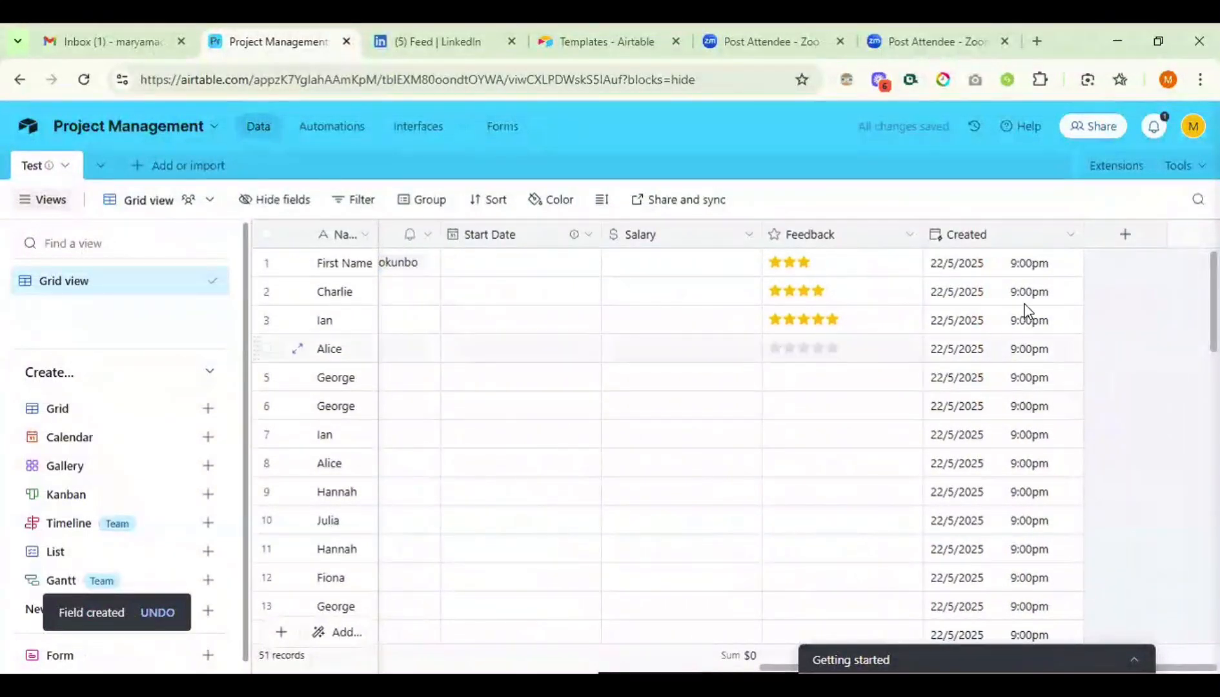
scroll(1032, 442, "down", 5)
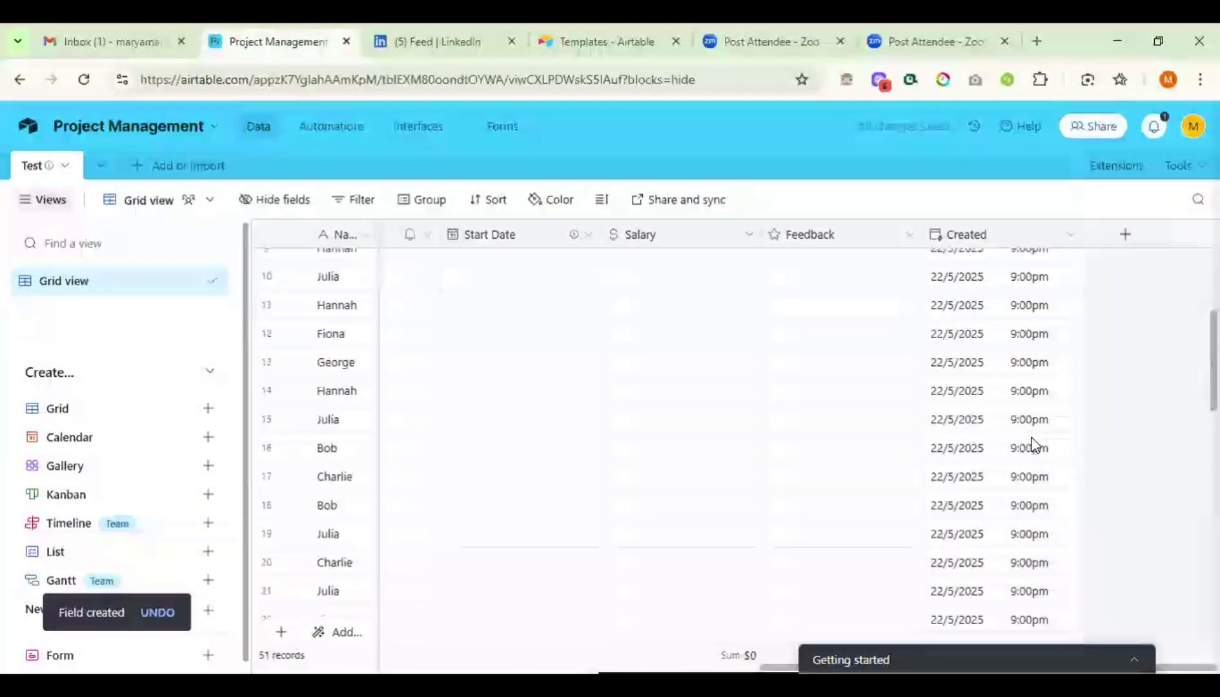
scroll(1033, 442, "down", 2)
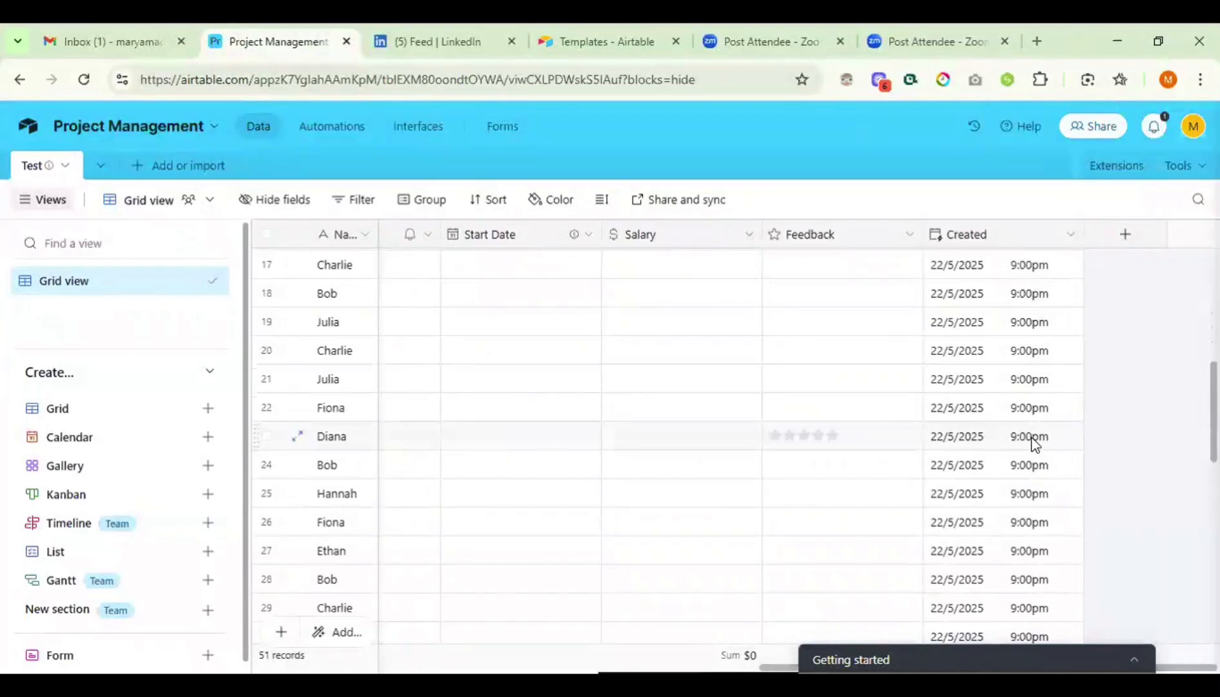
scroll(1032, 442, "up", 4)
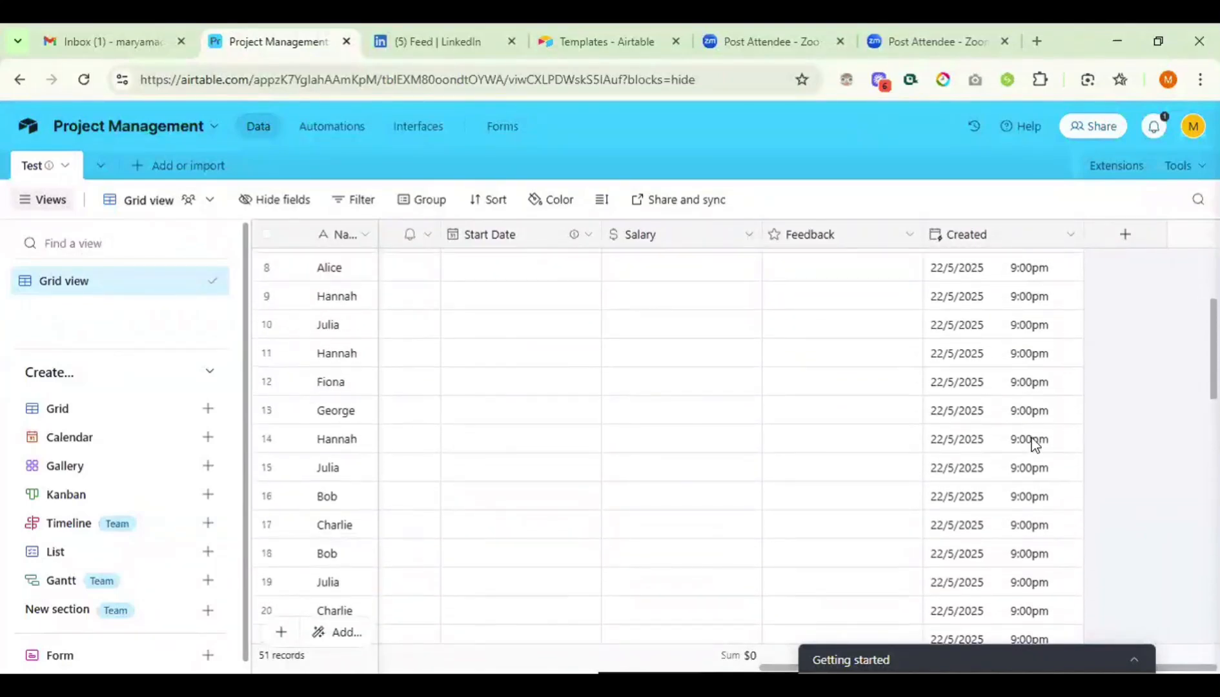
scroll(1032, 442, "up", 3)
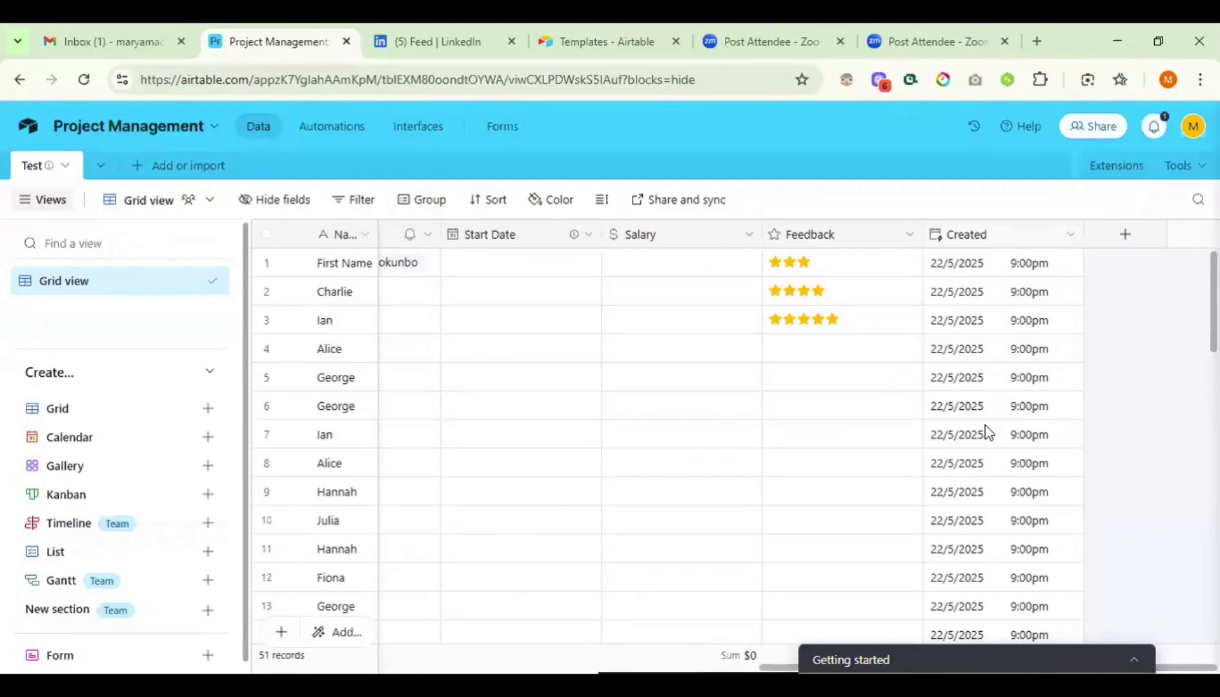
scroll(985, 433, "down", 15)
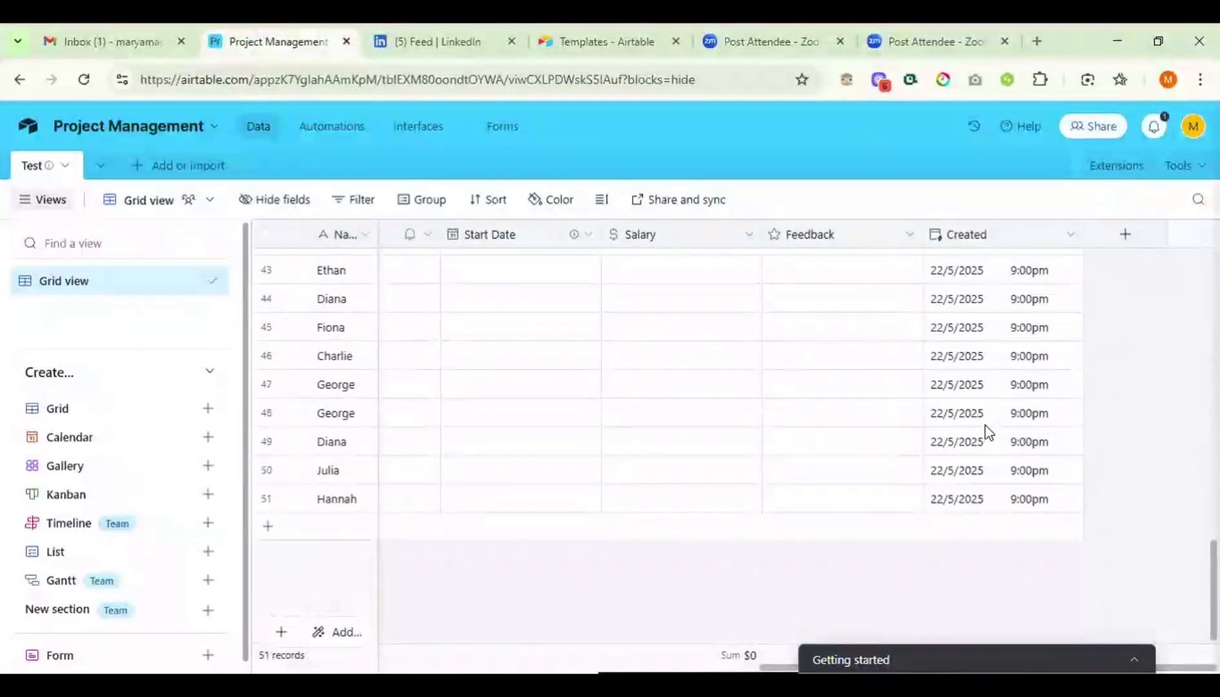
- Add a 52nd record and enter a person's first name in its Name cell
left_click(268, 528)
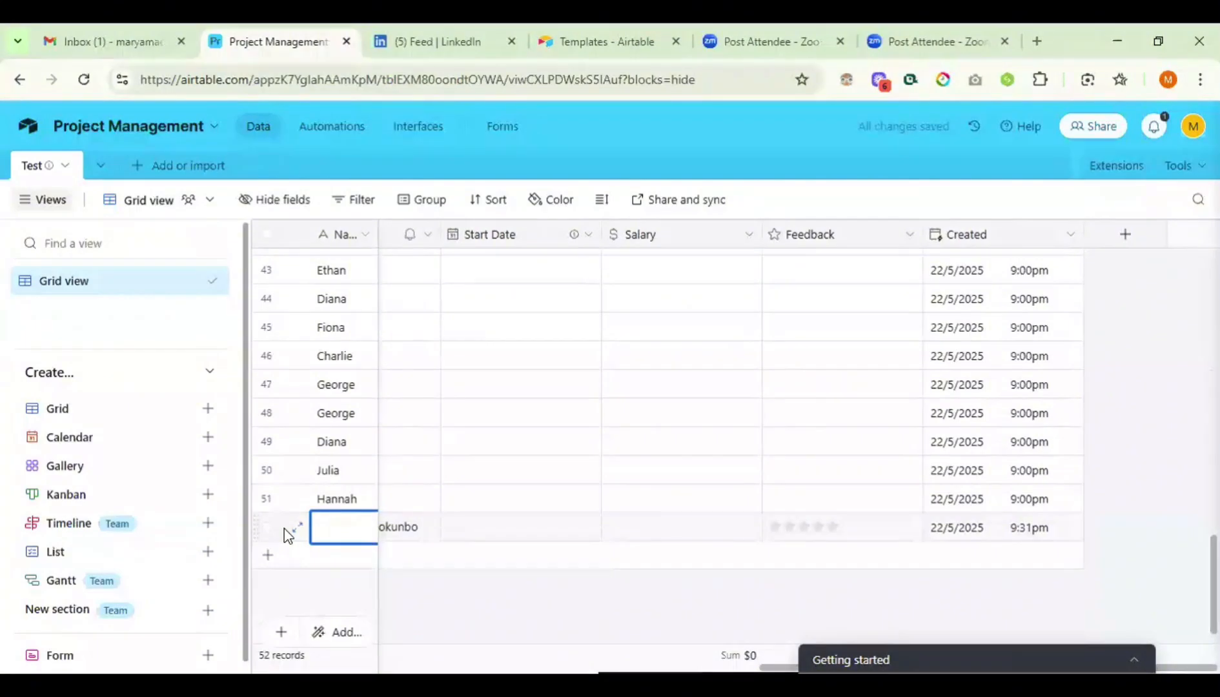
type("Maryam")
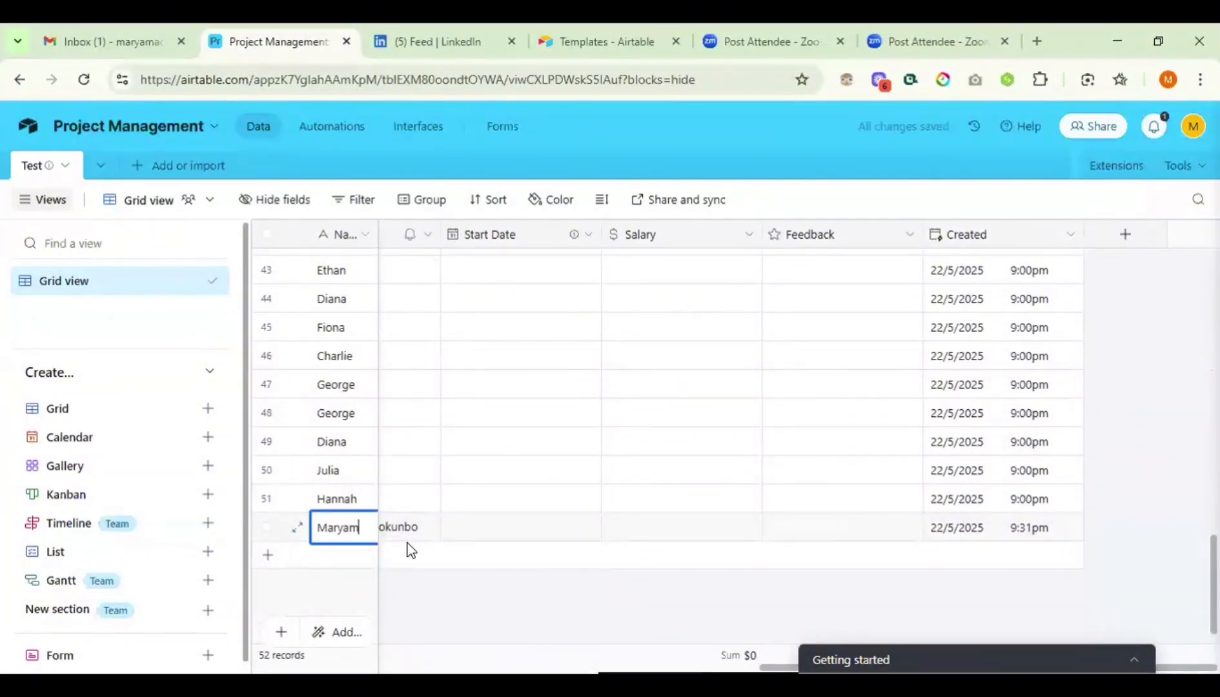
left_click(432, 529)
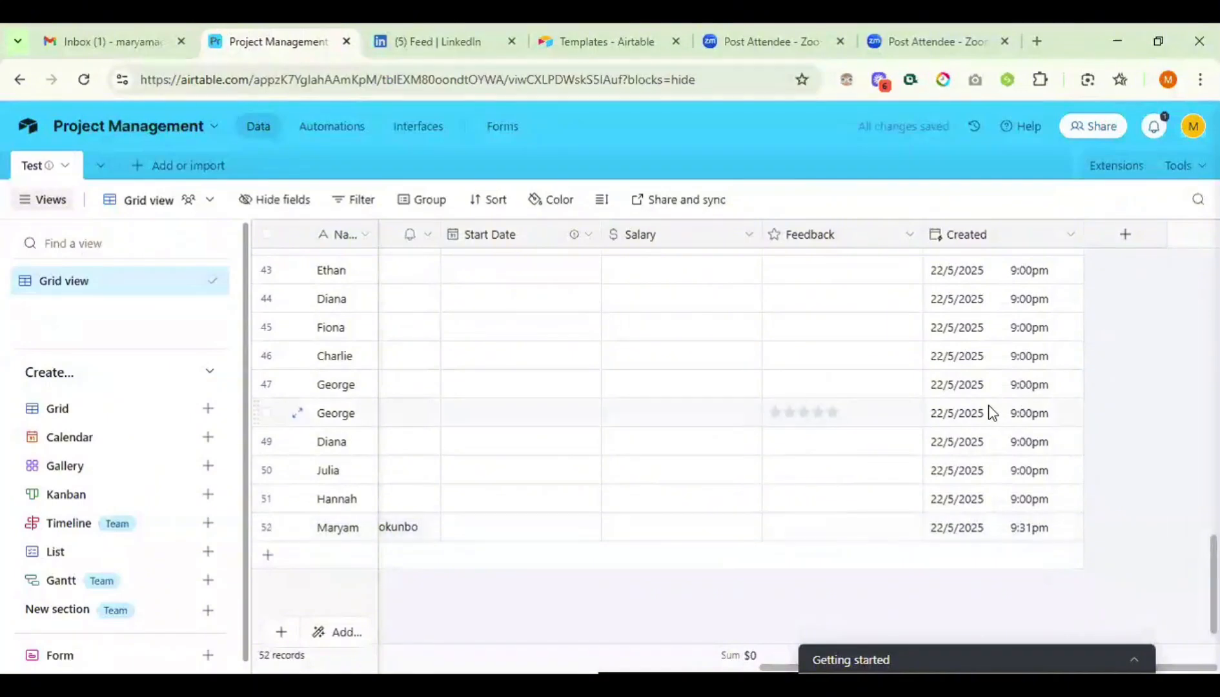
- Add a Last Modified field of type Last modified time to the Test table
left_click(1124, 245)
scroll(928, 509, "down", 3)
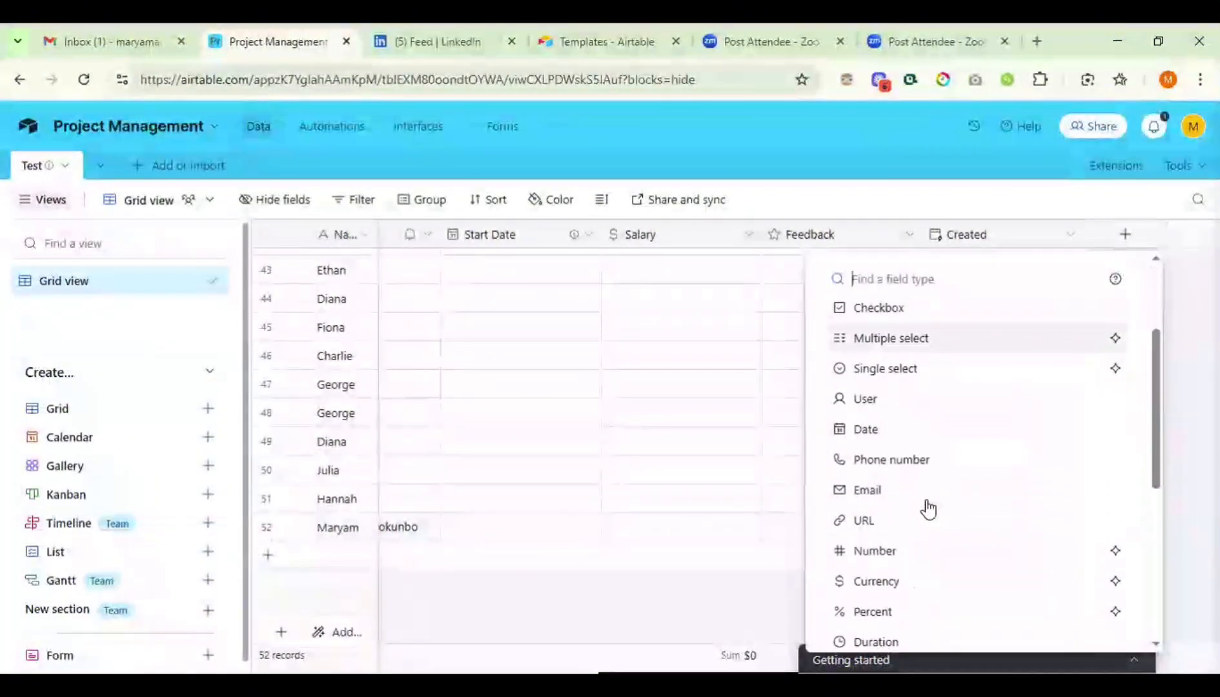
scroll(927, 508, "down", 6)
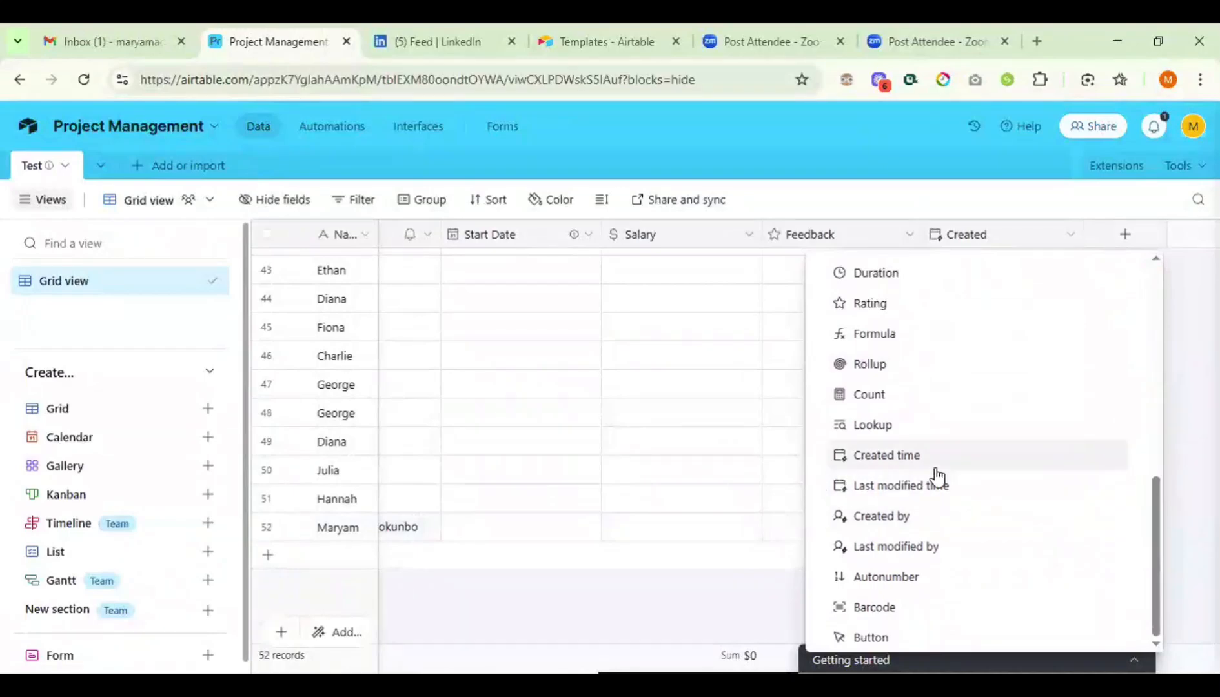
left_click(910, 489)
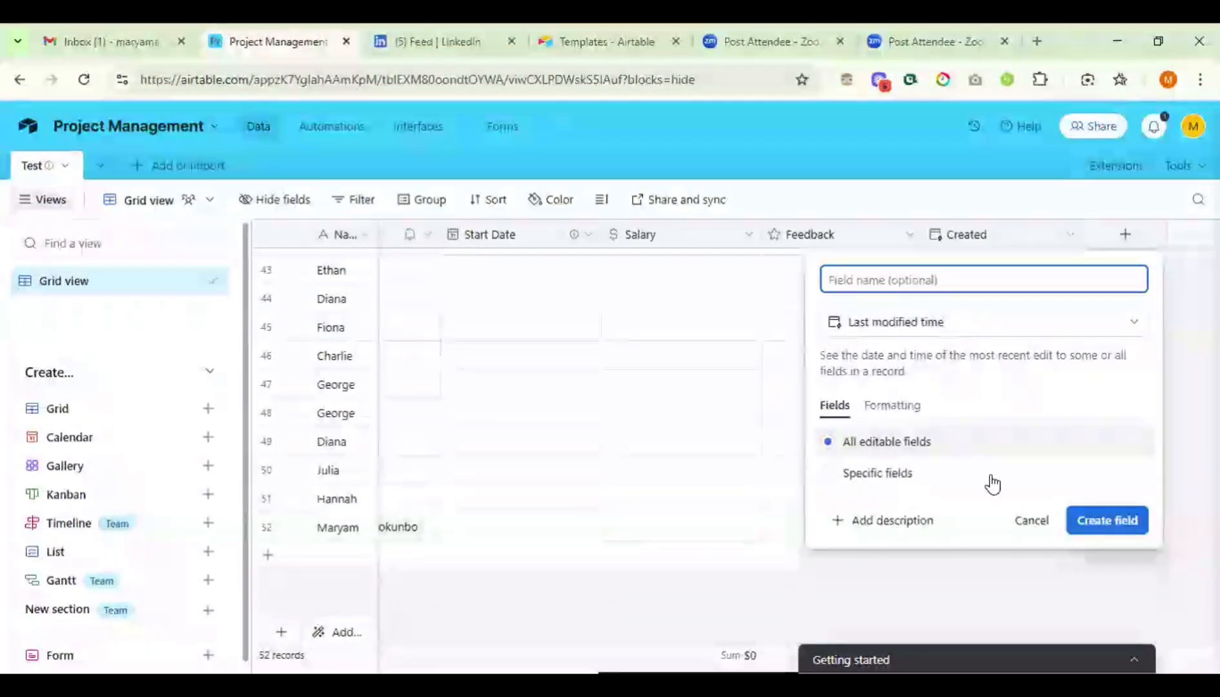
left_click(1105, 522)
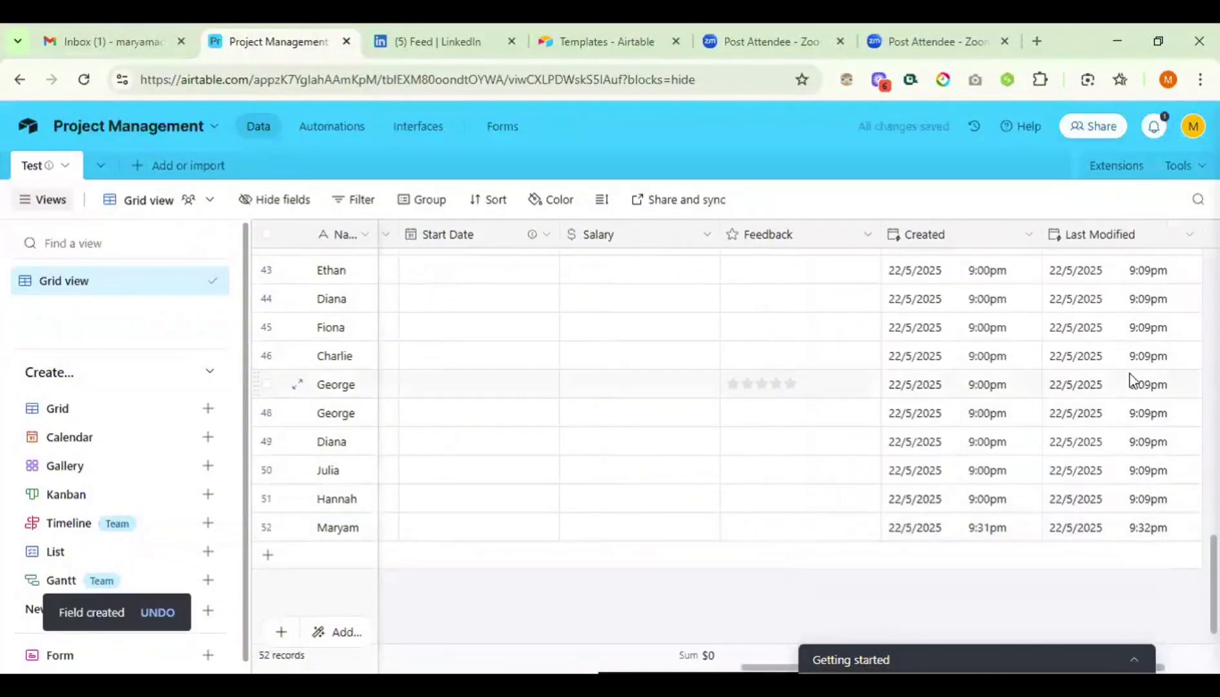
scroll(1130, 375, "right", 2)
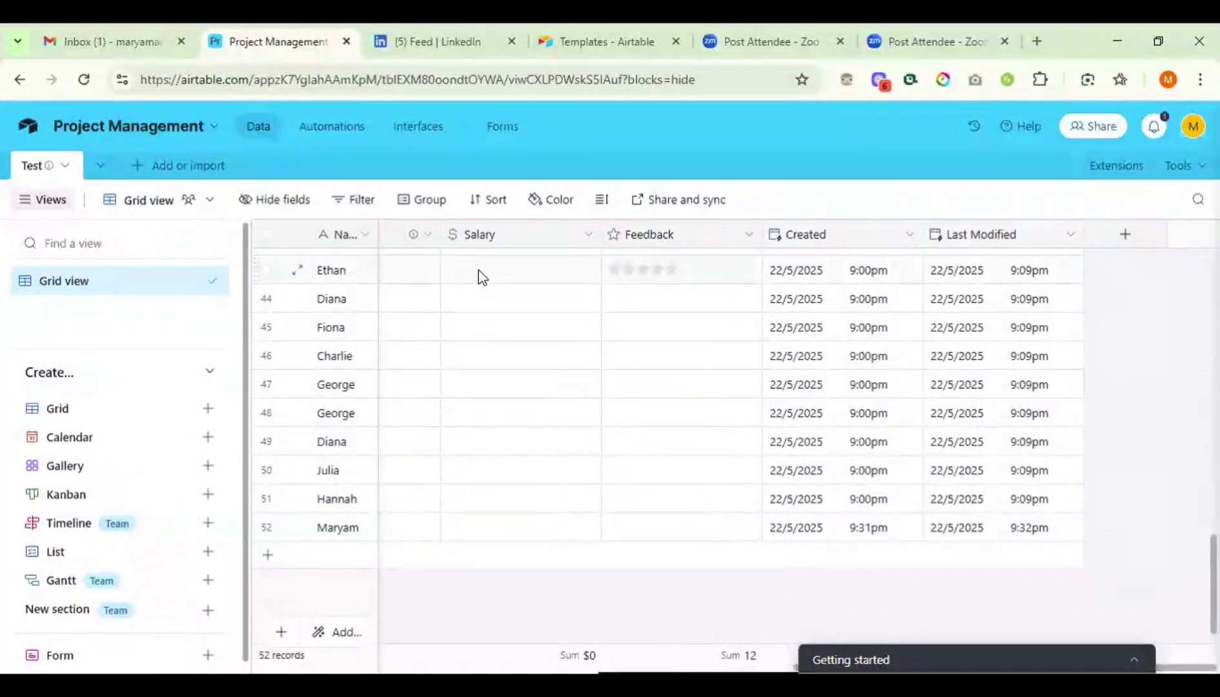
- Enter a Salary of $60000 for record 42
left_click(479, 270)
scroll(478, 270, "up", 1)
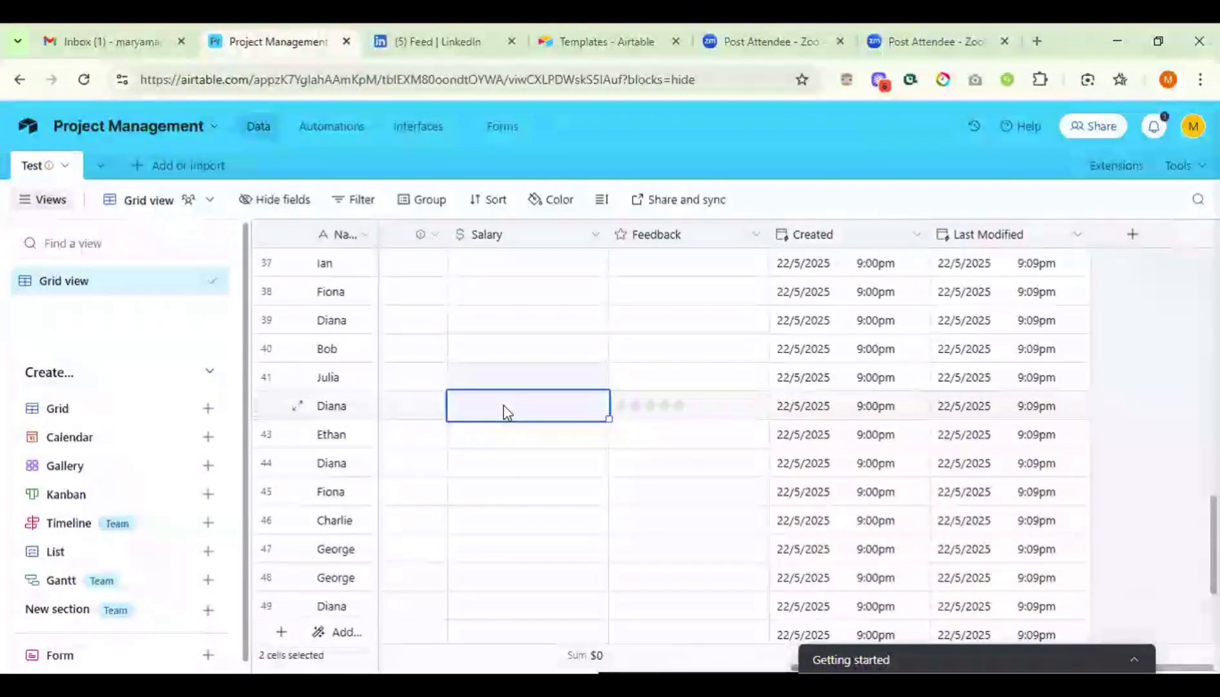
type("60000")
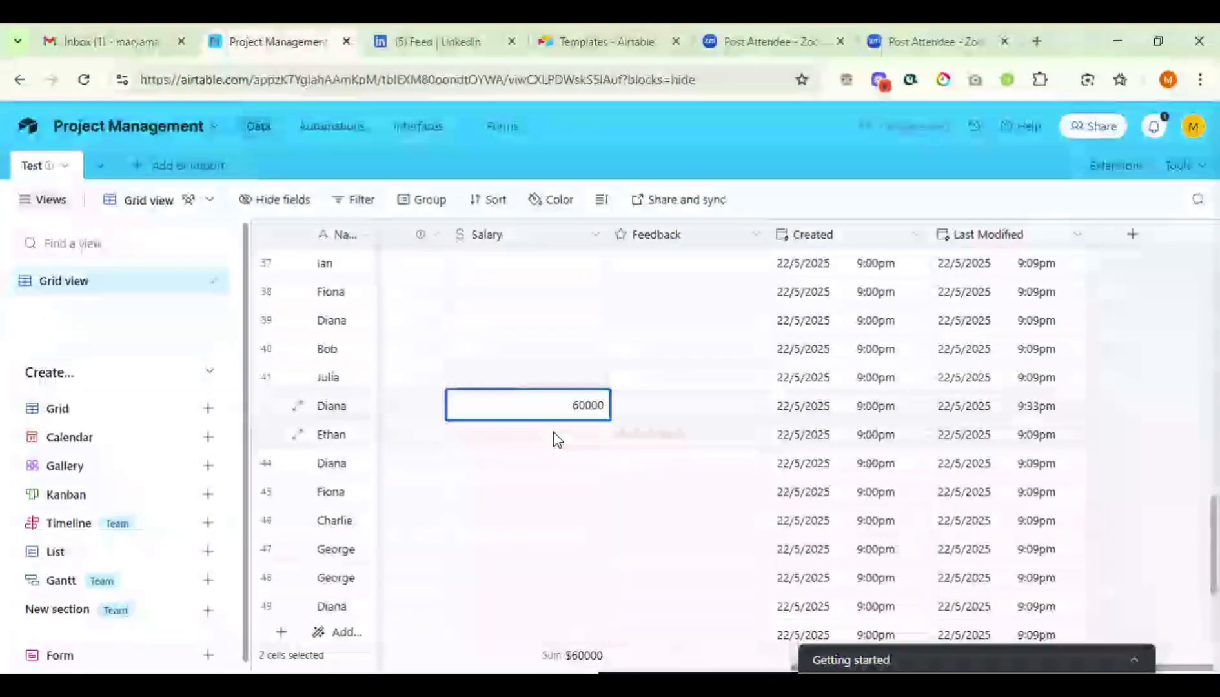
left_click(552, 432)
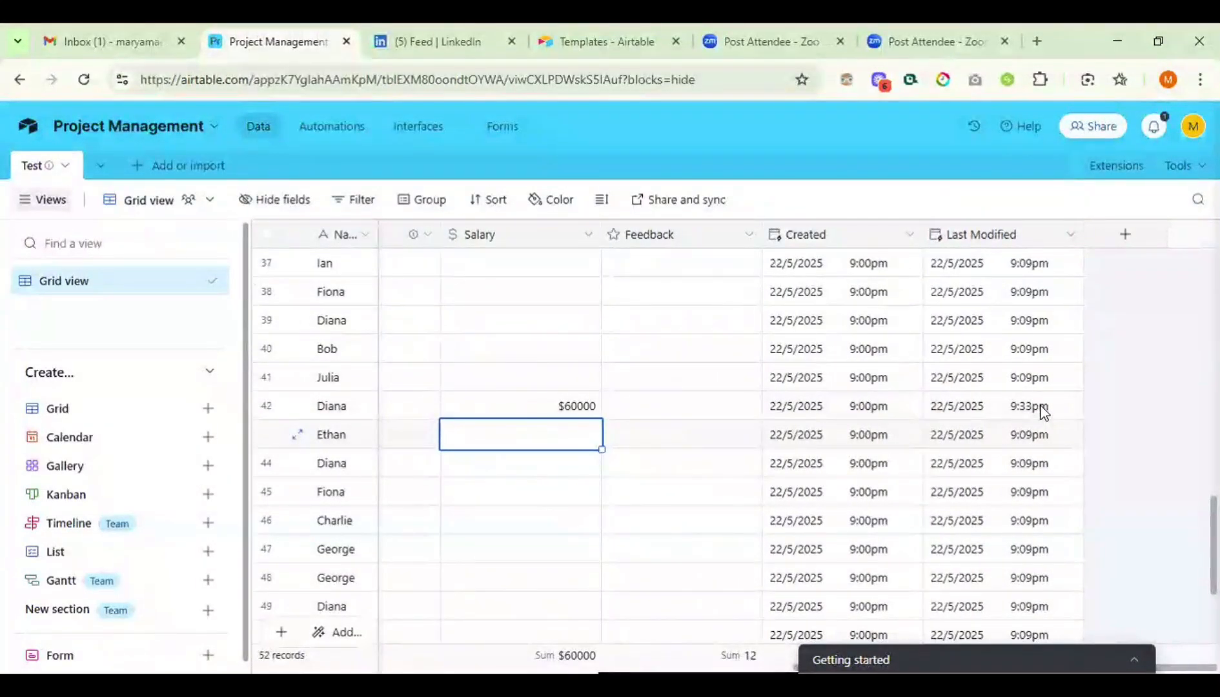
- Add a Created By field of type Created by, showing each record's creator
left_click(1125, 234)
scroll(936, 484, "down", 5)
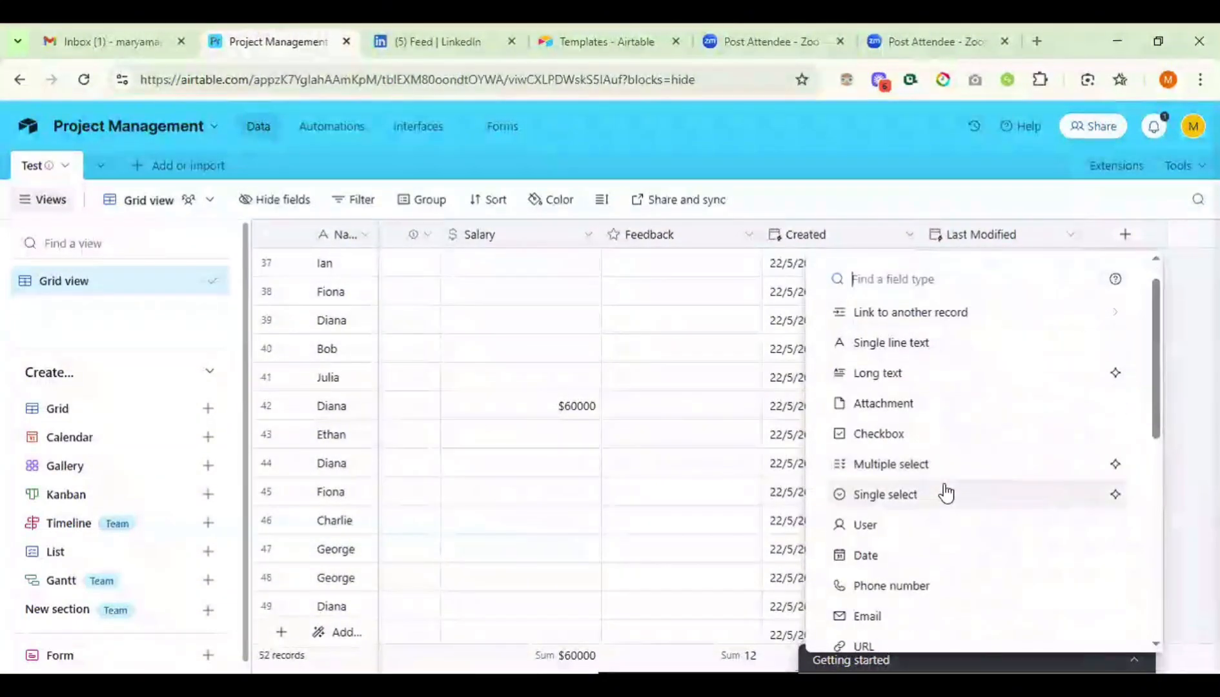
scroll(945, 492, "down", 3)
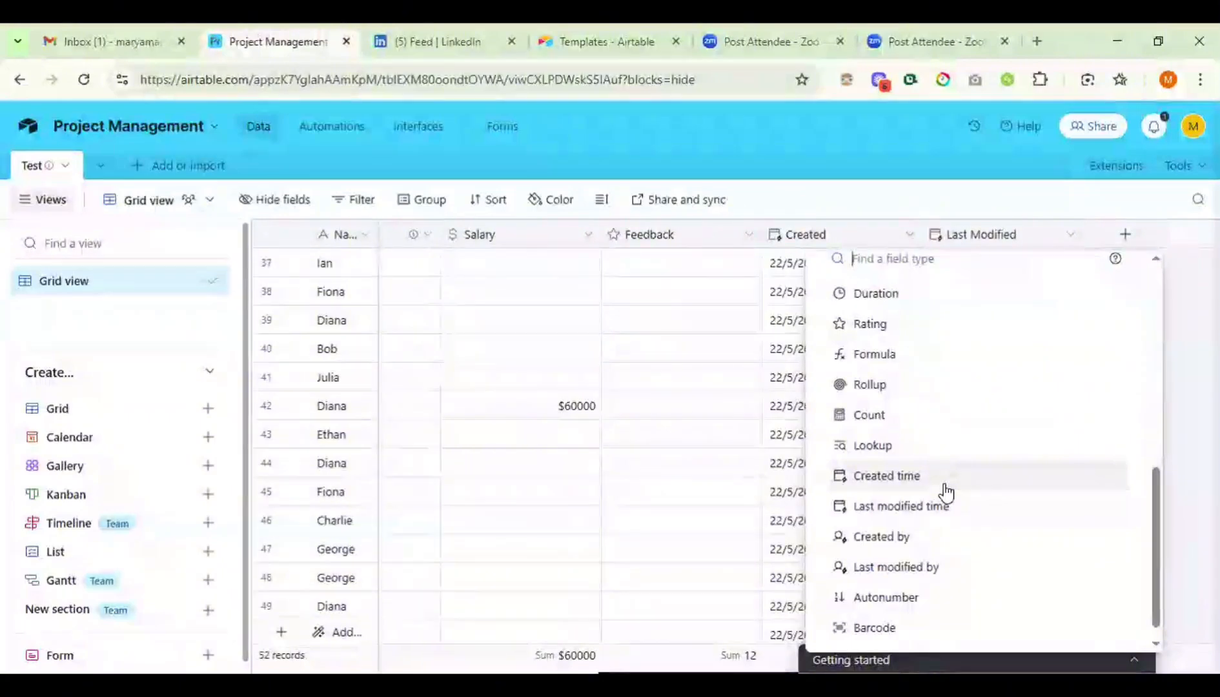
scroll(946, 492, "down", 1)
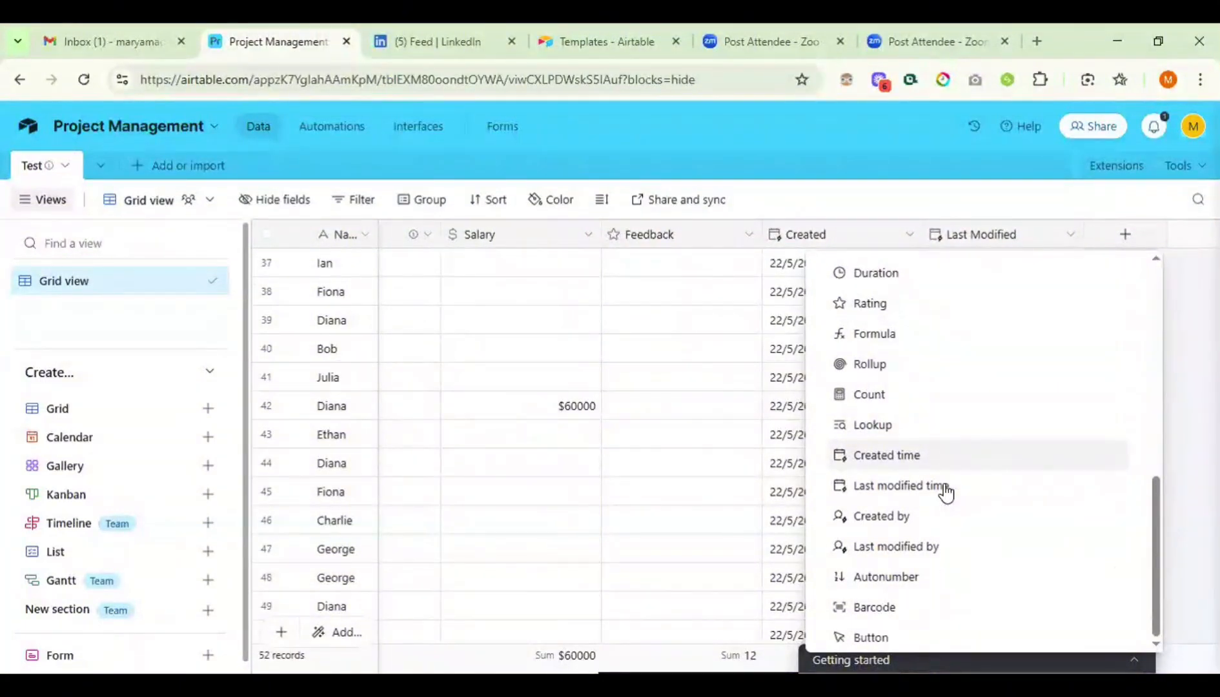
left_click(879, 516)
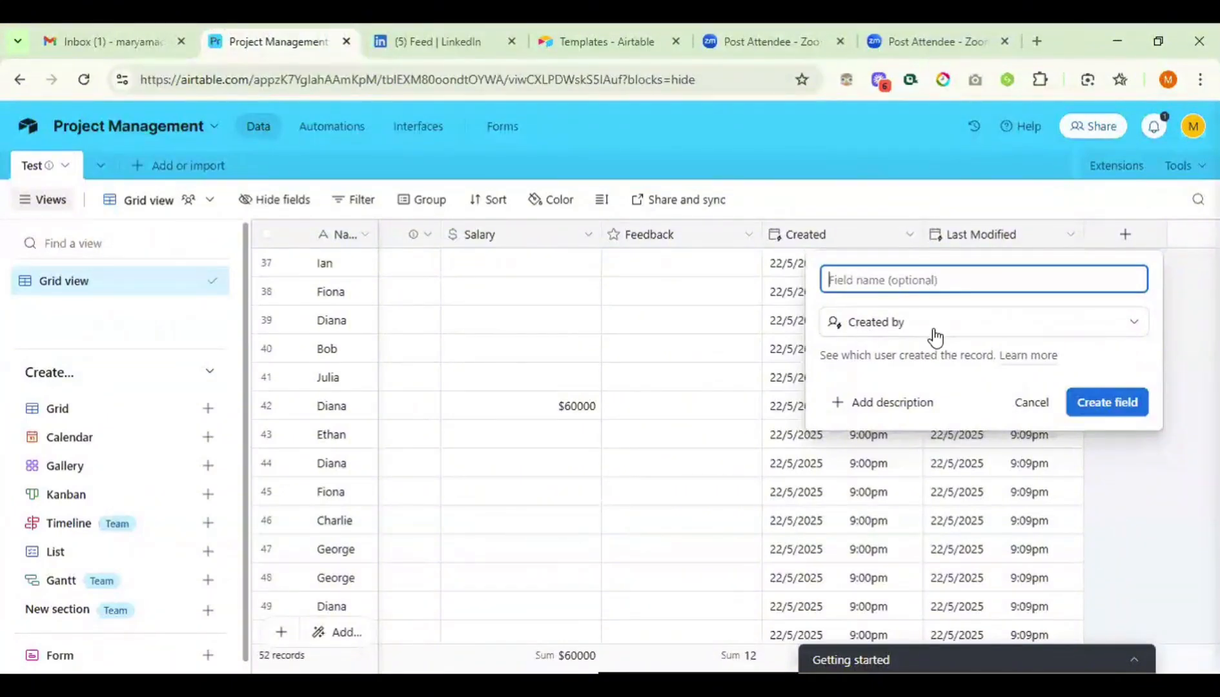
left_click(1105, 403)
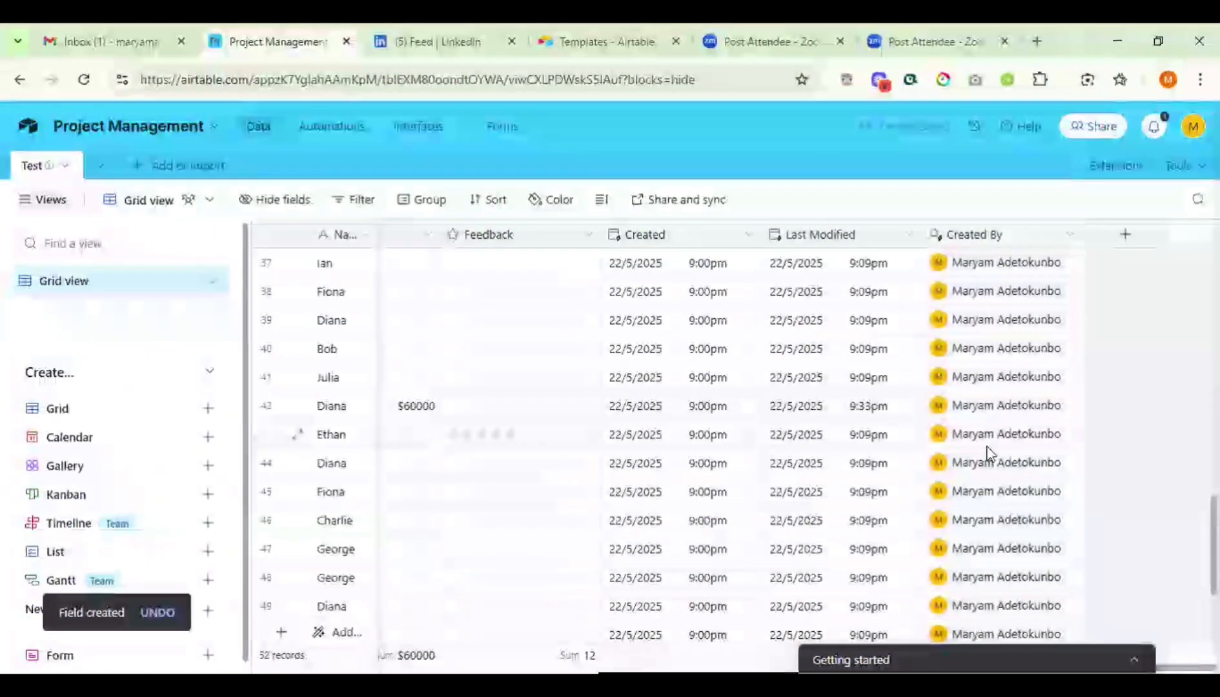
scroll(987, 453, "down", 3)
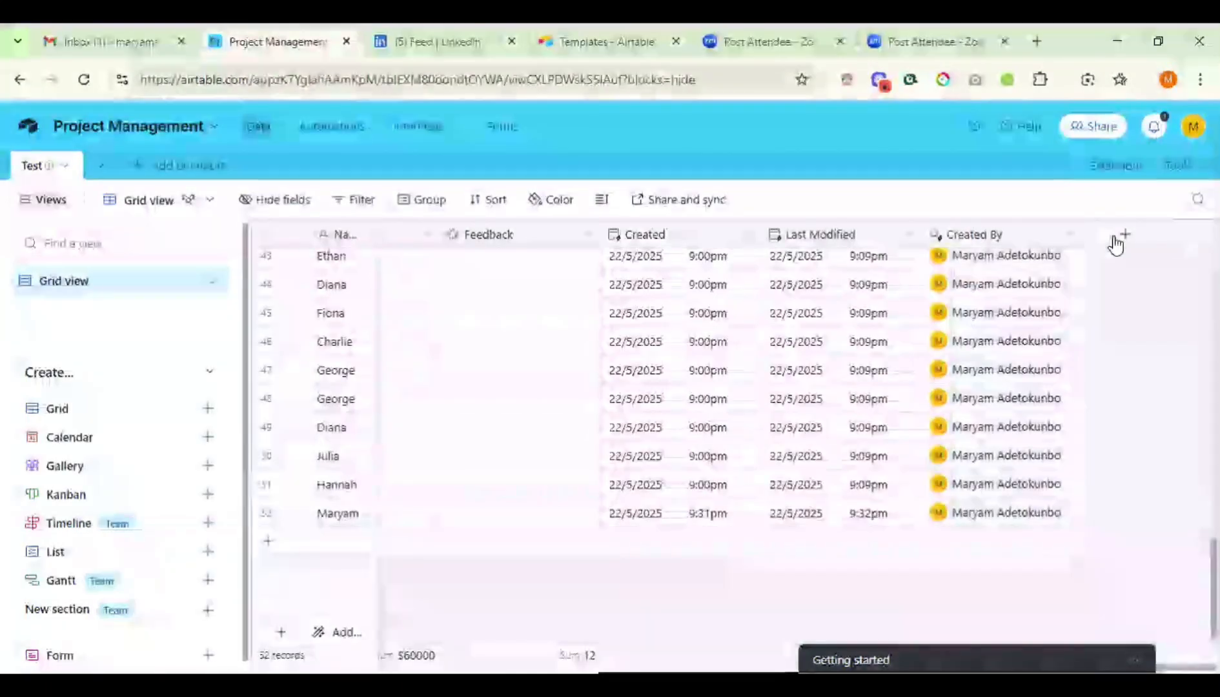
- Add an Autonumber field named Id, numbering the records 1 to 52
left_click(1116, 245)
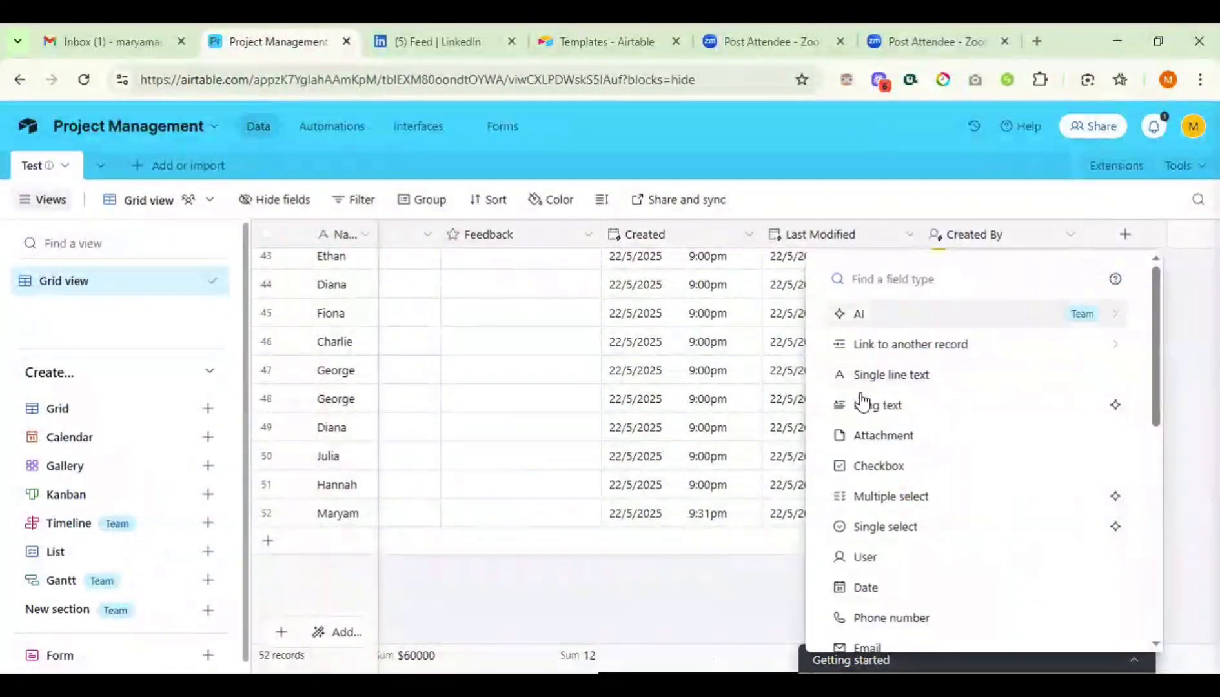
scroll(931, 466, "down", 8)
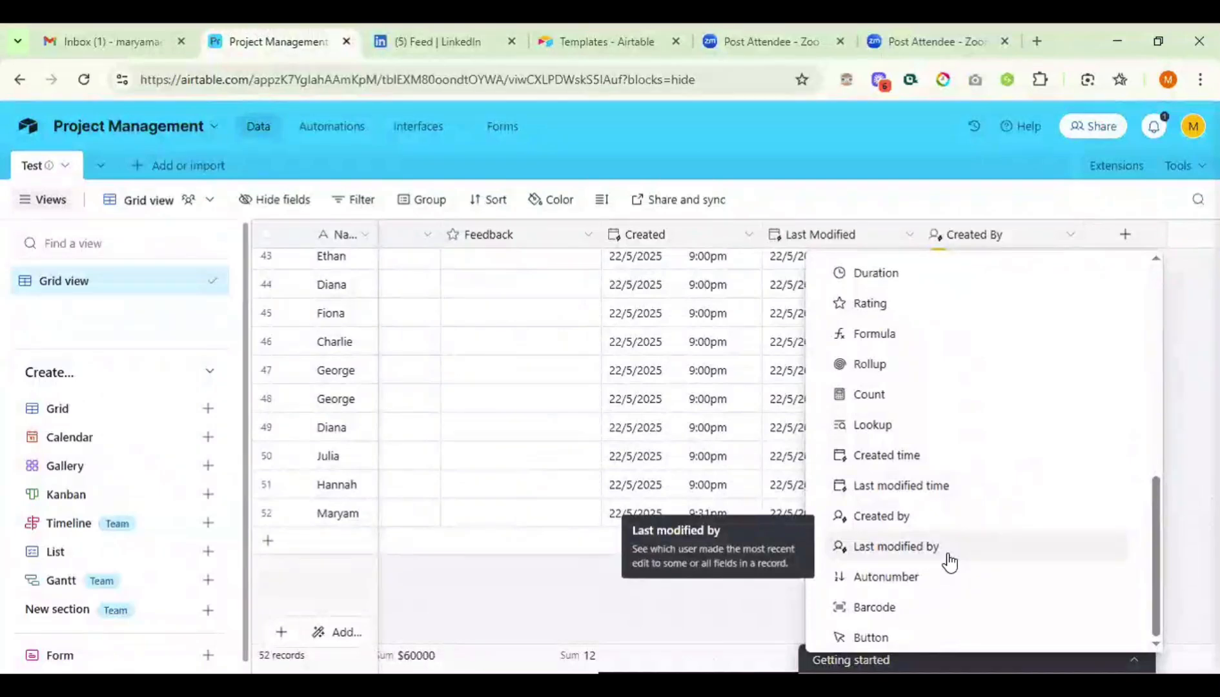
left_click(887, 578)
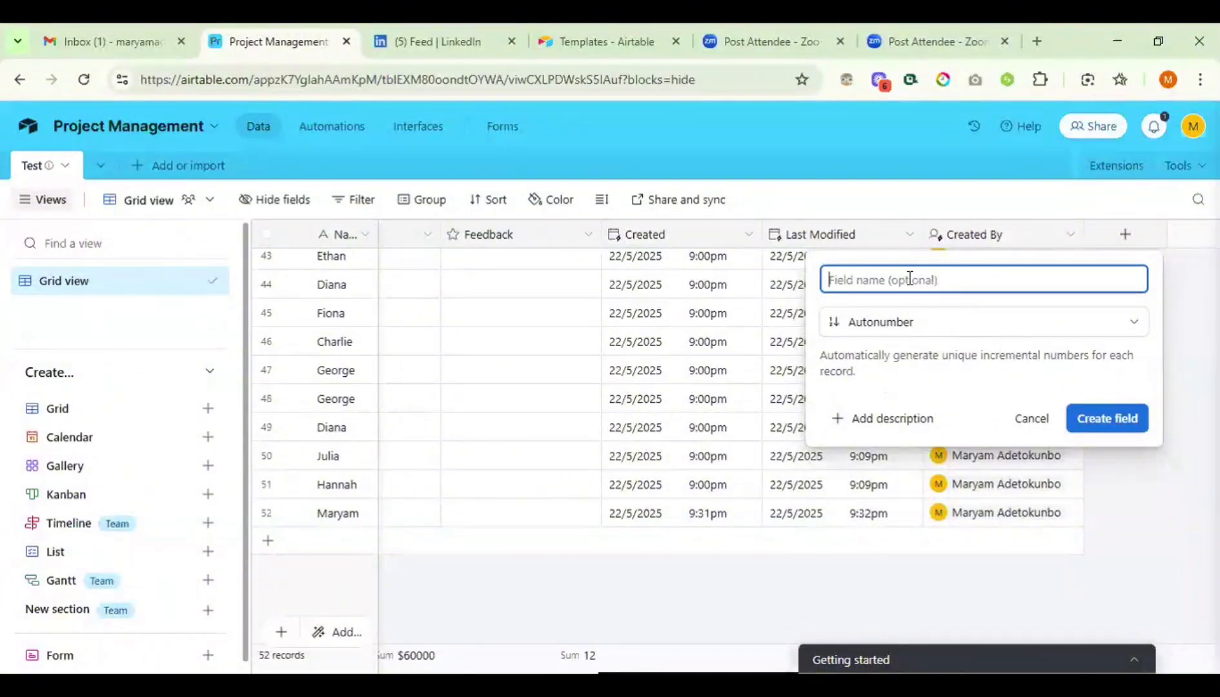
type("Id")
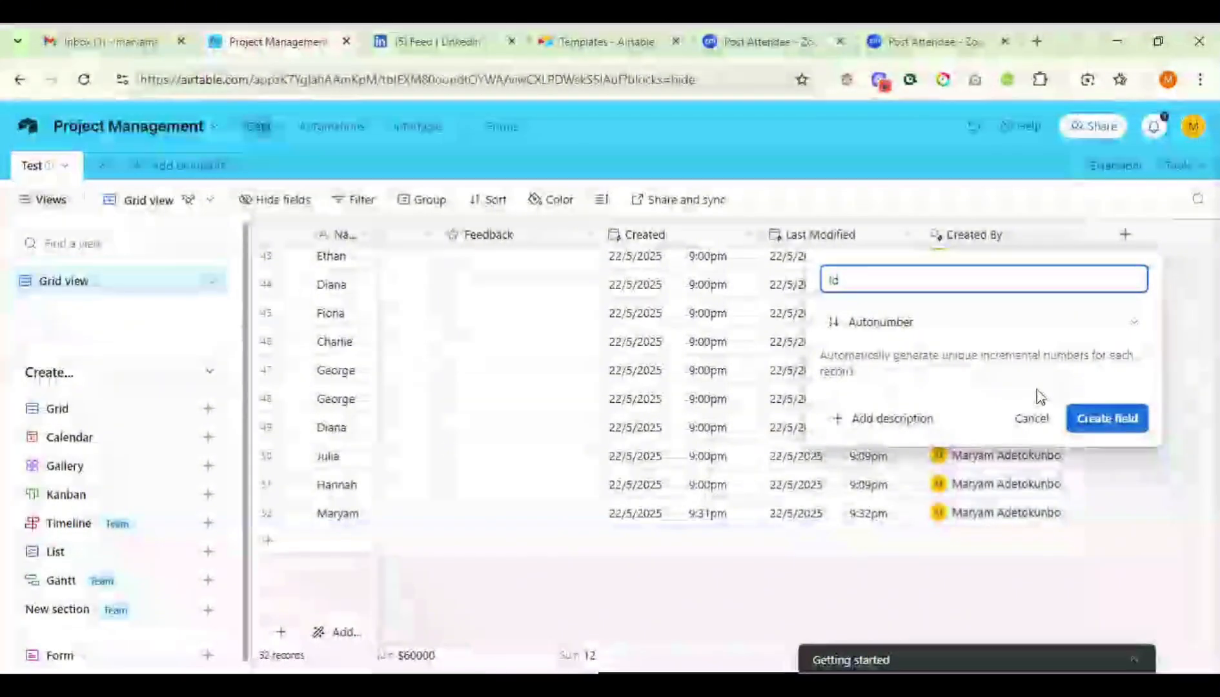
left_click(1091, 428)
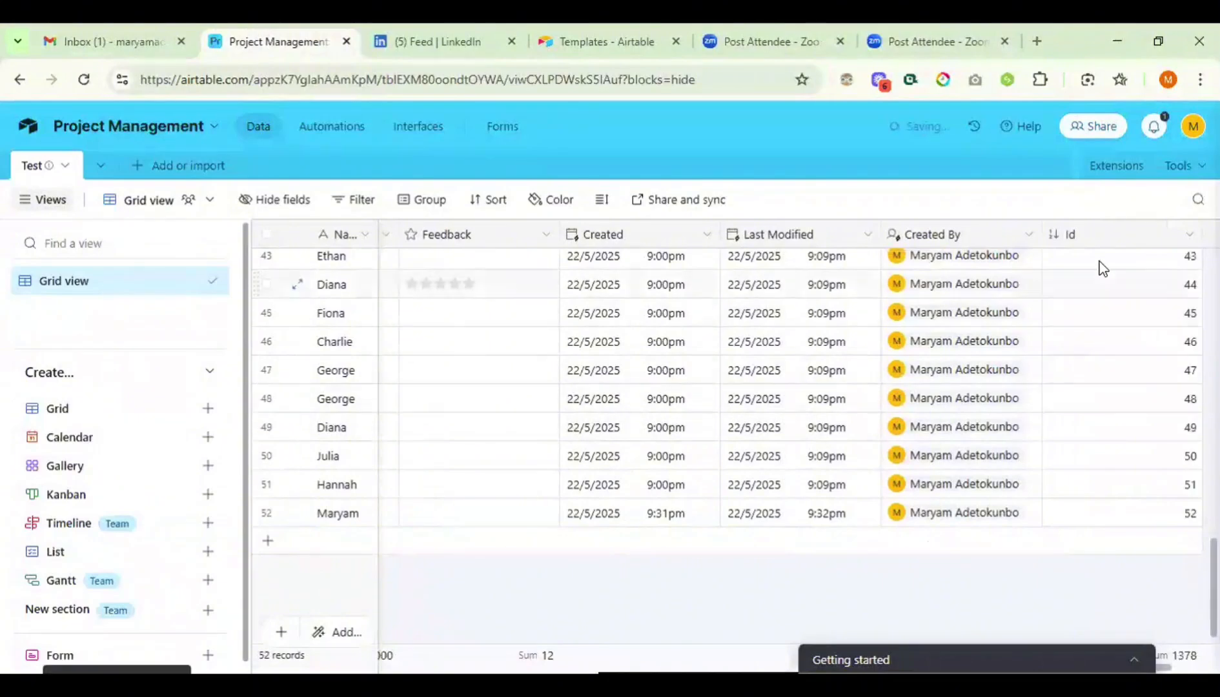
- Scroll the grid to rows 35–48 and the far-right add-field column
scroll(1118, 291, "up", 15)
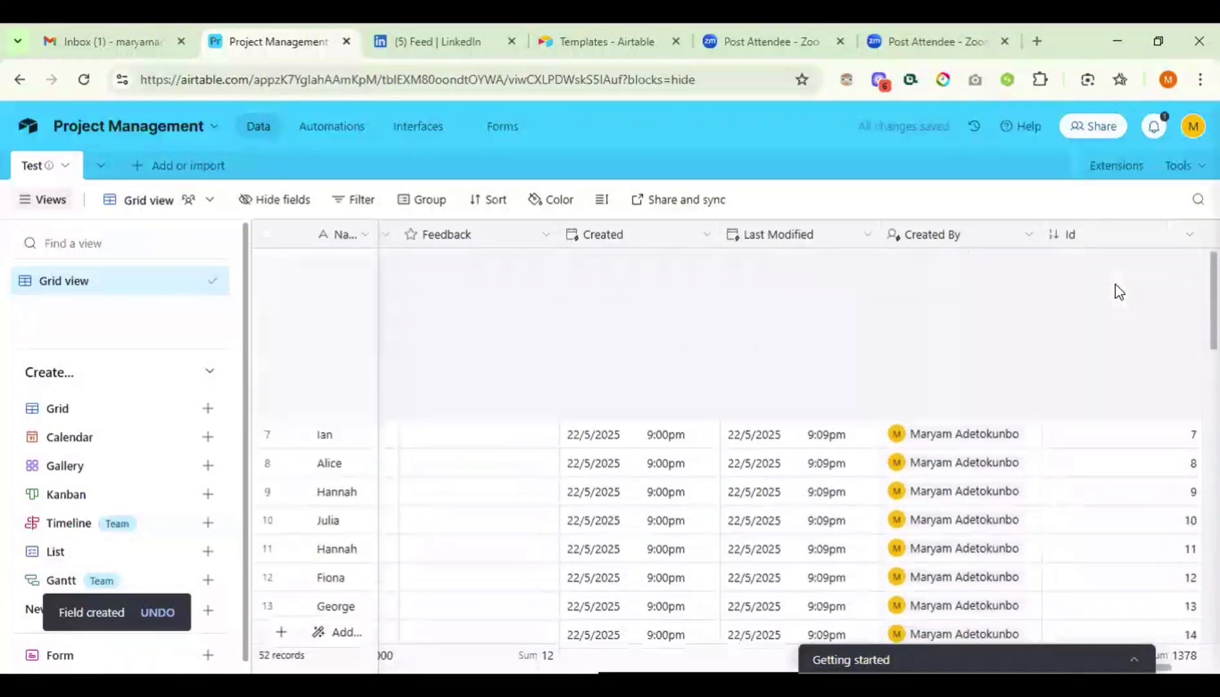
scroll(1164, 448, "down", 12)
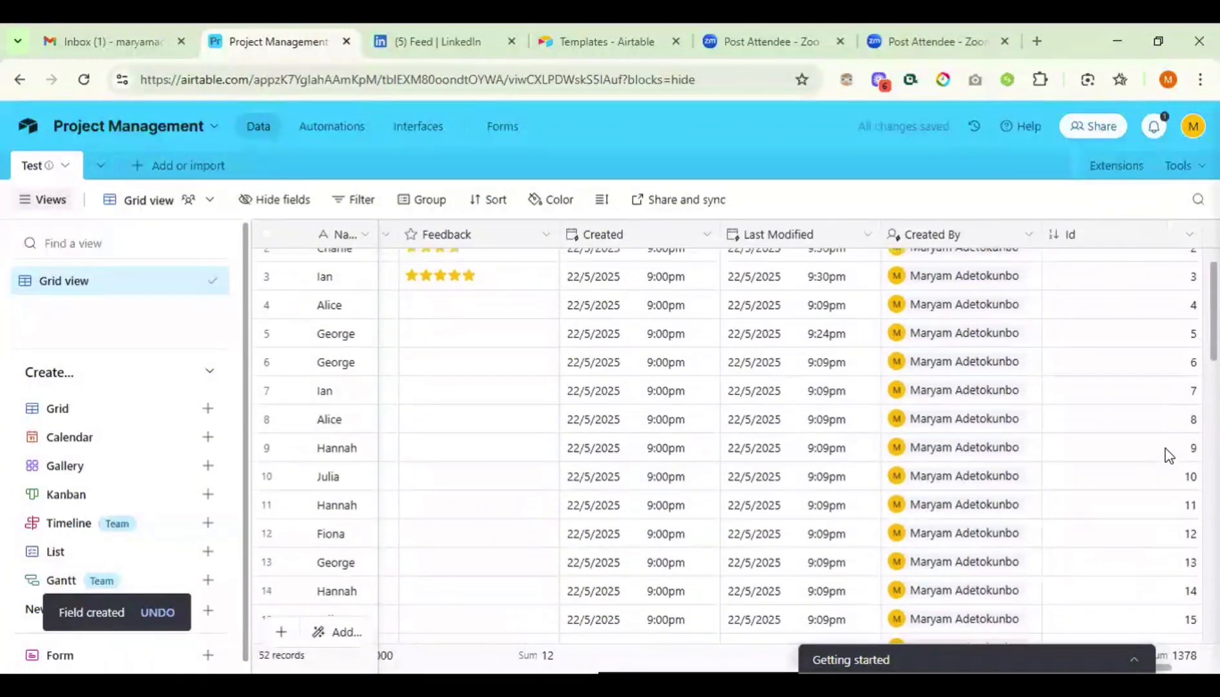
scroll(1164, 448, "down", 3)
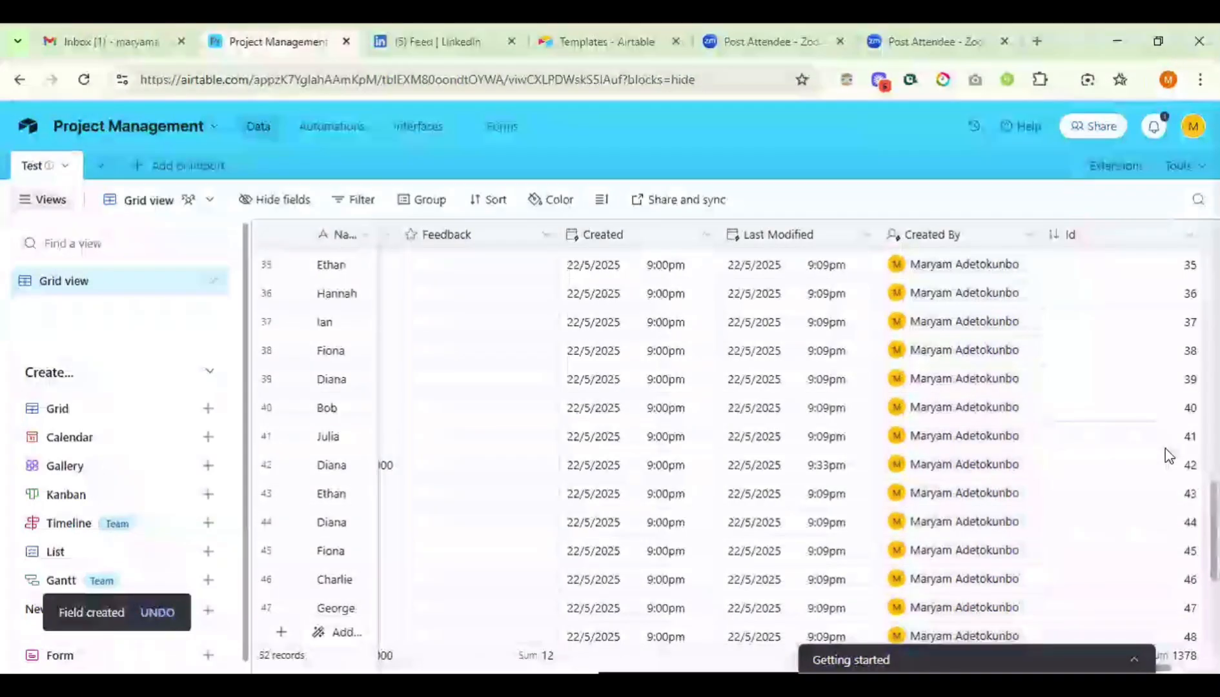
scroll(1168, 453, "right", 3)
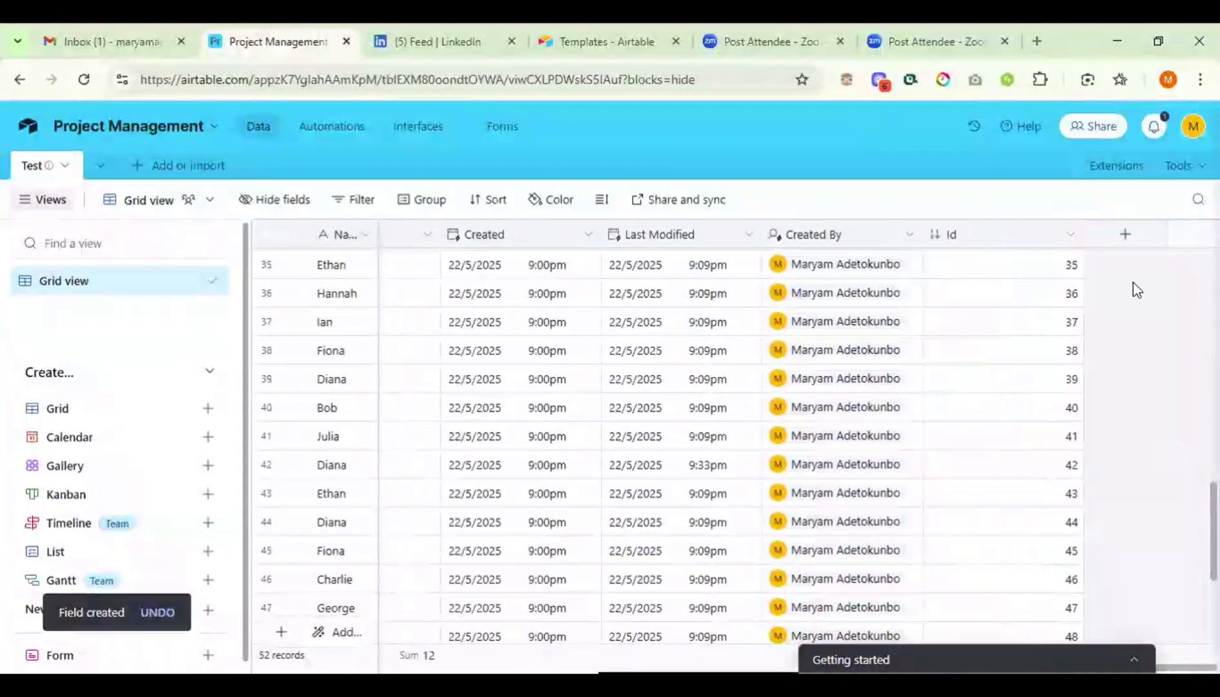
- Start a new Button field named Click me
left_click(1125, 235)
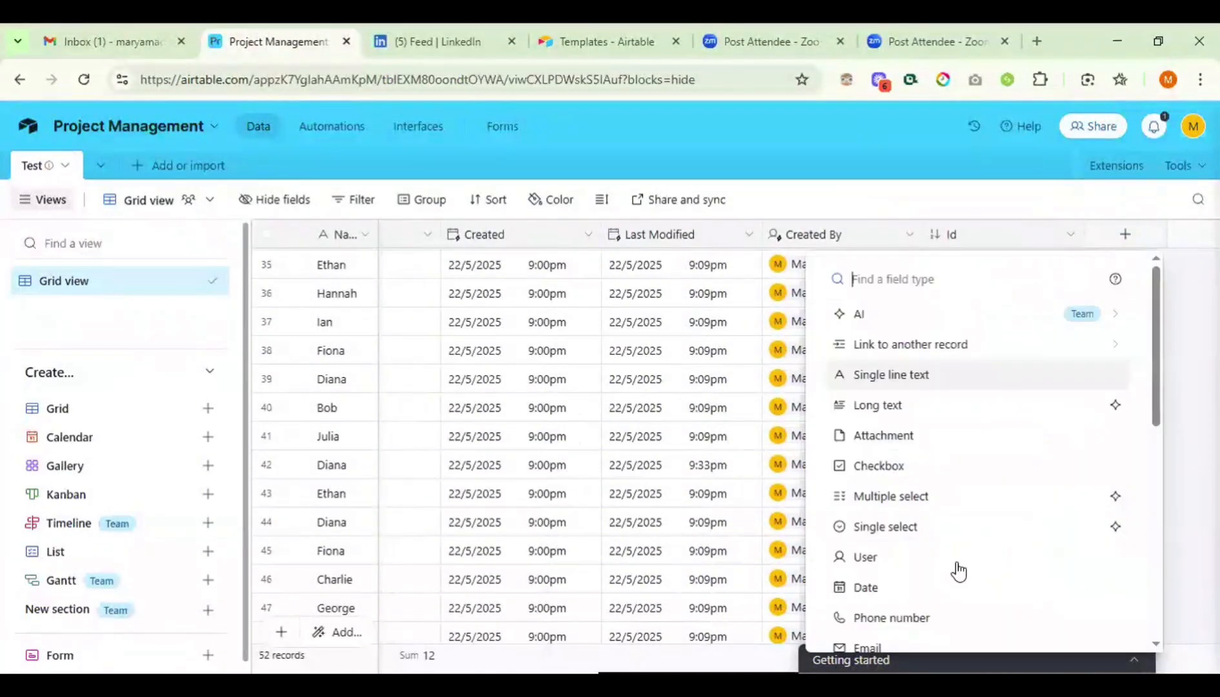
scroll(957, 569, "down", 3)
scroll(957, 571, "down", 5)
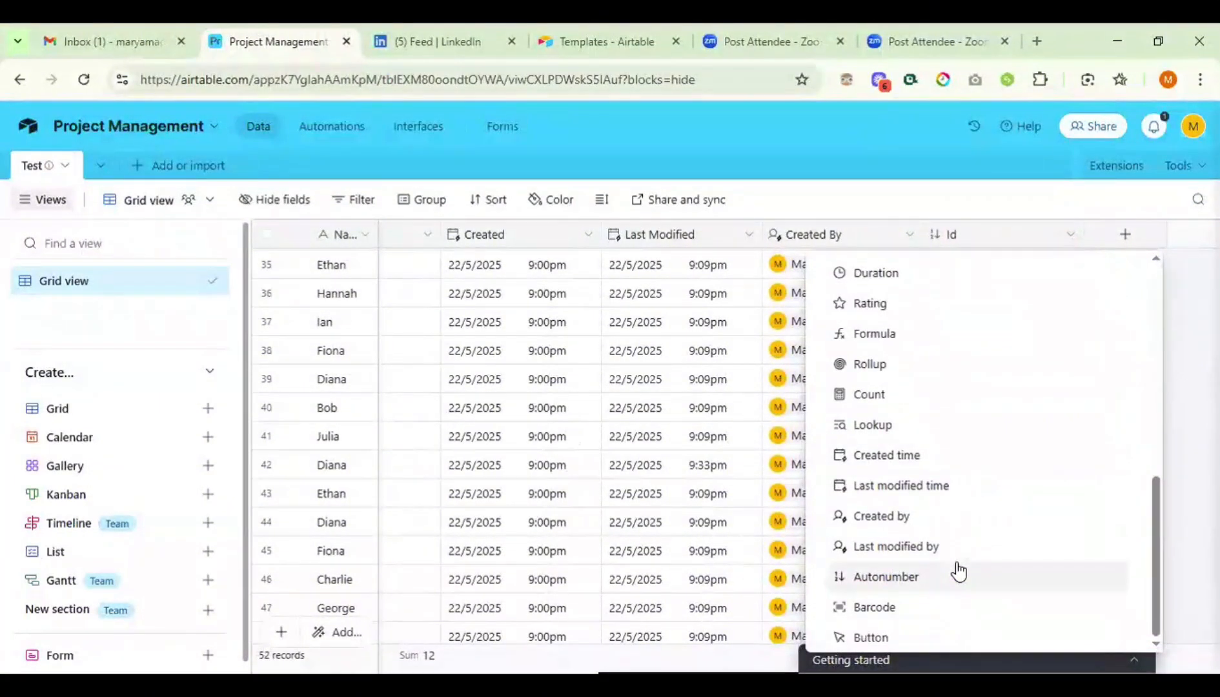
left_click(875, 638)
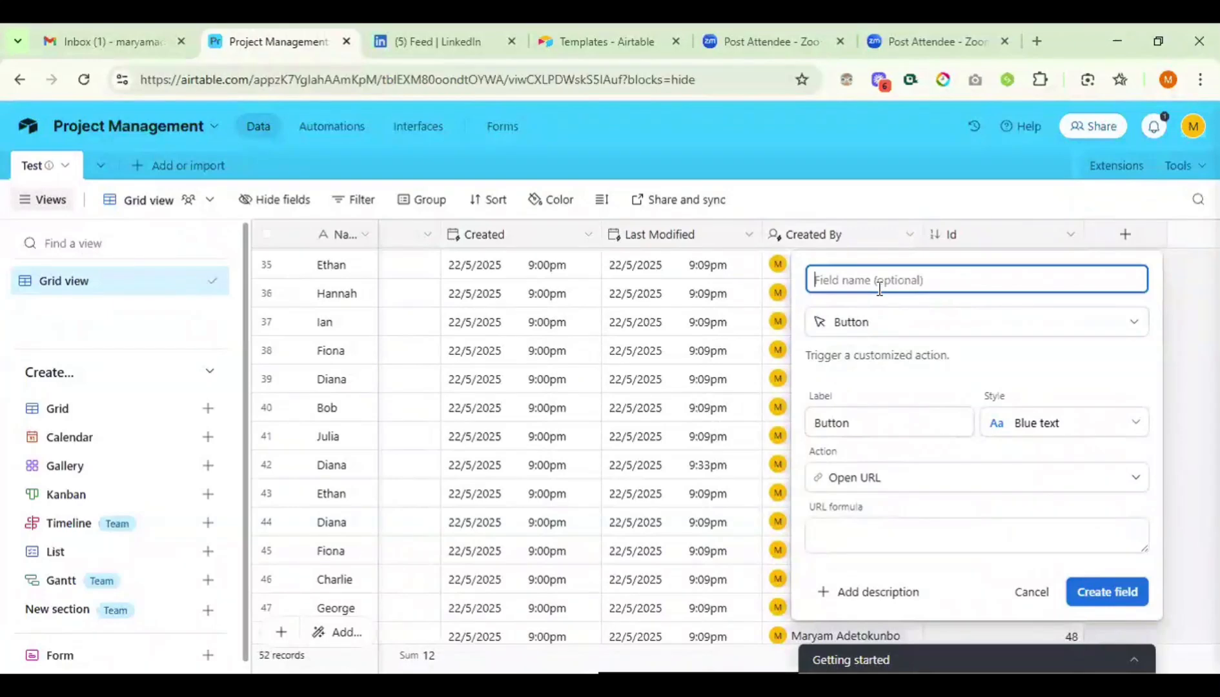
type("Cl")
type("ick me")
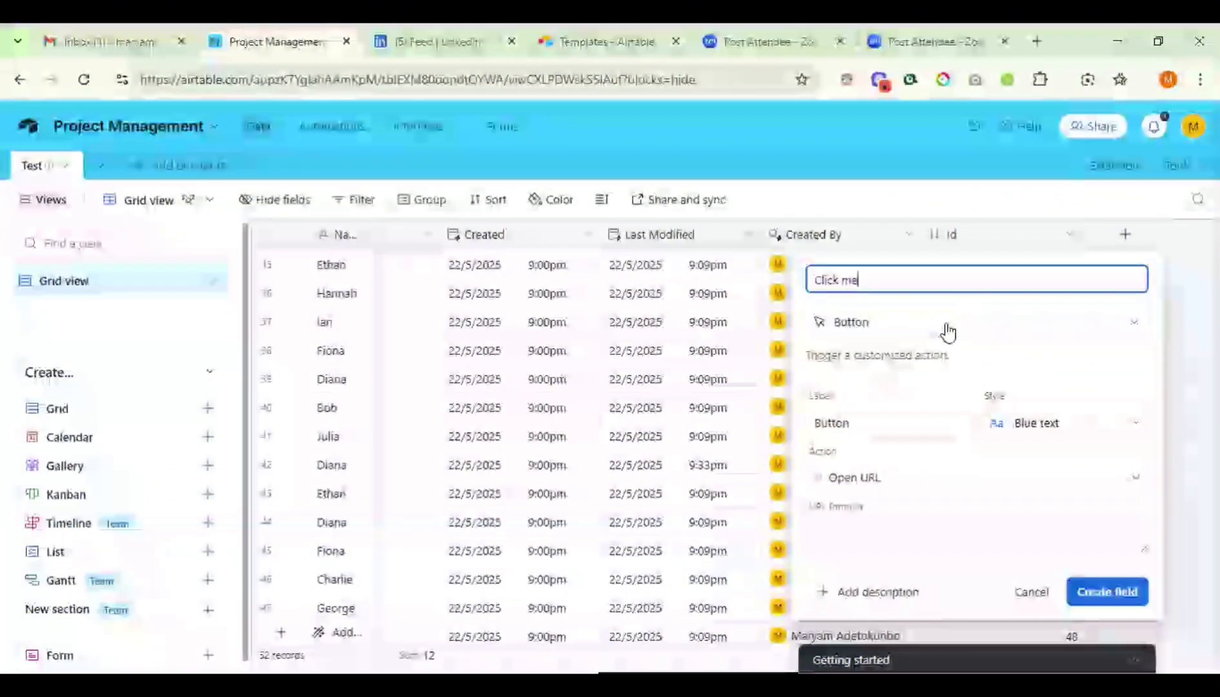
left_click(948, 333)
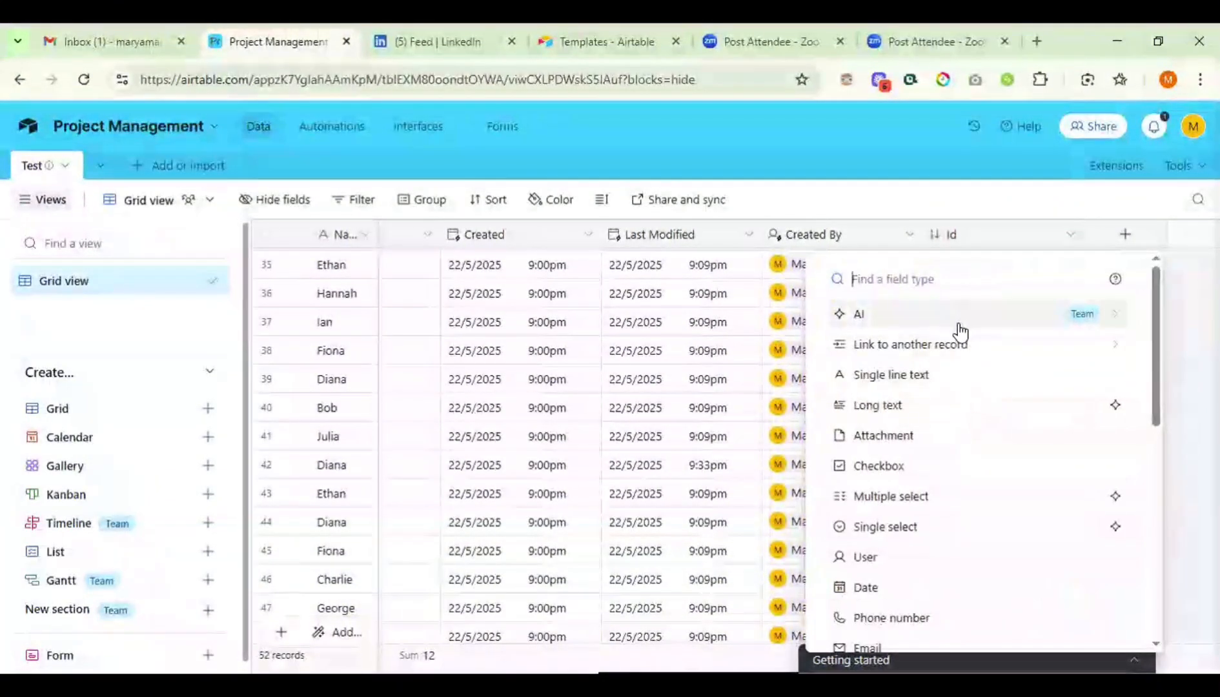
scroll(928, 557, "down", 7)
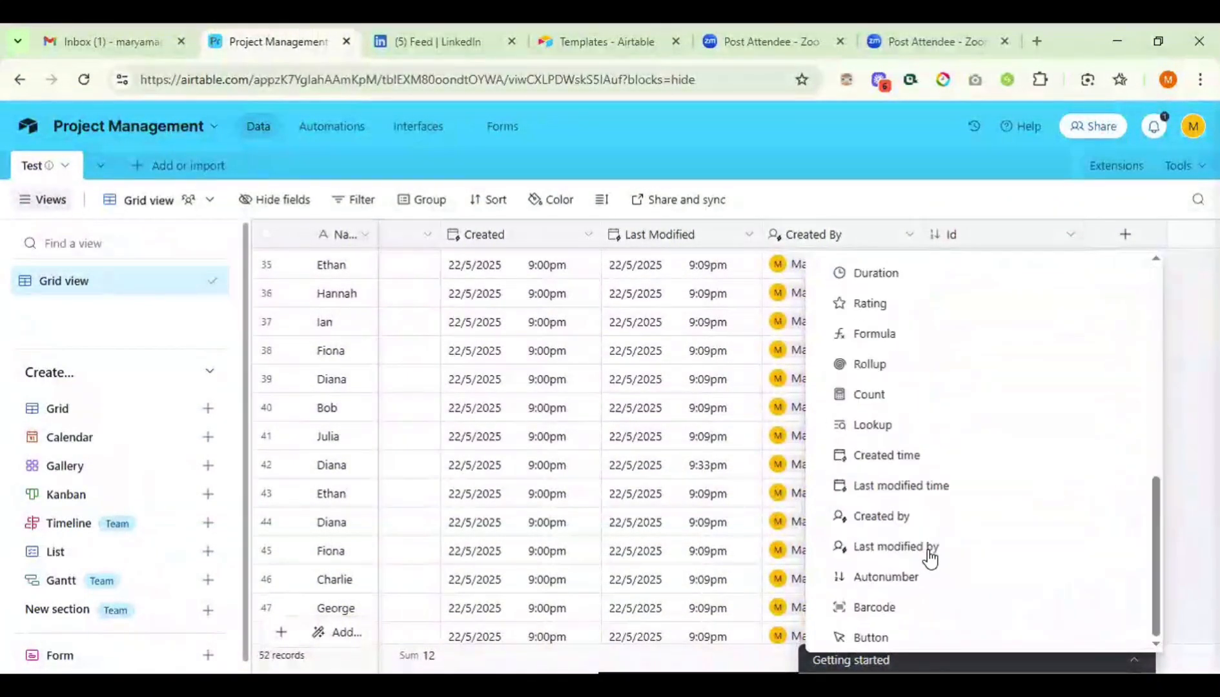
left_click(885, 637)
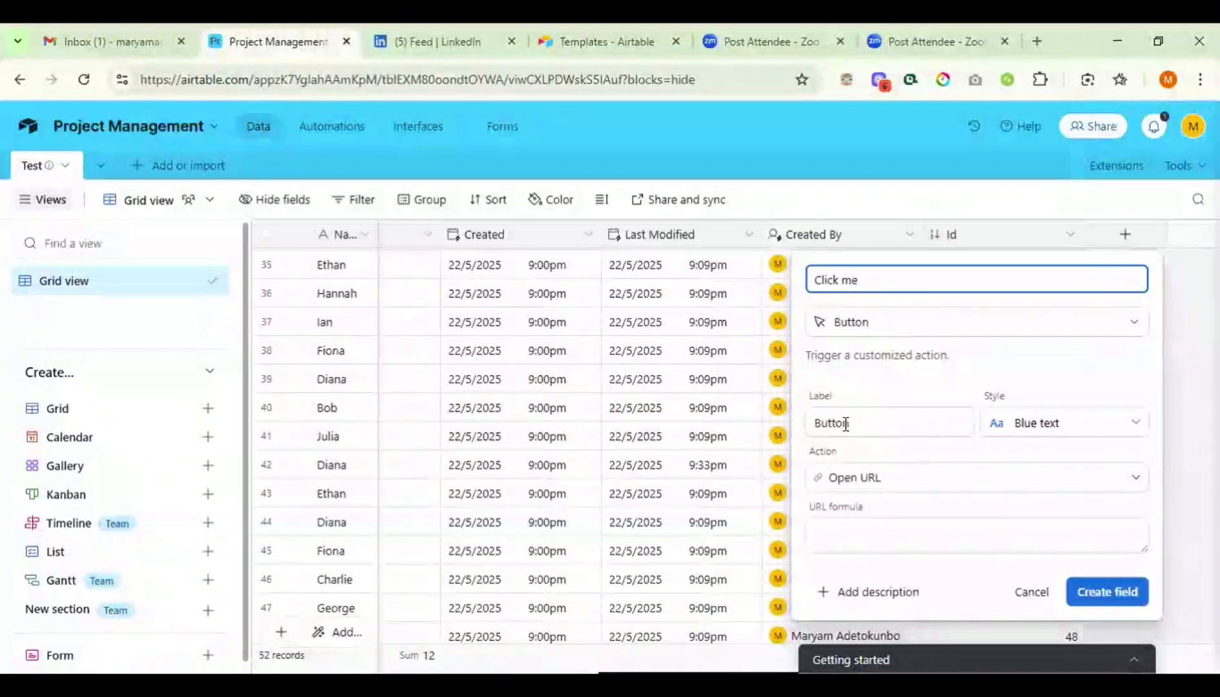
- Set the button label to Click me and style to Solid orange, keeping Open URL
left_click_drag(848, 422, 807, 429)
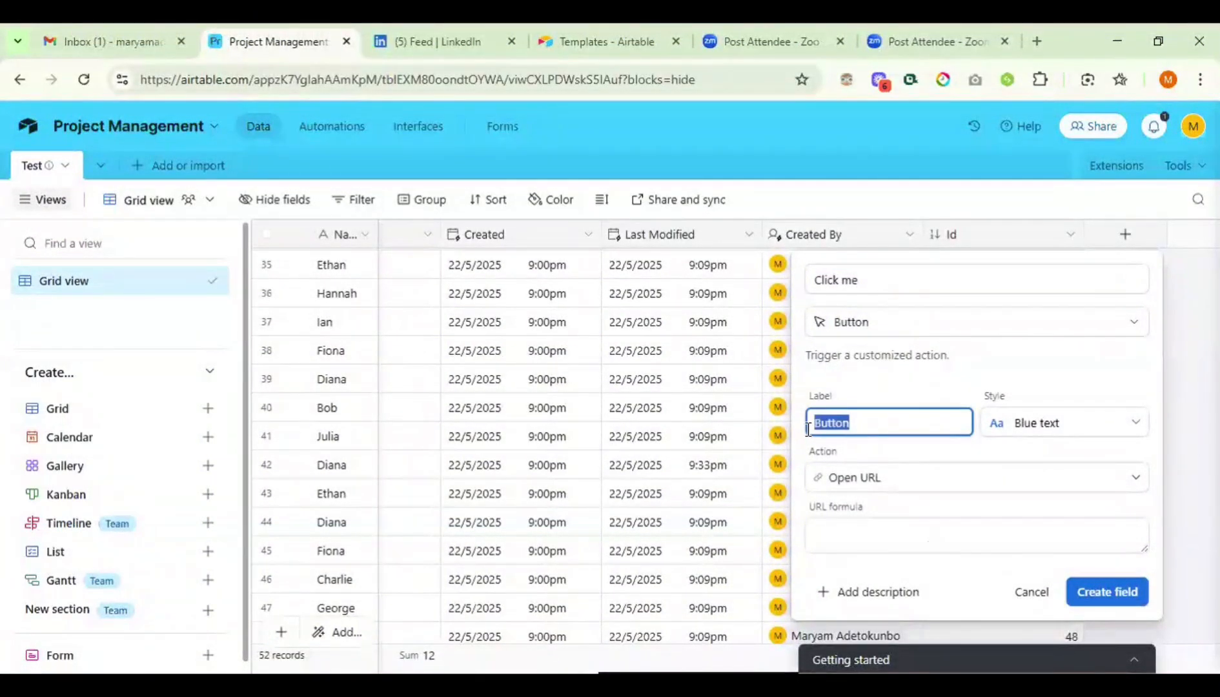
type("Click me")
left_click(1088, 426)
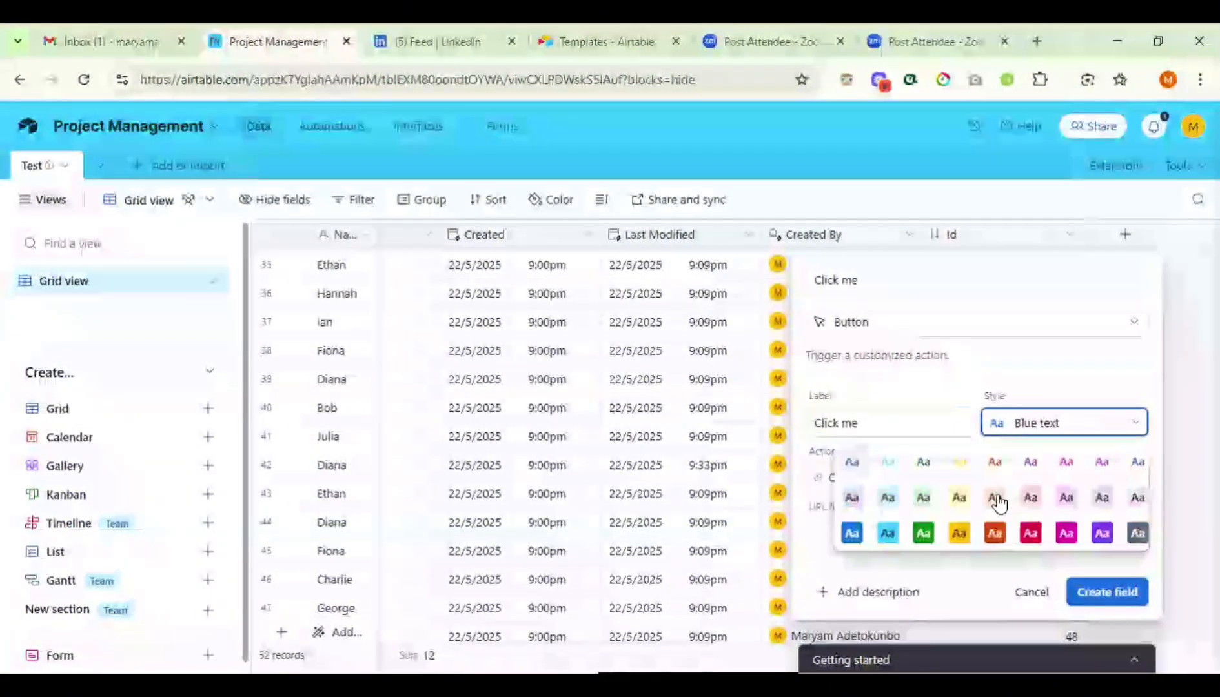
left_click(994, 532)
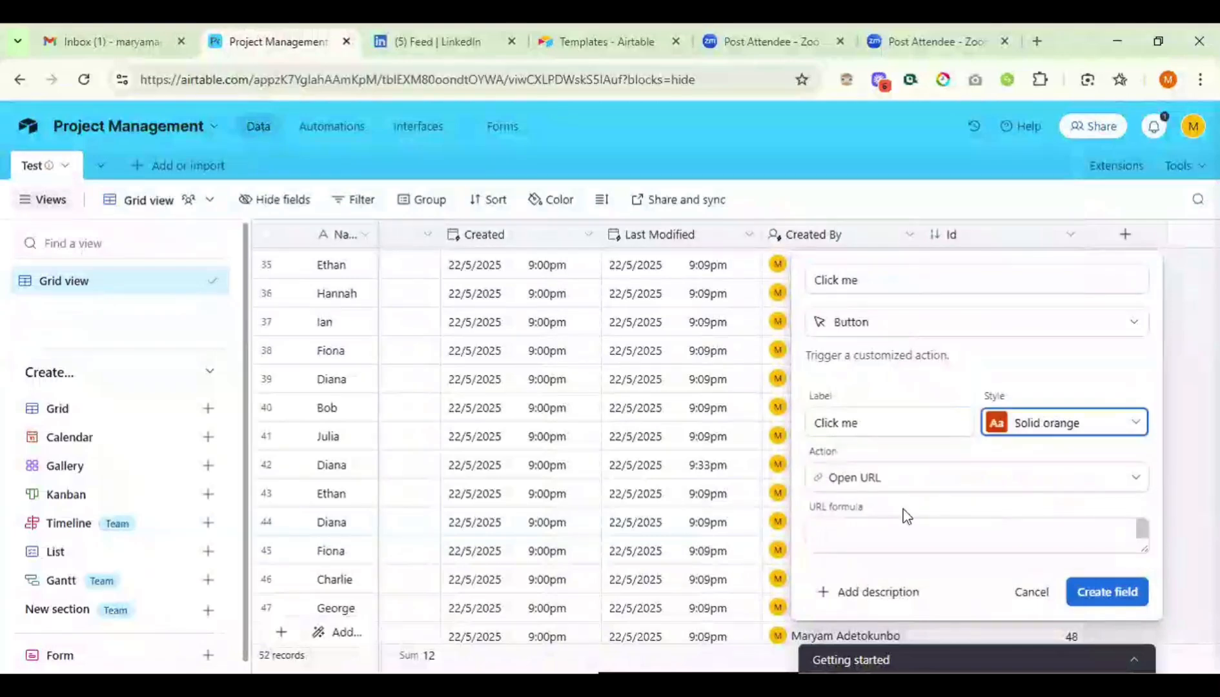
left_click(924, 477)
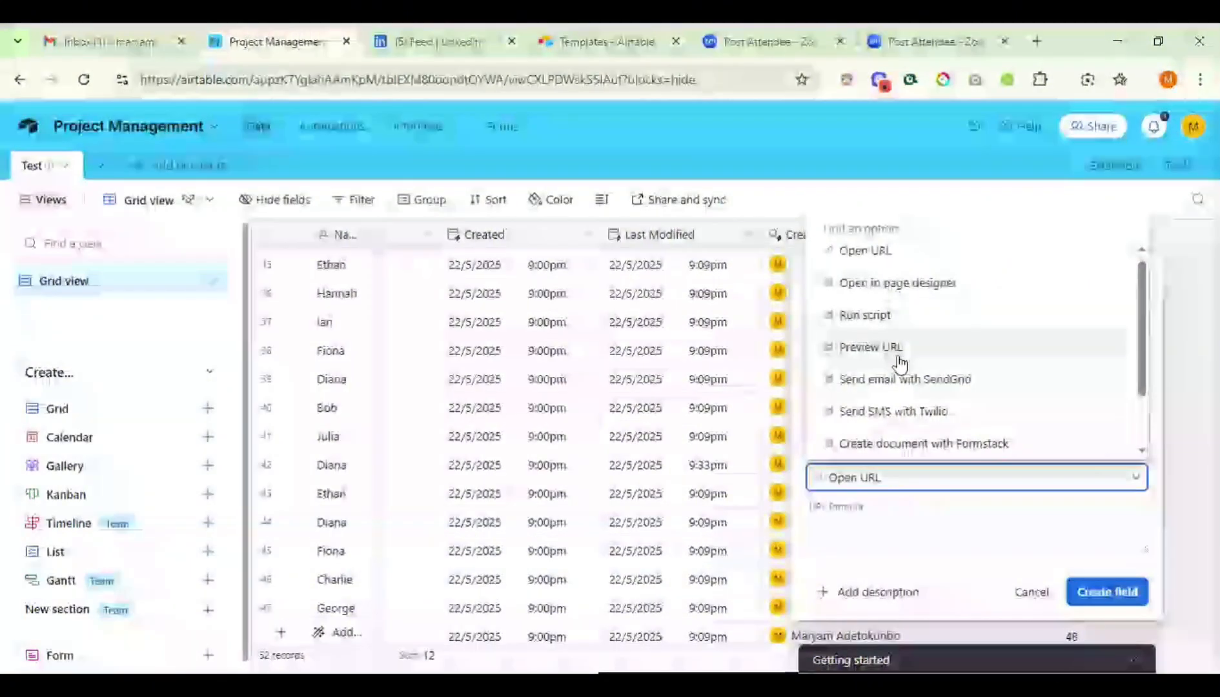
scroll(902, 387, "down", 2)
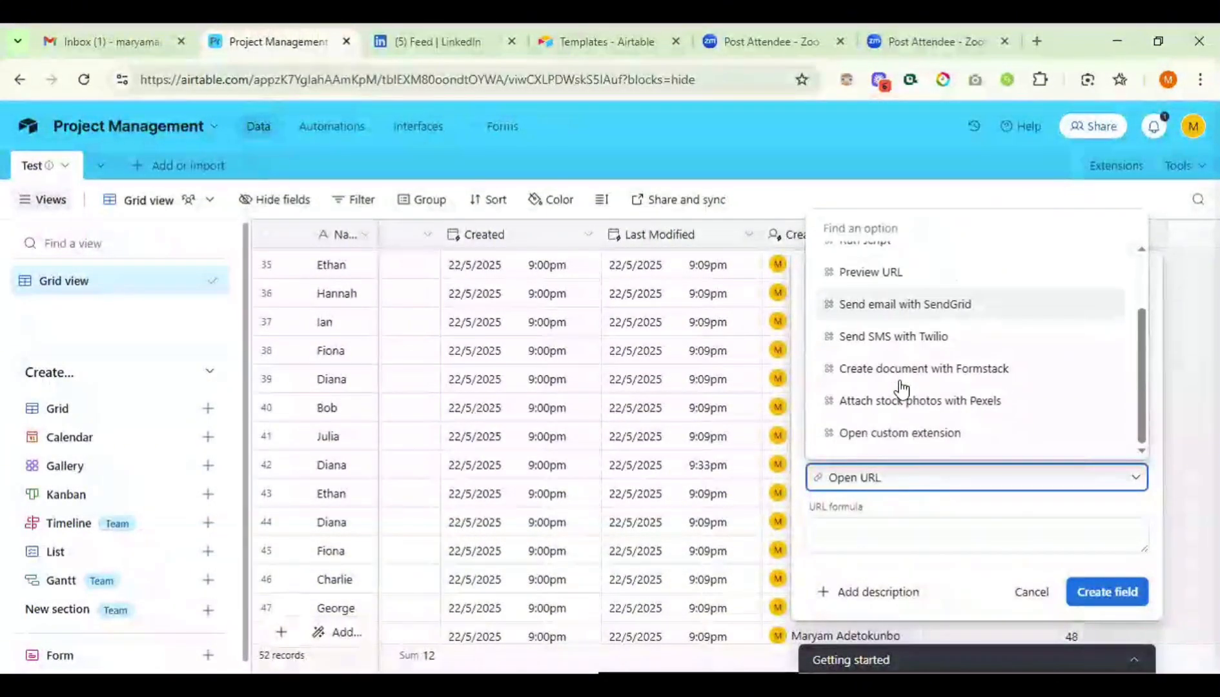
scroll(901, 388, "up", 2)
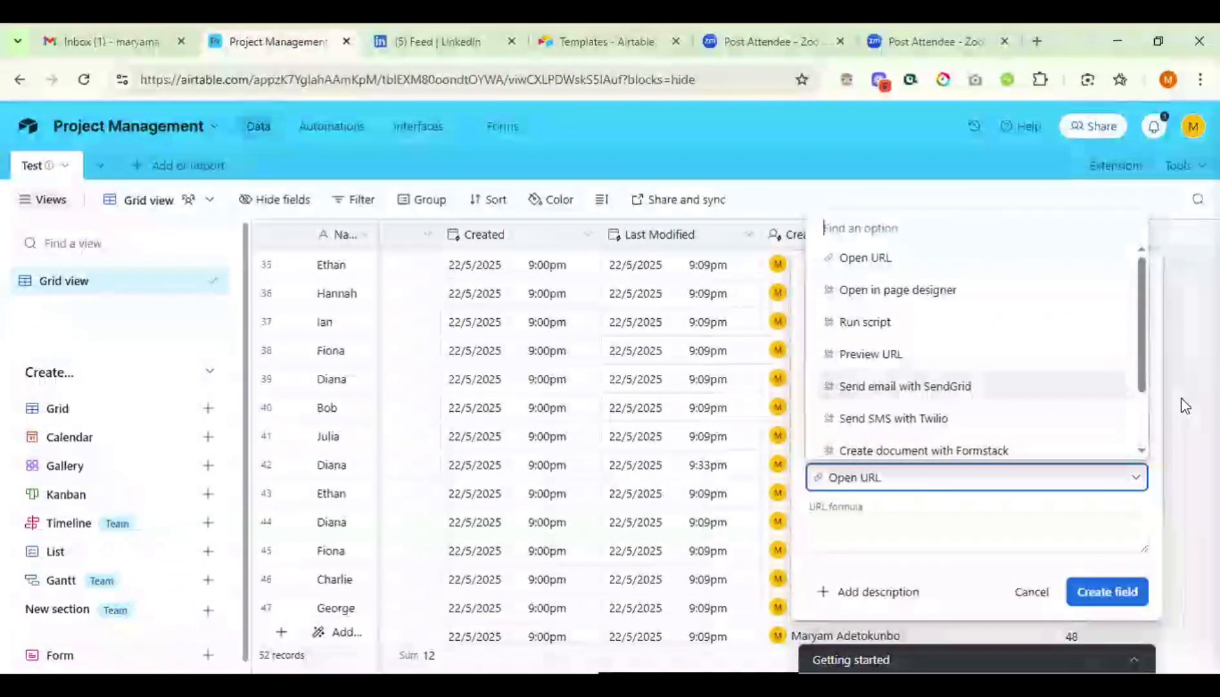
key("Escape")
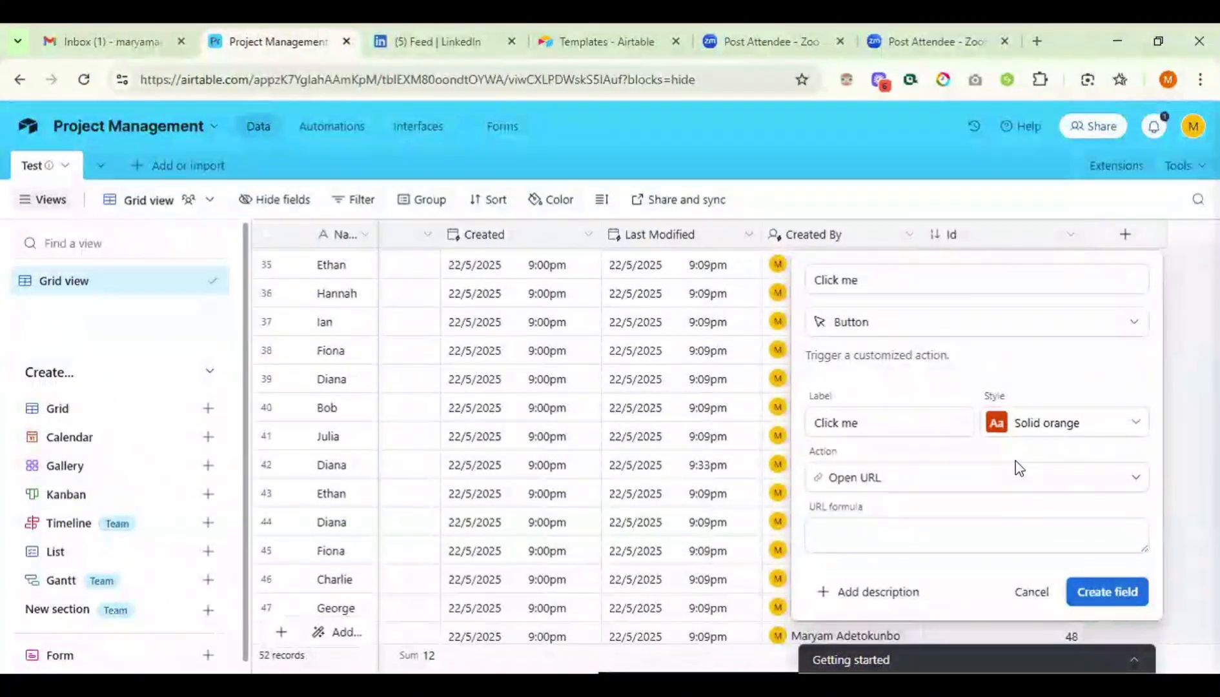
left_click(849, 534)
type("1")
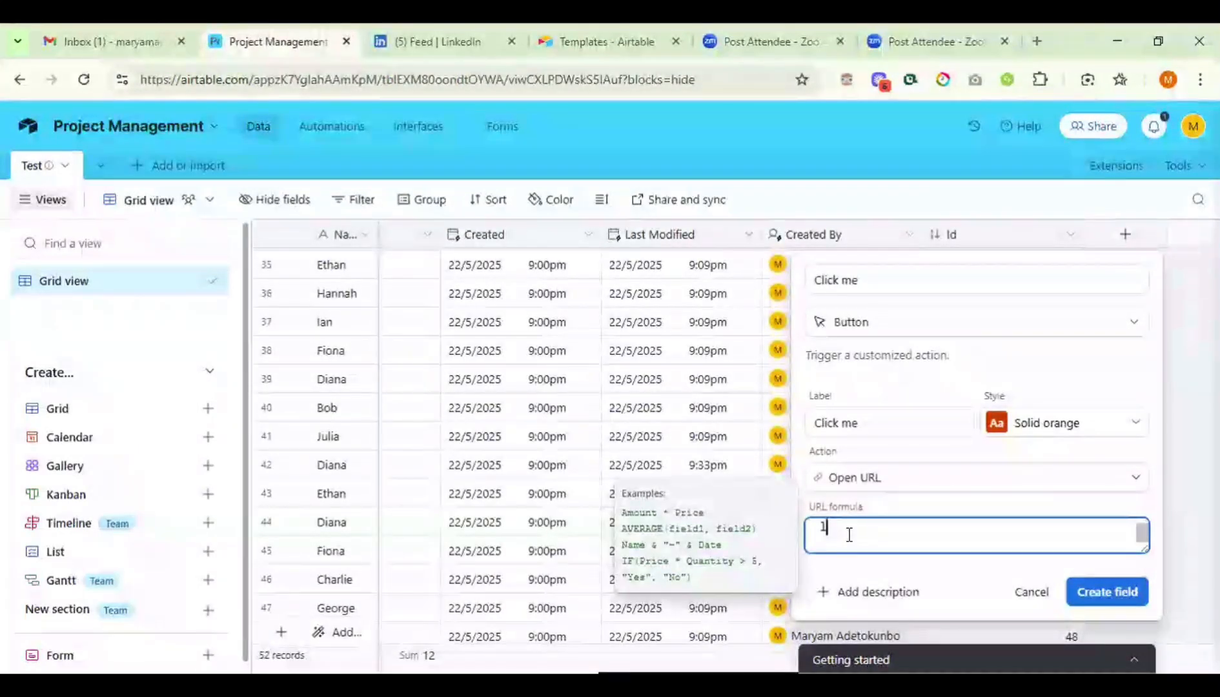
type("i")
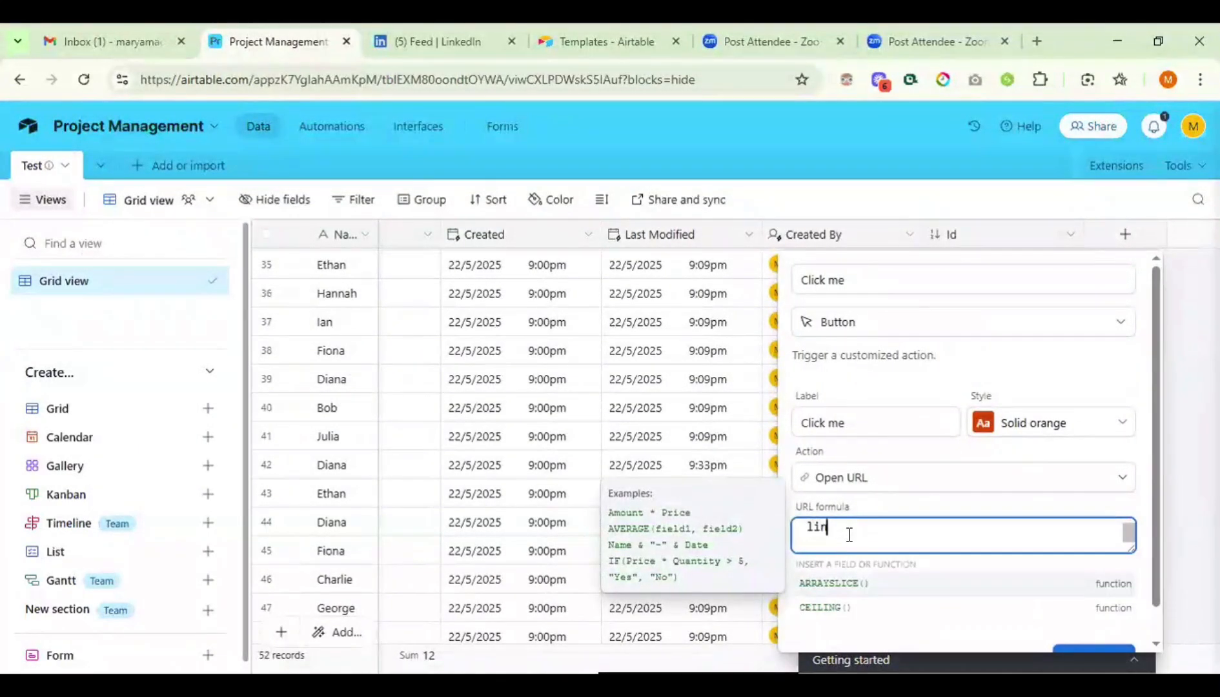
type("n")
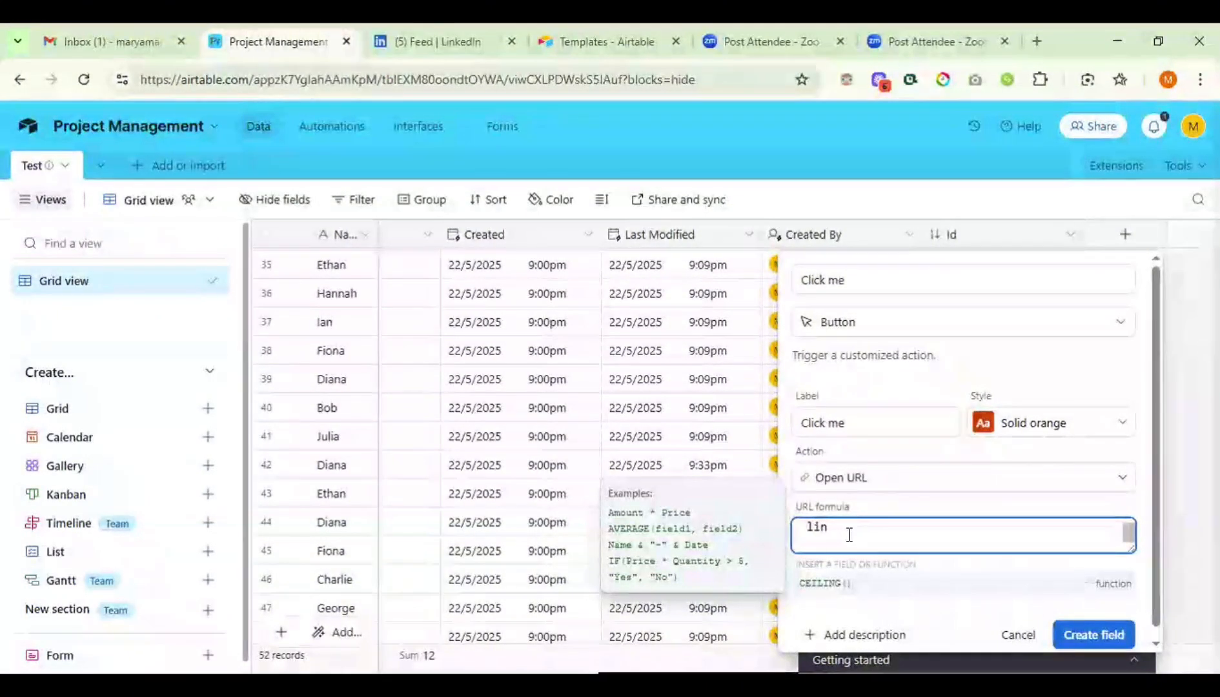
type("kedin")
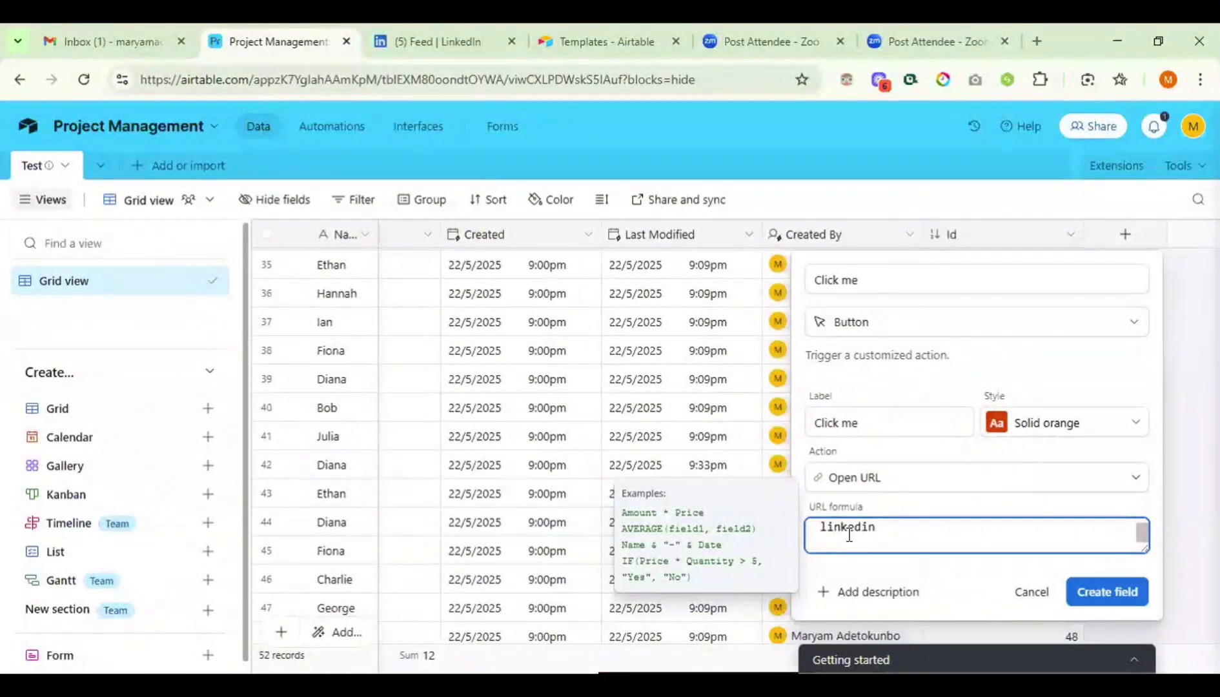
key("BackSpace")
key("BackSpace")
key("BackSpace")
key("BackSpace")
key("BackSpace")
key("BackSpace")
key("BackSpace")
key("BackSpace")
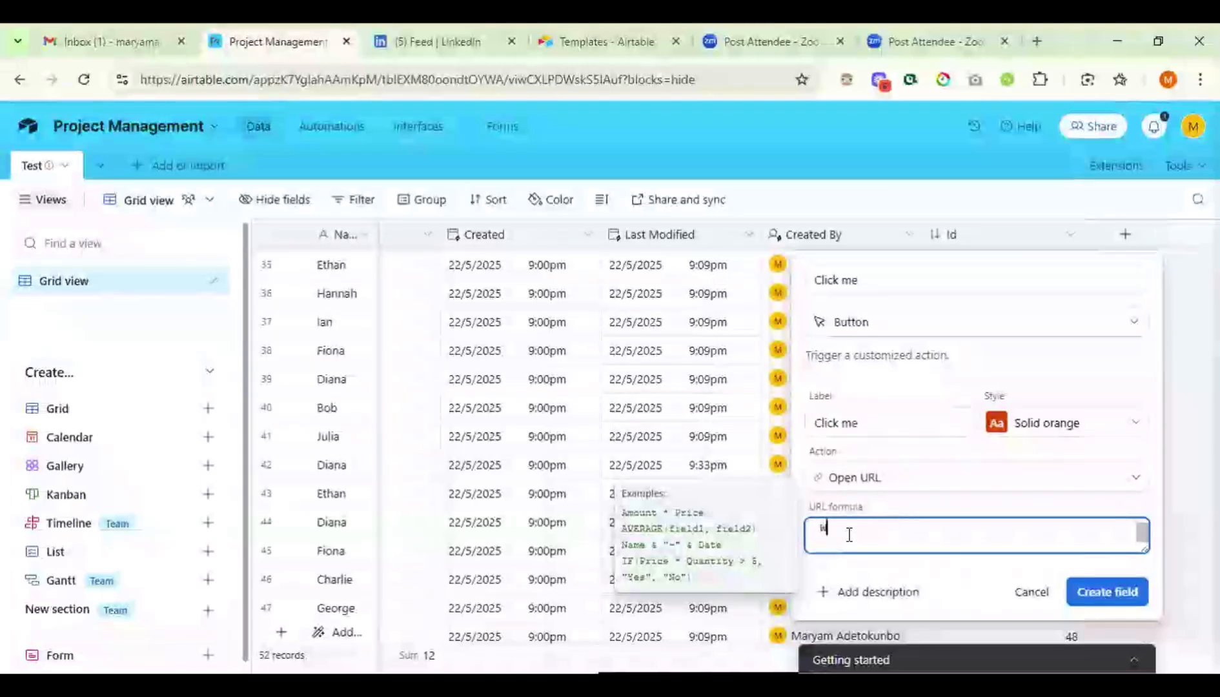
type("www")
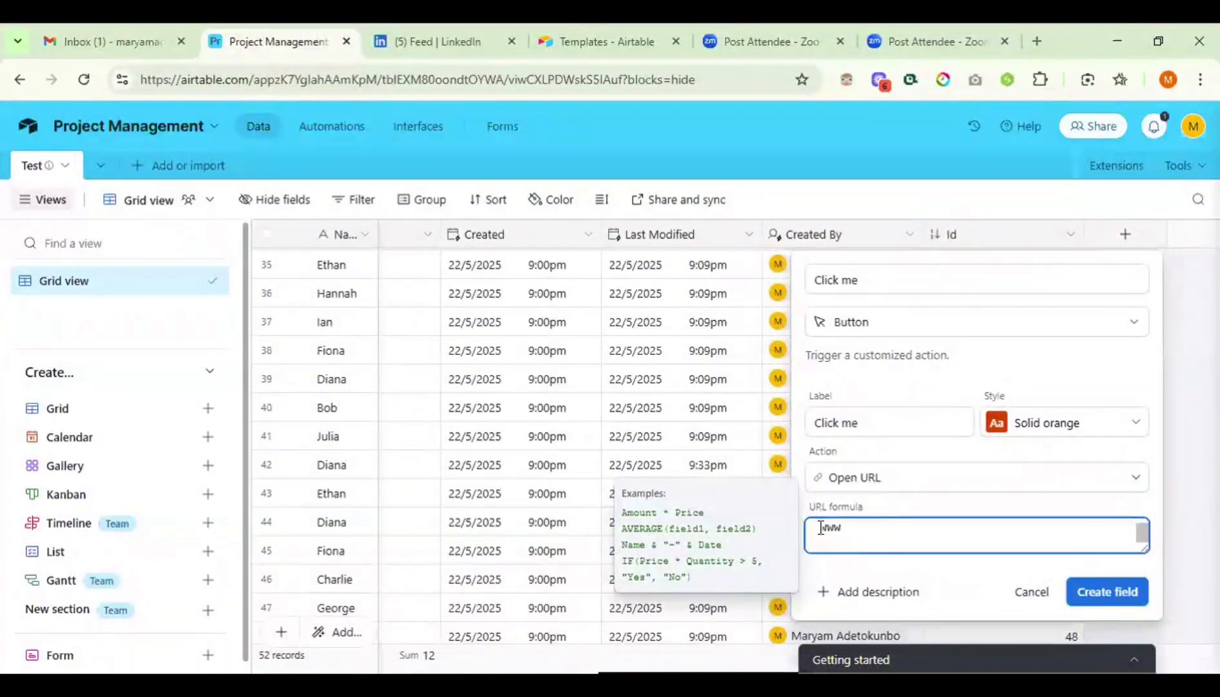
left_click(821, 528)
type("\"")
left_click(858, 531)
type(".linke")
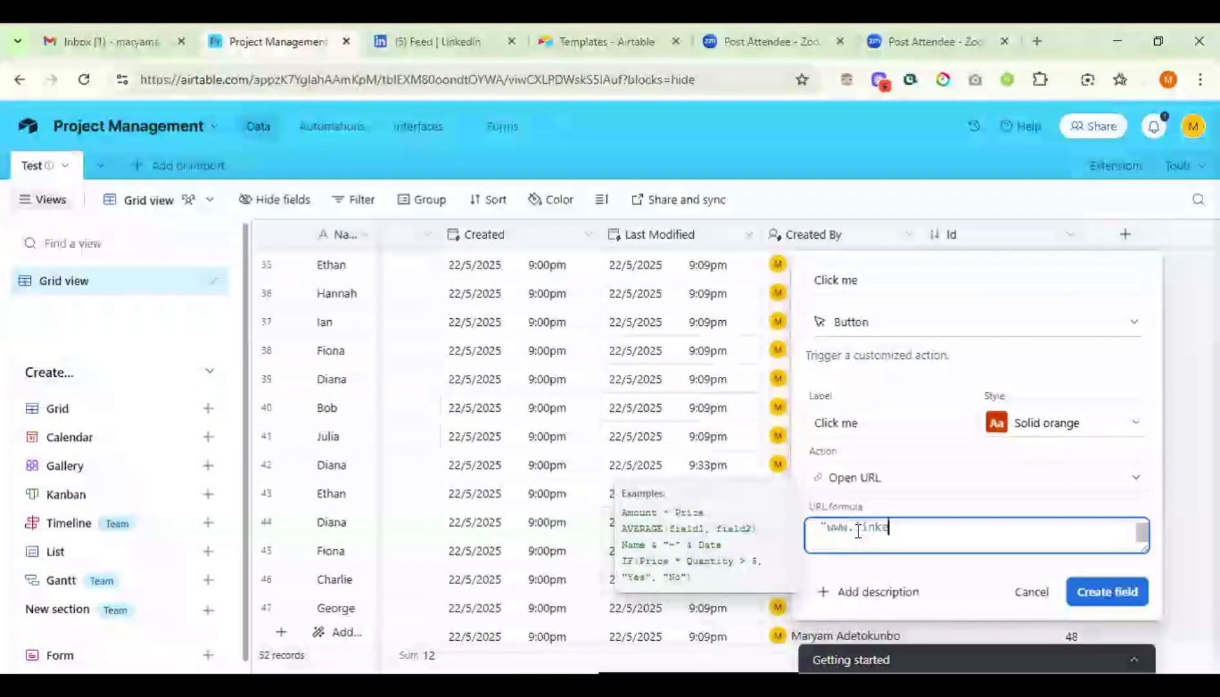
type("din.c")
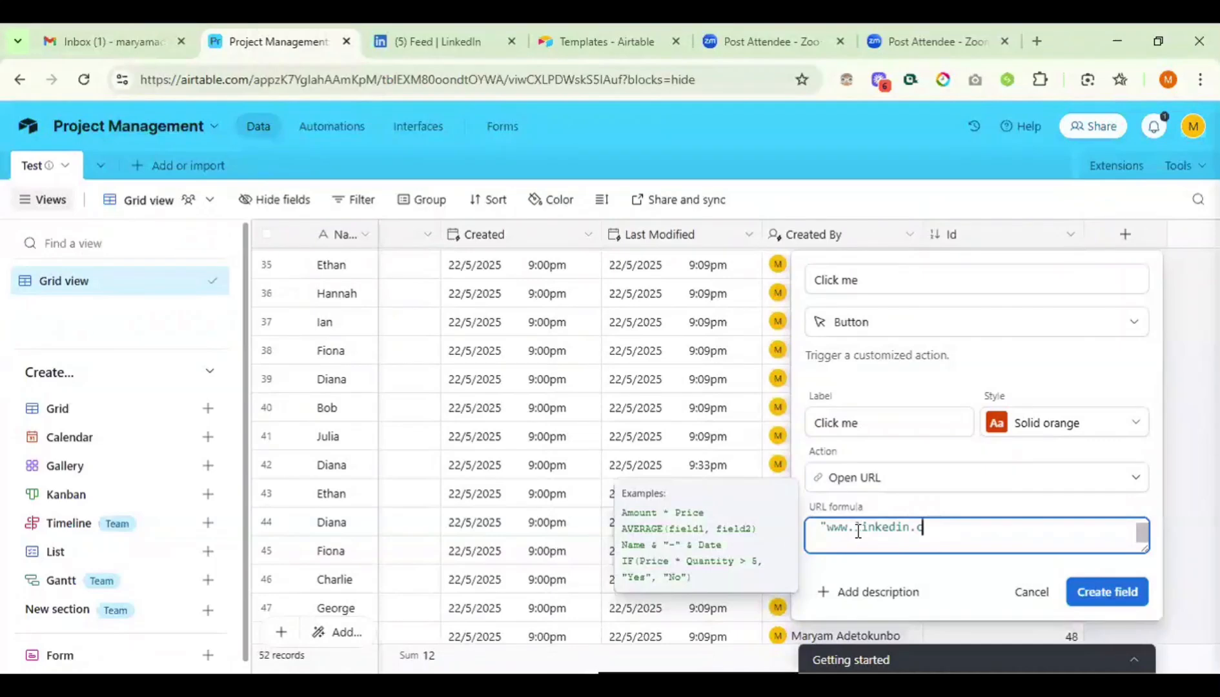
type("om/")
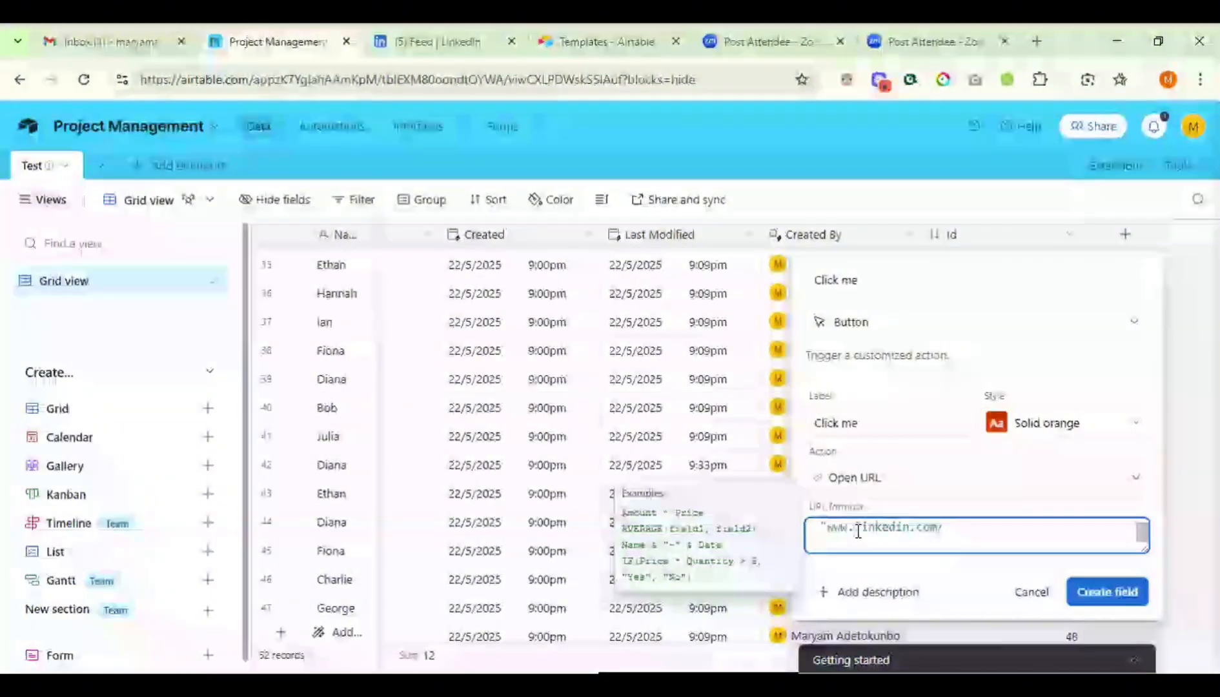
type("in")
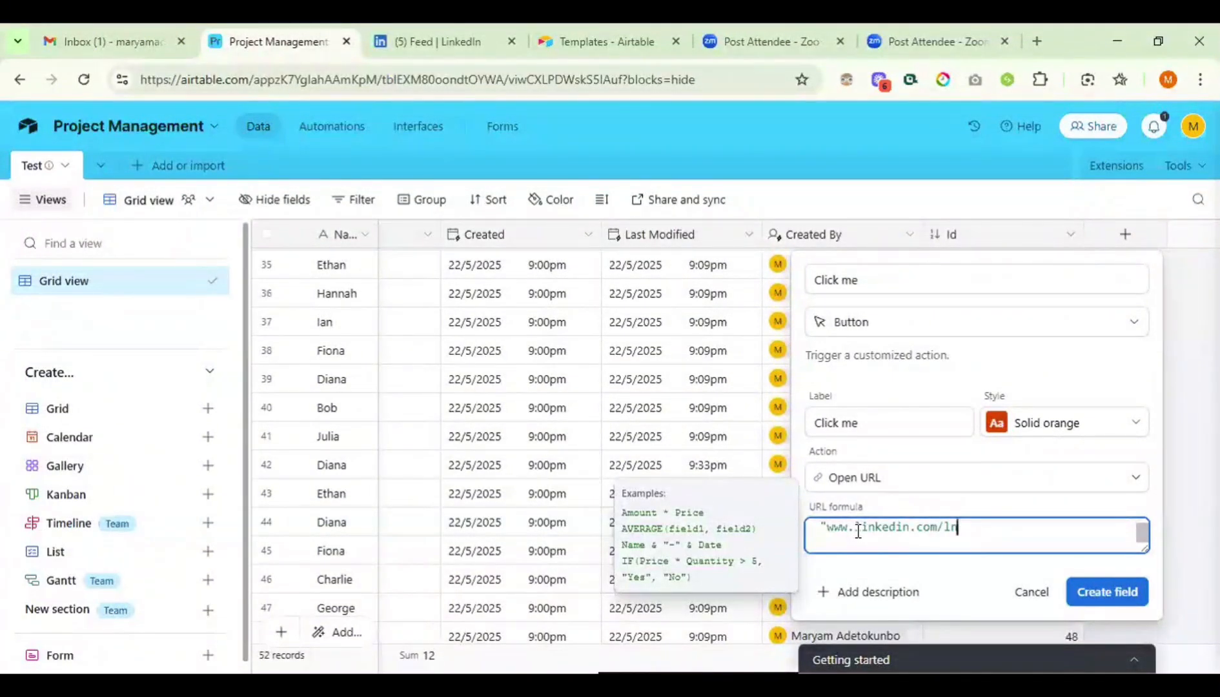
type("/")
left_click_drag(966, 528, 804, 529)
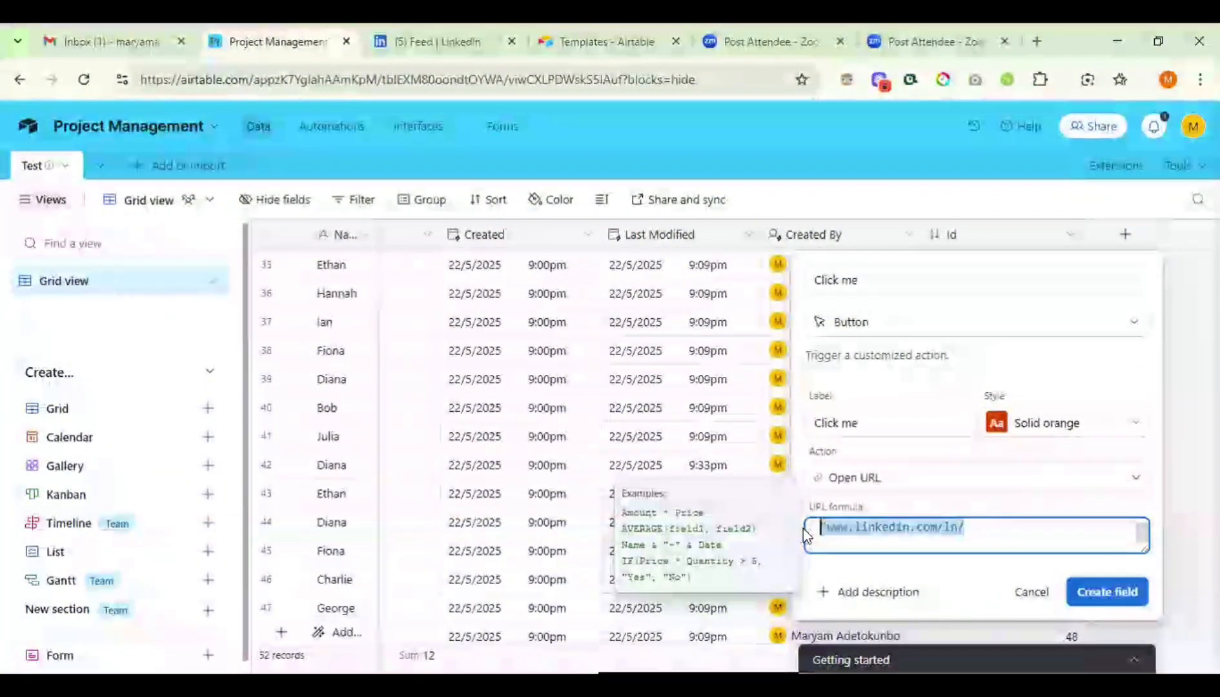
left_click(1032, 593)
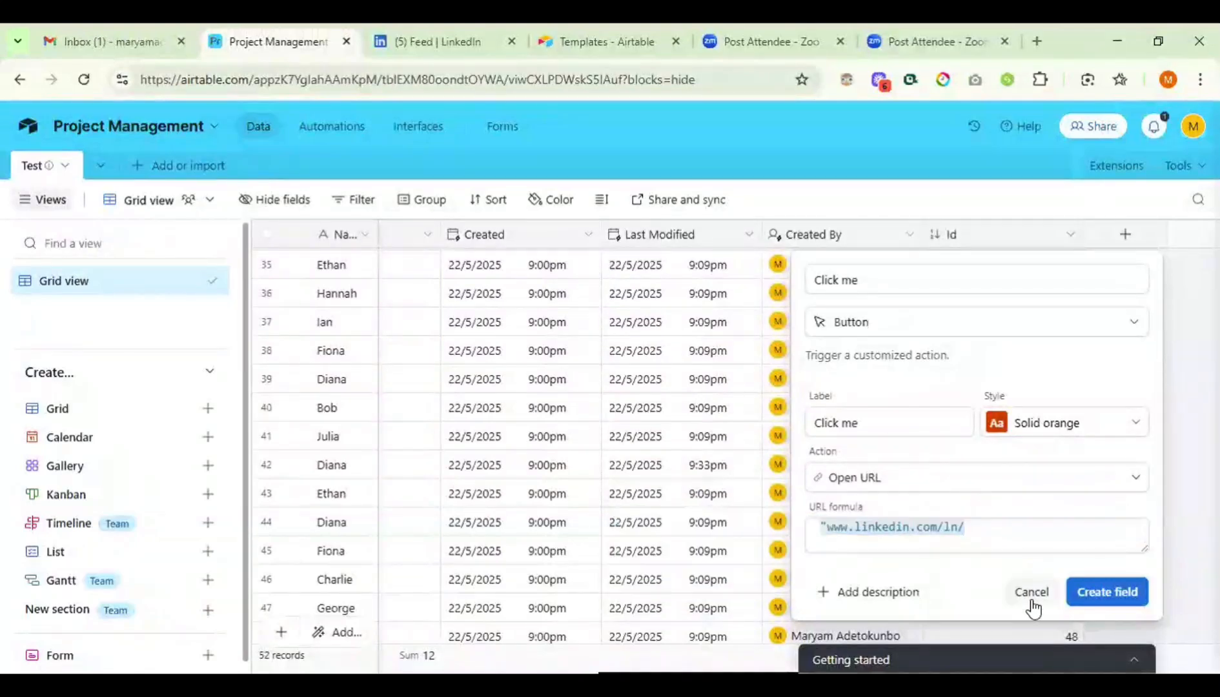
- Start a Single line text field named Linkedin Name
left_click(1125, 234)
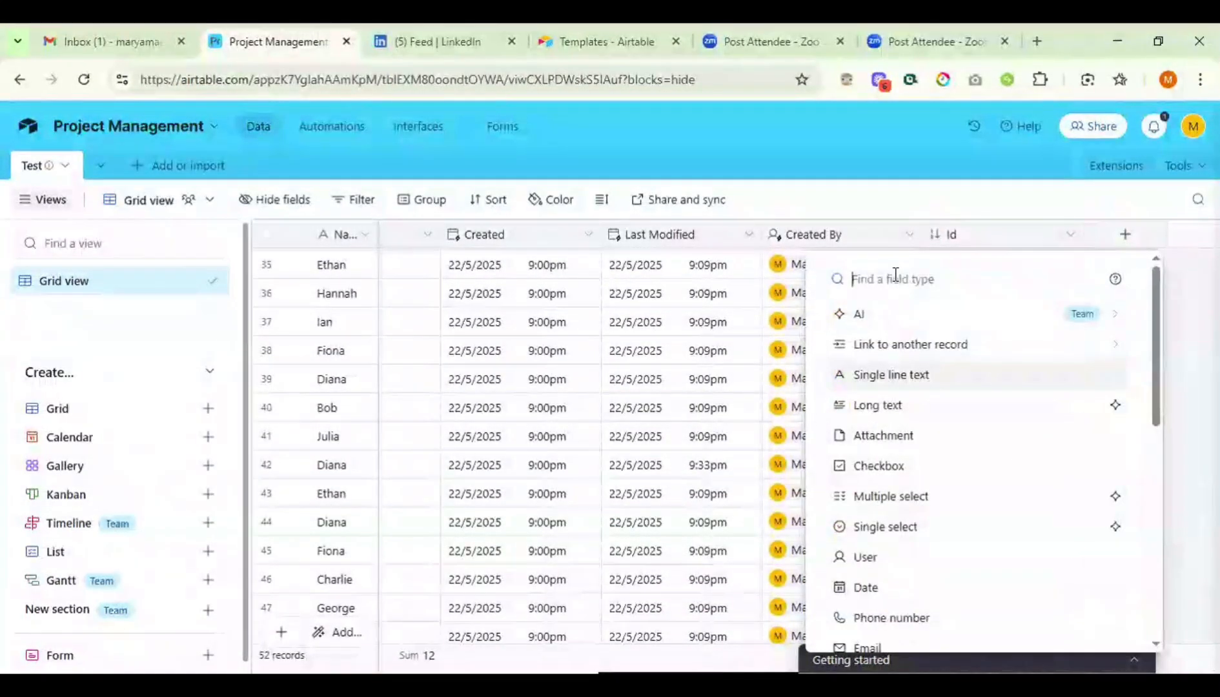
type("s")
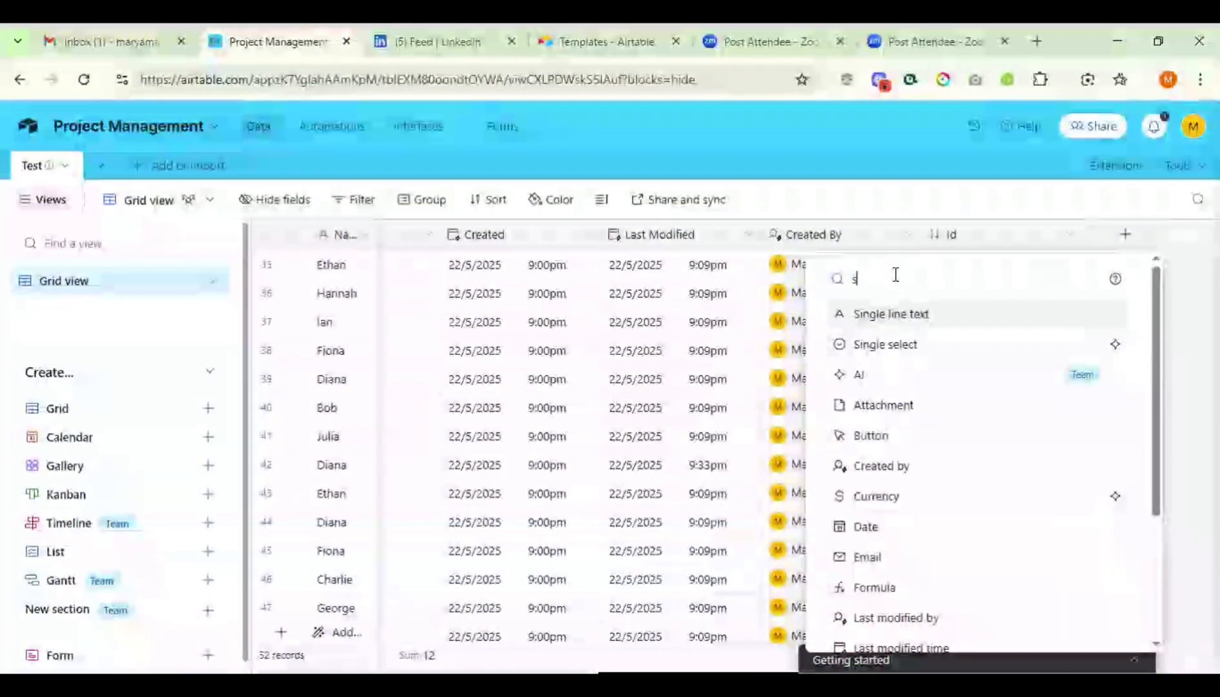
type("ingle")
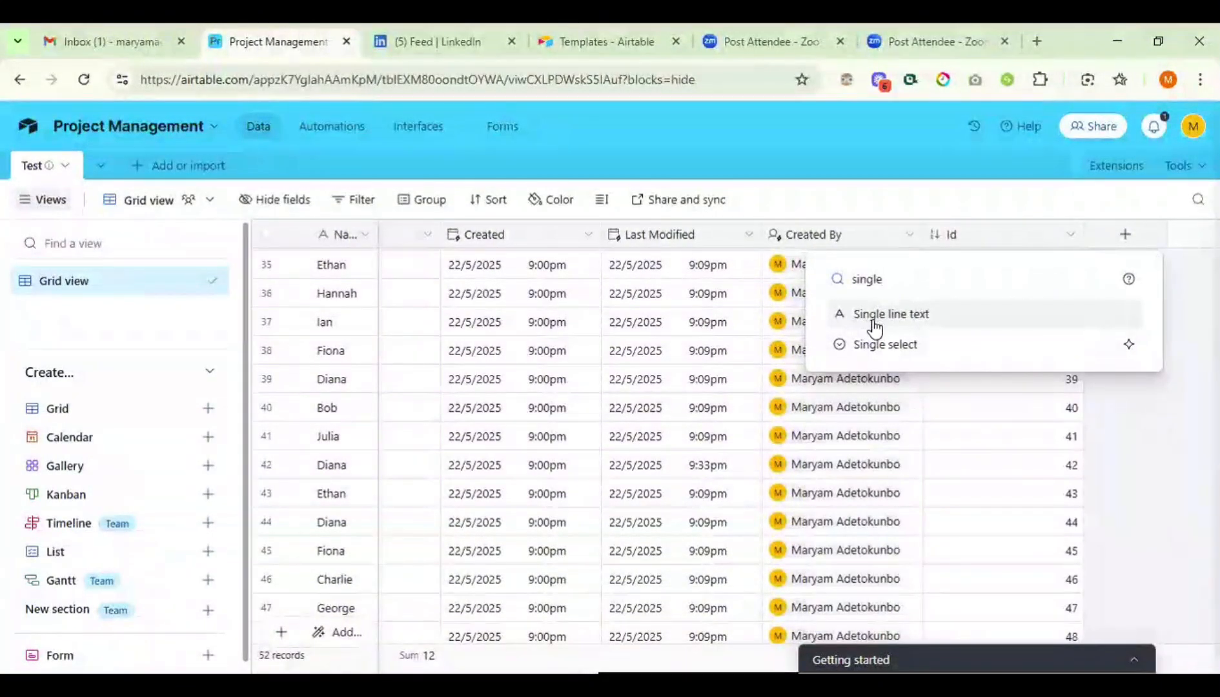
left_click(875, 318)
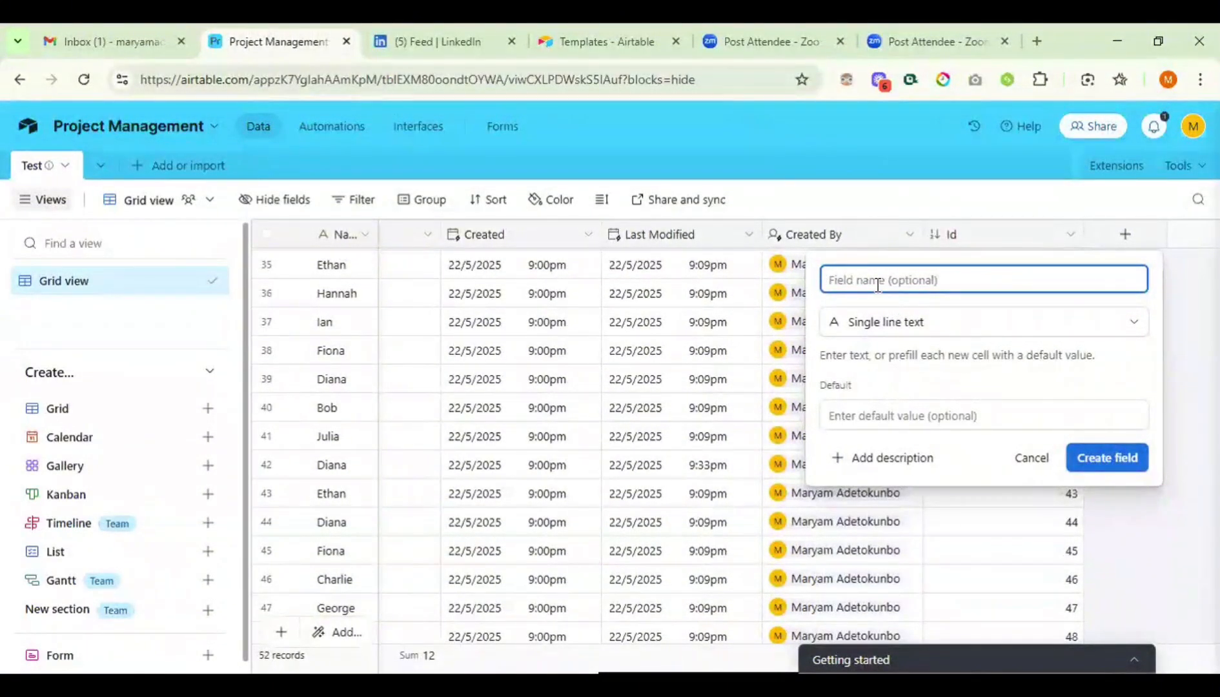
type("Linkedin ur")
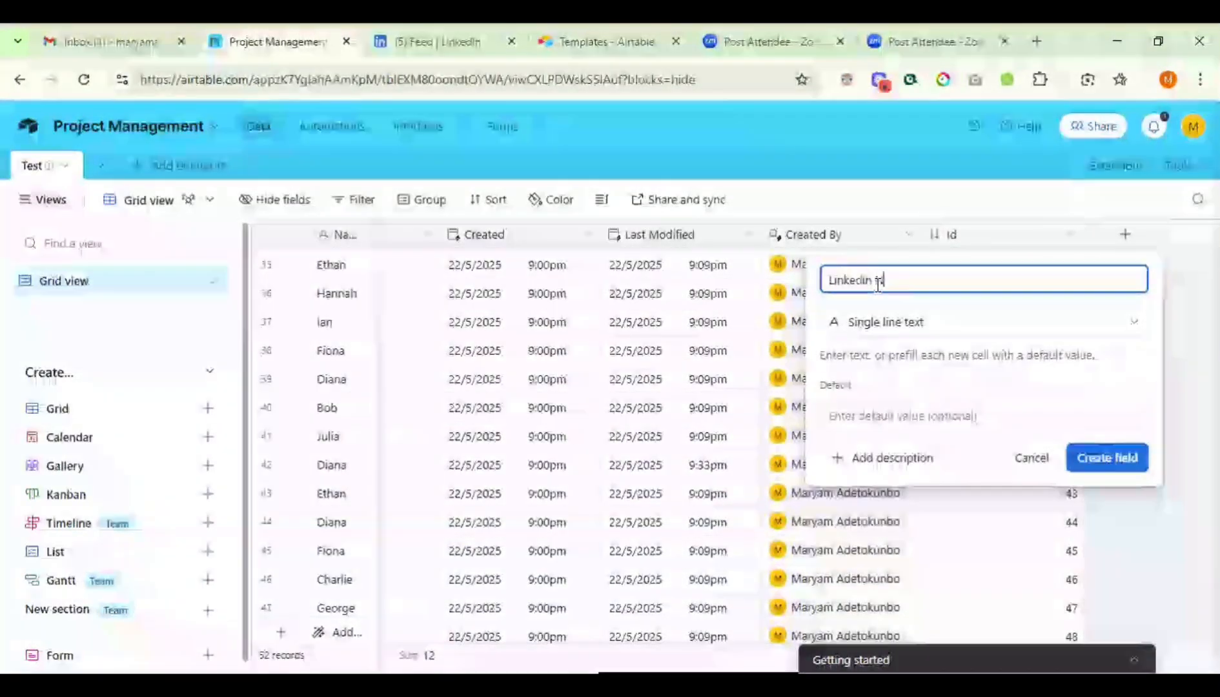
key("BackSpace")
key("BackSpace")
type("Name")
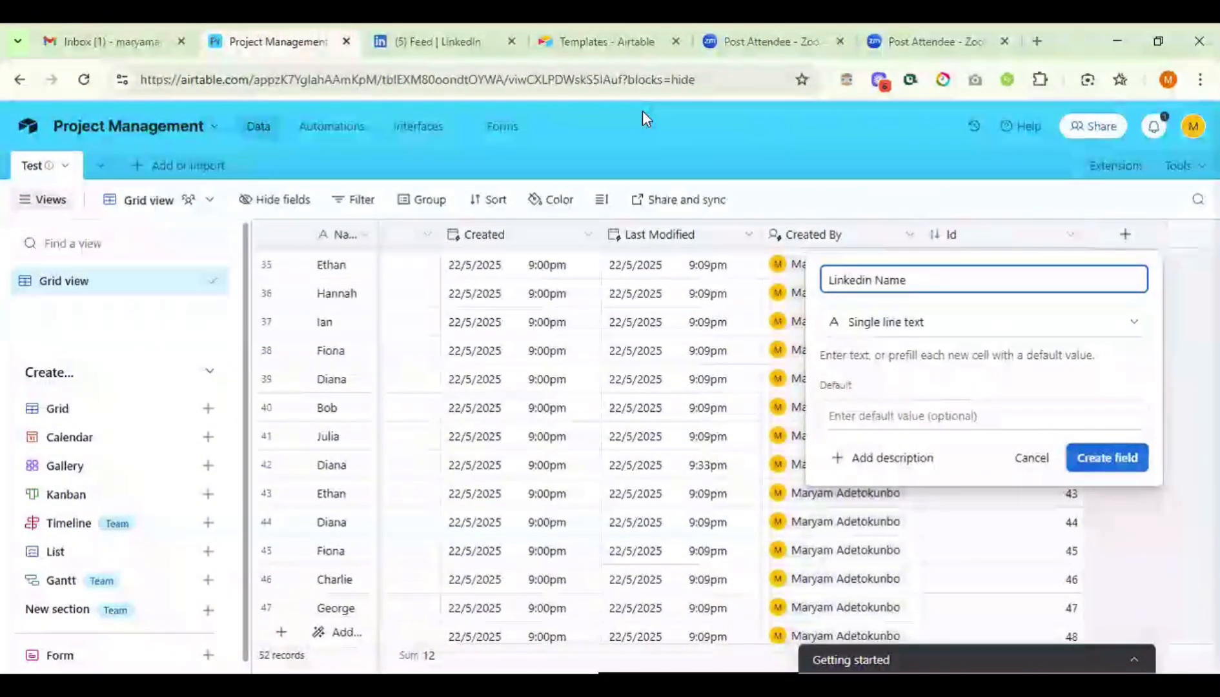
left_click(601, 114)
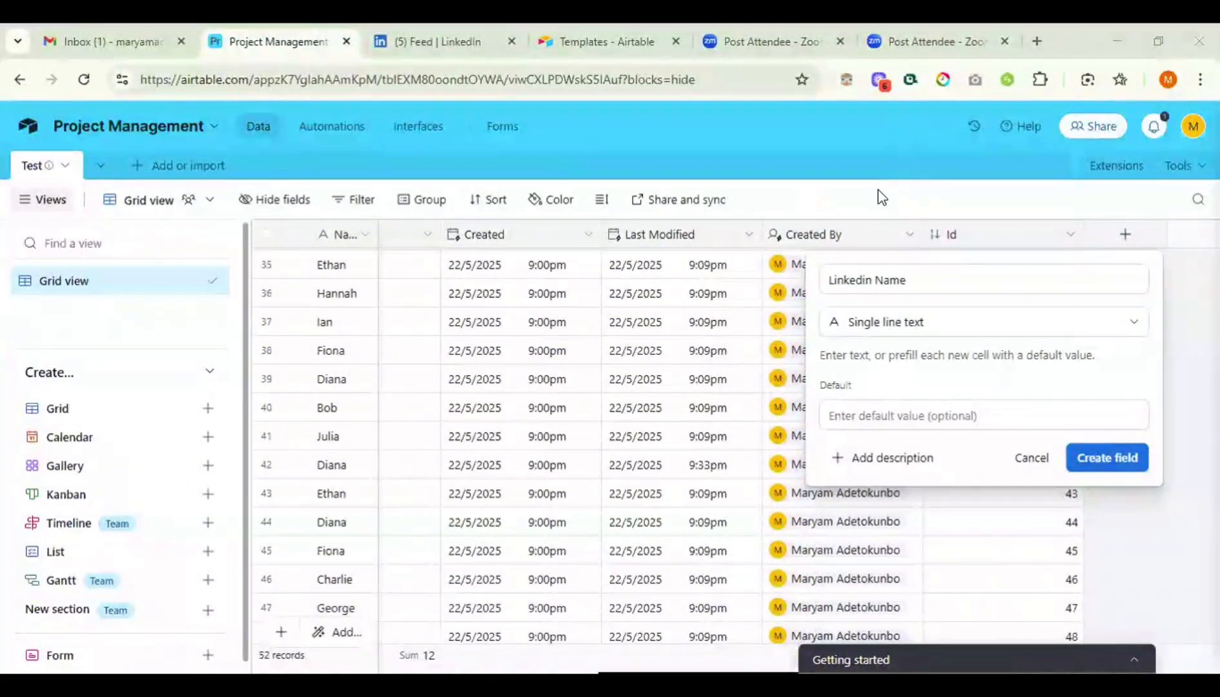
- Dismiss the 'Discard your new field?' prompt and create the Linkedin Name field
left_click(688, 420)
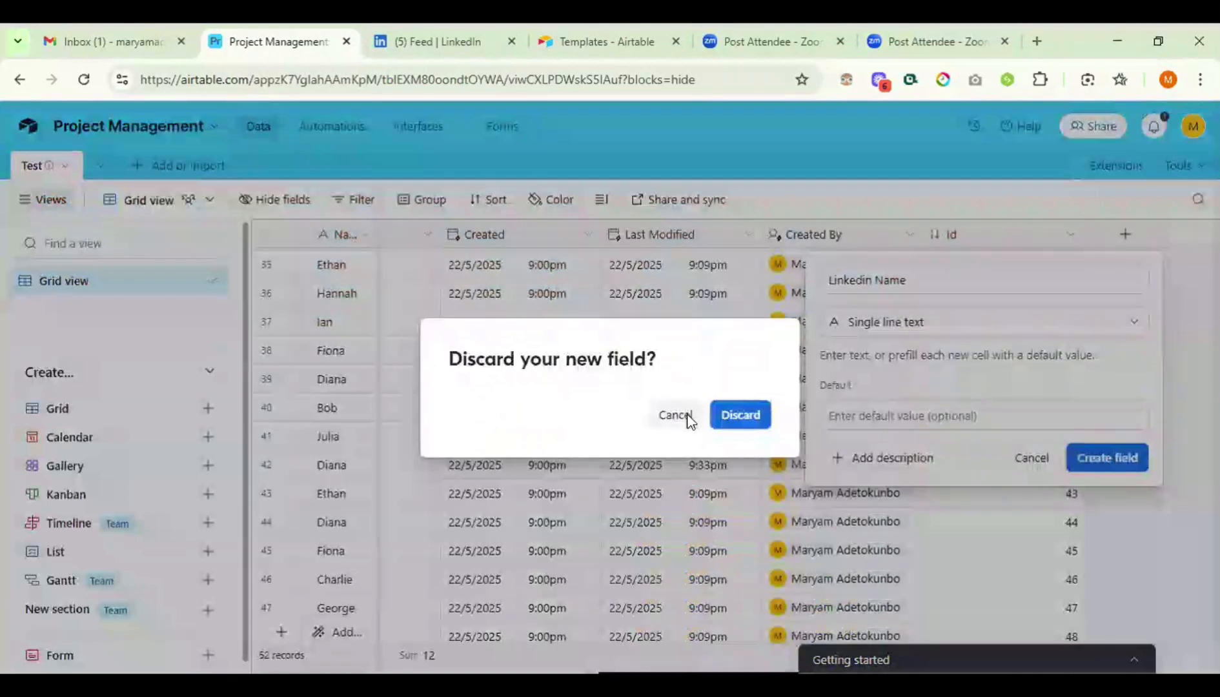
left_click(676, 414)
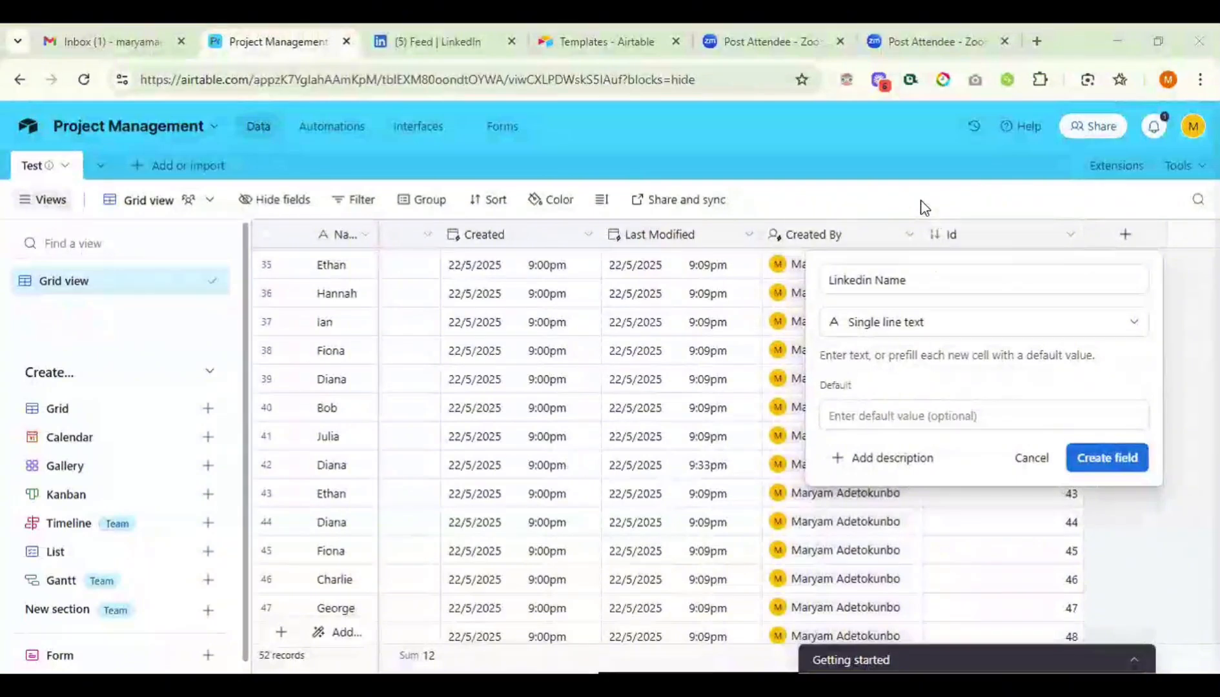
left_click(687, 416)
left_click(680, 413)
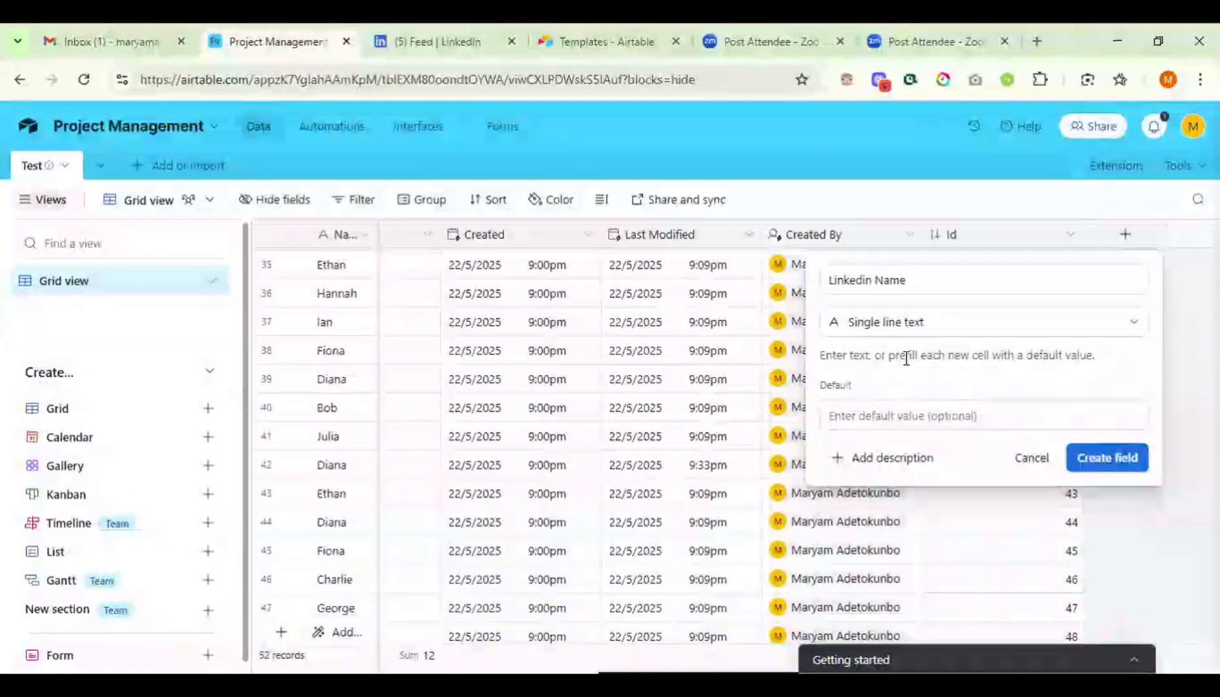
left_click(1099, 458)
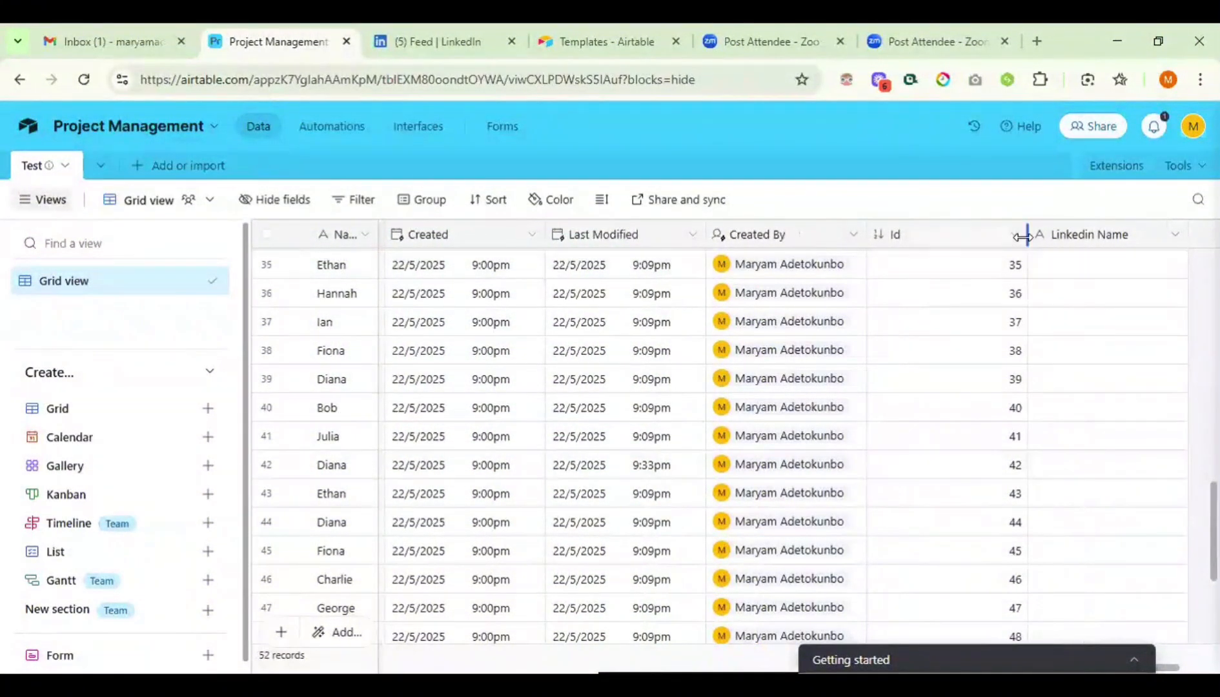
- Narrow the Id column by pulling its right header edge to the left
left_click_drag(1027, 234, 921, 238)
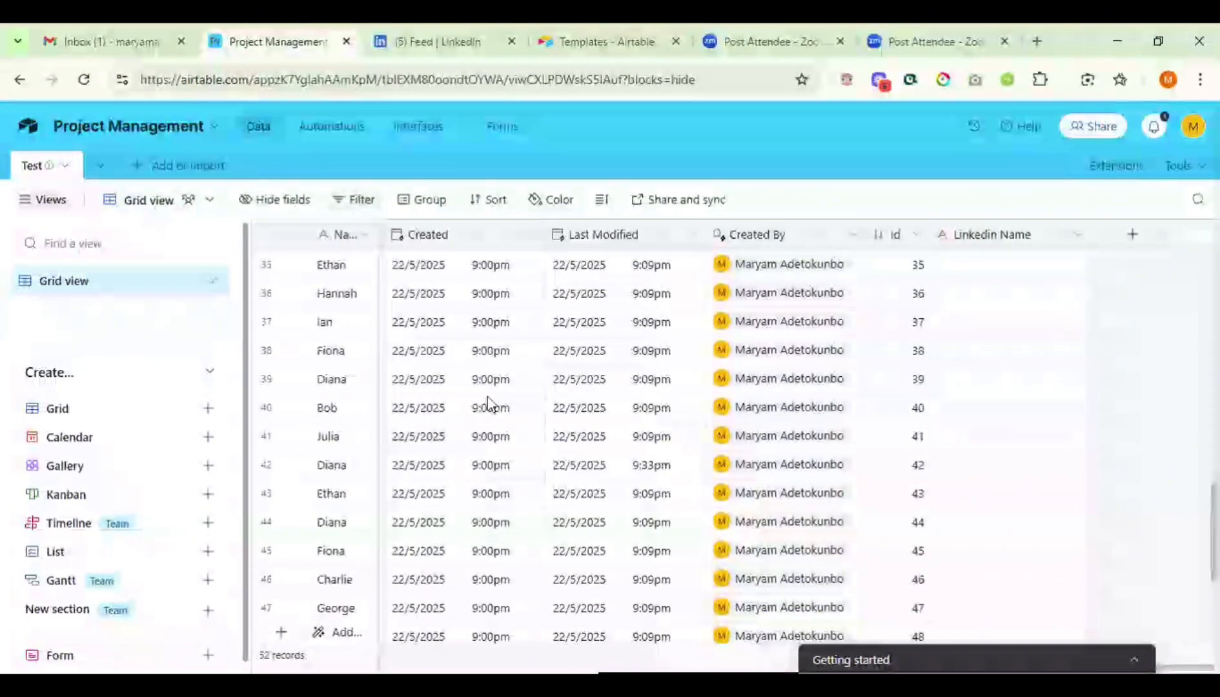
- Set row 32's Start Date to 13 May 2025
scroll(487, 396, "left", 10)
scroll(487, 396, "left", 4)
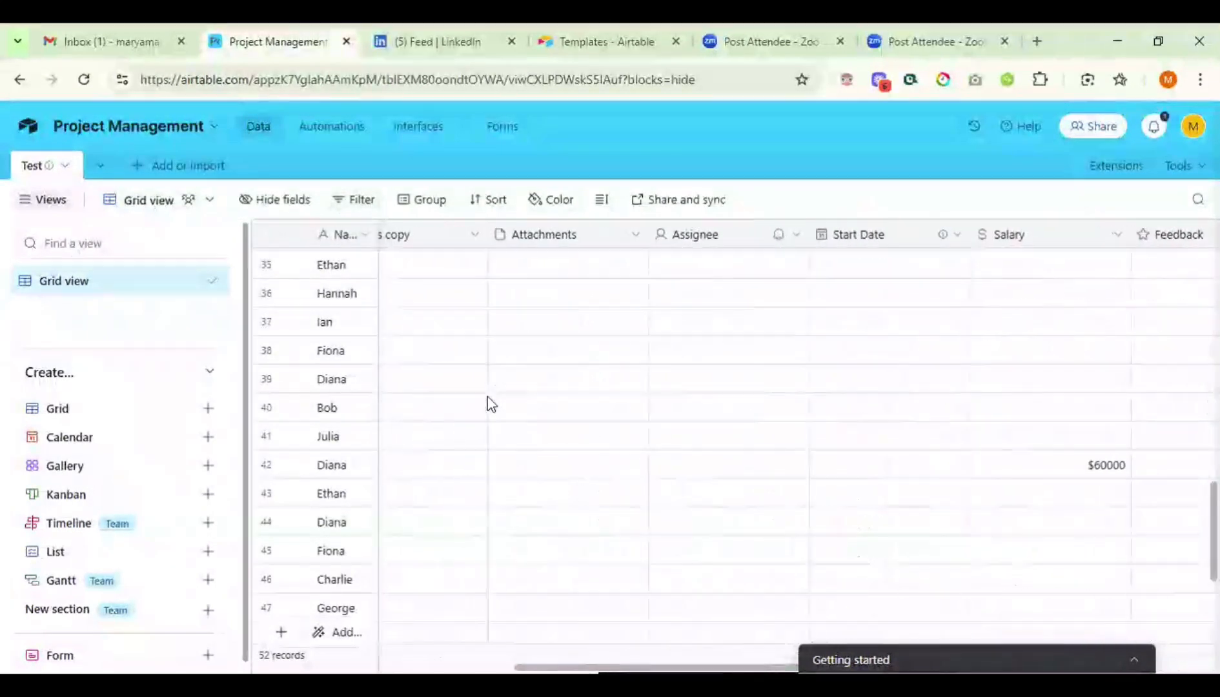
left_click(869, 269)
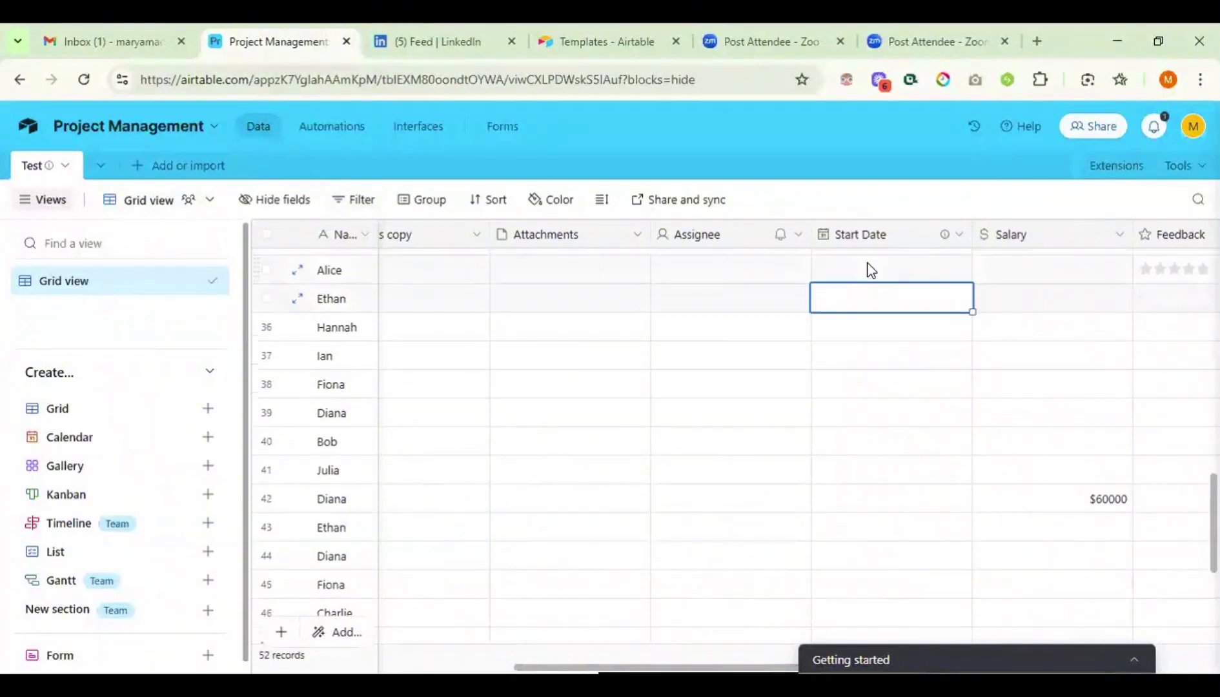
key("Up")
key("Up")
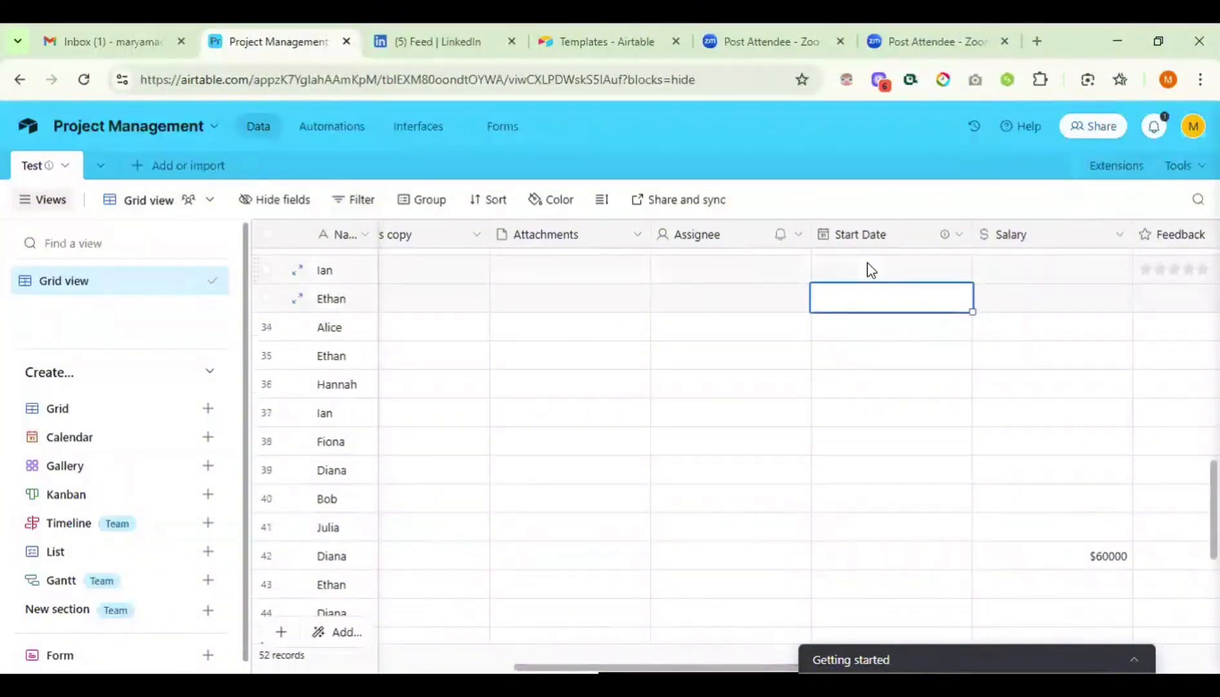
key("Up")
key("Up")
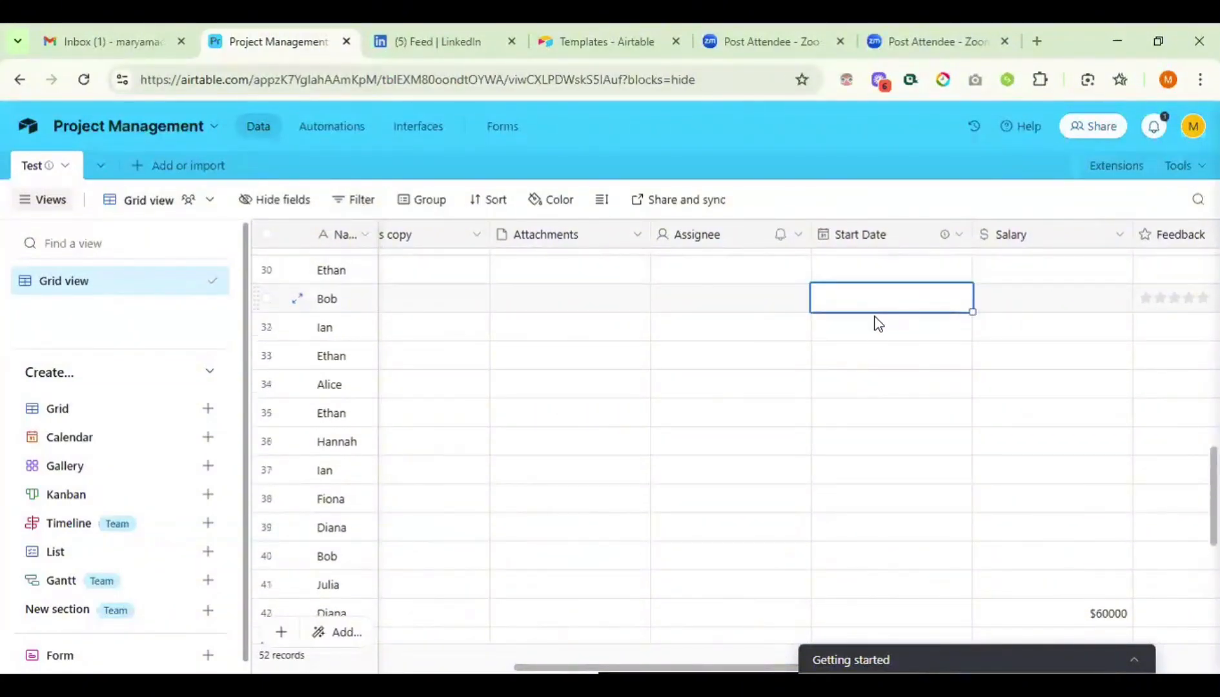
left_click(875, 324)
left_click(875, 324)
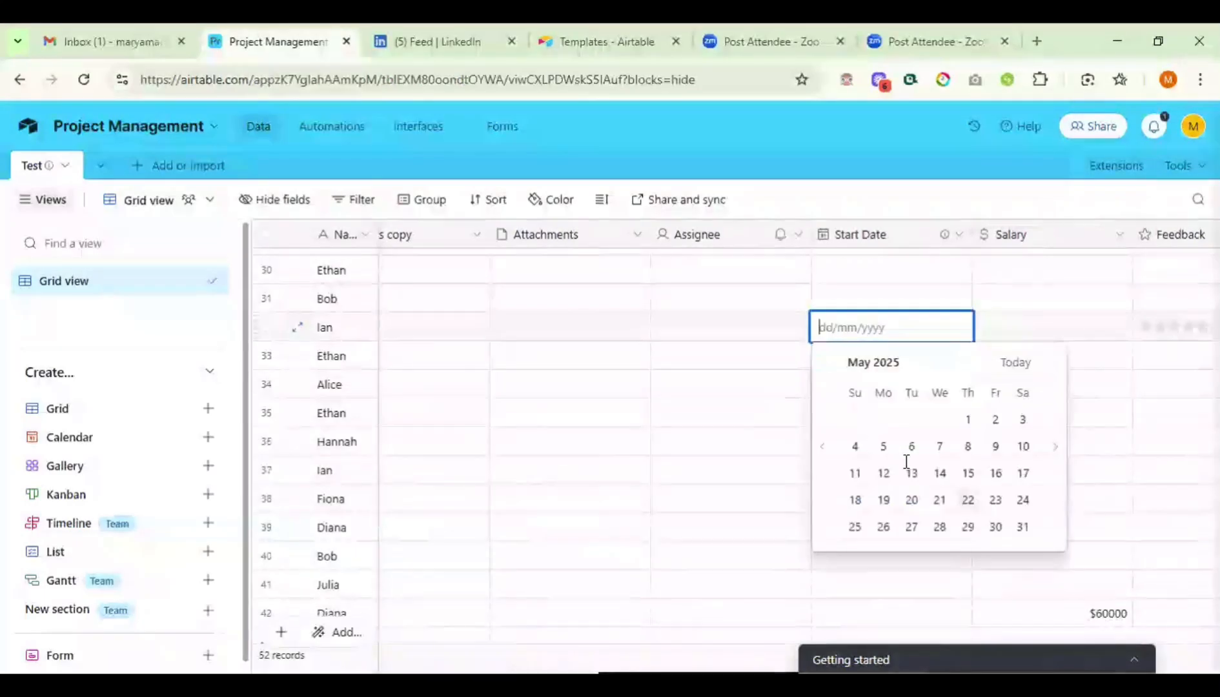
left_click(910, 473)
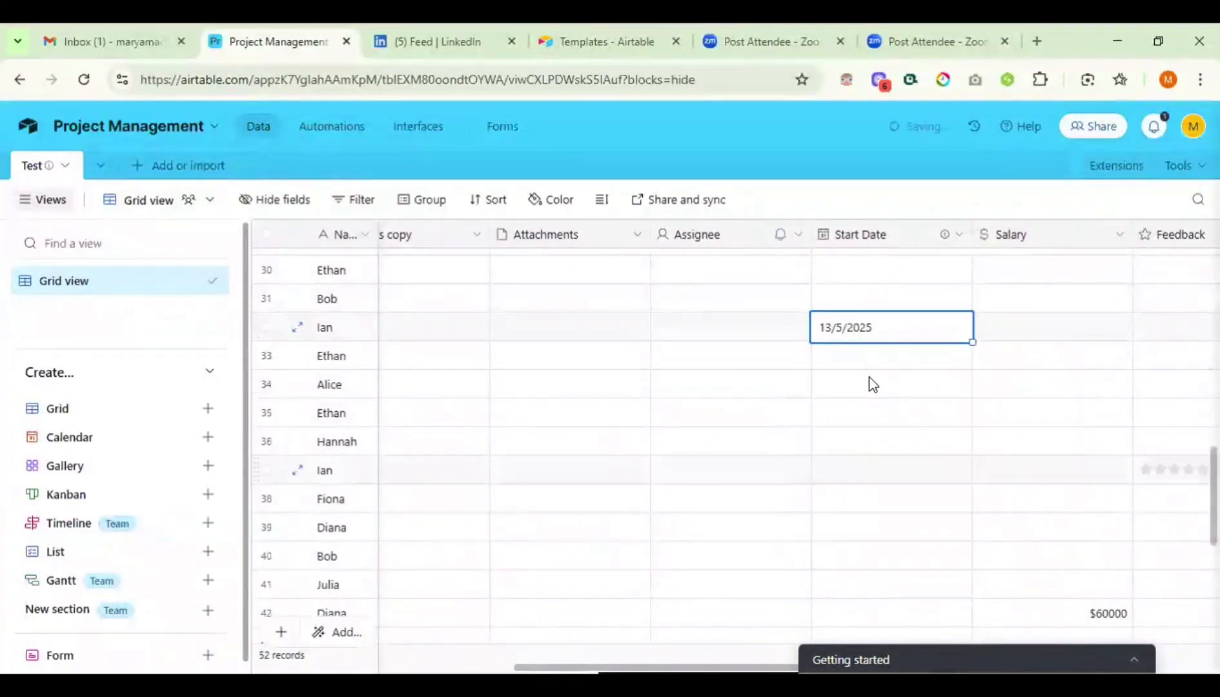
- Give rows 33, 34 and 35 Start Dates of 6, 11 and 8 May 2025
left_click(862, 361)
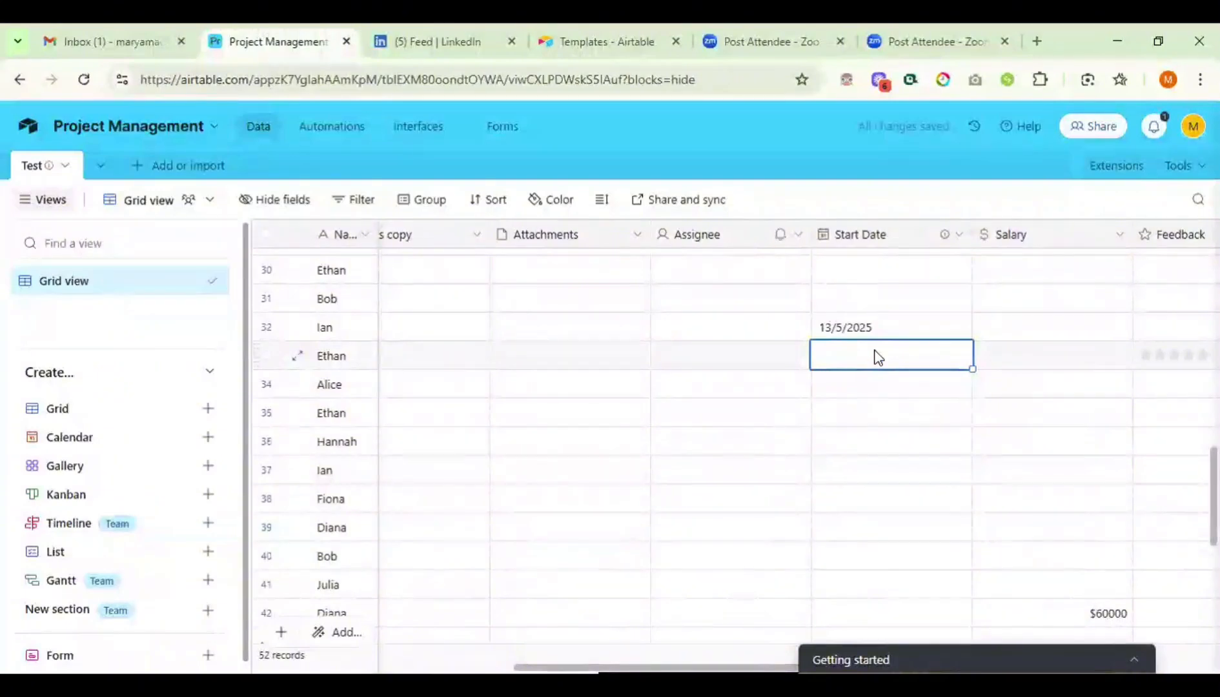
left_click(875, 349)
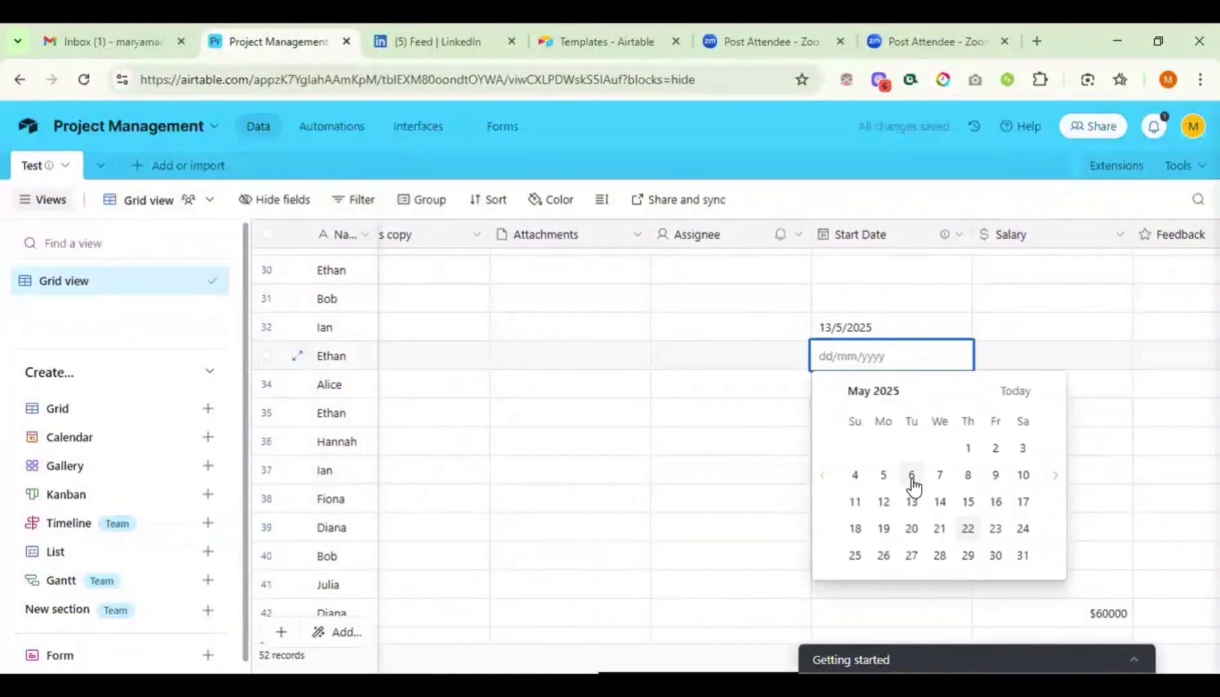
left_click(909, 474)
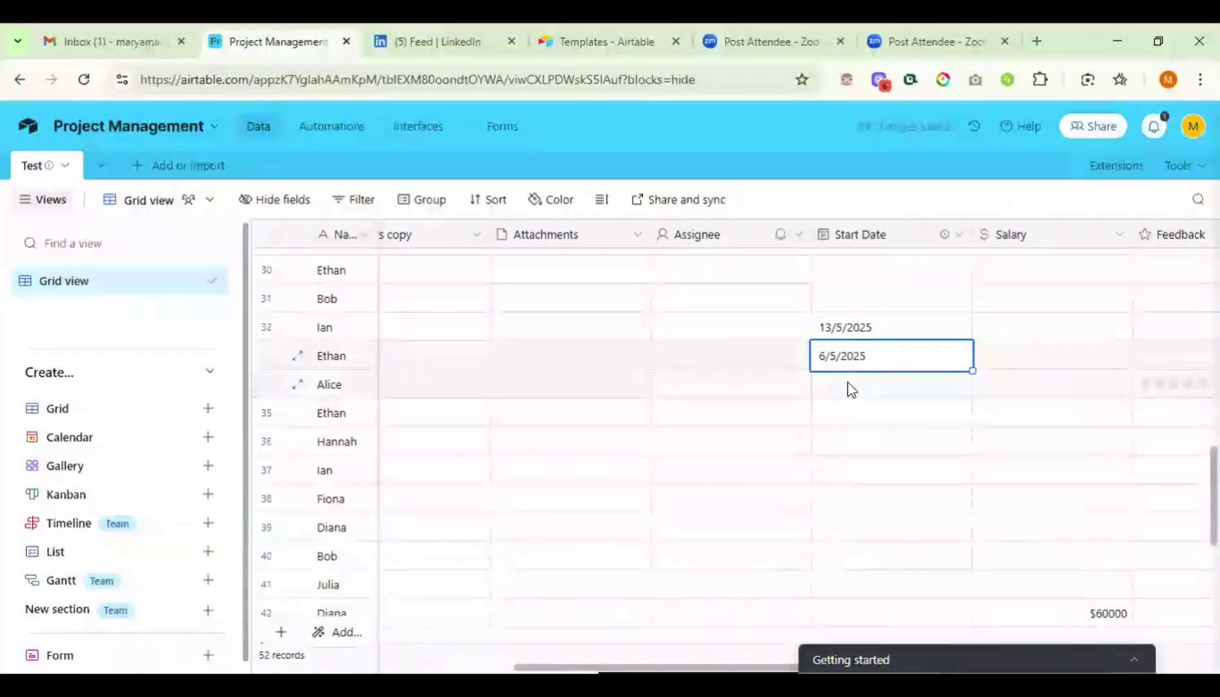
left_click(849, 382)
left_click(849, 382)
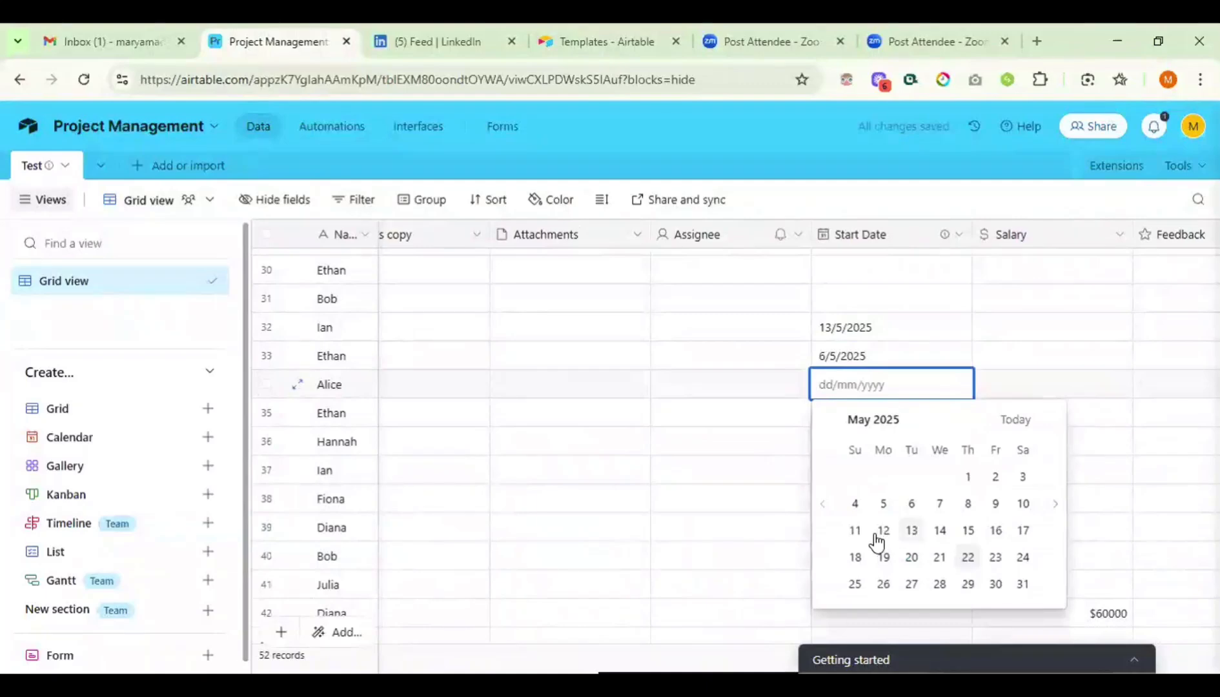
left_click(858, 531)
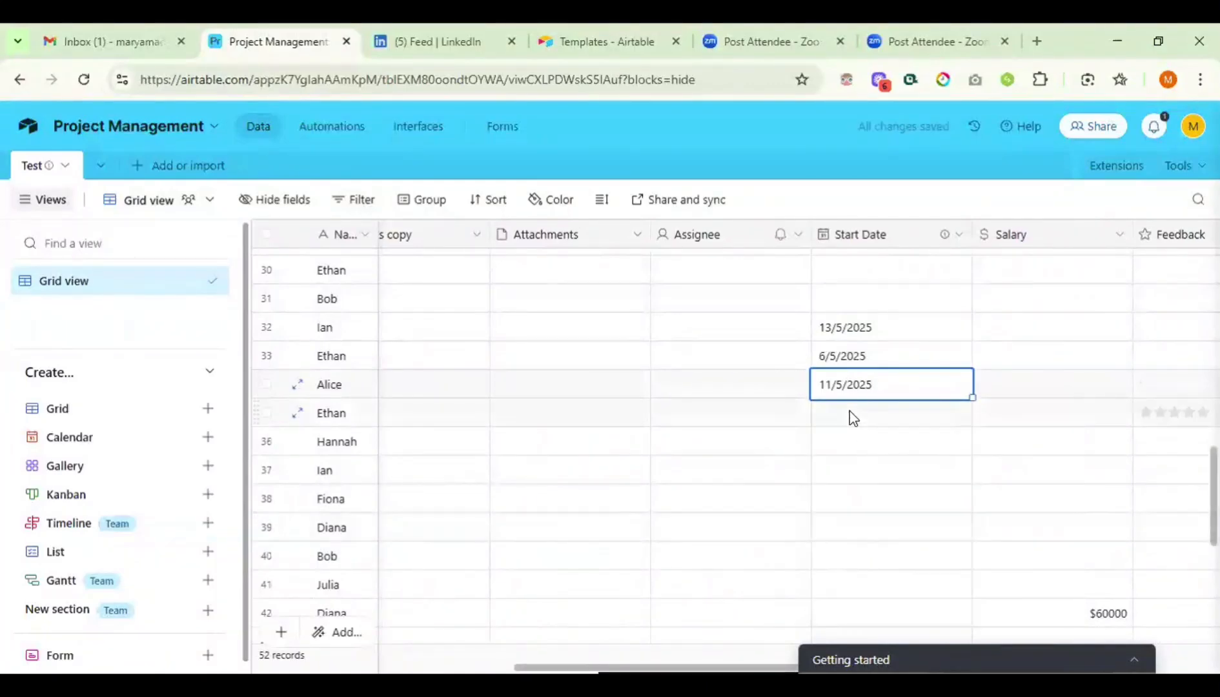
double_click(852, 416)
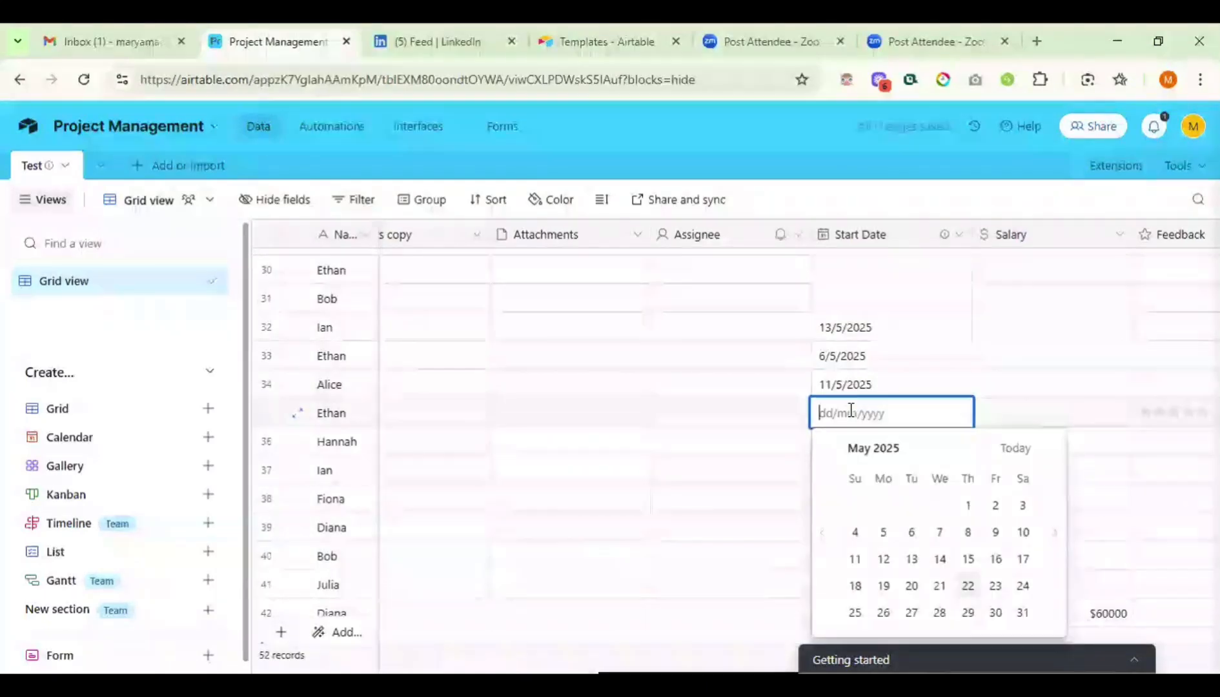
left_click(966, 533)
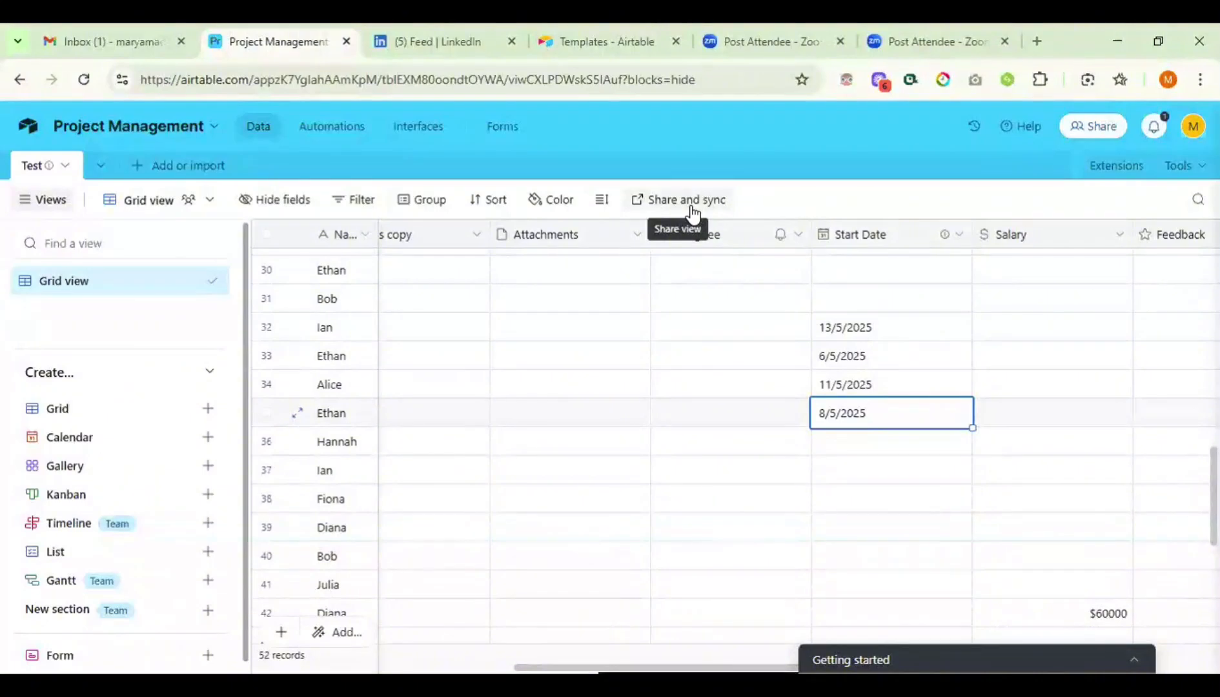
- Set row 36's Start Date to 7 May 2025
scroll(708, 400, "left", 10)
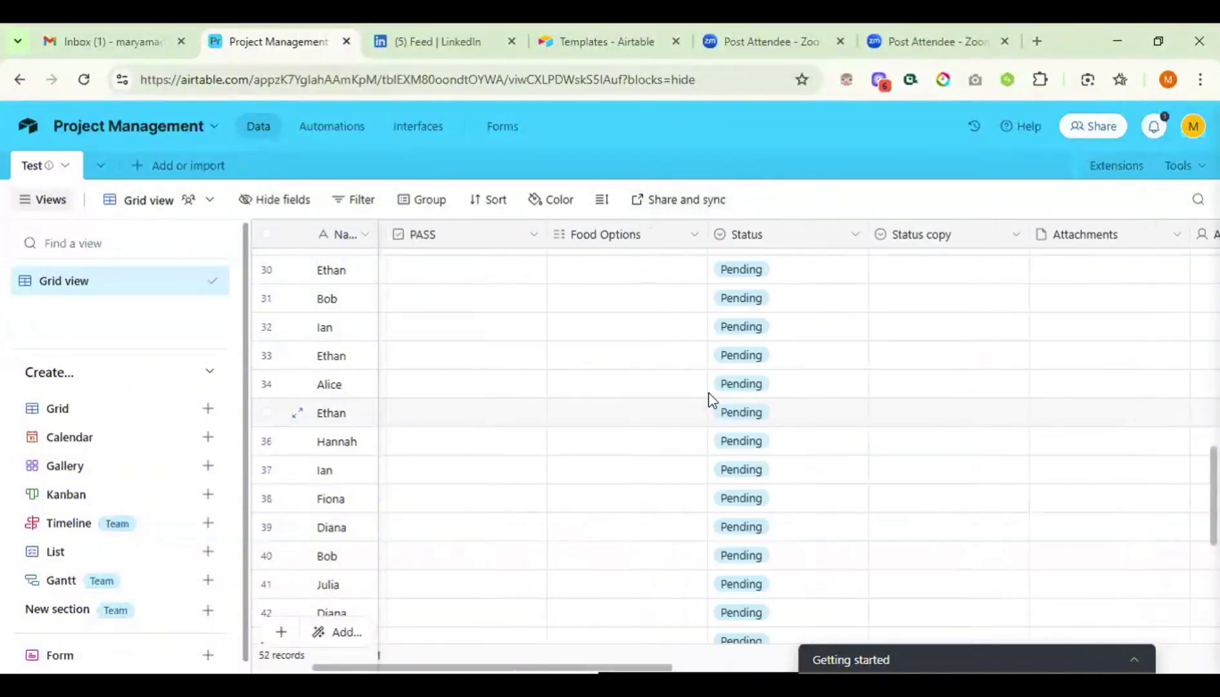
scroll(712, 401, "right", 15)
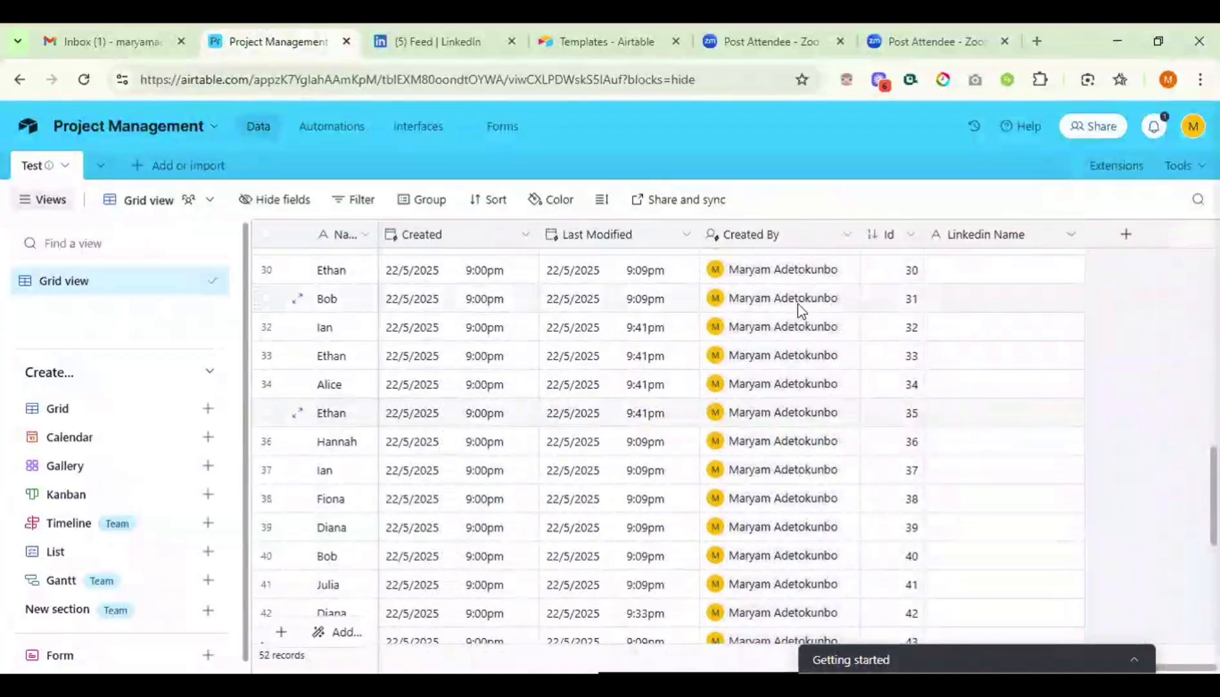
scroll(799, 310, "left", 15)
scroll(799, 310, "left", 5)
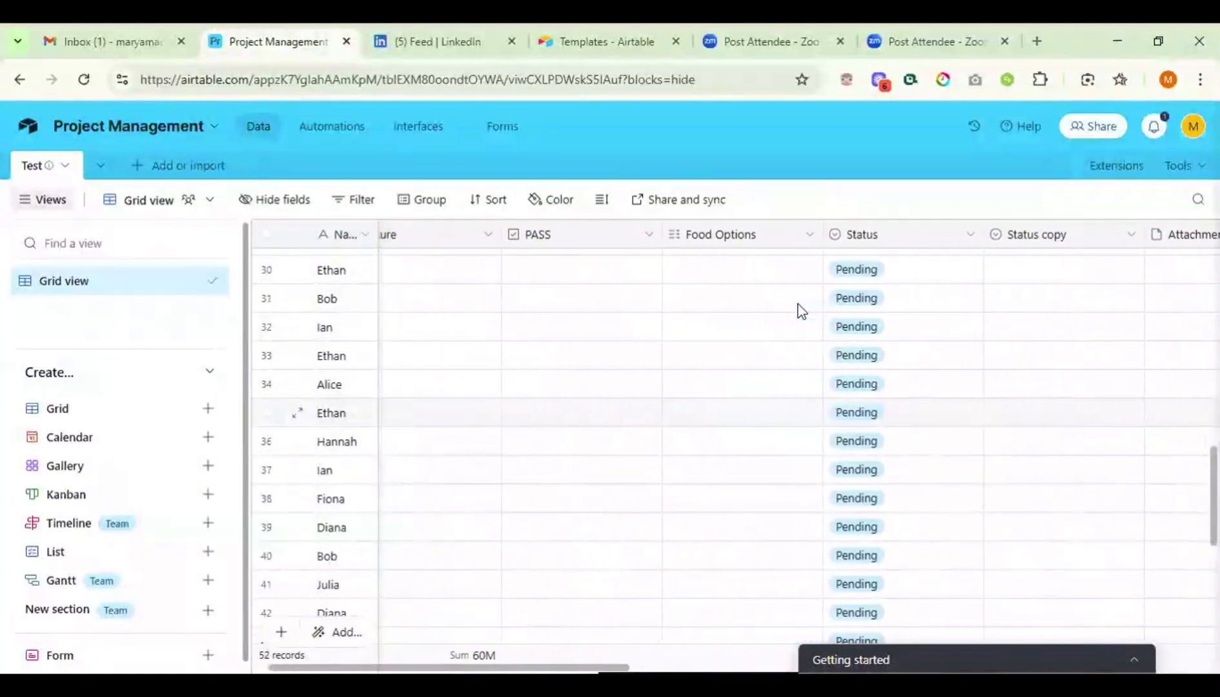
scroll(781, 381, "right", 10)
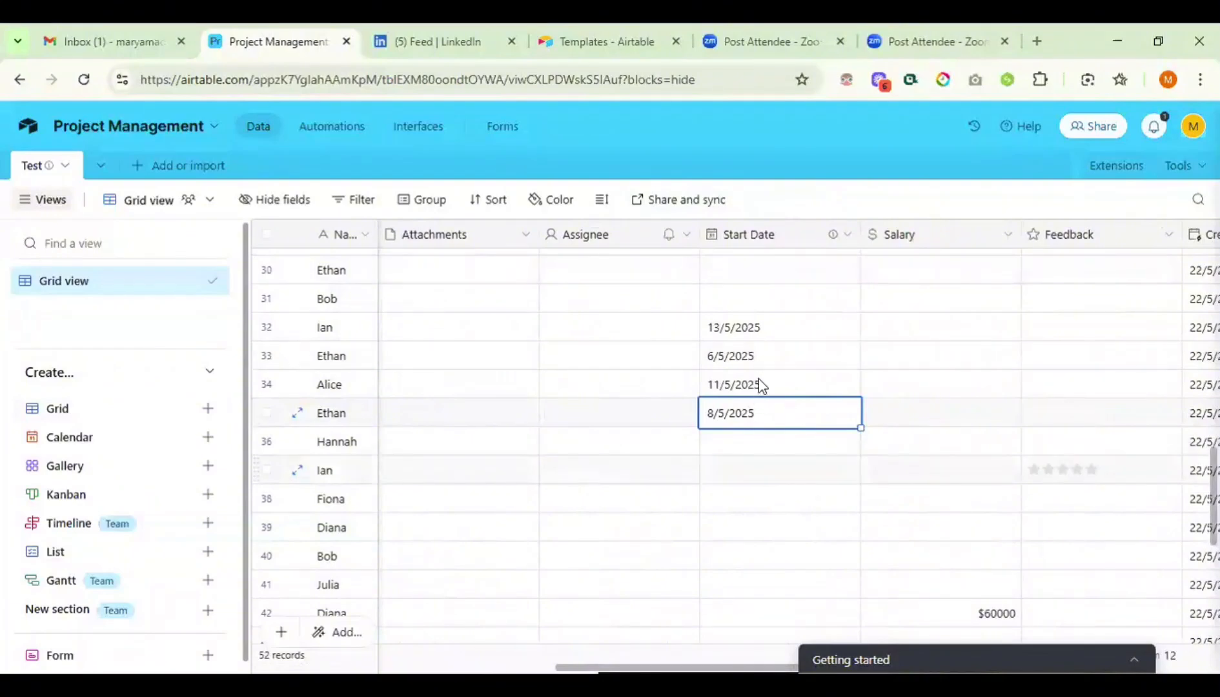
left_click(744, 445)
left_click(746, 447)
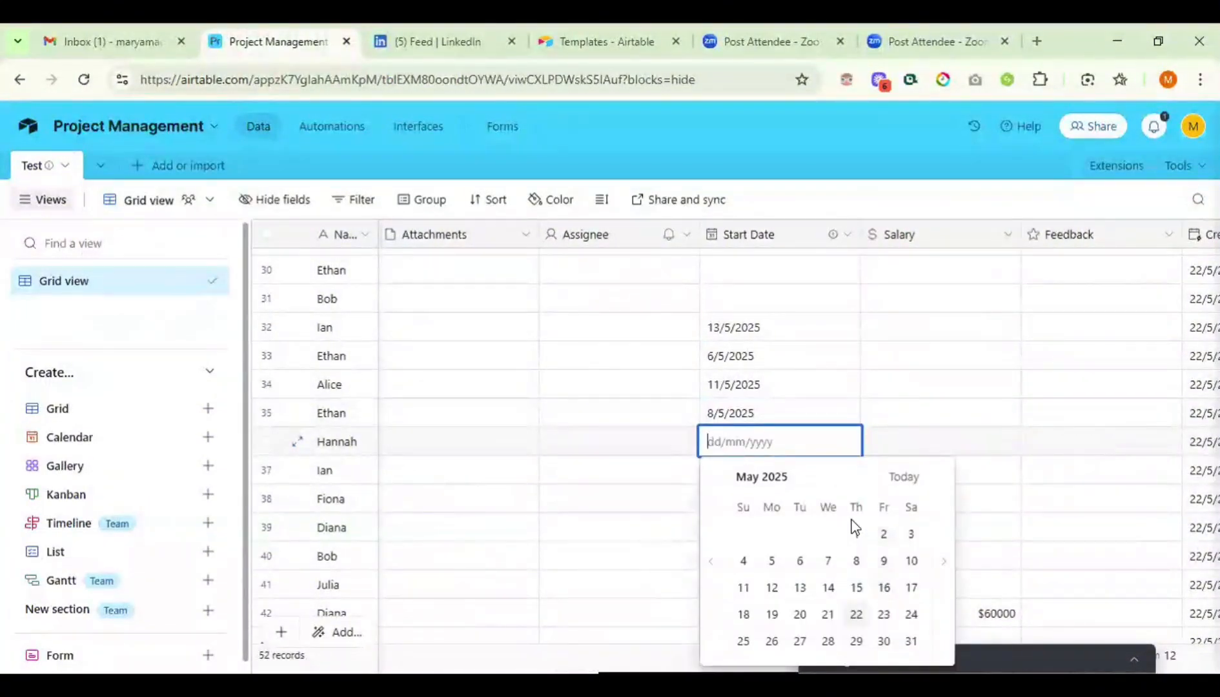
double_click(831, 566)
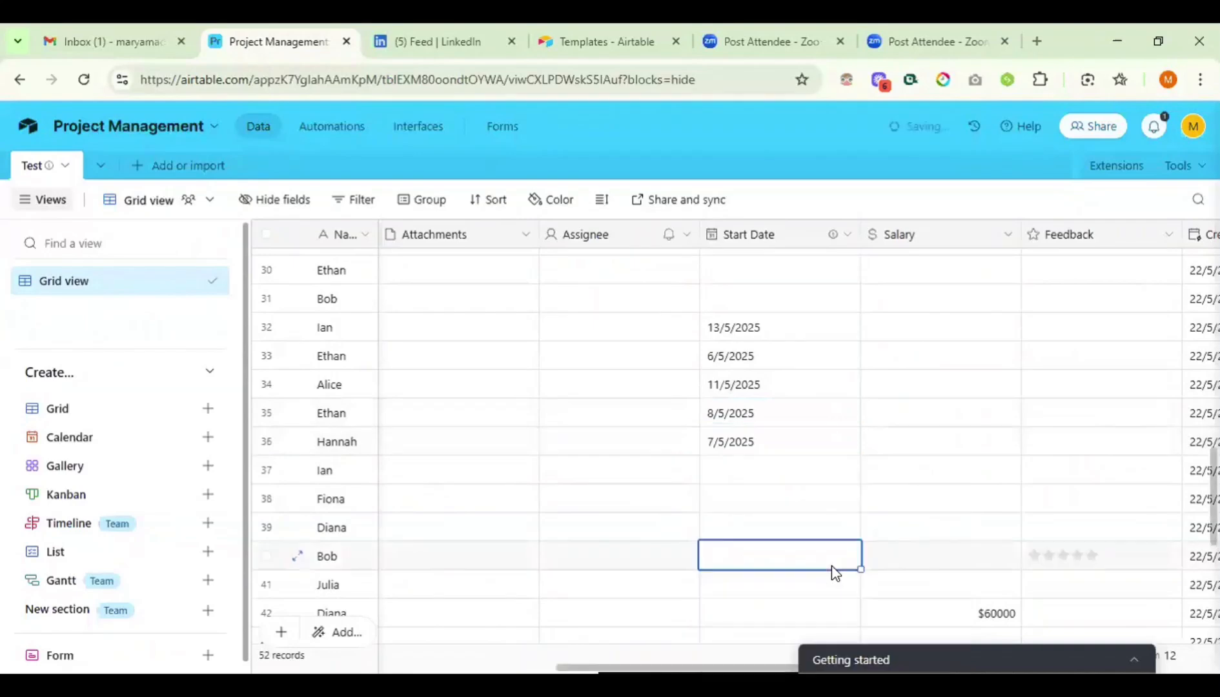
left_click(759, 331)
scroll(759, 331, "down", 1)
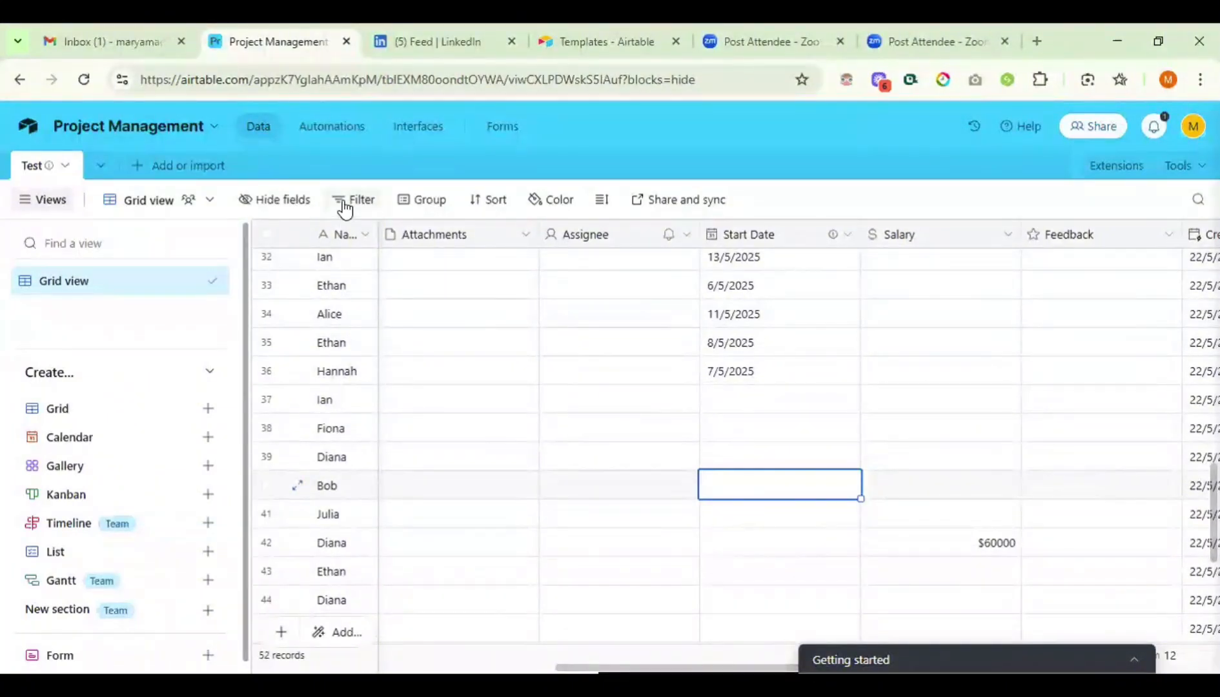
- Return to the top rows of the grid and show the view's empty filter settings
scroll(534, 340, "left", 10)
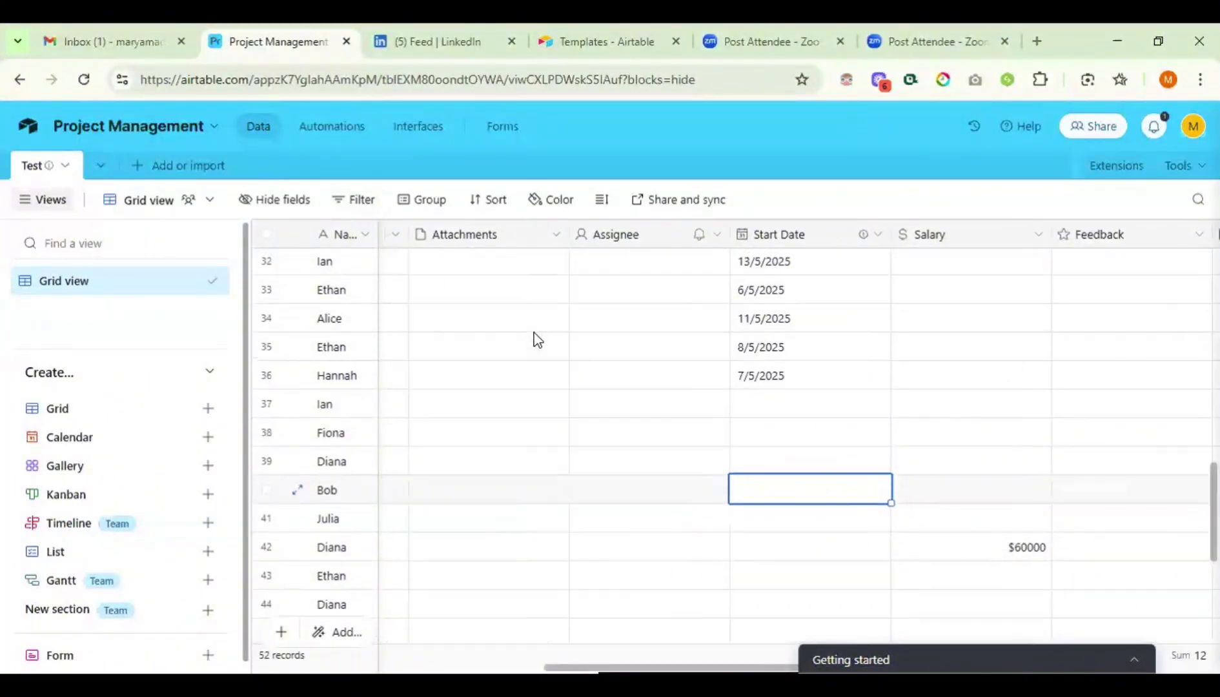
scroll(534, 340, "up", 4)
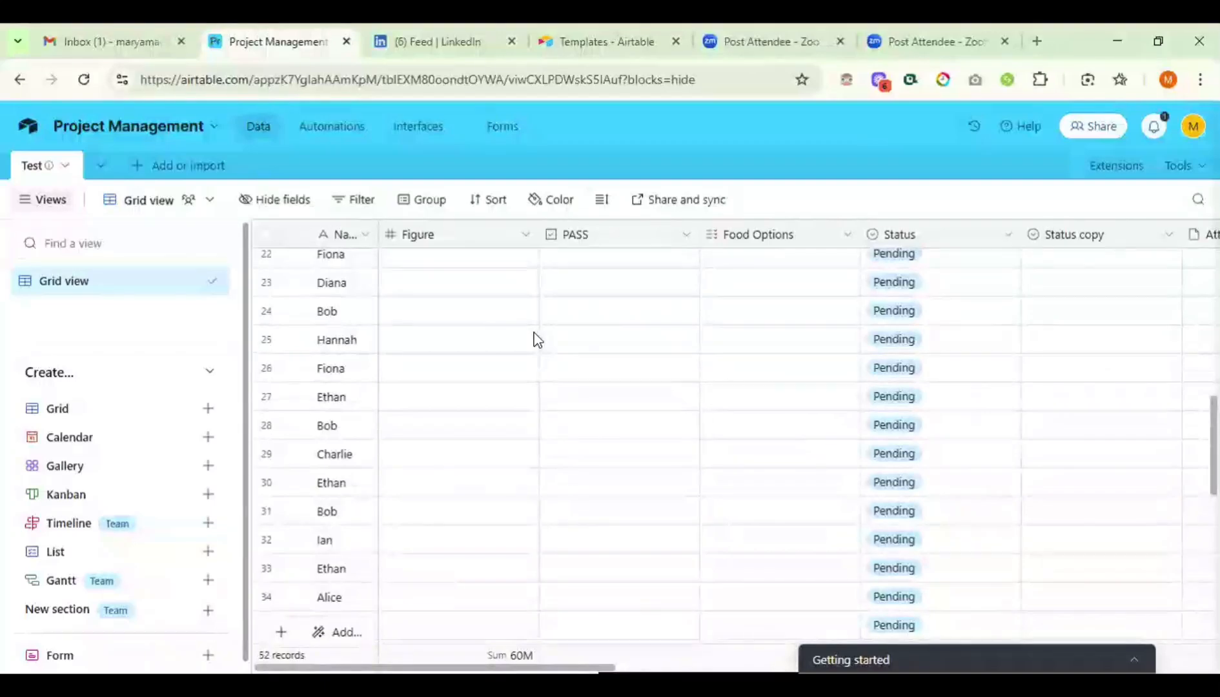
scroll(534, 340, "up", 8)
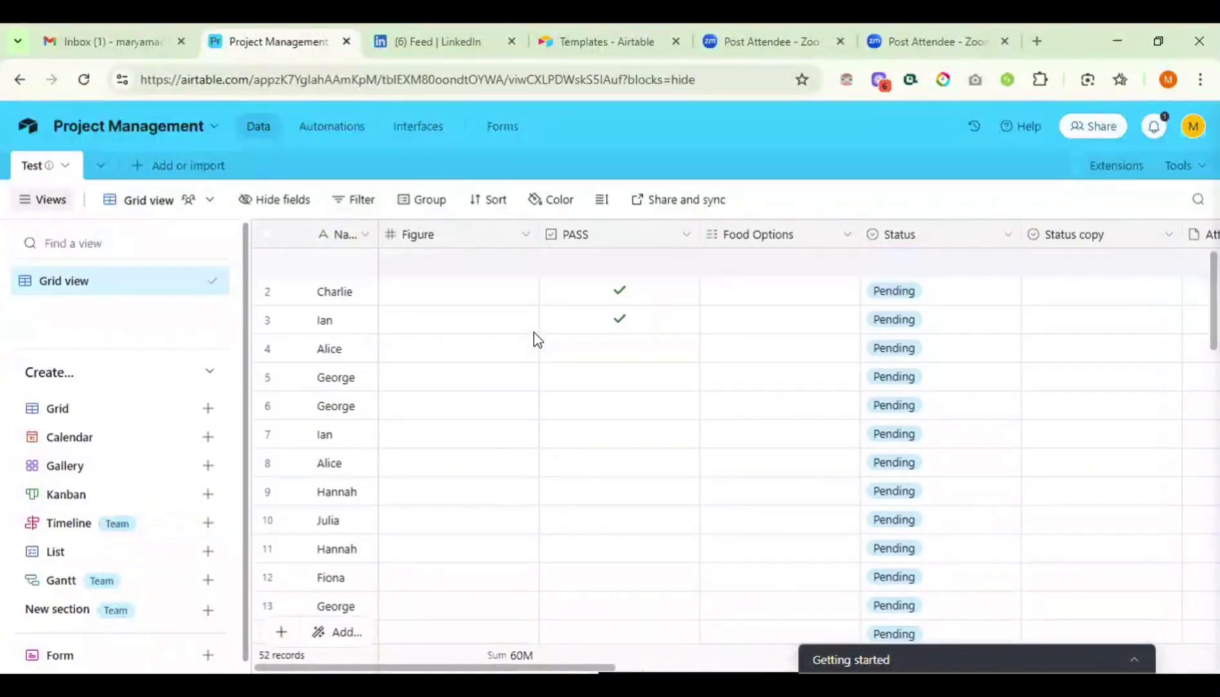
left_click(354, 201)
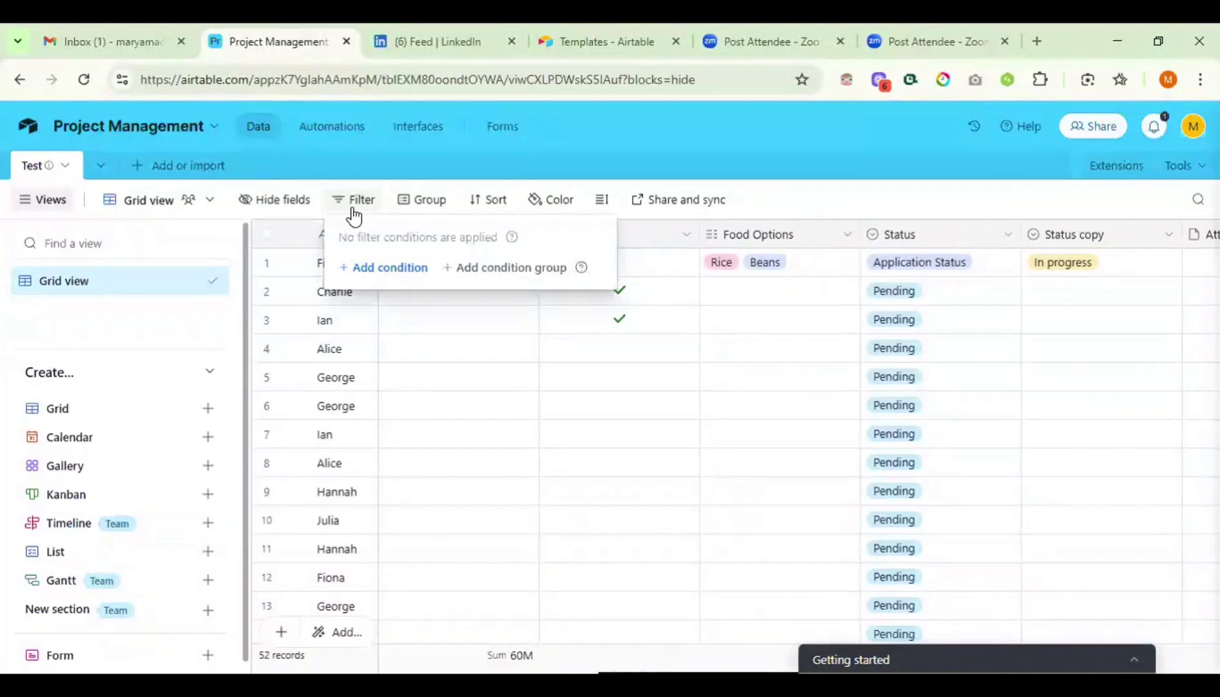
- Add a filter condition on Start Date and look at its date comparison options
left_click(372, 269)
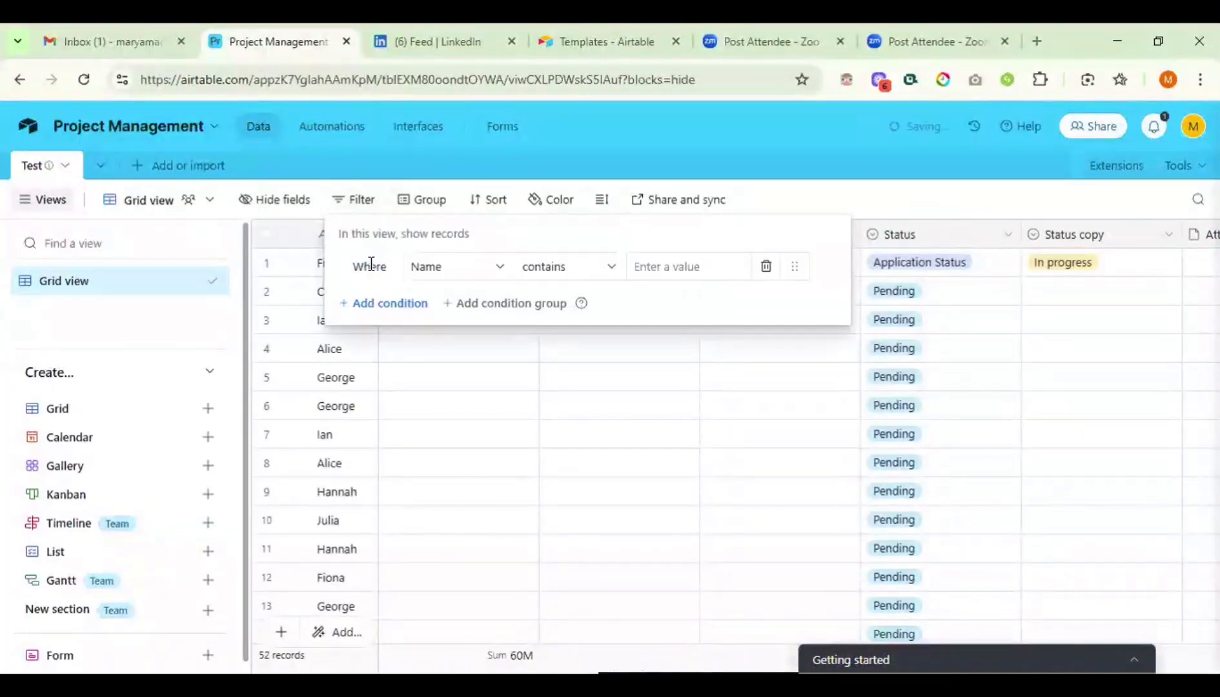
left_click(486, 276)
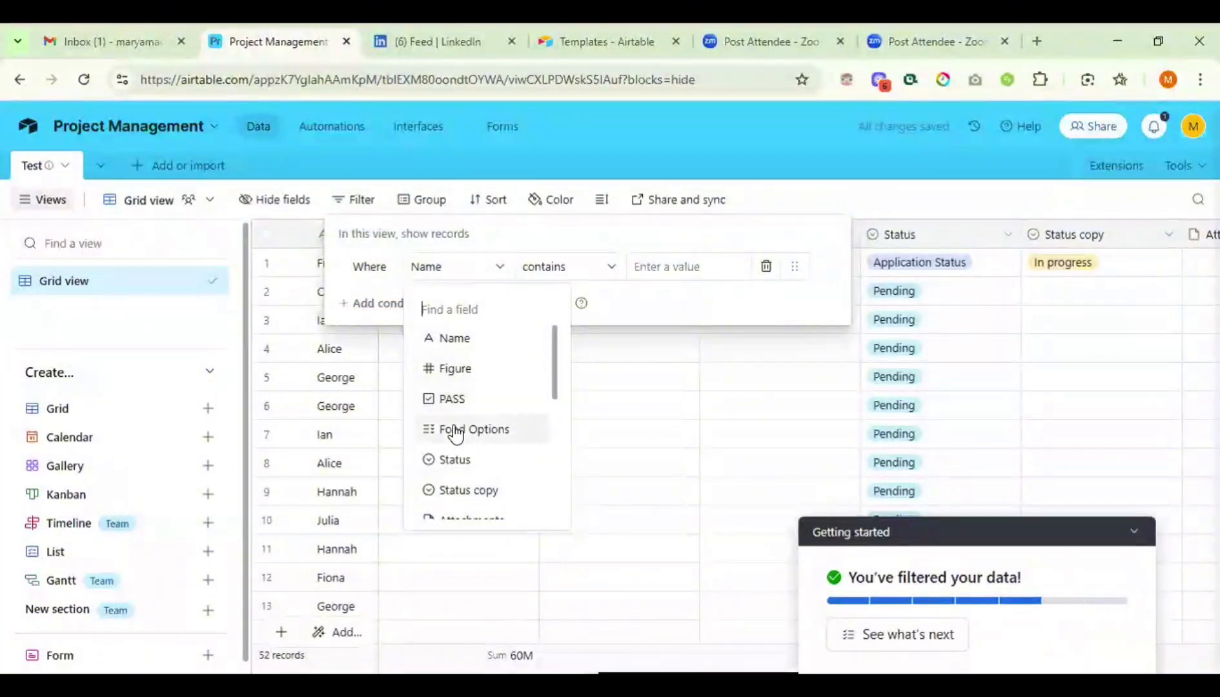
scroll(455, 434, "down", 1)
scroll(455, 435, "down", 1)
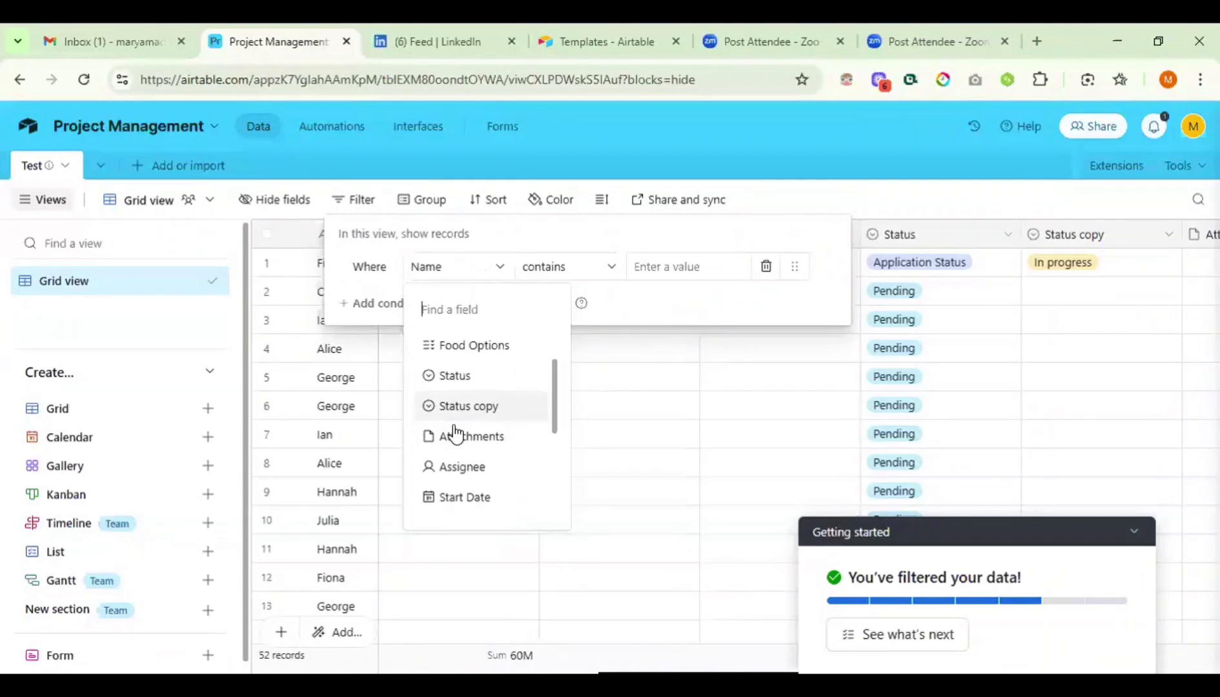
scroll(455, 434, "down", 1)
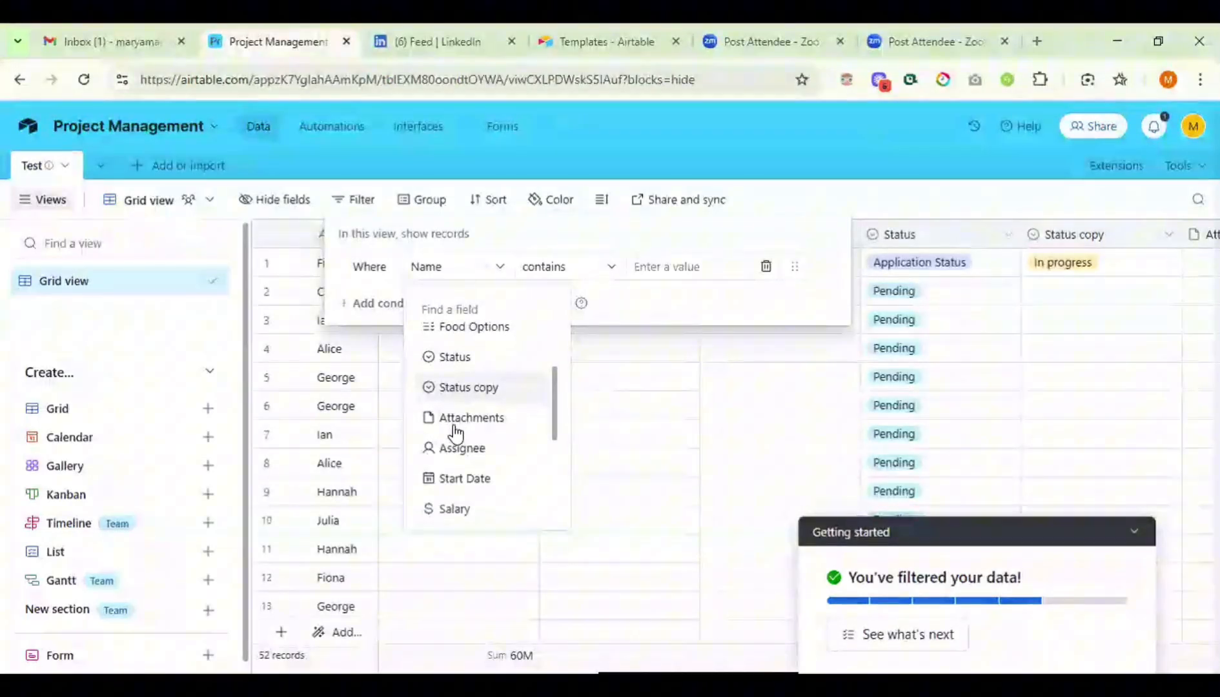
left_click(464, 478)
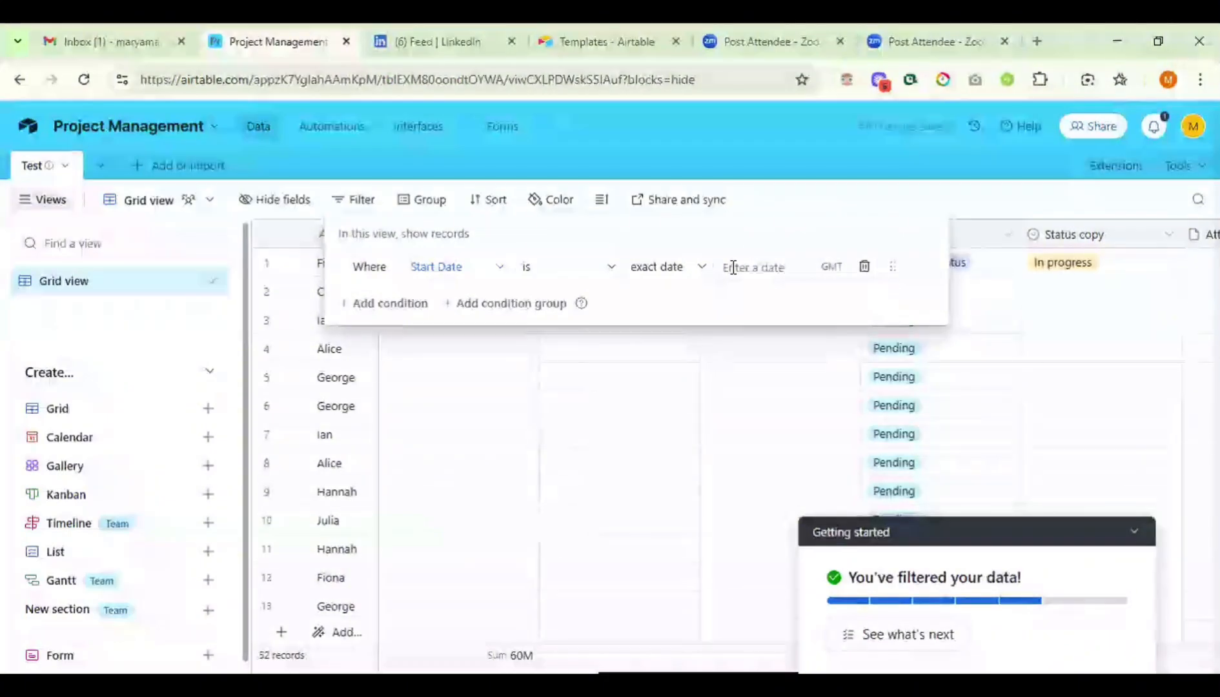
left_click(685, 268)
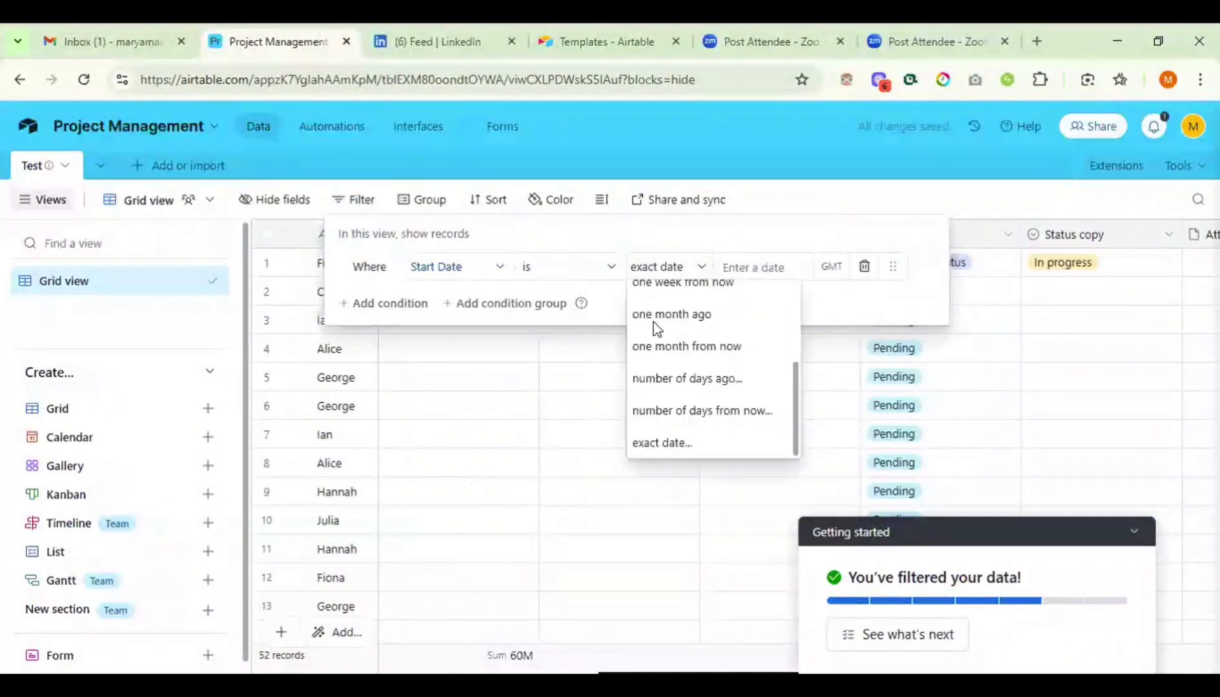
scroll(675, 345, "up", 3)
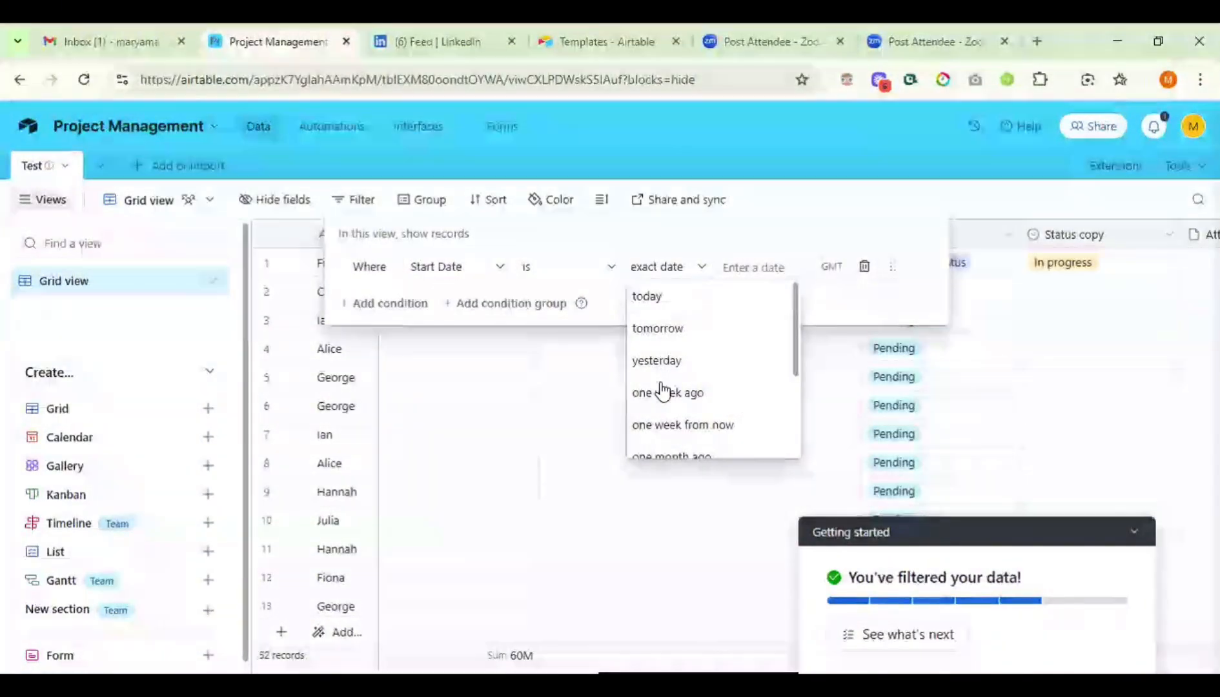
left_click(742, 266)
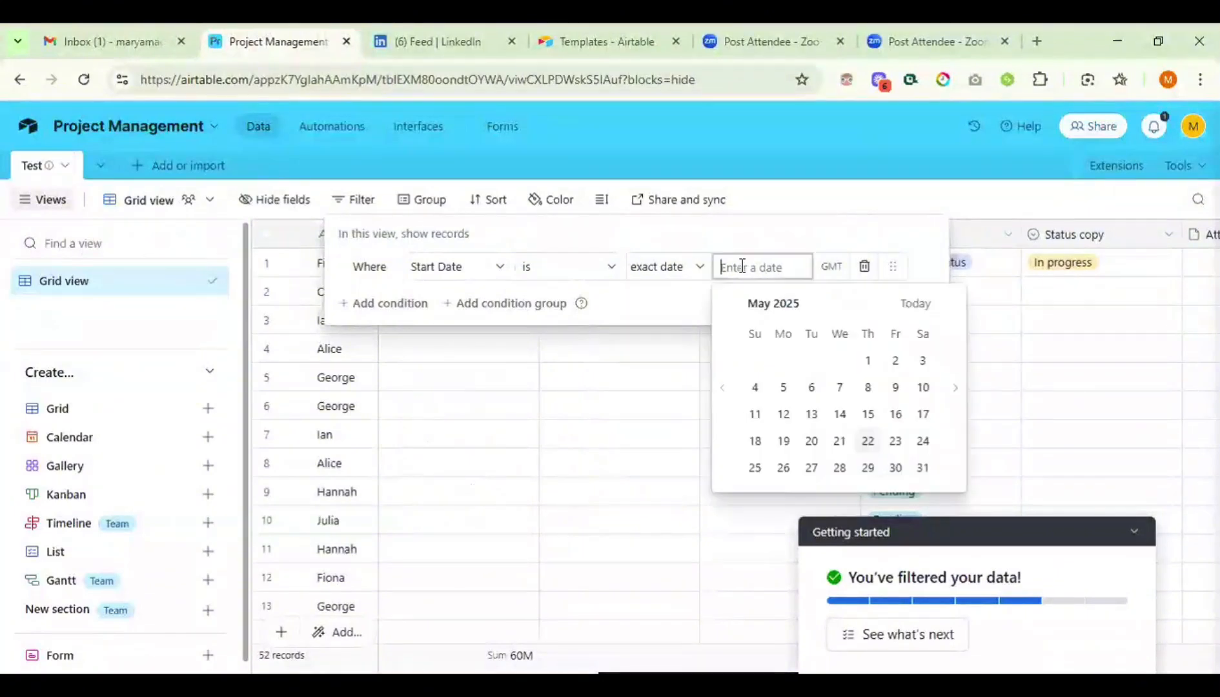
- Switch the condition's field to Food Options and view its operators, including 'is exactly'
left_click(494, 274)
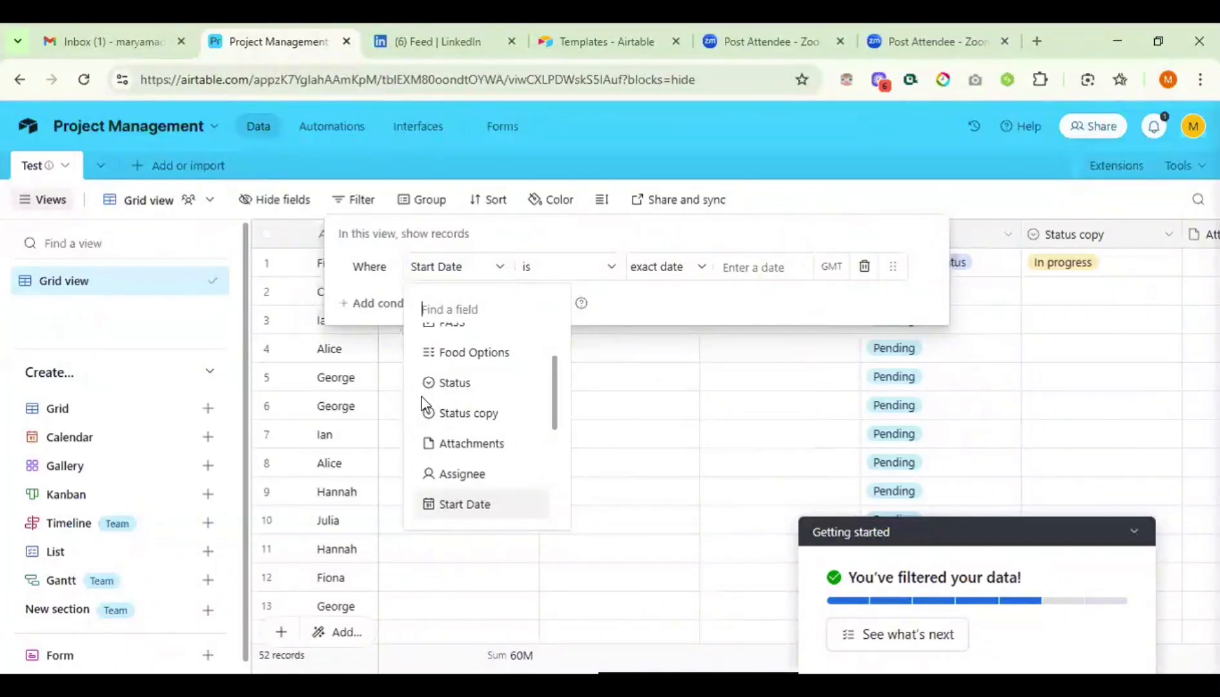
left_click(462, 356)
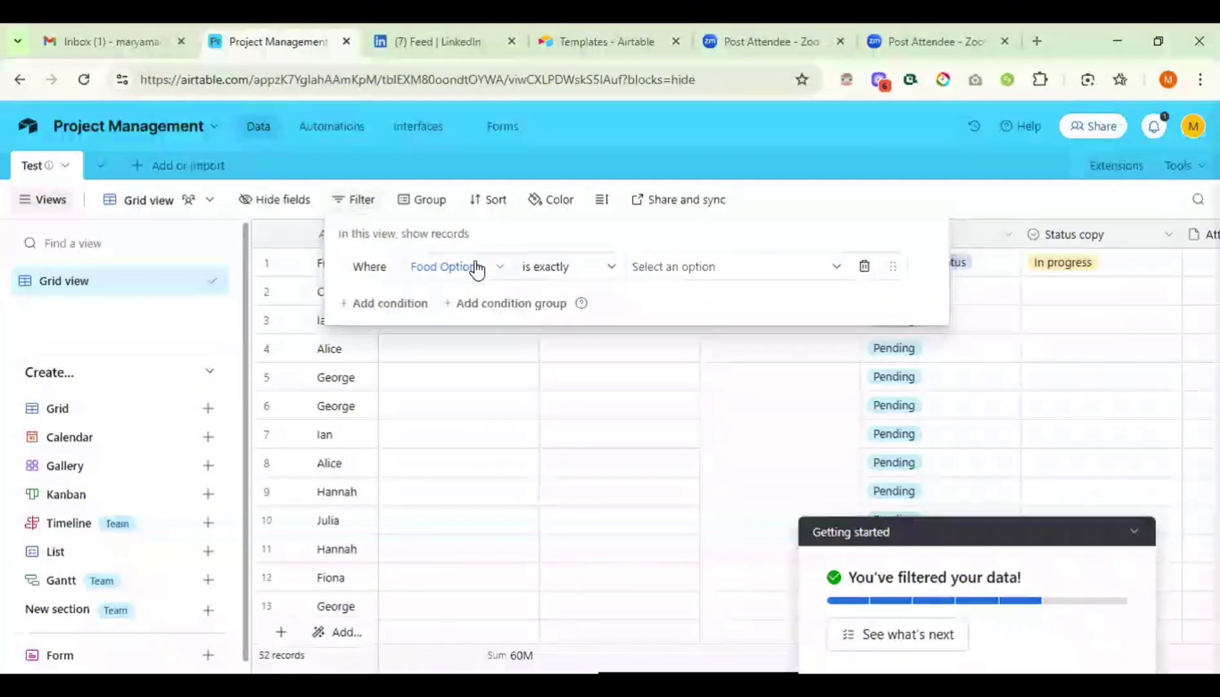
left_click(584, 274)
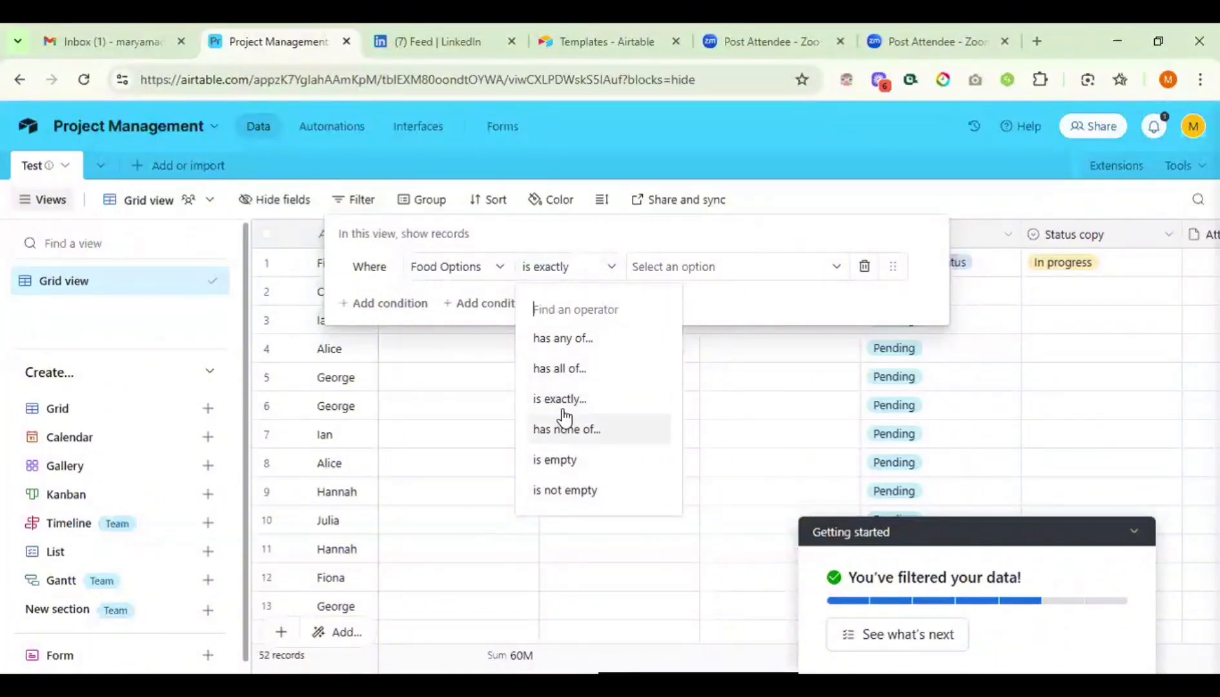
- Keep 'is exactly' and choose Rice as the Food Options value to match
left_click(569, 383)
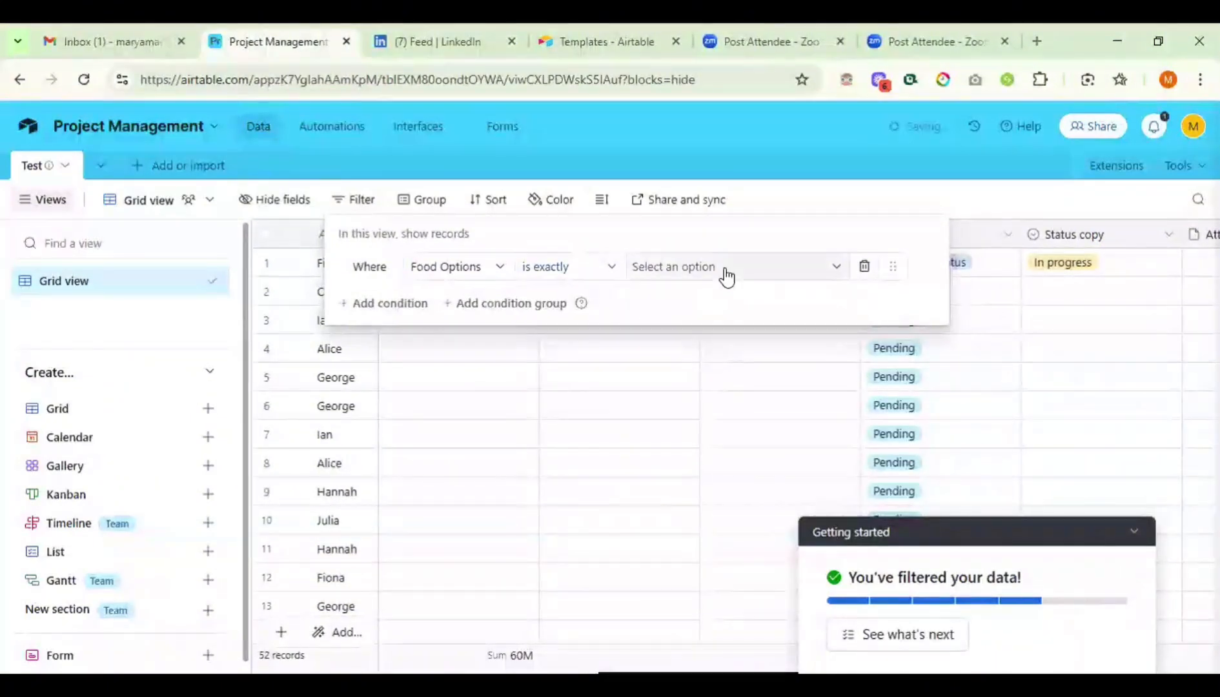
left_click(726, 271)
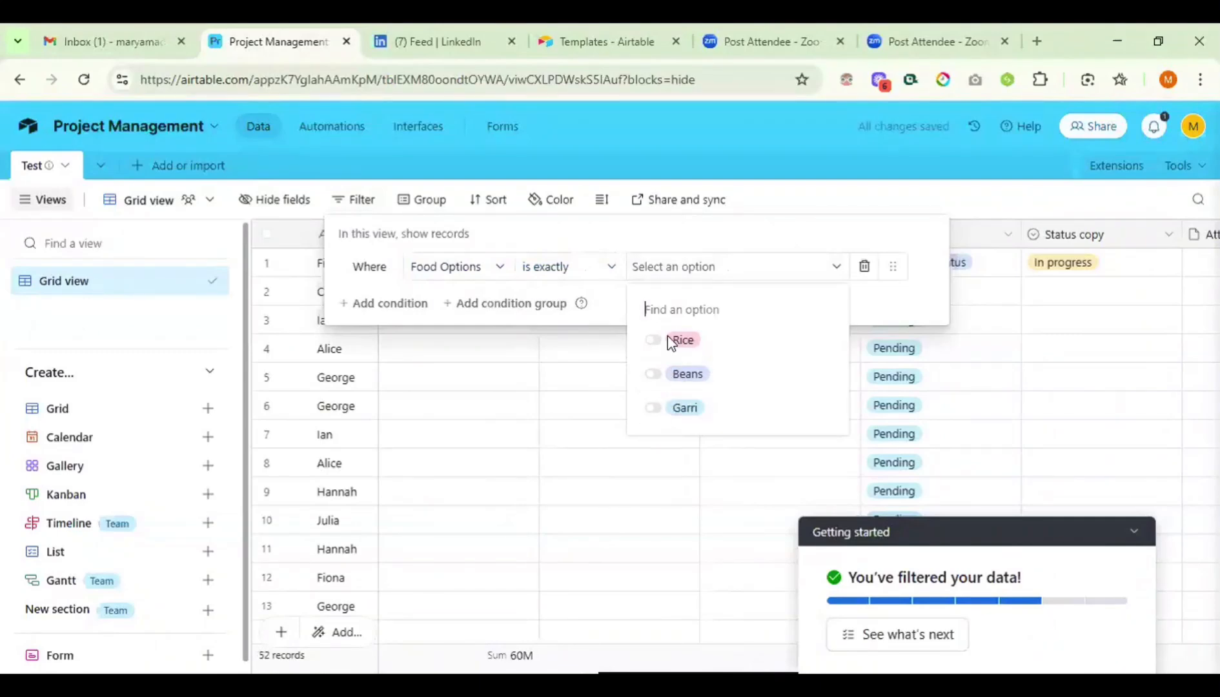
left_click(677, 355)
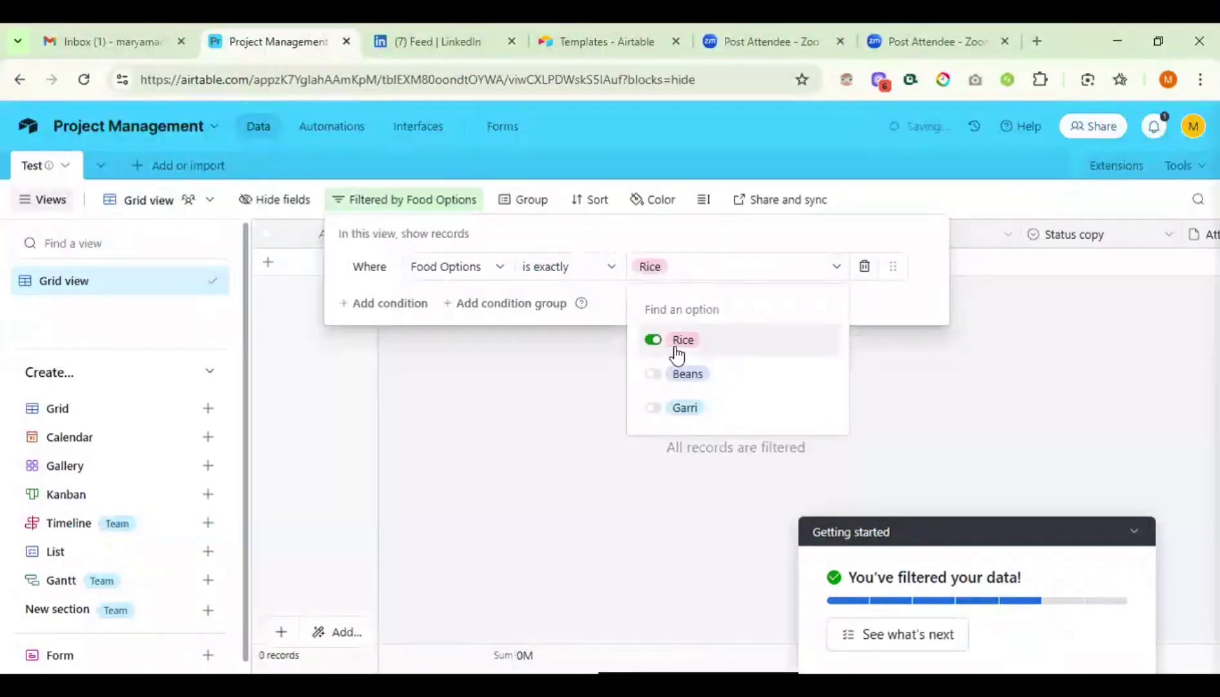
left_click(952, 404)
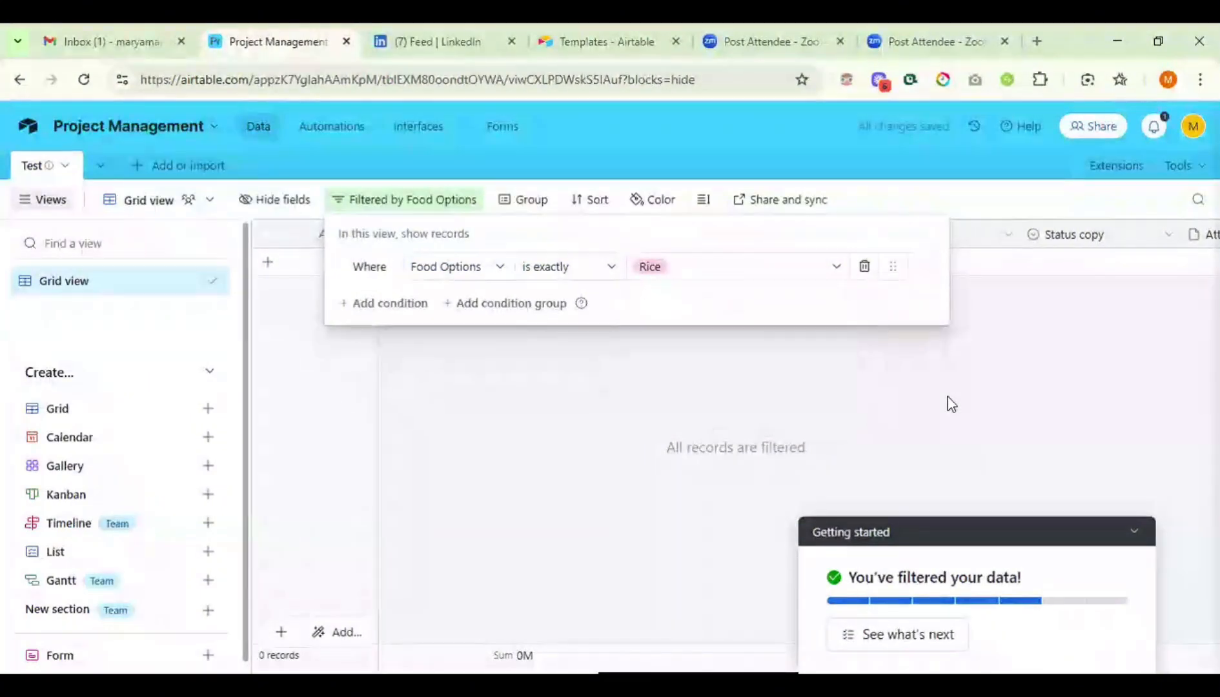
left_click(952, 404)
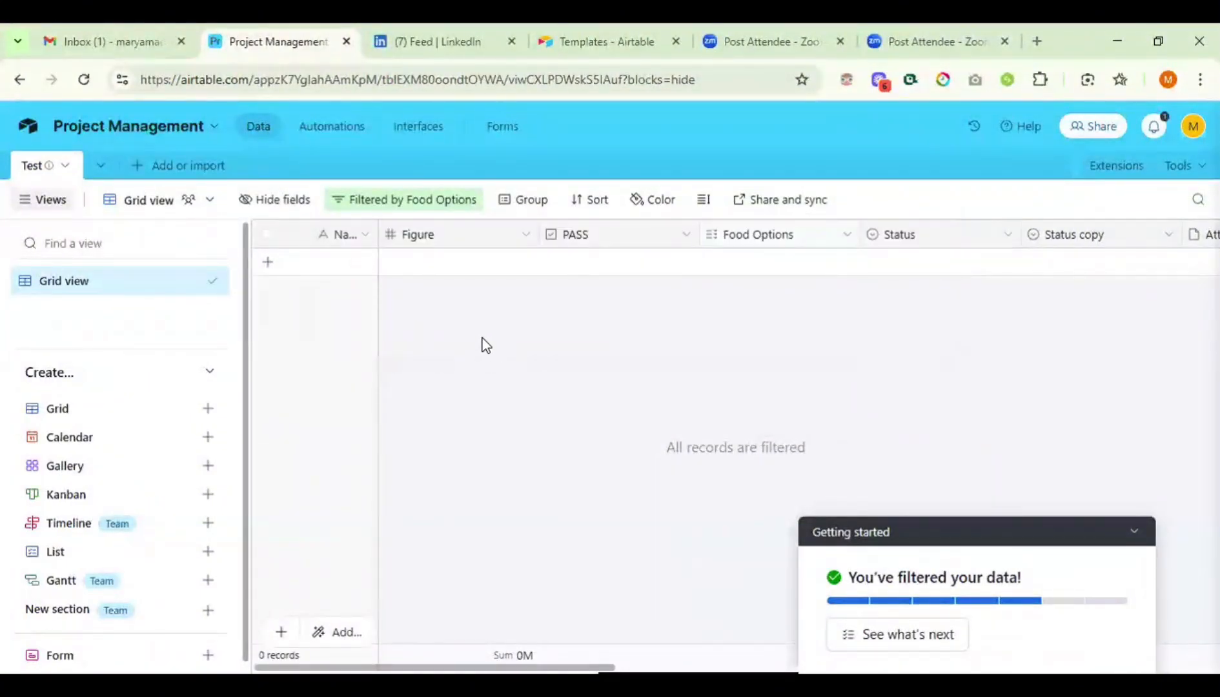
- Add Beans to the matched Food Options values, leaving one record shown
left_click(418, 203)
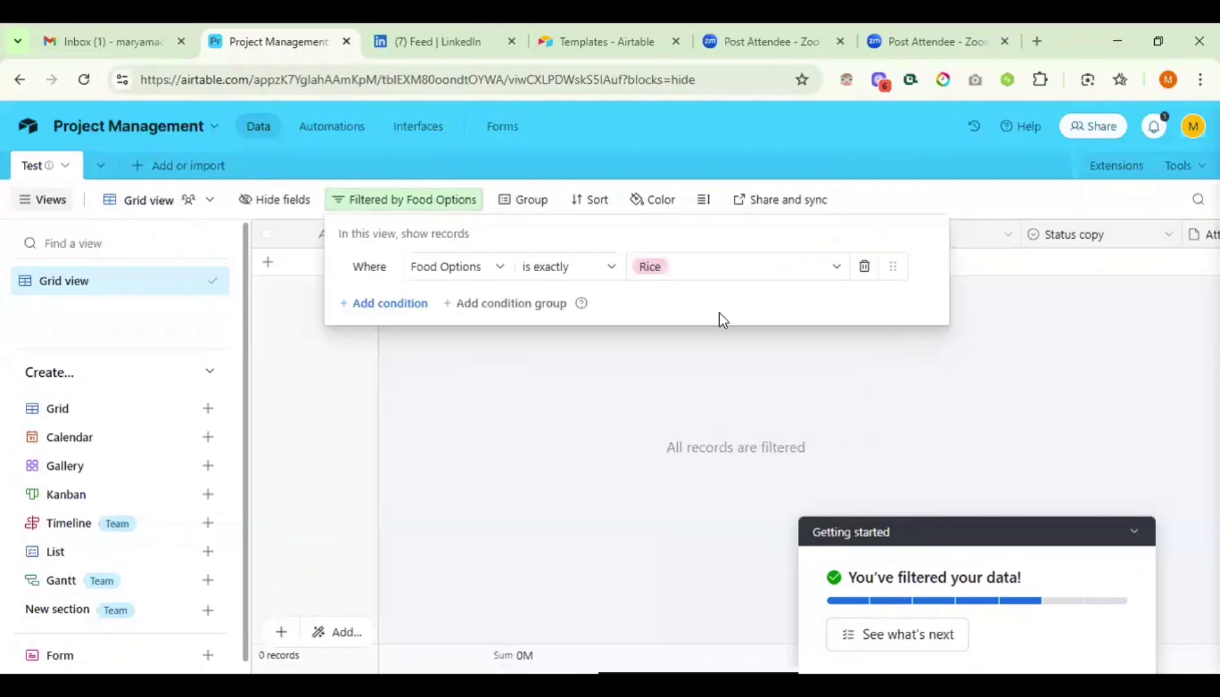
left_click(710, 278)
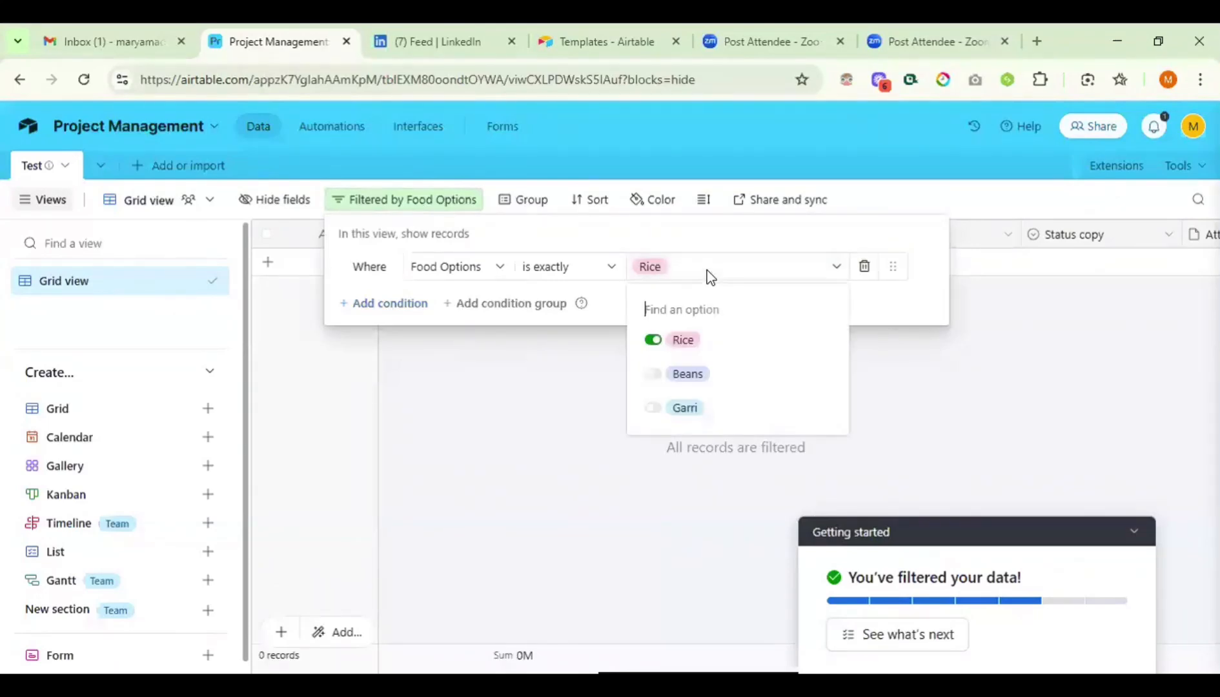
left_click(652, 378)
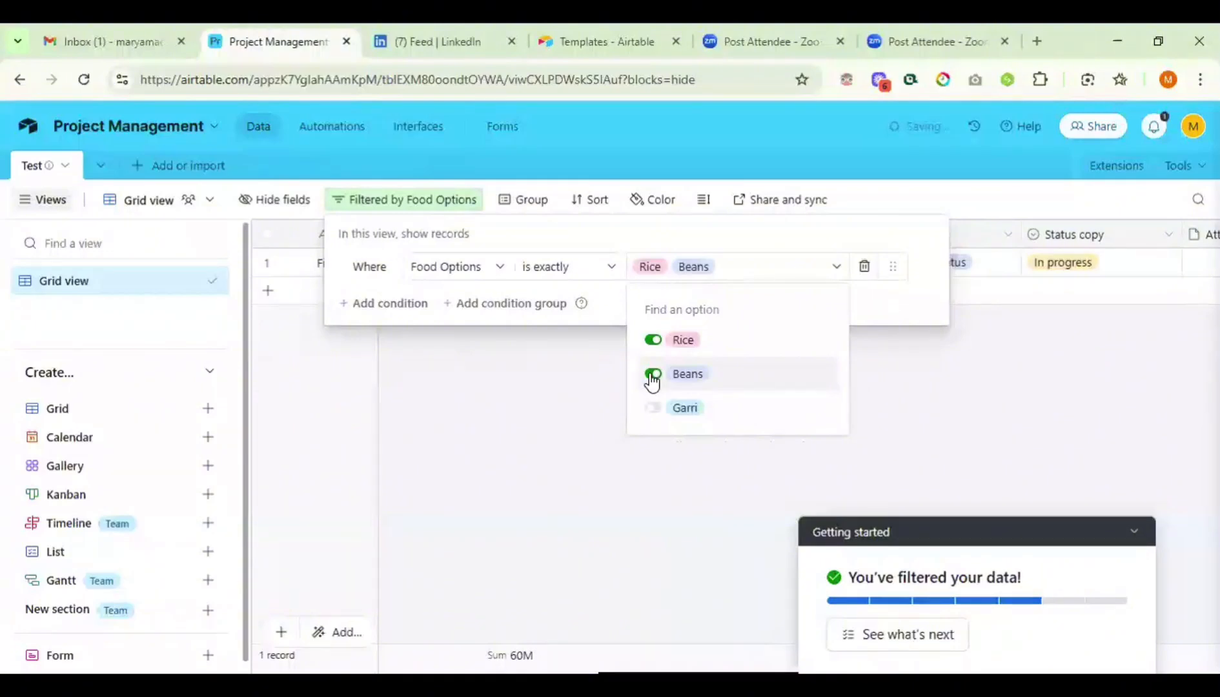
left_click(517, 416)
left_click(516, 416)
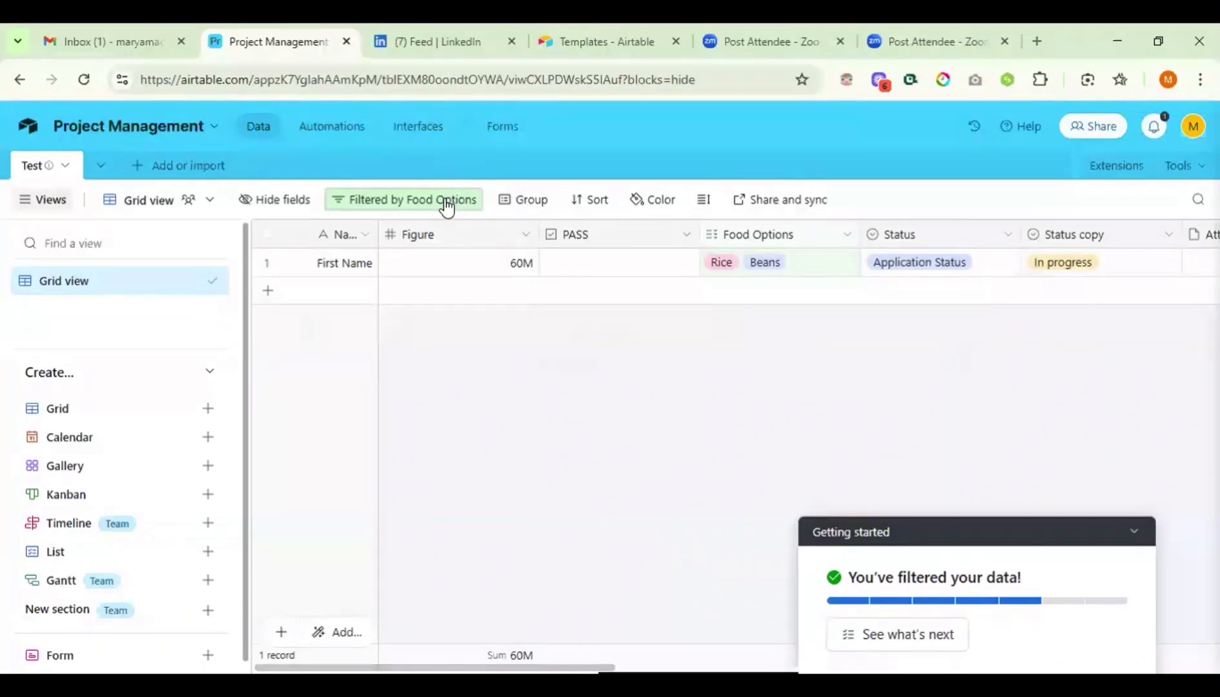
- Duplicate Grid view and rename the copy 'Food Option', then return to Grid view
right_click(172, 290)
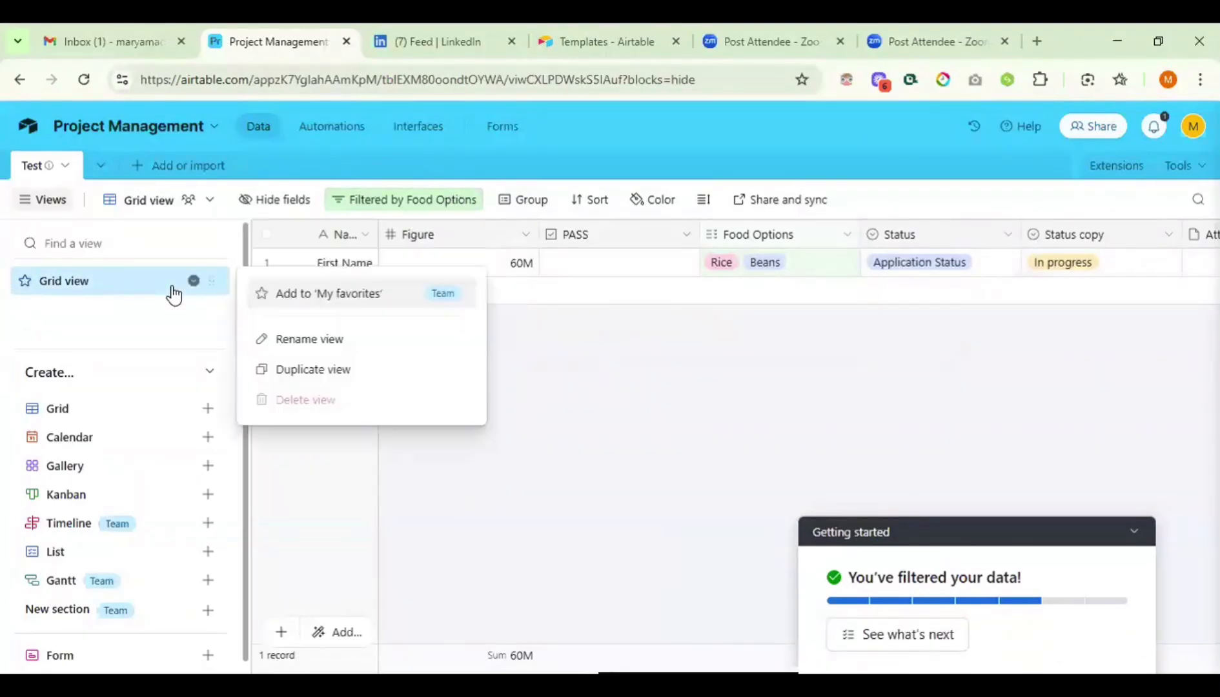
left_click(288, 381)
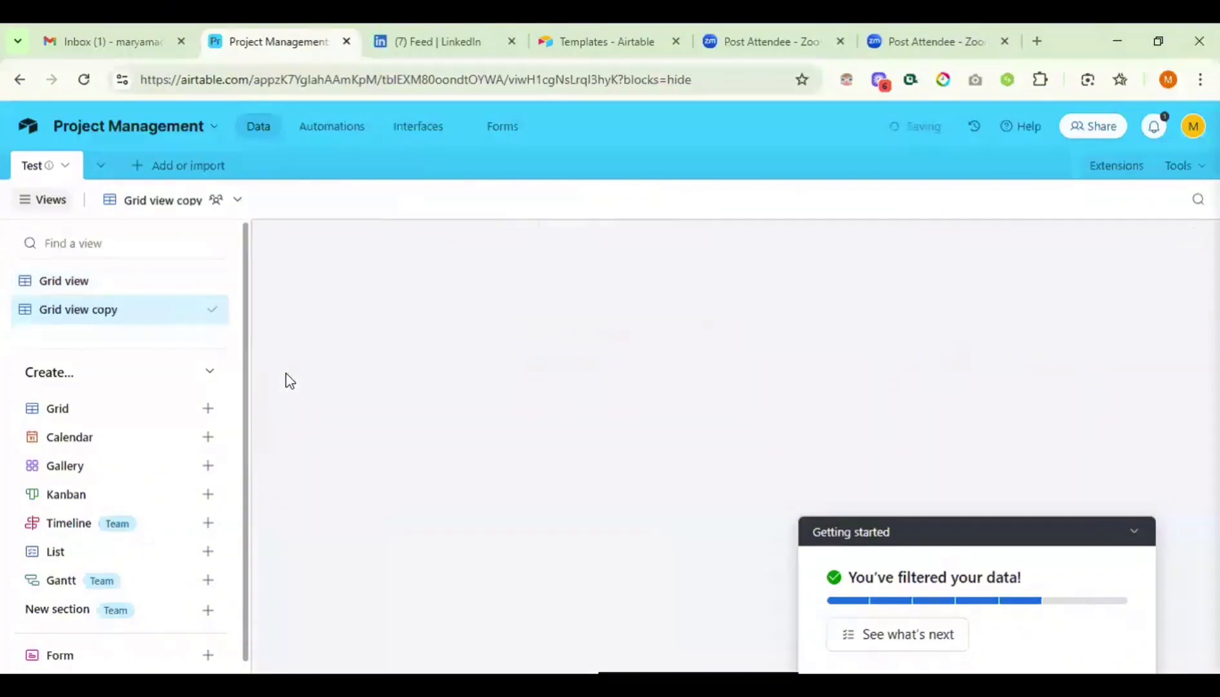
double_click(119, 311)
type("F")
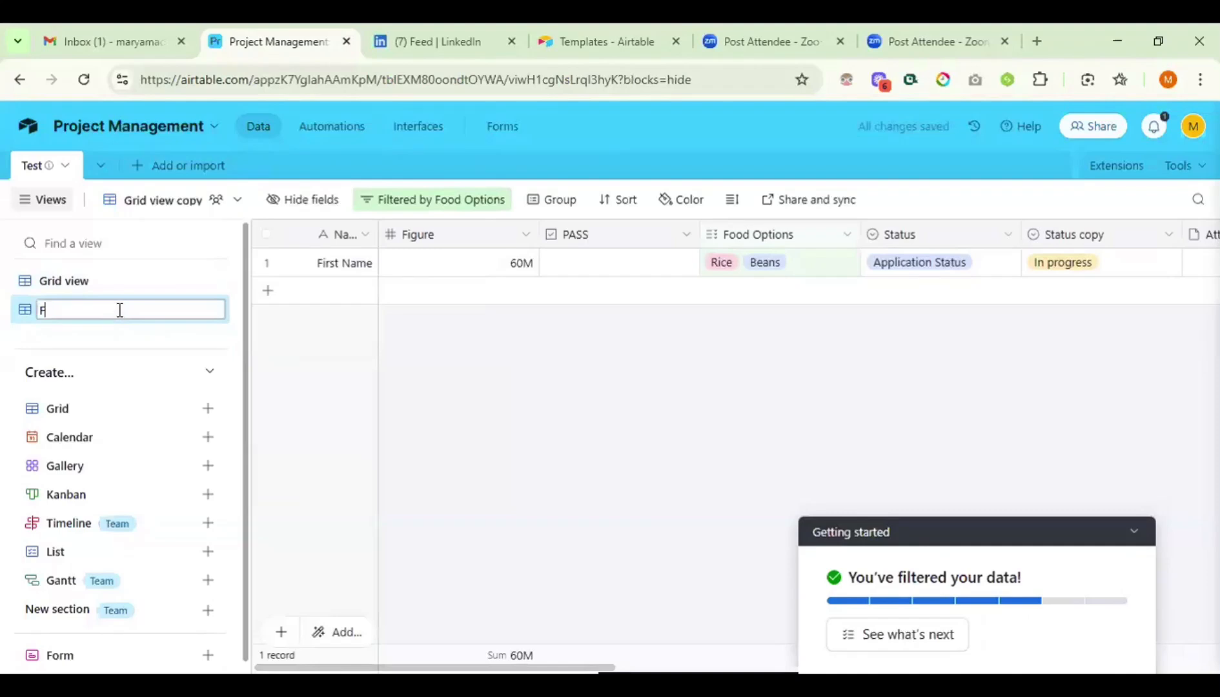
type("ood")
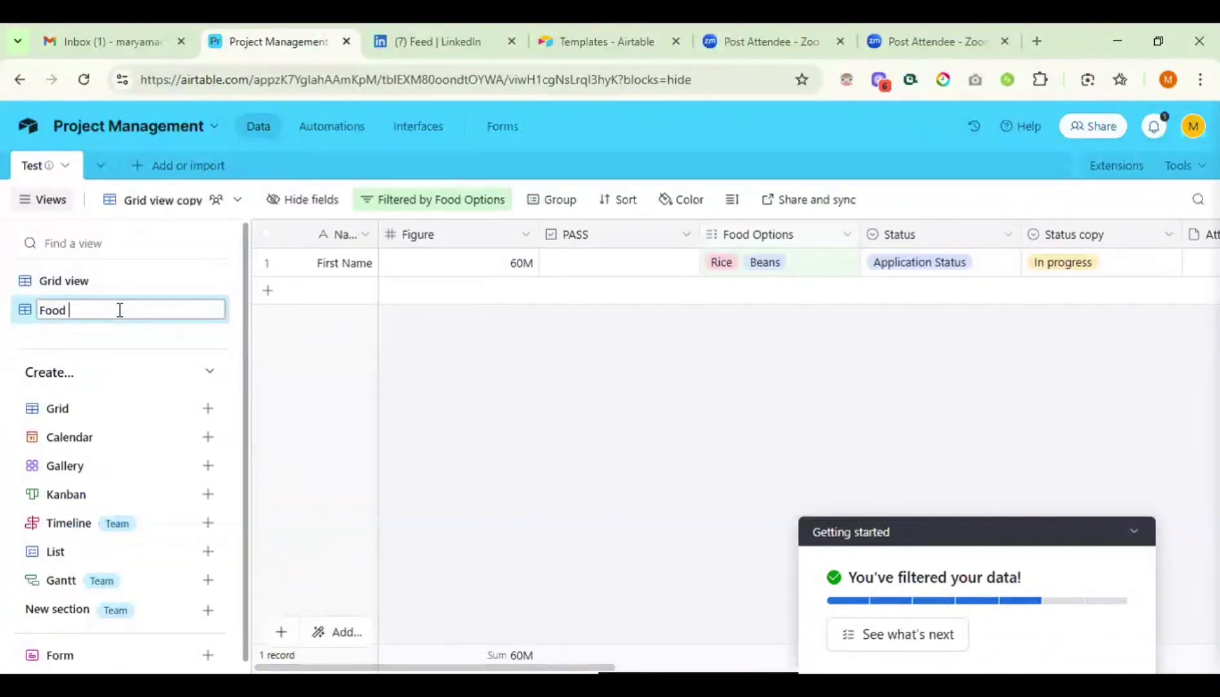
type(" Option")
key("Return")
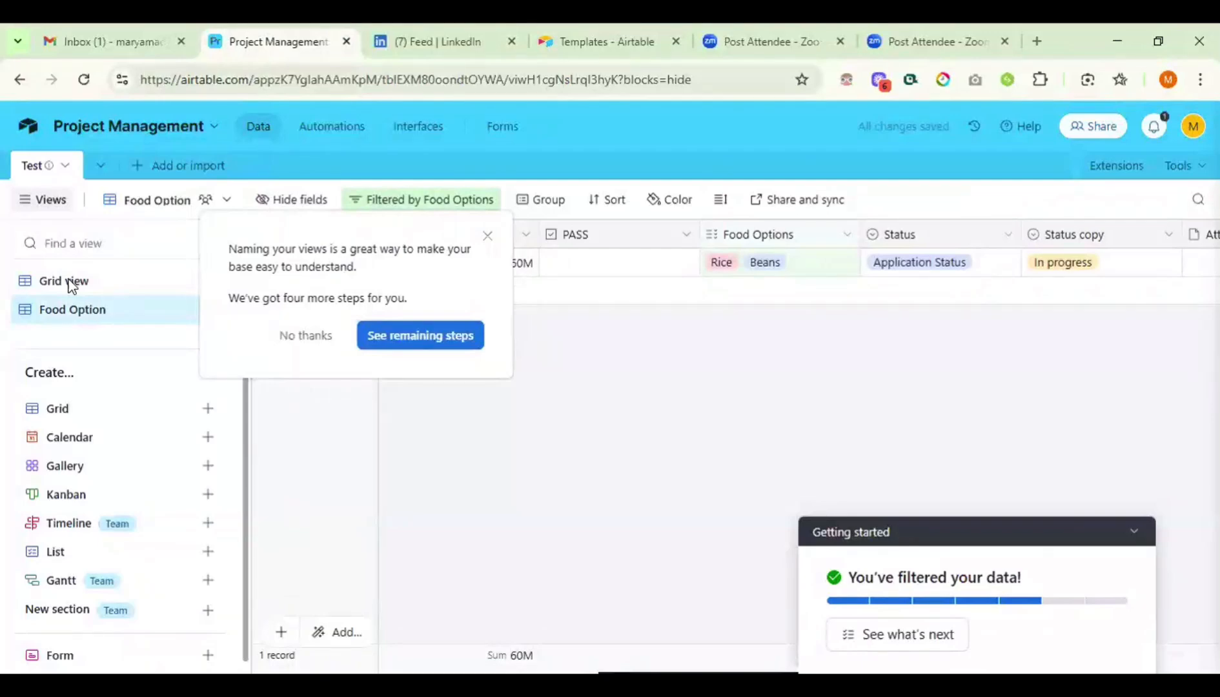
left_click(321, 345)
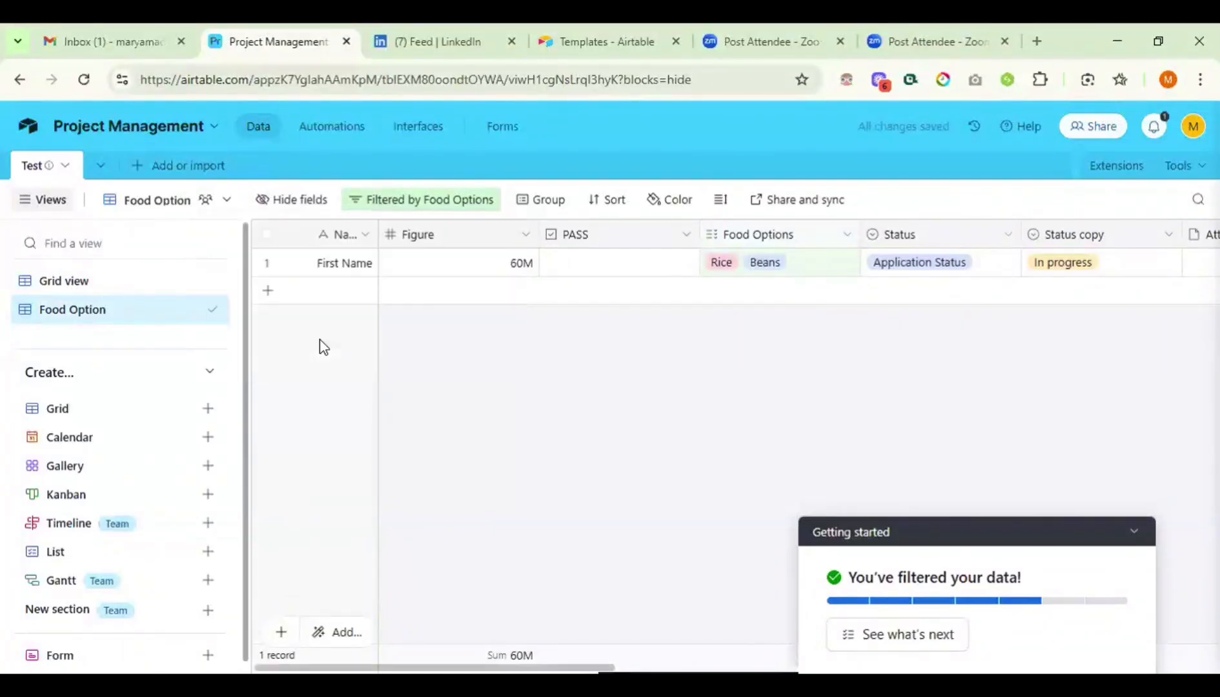
left_click(74, 283)
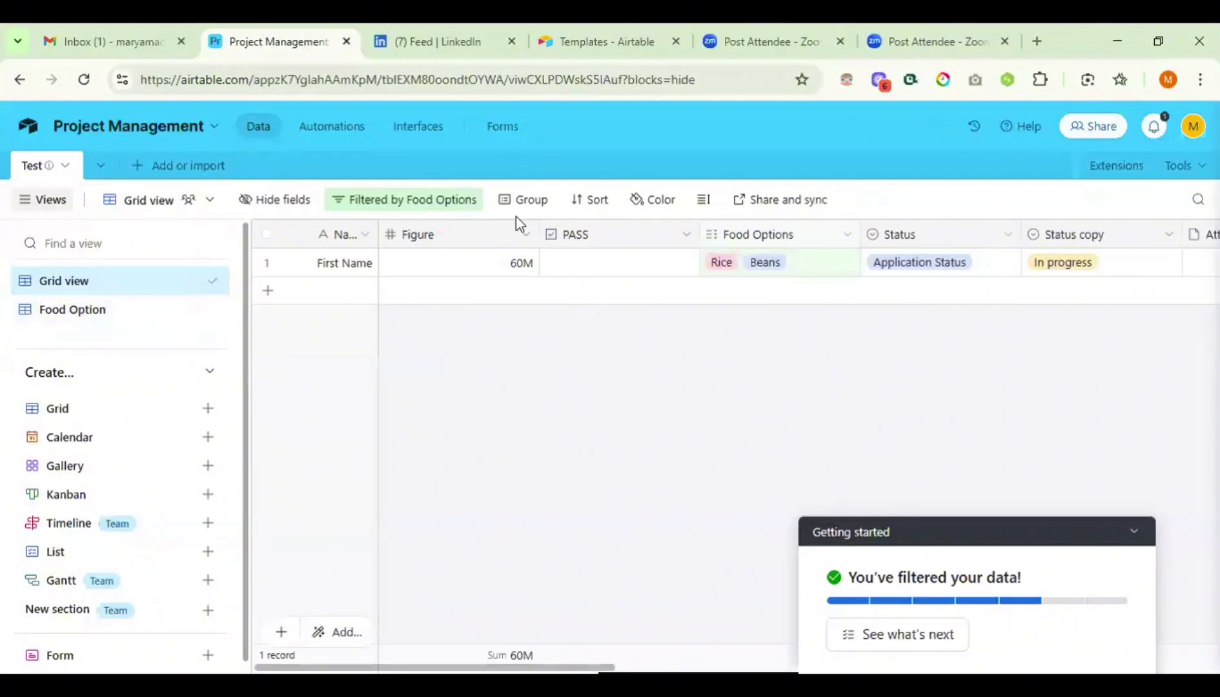
- Delete the Food Options filter condition so Grid view shows all 52 records
left_click(445, 205)
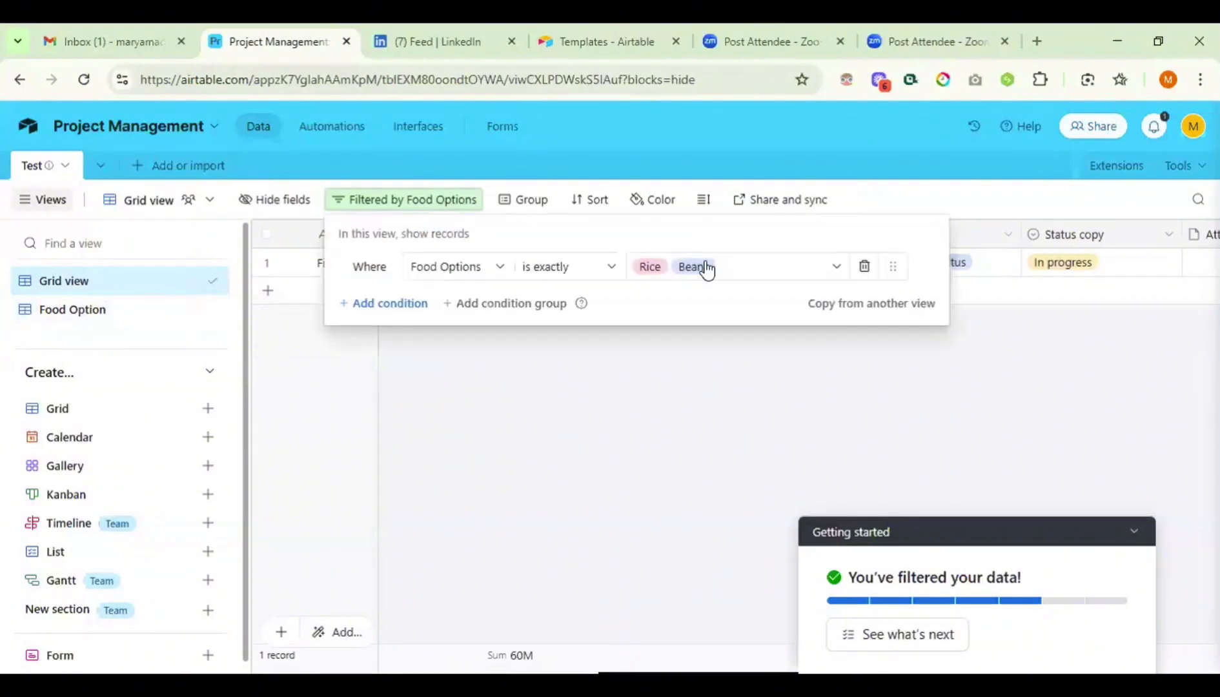
left_click(864, 267)
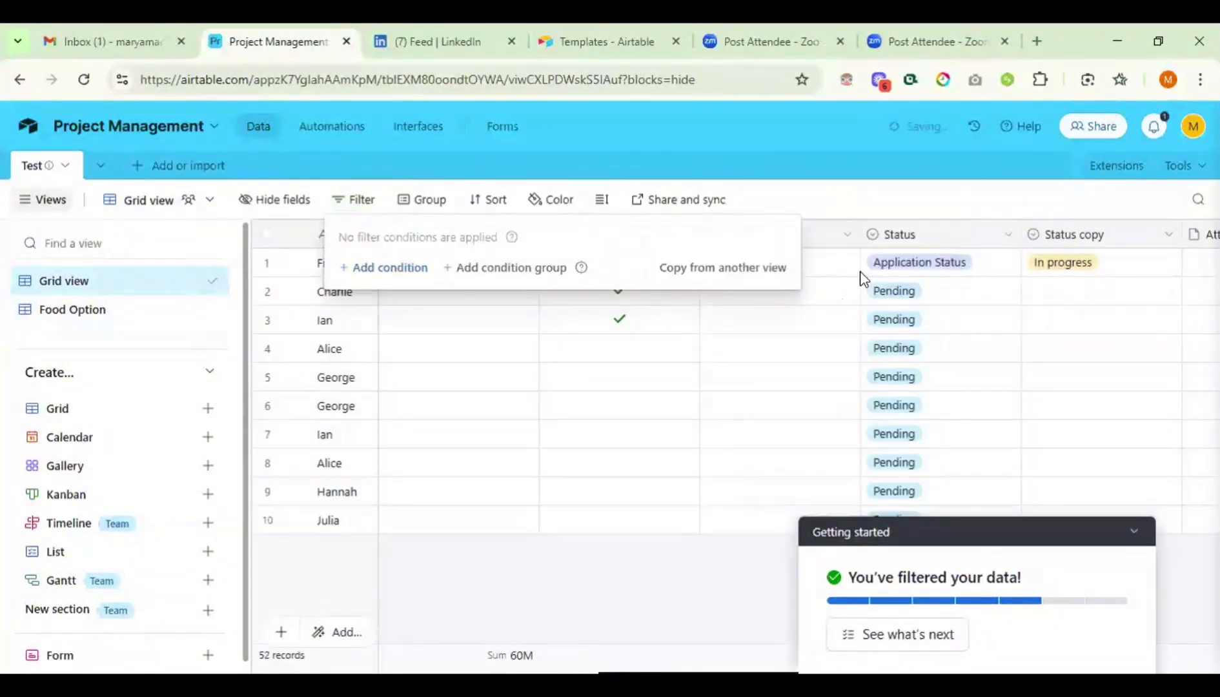
left_click(847, 202)
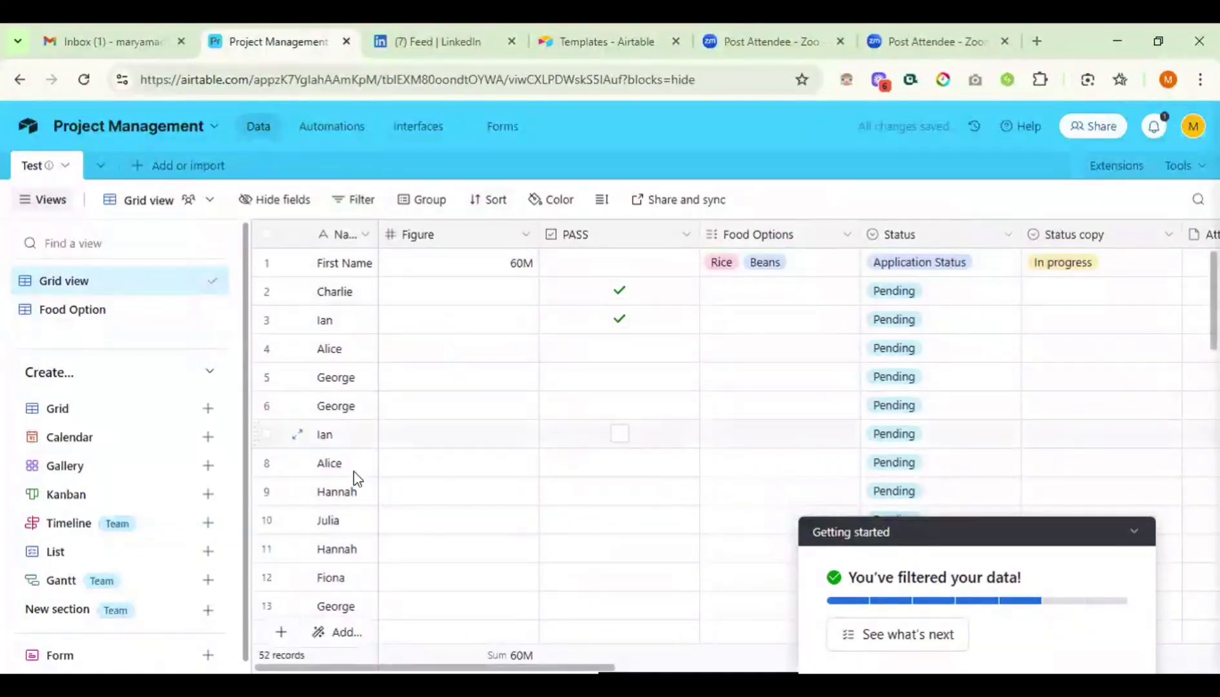
scroll(798, 366, "right", 3)
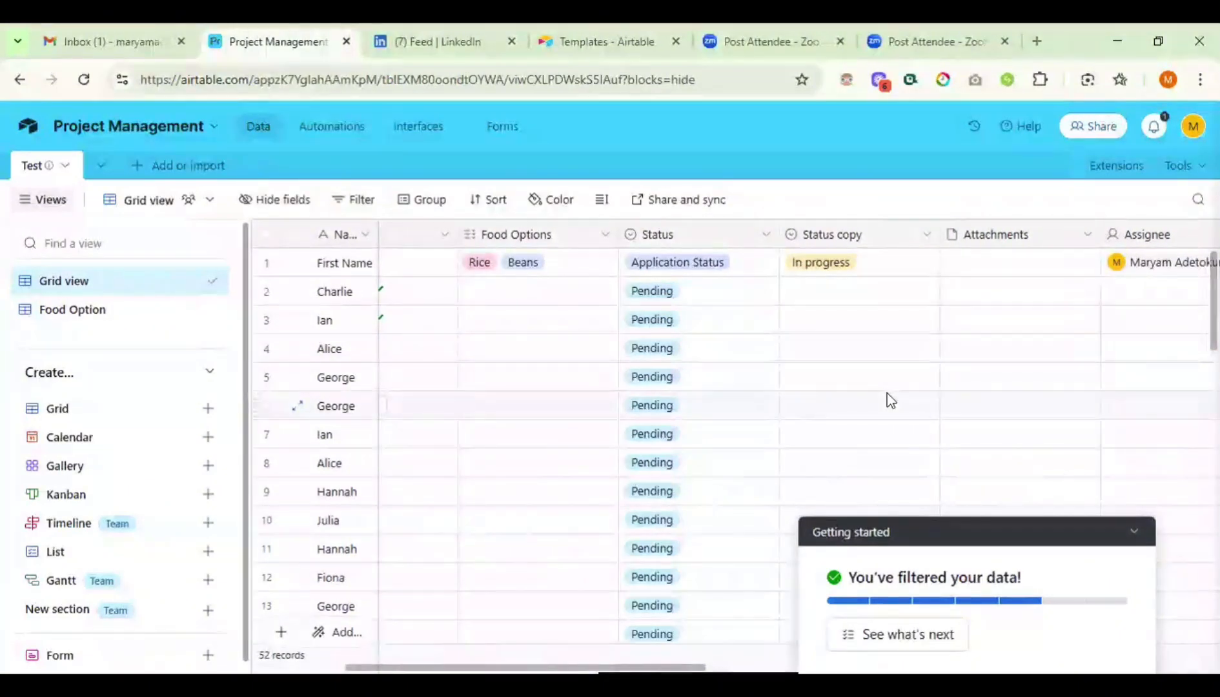
scroll(885, 400, "right", 4)
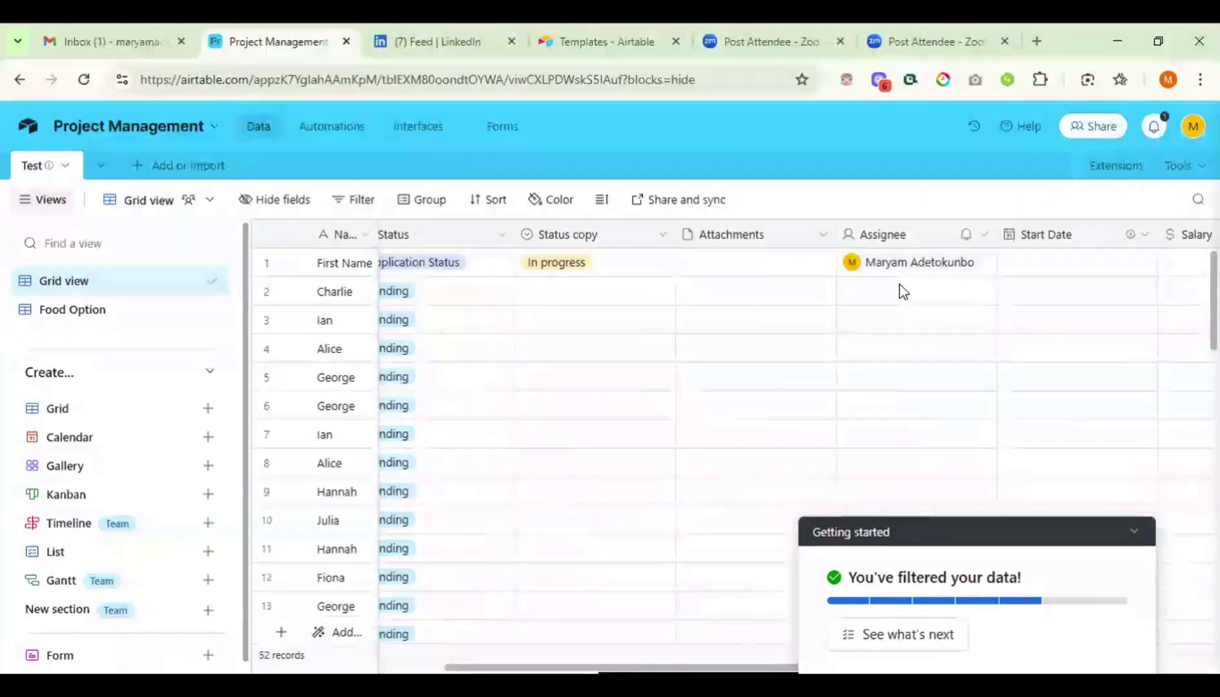
scroll(899, 285, "right", 4)
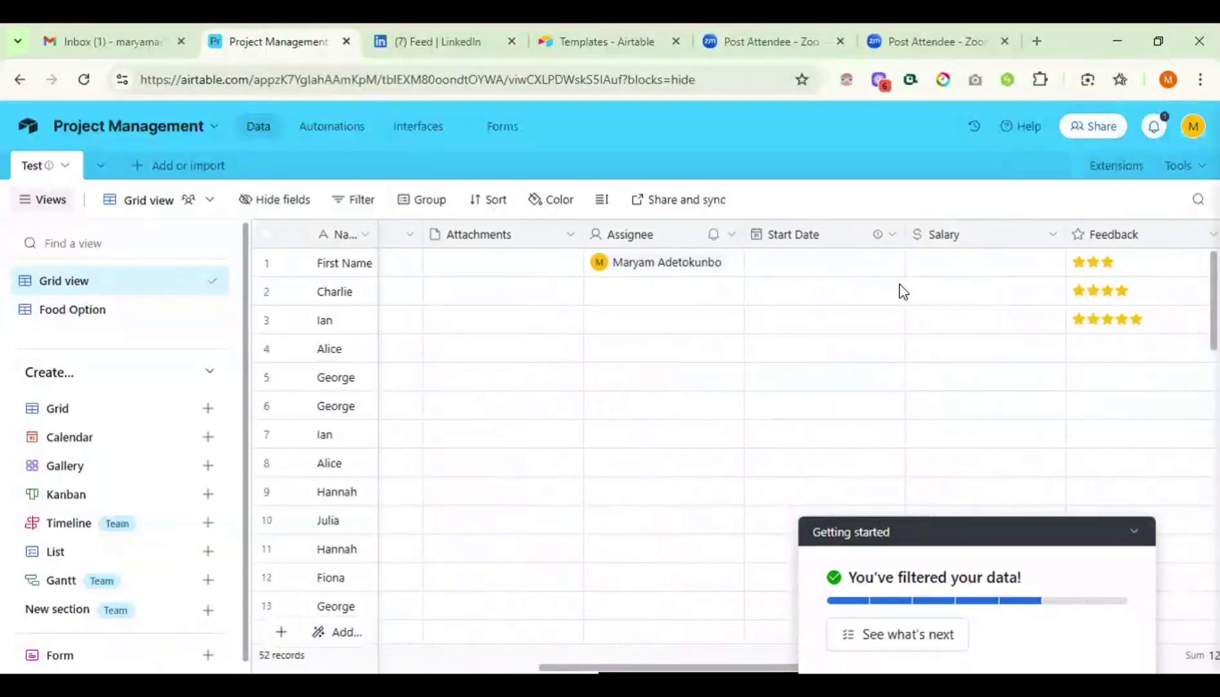
scroll(898, 284, "right", 3)
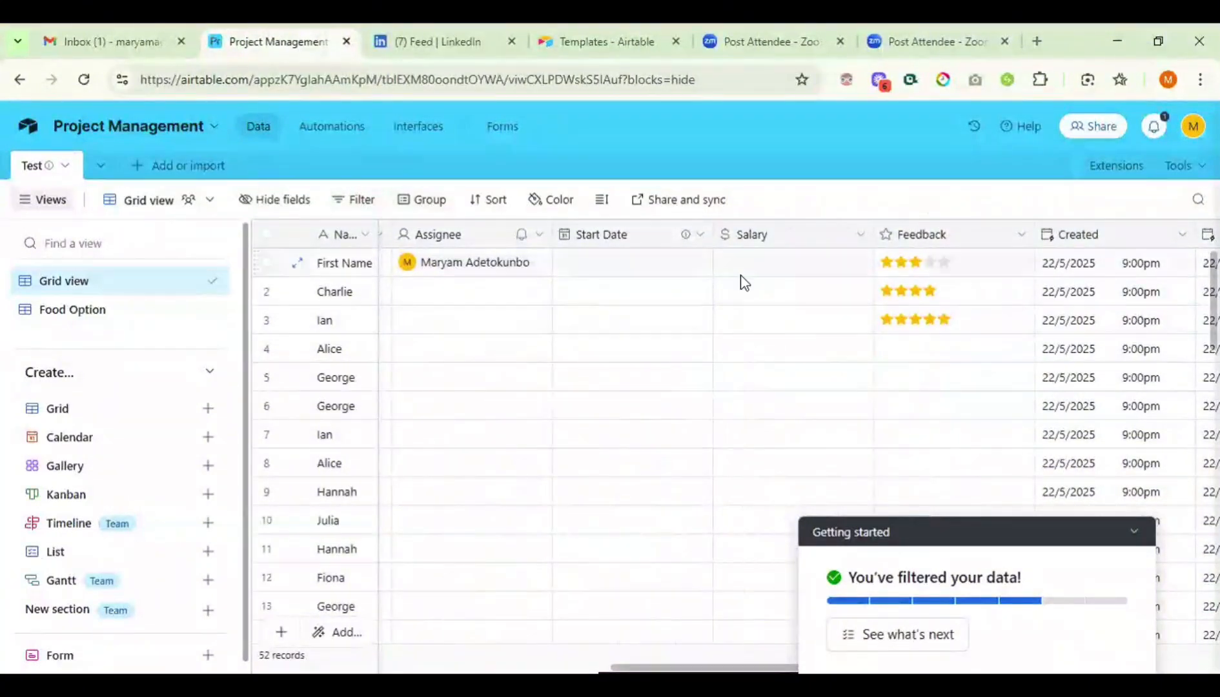
scroll(741, 287, "right", 5)
scroll(740, 287, "right", 4)
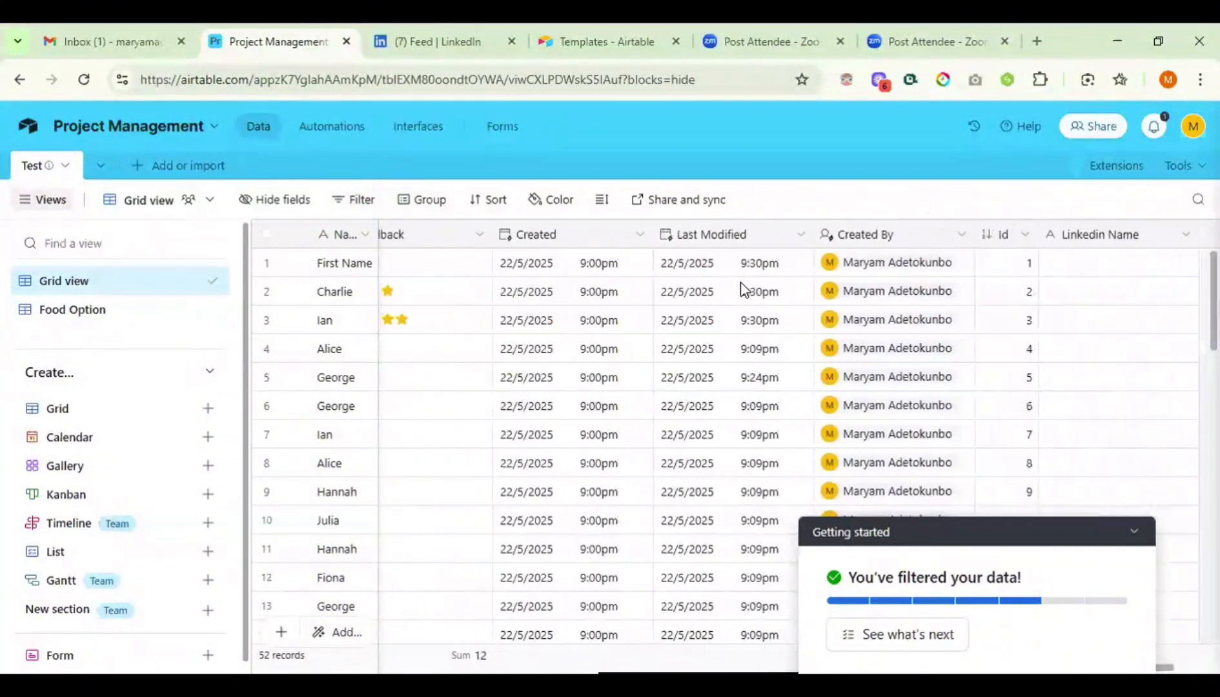
scroll(742, 288, "left", 15)
scroll(744, 289, "left", 5)
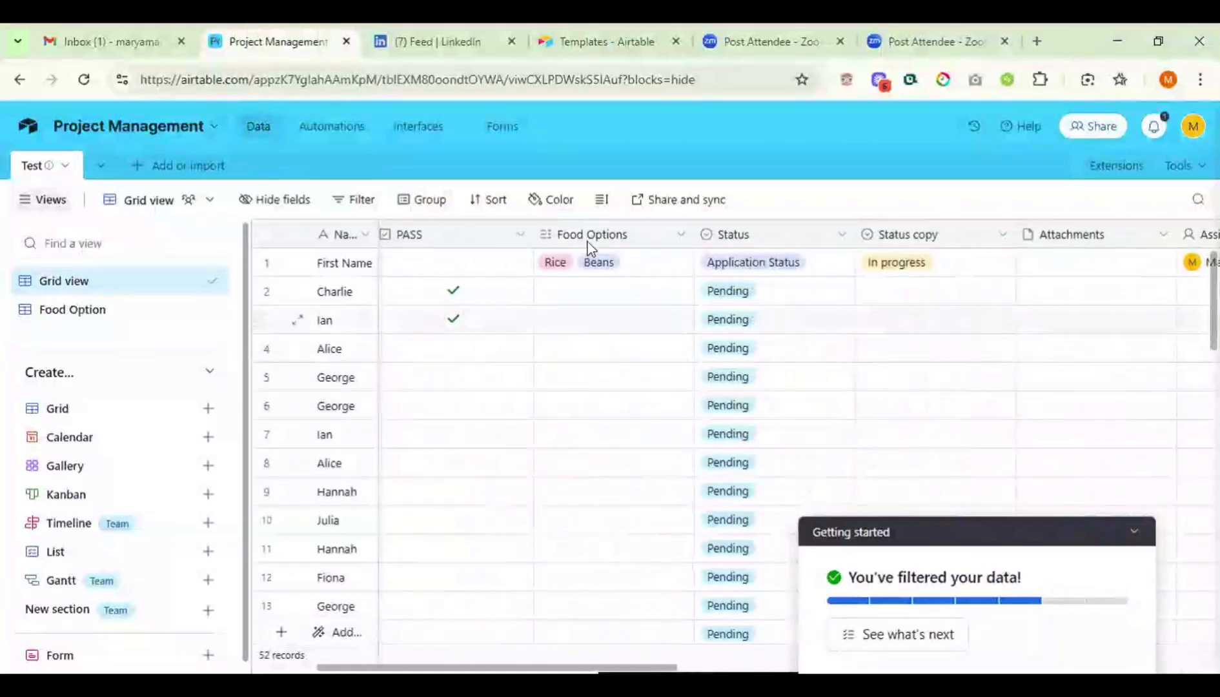
- Group by Food Options in Last → First order, giving a Rice group of 1 and an empty group of 51
left_click(421, 202)
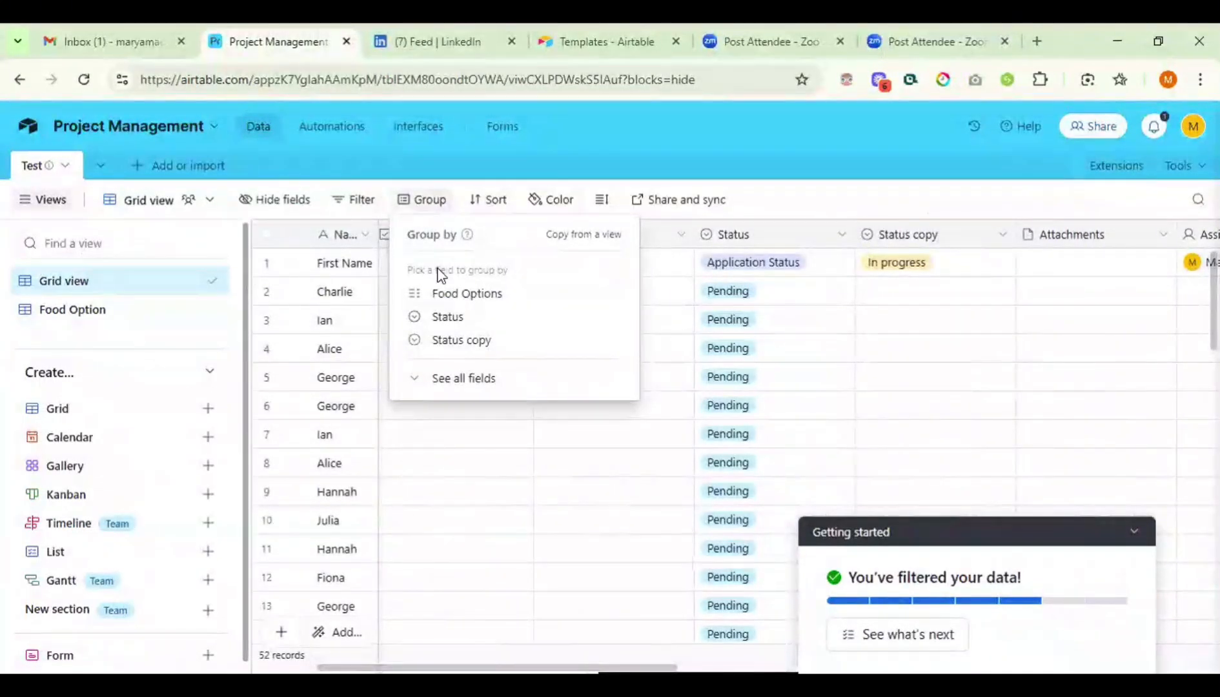
left_click(461, 295)
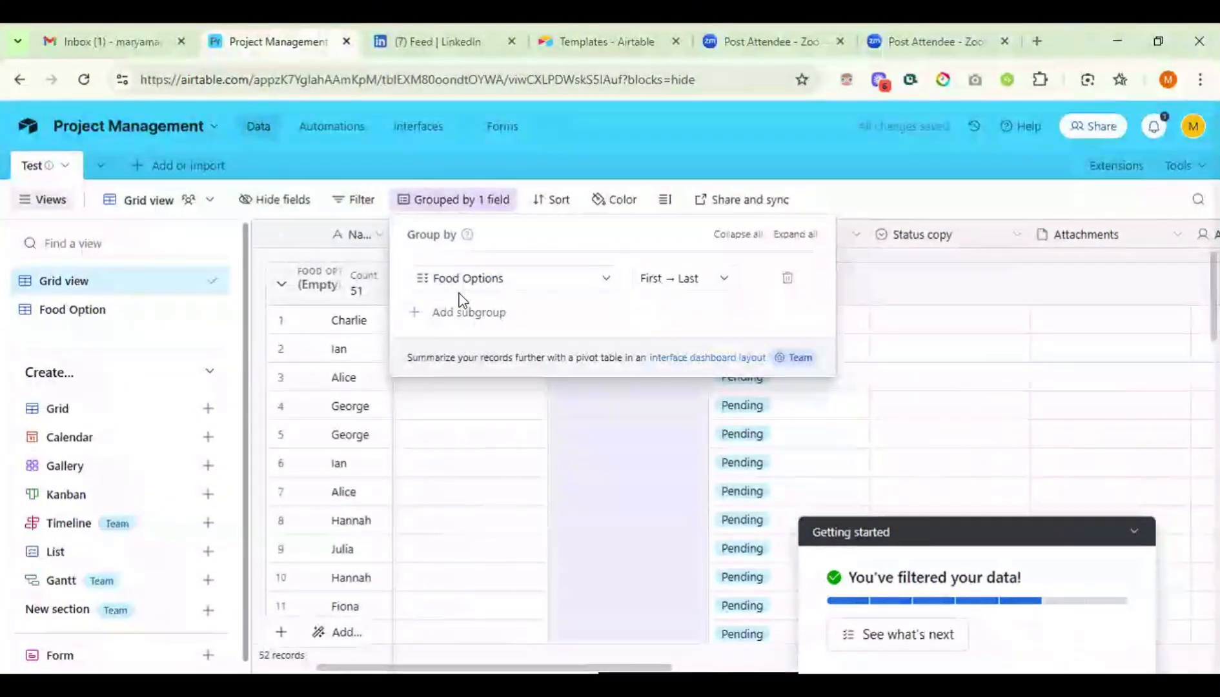
left_click(695, 279)
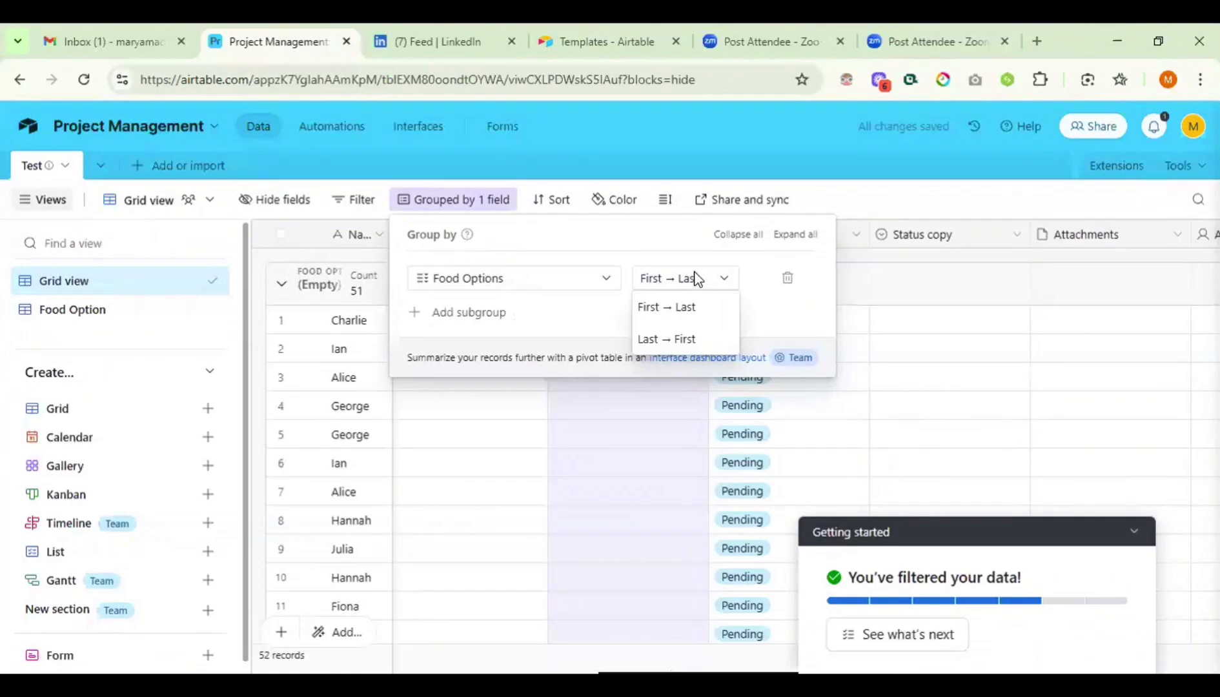
left_click(677, 340)
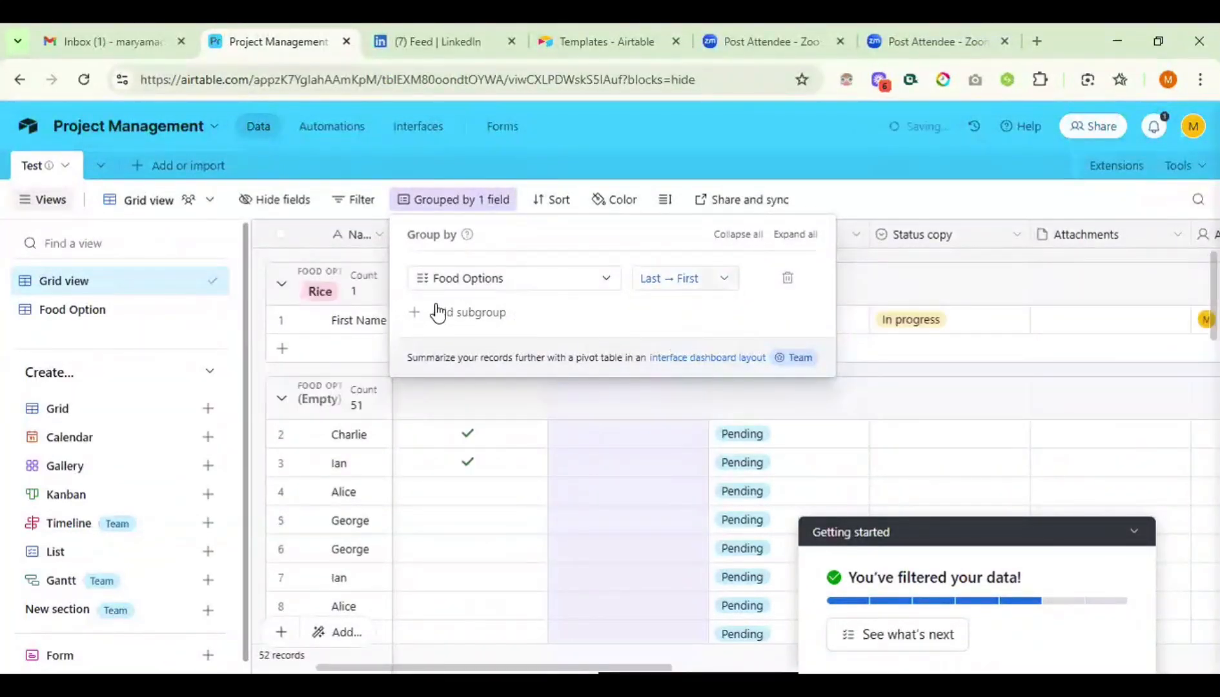
left_click(861, 213)
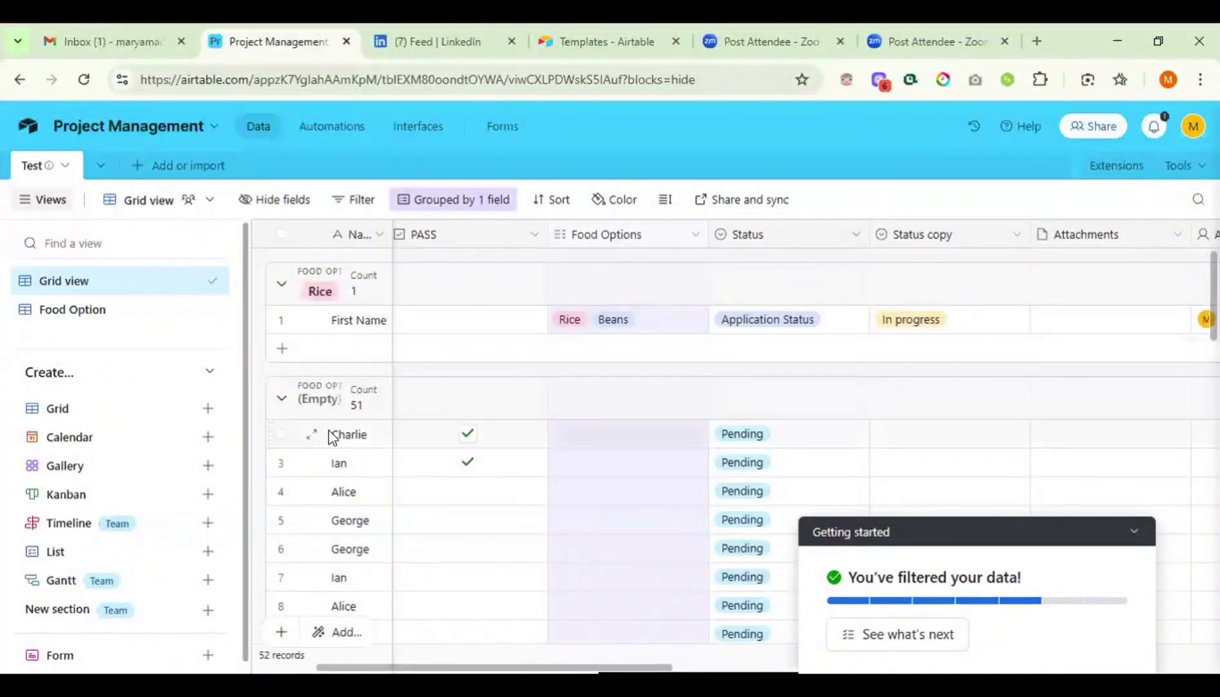
scroll(329, 437, "down", 2)
scroll(327, 432, "down", 2)
scroll(328, 431, "up", 5)
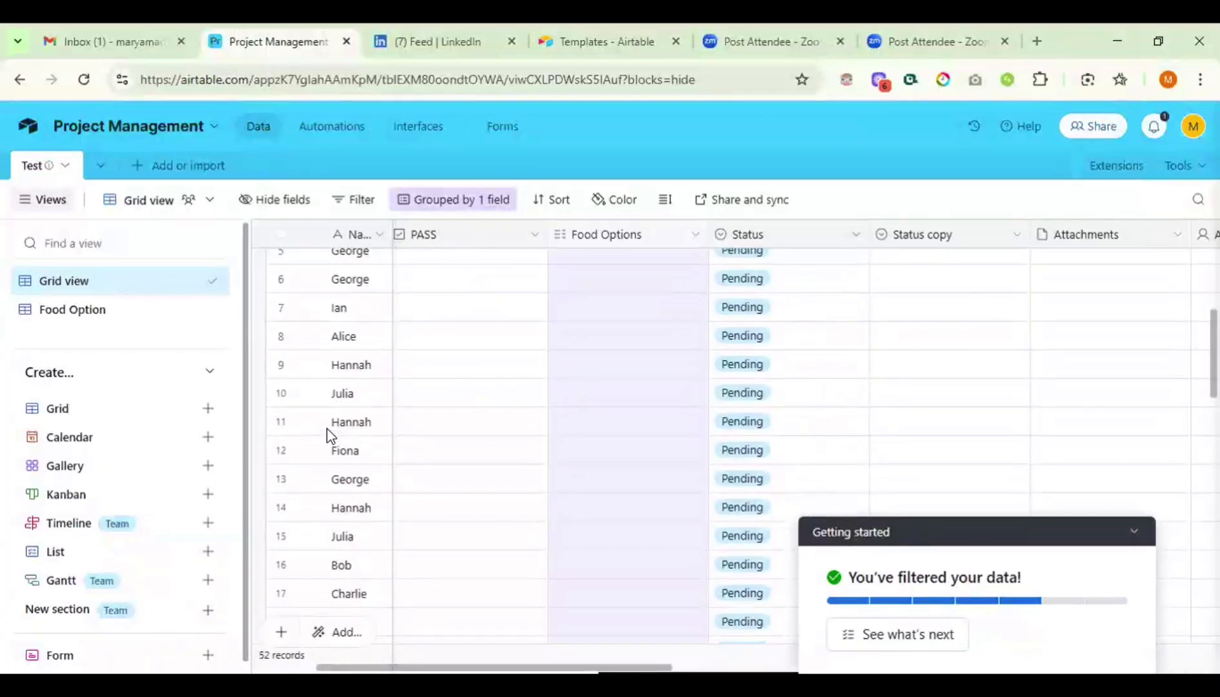
left_click(479, 205)
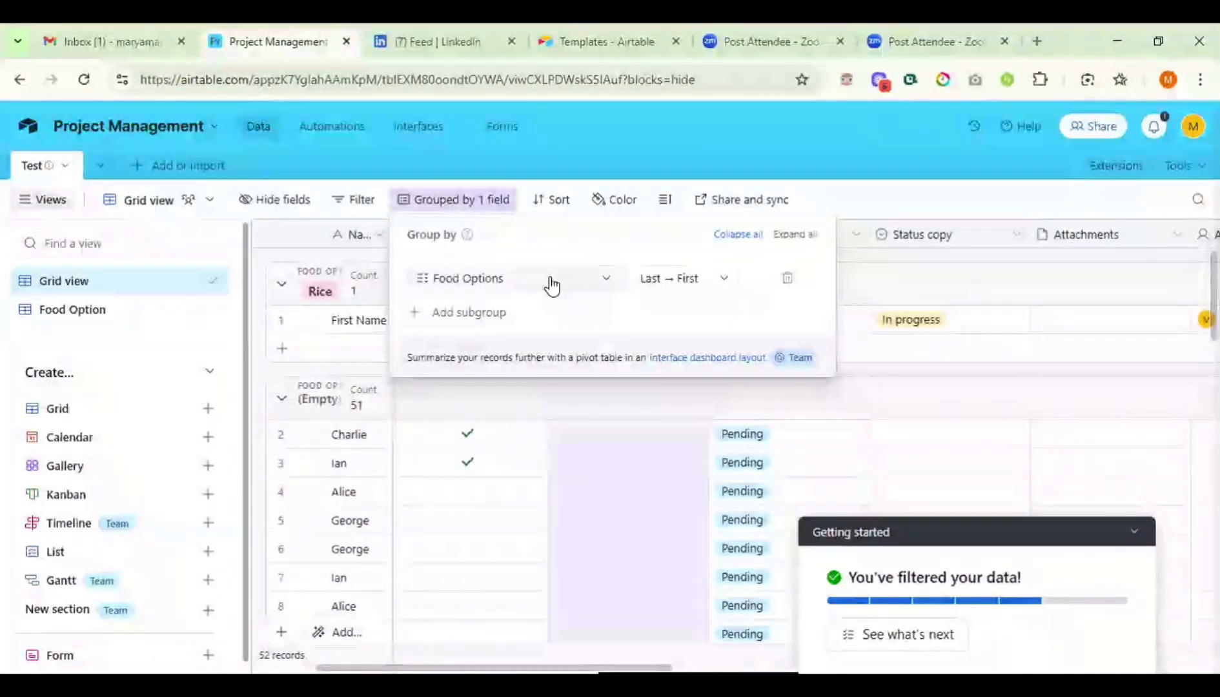
- Change the grouping field to Status and review the 50 Pending, 1 Application Status, 1 empty groups
left_click(550, 283)
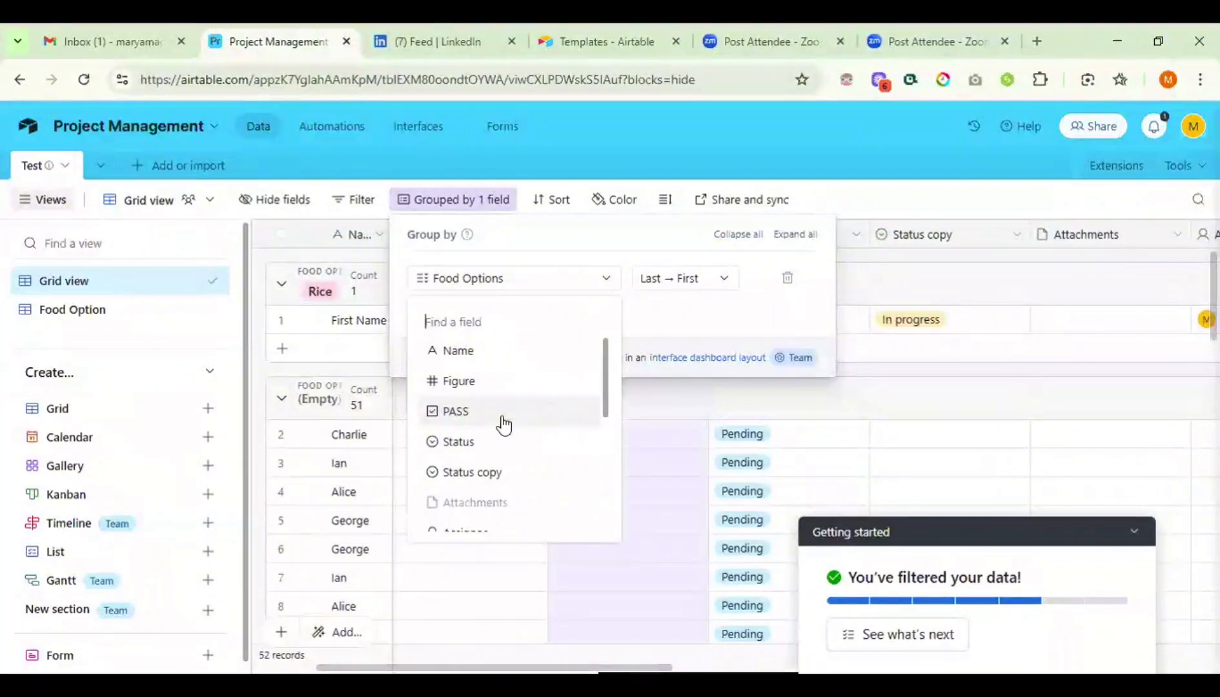
scroll(500, 423, "down", 1)
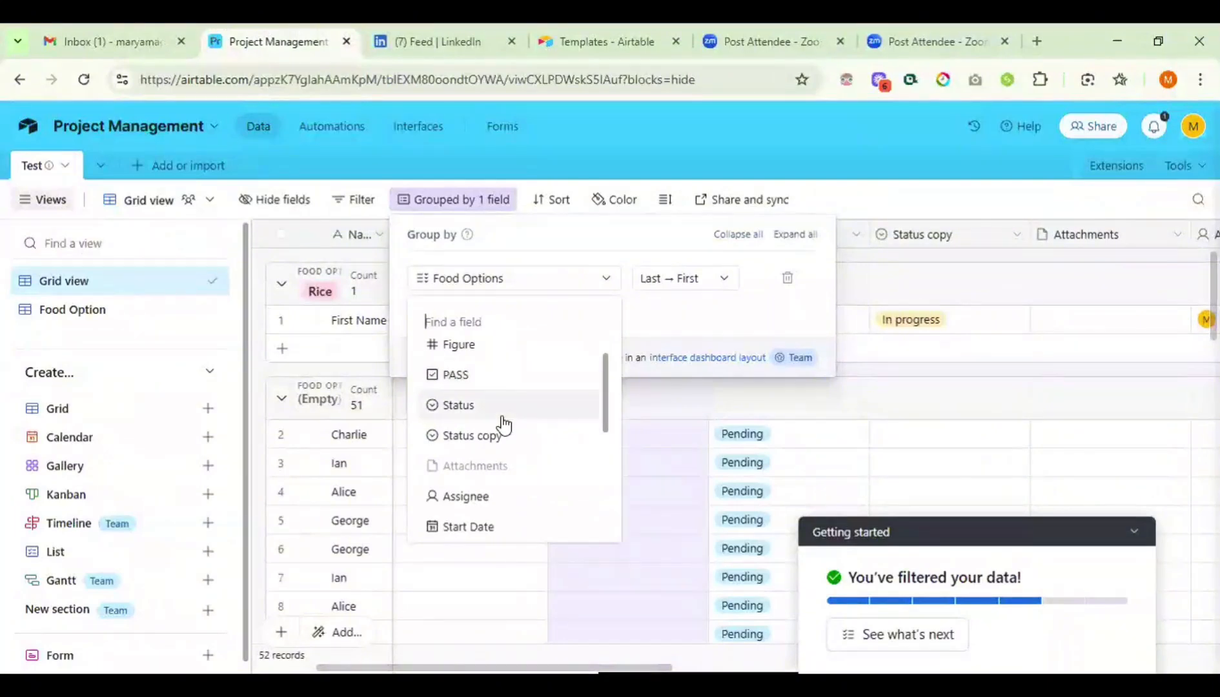
left_click(463, 406)
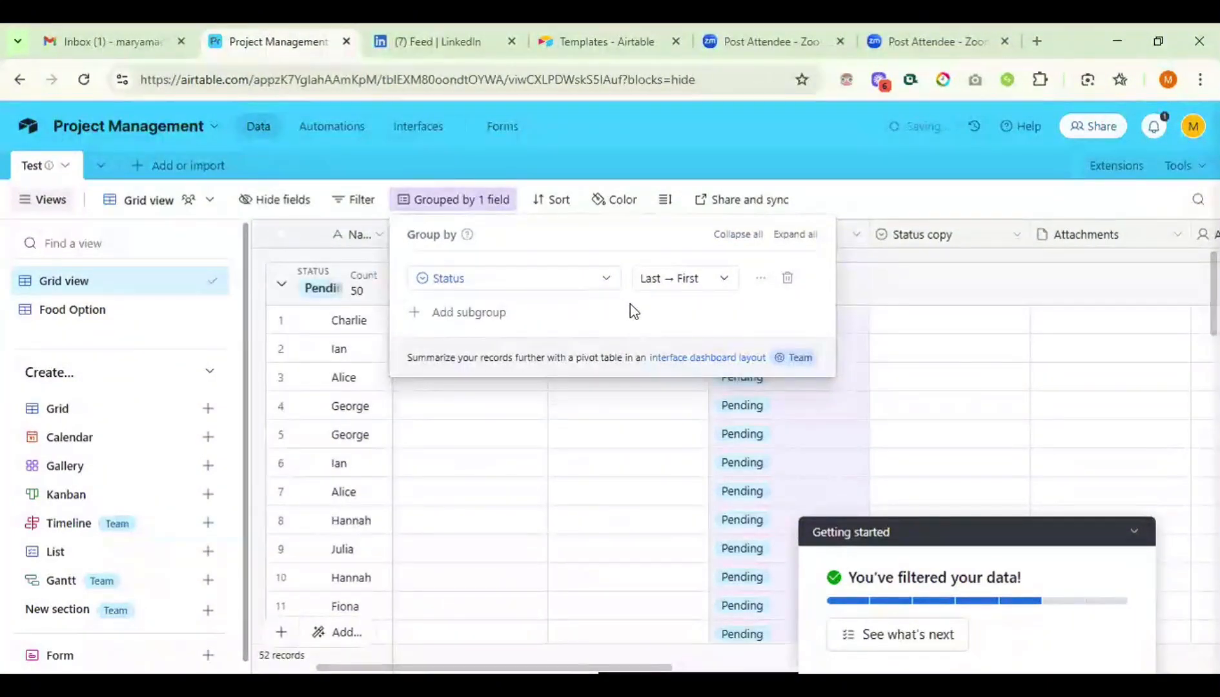
left_click(951, 198)
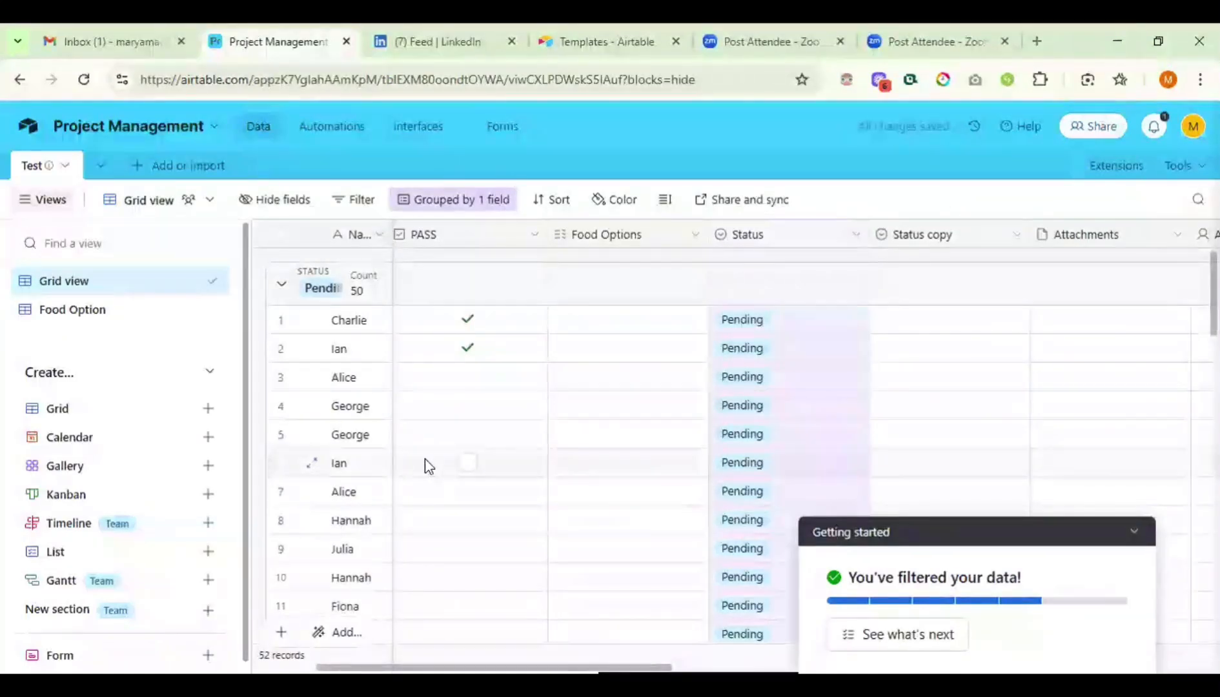
scroll(425, 466, "down", 7)
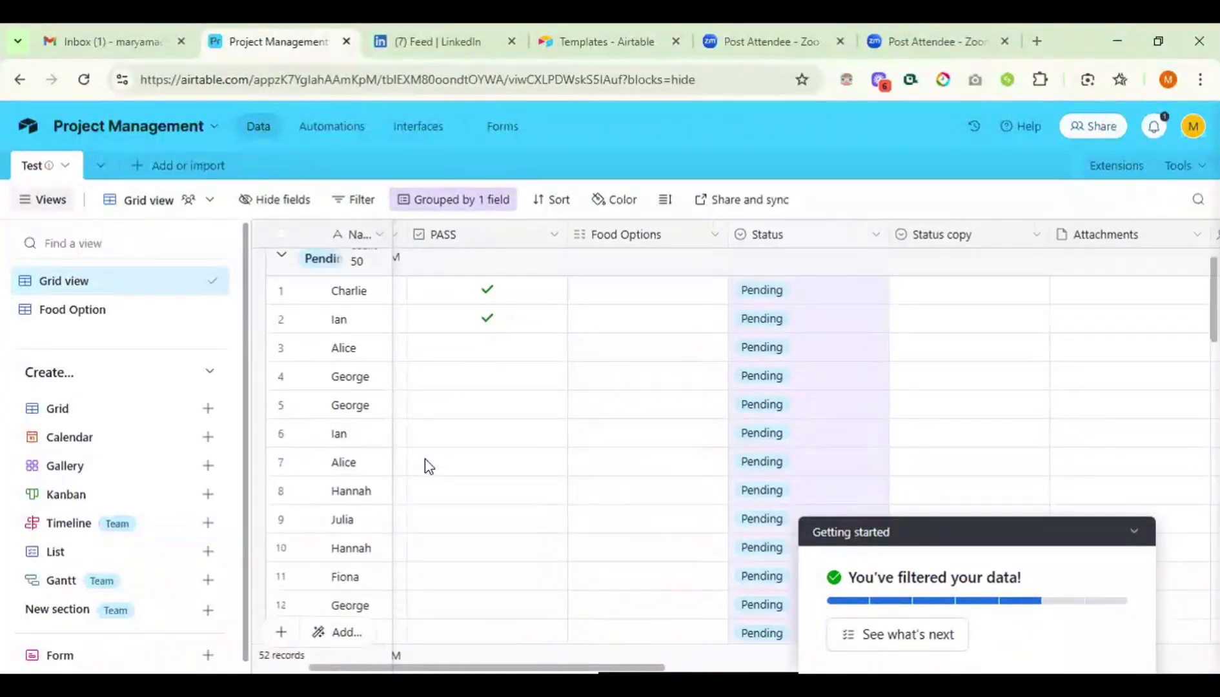
scroll(426, 466, "left", 2)
scroll(425, 466, "down", 10)
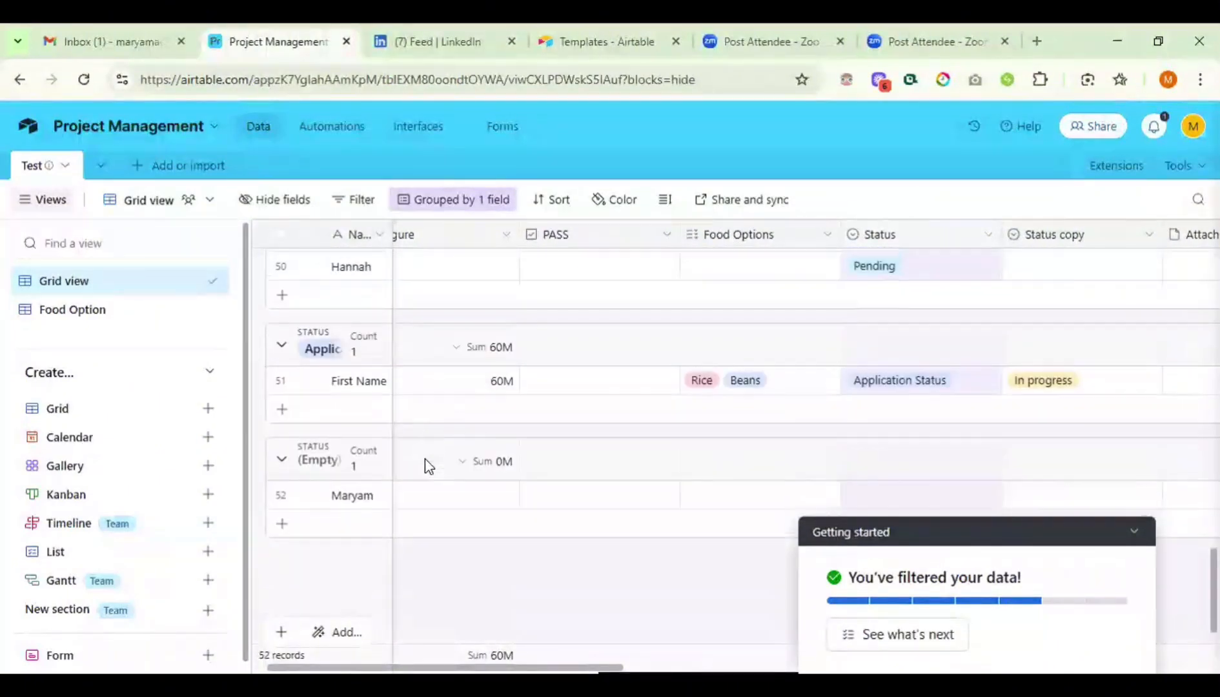
scroll(425, 466, "up", 8)
scroll(425, 466, "down", 8)
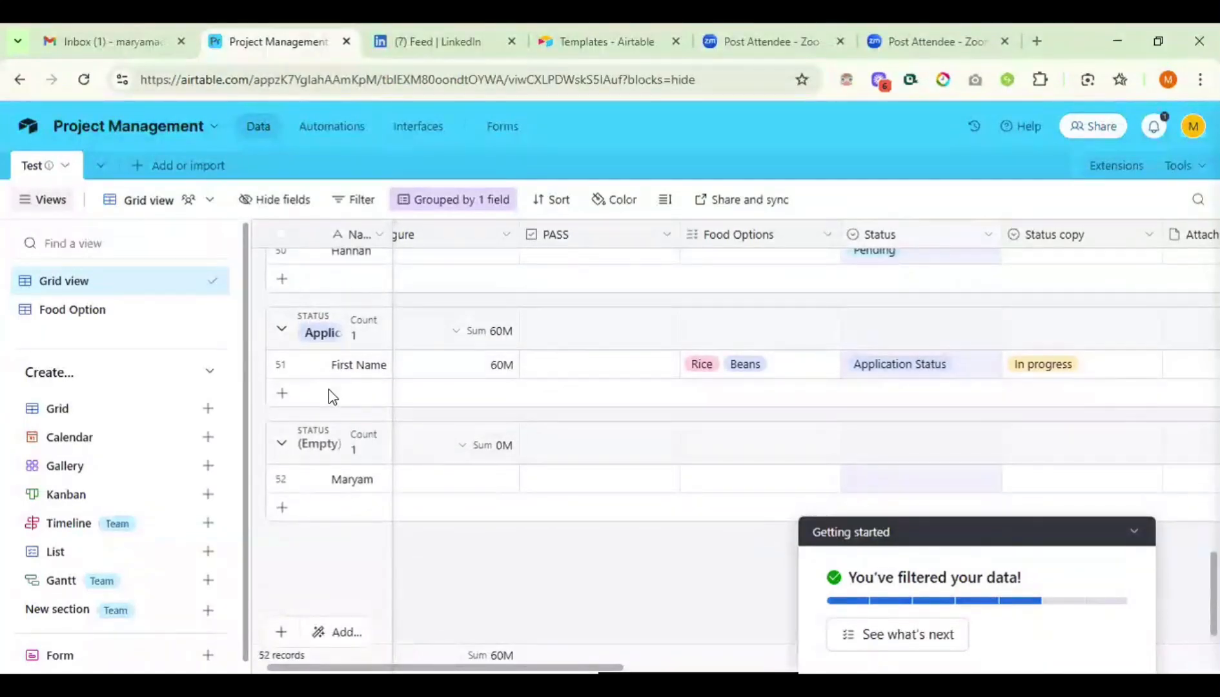
scroll(328, 395, "up", 4)
scroll(328, 394, "up", 15)
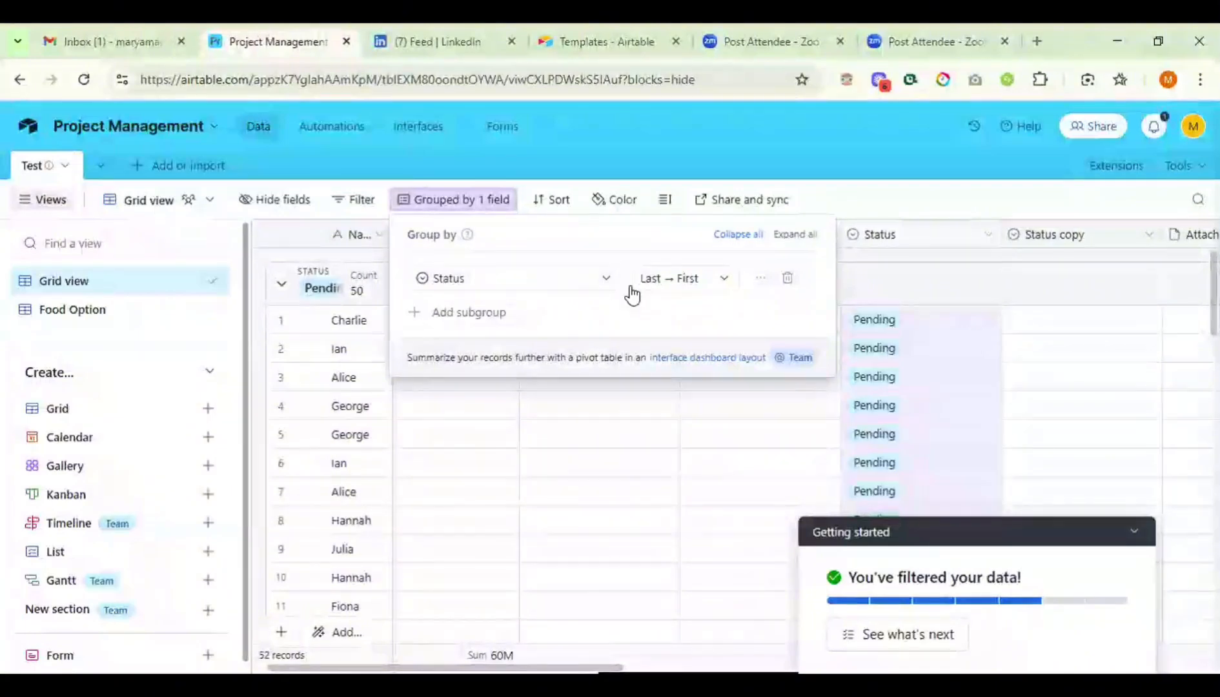
- Remove the Status grouping and set rows 2 and 3 to Todo
left_click(788, 279)
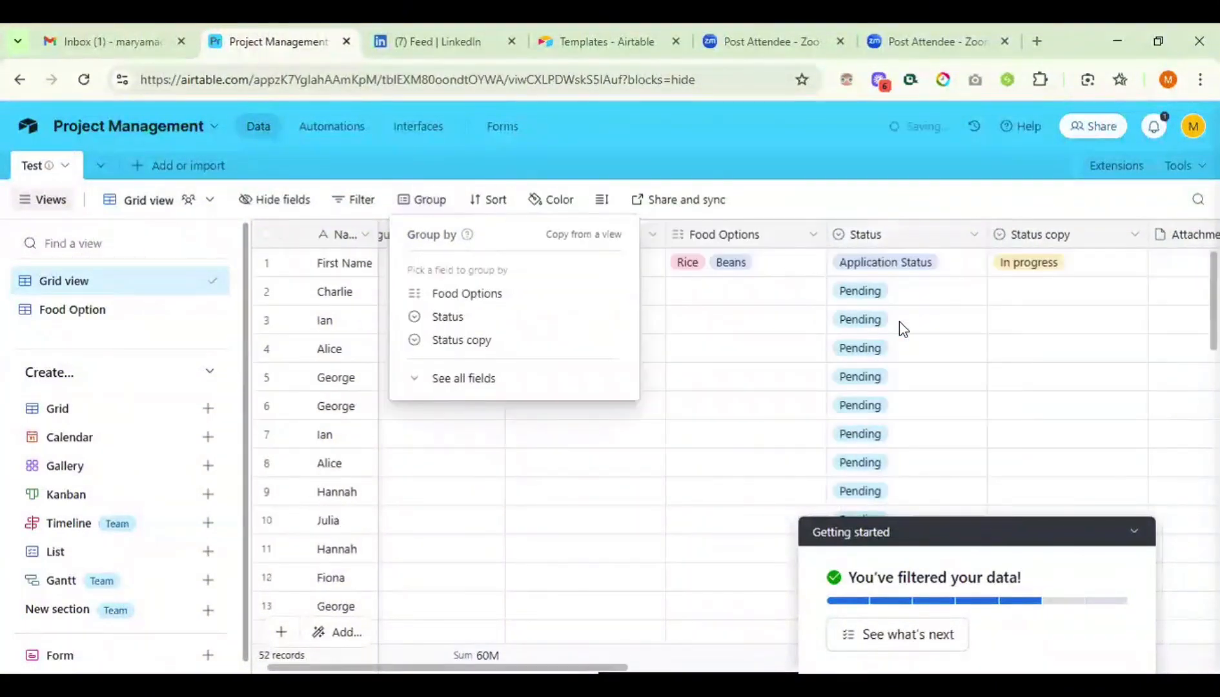
left_click(870, 284)
left_click(871, 294)
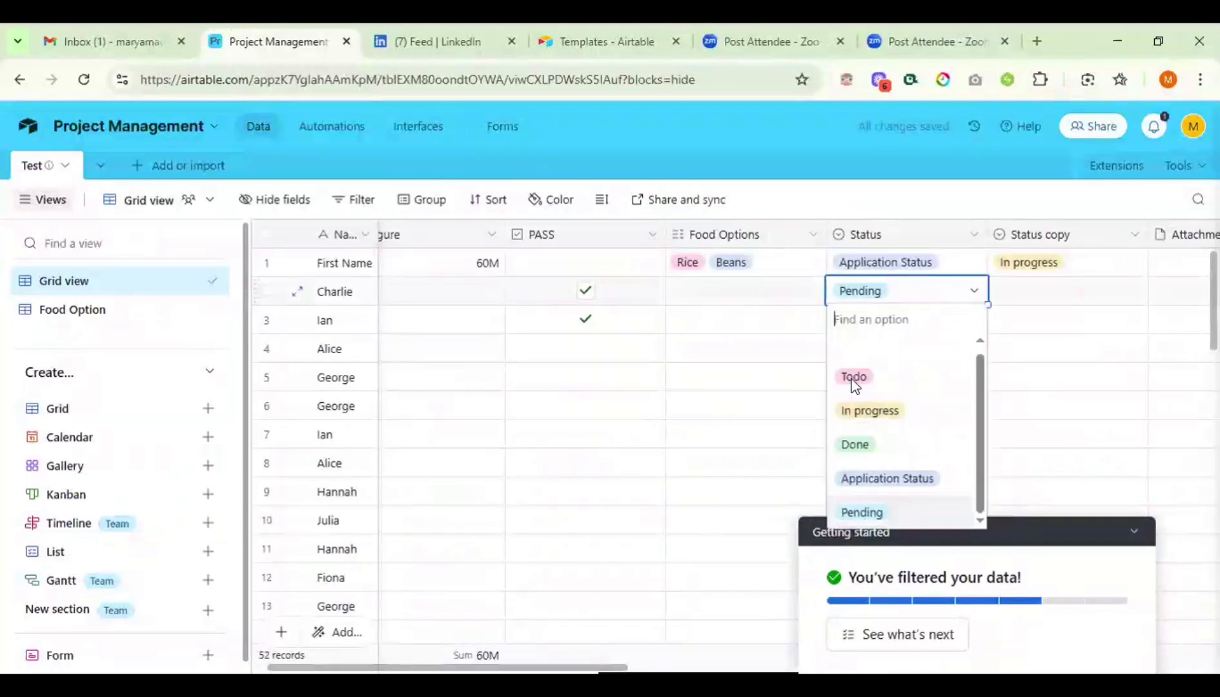
left_click(852, 379)
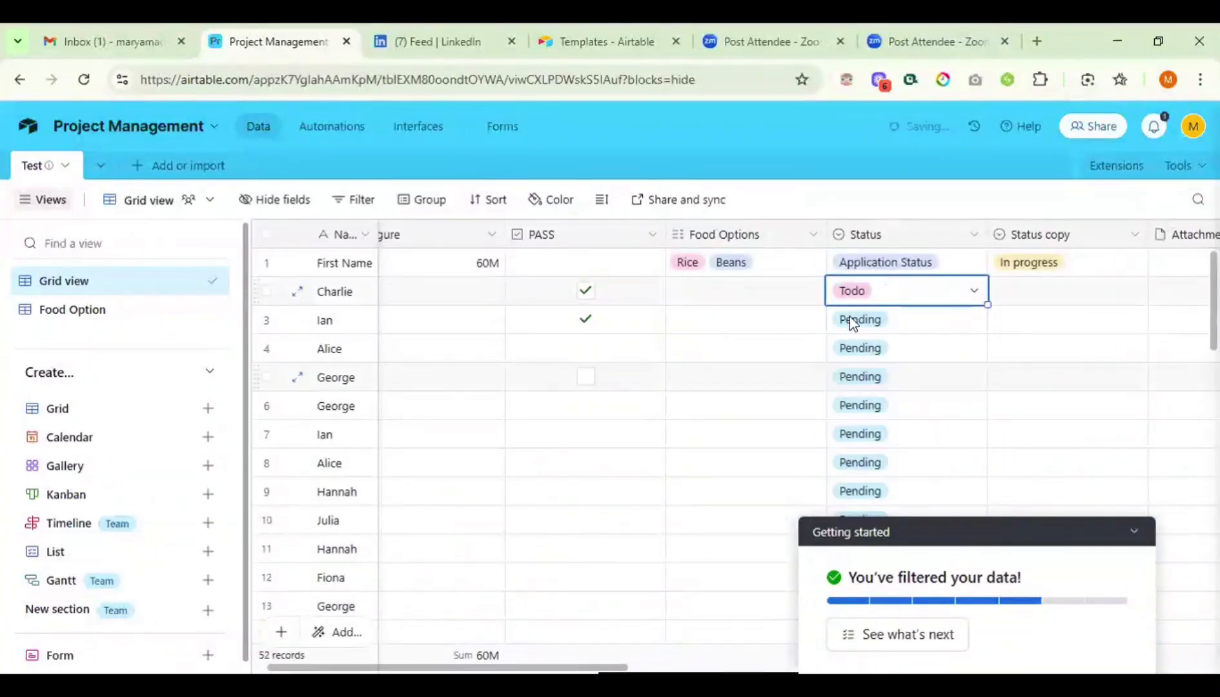
left_click(851, 321)
left_click(850, 320)
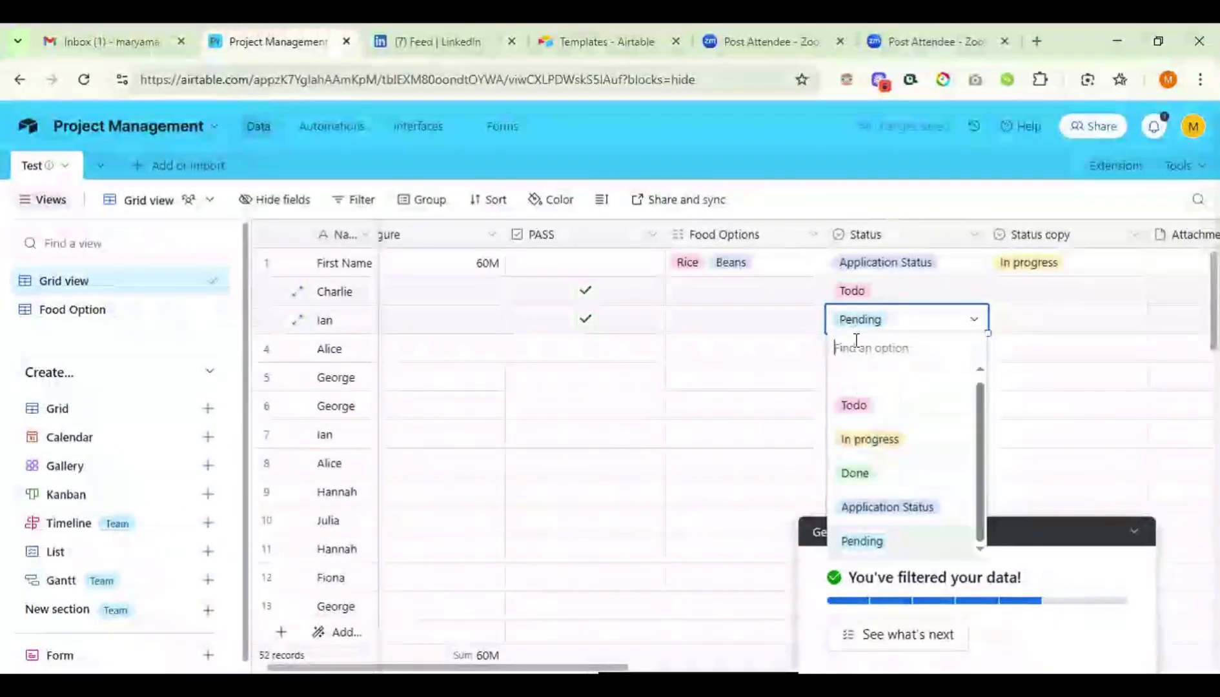
left_click(847, 414)
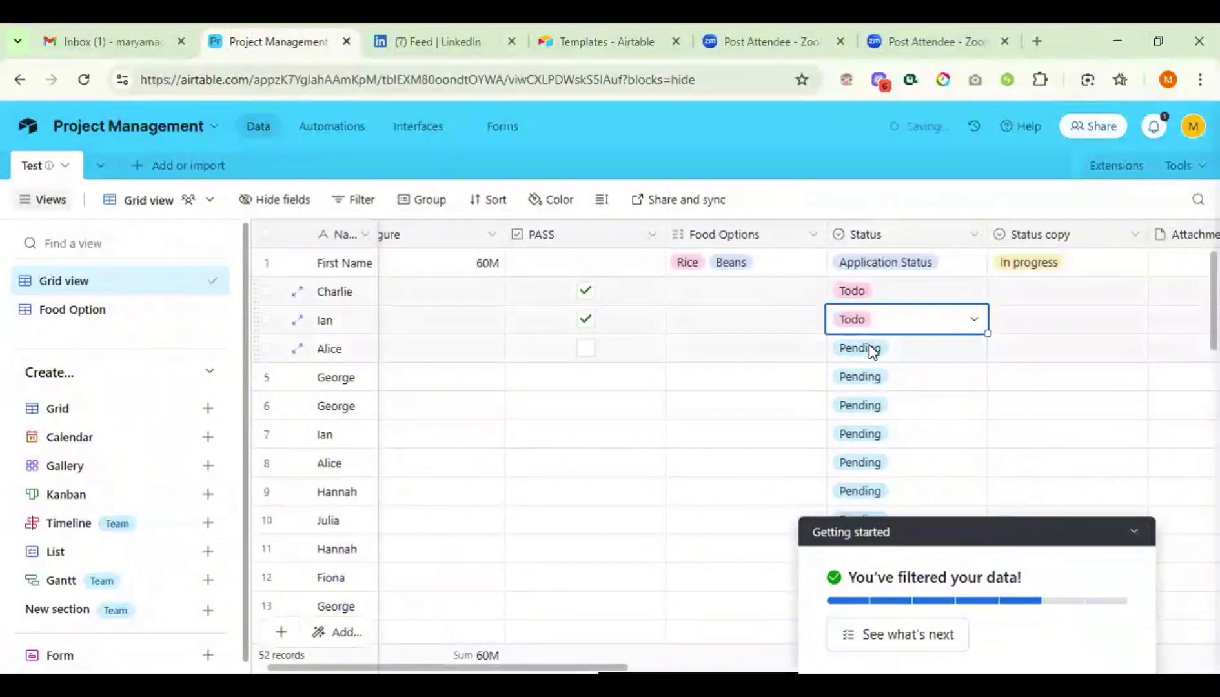
- Set row 4's Status to Todo and rows 5 and 6 to In progress
left_click(871, 354)
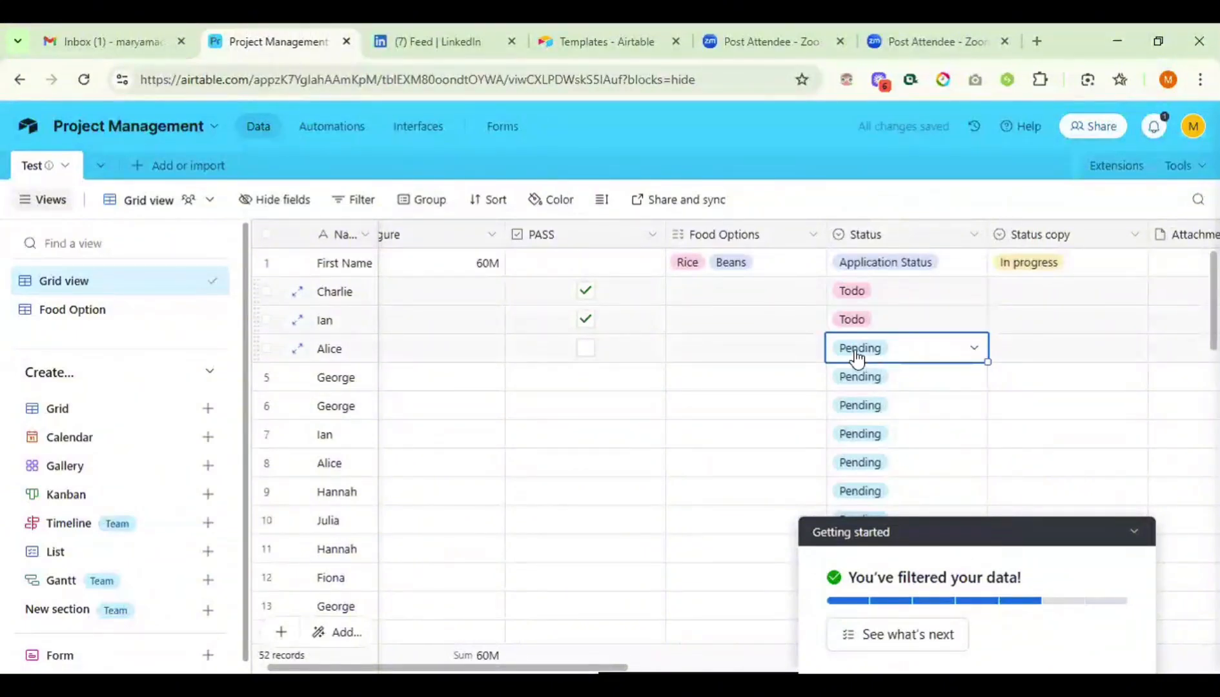
left_click(862, 349)
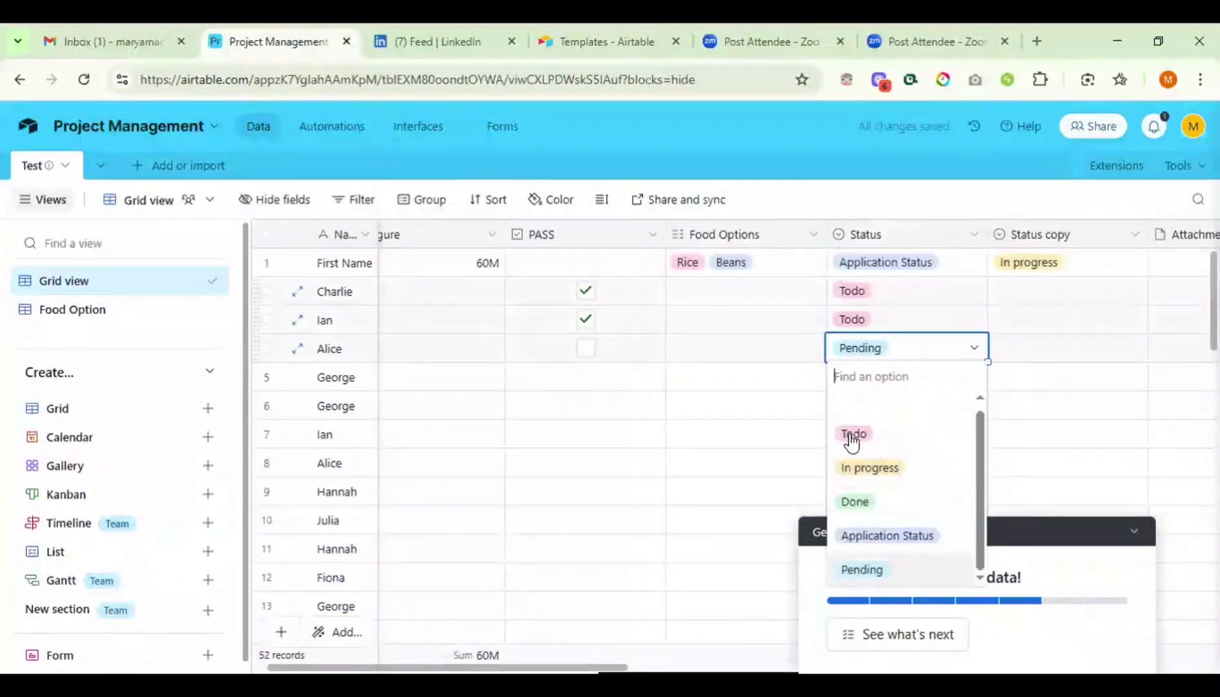
key("Return")
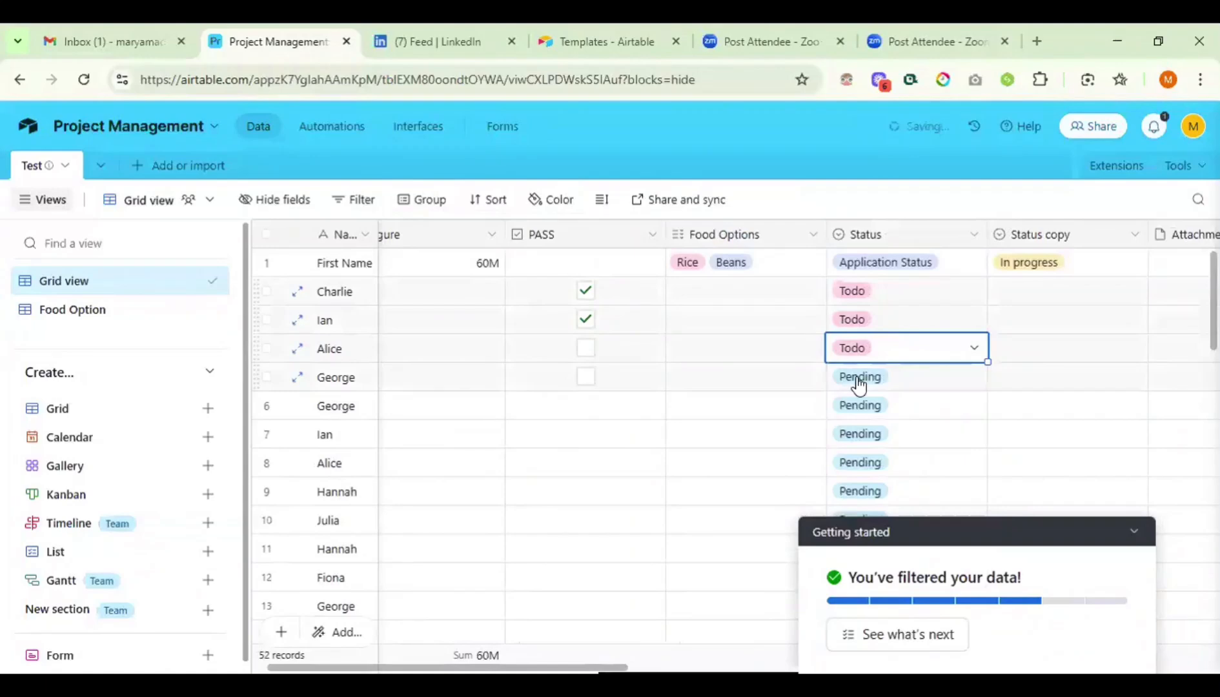
left_click(858, 383)
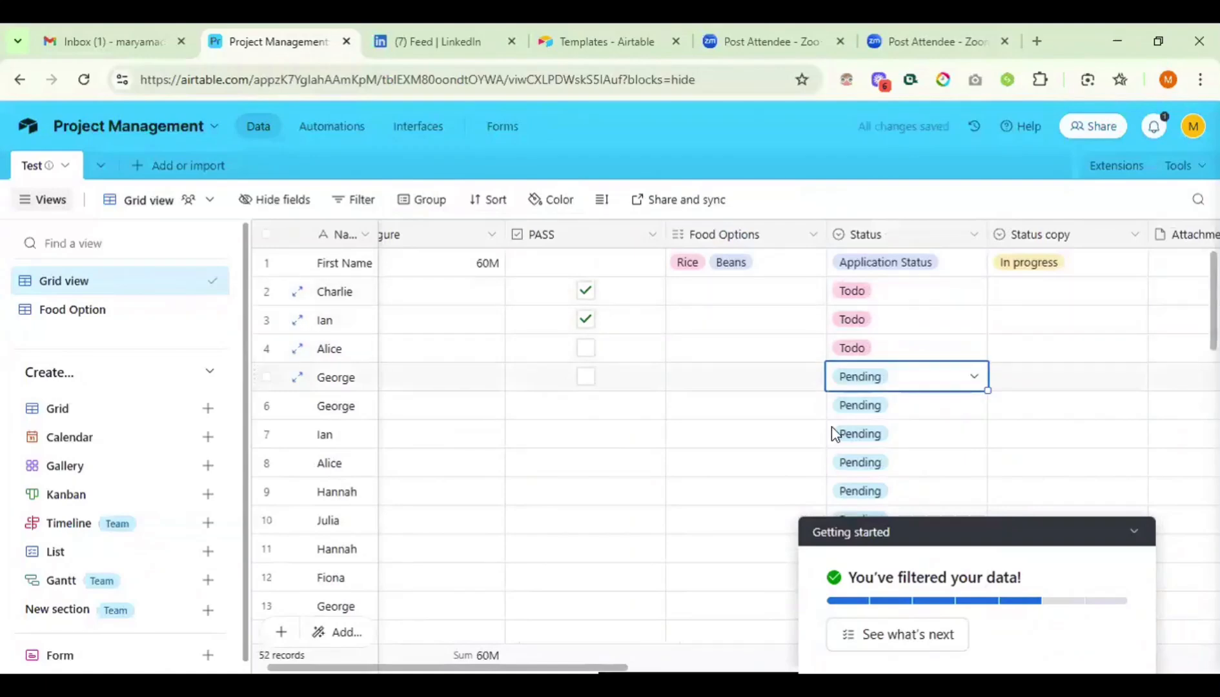
left_click(851, 381)
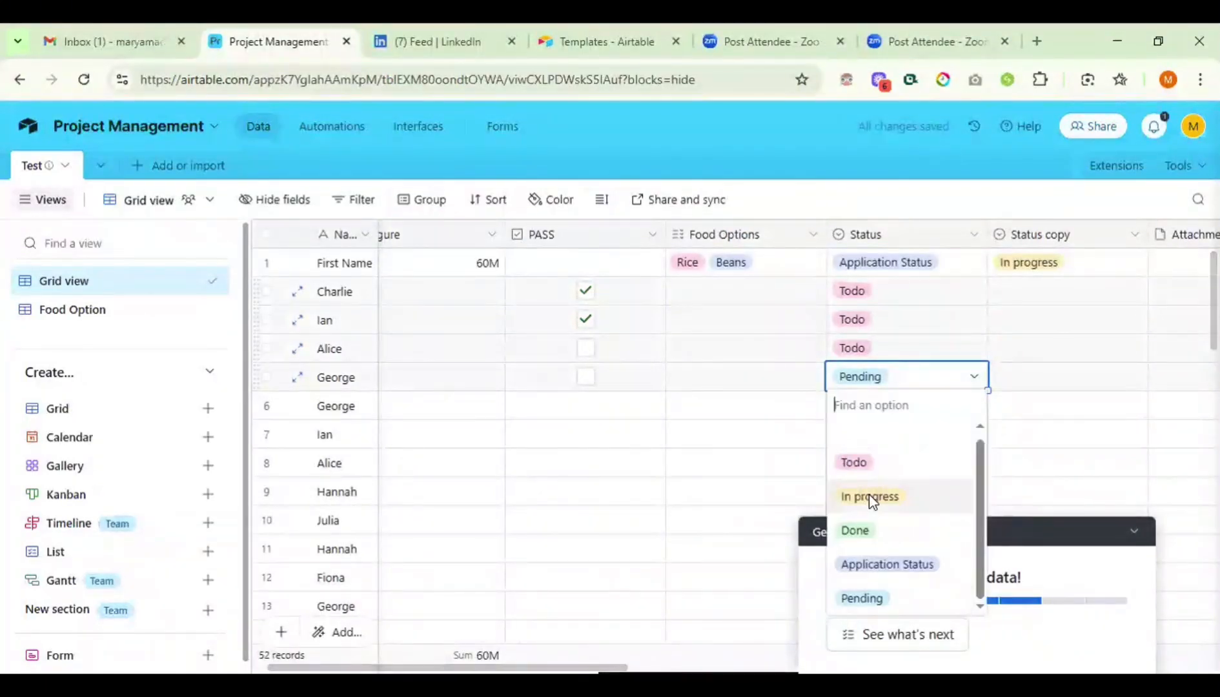
left_click(870, 497)
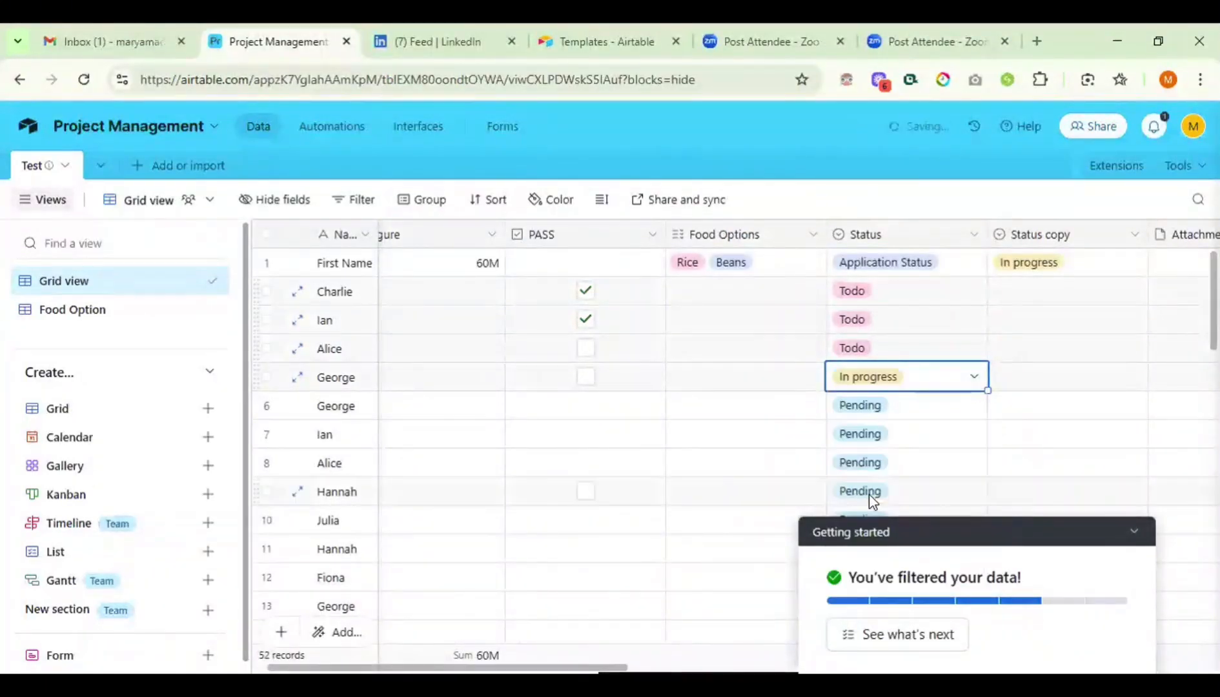
left_click(857, 407)
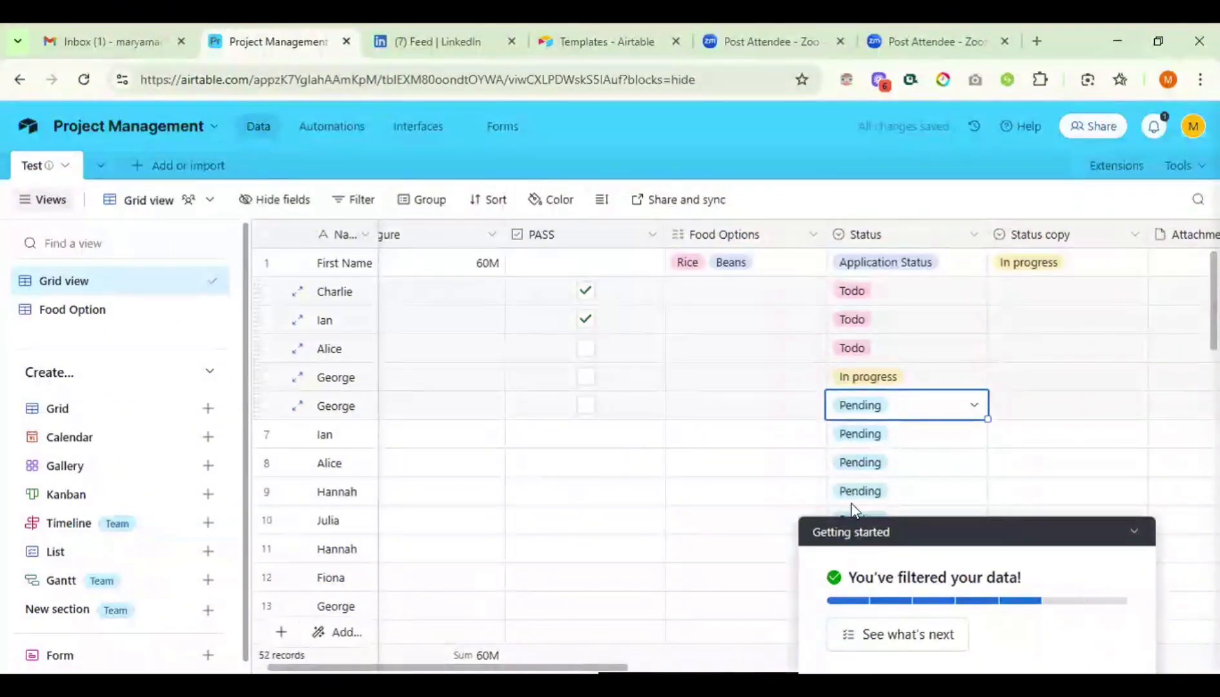
type("In progress")
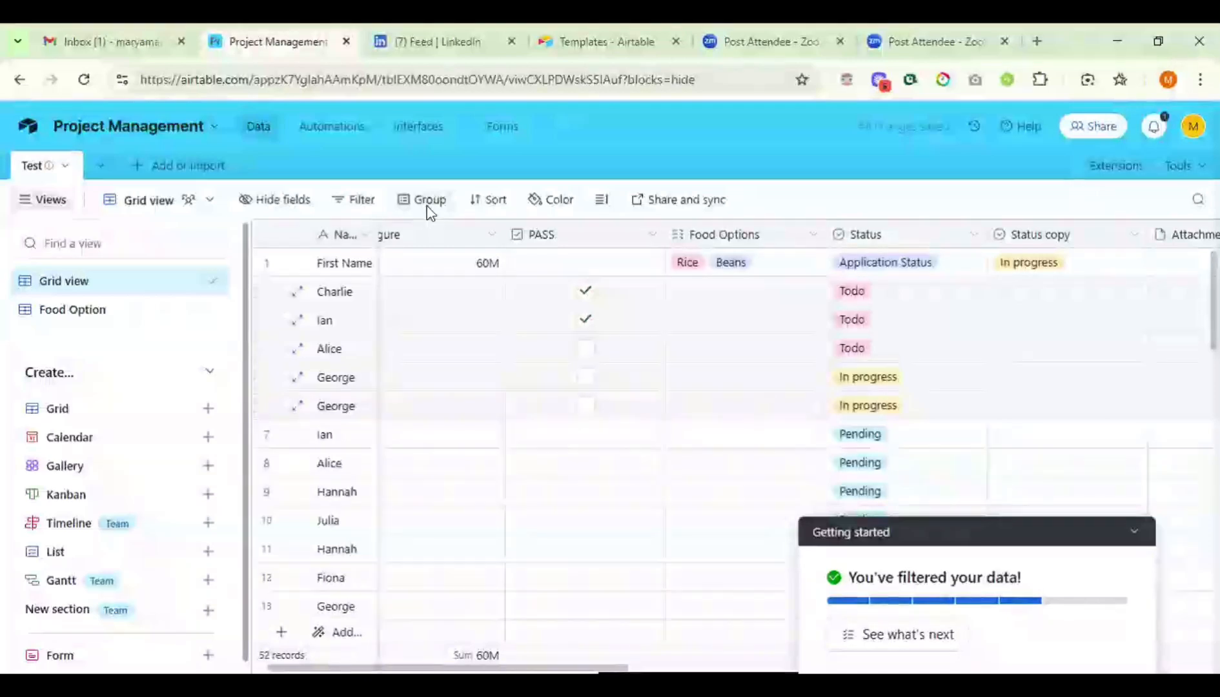
- Group records by Status, showing 2 In progress, 1 Application Status and 45 Pending
left_click(428, 208)
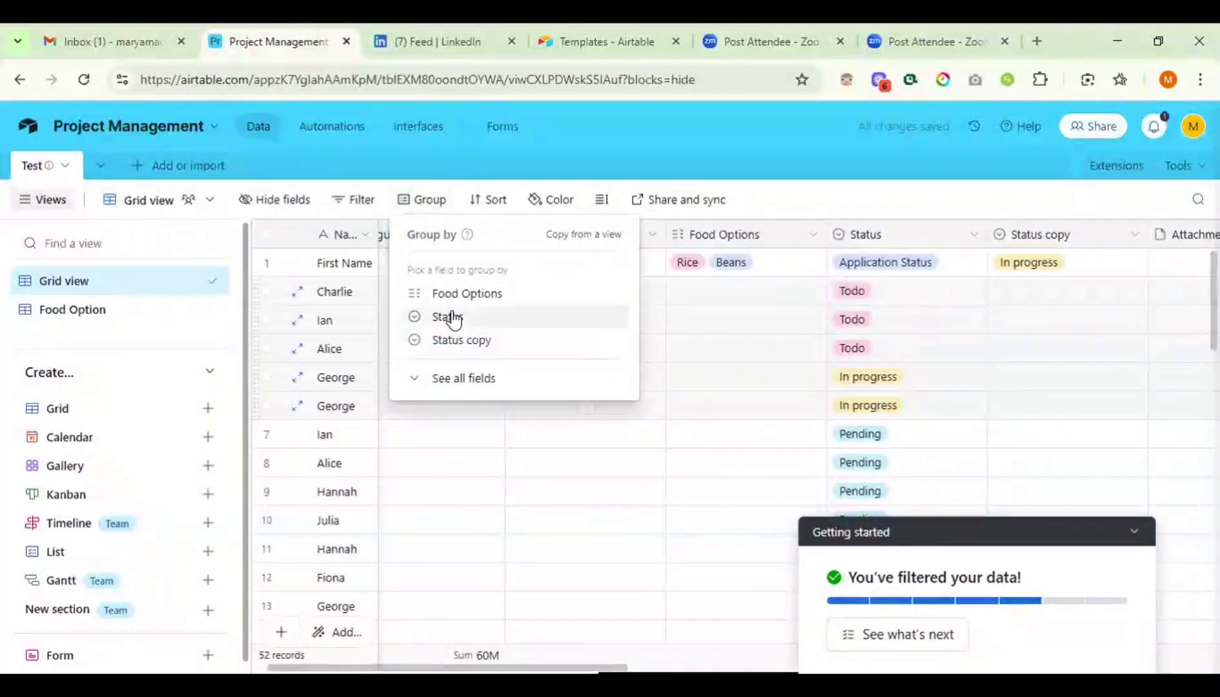
left_click(453, 317)
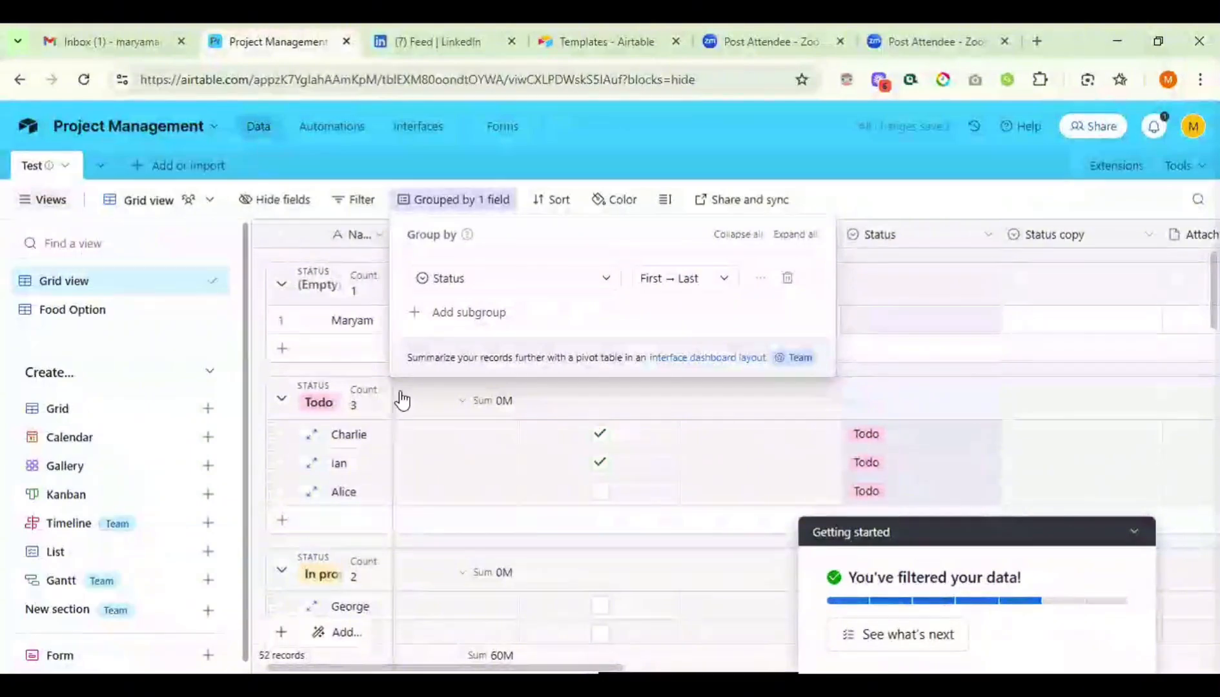
left_click(436, 402)
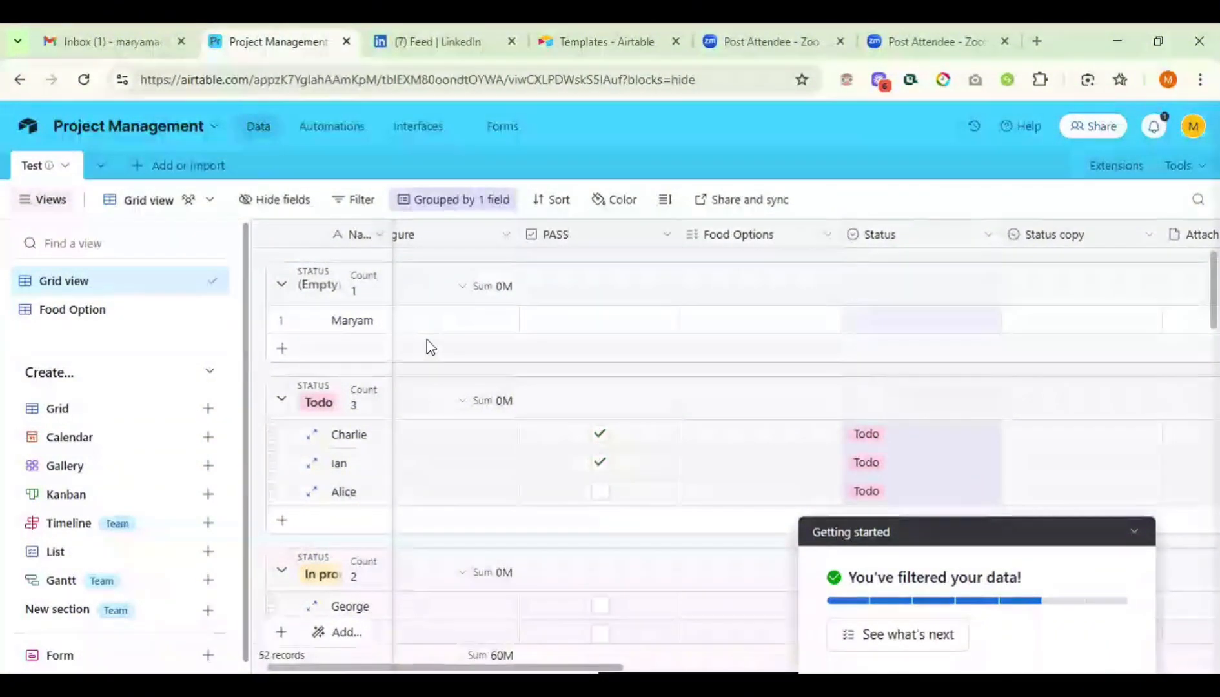
scroll(328, 328, "down", 1)
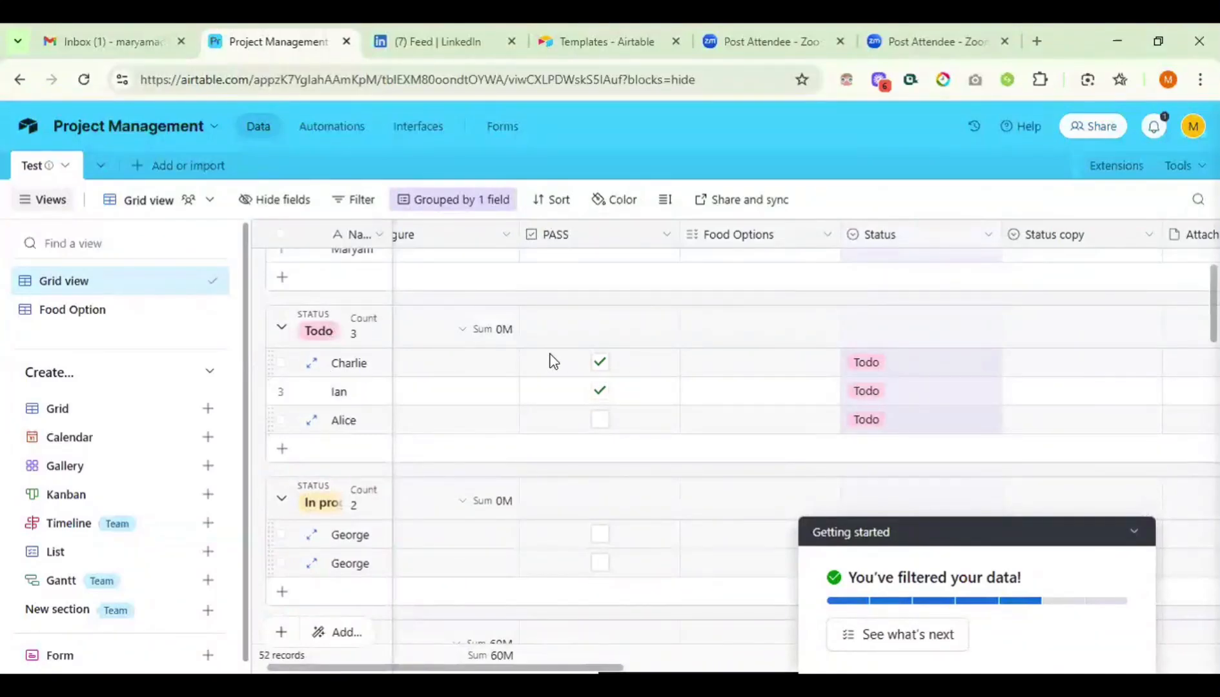
scroll(549, 360, "left", 1)
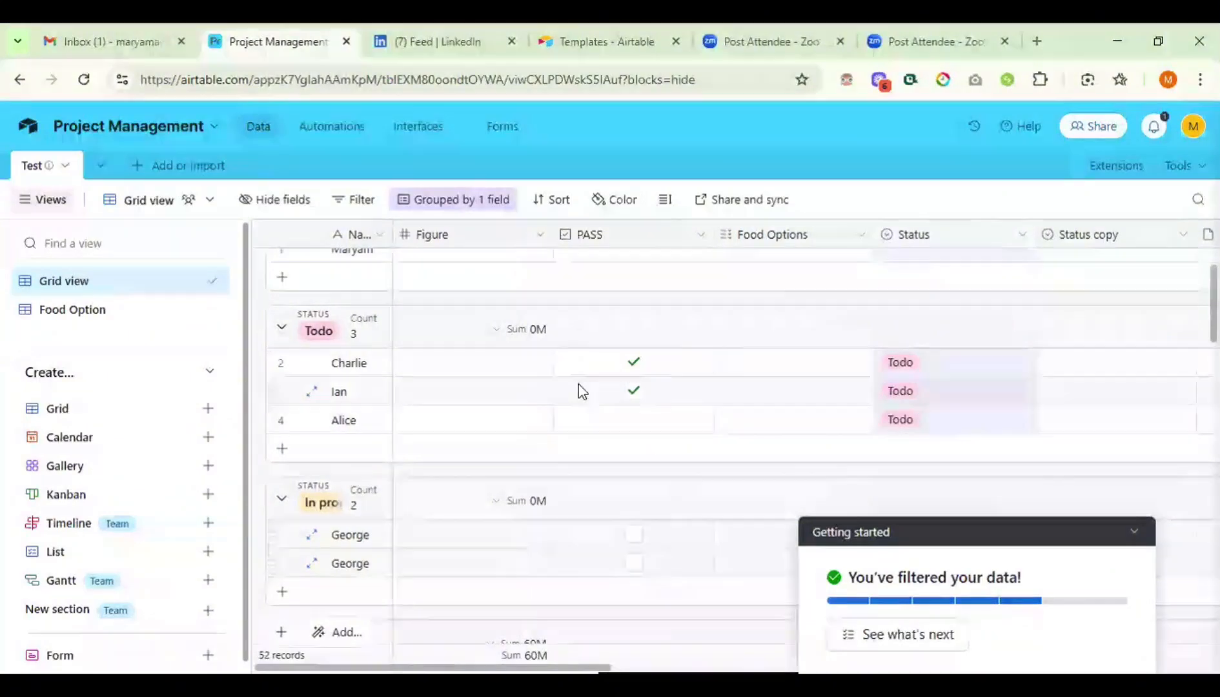
scroll(336, 372, "down", 2)
scroll(776, 439, "down", 1)
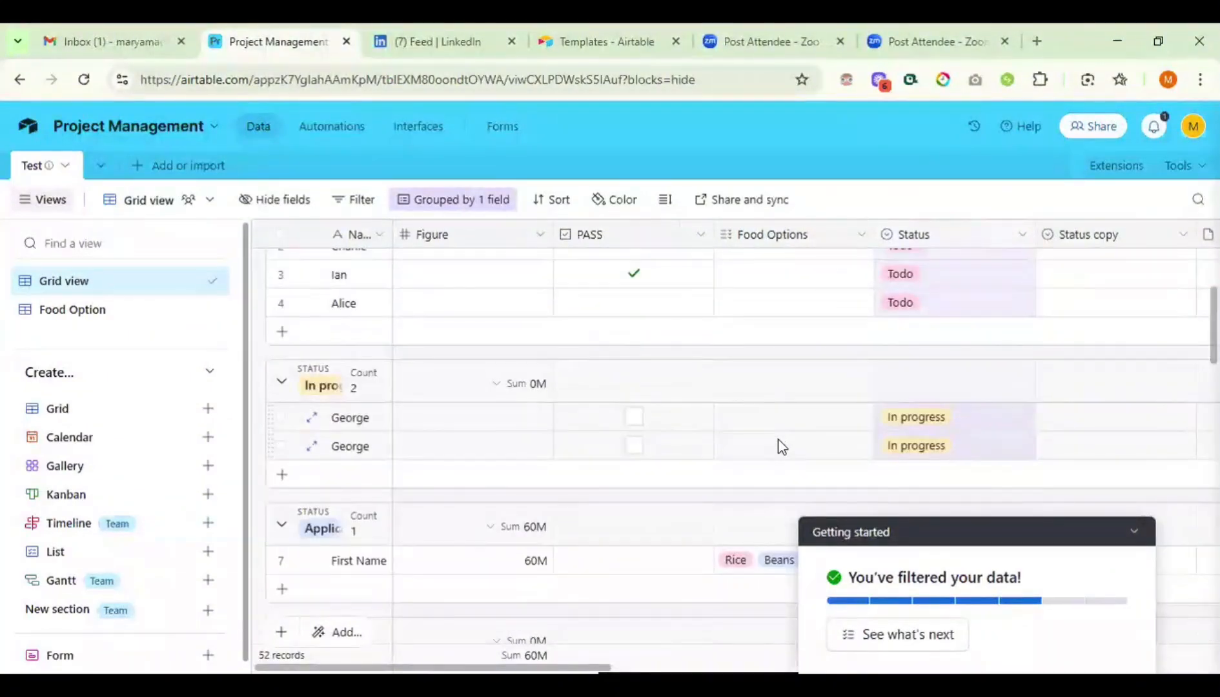
scroll(310, 423, "down", 3)
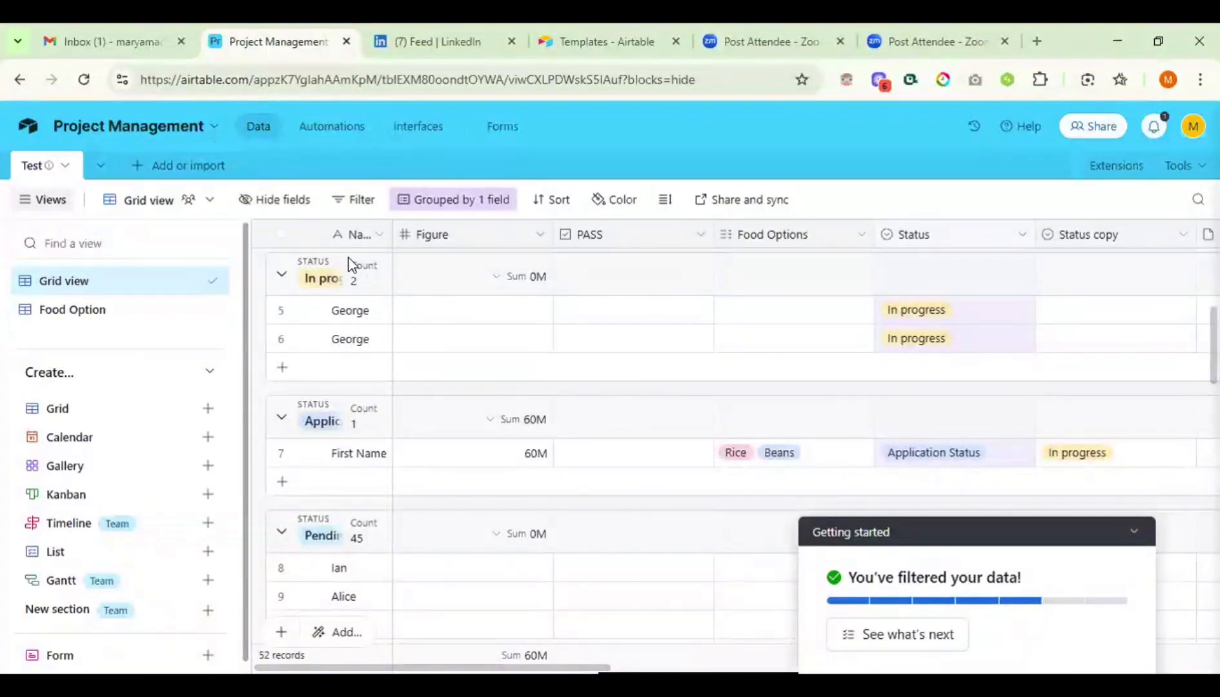
- Delete the Status grouping so the grid's 52 records show as one ungrouped list
left_click(430, 206)
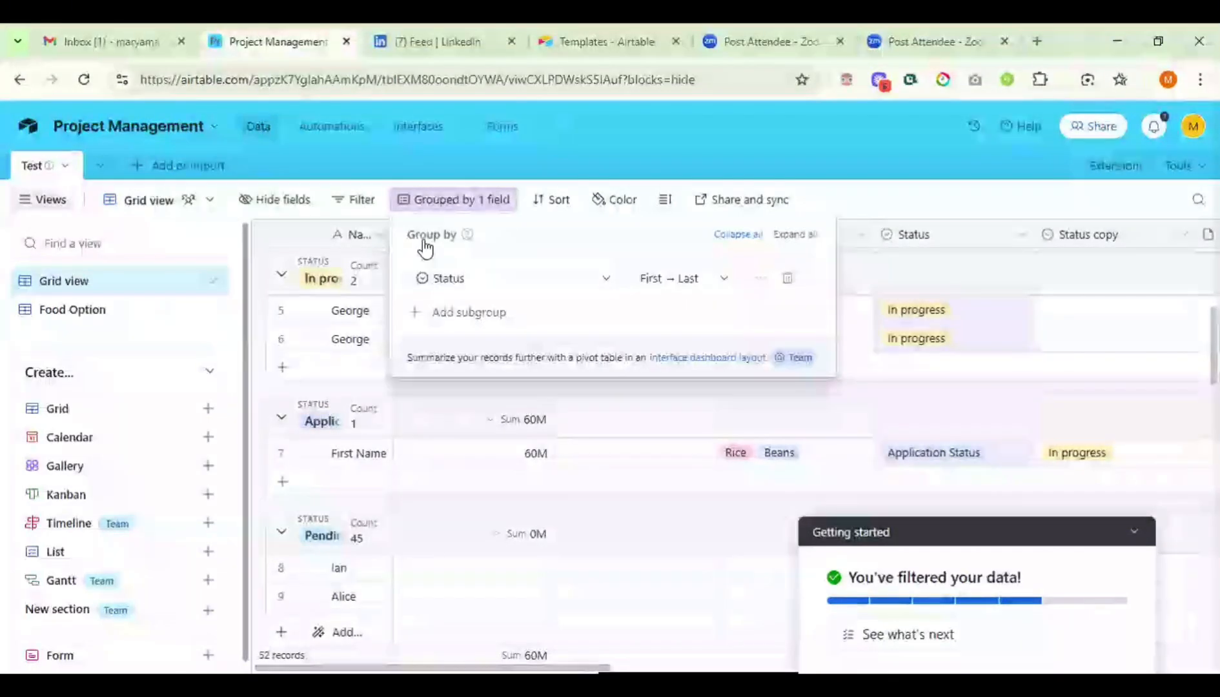
left_click(786, 280)
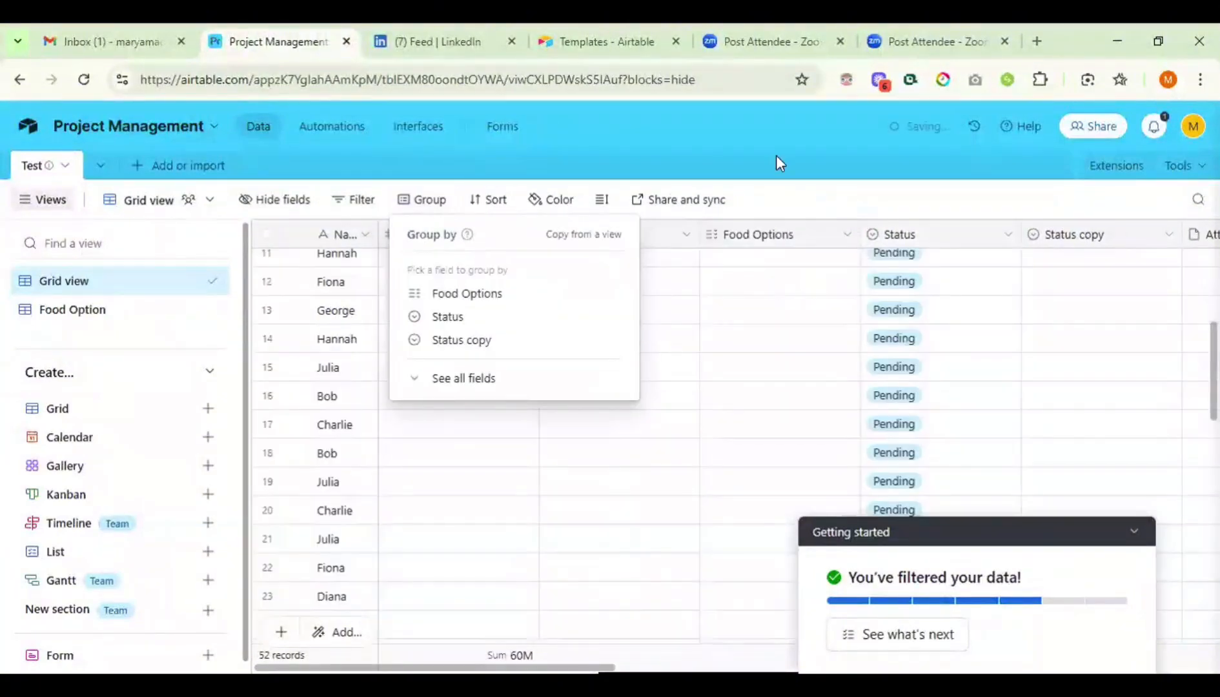
left_click(816, 196)
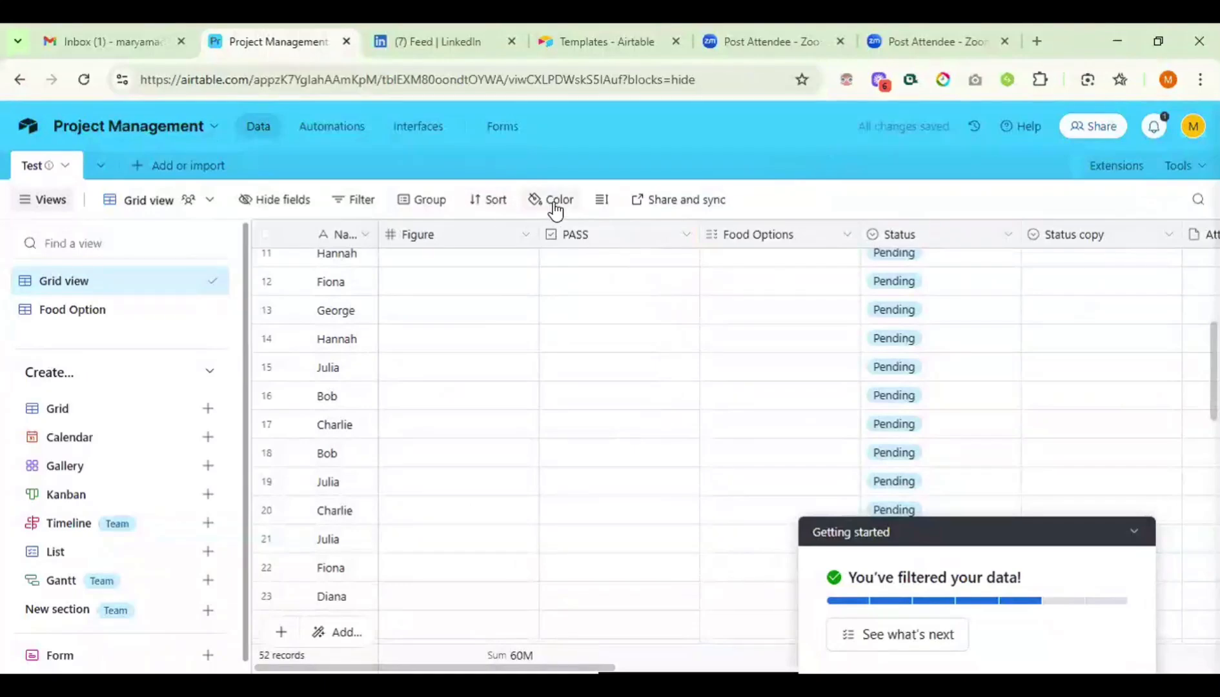
- Sort the grid by Name, trying Z→A before settling on A→Z
left_click(479, 202)
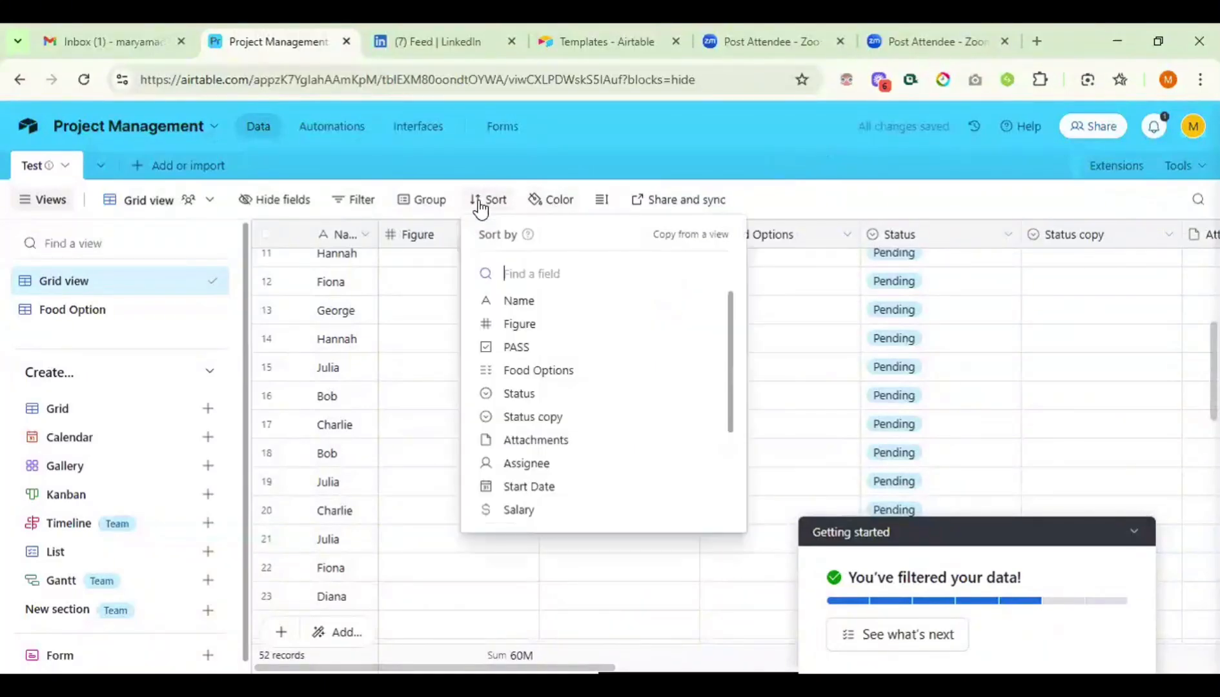
left_click(504, 301)
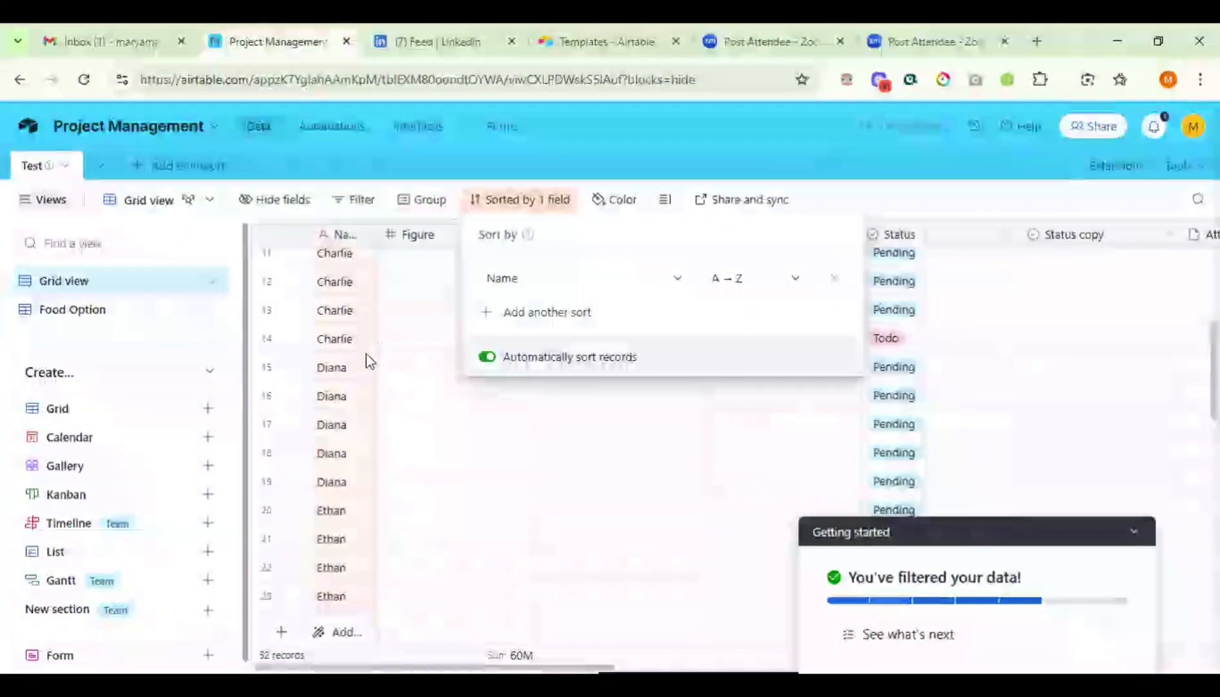
left_click(779, 274)
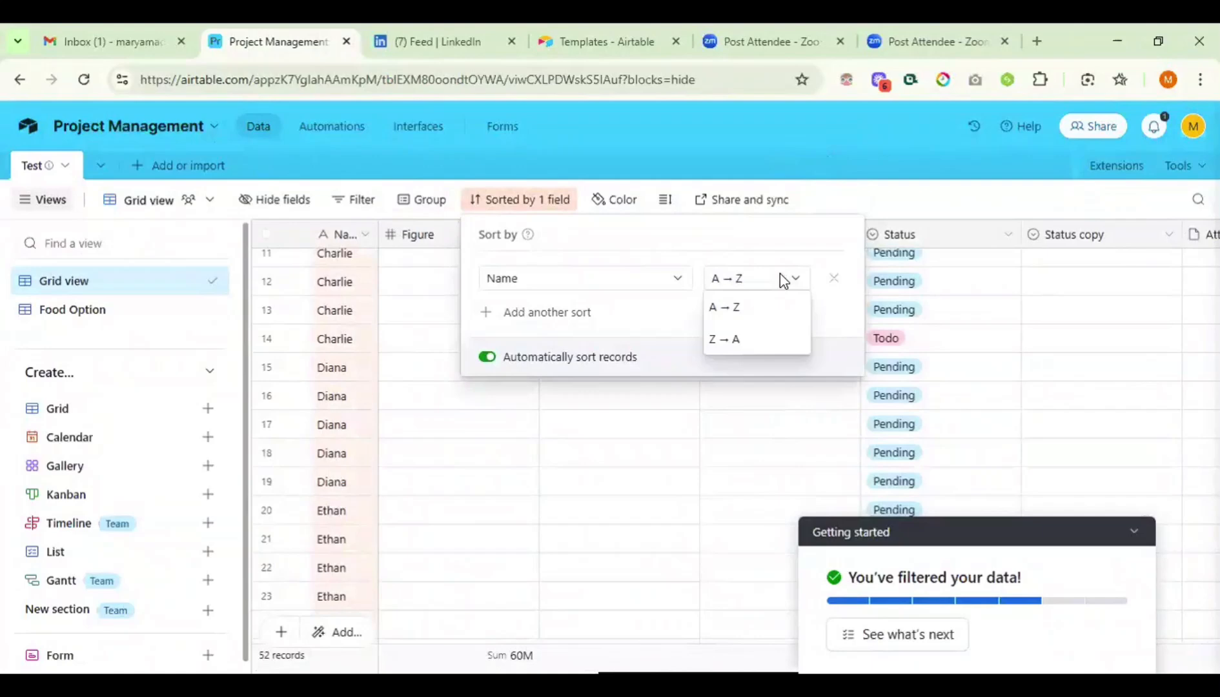
left_click(735, 340)
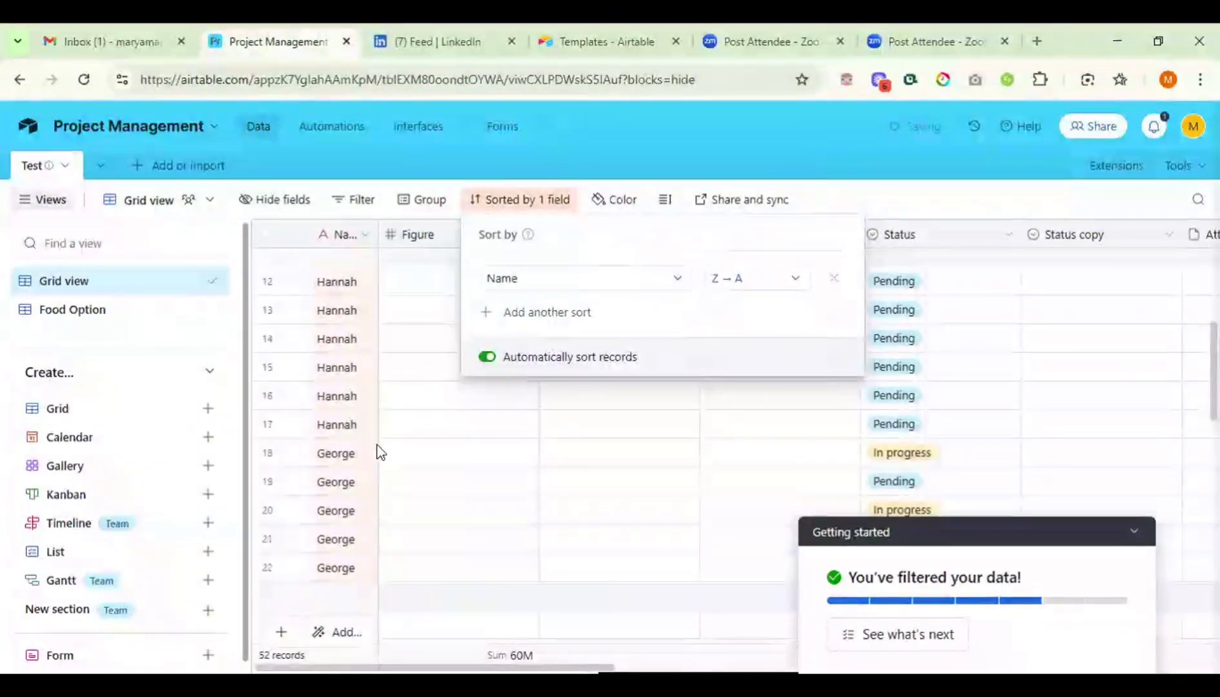
scroll(607, 443, "up", 5)
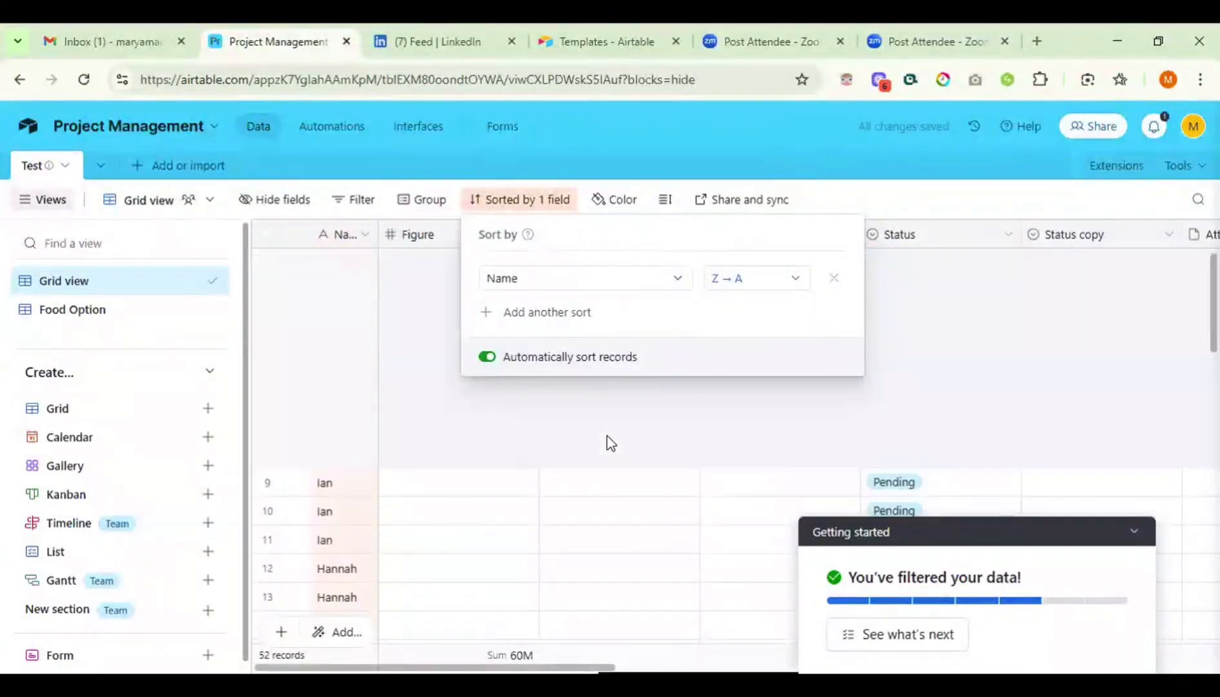
left_click(802, 277)
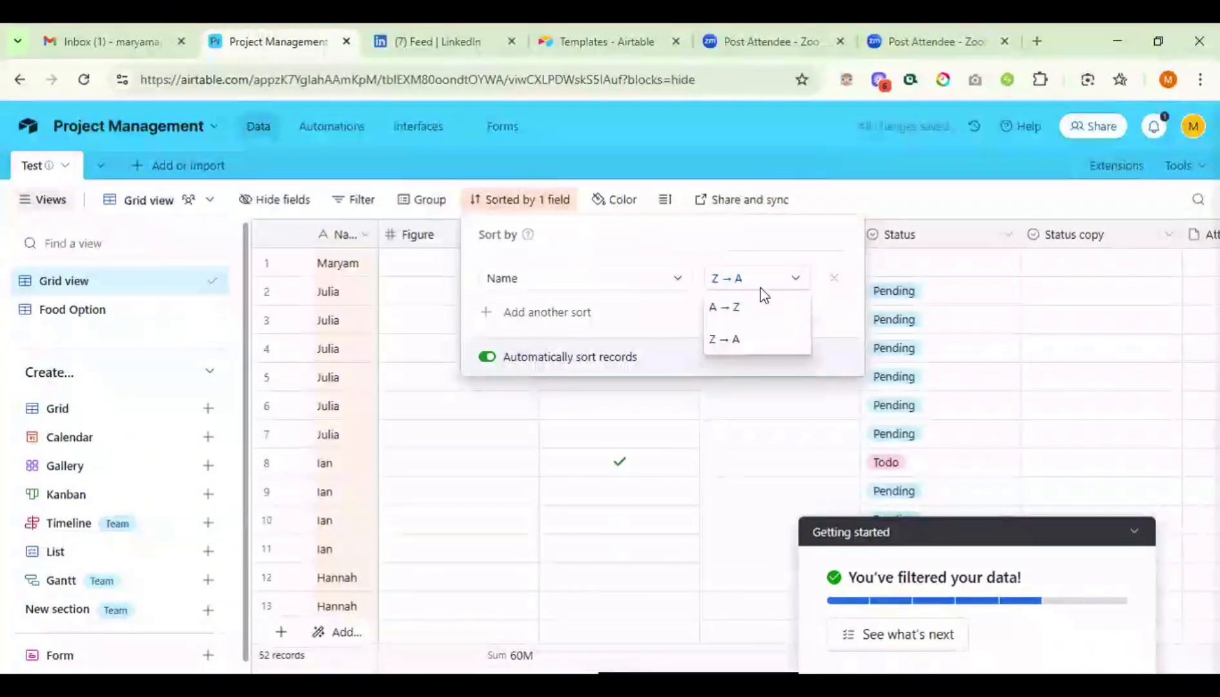
left_click(728, 315)
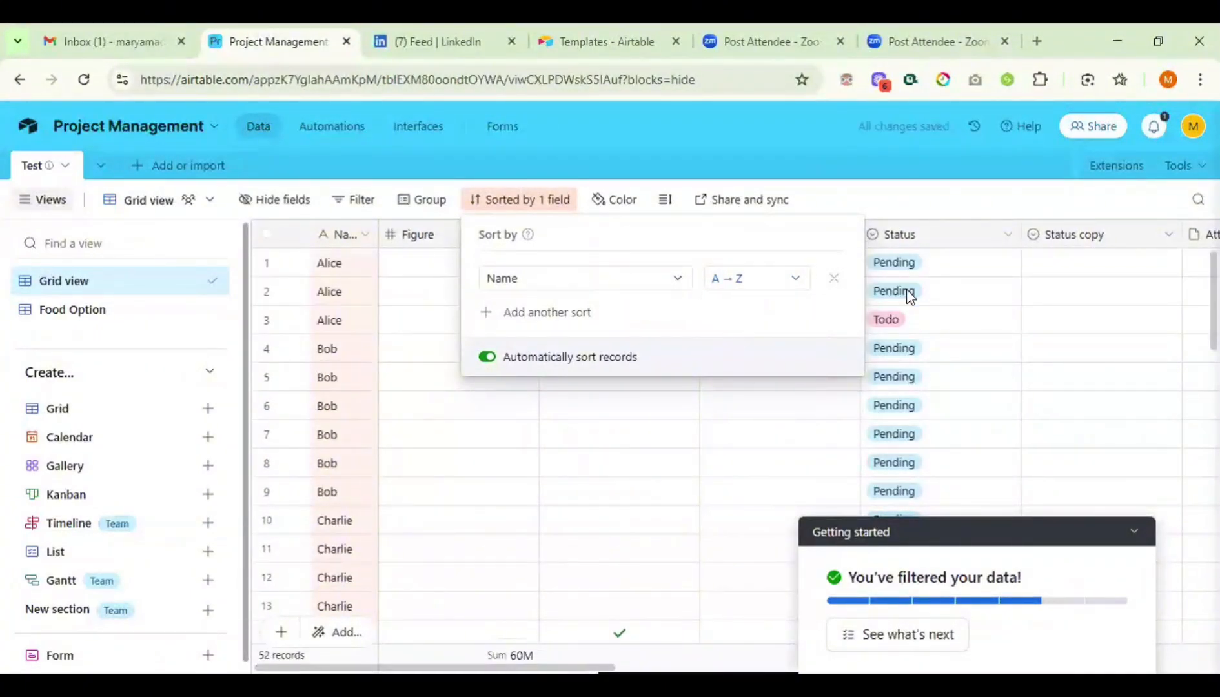
left_click(939, 200)
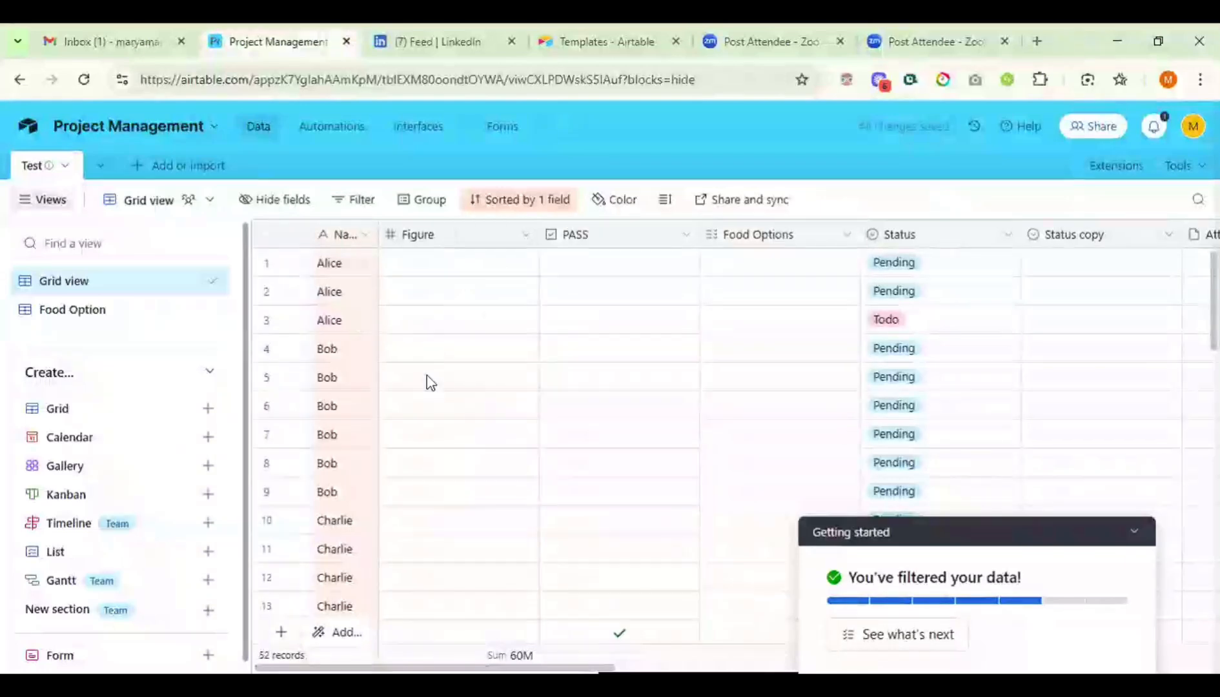
- Replace the Name sort with a Status sort, First → Last
left_click(631, 207)
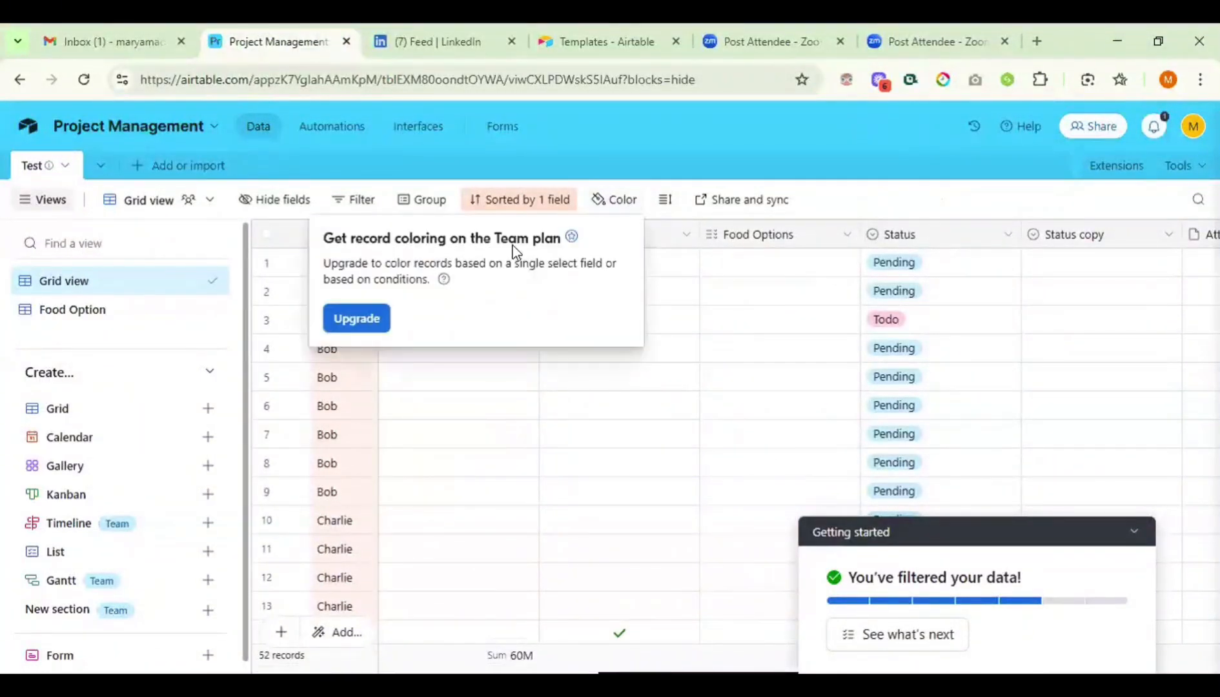
left_click(528, 205)
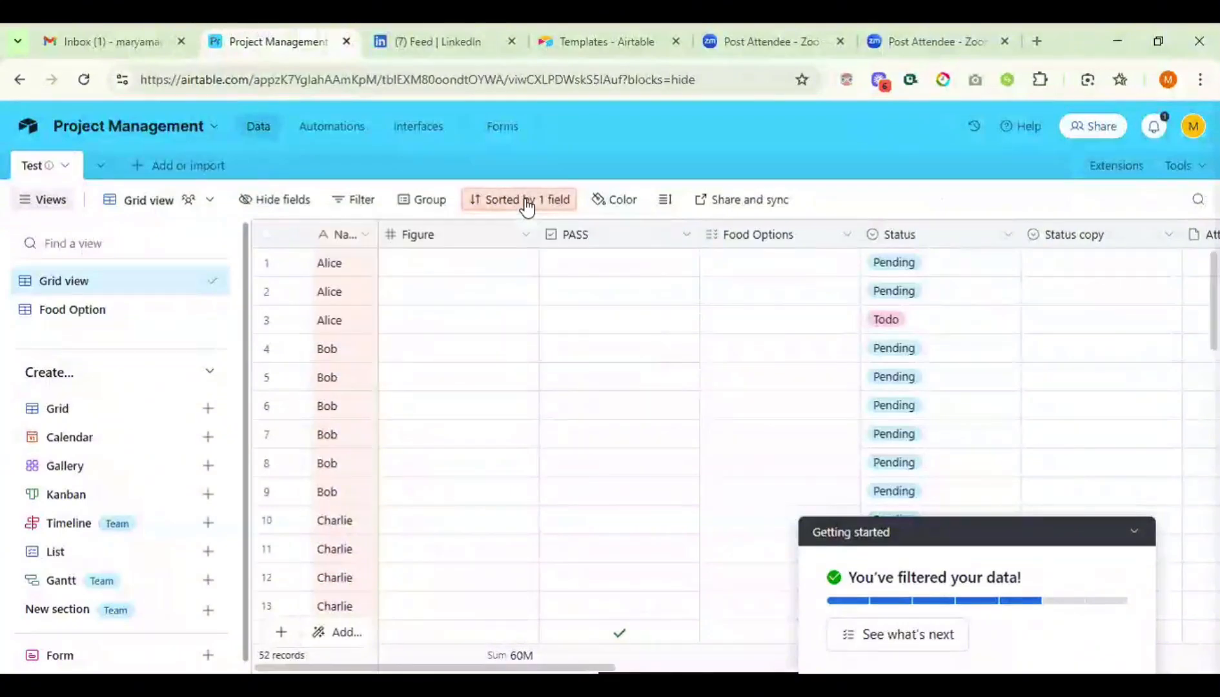
left_click(527, 205)
left_click(828, 277)
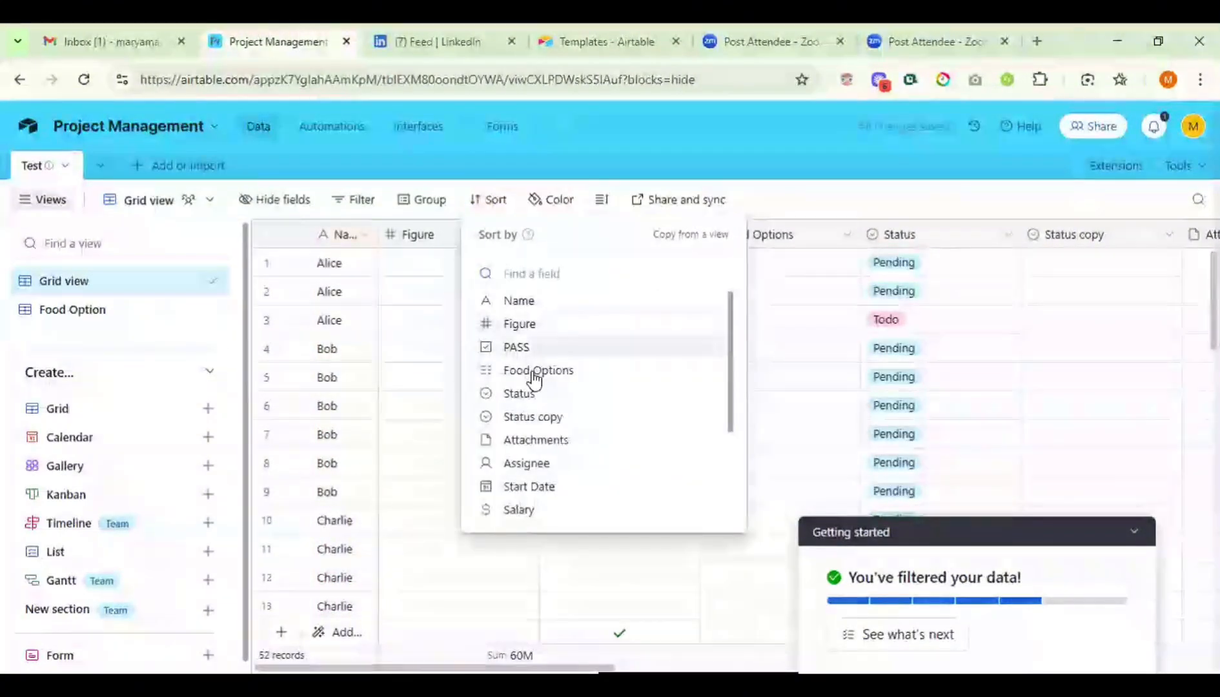
left_click(513, 397)
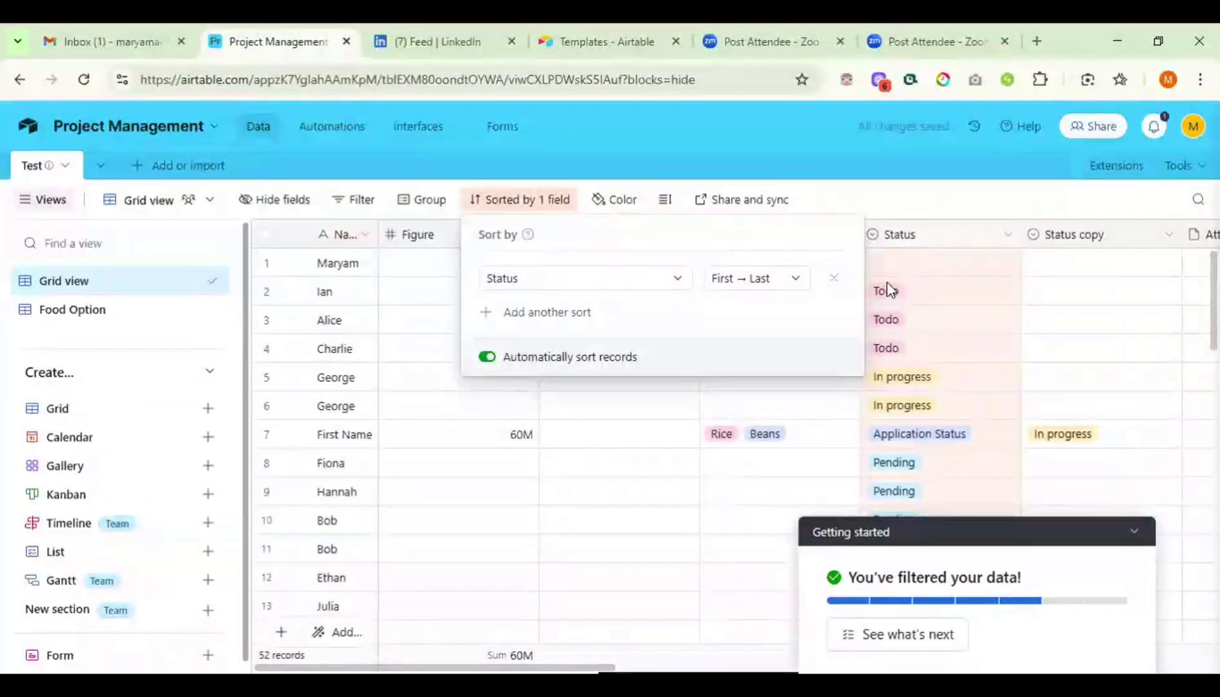
left_click(771, 279)
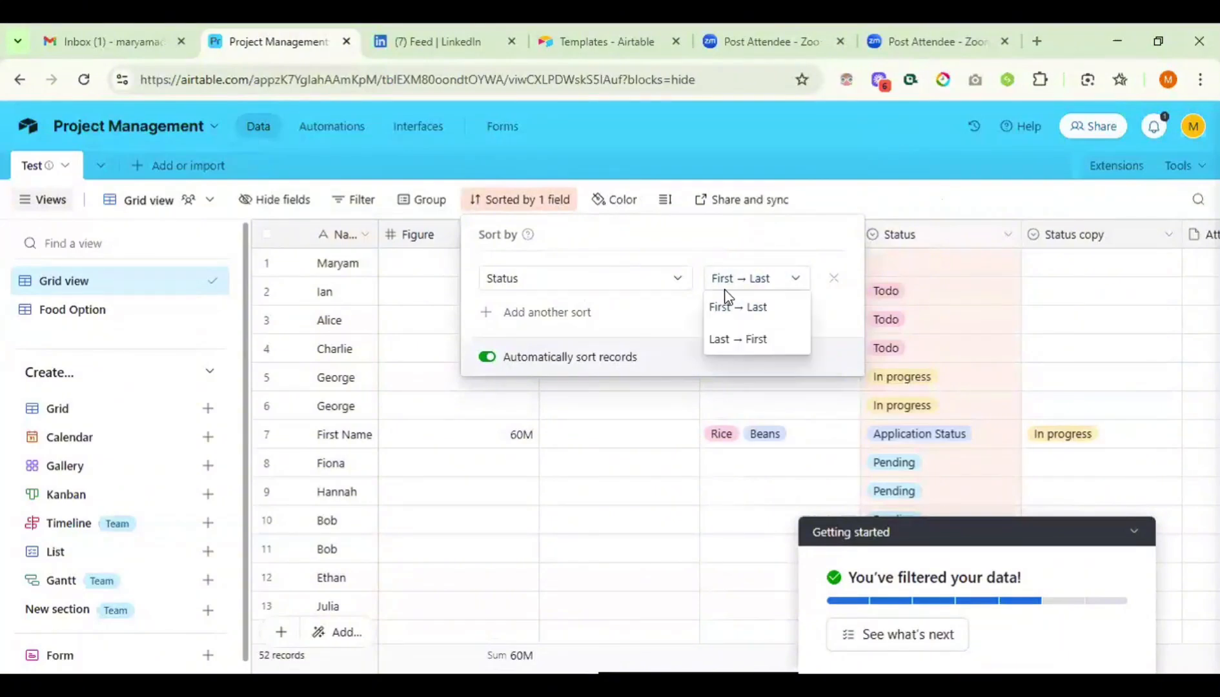
left_click(751, 316)
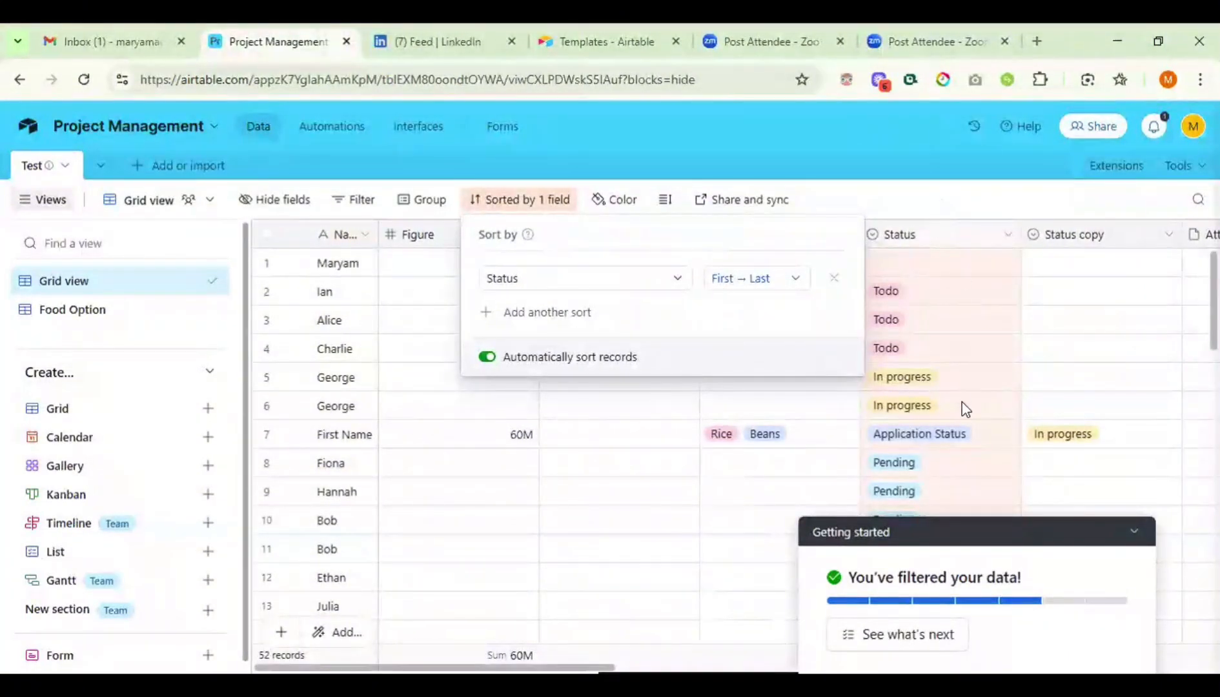
left_click(945, 192)
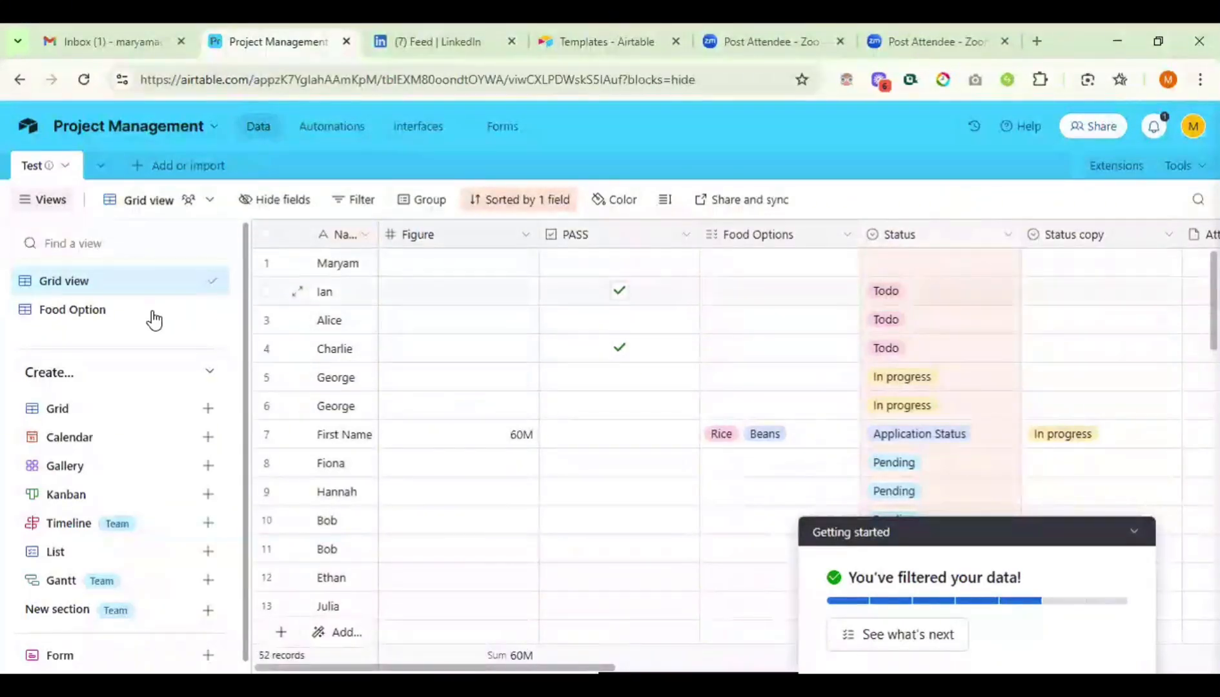
- Open the Food Option view, showing its single Rice and Beans record
left_click(90, 314)
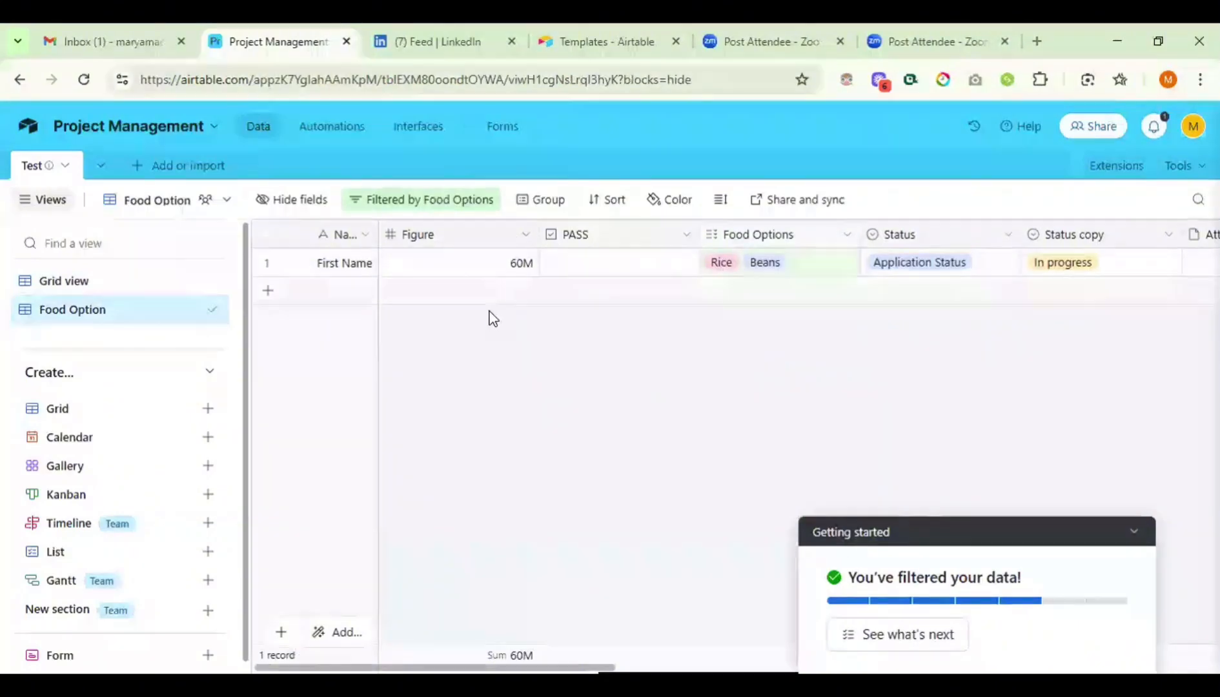
left_click(106, 288)
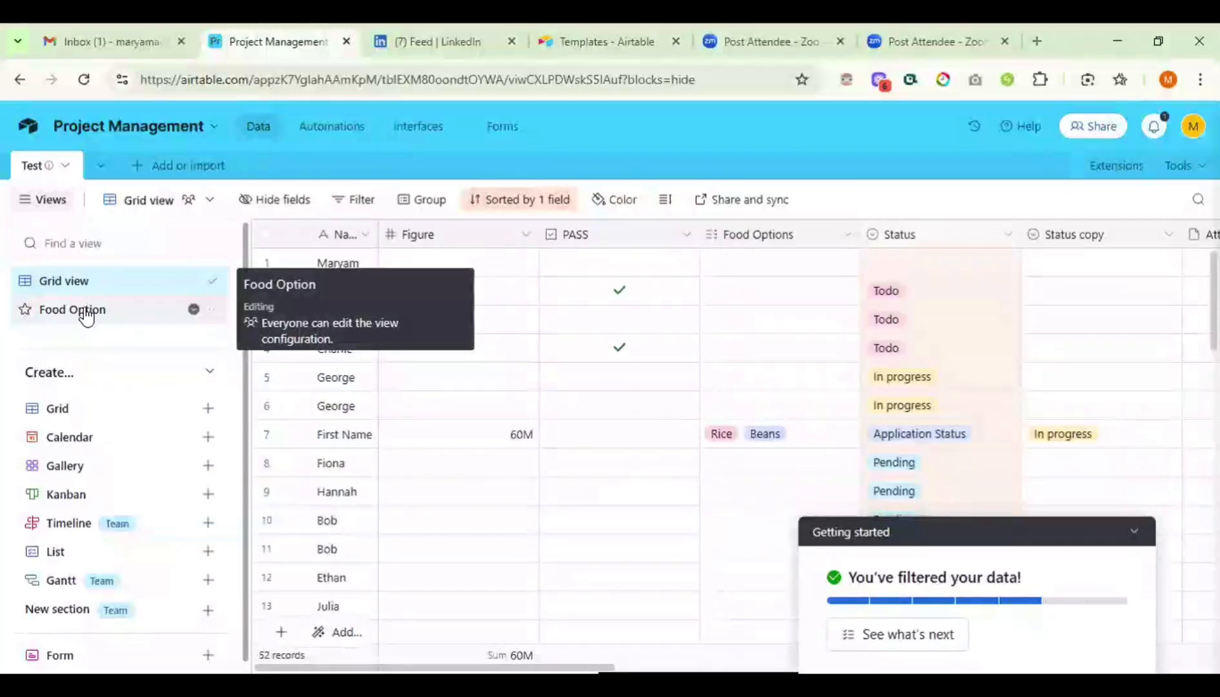
left_click(86, 315)
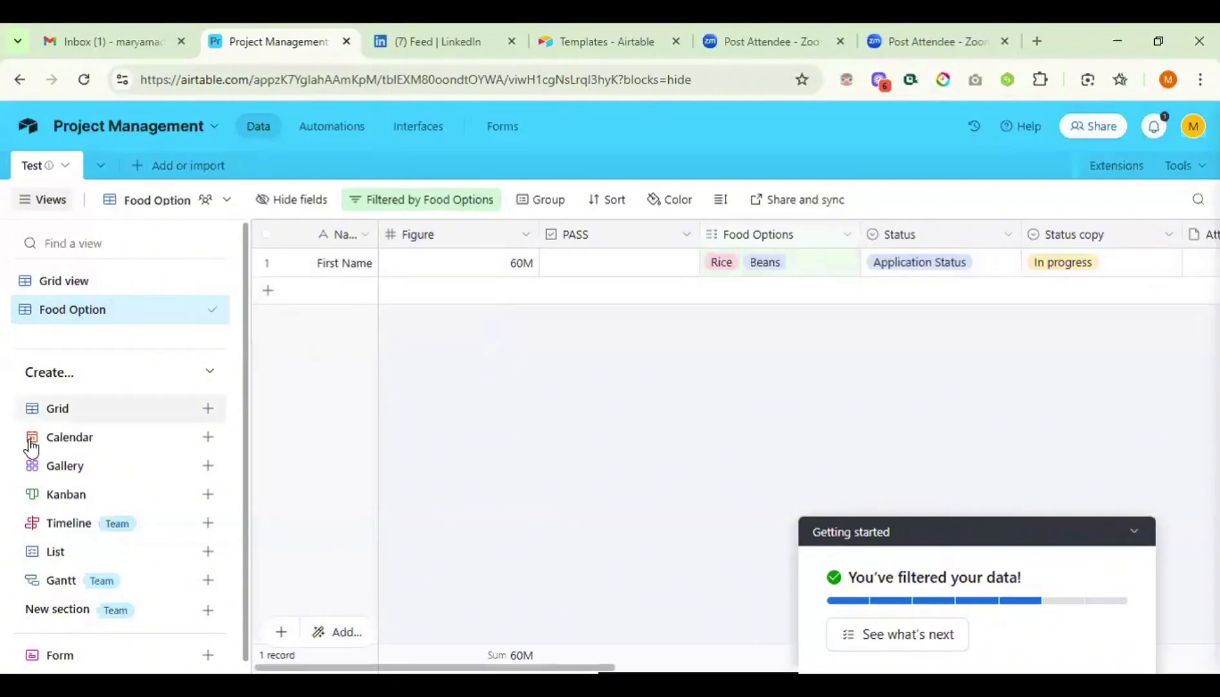
- Create a Calendar view using Start Date as its date field, showing May 2025
left_click(65, 450)
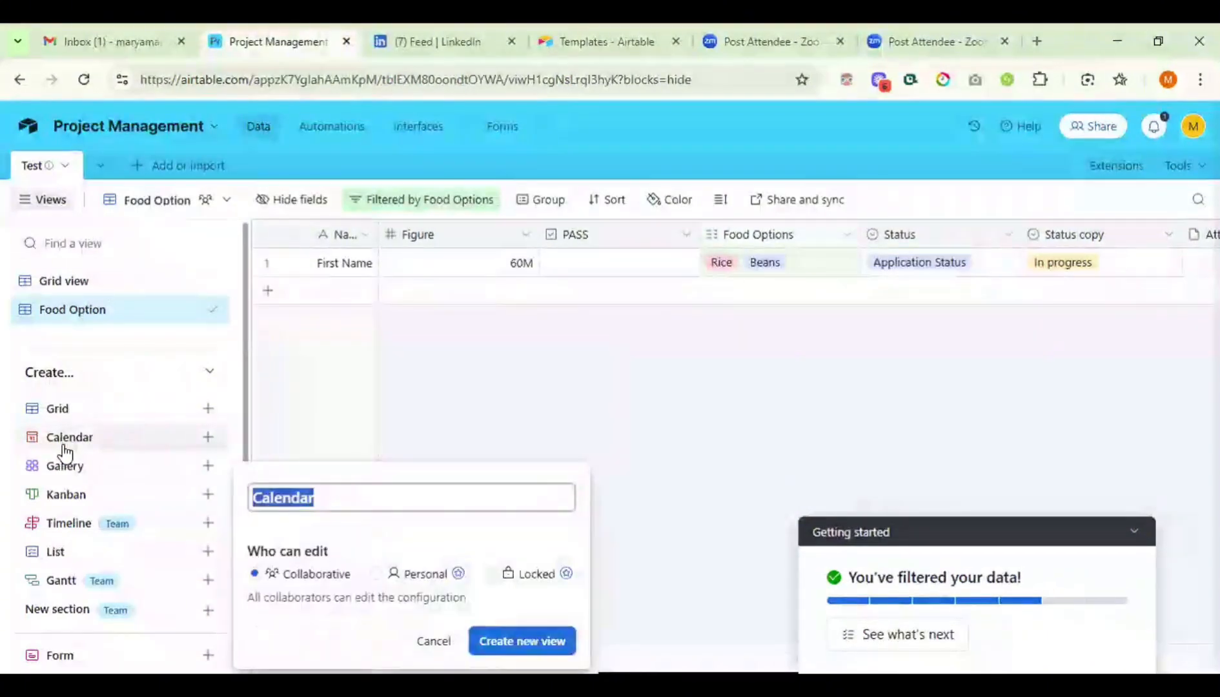
left_click(526, 642)
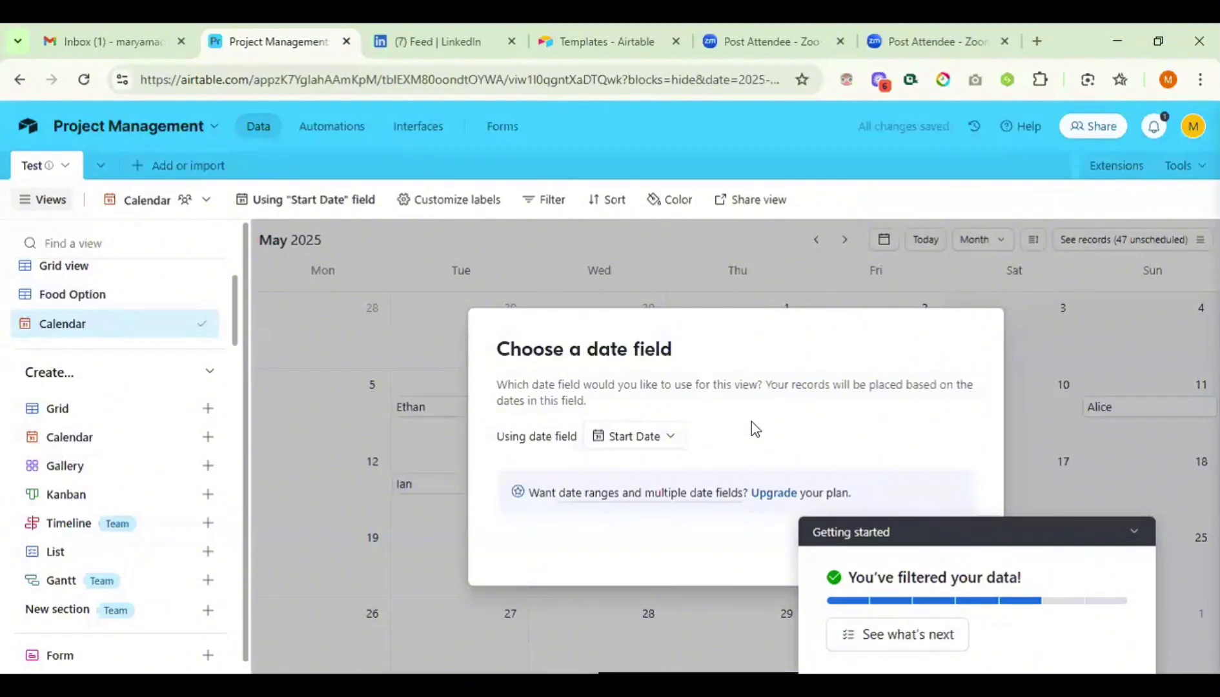
left_click(624, 439)
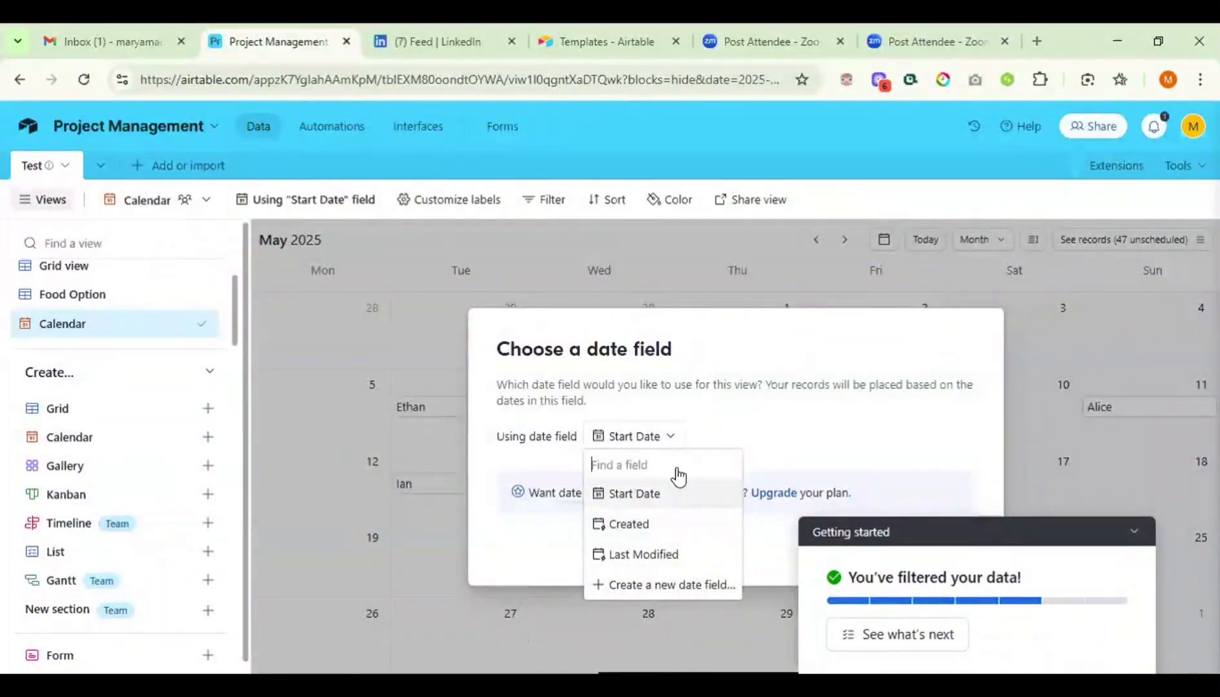
left_click(741, 492)
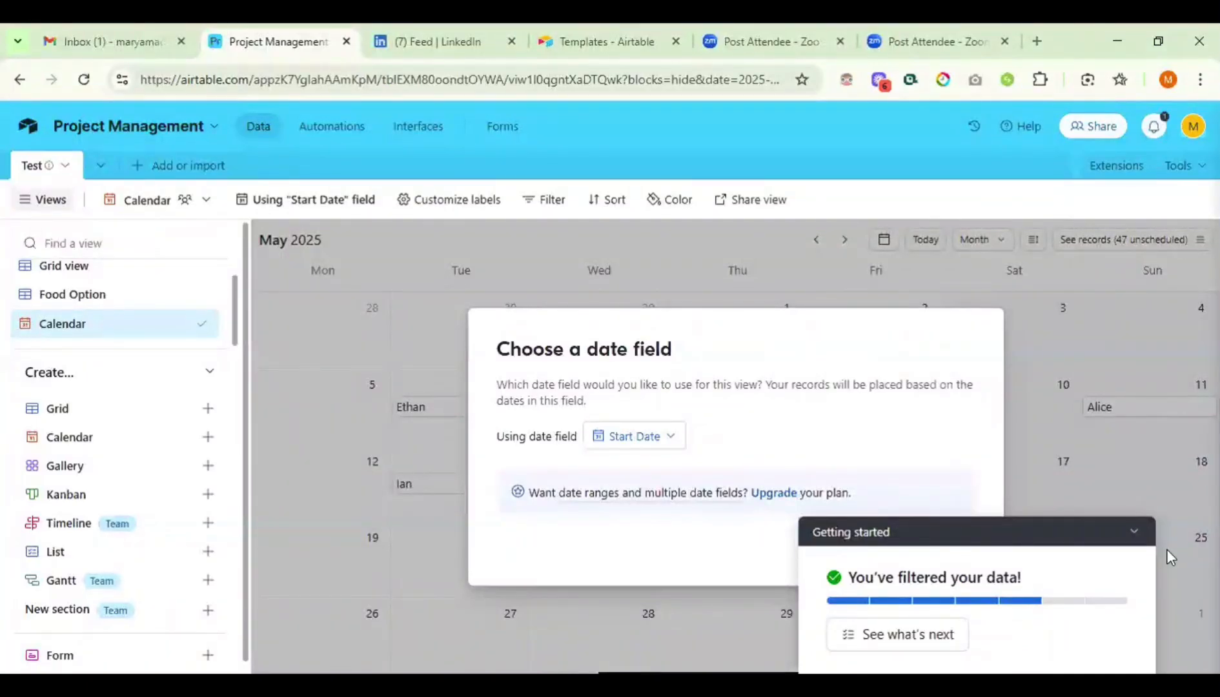
left_click(1135, 533)
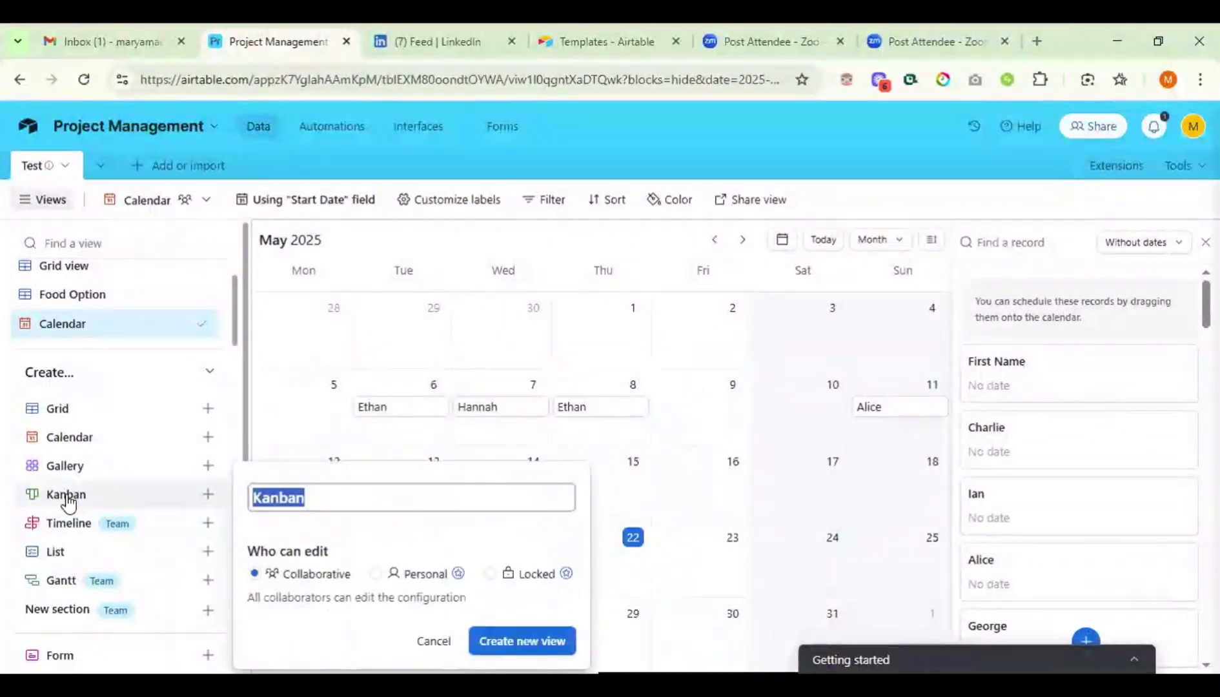
- Create a Kanban view stacked by the Status copy field
left_click(532, 648)
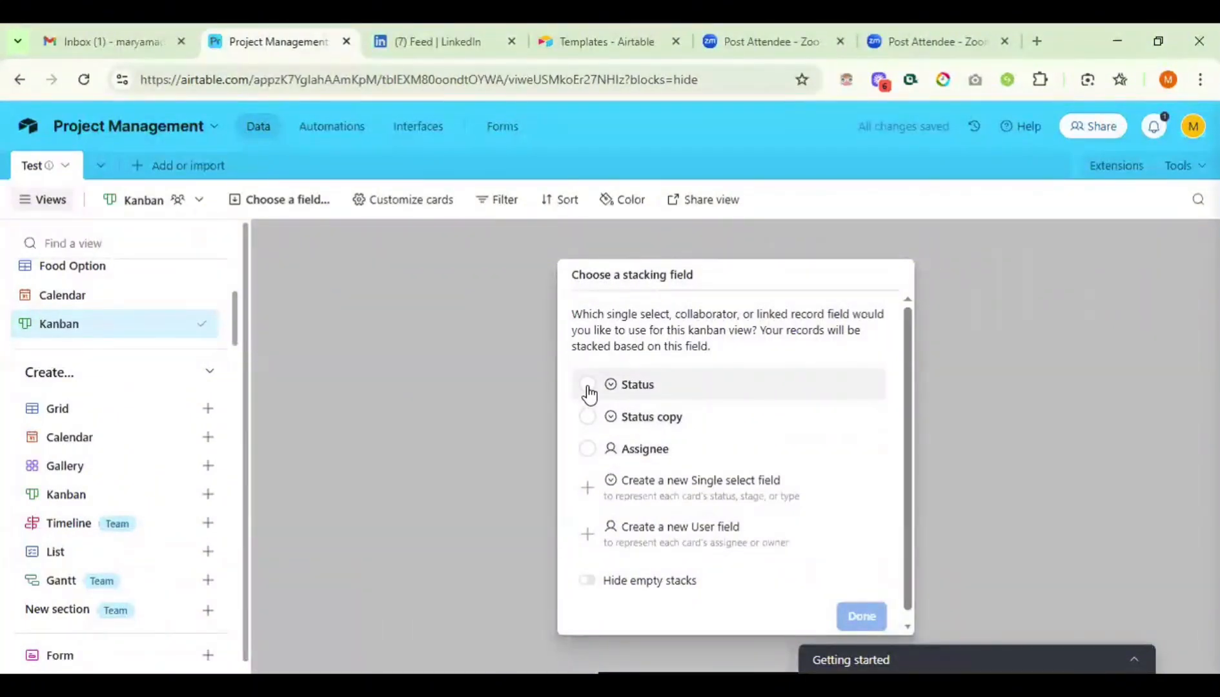
left_click(587, 416)
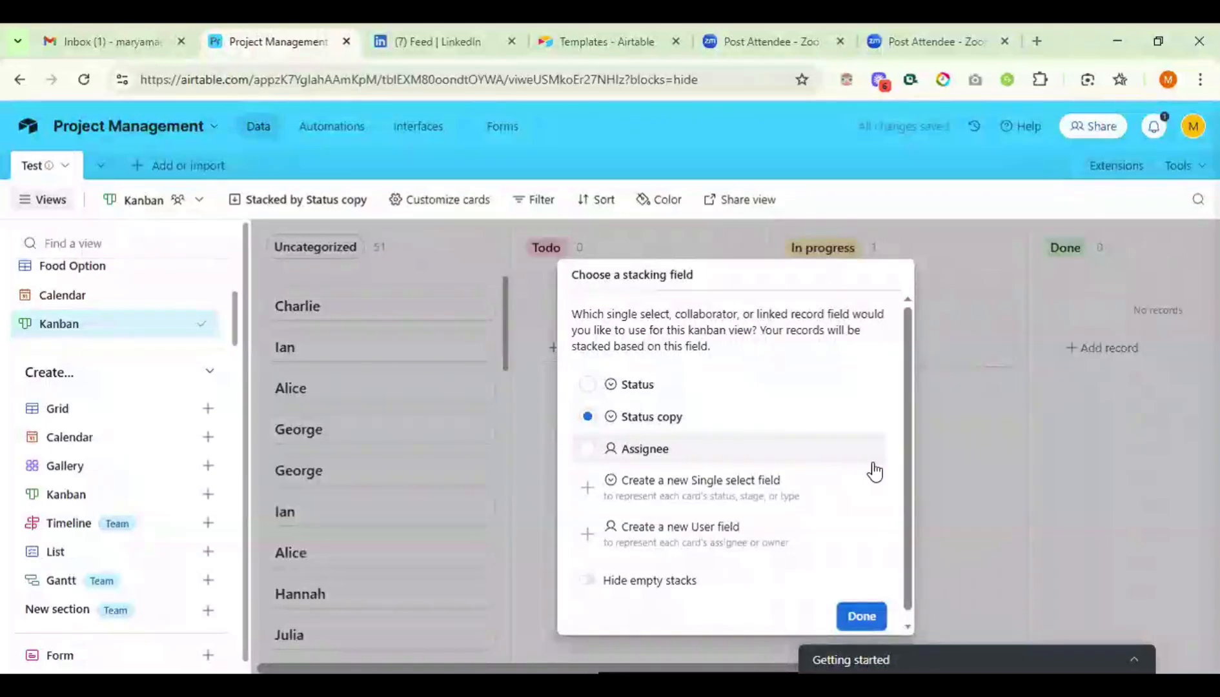
left_click(856, 613)
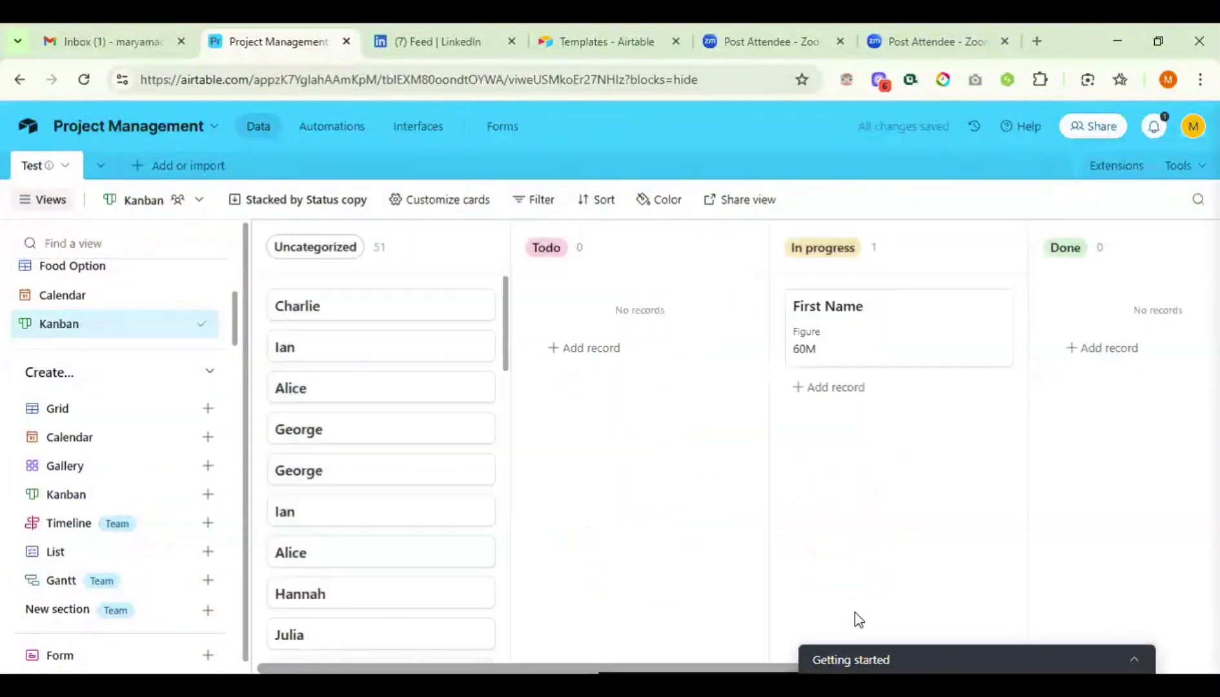
- Drag the First Name card from Done into the Pending stack
scroll(655, 446, "right", 5)
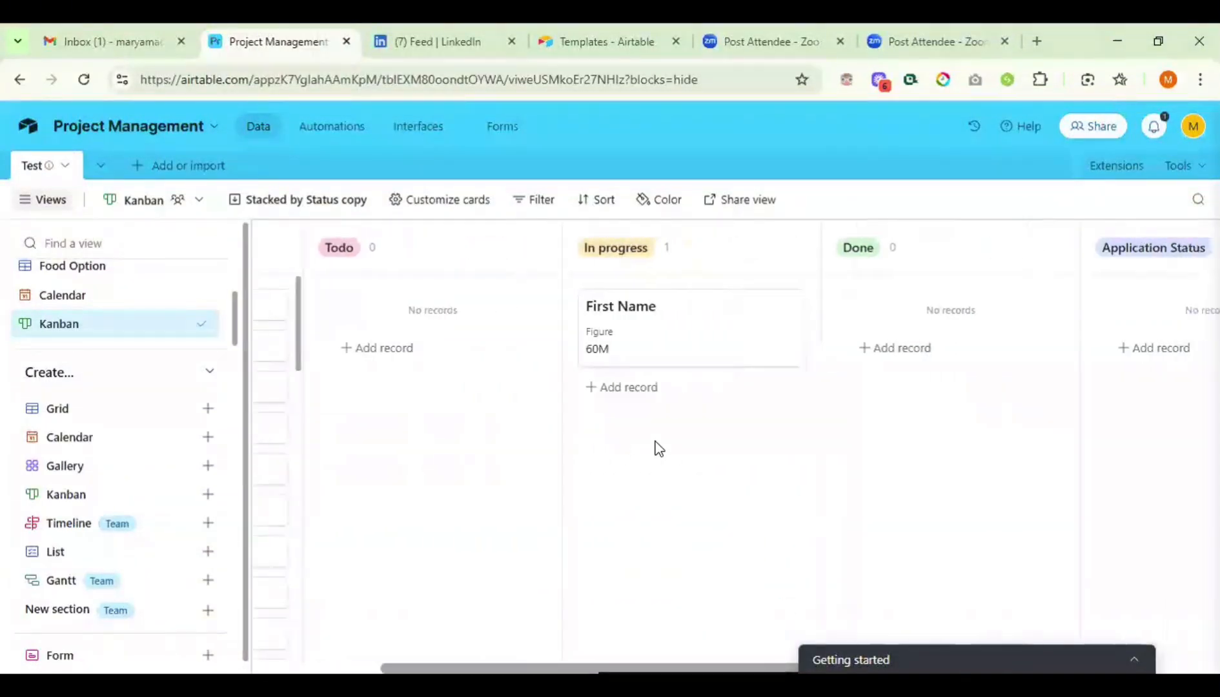
scroll(655, 448, "right", 5)
left_click_drag(422, 338, 678, 327)
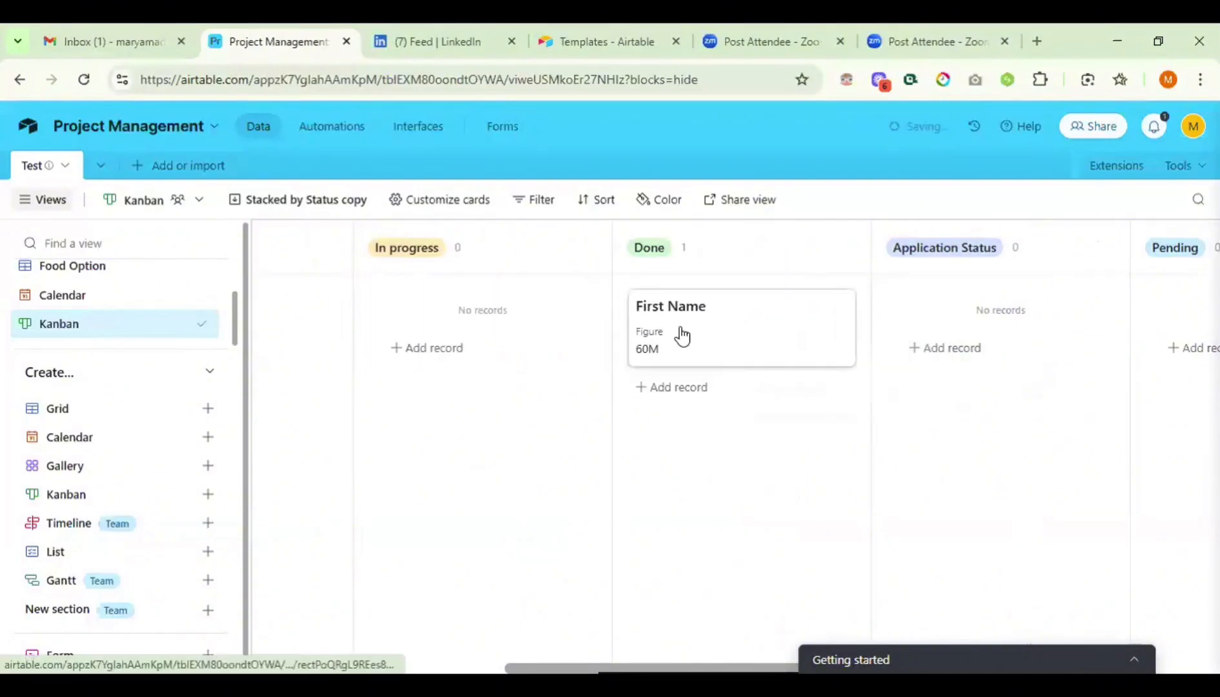
scroll(654, 316, "right", 4)
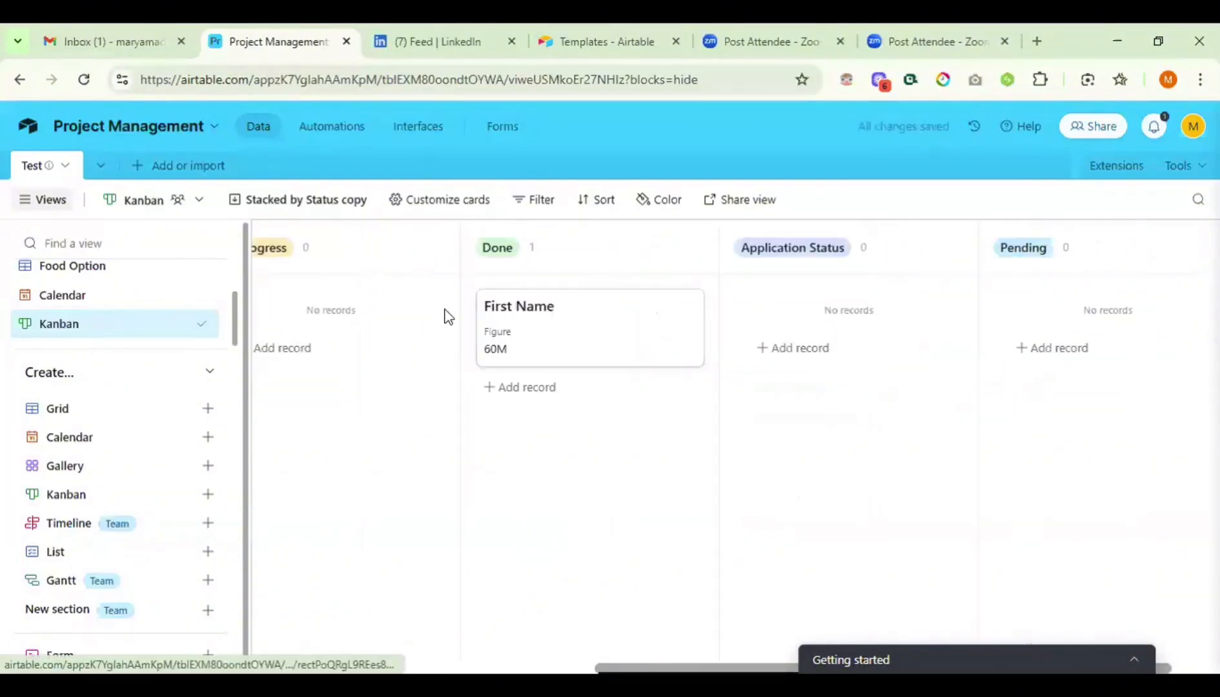
scroll(448, 316, "left", 8)
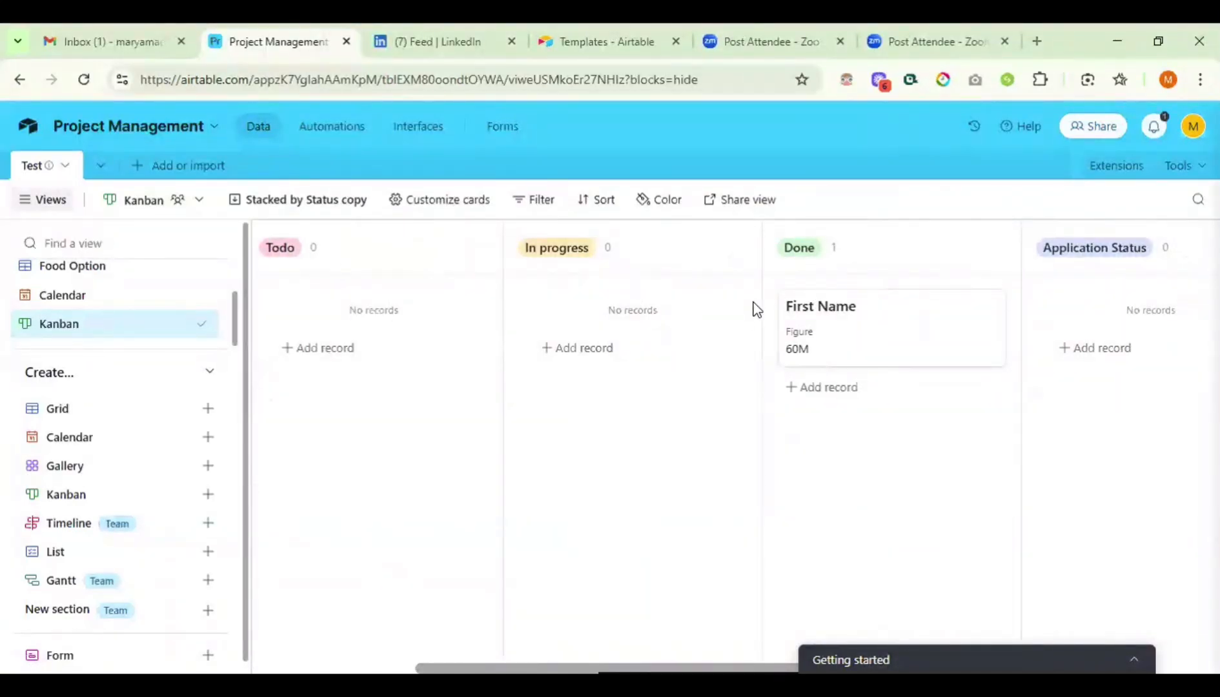
scroll(710, 323, "right", 5)
left_click_drag(660, 332, 993, 326)
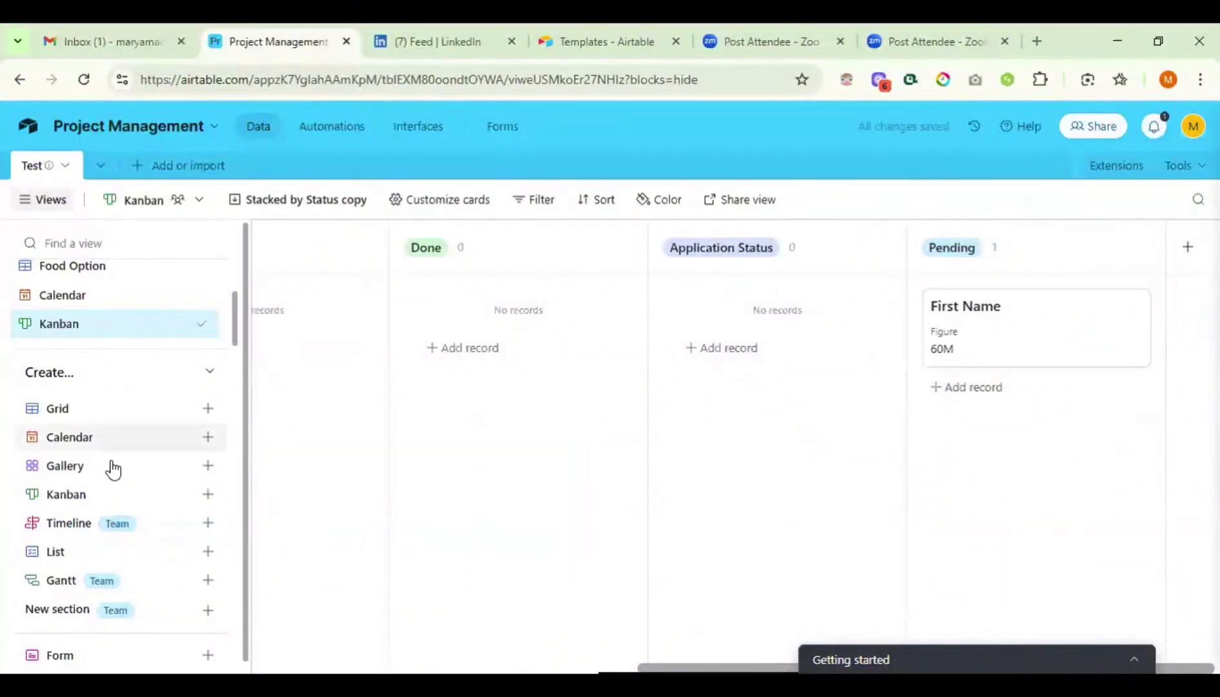
- Return to the Status-sorted Grid view of 52 records
scroll(114, 470, "down", 1)
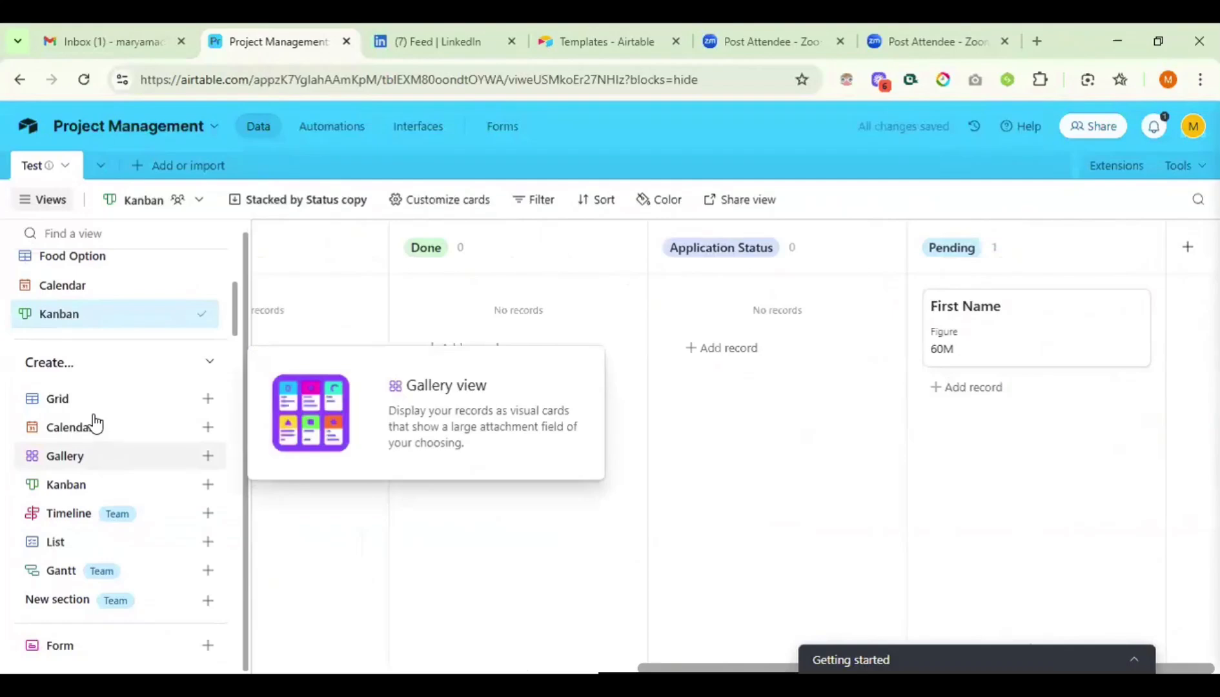
scroll(113, 308, "up", 1)
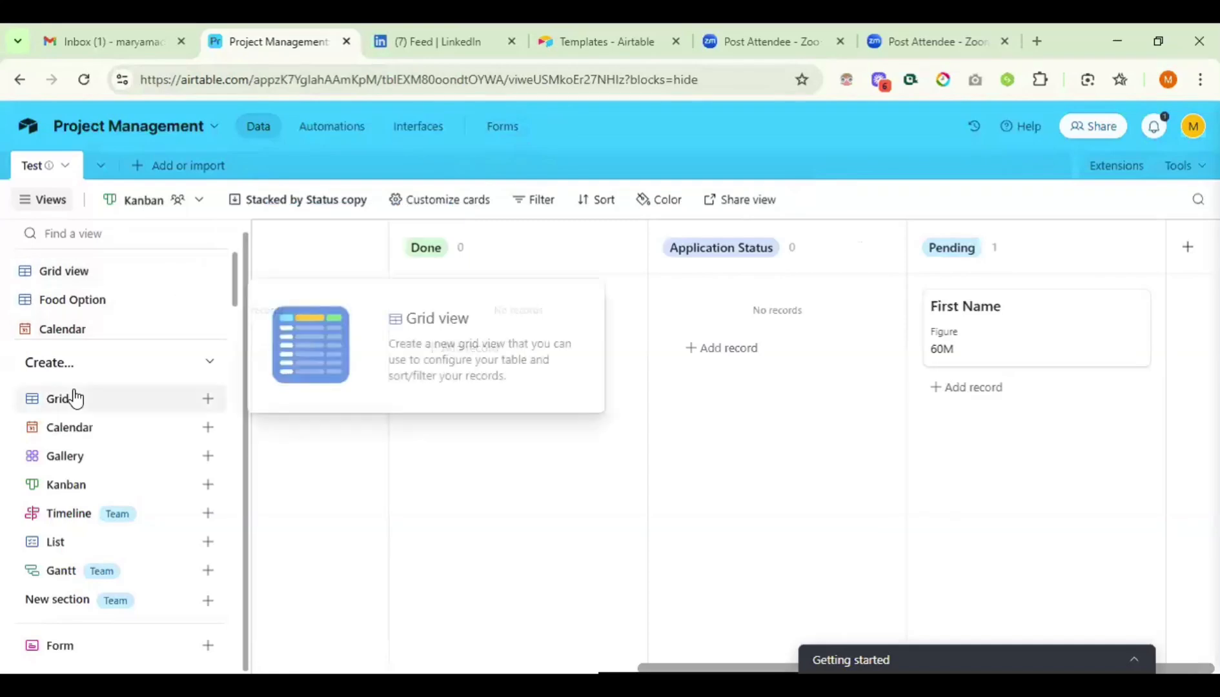
scroll(87, 251, "up", 1)
left_click(72, 292)
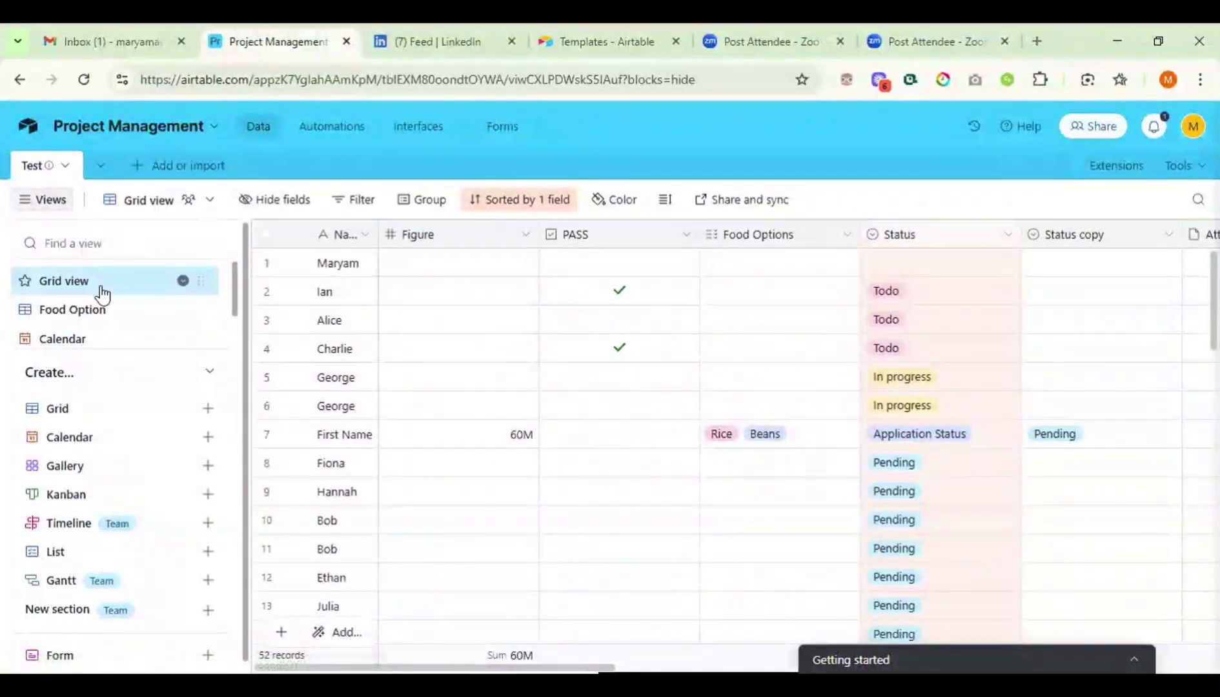
mouse_move(102, 293)
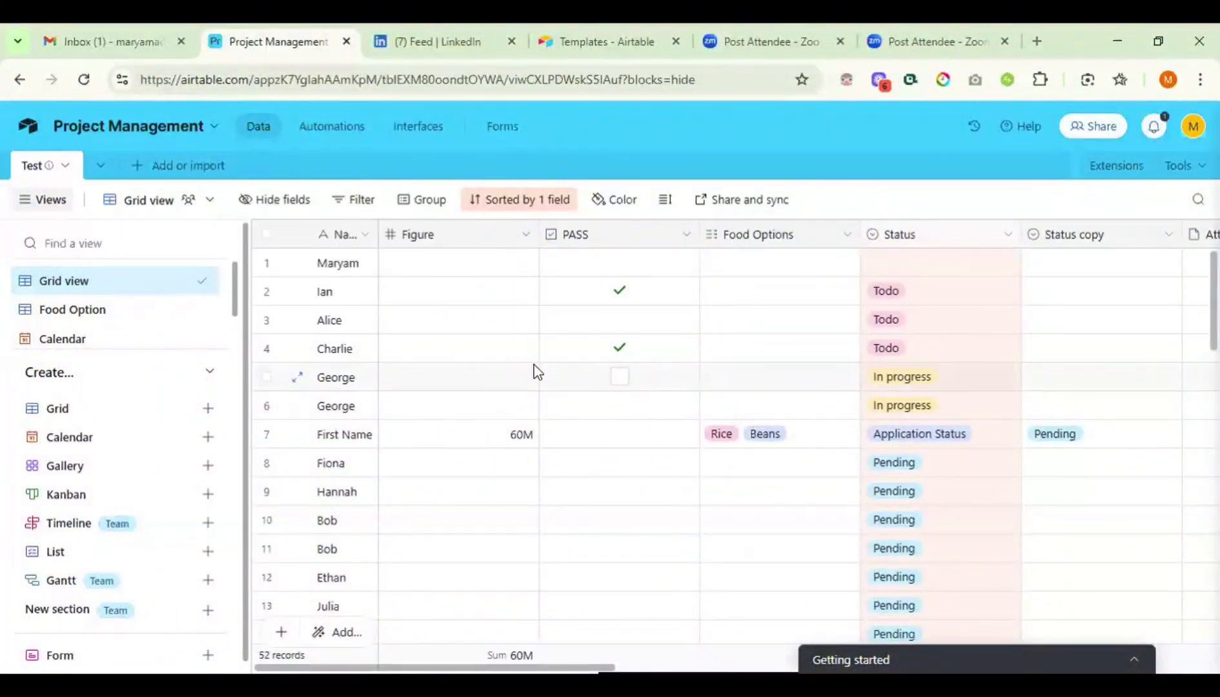
scroll(703, 445, "right", 4)
scroll(705, 446, "right", 3)
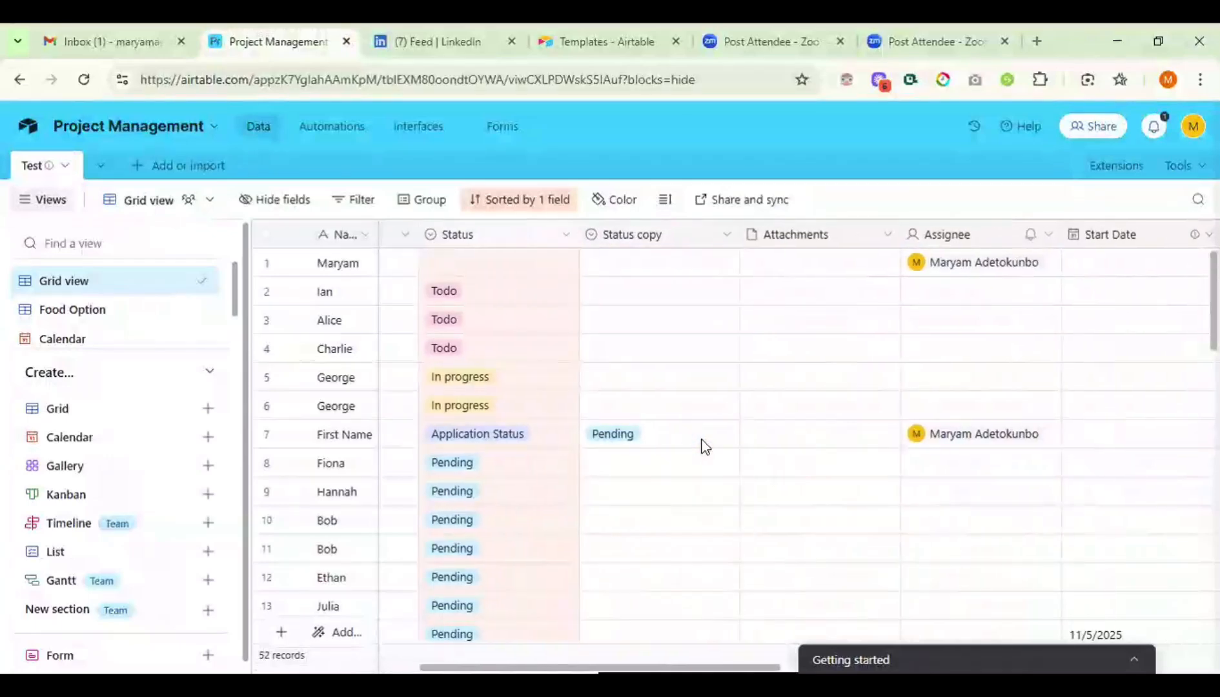
scroll(704, 445, "right", 2)
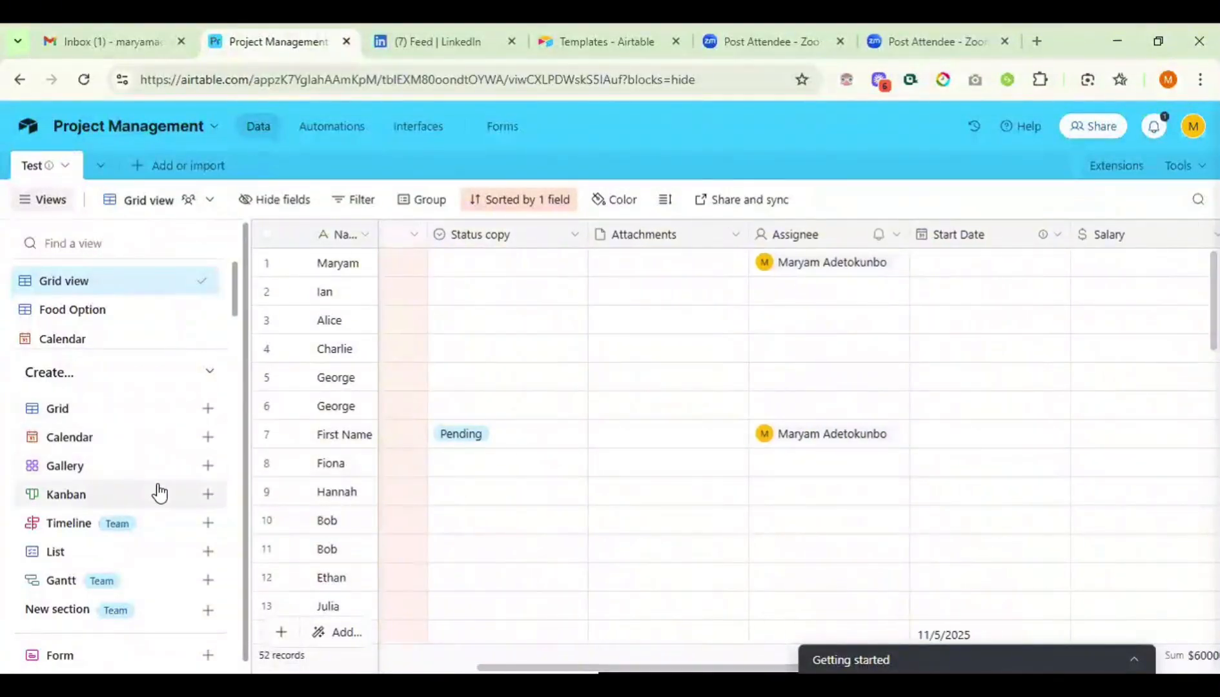
mouse_move(159, 493)
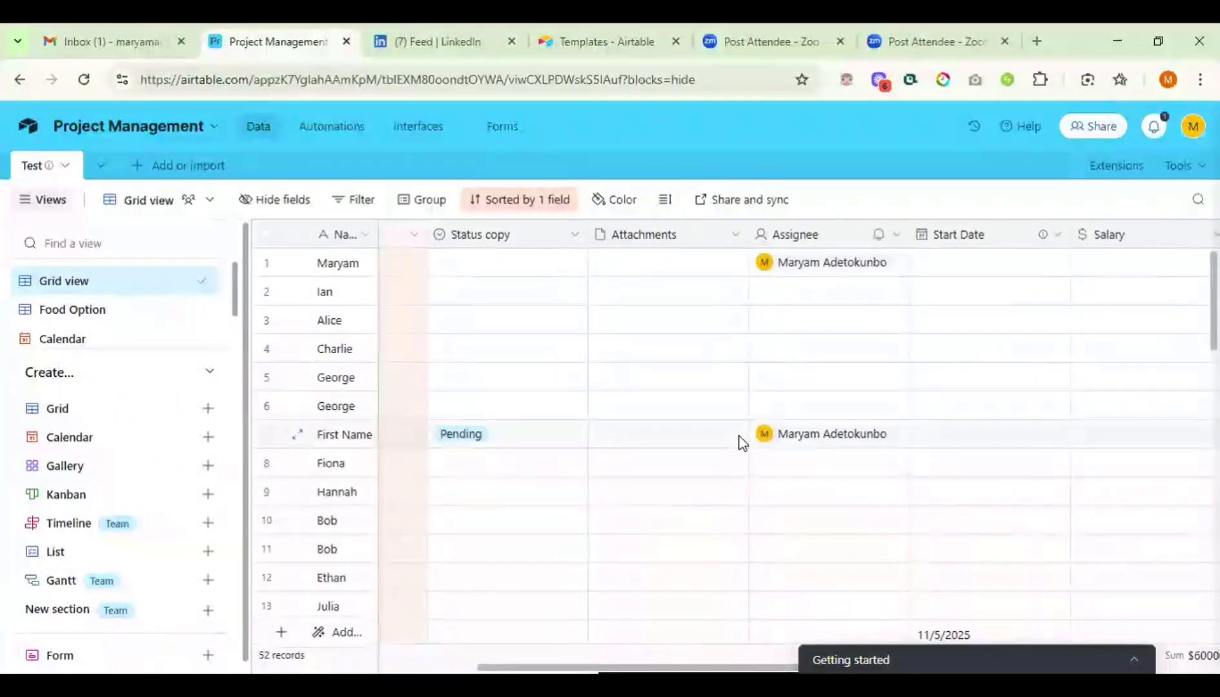
scroll(741, 441, "right", 2)
scroll(742, 441, "right", 2)
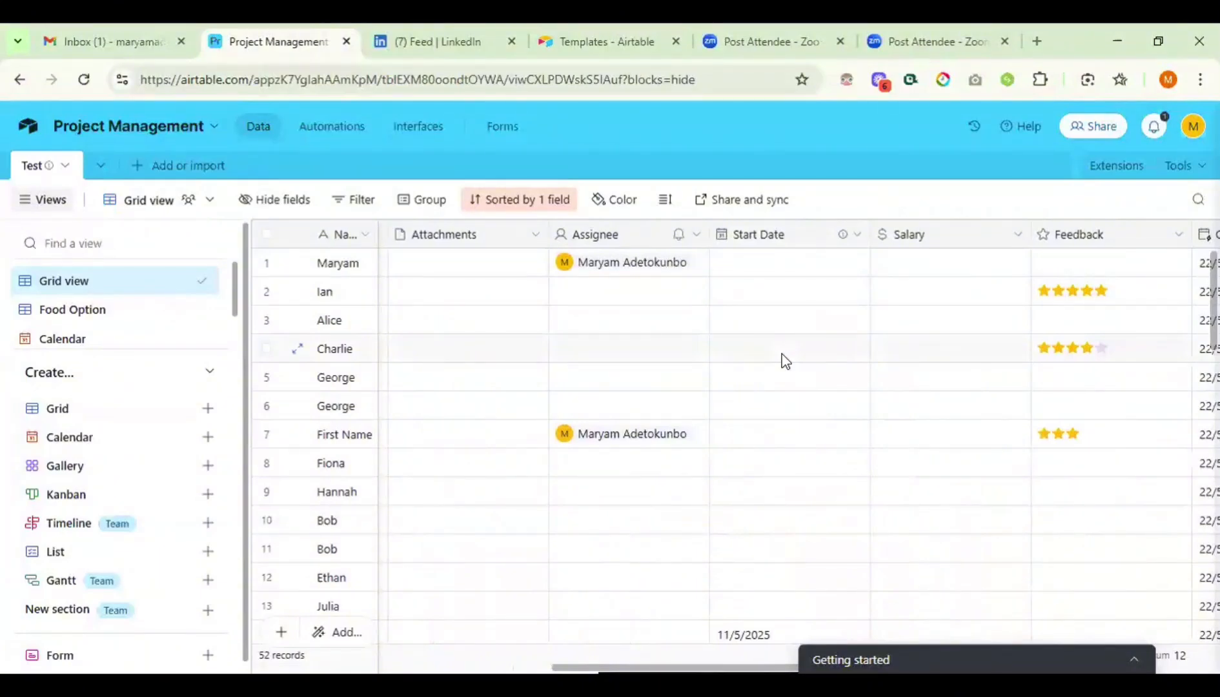
scroll(782, 354, "right", 3)
scroll(782, 354, "down", 1)
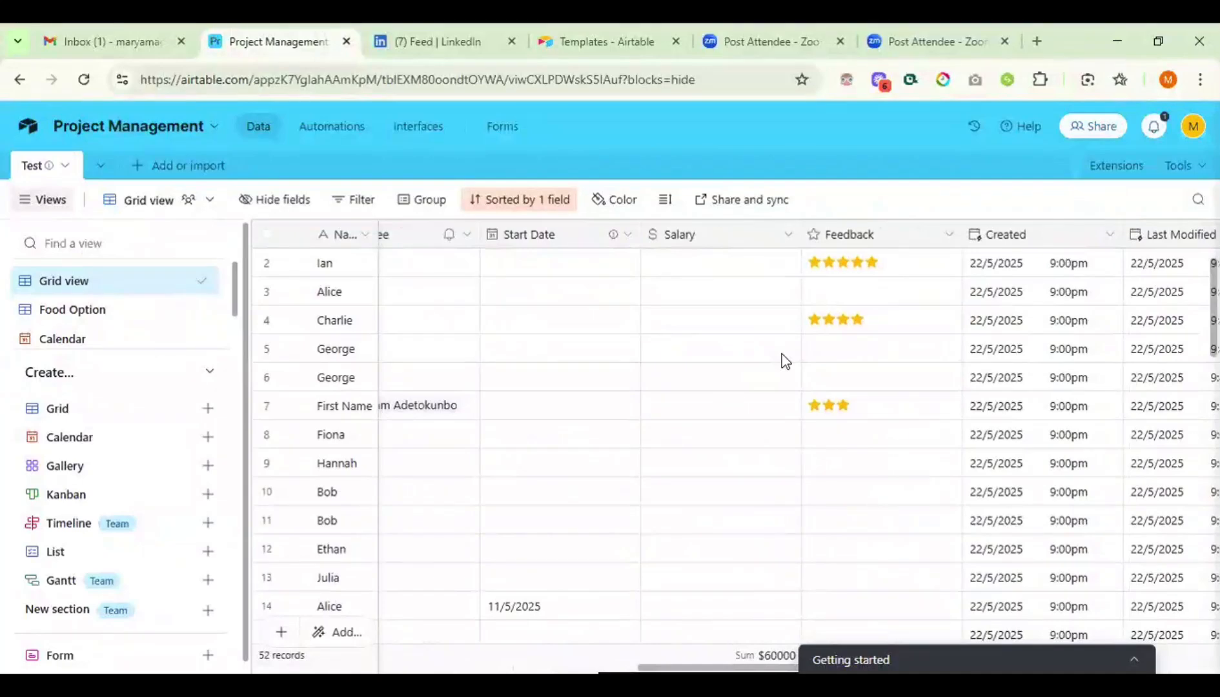
scroll(784, 360, "up", 1)
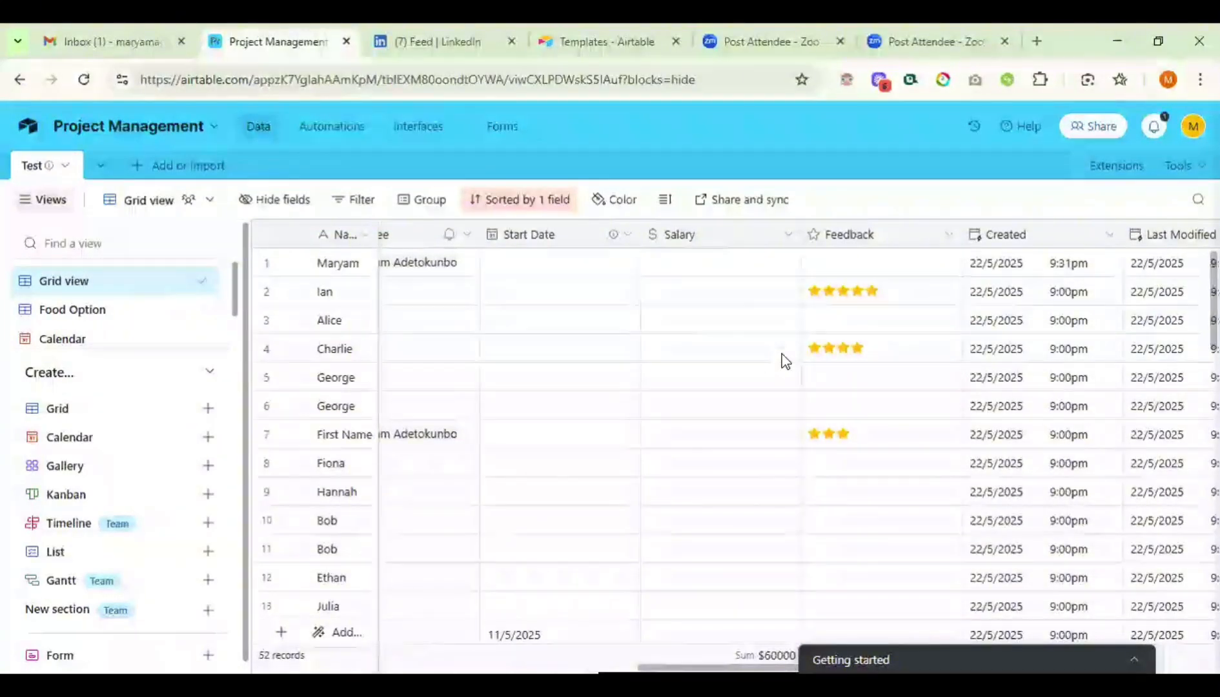
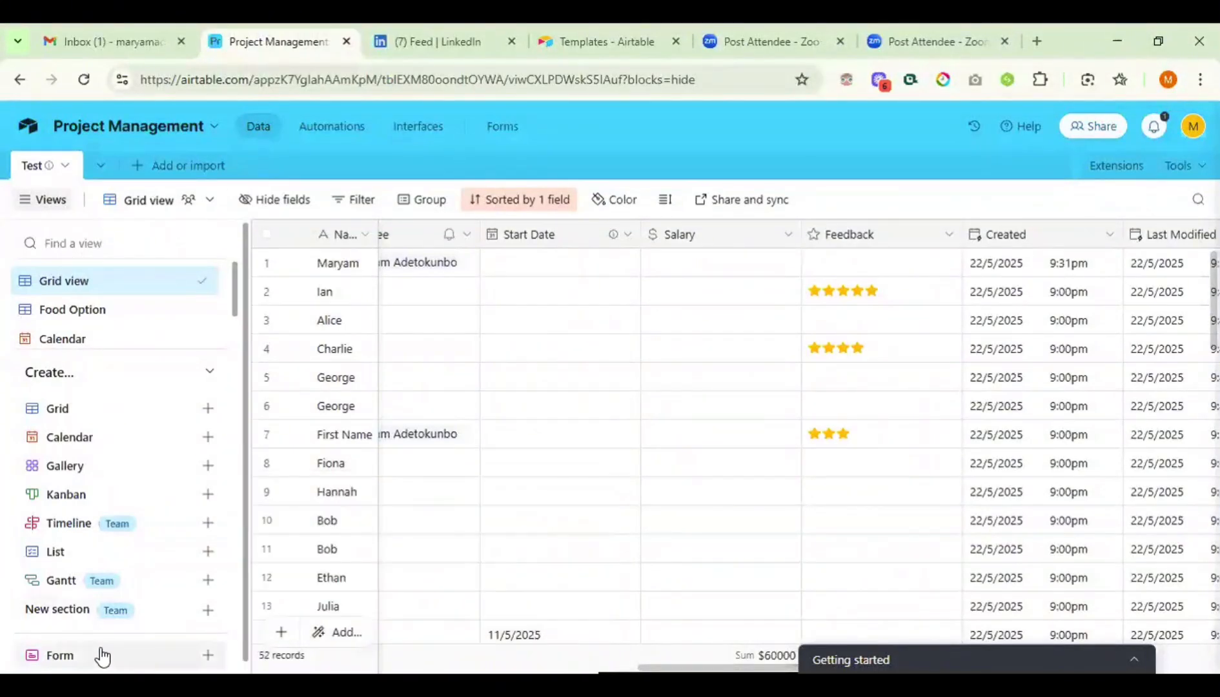
- Start a Form view from the Test table's Views sidebar to get the upgraded form builder offer
mouse_move(102, 656)
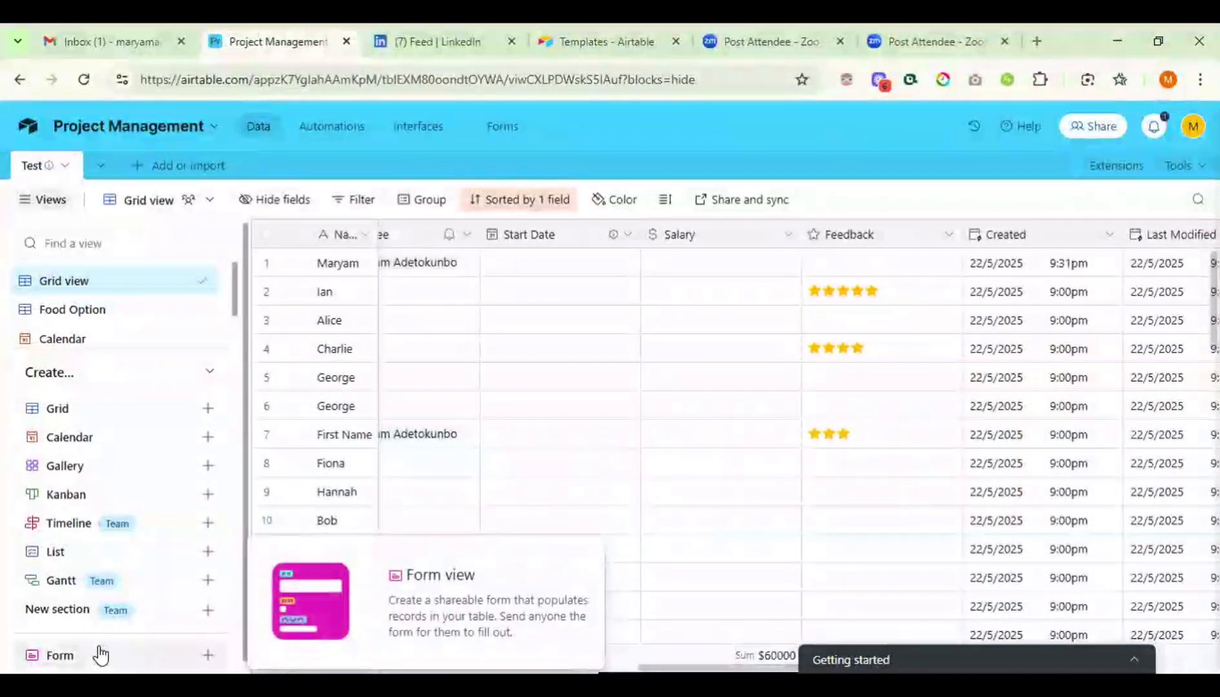
mouse_move(100, 630)
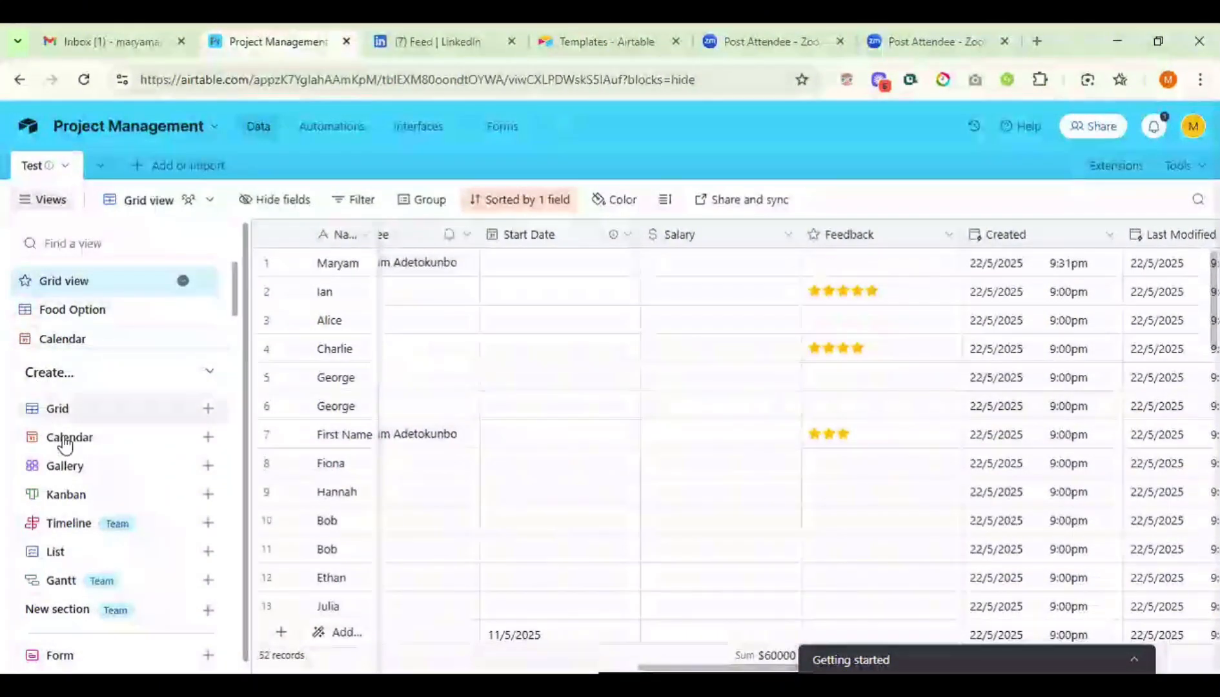
mouse_move(115, 444)
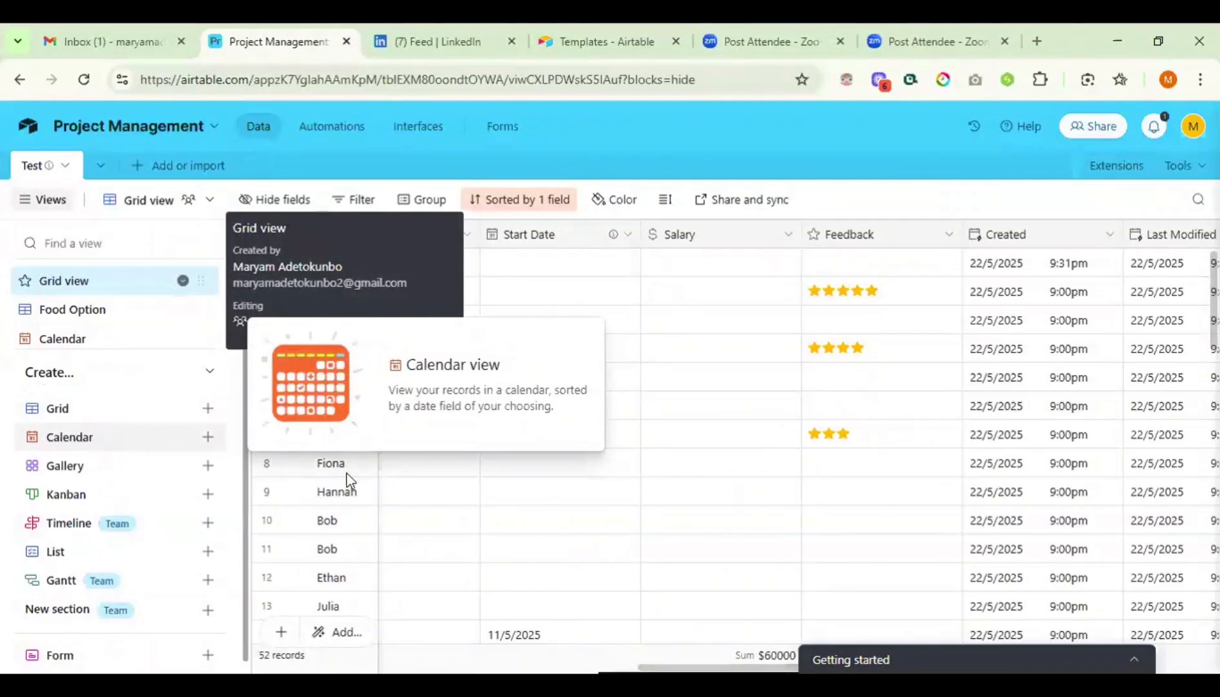
scroll(664, 300, "left", 9)
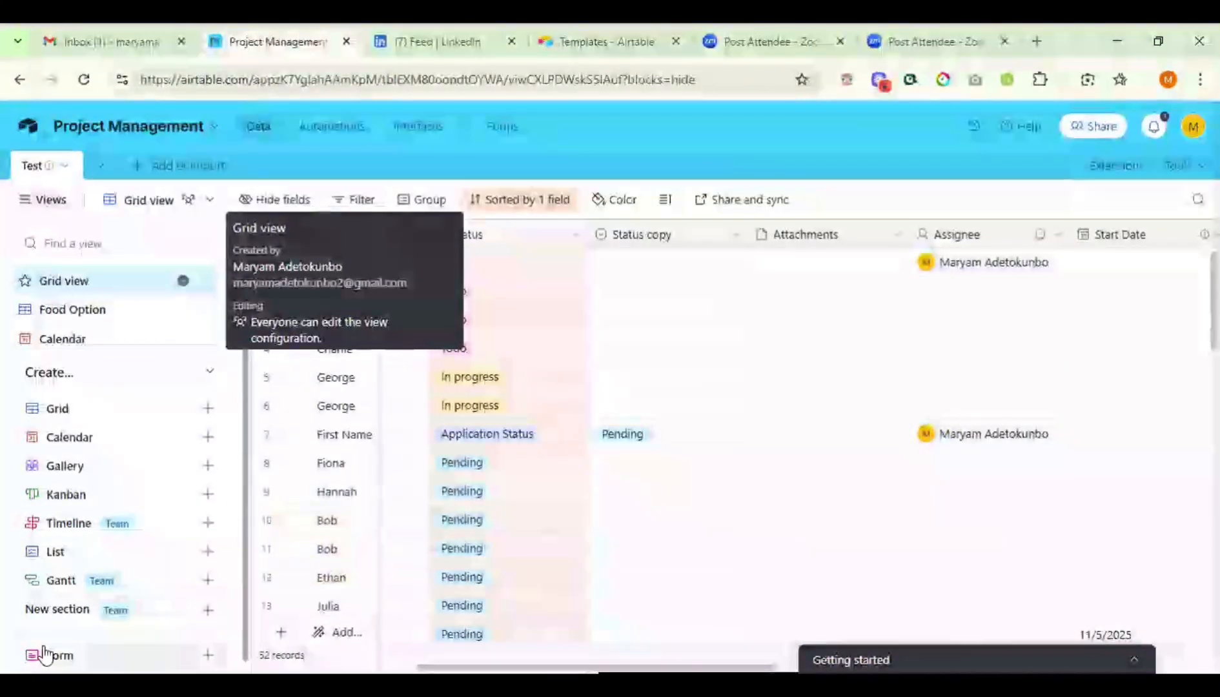
mouse_move(43, 653)
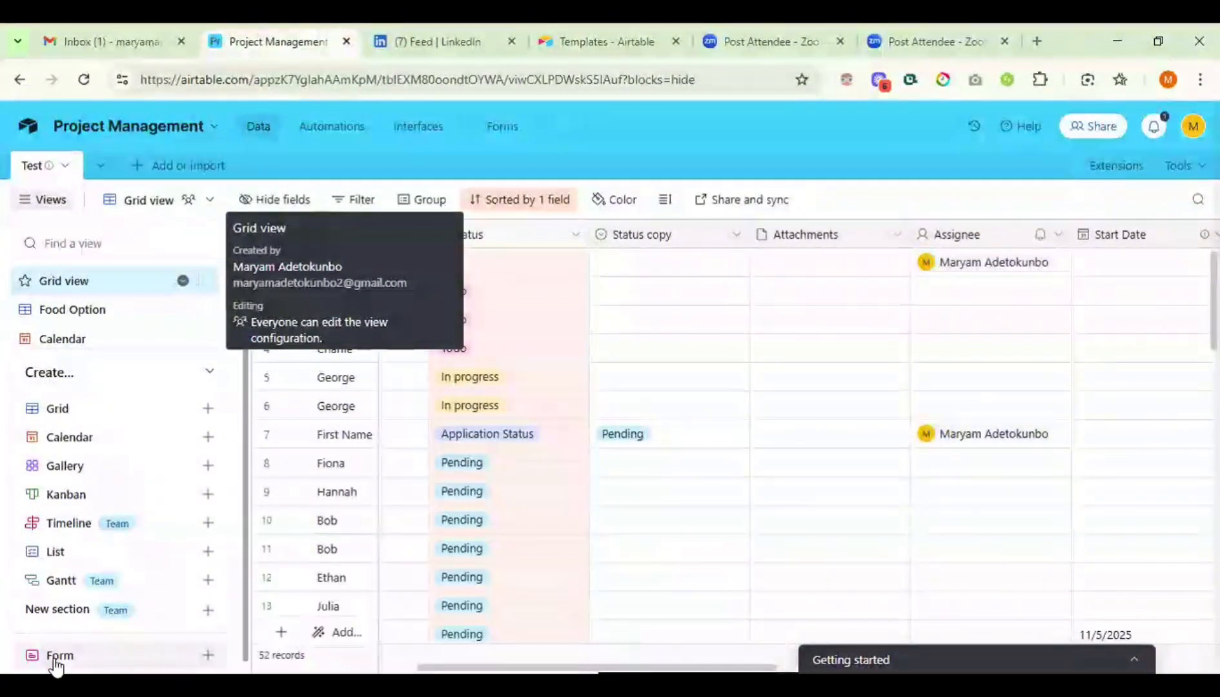
left_click(56, 665)
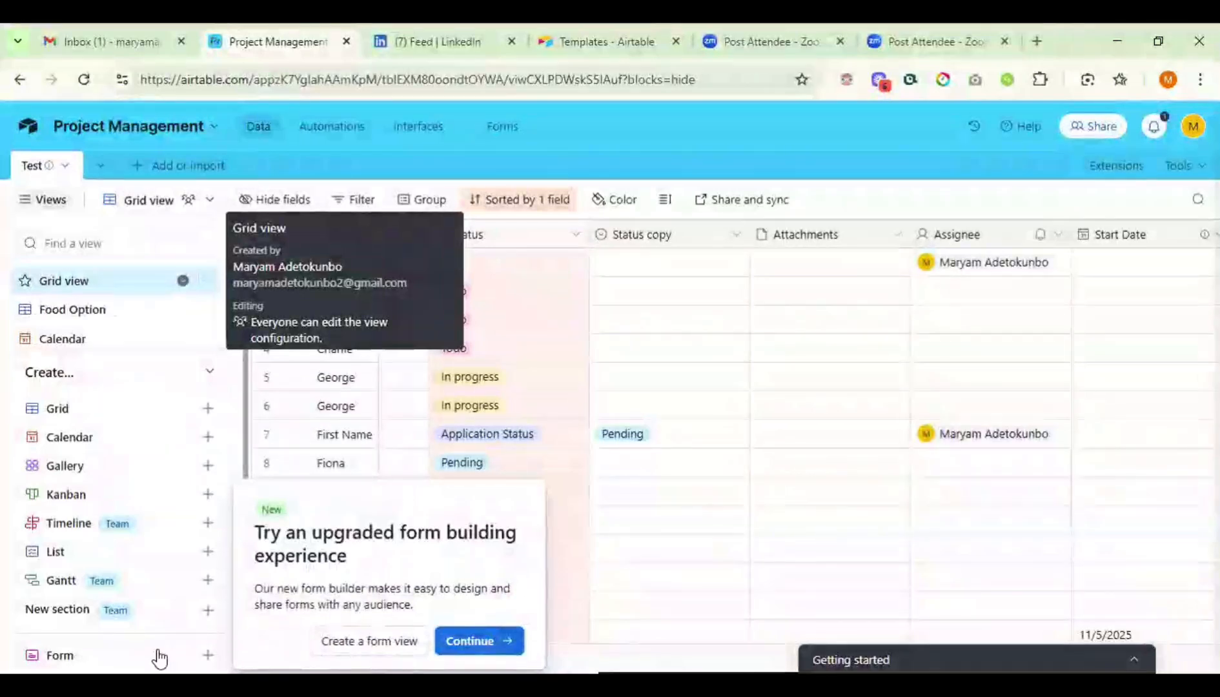
mouse_move(156, 655)
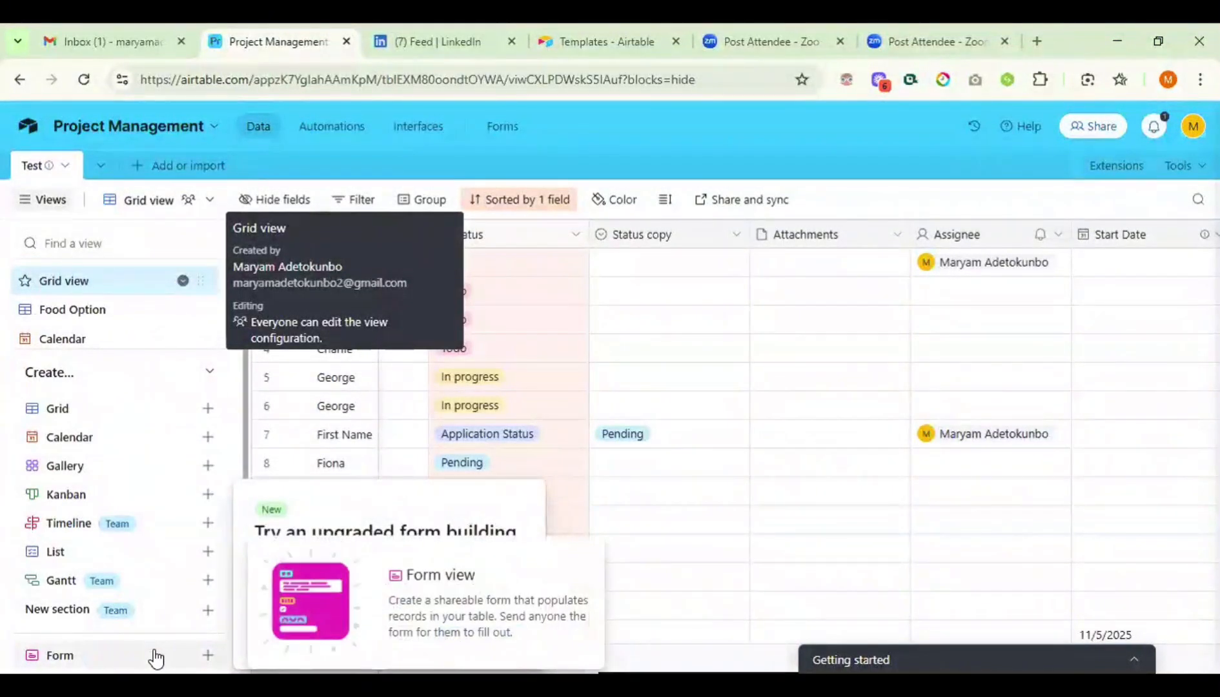
- Open the base's Forms section and browse the Forms templates, then return to the Project Management base
left_click(497, 129)
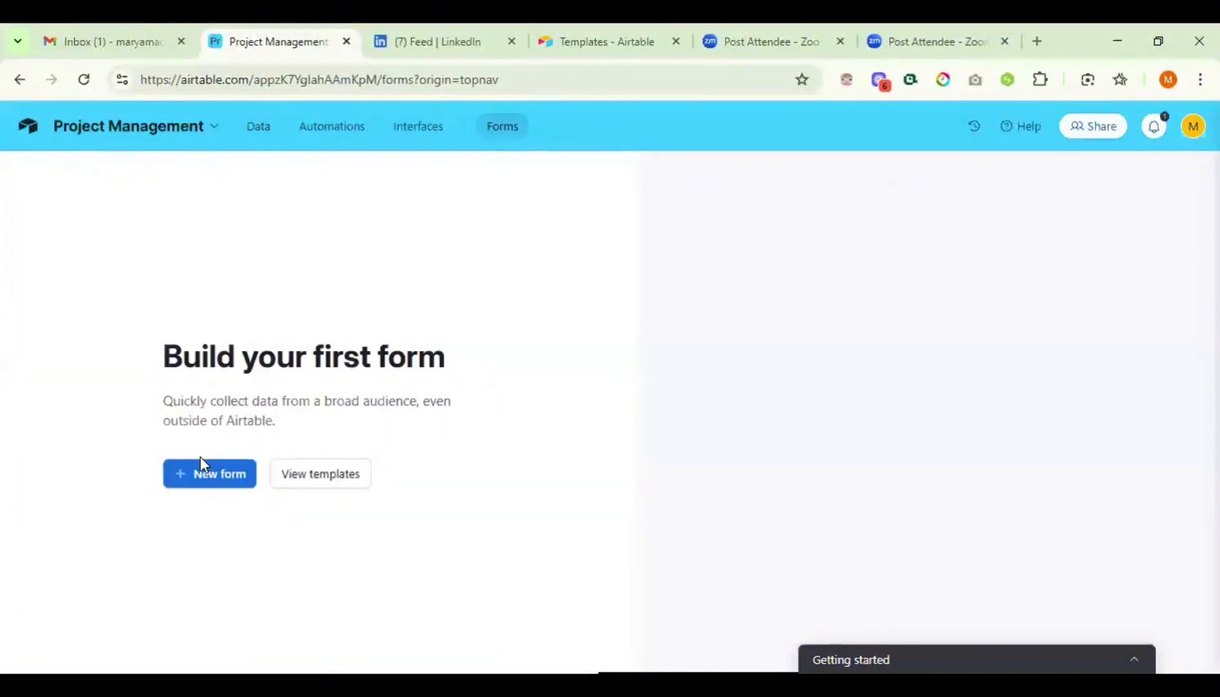
left_click(211, 475)
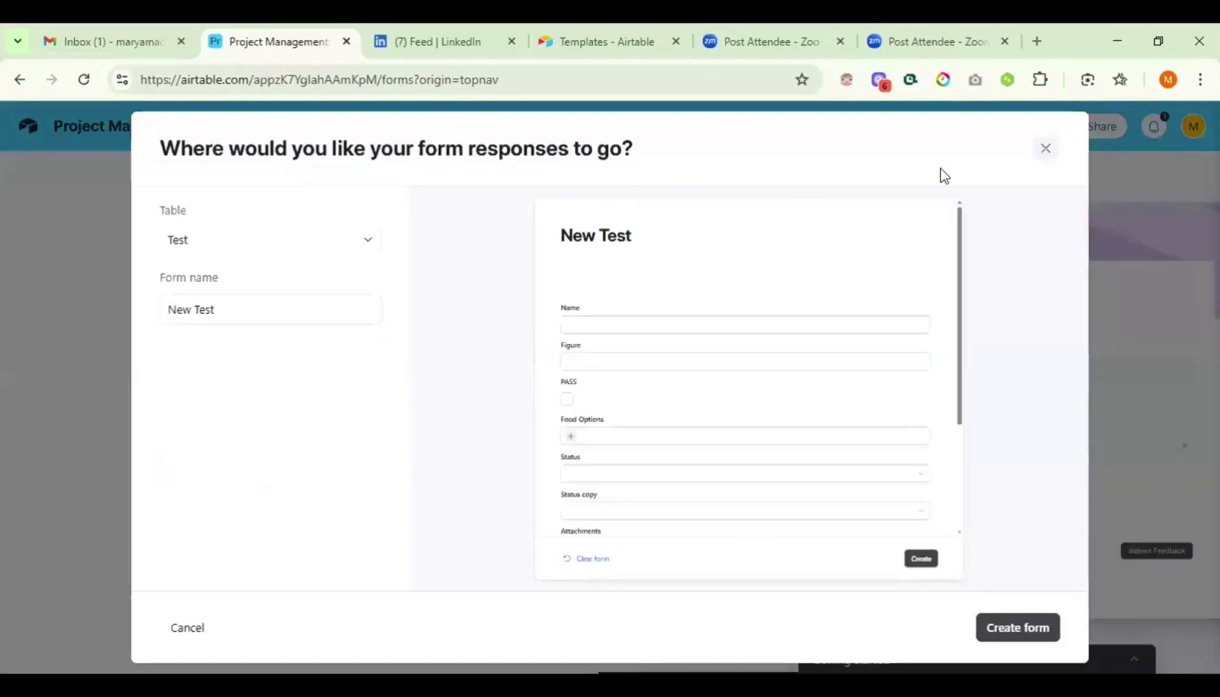
left_click(1041, 150)
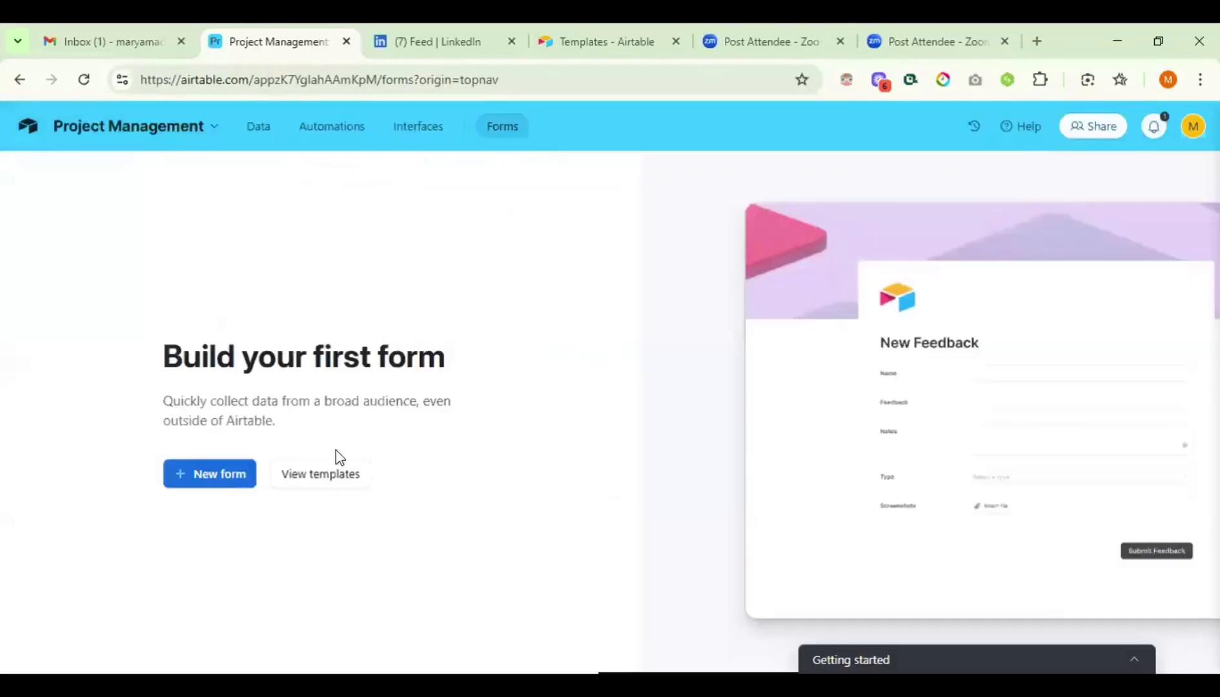
left_click(332, 488)
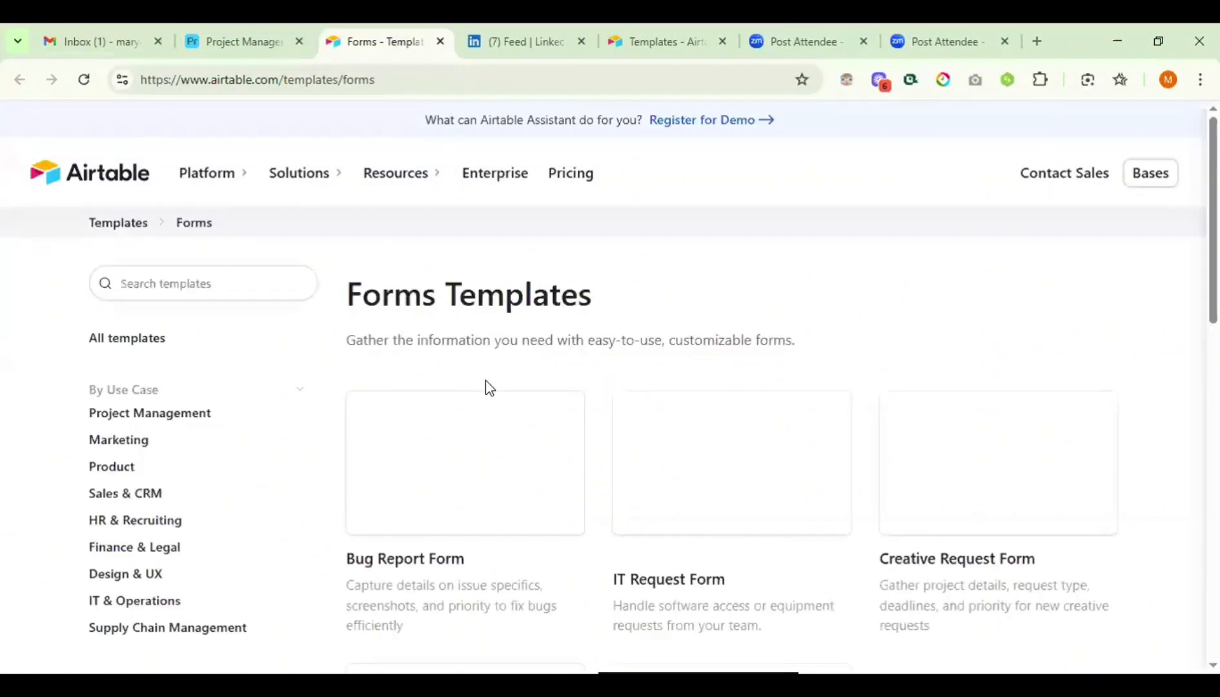
left_click(251, 42)
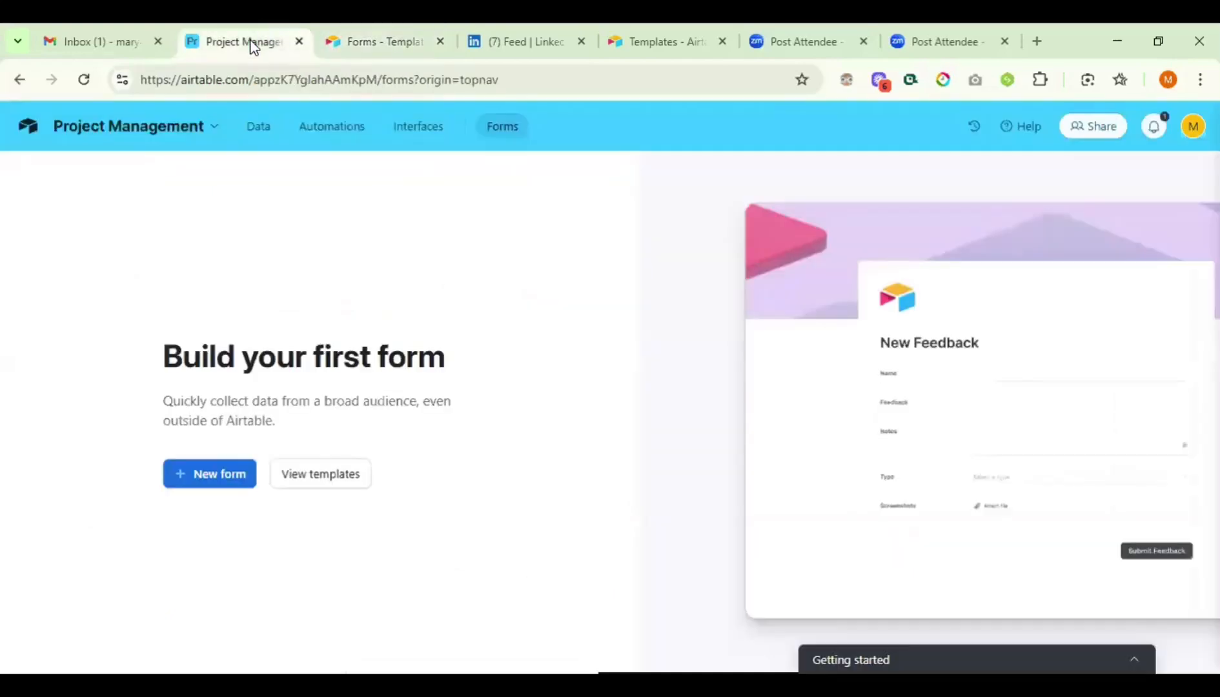
- Start a new form whose responses go to a new table named 'Form Response'
left_click(215, 476)
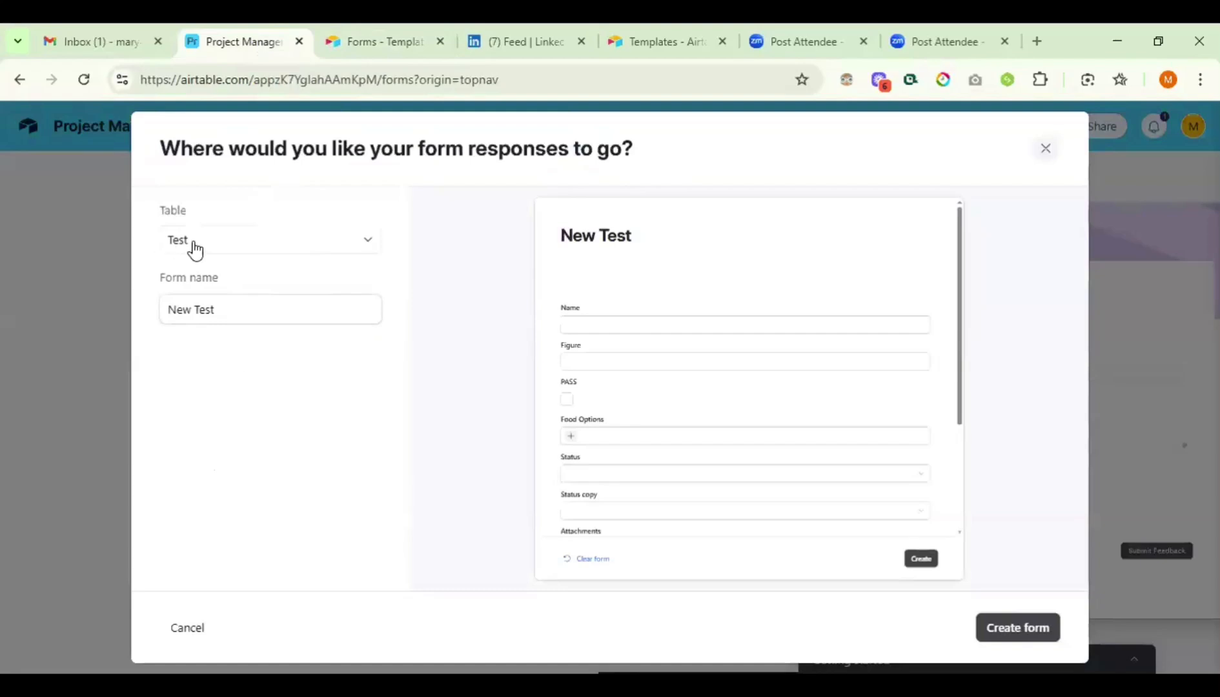
left_click(289, 249)
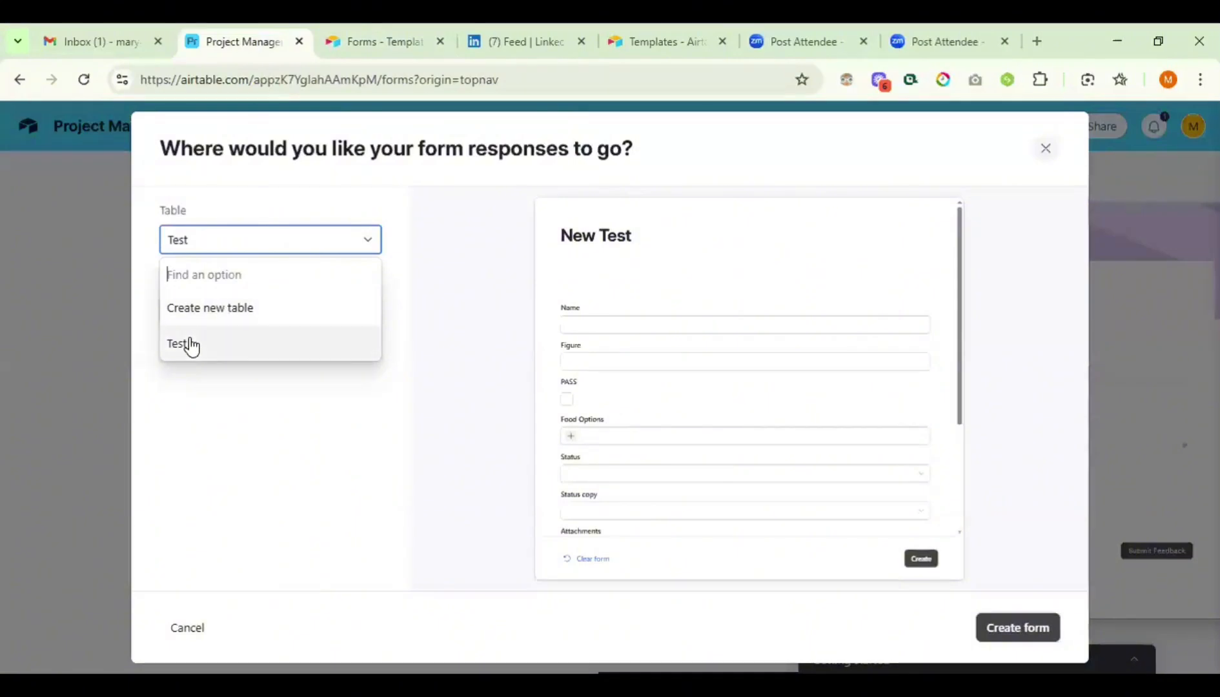
left_click(211, 313)
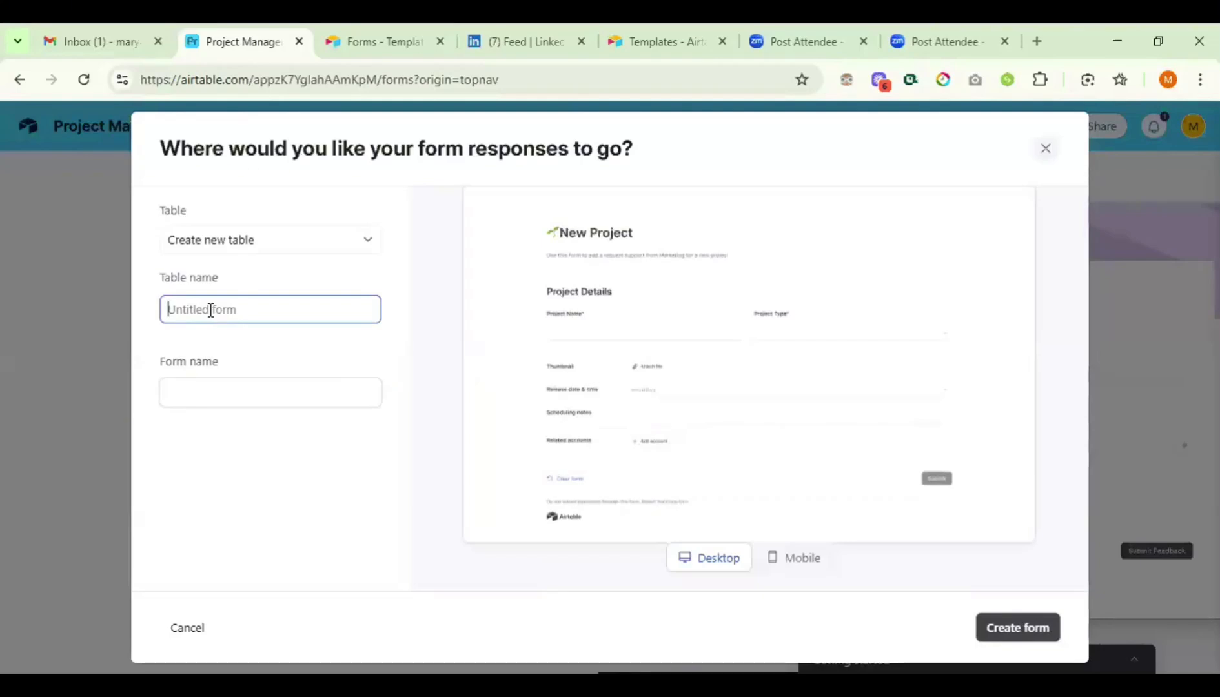
type("F")
type("orm Response")
left_click(199, 390)
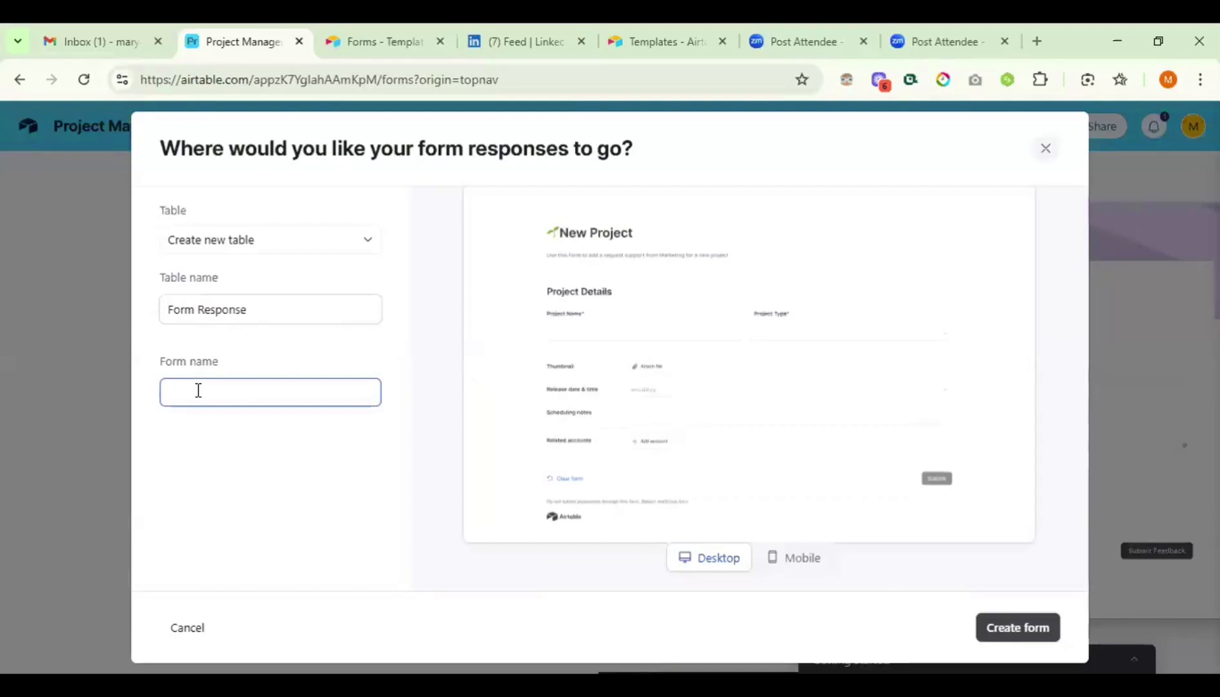
- Name the form 'Client Onboarding' and create it
type("Client Onboarding")
left_click(289, 483)
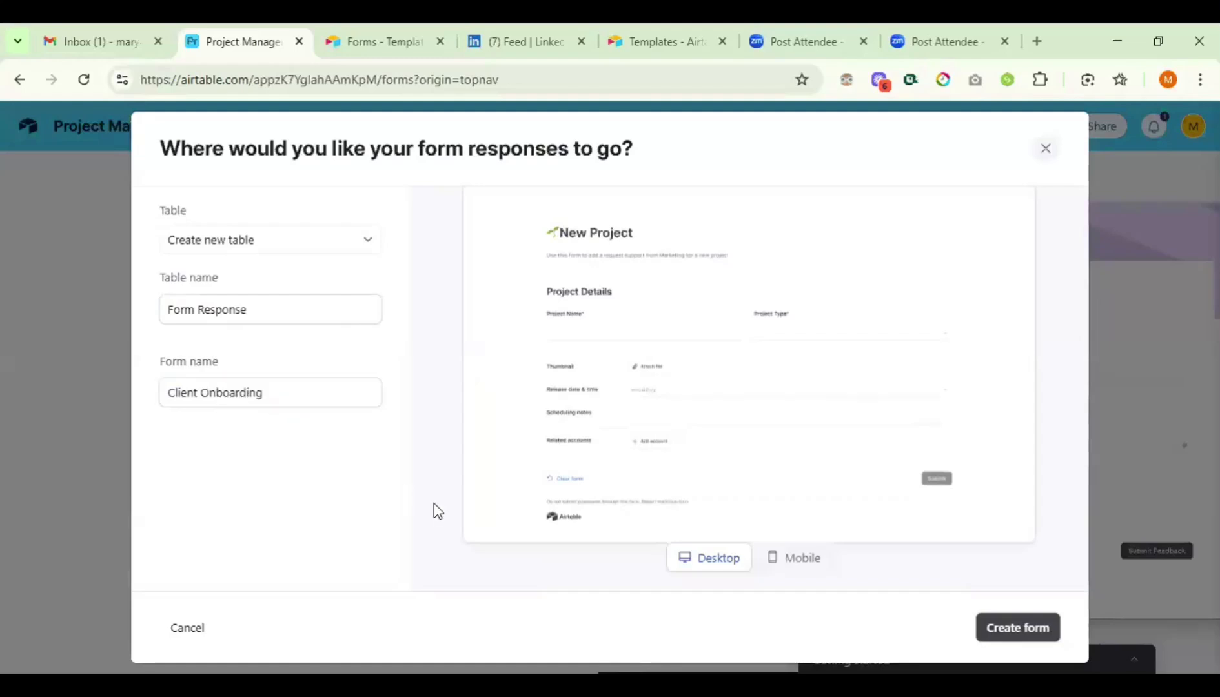
left_click(1025, 625)
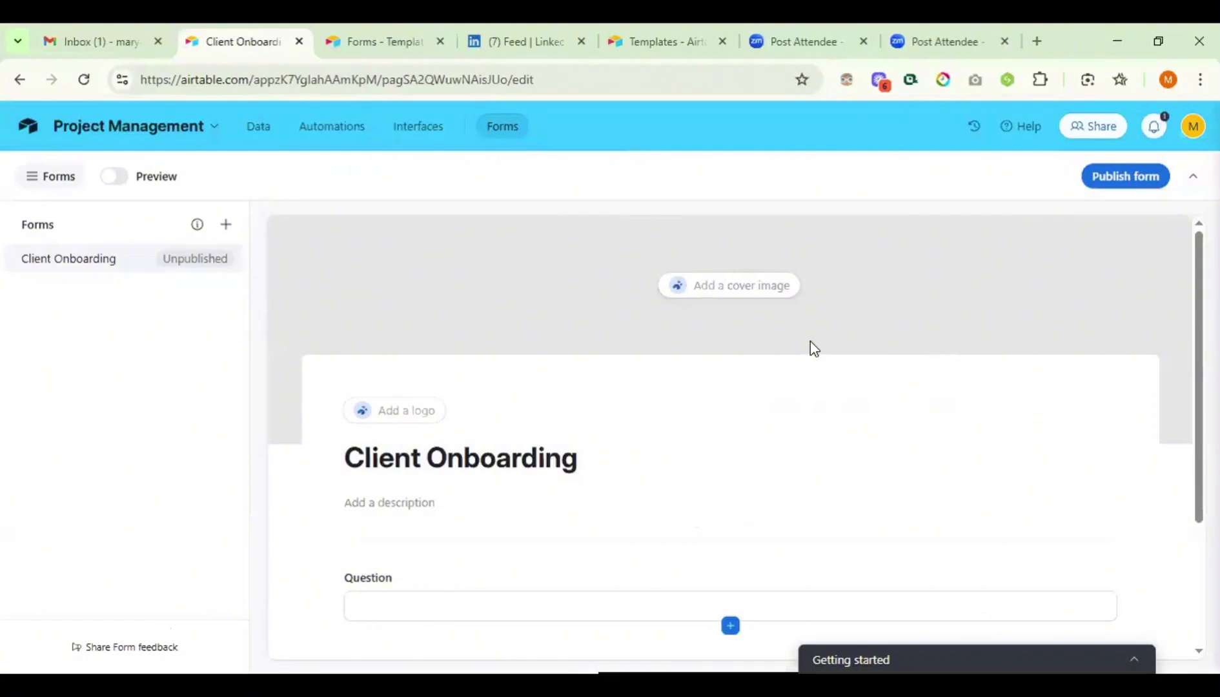
- Open the form settings from its title, then select the Question field to edit it
scroll(812, 345, "down", 3)
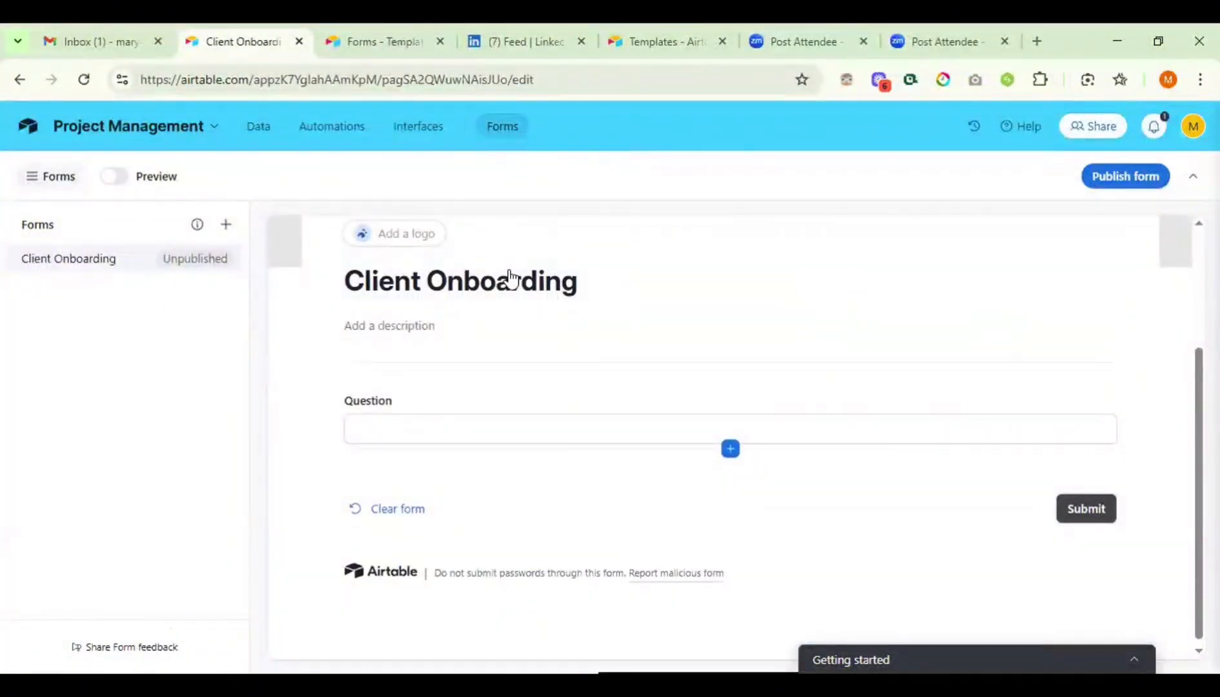
left_click(566, 287)
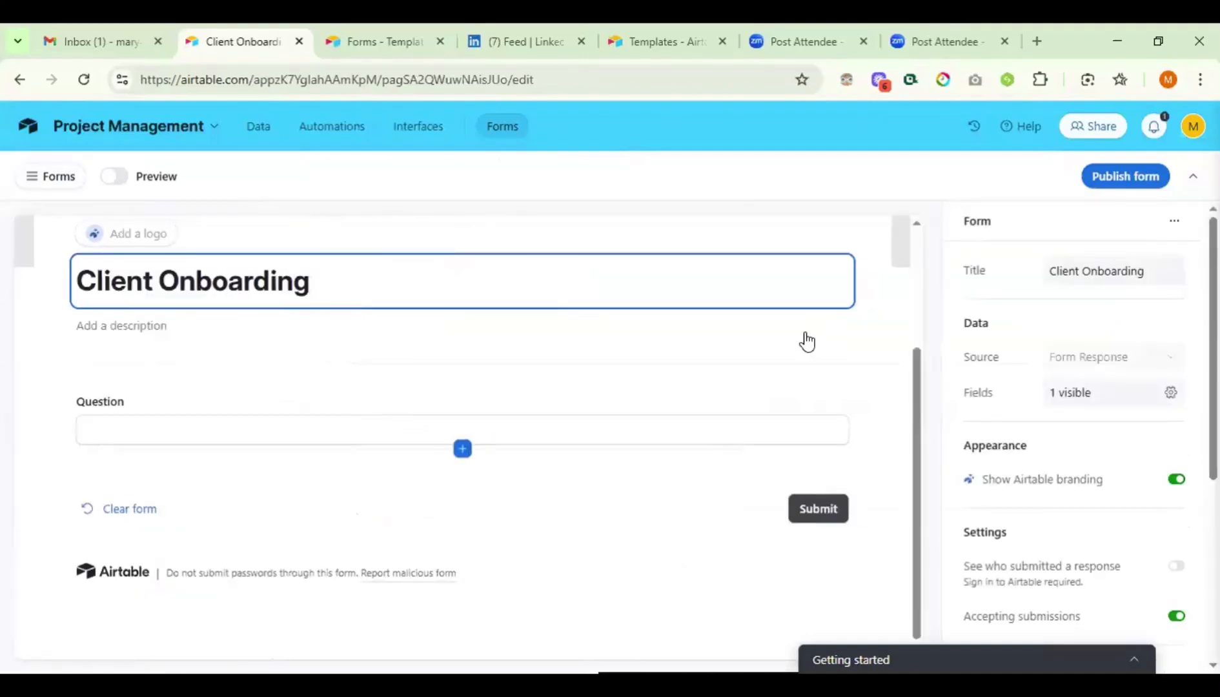
scroll(518, 387, "down", 1)
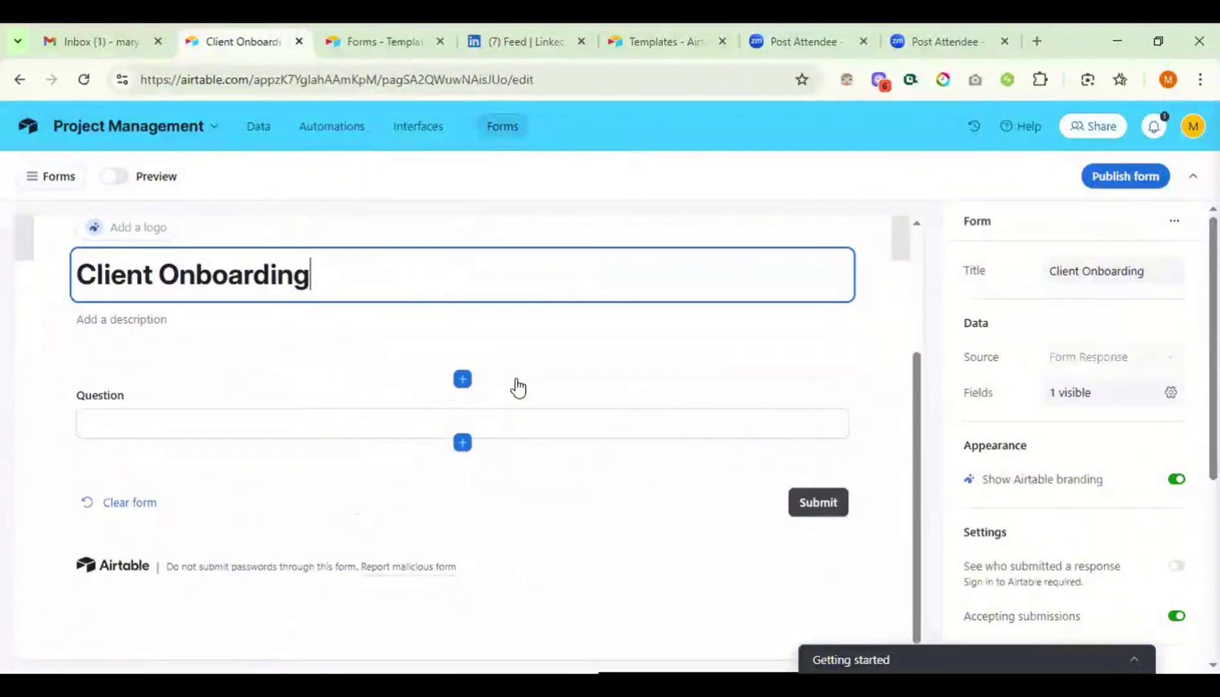
mouse_move(462, 380)
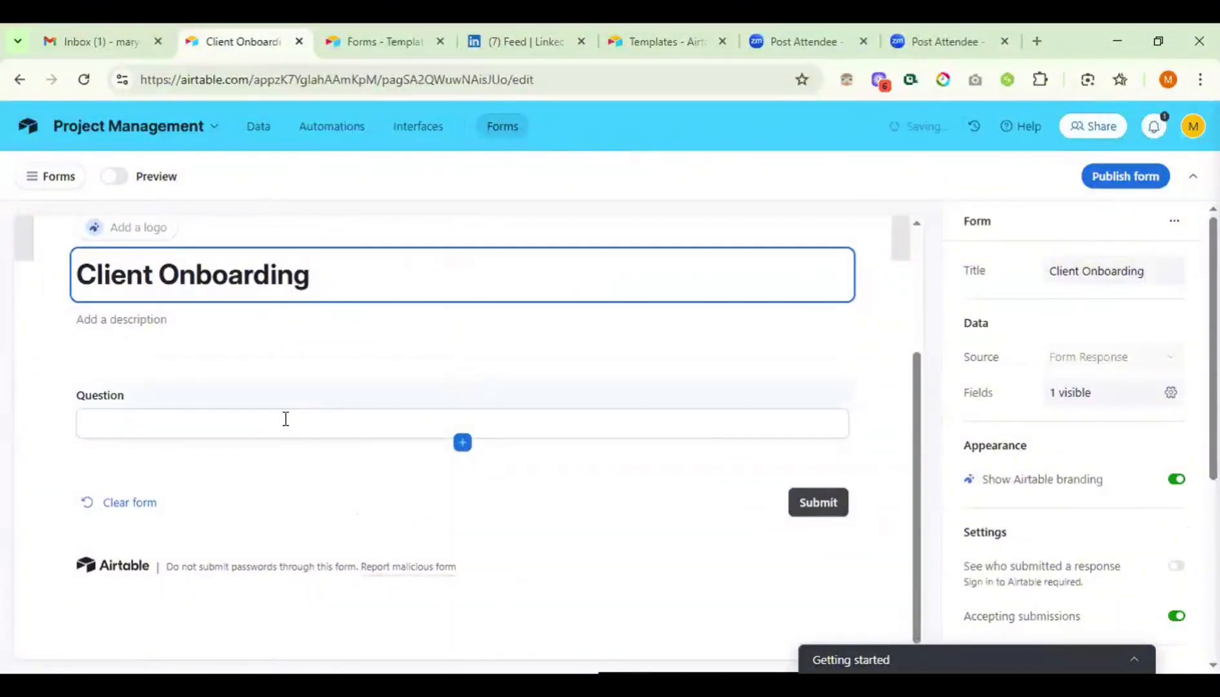
left_click(285, 419)
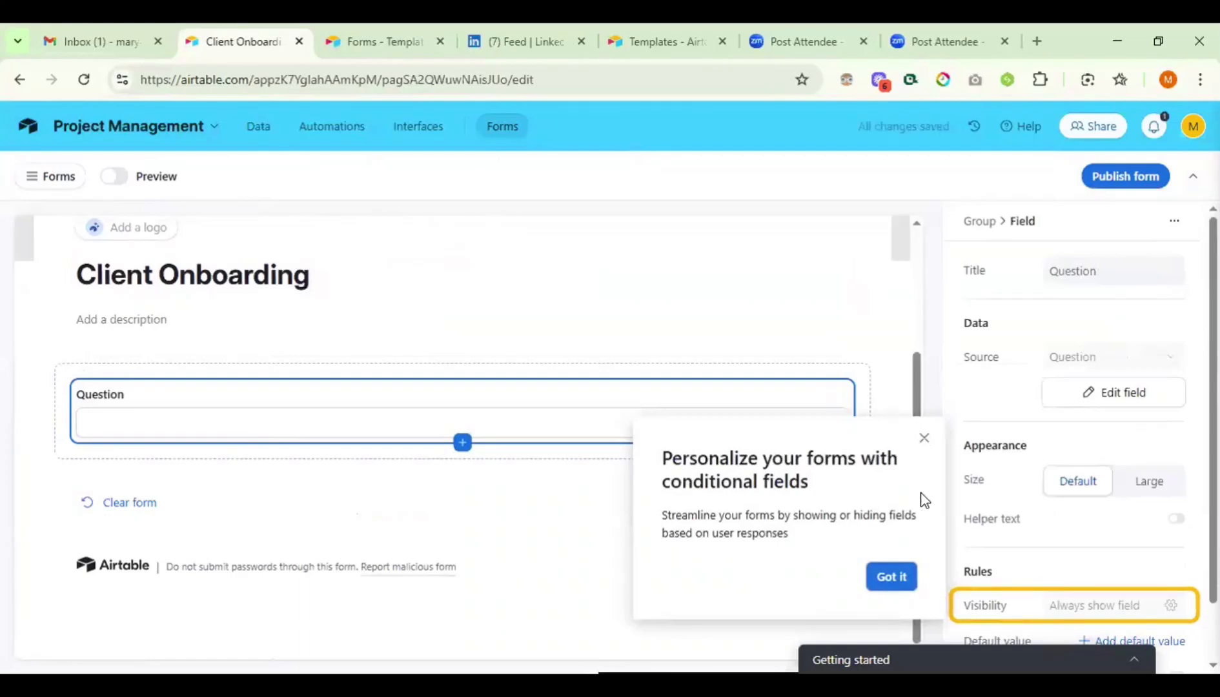
- Dismiss the conditional fields tip and enter 'First Name' in the Question answer box
left_click(922, 440)
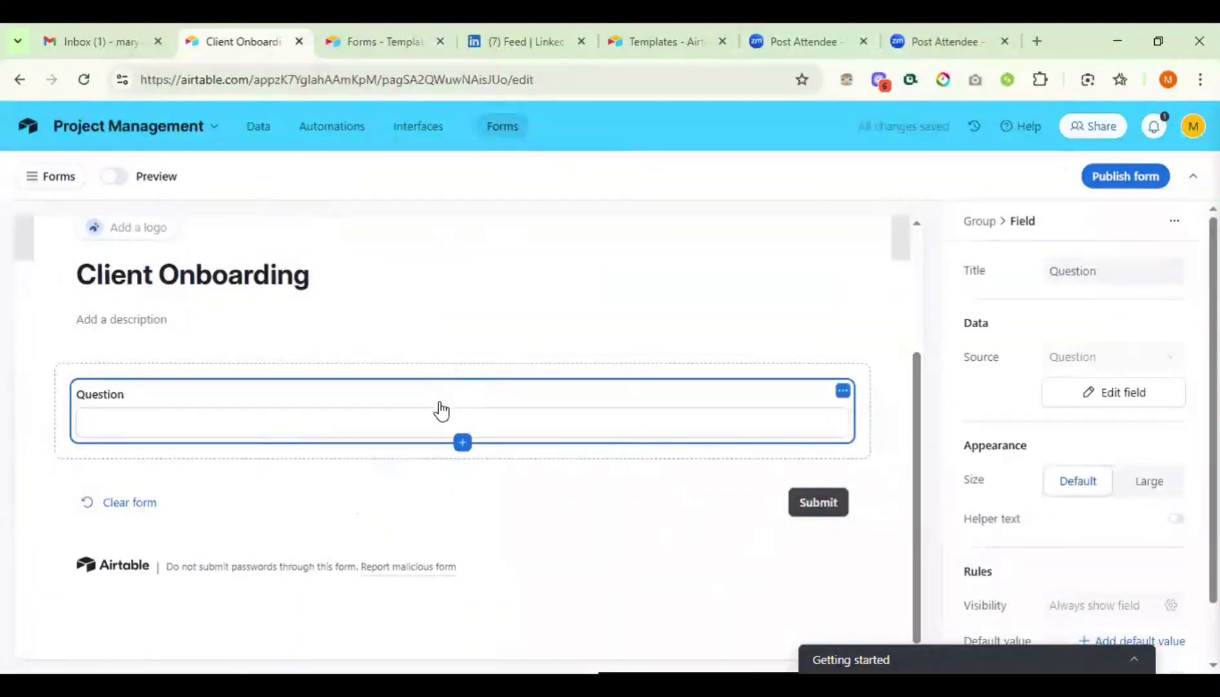
left_click(214, 413)
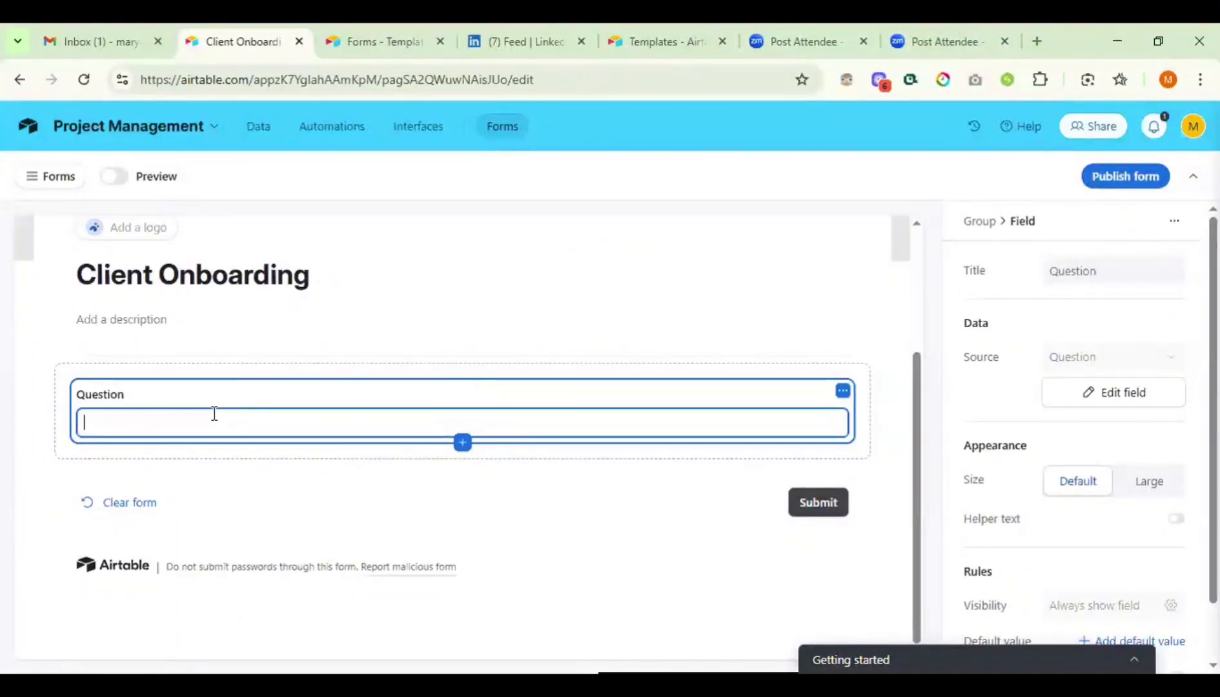
type("First Name")
scroll(1070, 446, "down", 1)
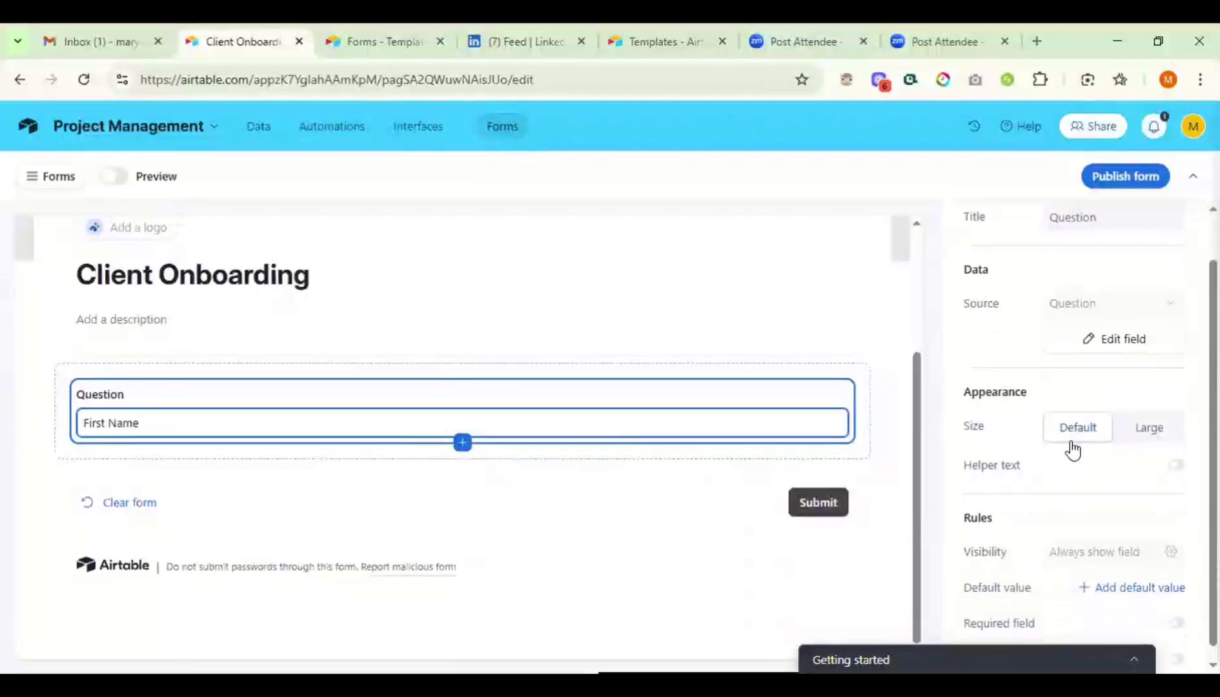
scroll(1056, 403, "down", 1)
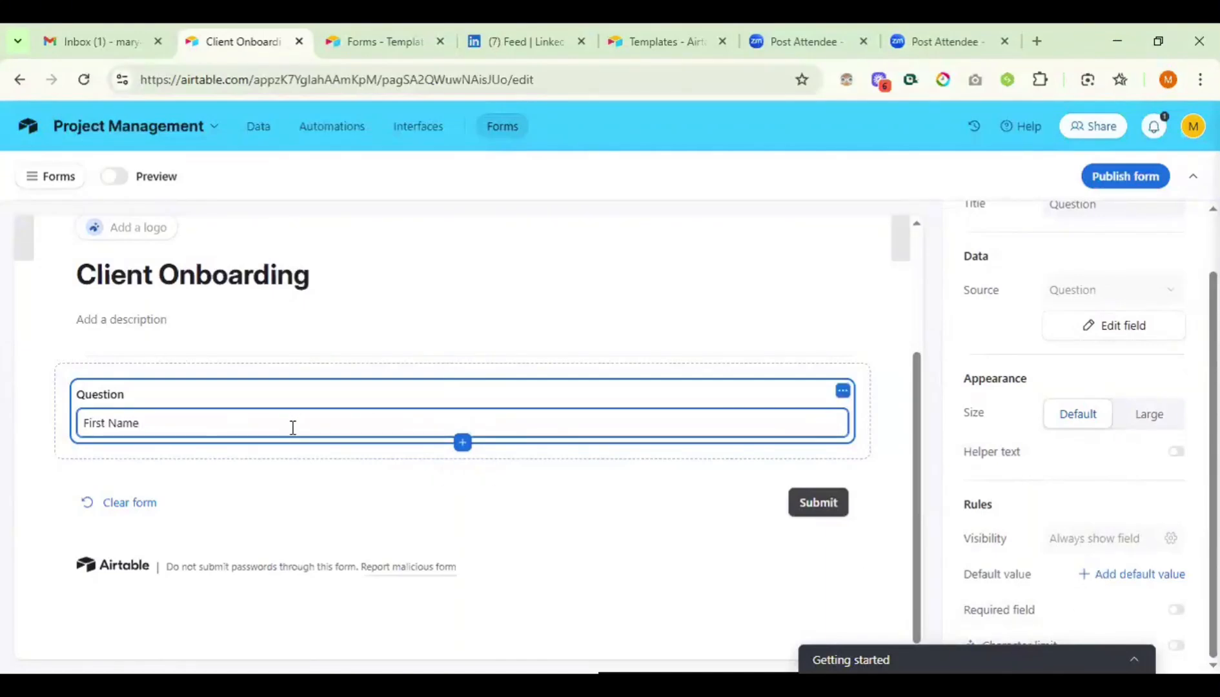
- Add a Single line text field named 'First Name' below the question
left_click(463, 444)
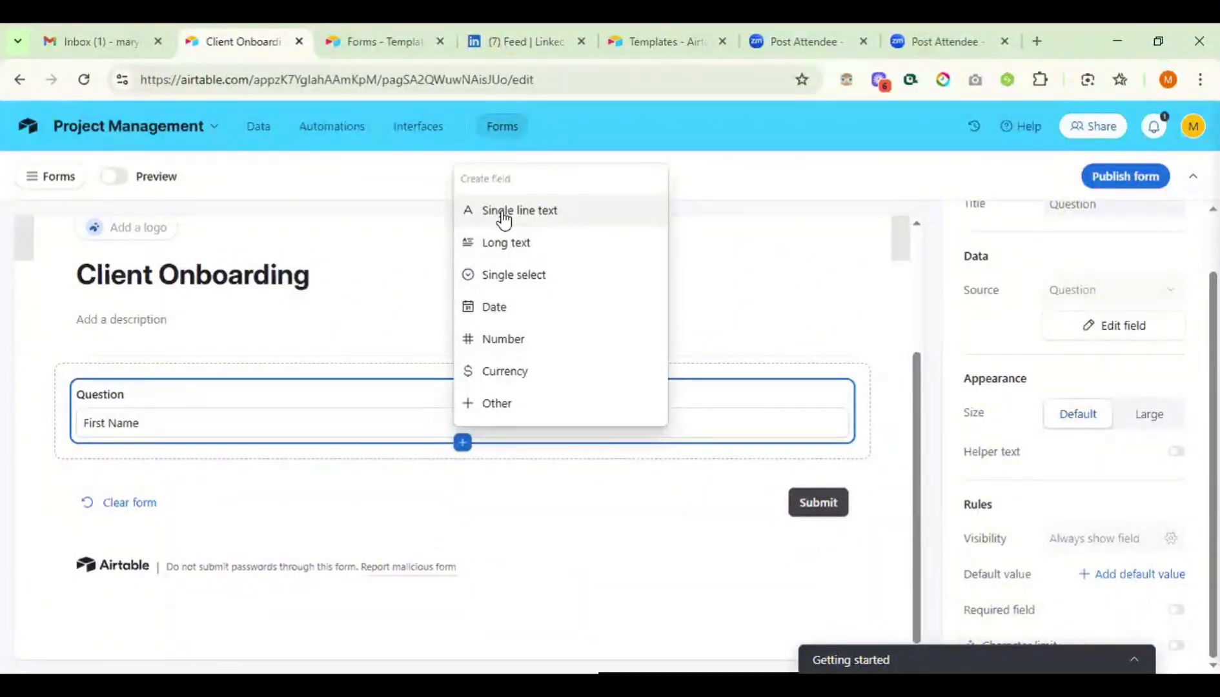
left_click(503, 212)
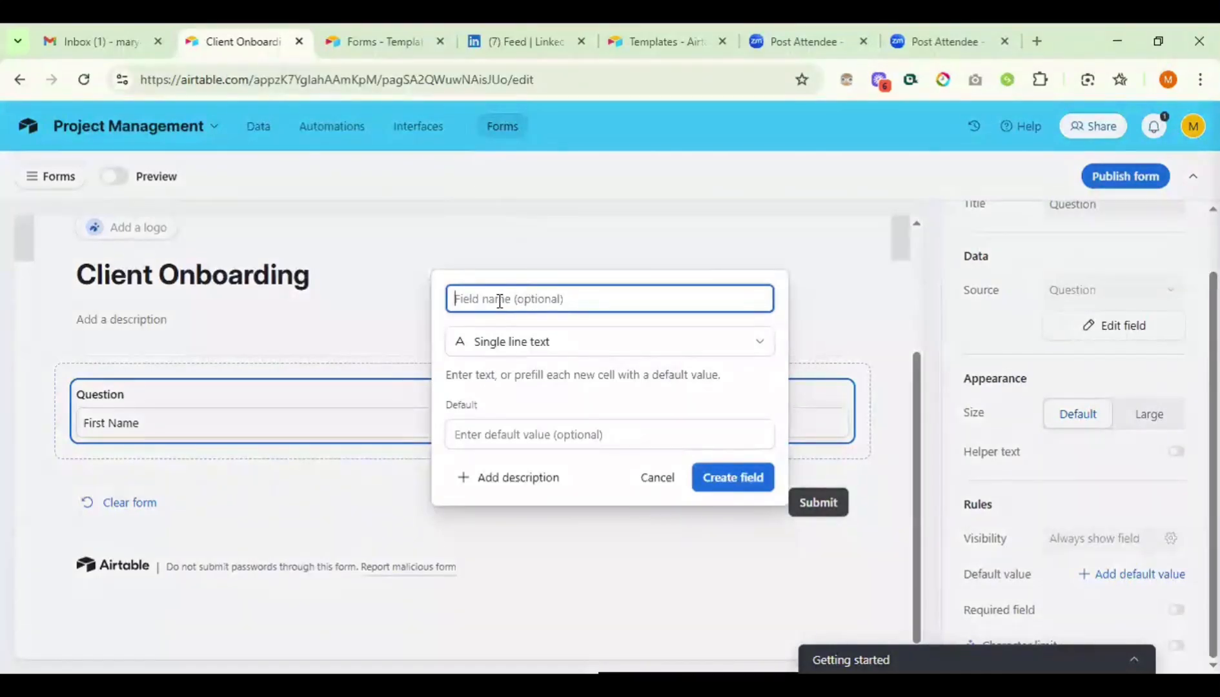
type("First Name")
left_click(724, 490)
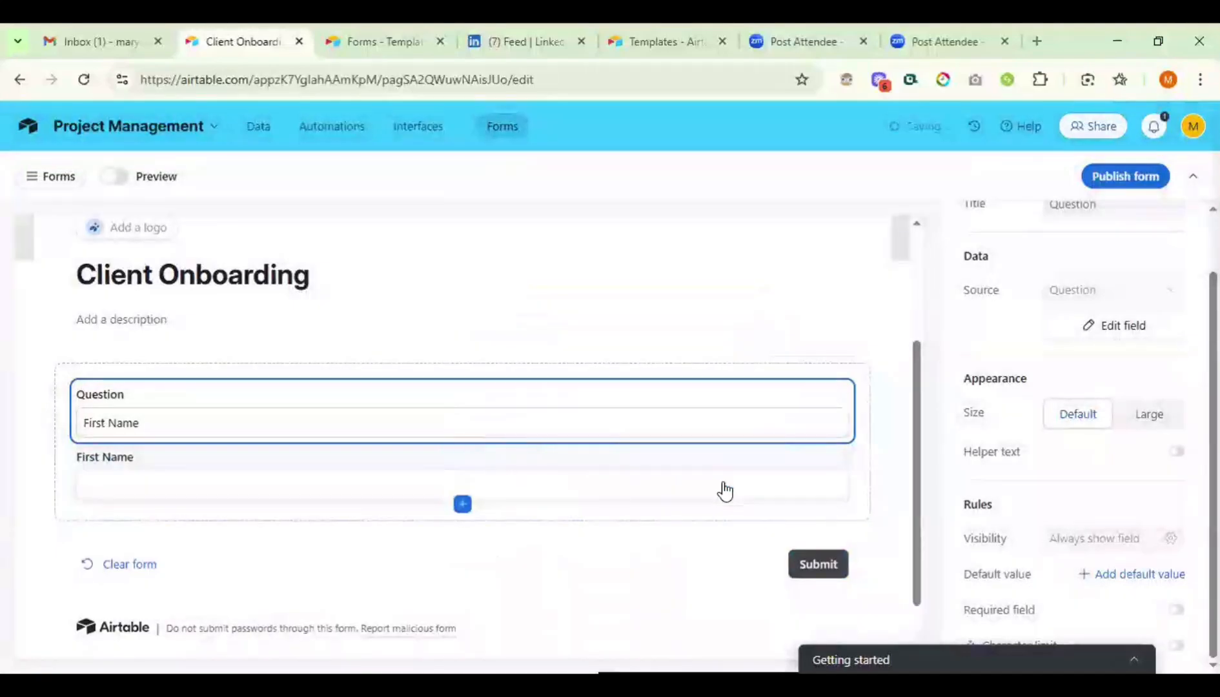
scroll(495, 463, "down", 1)
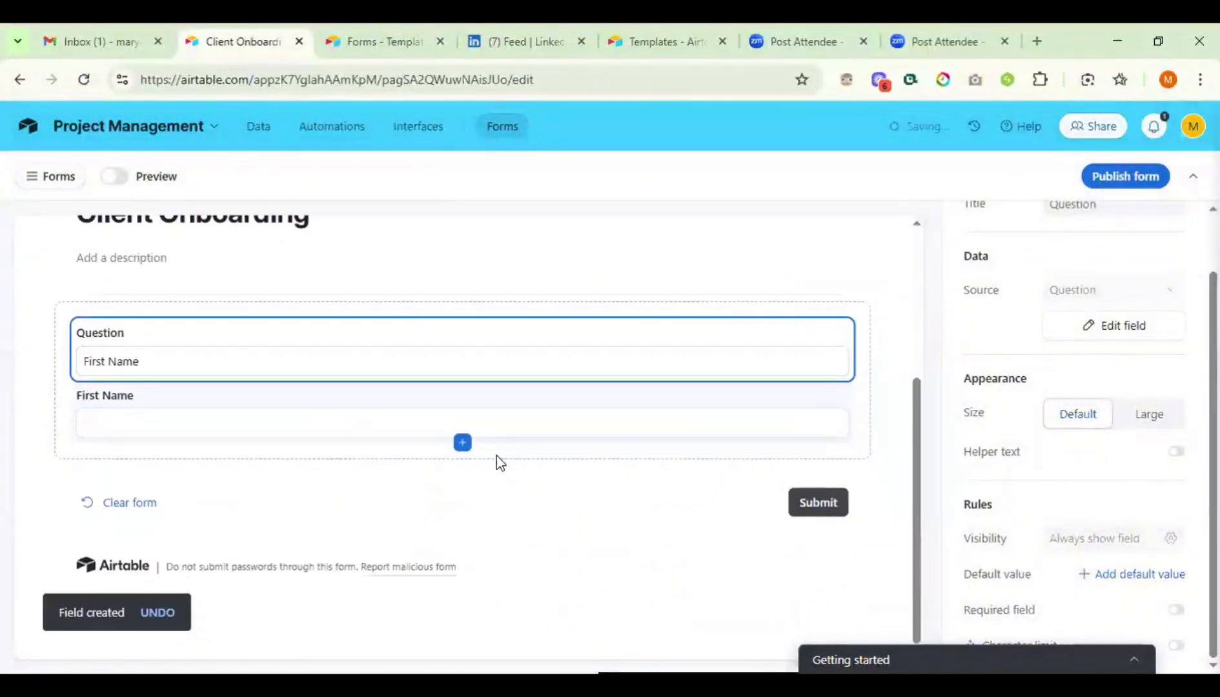
- Add a Long text field named 'Your Preference' below First Name
left_click(455, 424)
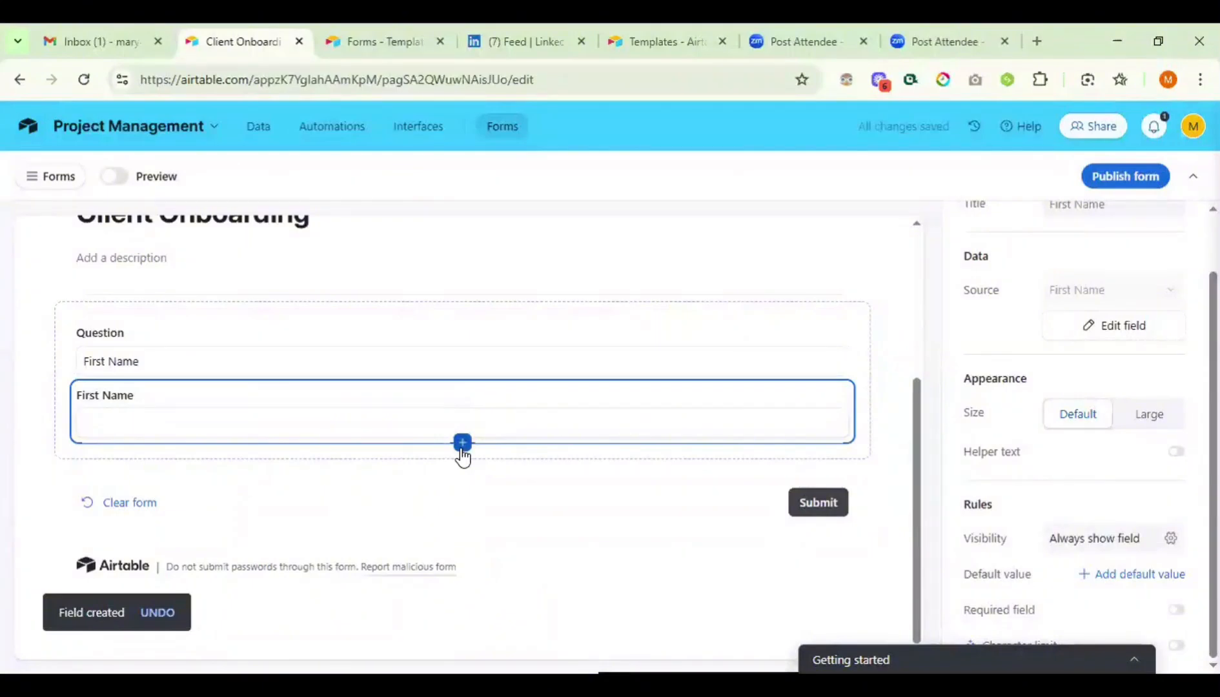
left_click(462, 444)
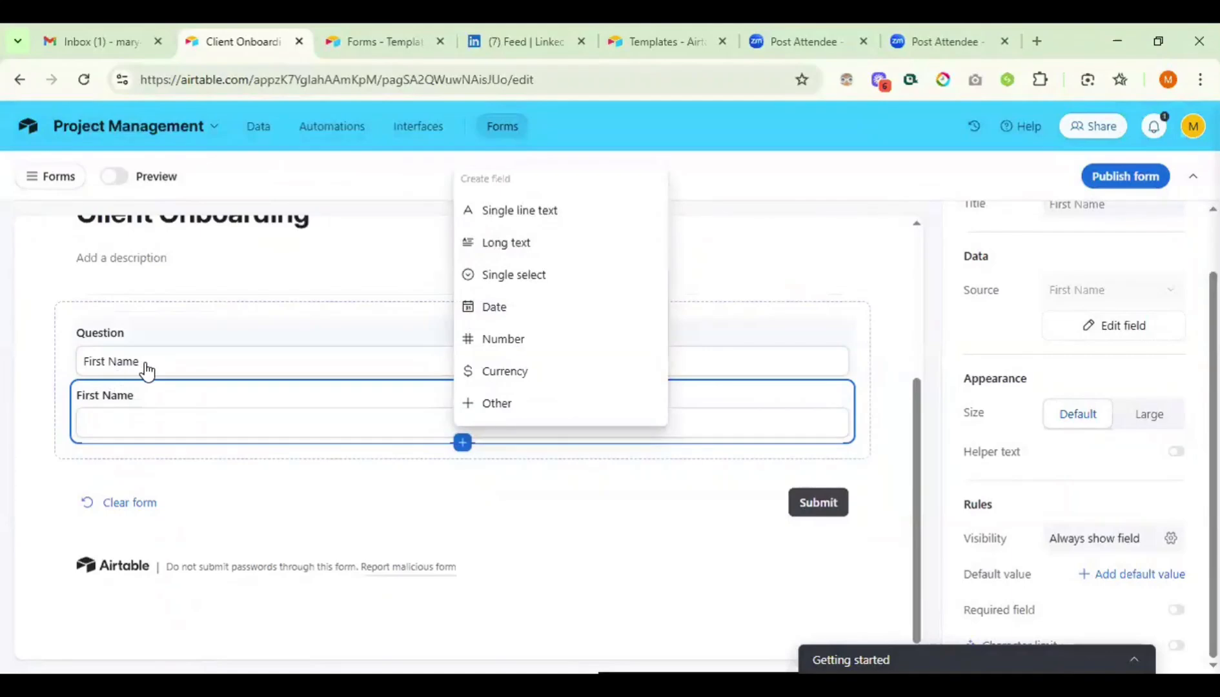
left_click(509, 244)
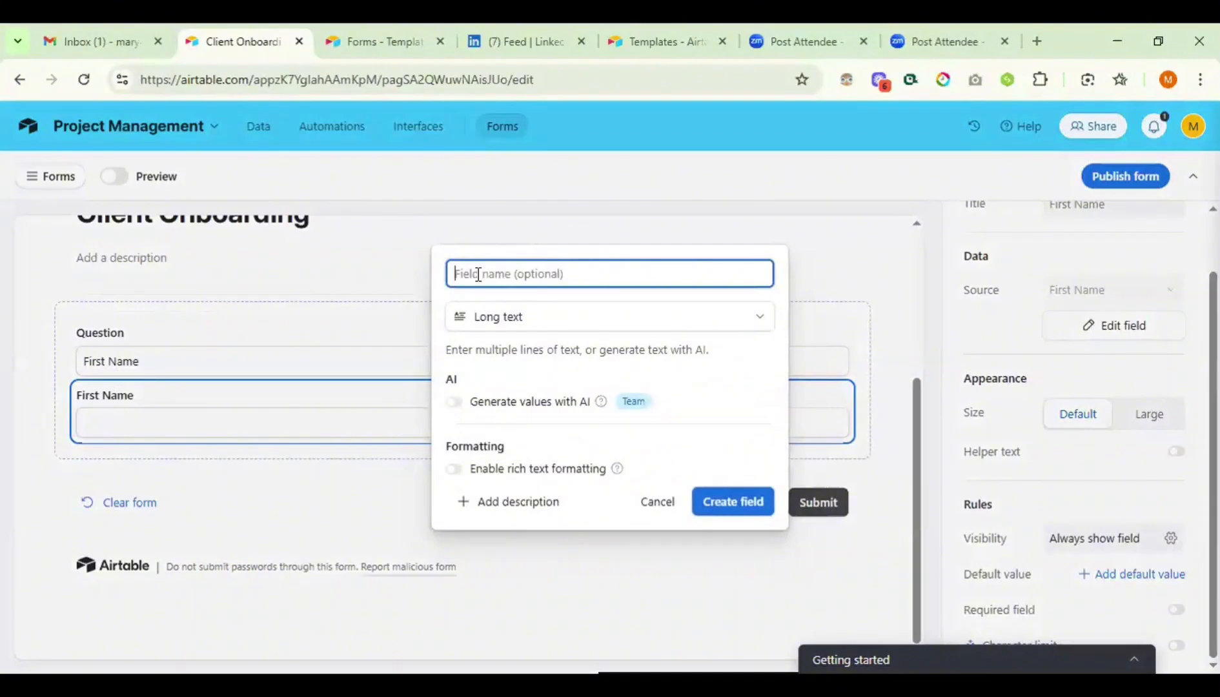
type("Your Preference")
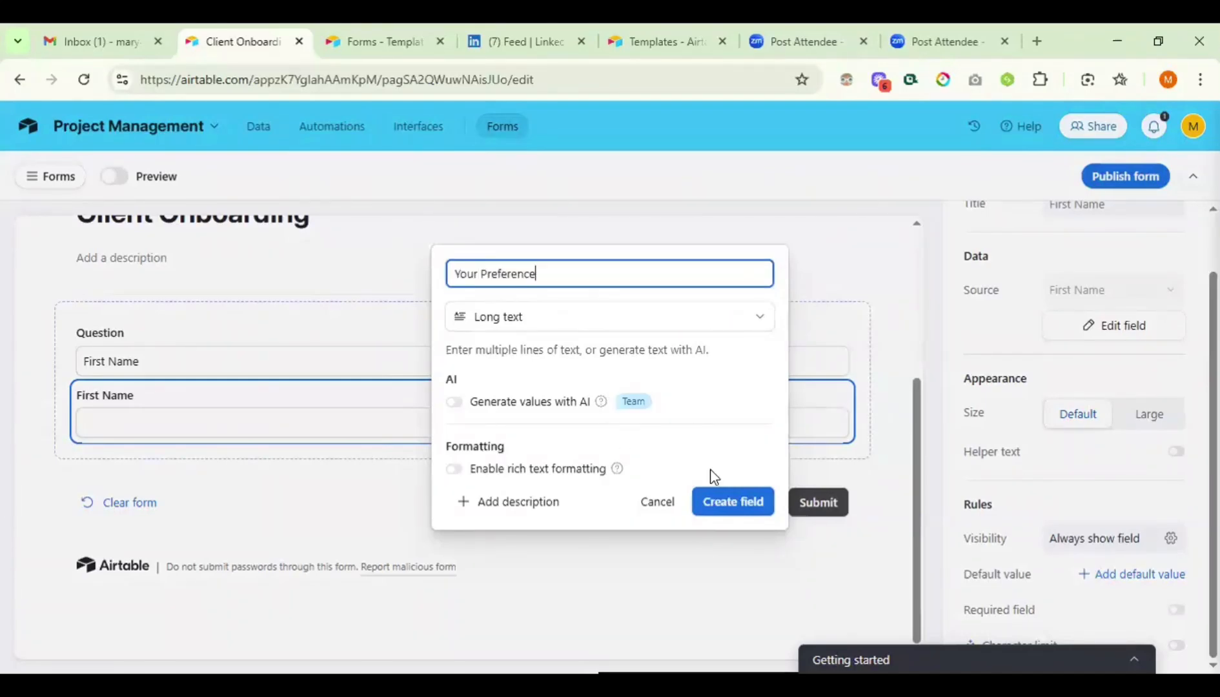
left_click(727, 503)
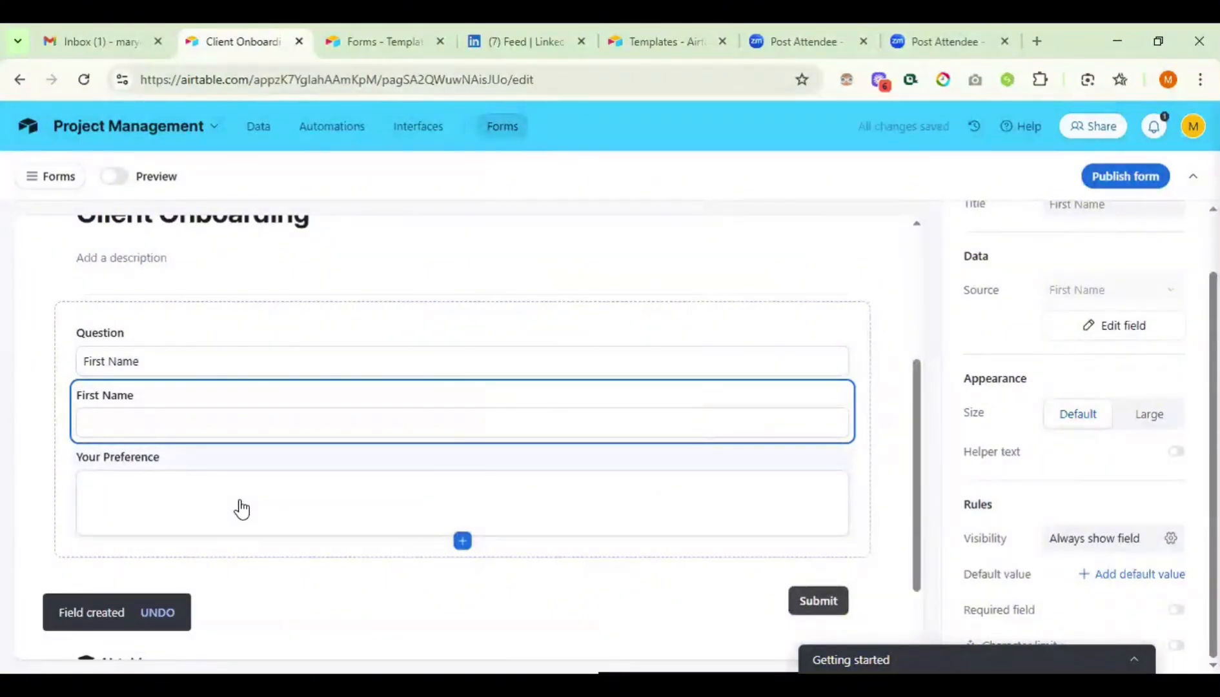
scroll(242, 509, "down", 2)
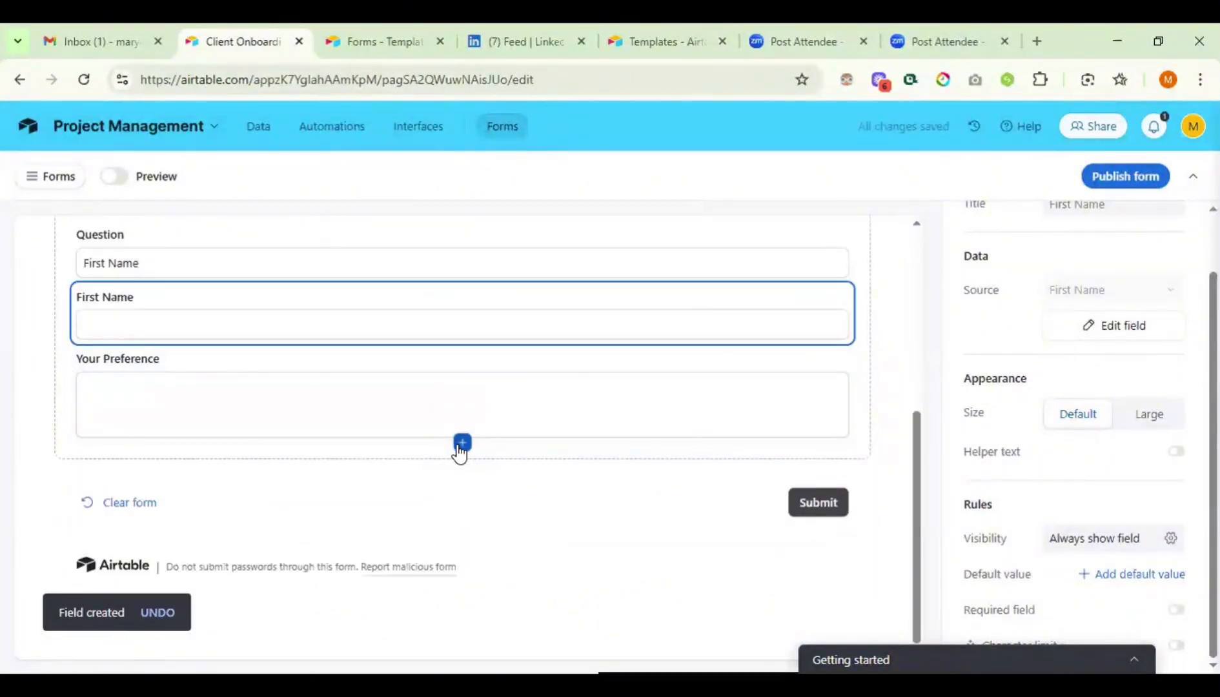
scroll(460, 452, "up", 5)
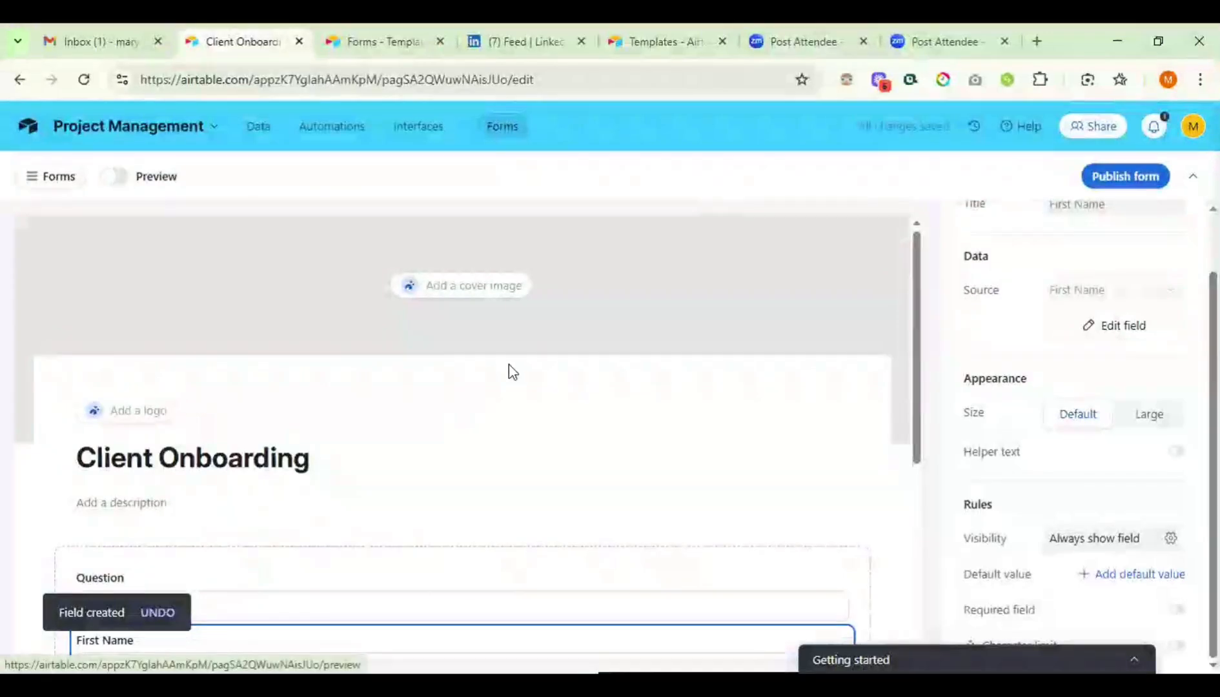
- Relabel the Question field as 'First Name' by pasting over its label
left_click(115, 176)
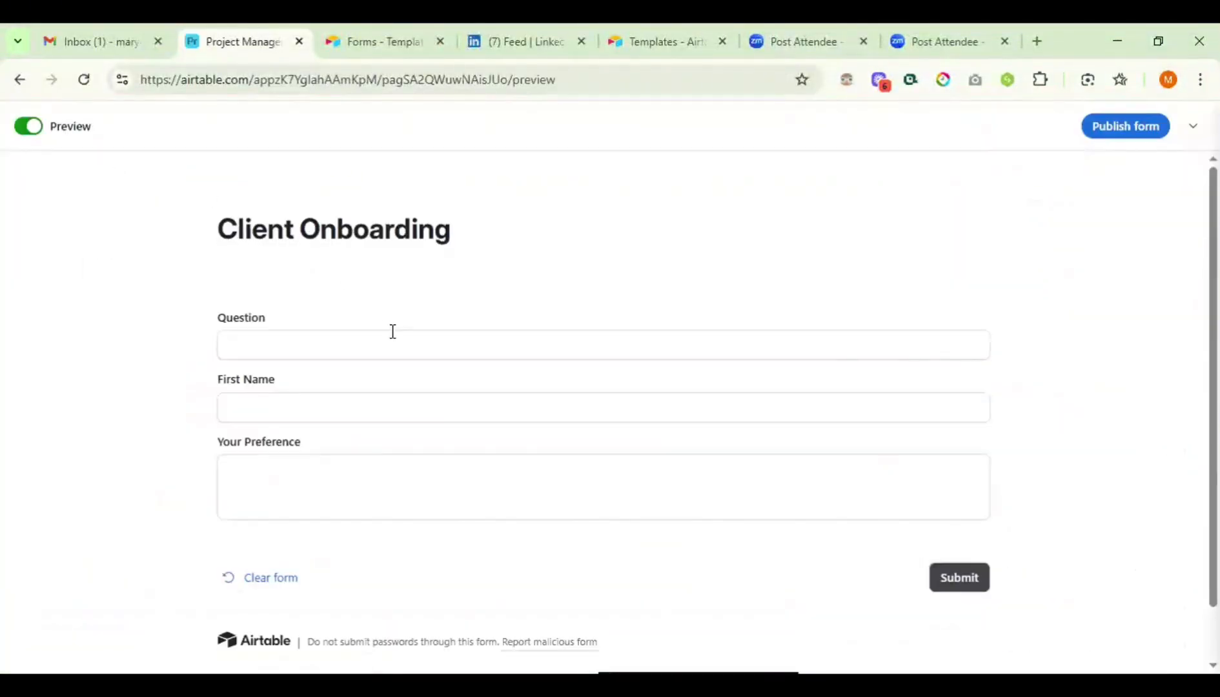
scroll(392, 332, "down", 1)
scroll(392, 331, "up", 1)
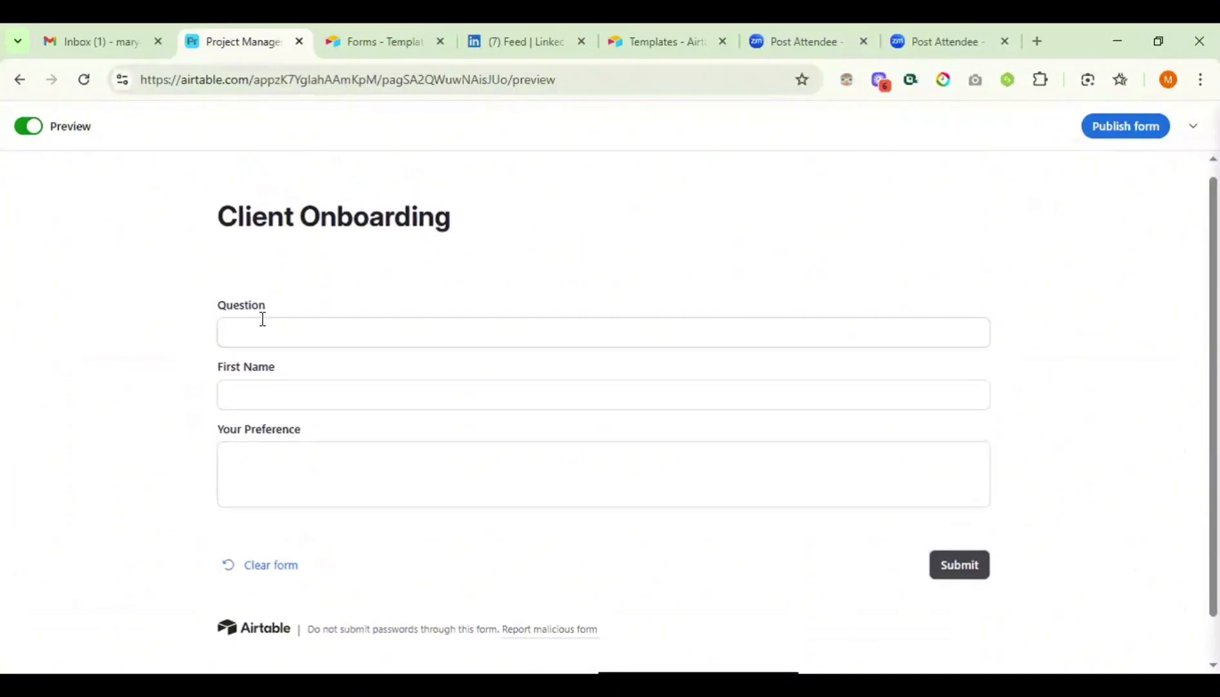
scroll(263, 319, "up", 1)
scroll(450, 306, "left", 5)
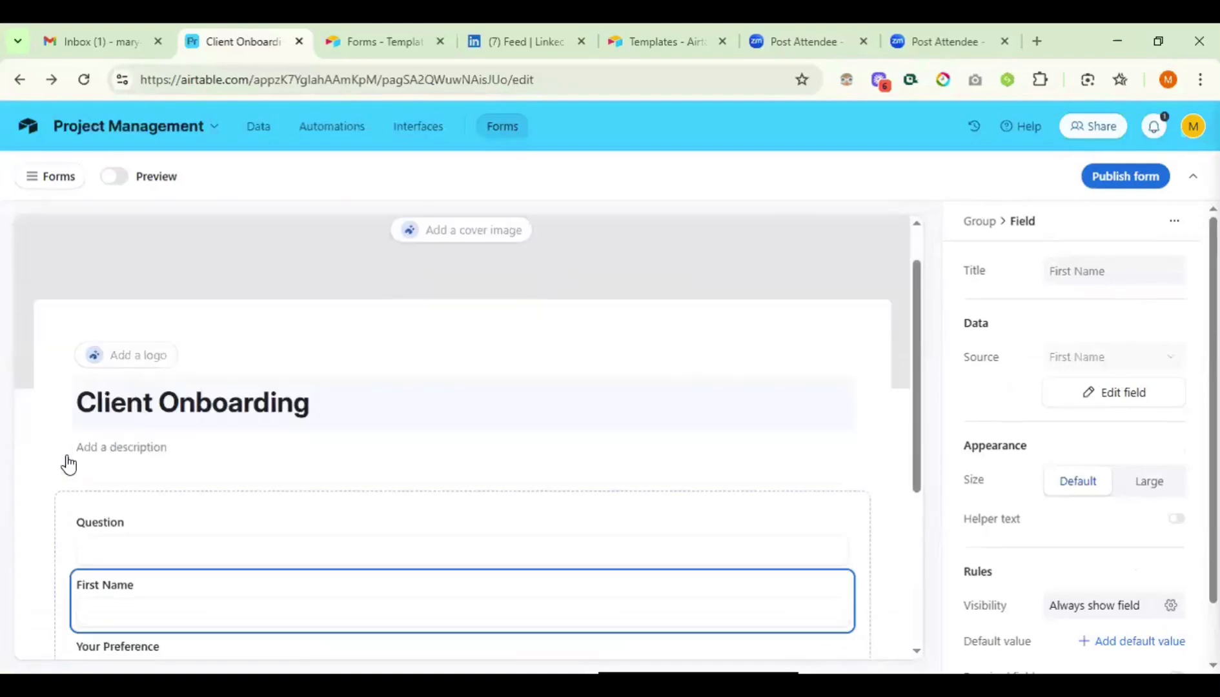
scroll(90, 470, "down", 1)
double_click(113, 468)
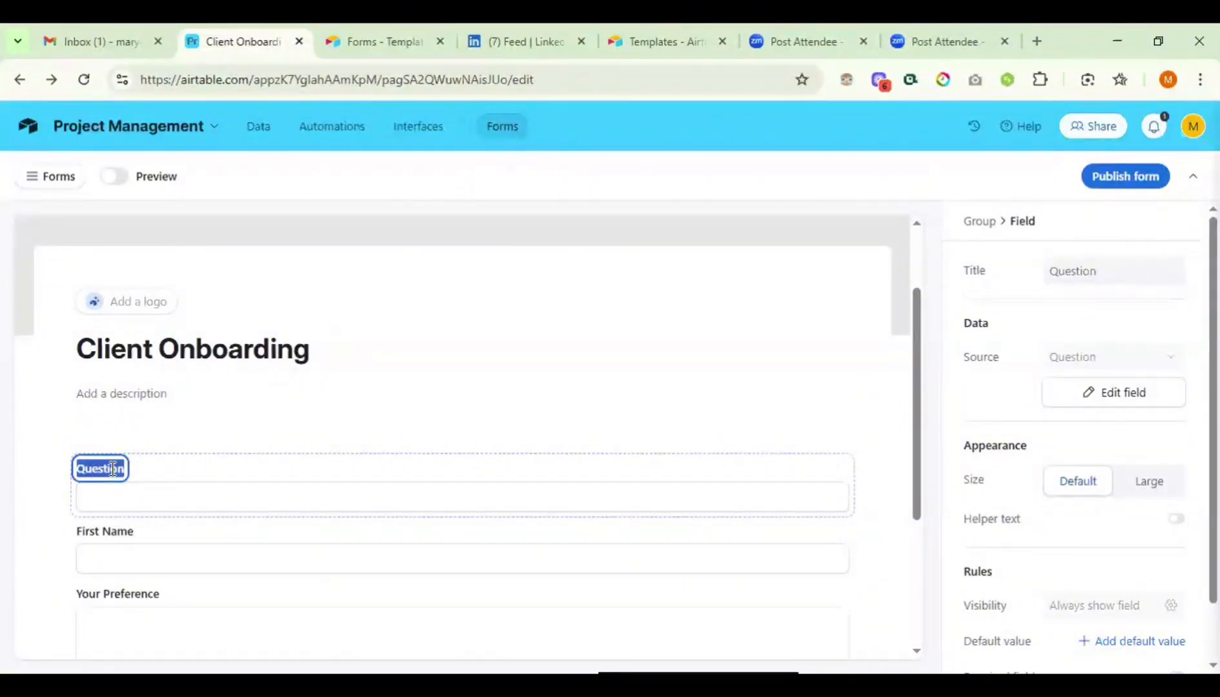
type("First Name")
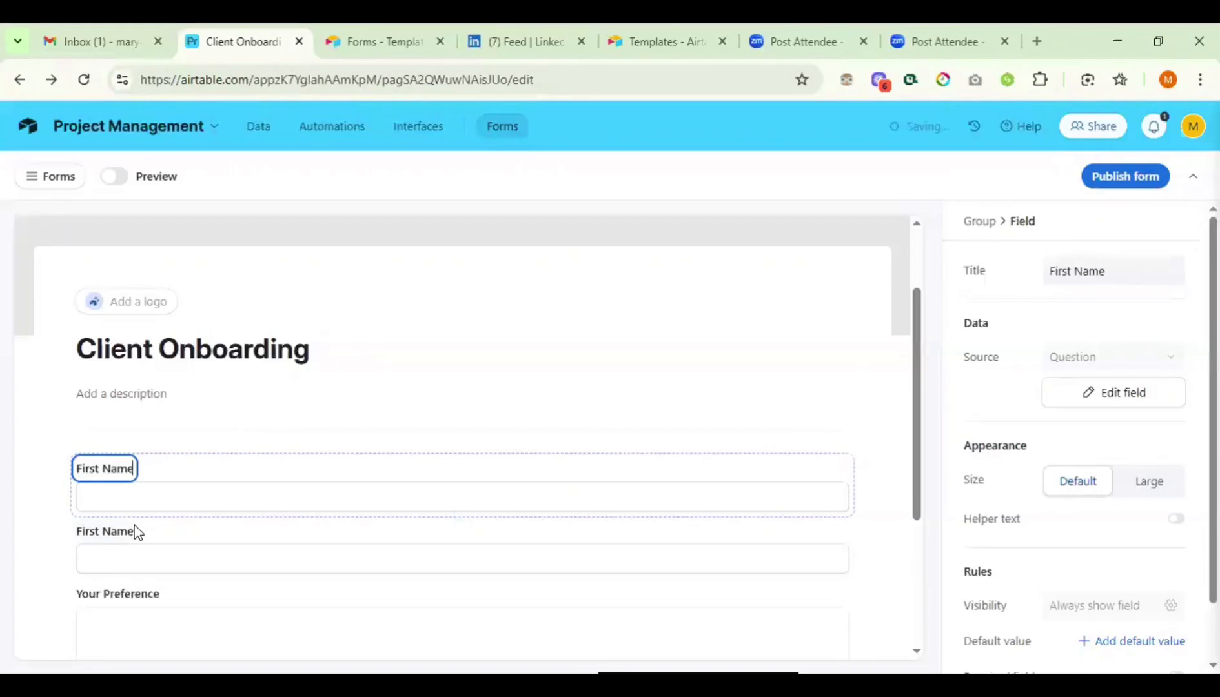
- Rename the second question's label to 'Last Name'
left_click(135, 526)
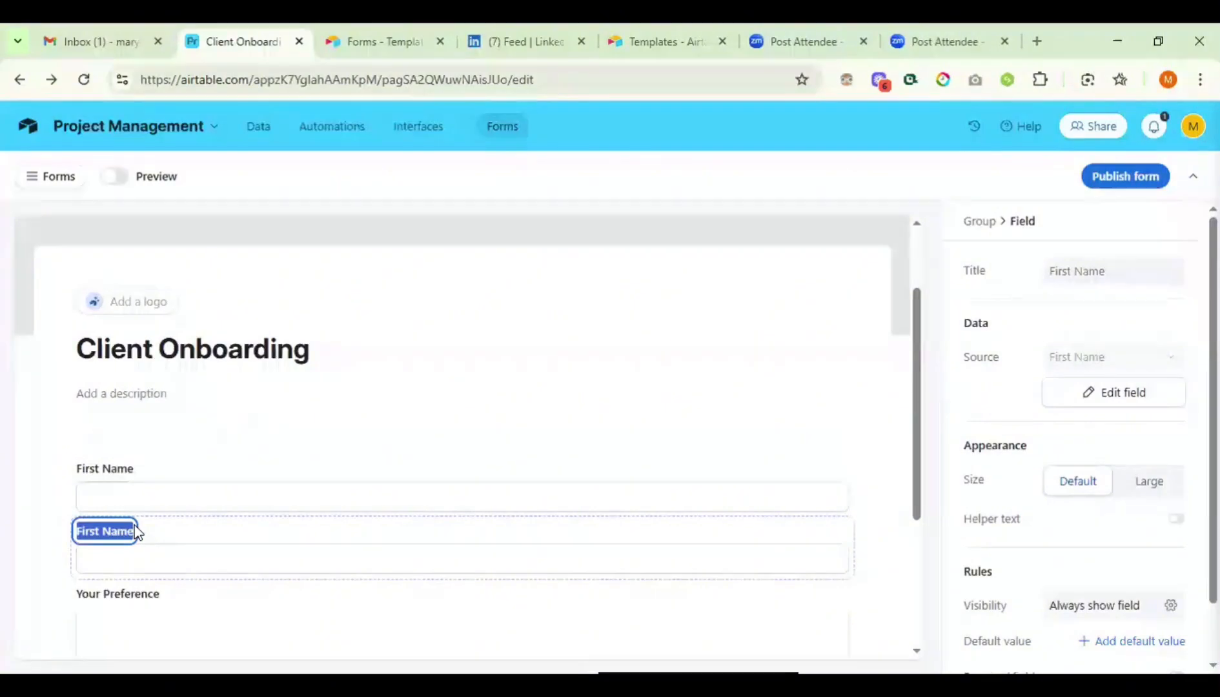
double_click(129, 531)
key("BackSpace")
key("BackSpace")
key("BackSpace")
key("BackSpace")
key("BackSpace")
key("BackSpace")
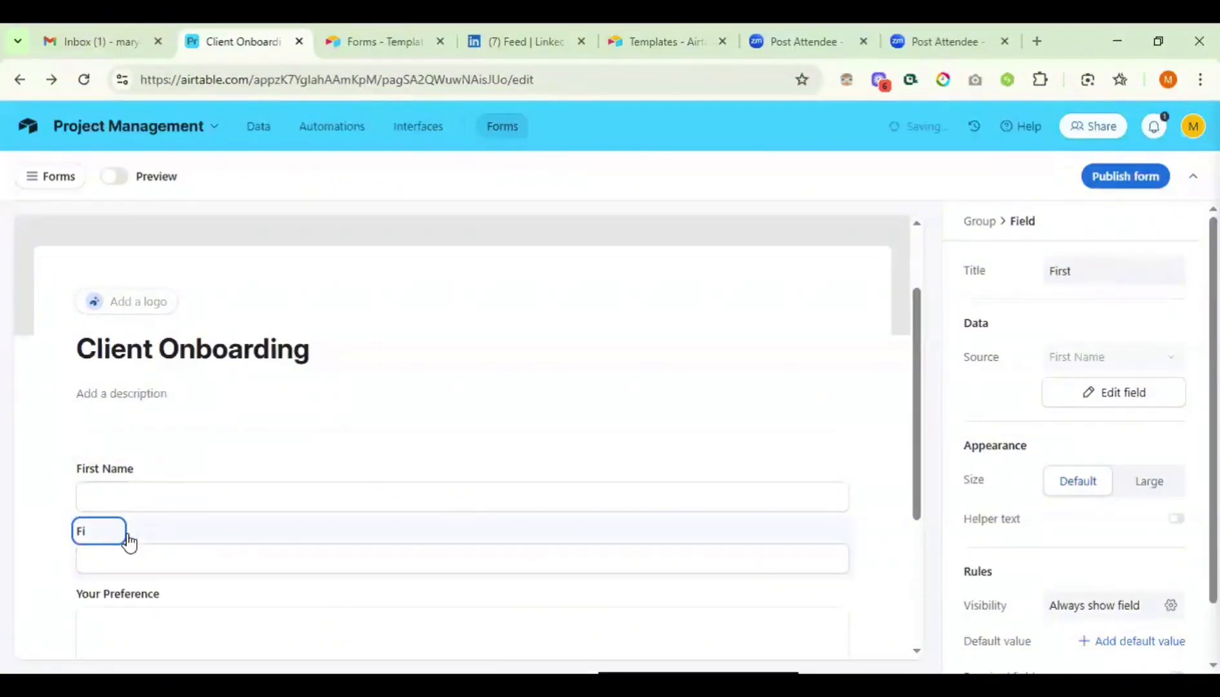
key("BackSpace")
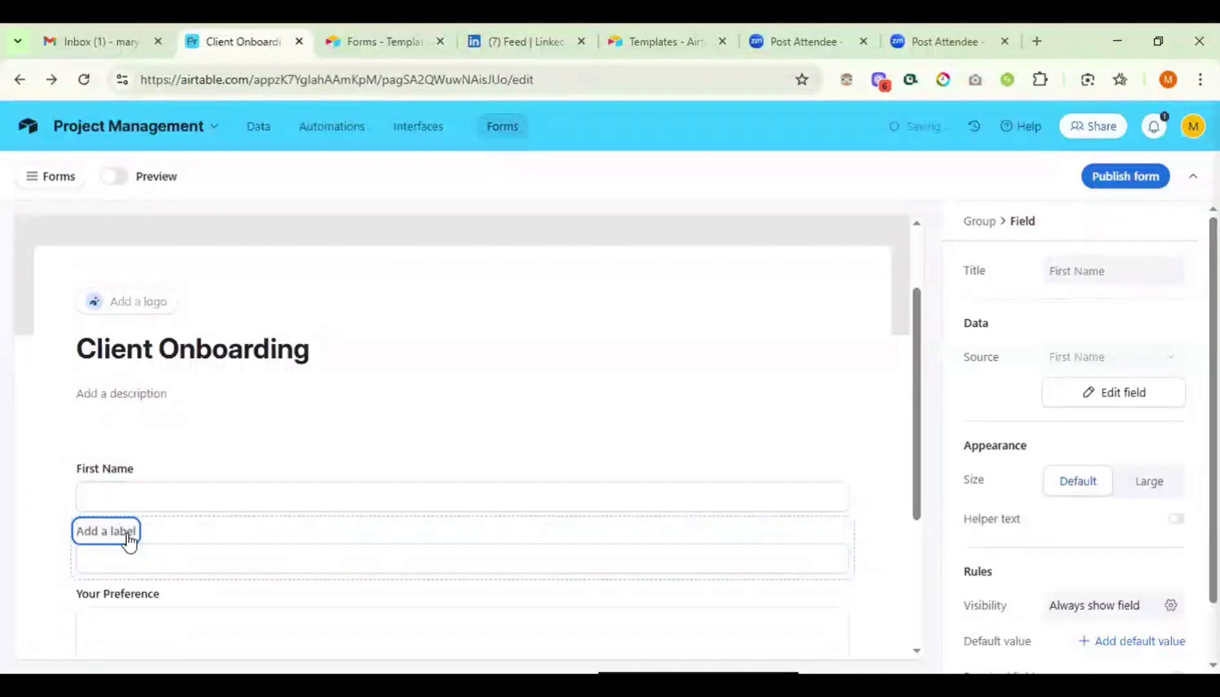
type("L")
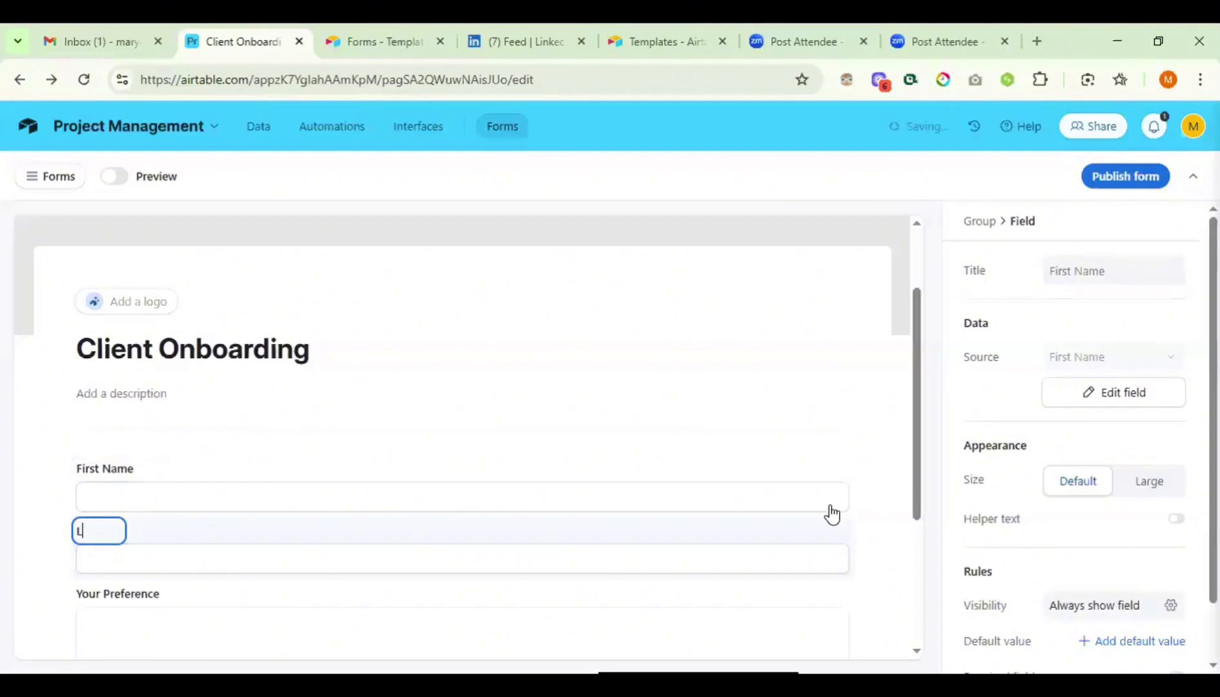
type("ast Name")
scroll(594, 291, "down", 3)
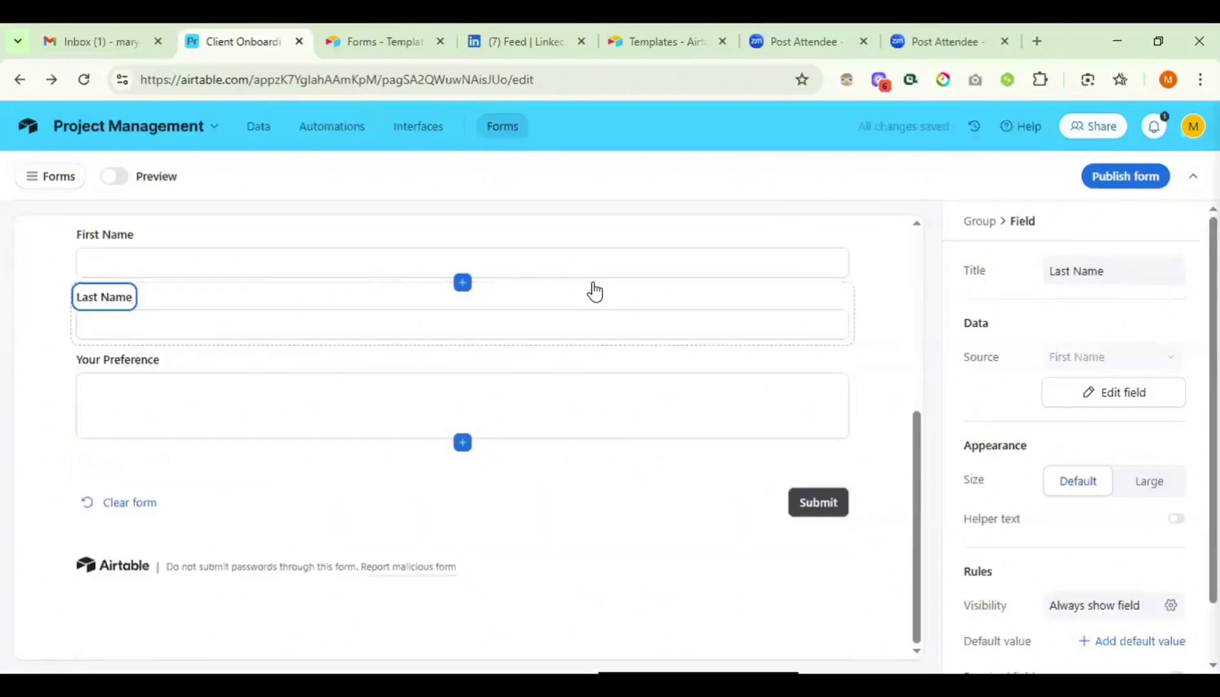
- In Preview, submit a test response with a first name, last name and preference 'Nothing'
left_click(114, 176)
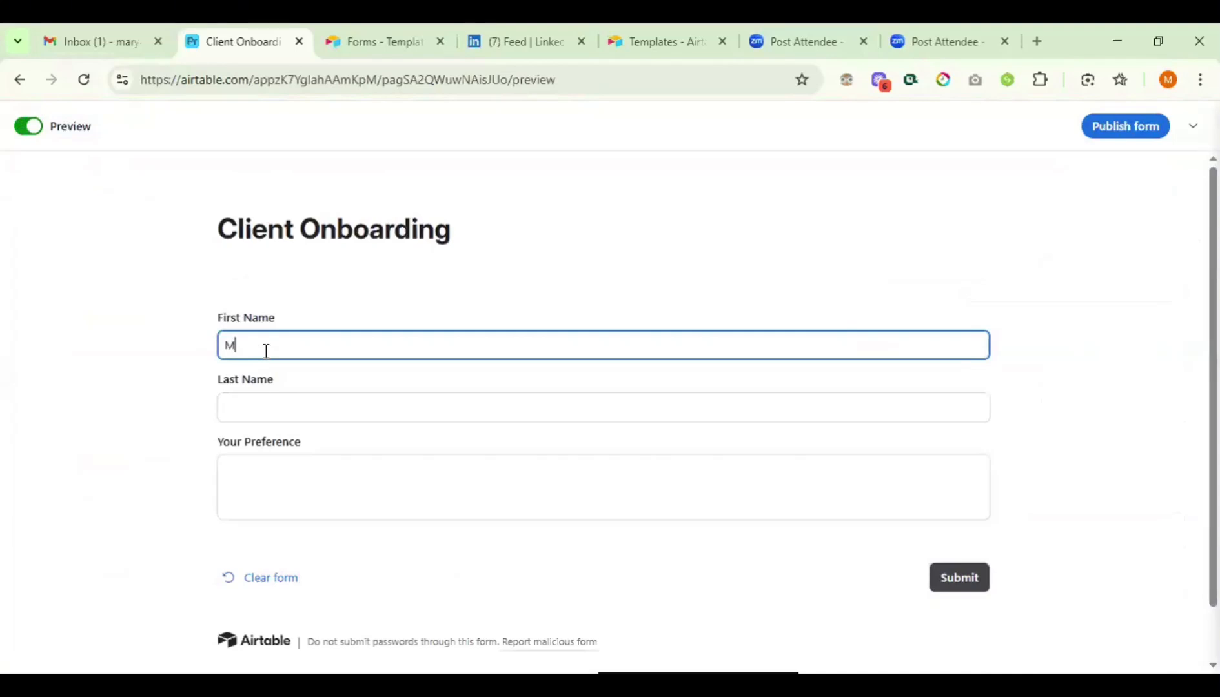
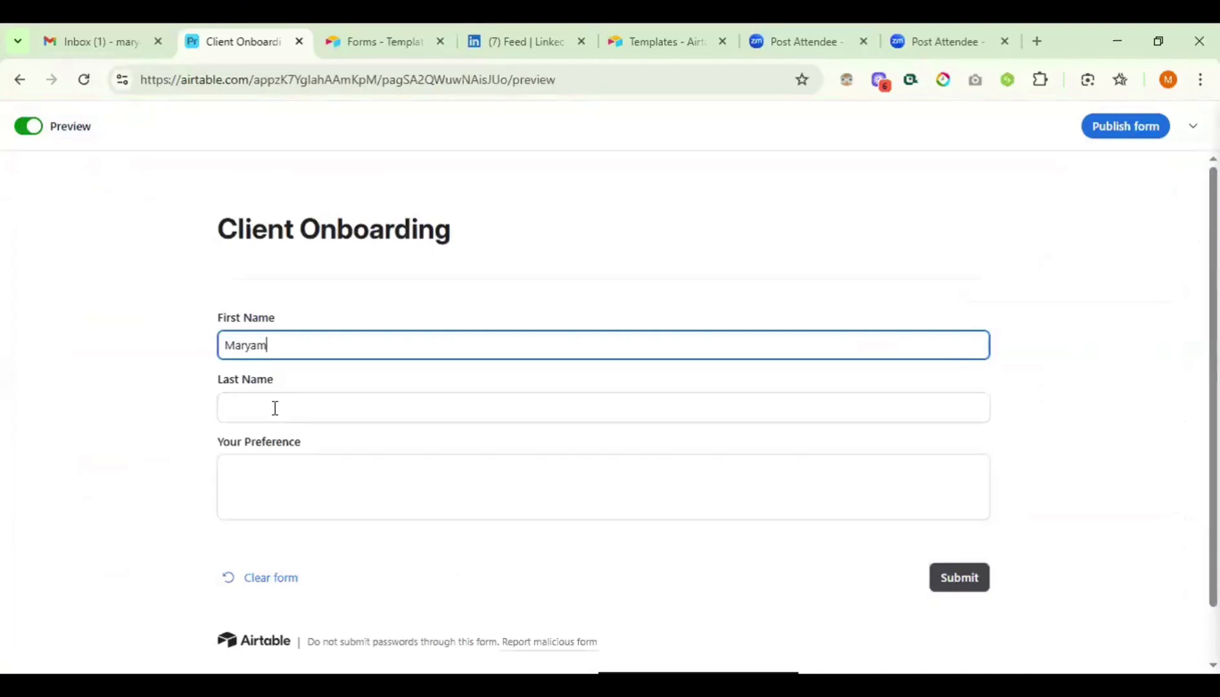
left_click(275, 408)
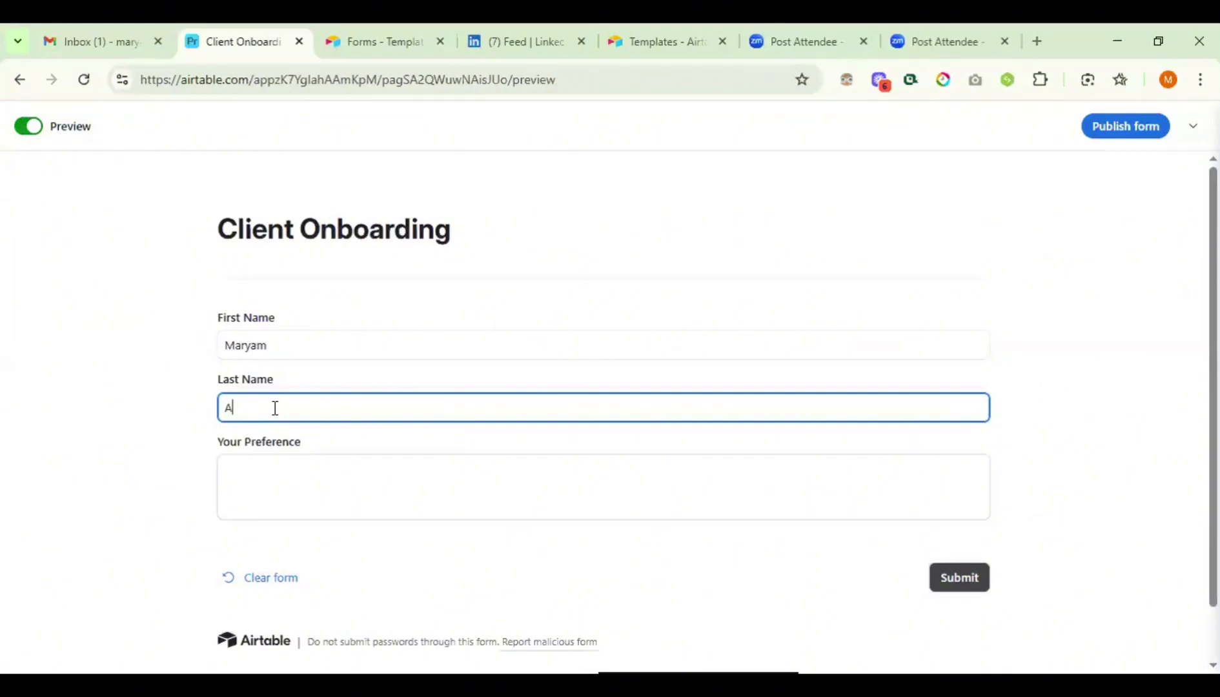
left_click(268, 495)
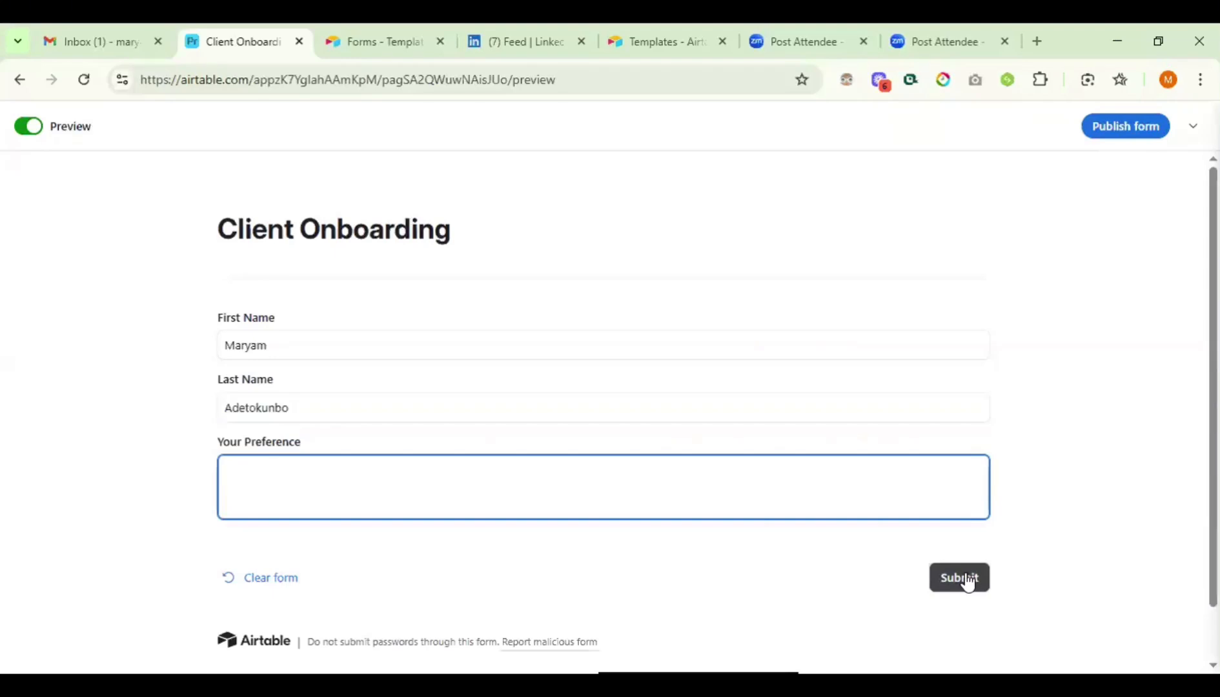
type("Nothing")
left_click(965, 577)
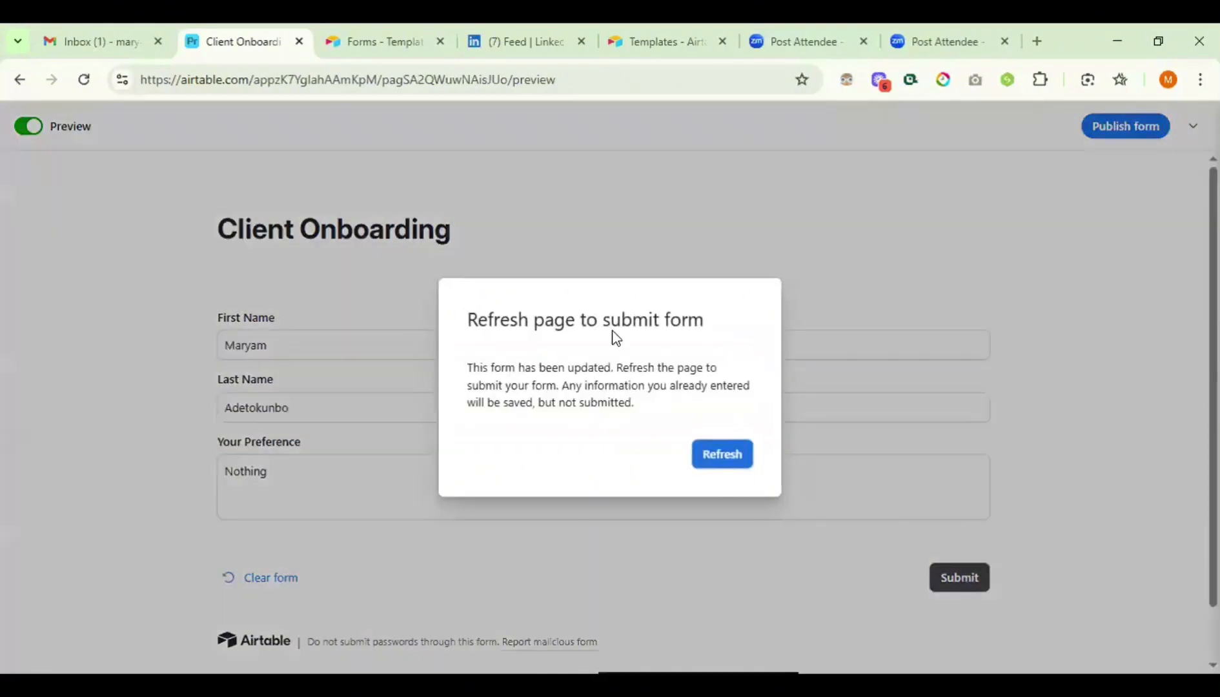
- Refresh the page from the submit notice so the preview reloads with the test answers
left_click(722, 454)
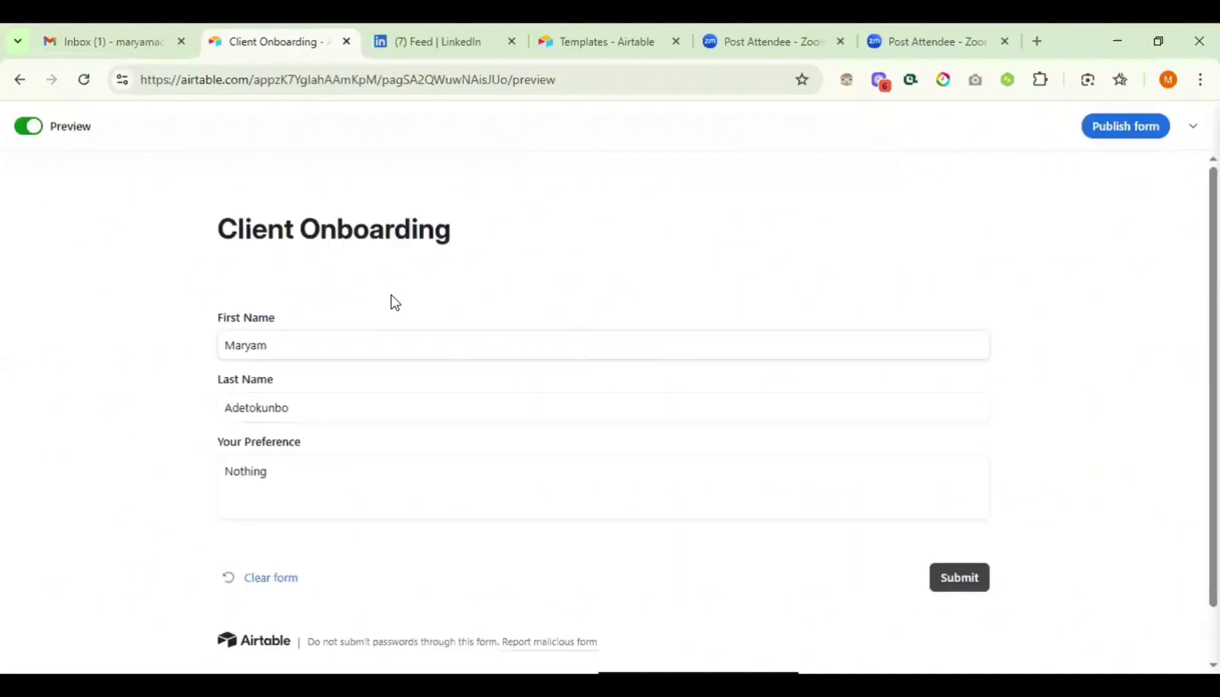
scroll(482, 403, "down", 1)
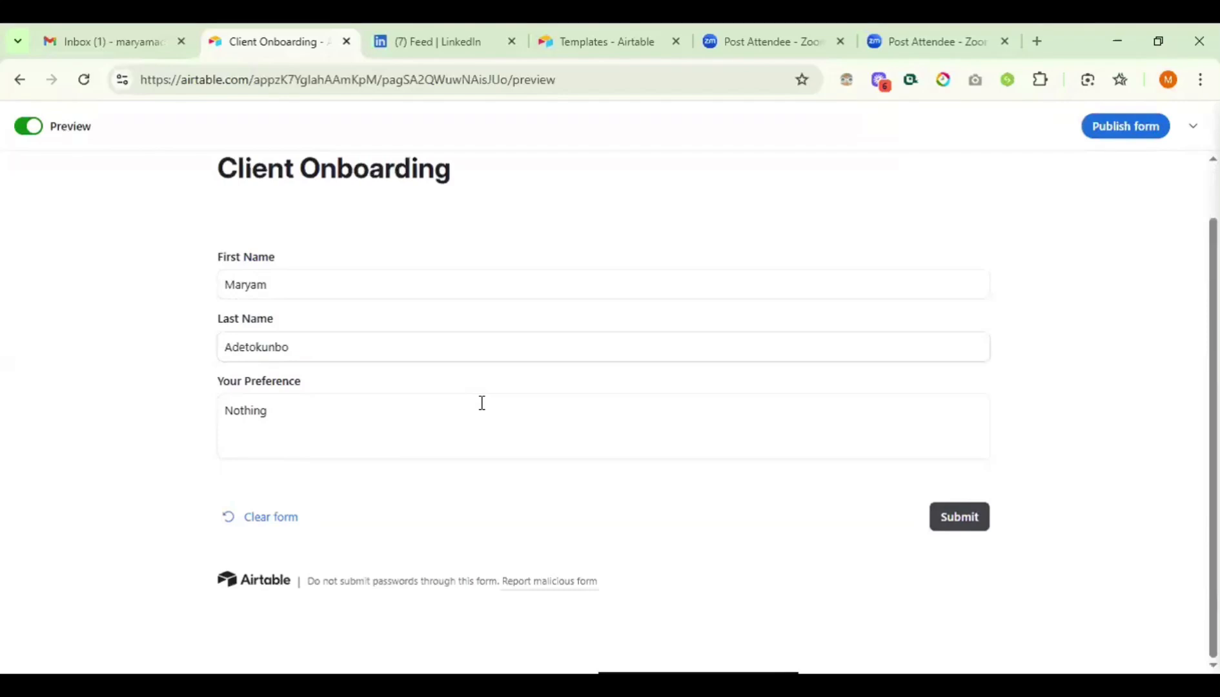
scroll(482, 402, "up", 1)
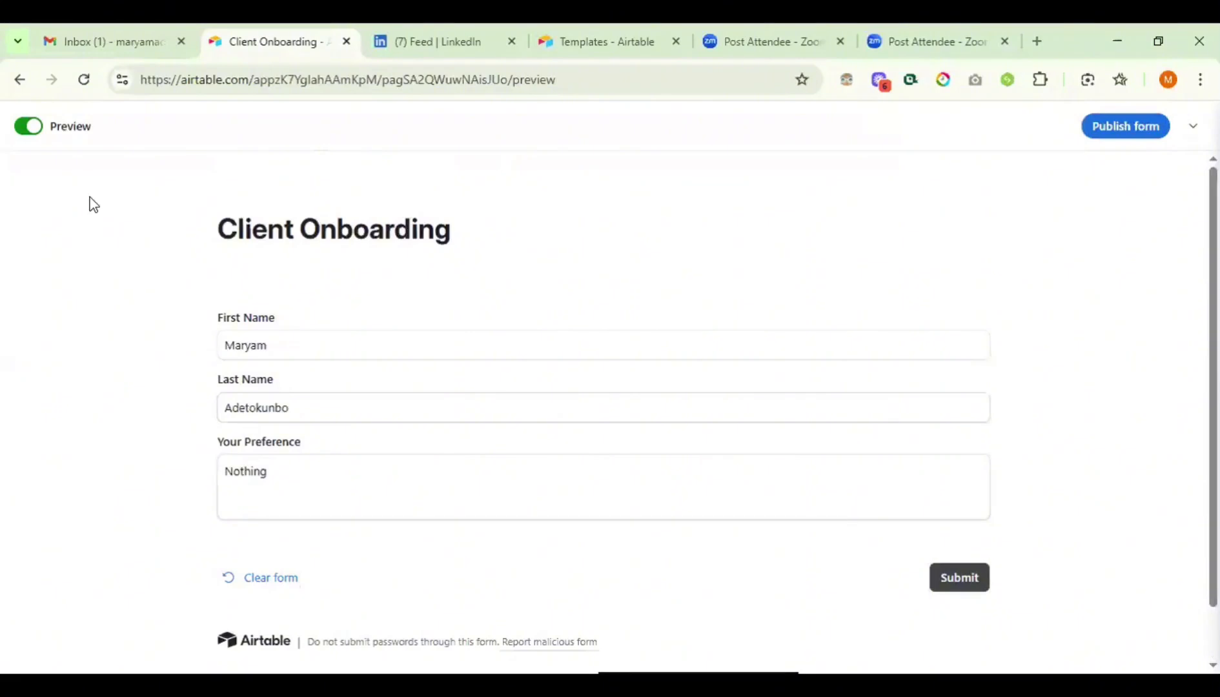
- Reveal the base navigation bar and publish the Client Onboarding form
scroll(333, 411, "down", 1)
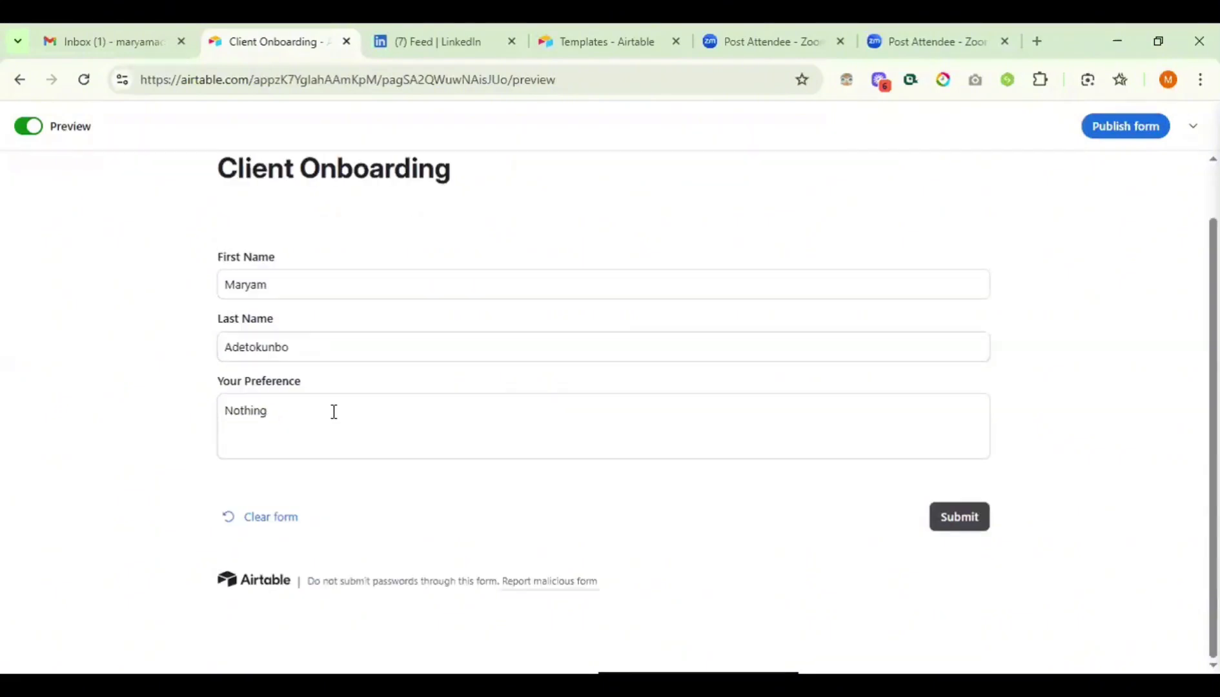
scroll(333, 412, "up", 1)
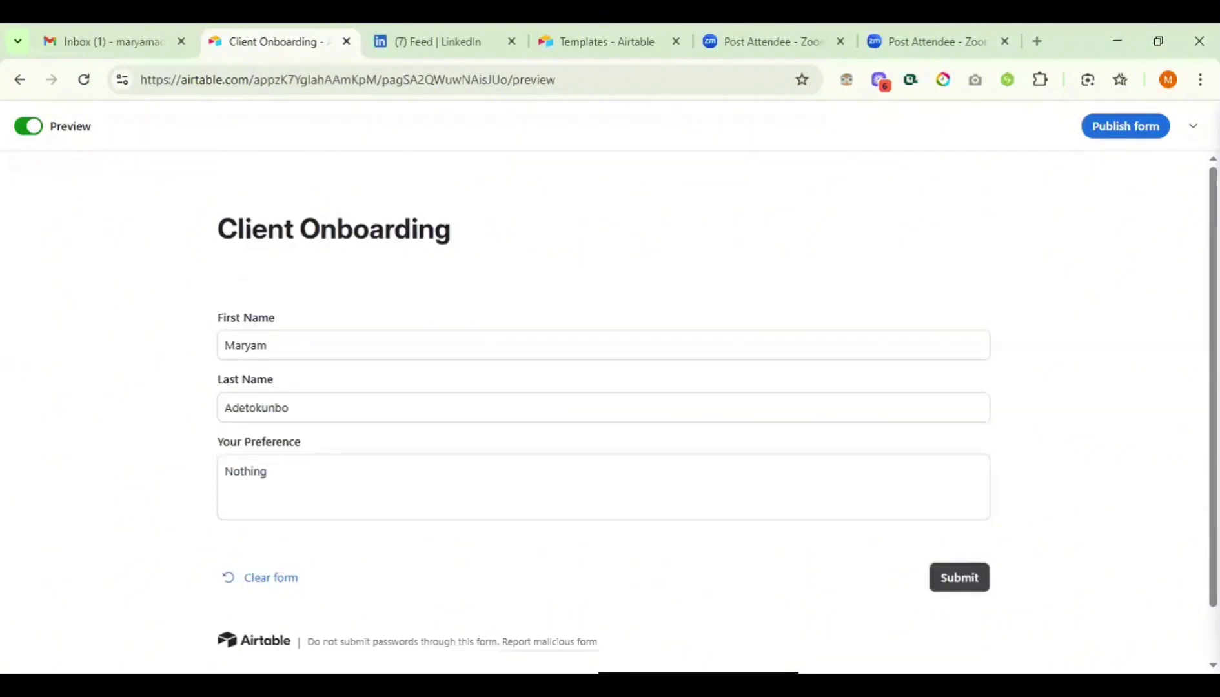
left_click(1193, 126)
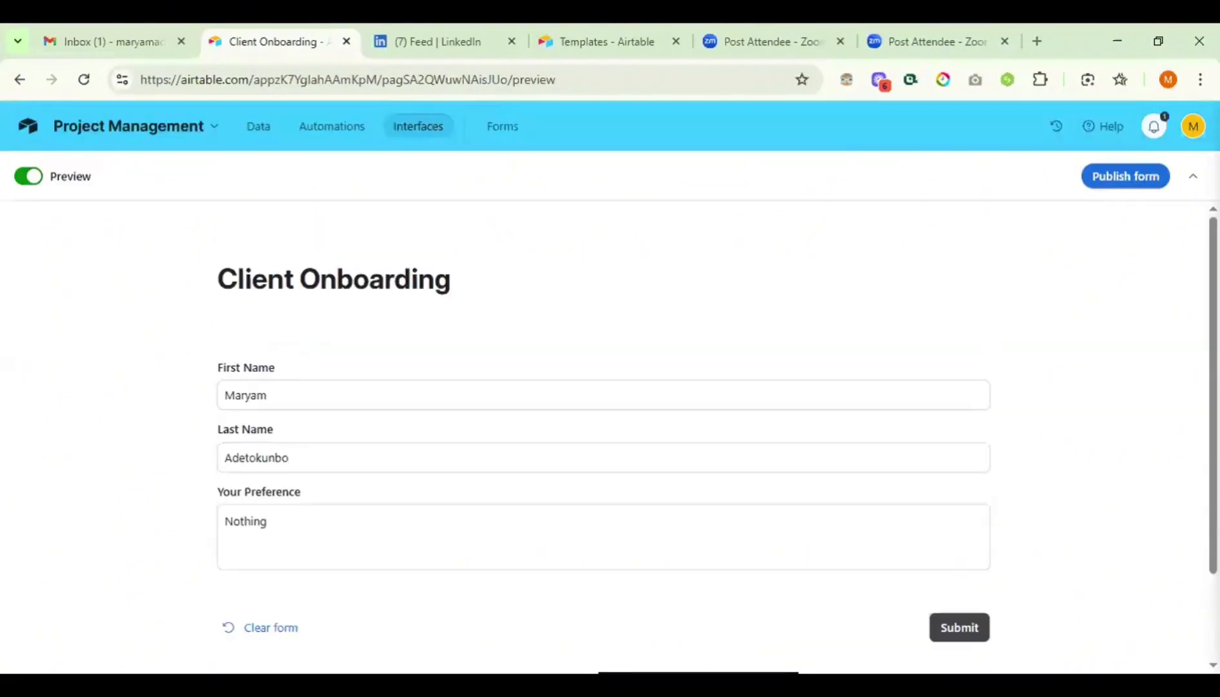
left_click(1116, 183)
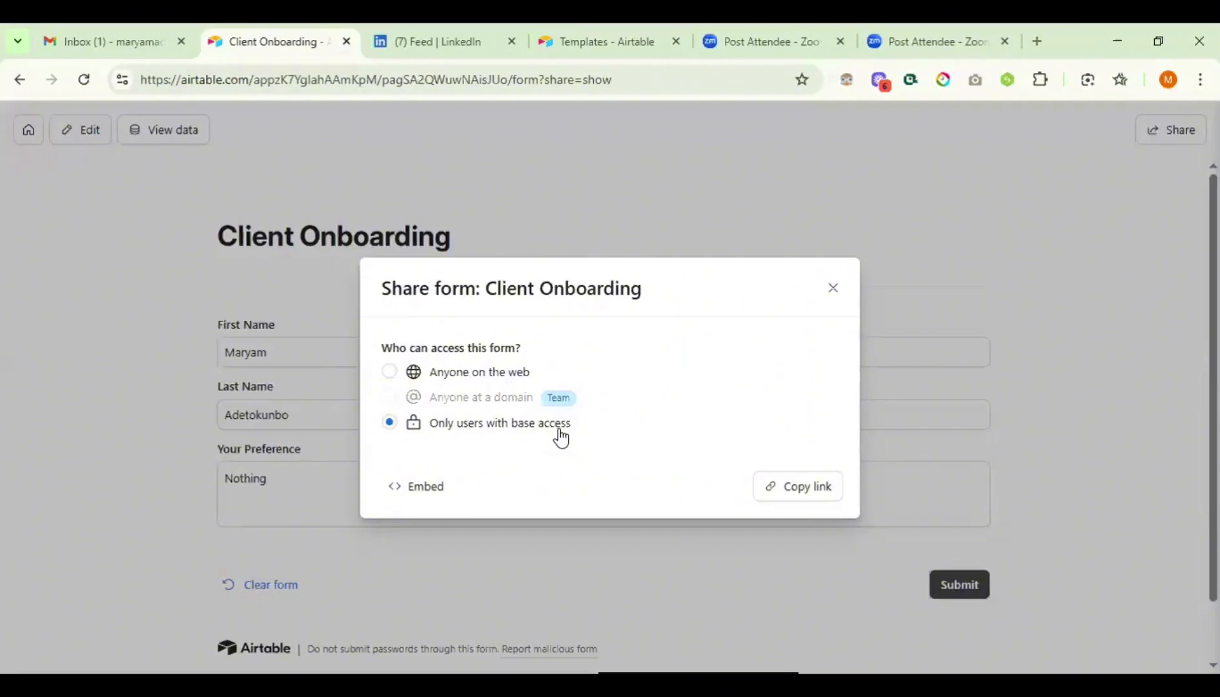
- Share the Client Onboarding form with anyone on the web and copy its public link
left_click(389, 371)
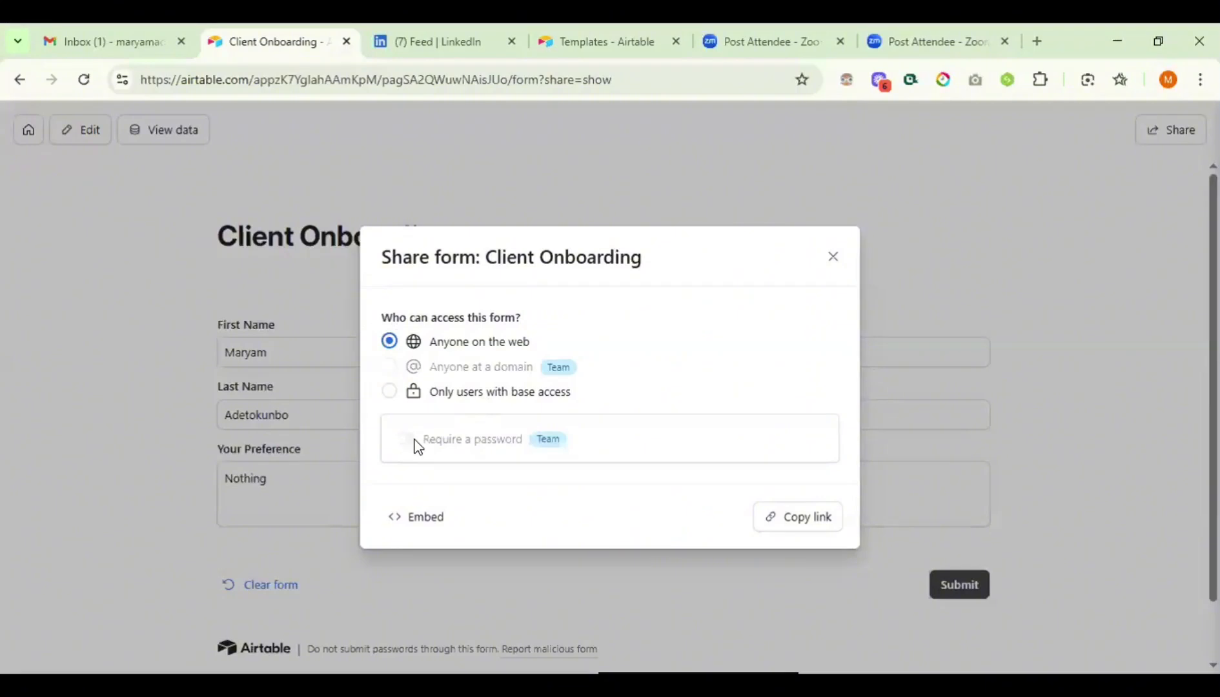
left_click(817, 520)
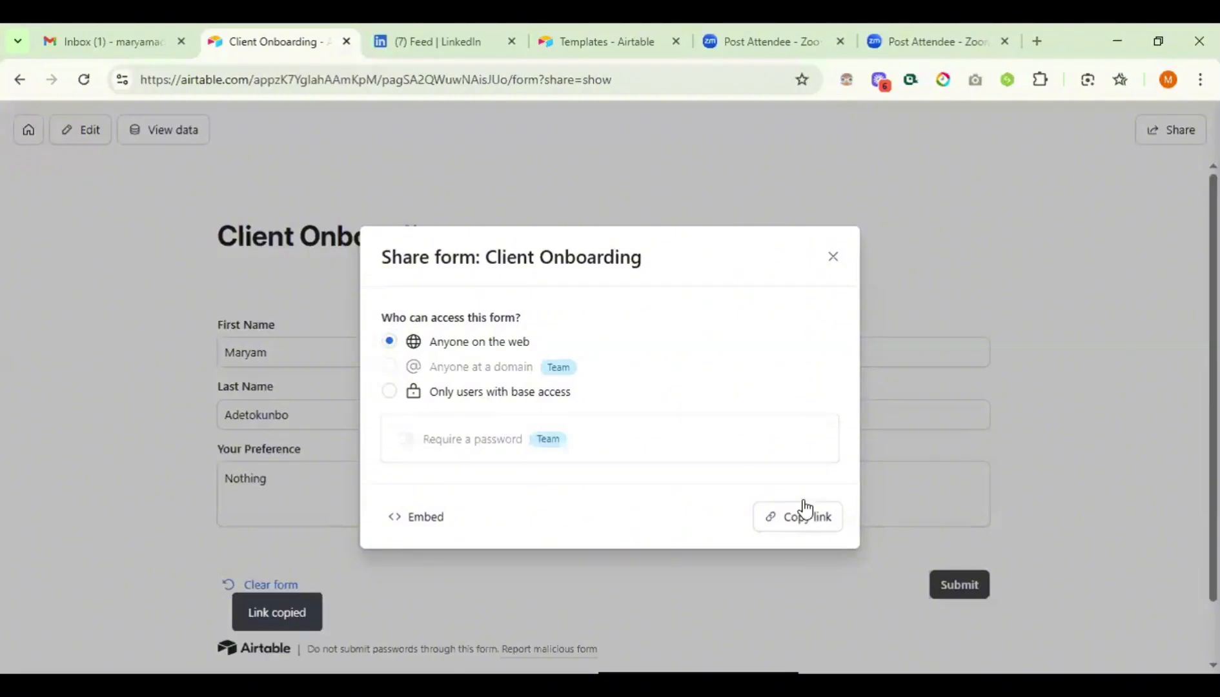
left_click(831, 258)
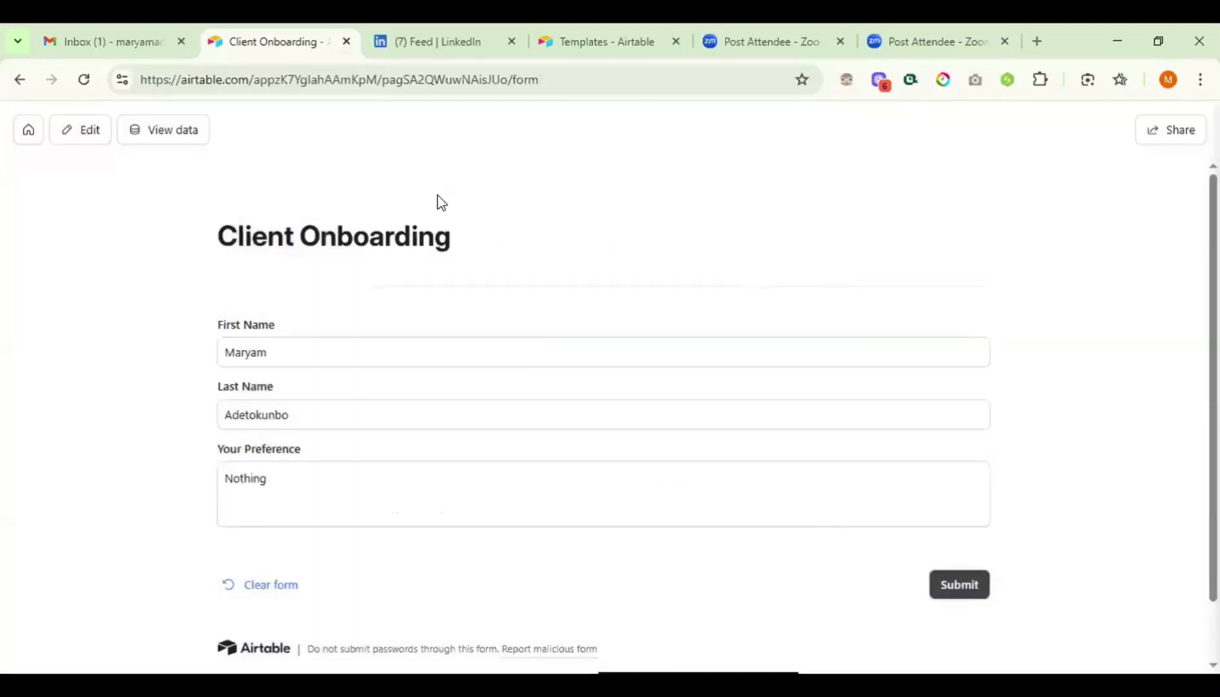
- Load the copied public form link in the LinkedIn tab's address bar
left_click(392, 50)
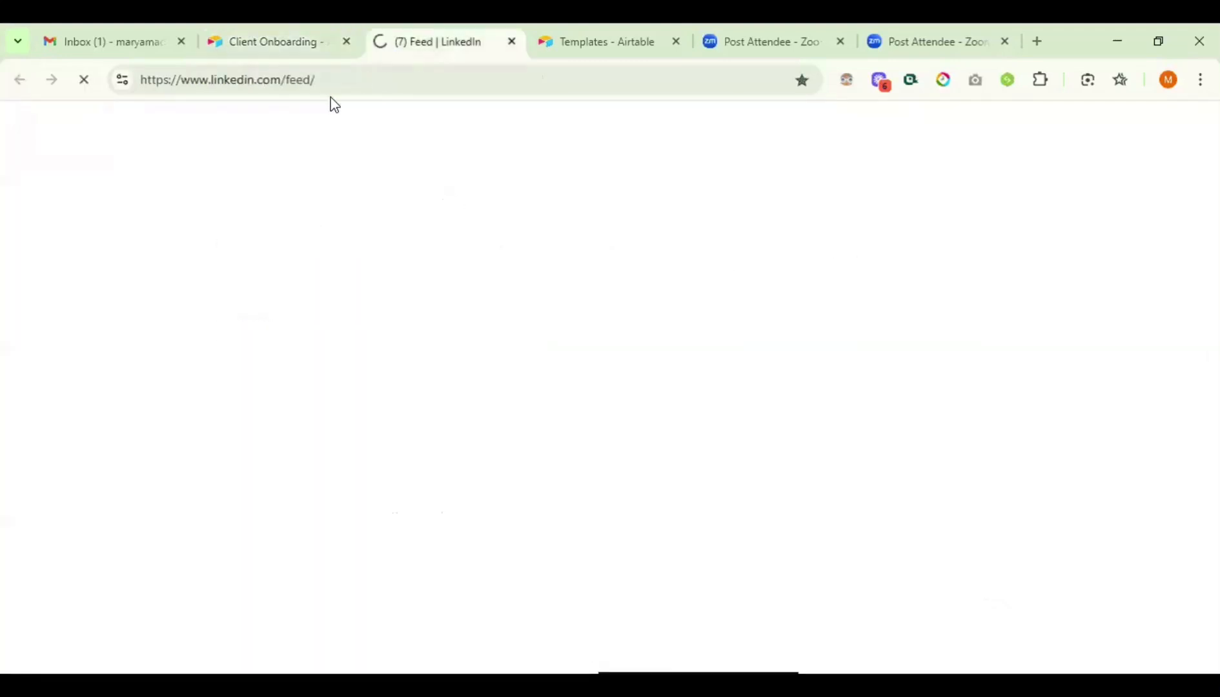
left_click(332, 80)
key("ctrl+a")
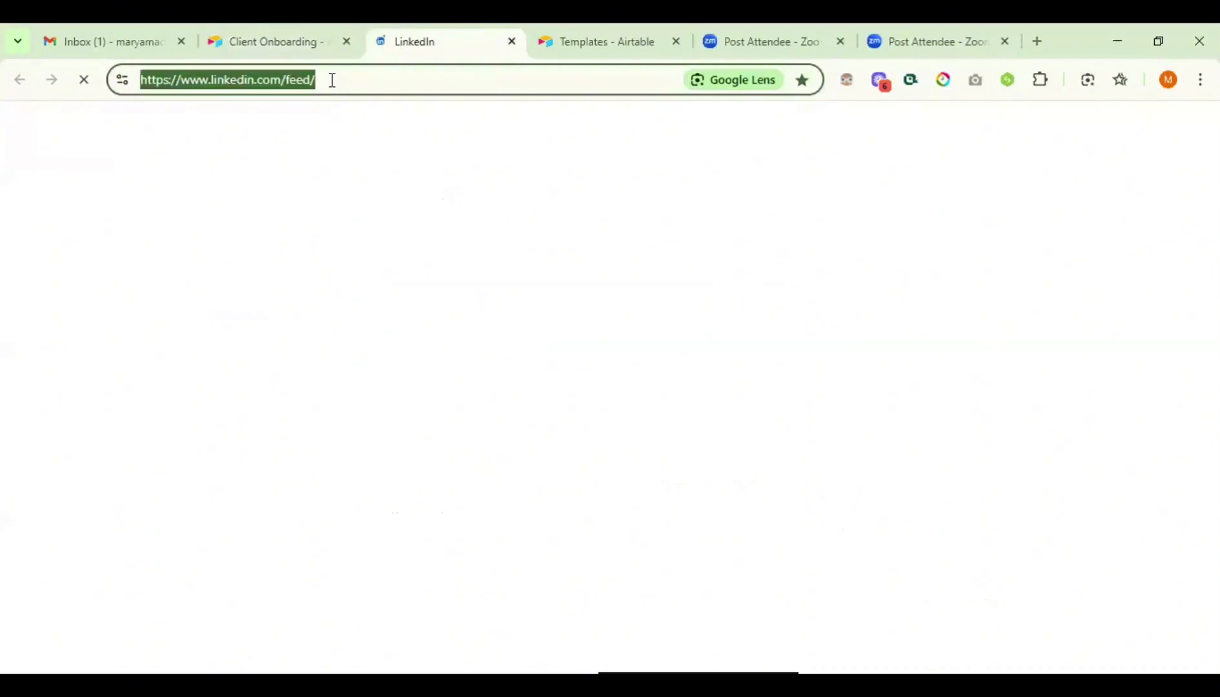
key("ctrl+v")
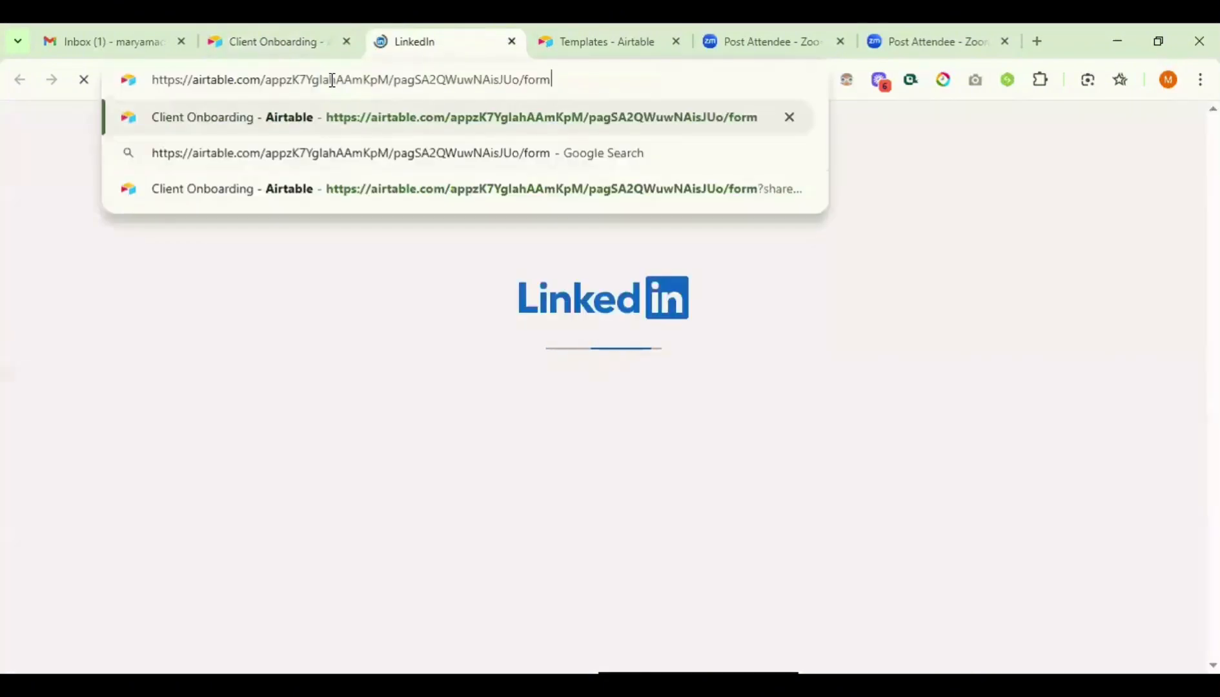
key("Return")
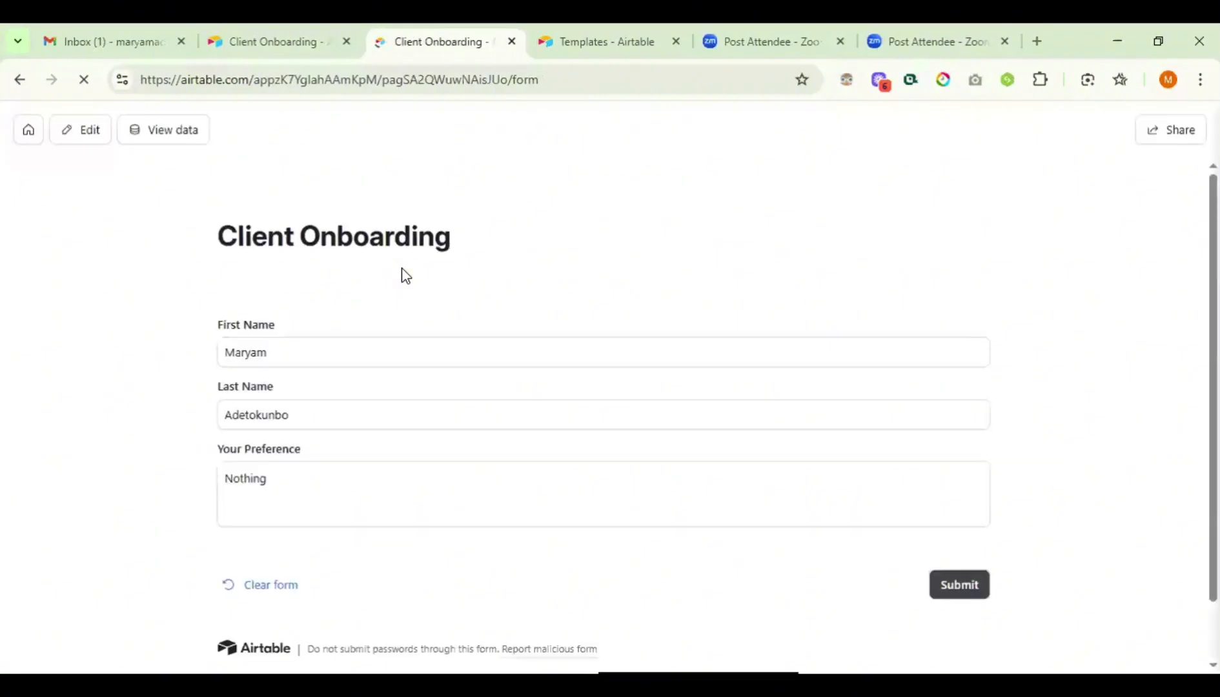
- Submit a test response on the public form, then go back to the original Client Onboarding tab
left_click(288, 352)
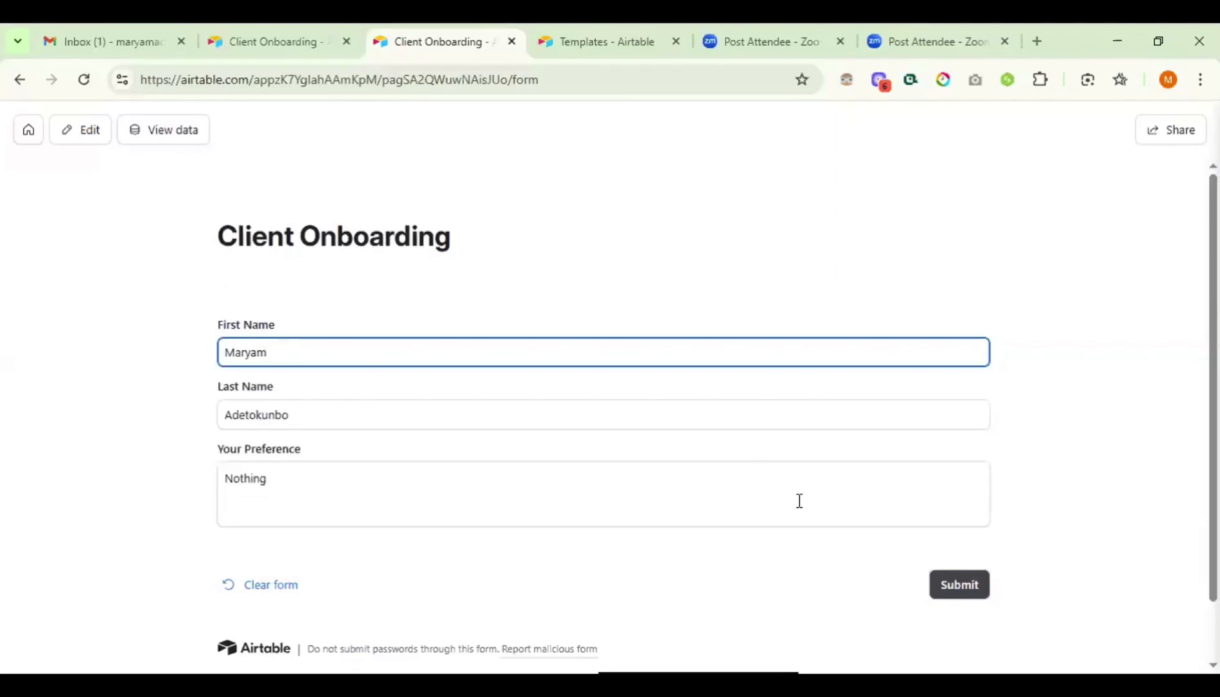
left_click(973, 579)
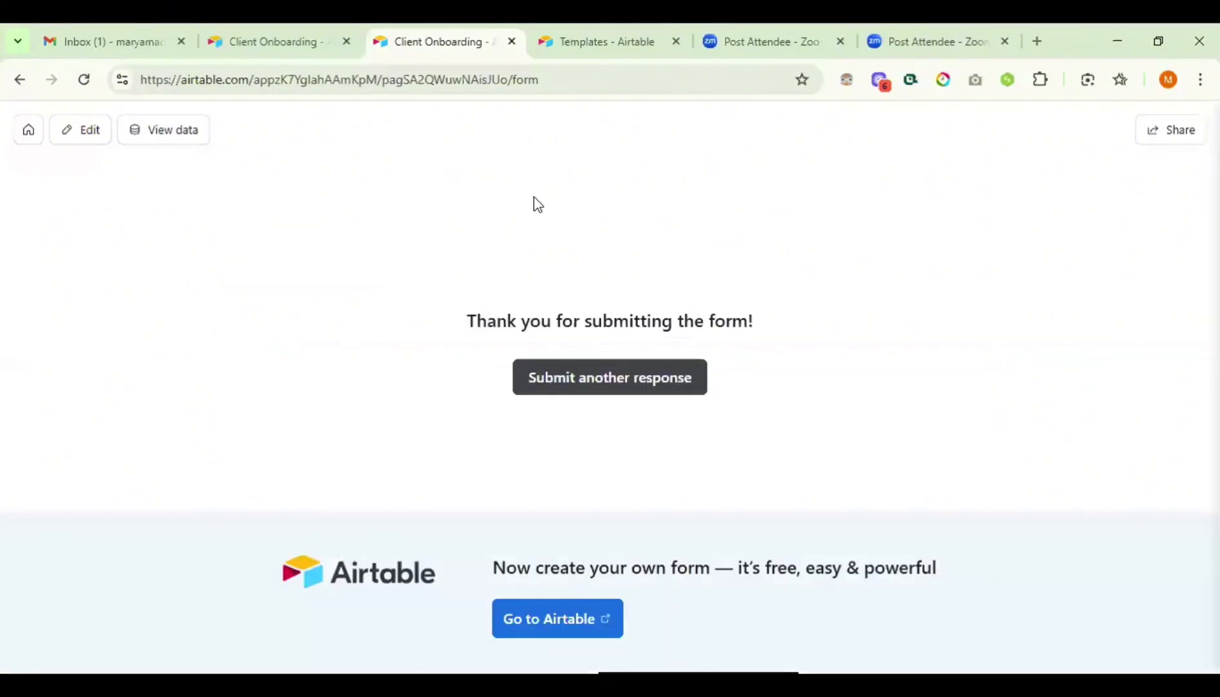
left_click(273, 45)
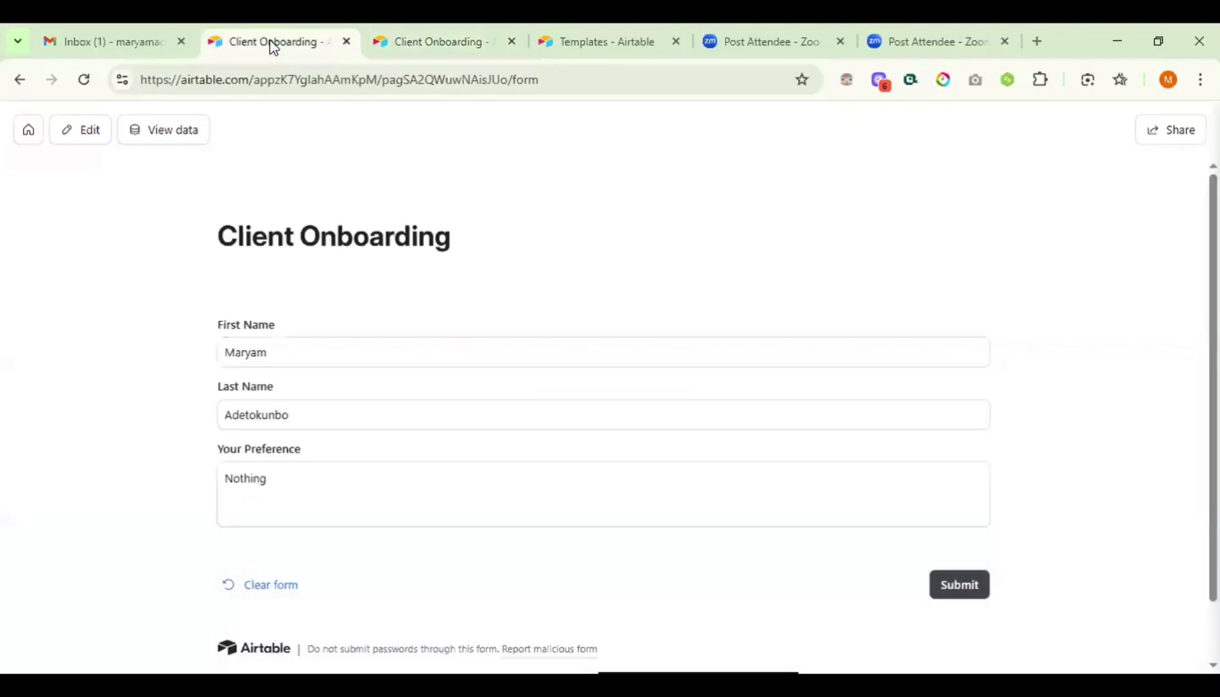
- Close the form sharing settings and view the Project Management base's Test table grid
scroll(298, 328, "left", 3)
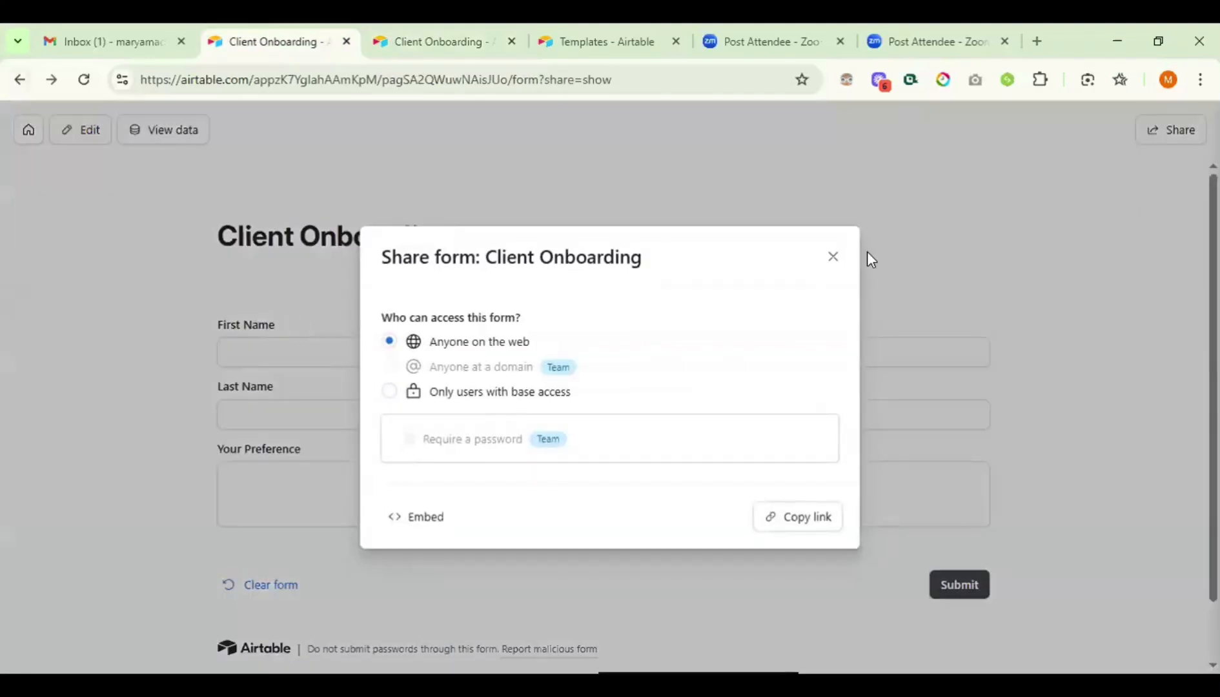
left_click(832, 256)
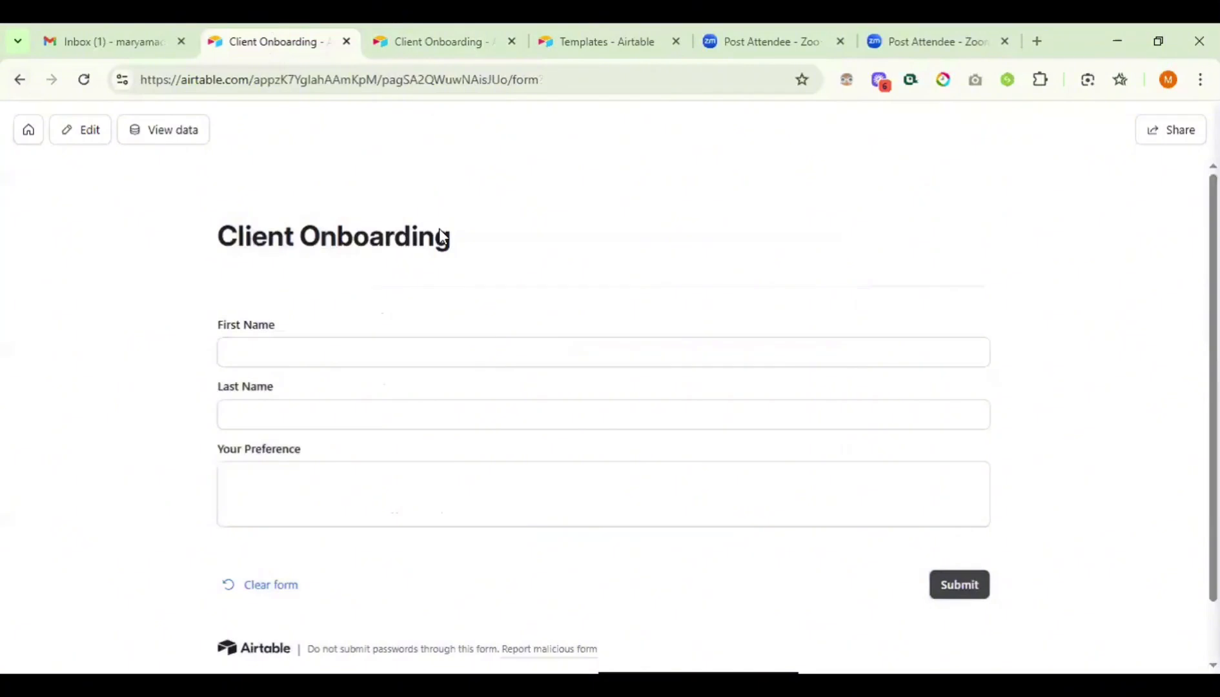
left_click(165, 137)
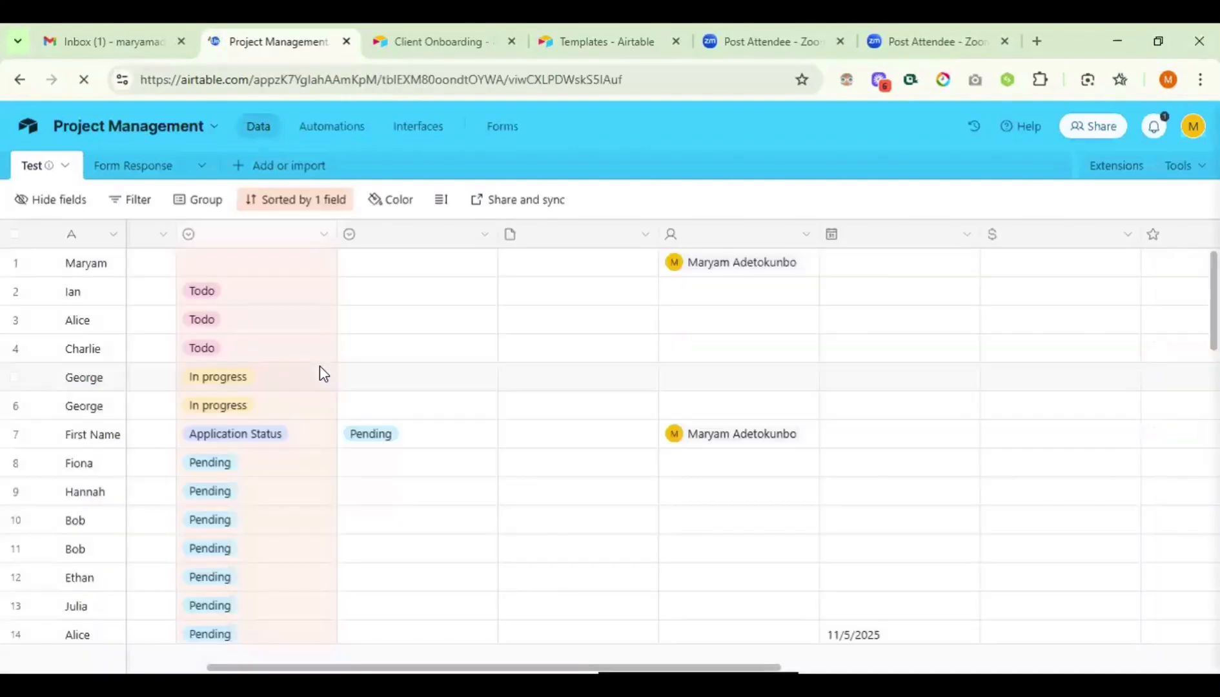
- Check the test record in the Form Response table and narrow its Id column
left_click(134, 169)
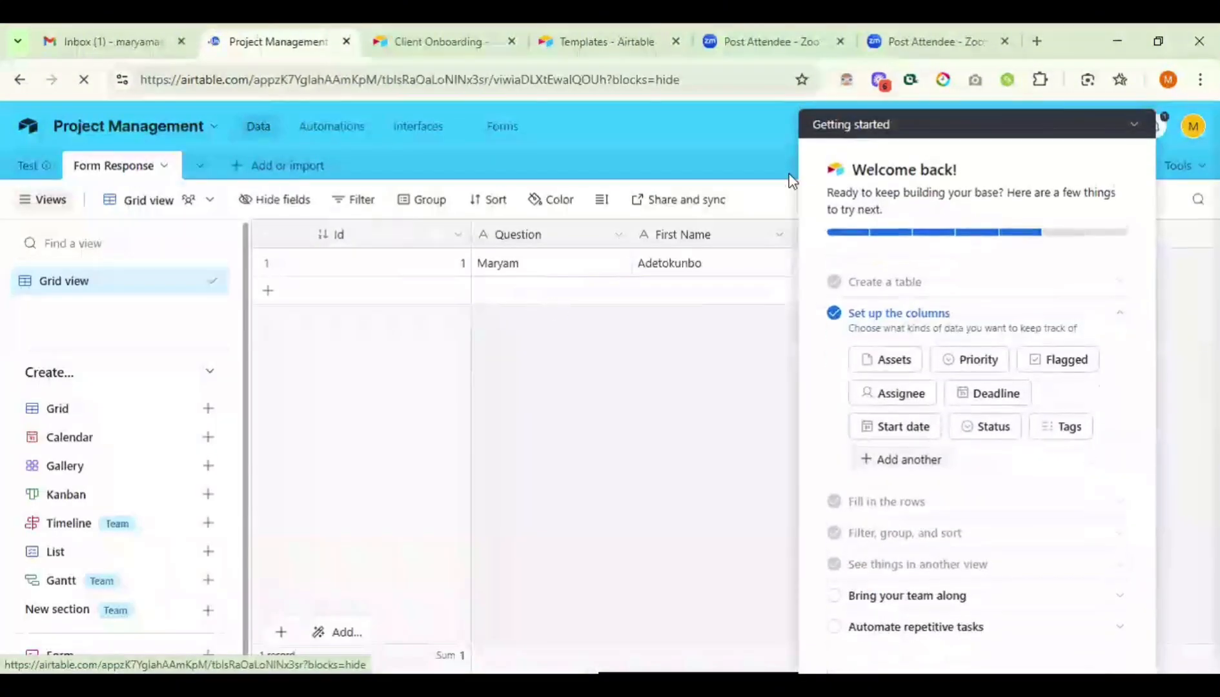
left_click(1123, 123)
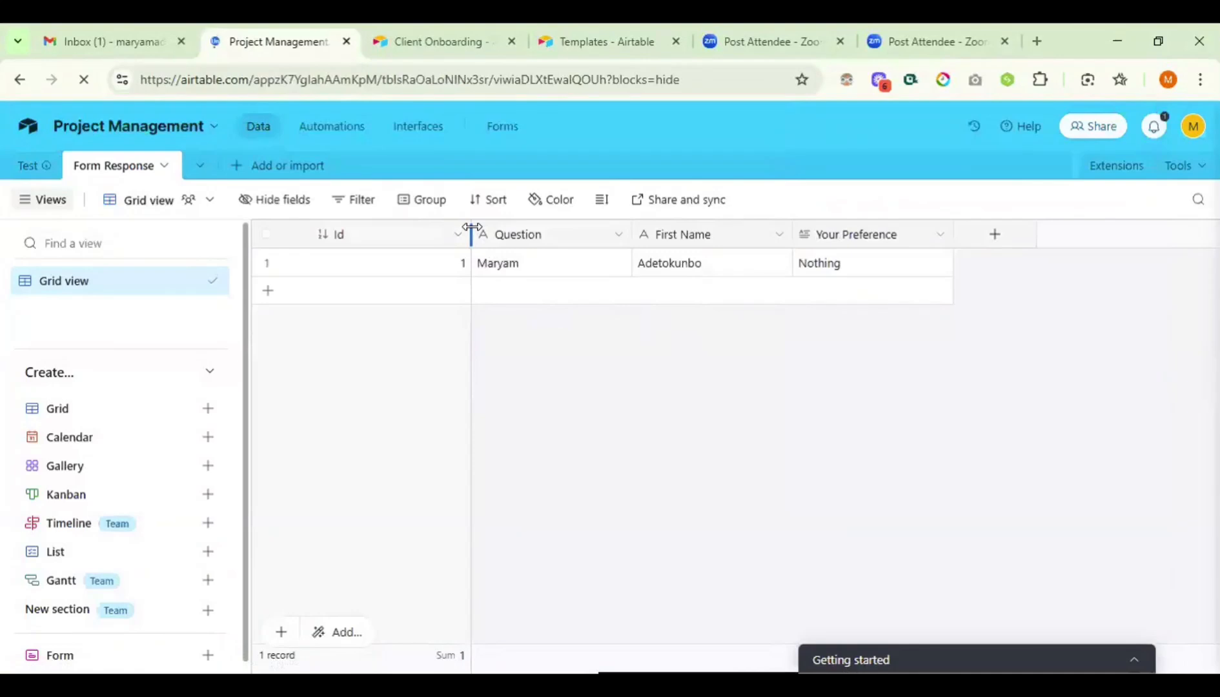
left_click_drag(471, 229, 331, 236)
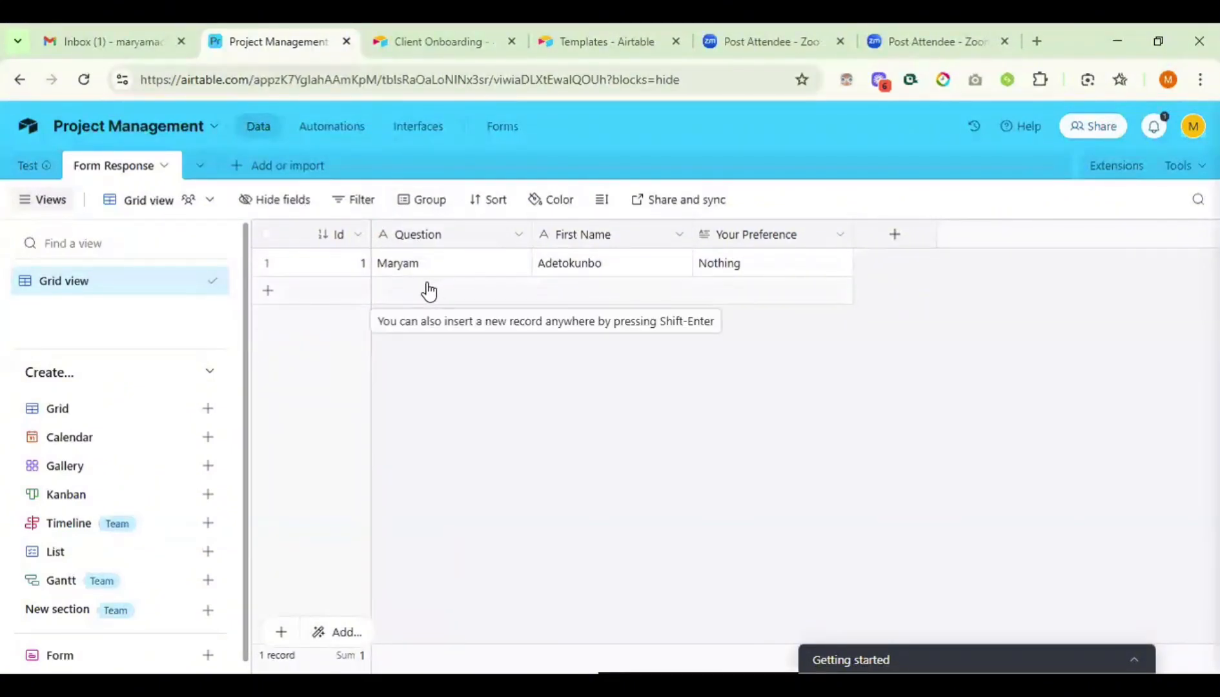
left_click(648, 258)
left_click(649, 242)
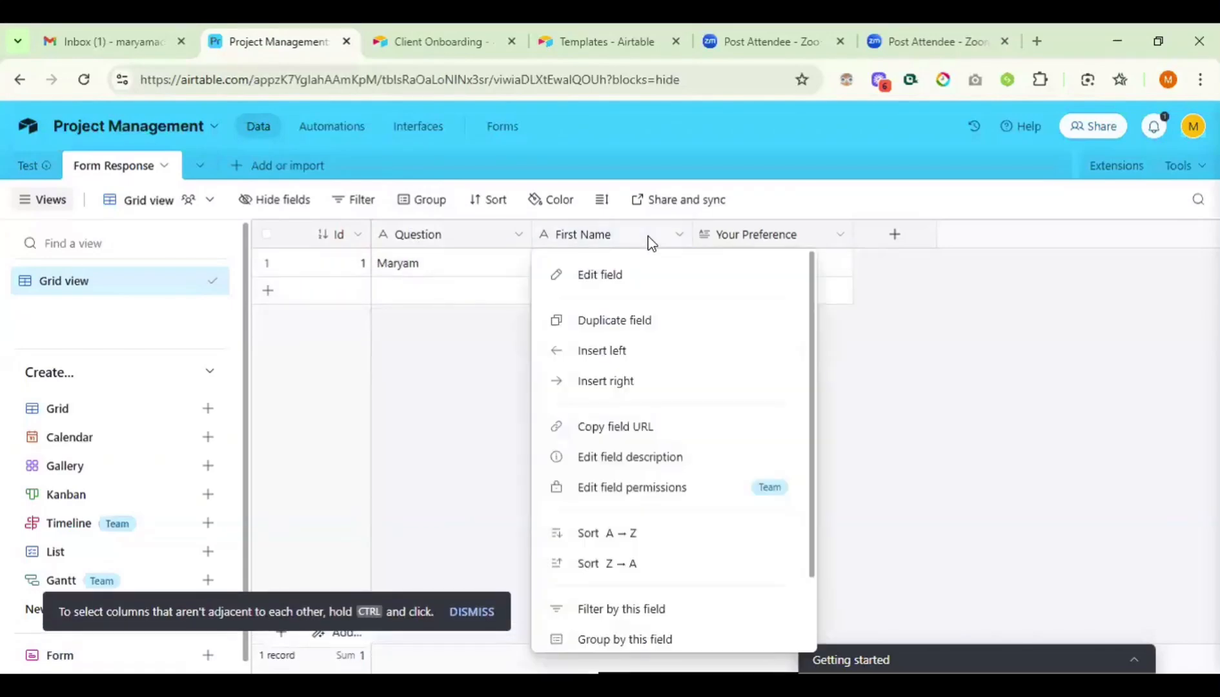
right_click(647, 240)
left_click(614, 285)
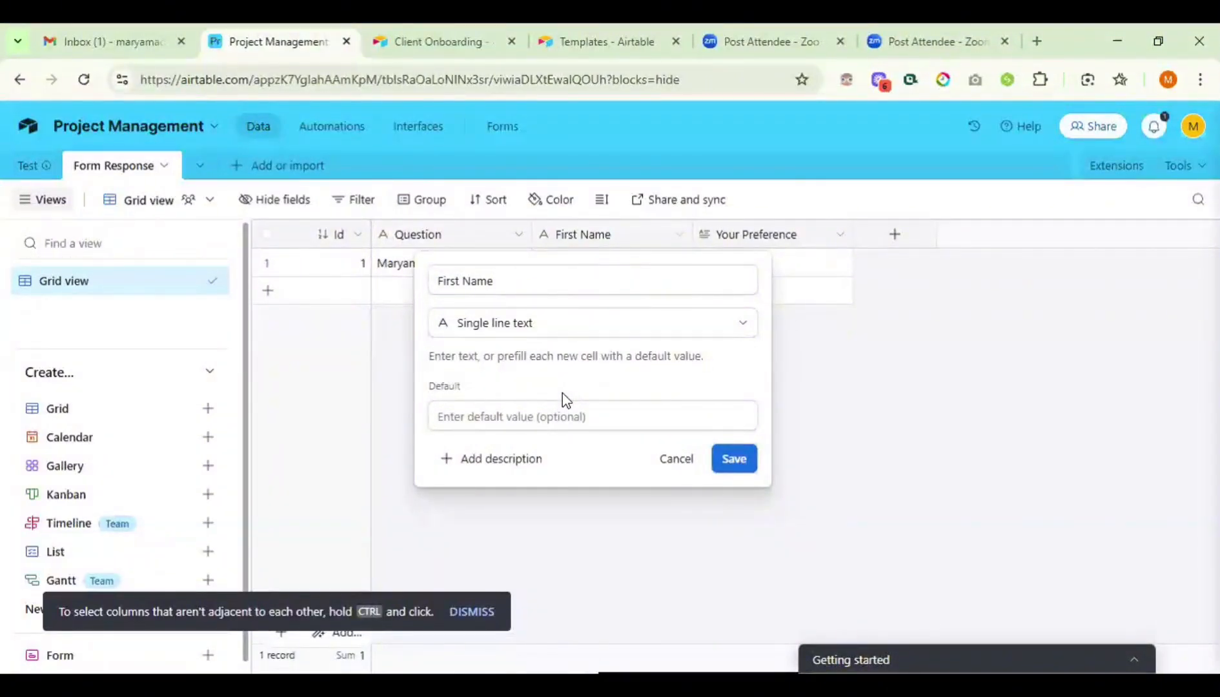
left_click(566, 323)
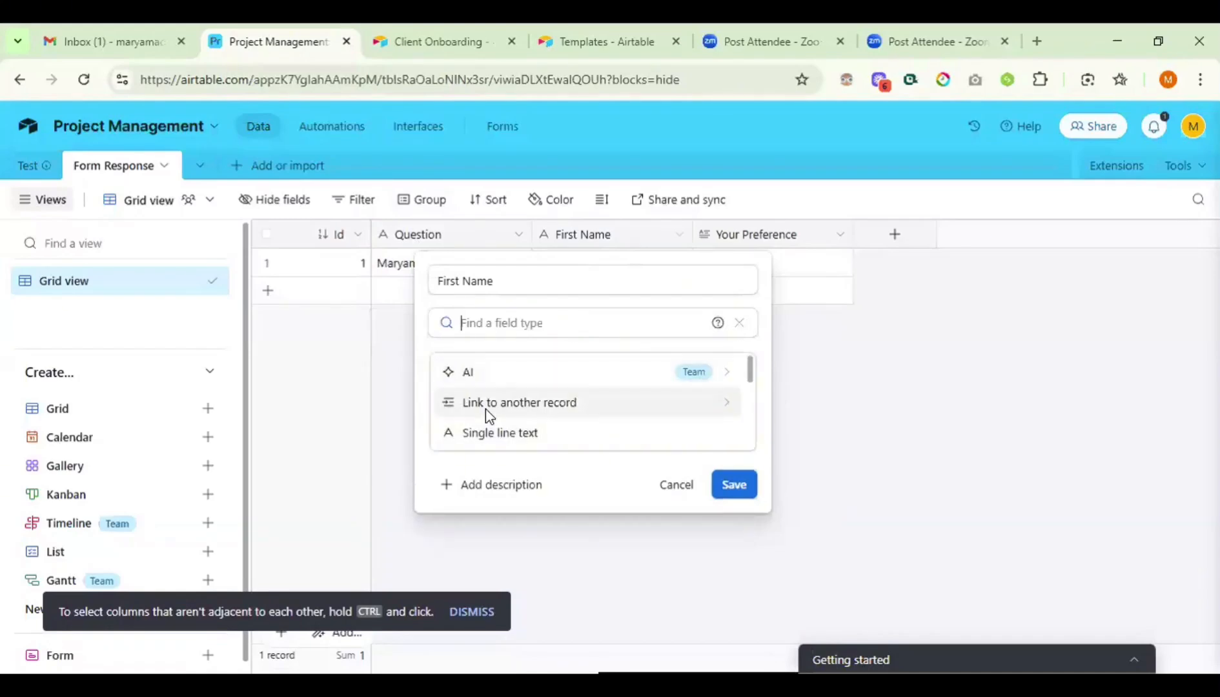
scroll(485, 408, "down", 3)
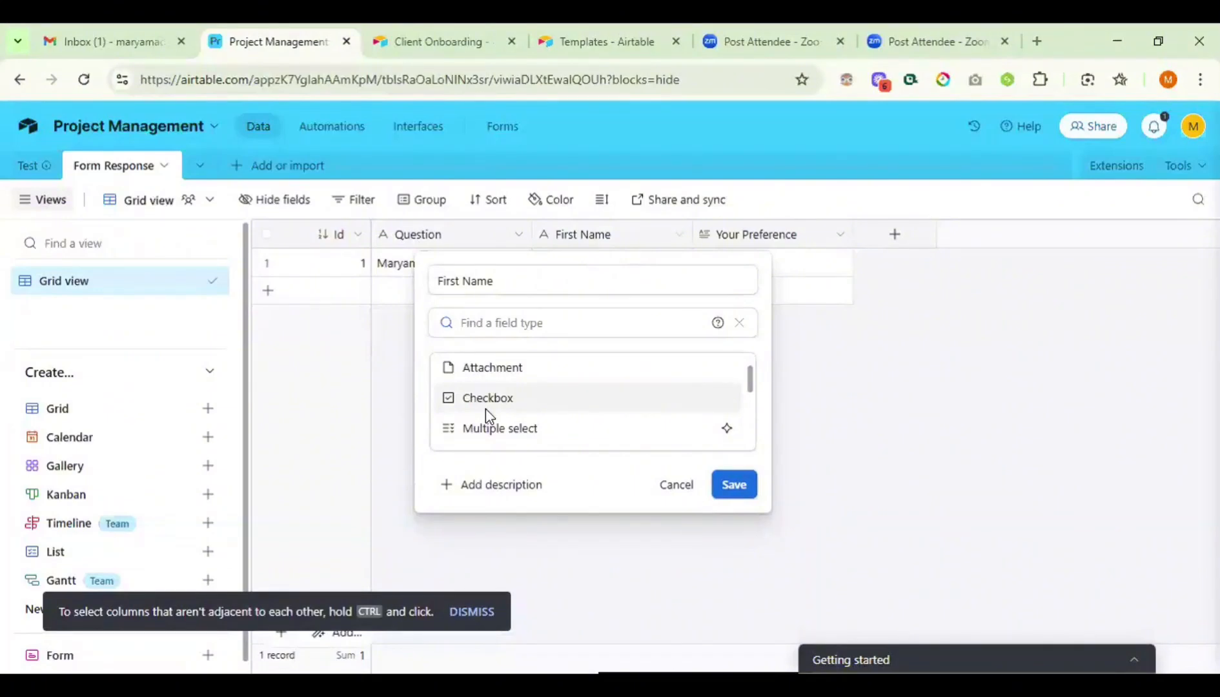
left_click(378, 363)
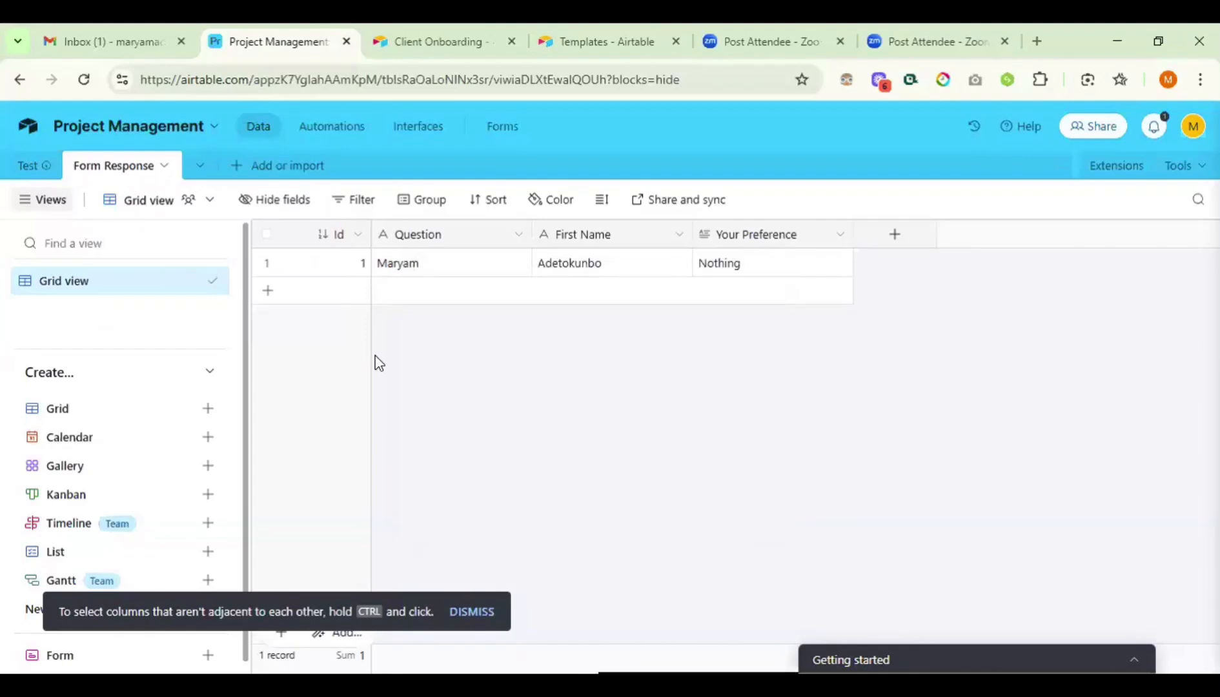